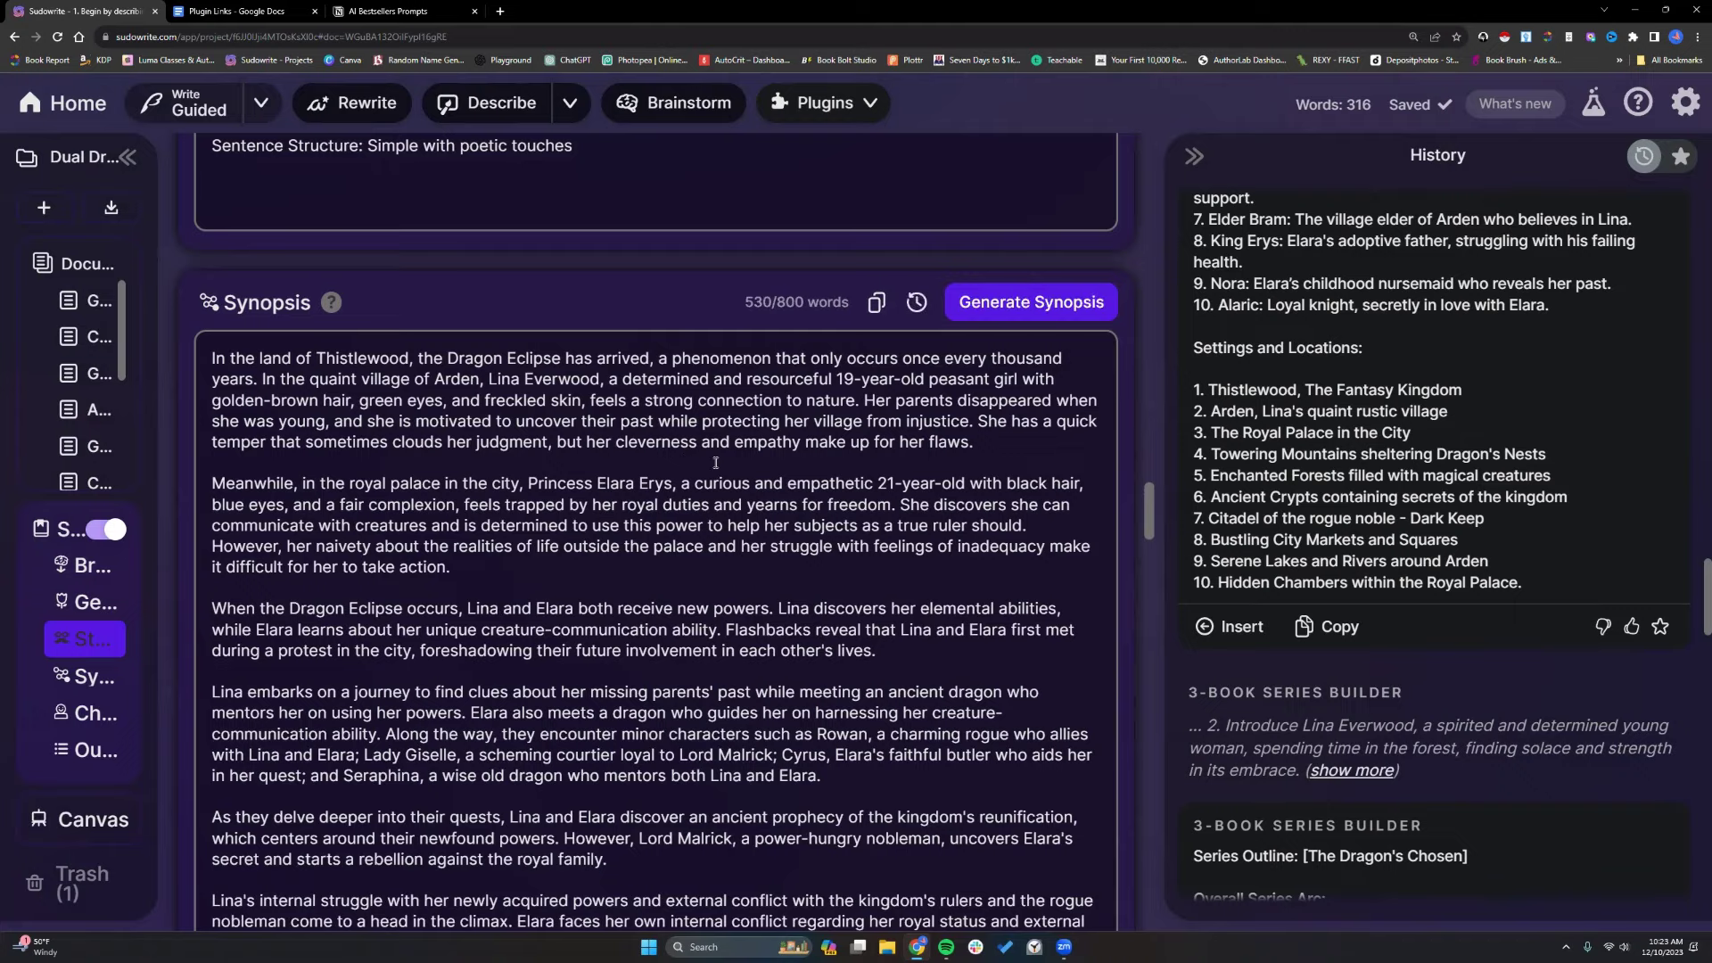
Read through the story synopsis in the Dual Dragons Story Bible.
scroll(715, 464, "down", 2)
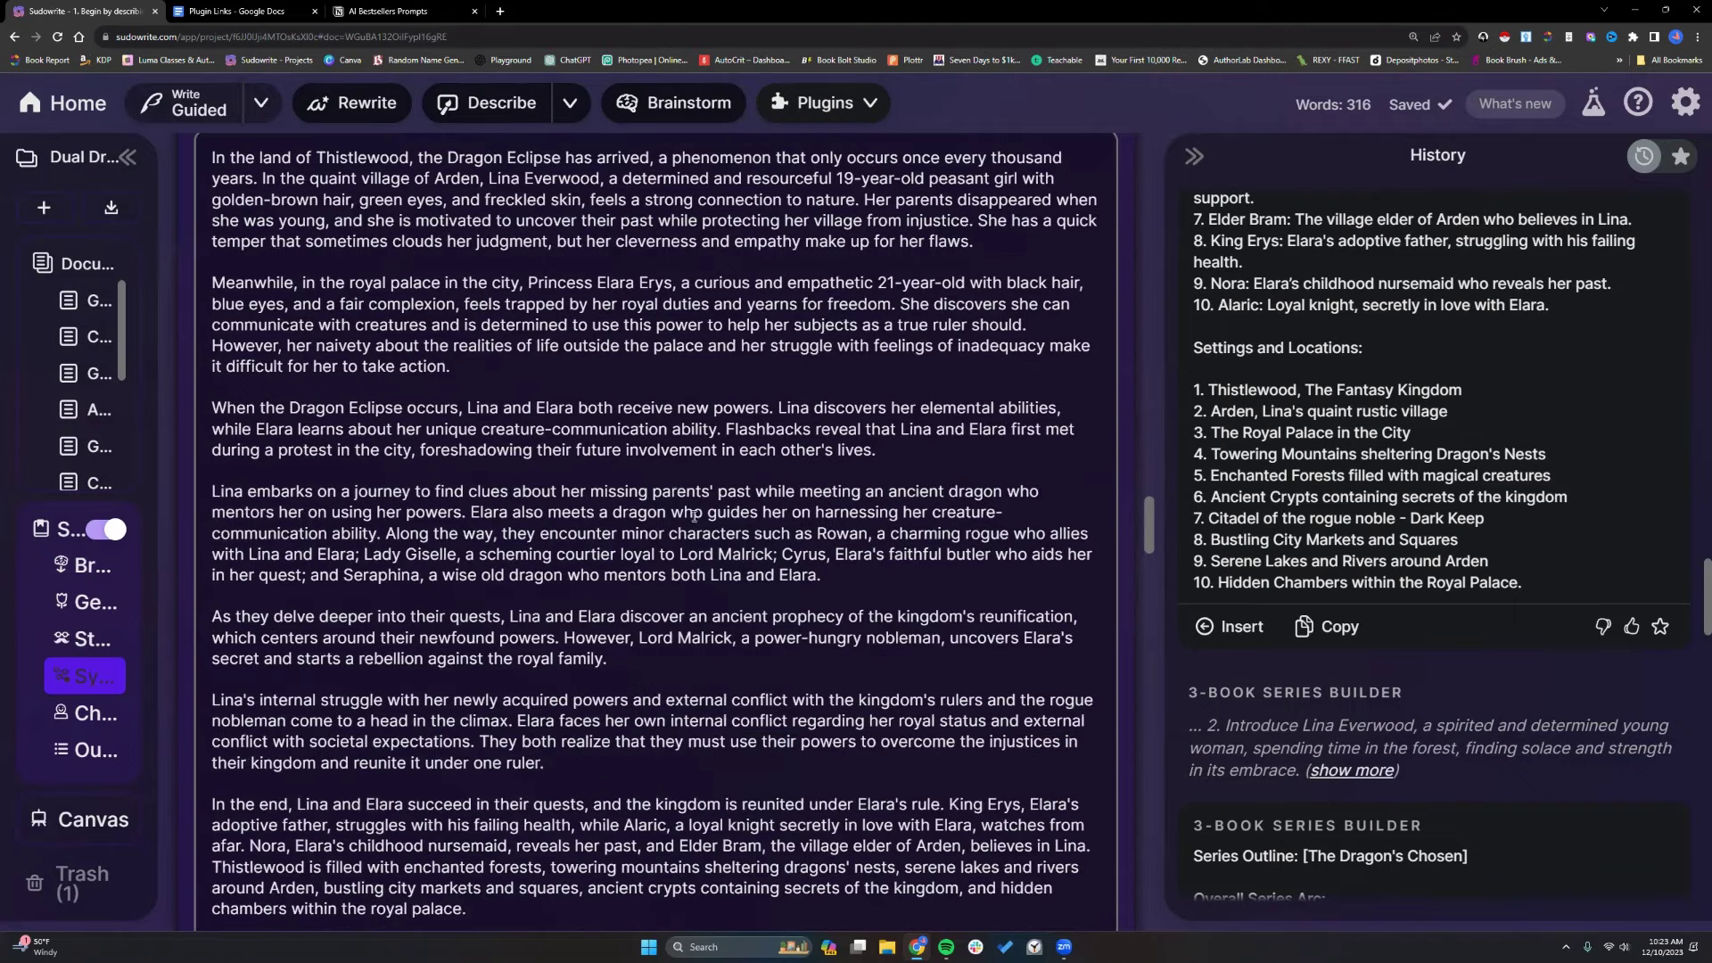
scroll(694, 517, "down", 1)
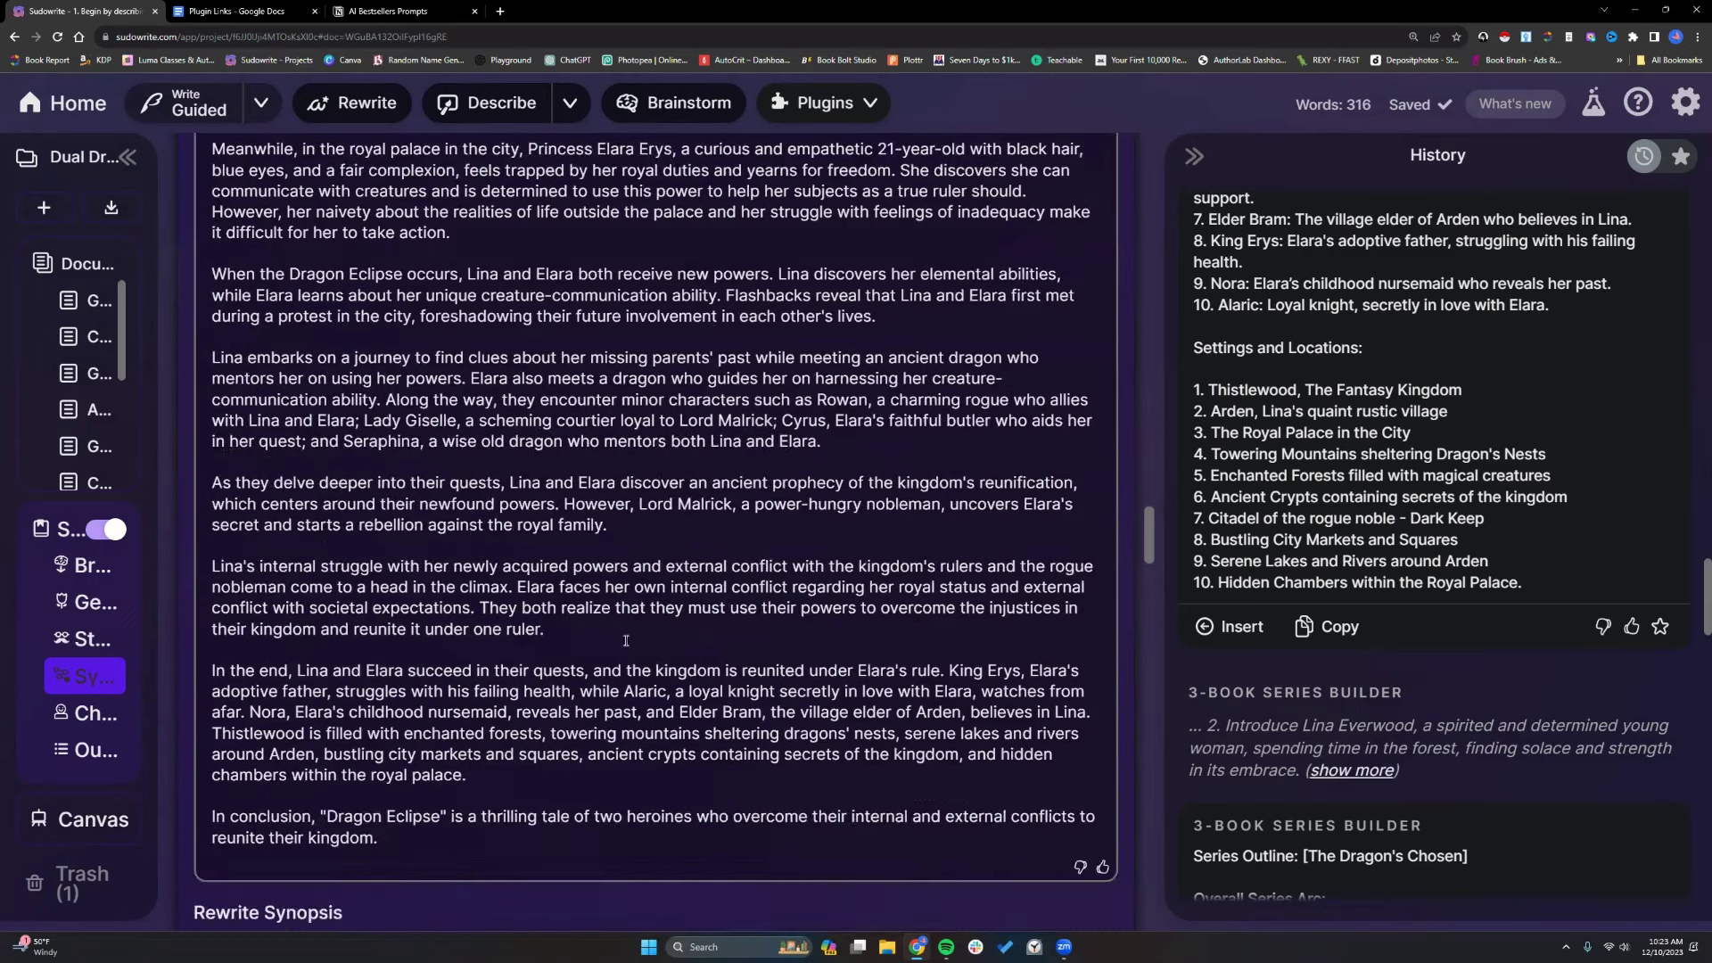
scroll(622, 637, "up", 1)
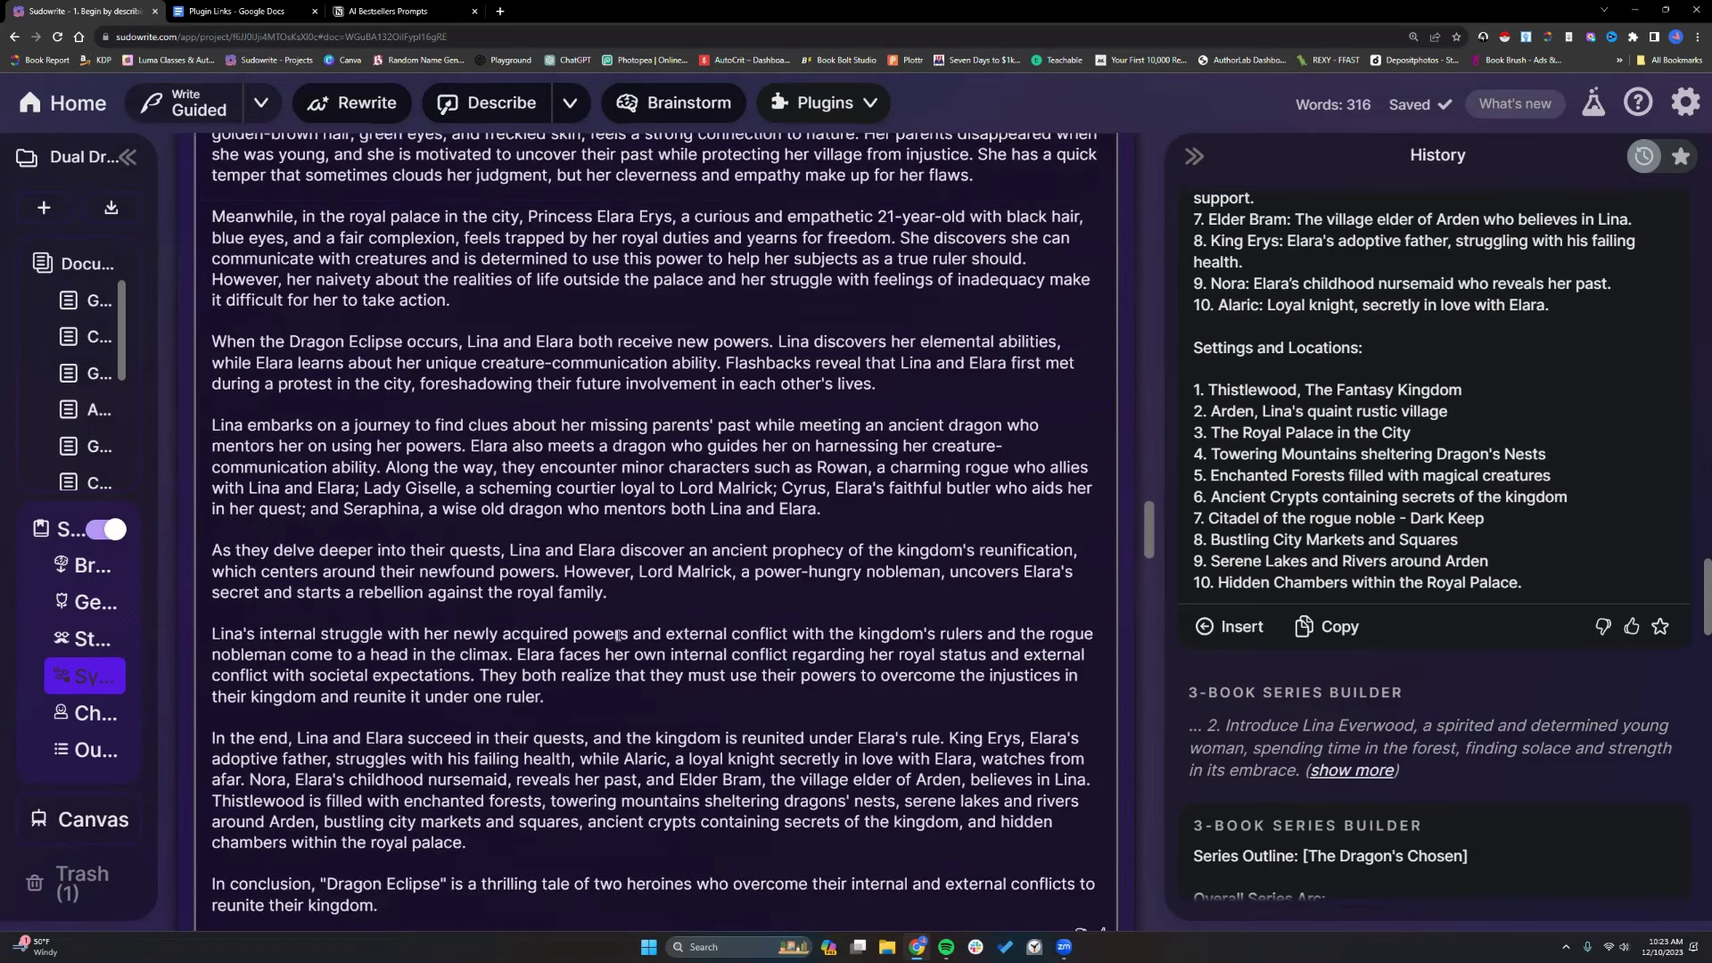
scroll(617, 635, "up", 2)
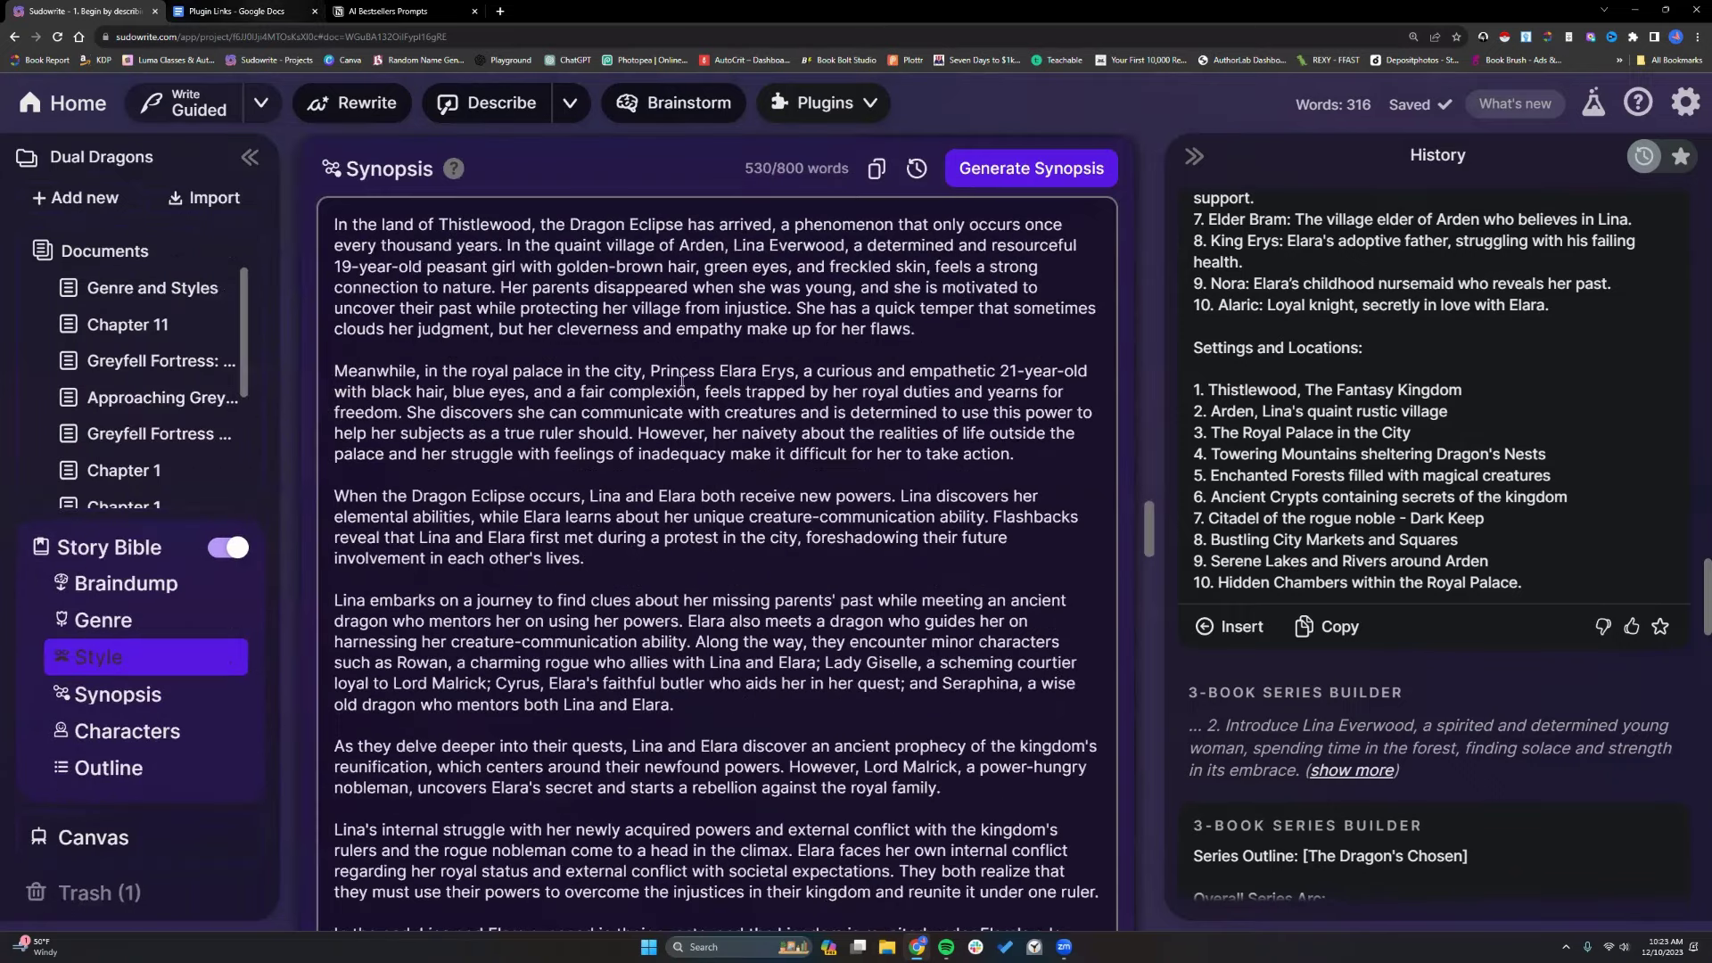
Switch to the Plugin Links document in Google Docs and review the list of shared Sudowrite plugins.
key("ctrl+Tab")
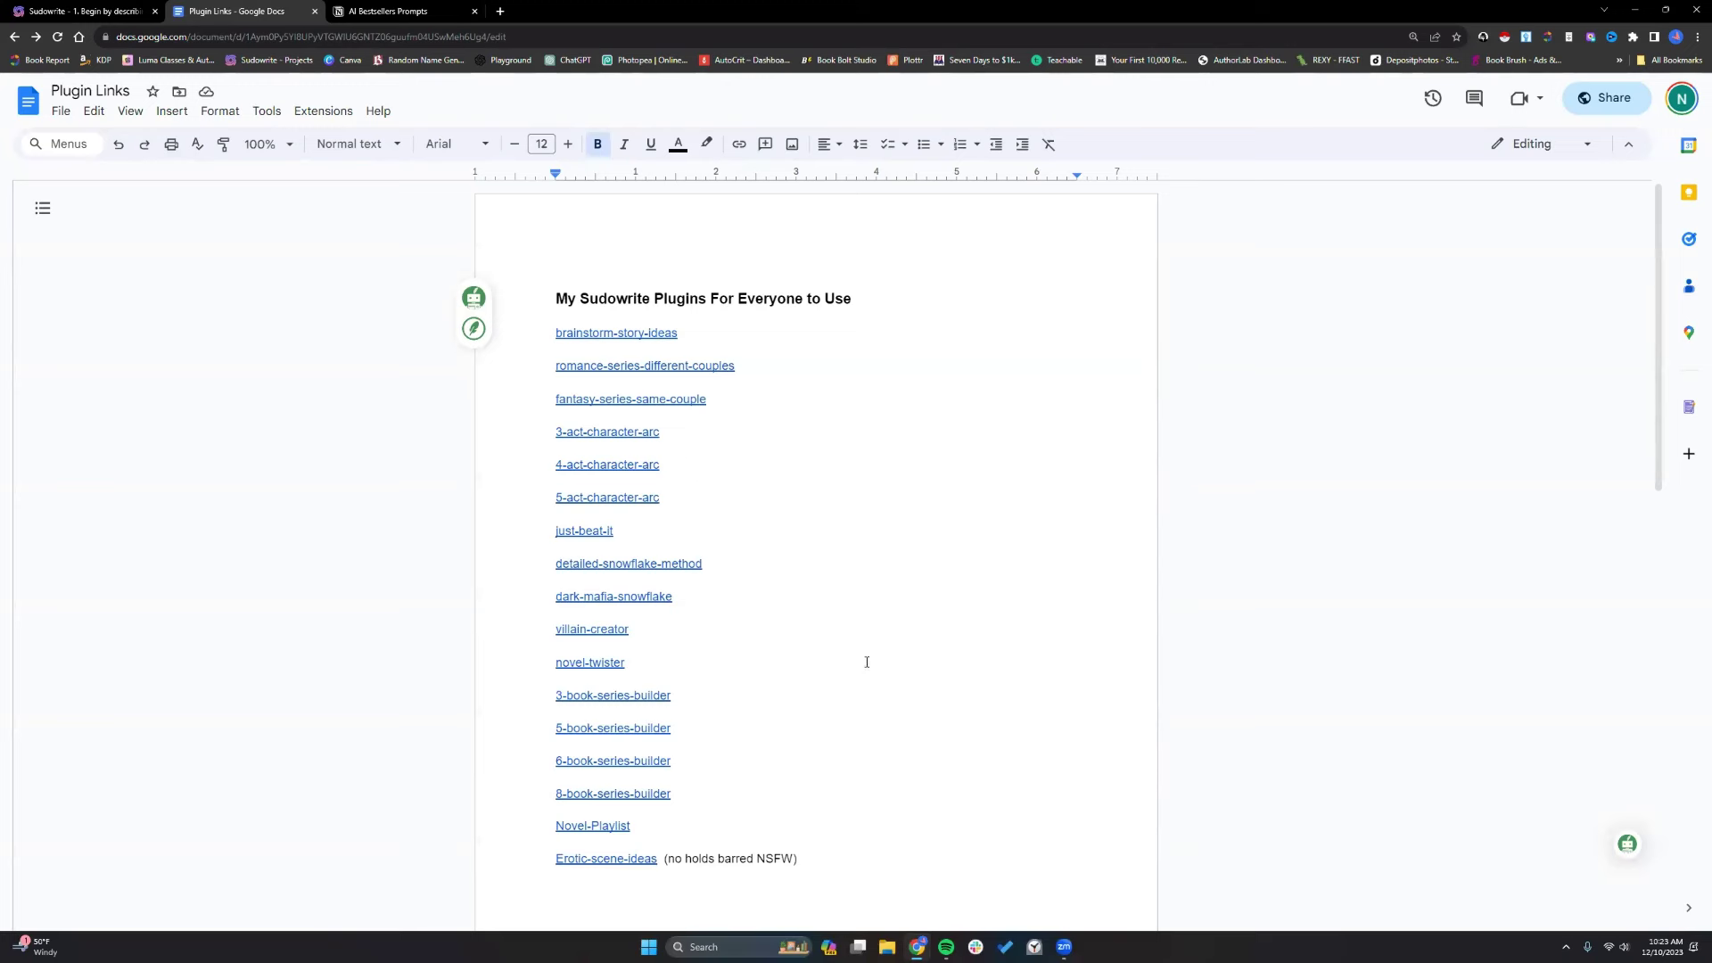
scroll(866, 662, "down", 3)
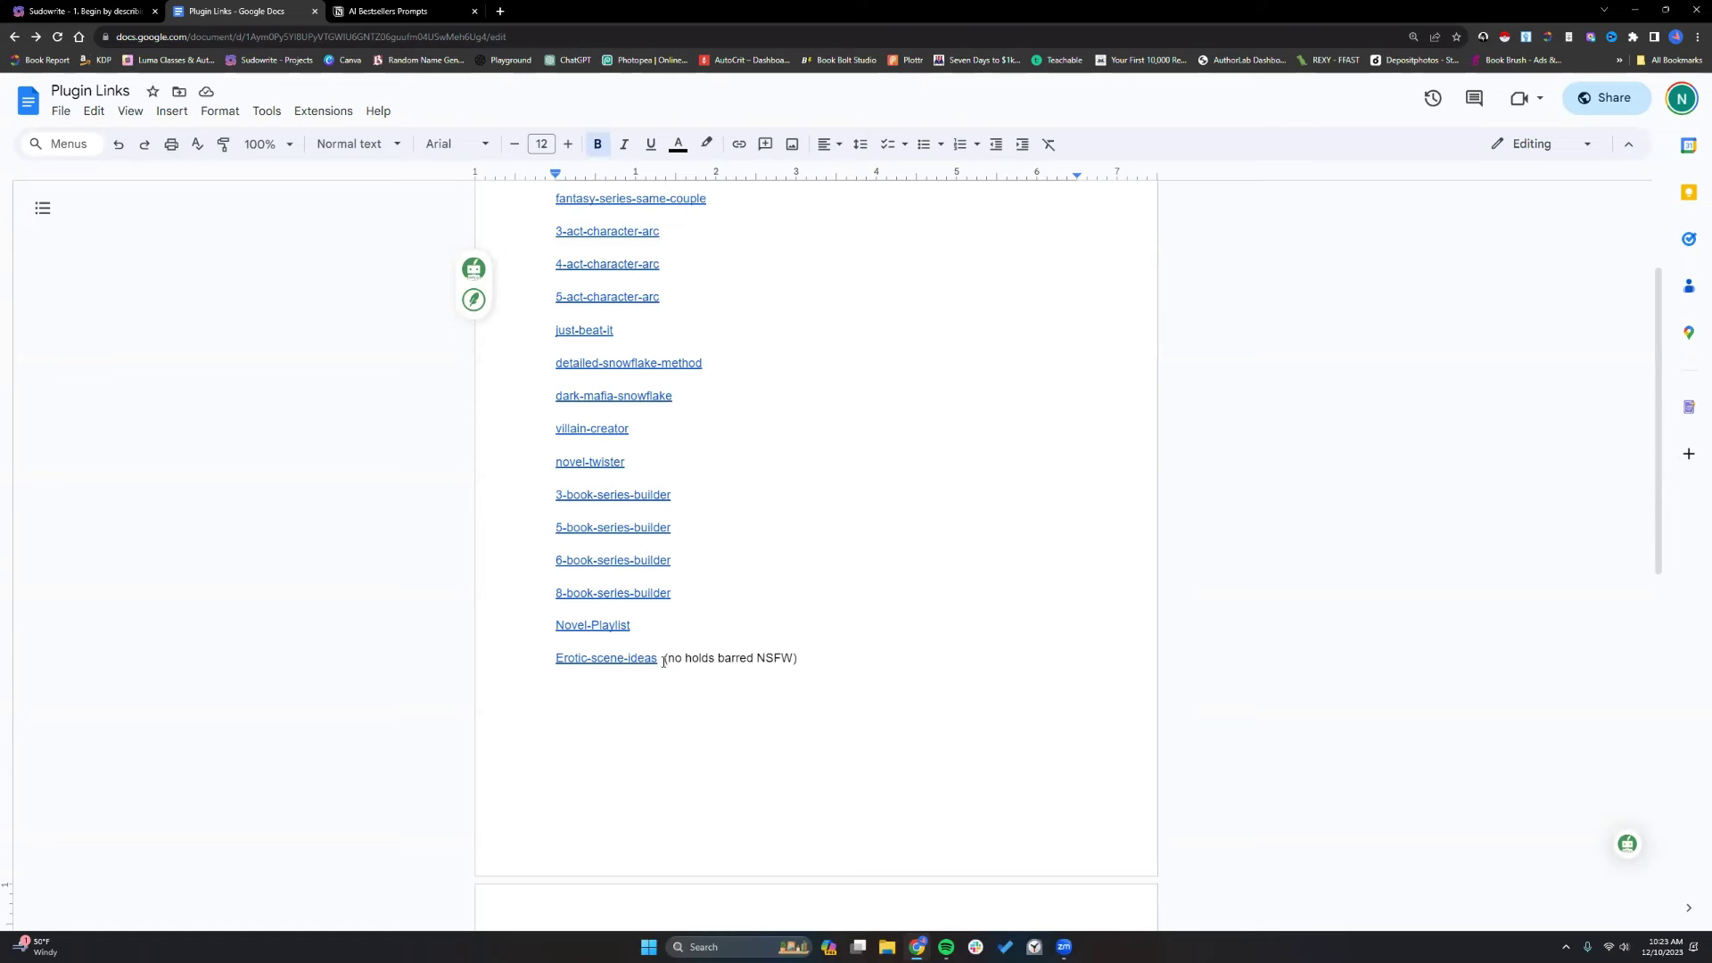
scroll(671, 646, "up", 3)
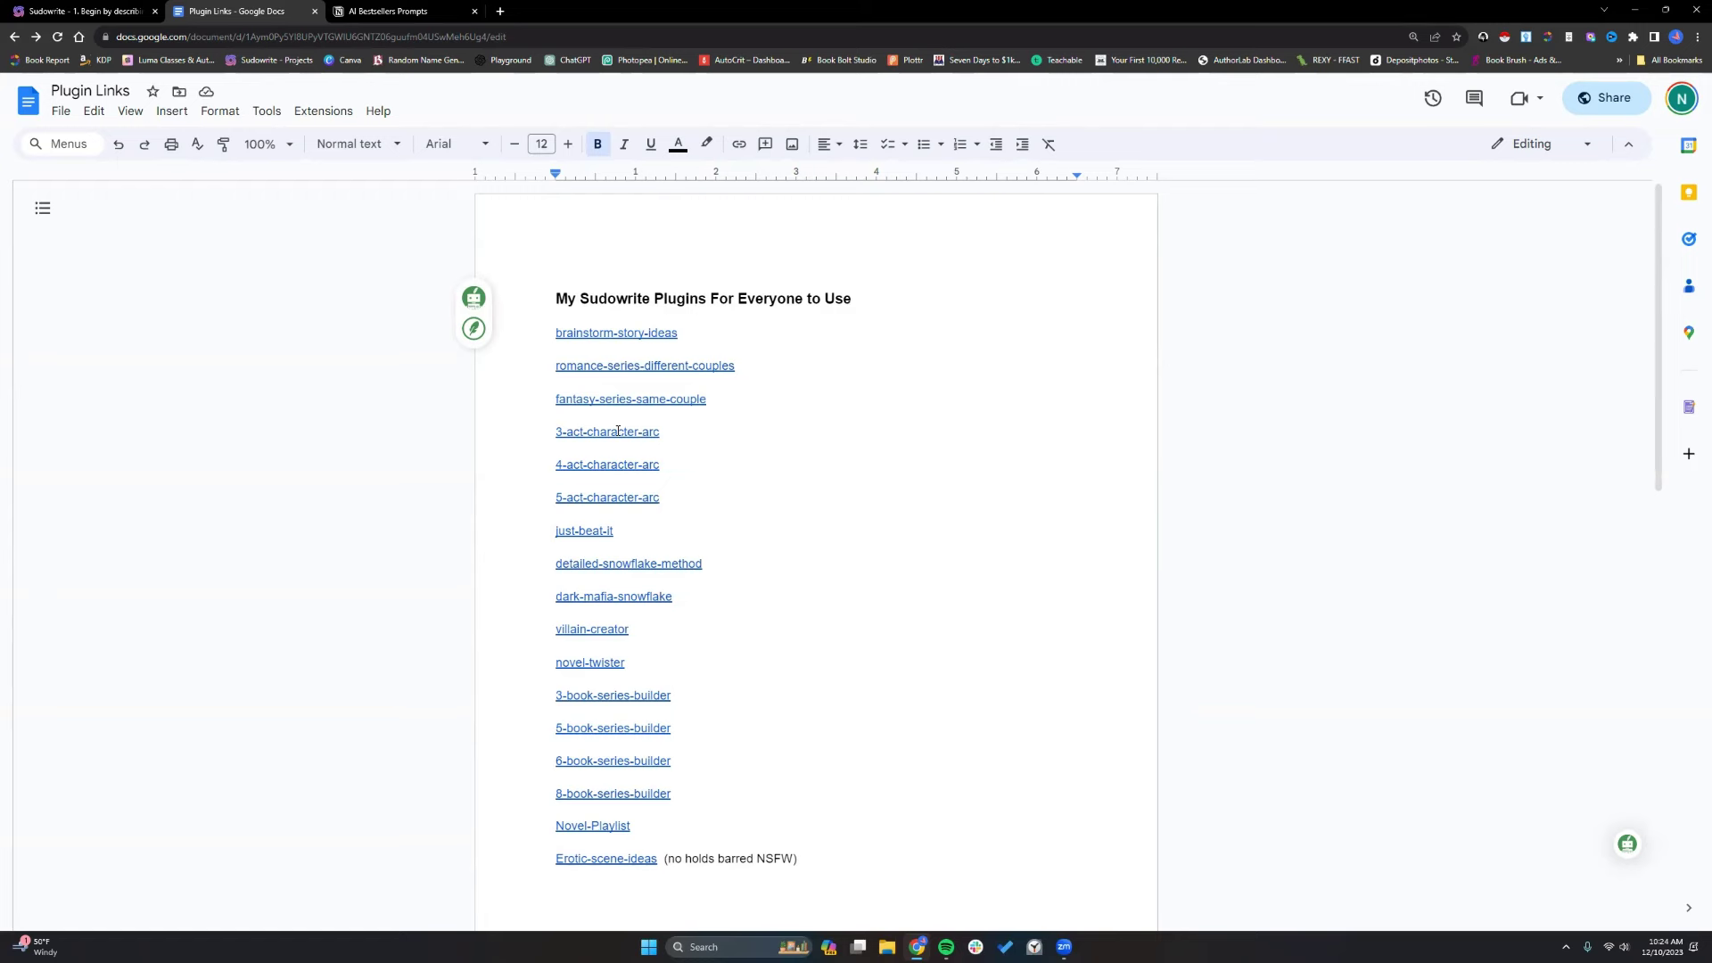
Return to Sudowrite and run the 3-Act Character Arc plugin on the selected story text.
key("ctrl+shift+Tab")
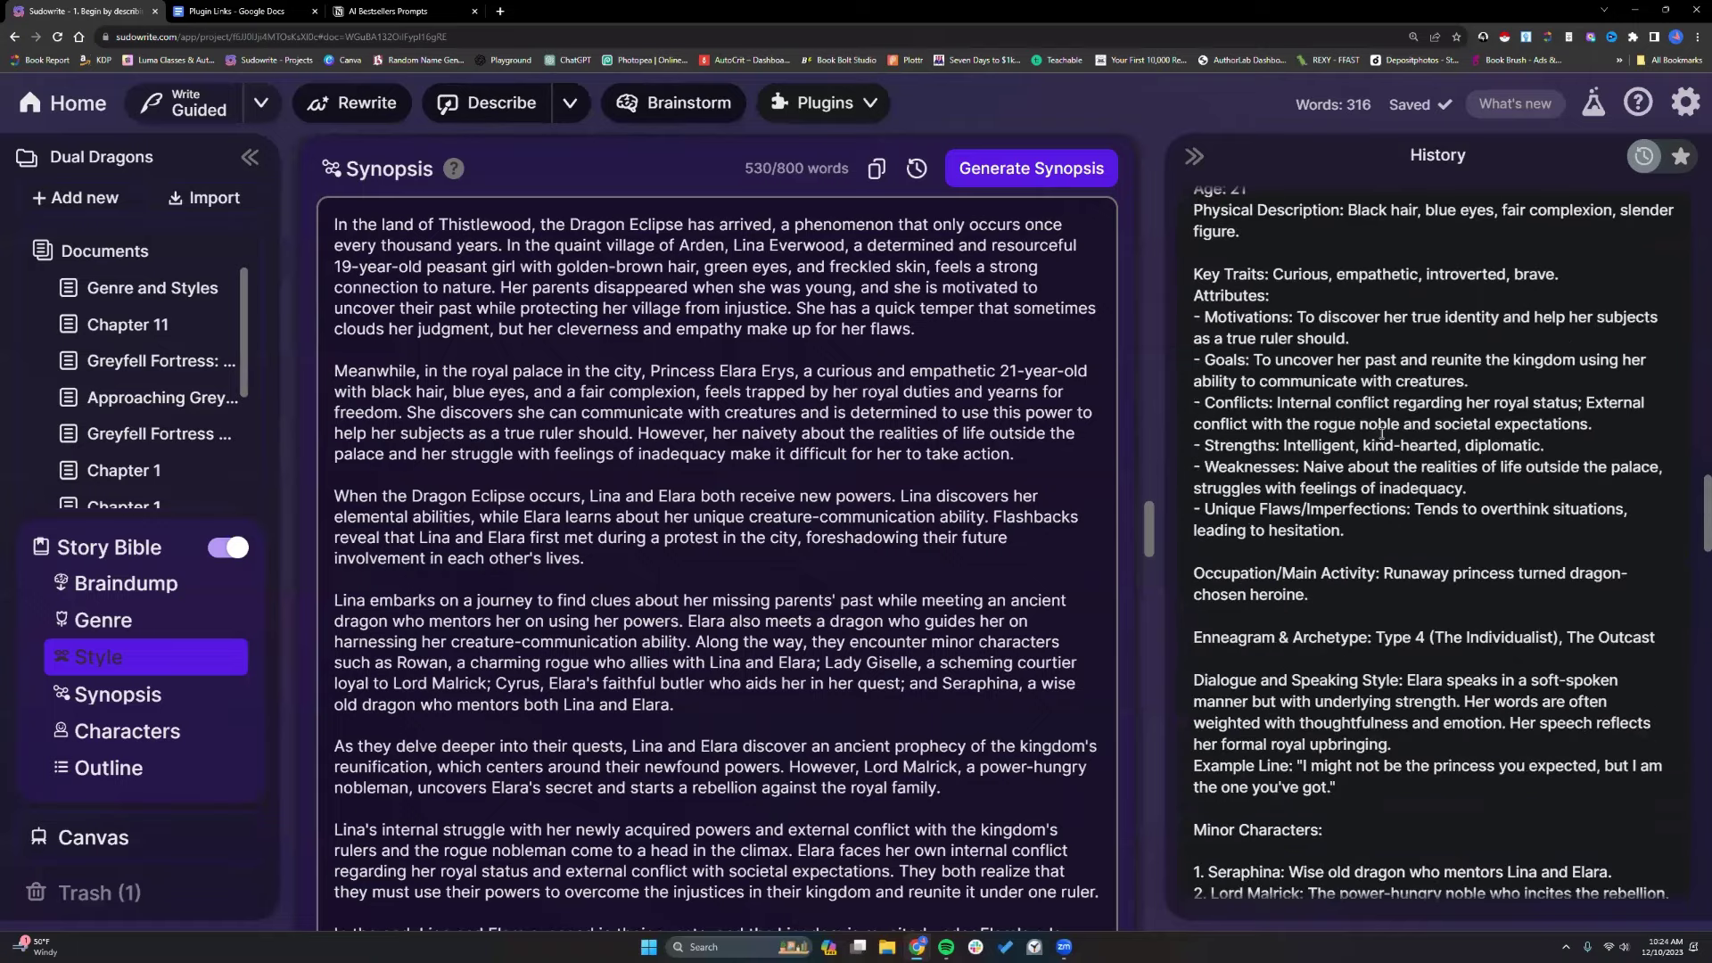
scroll(1381, 434, "down", 9)
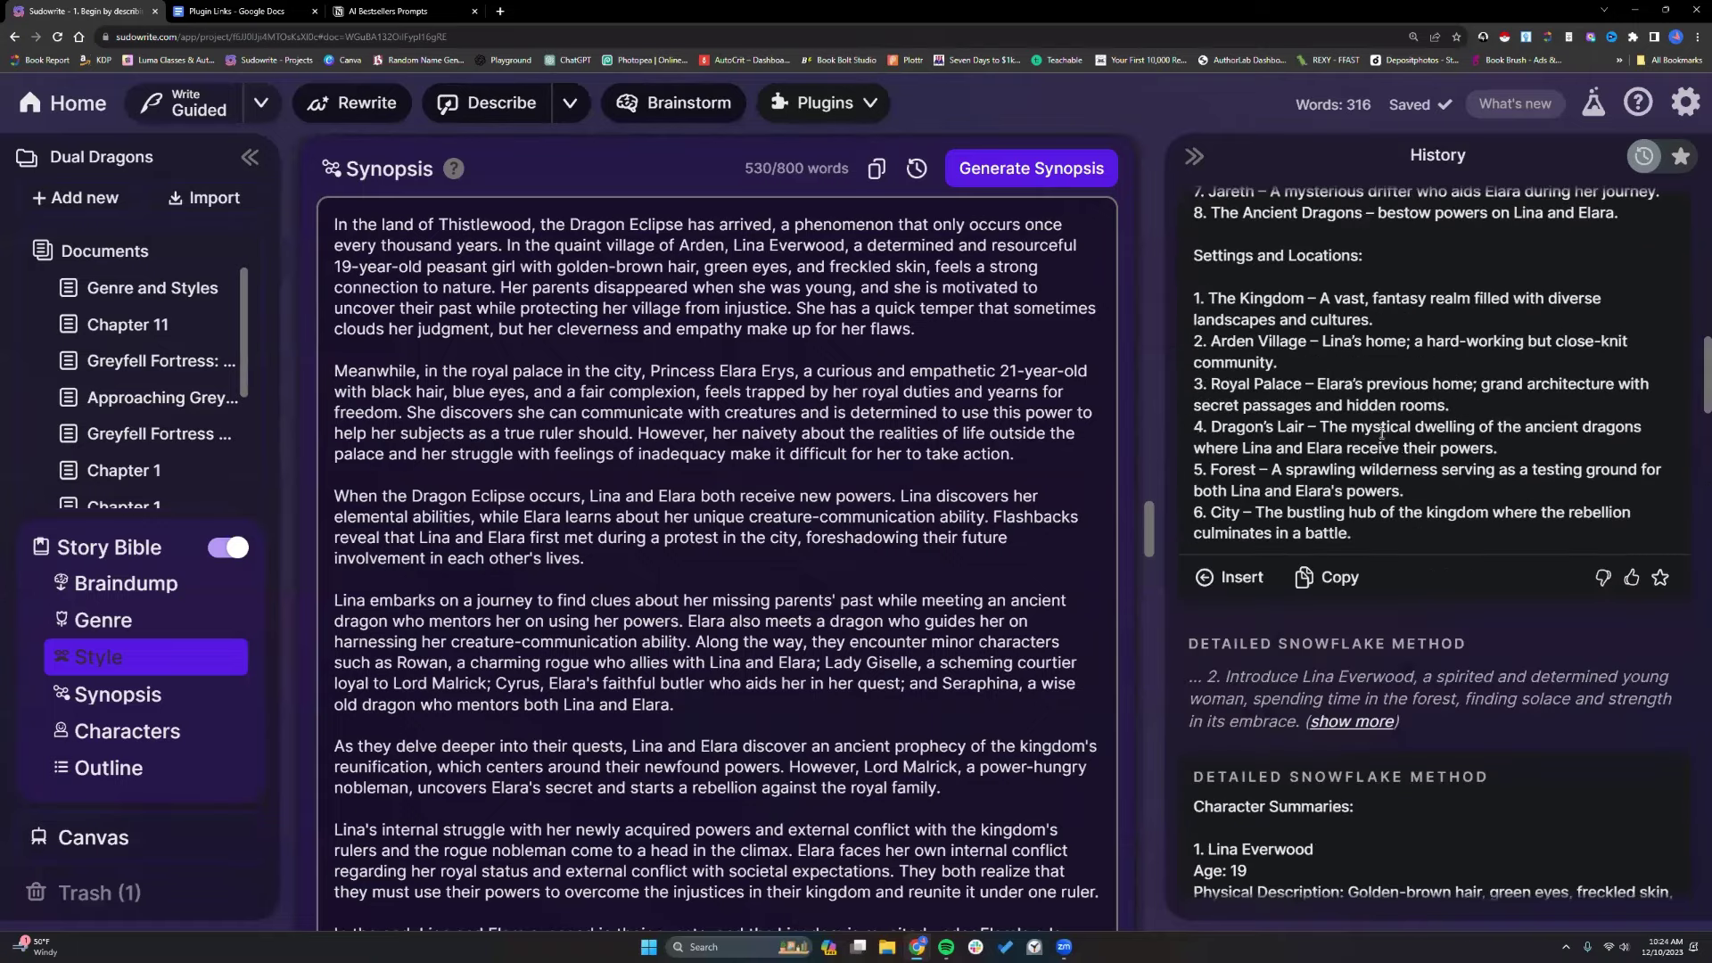
scroll(1381, 434, "down", 10)
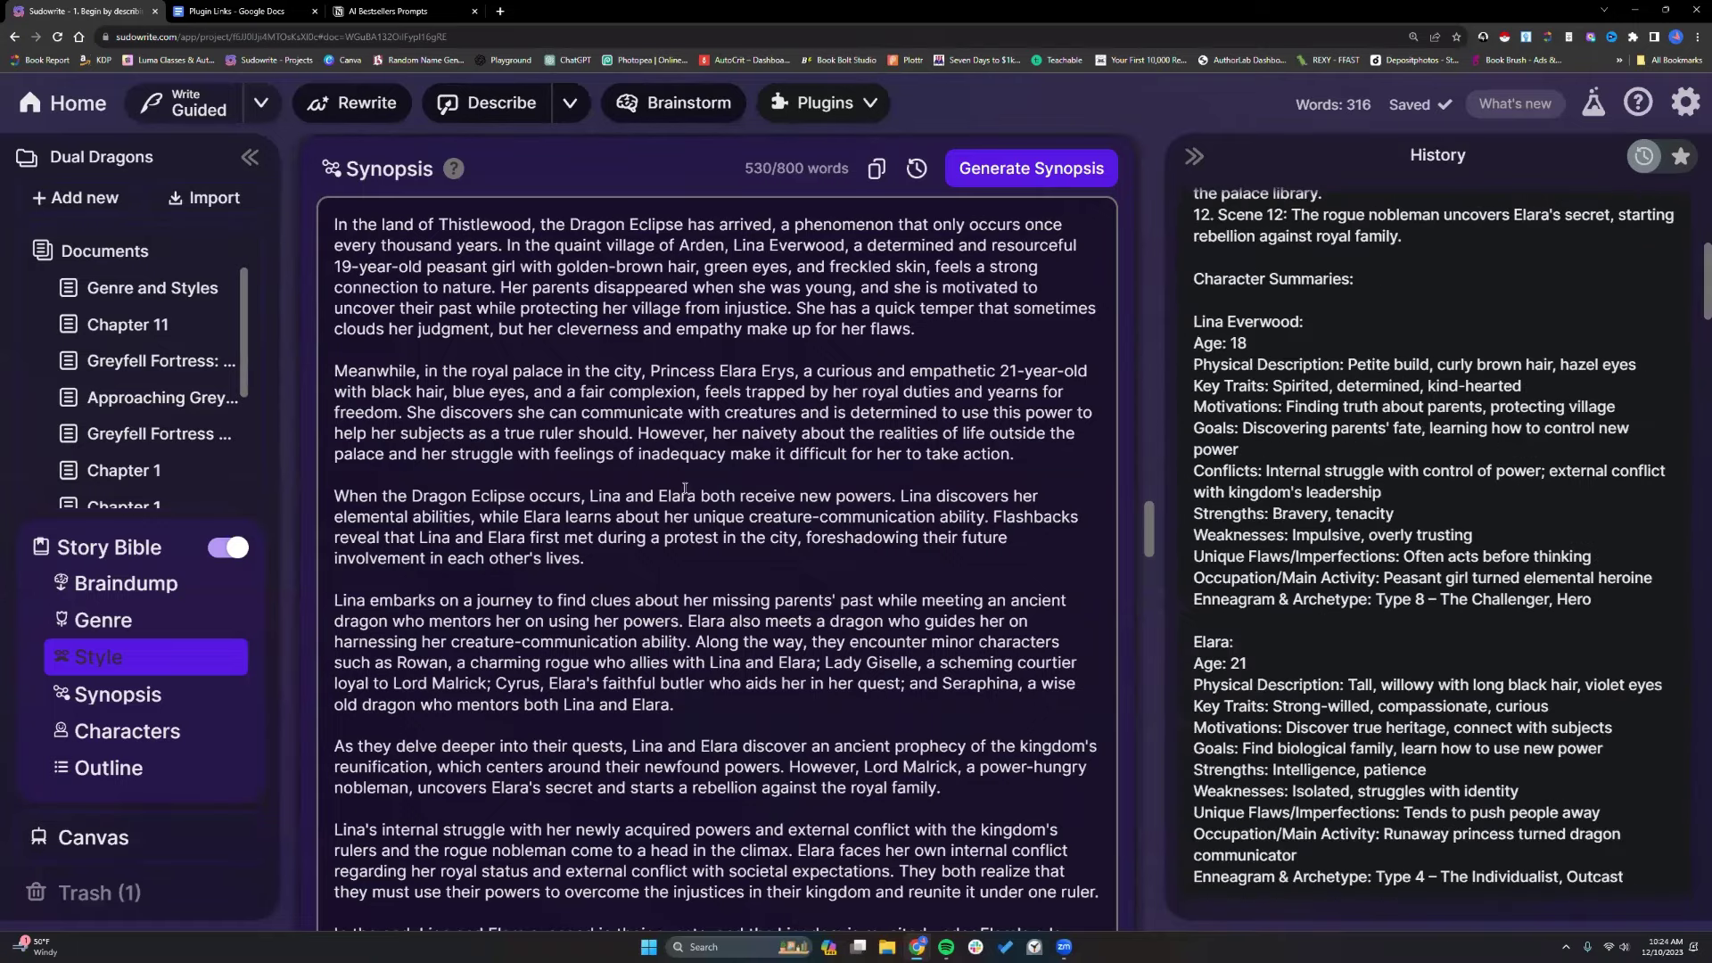
left_click(868, 104)
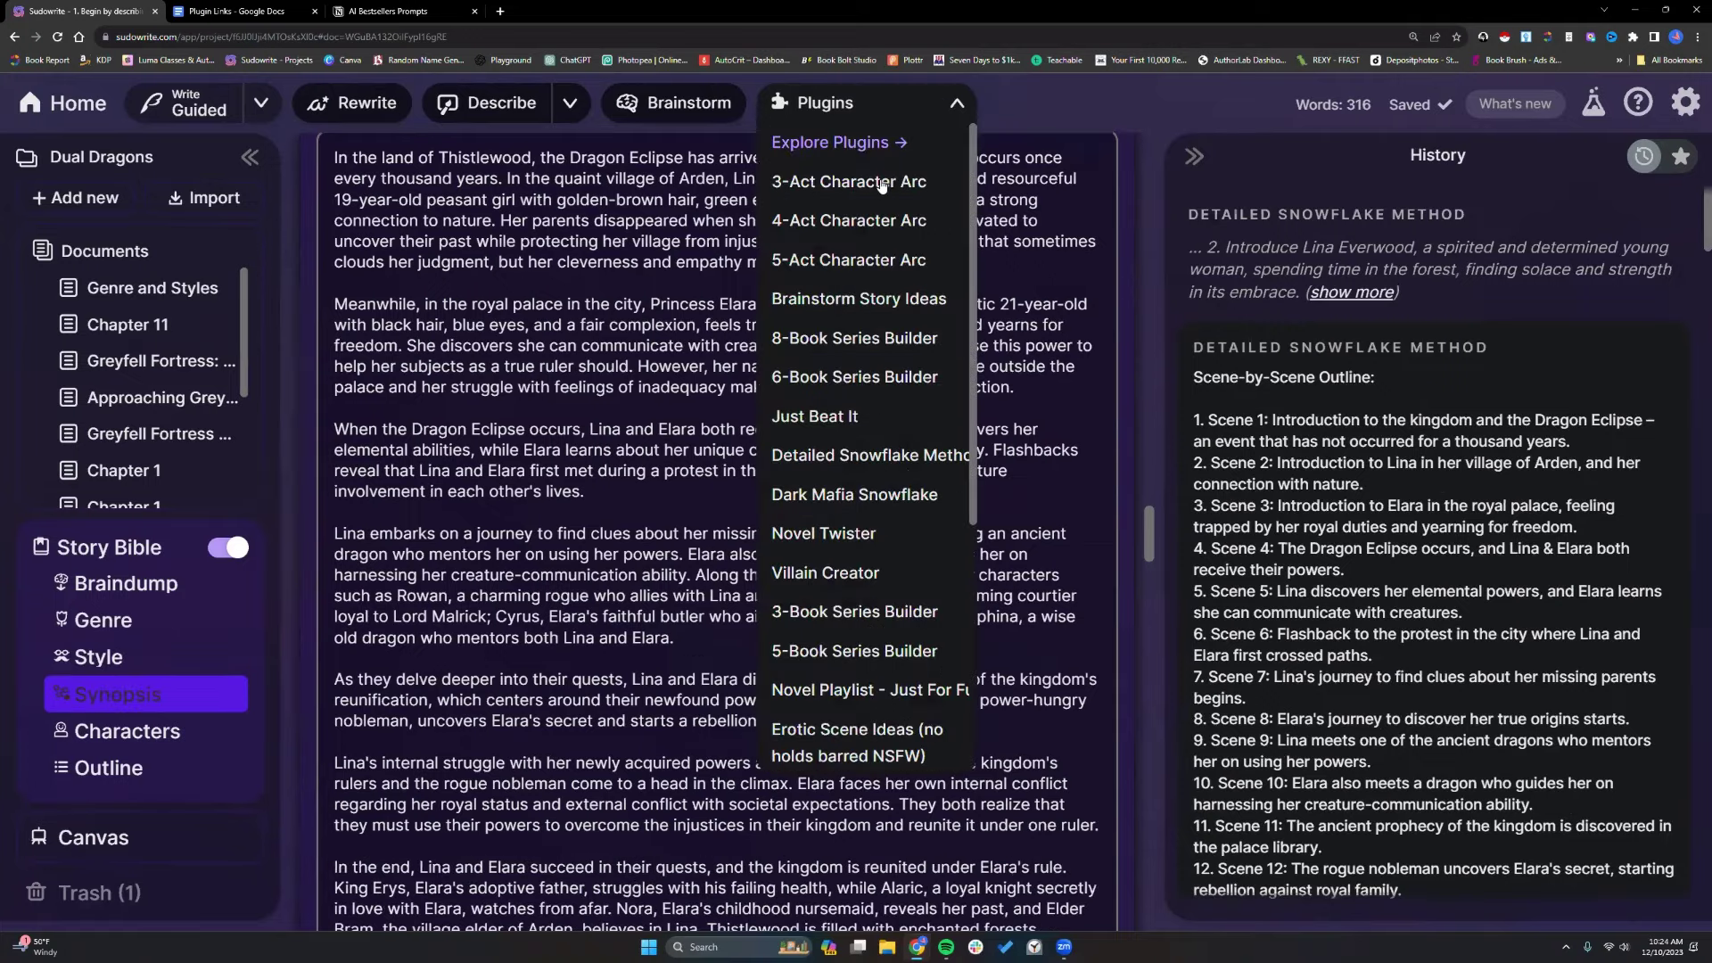
left_click(810, 184)
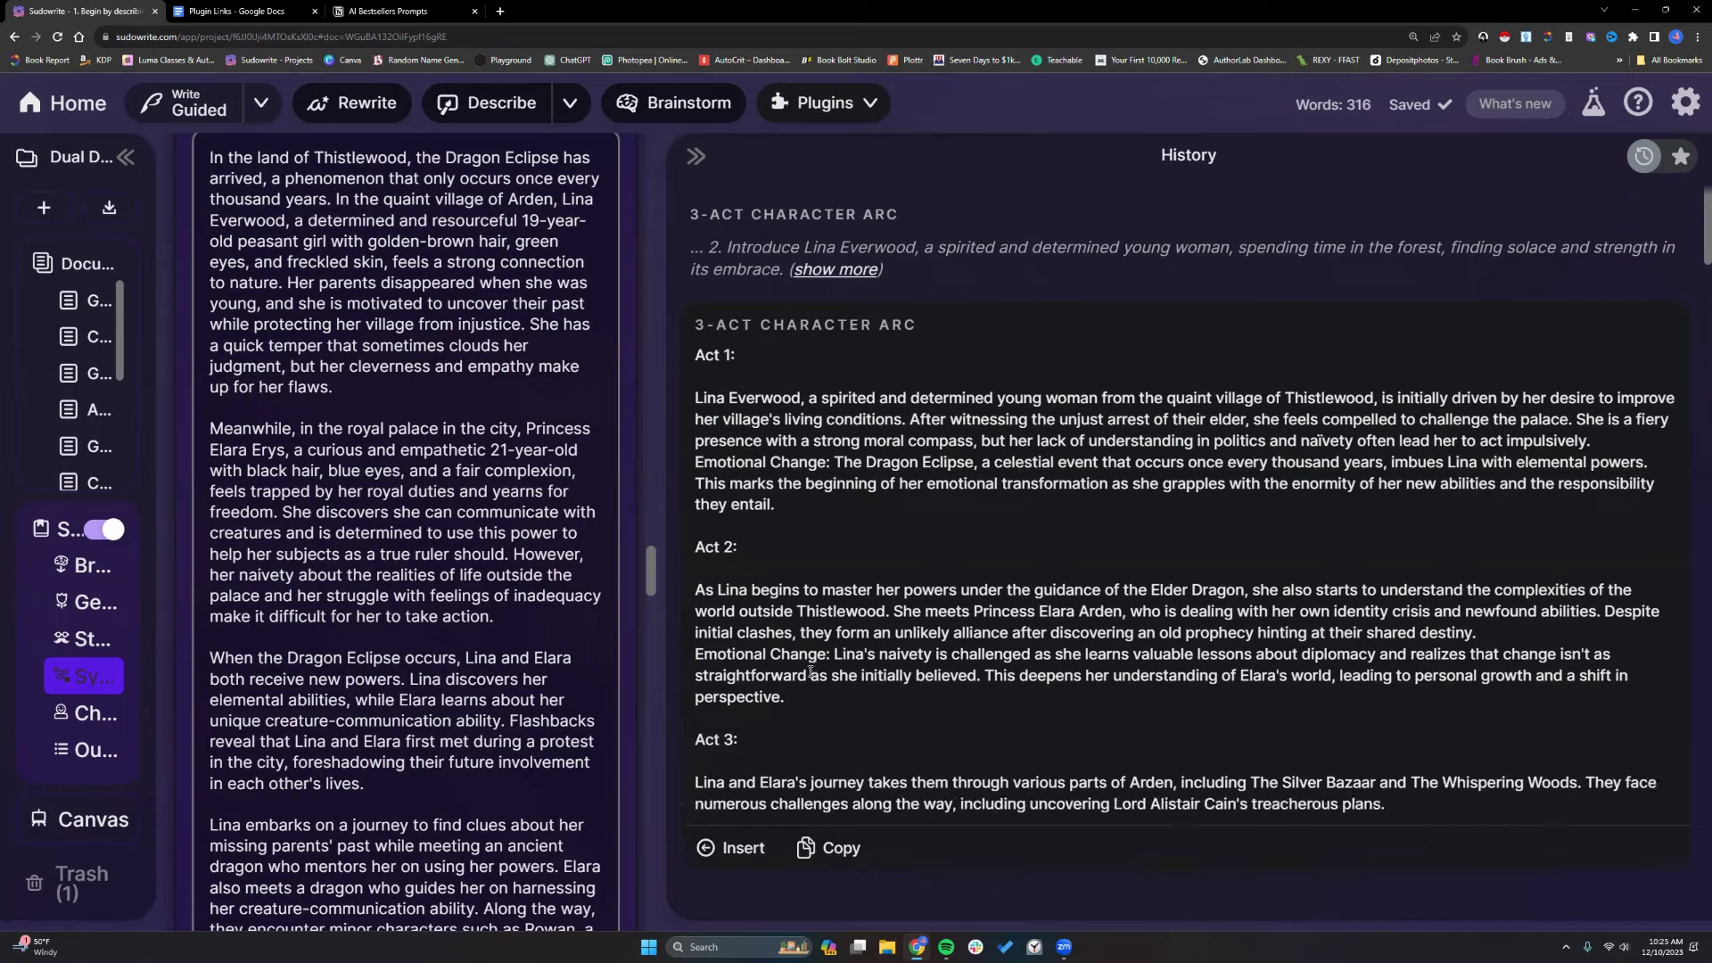
Read the 3-Act Character Arc result through its acts, developments and additional information, and narrow the History area again.
scroll(814, 678, "down", 3)
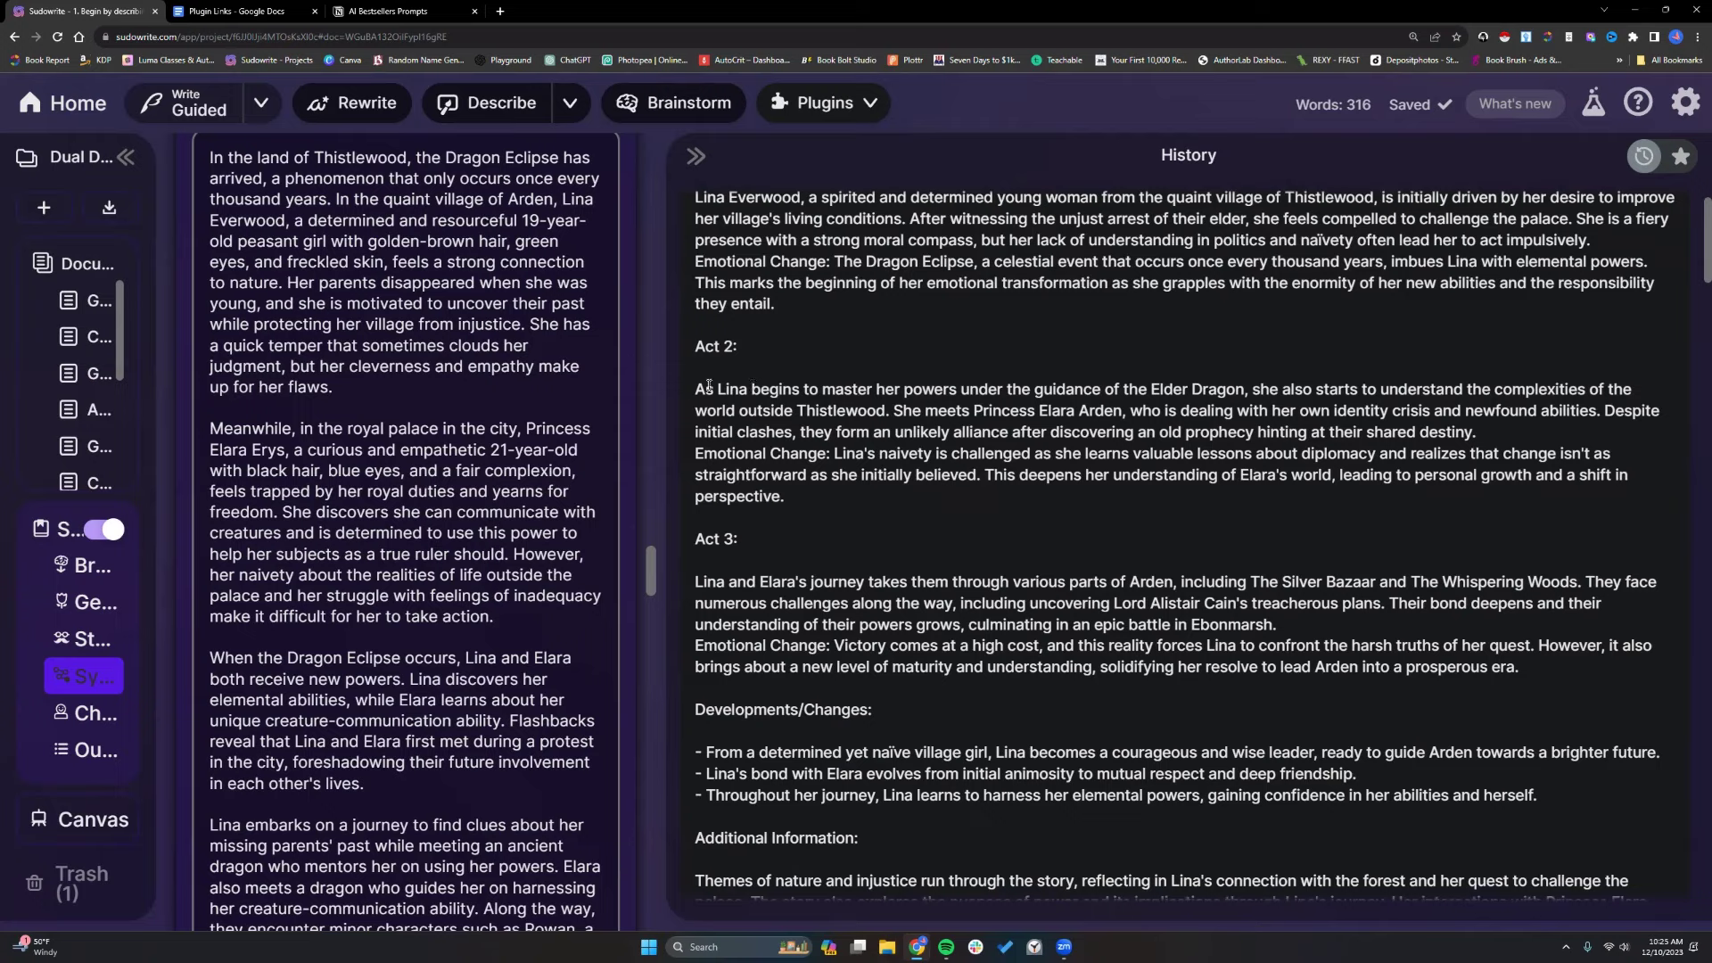
left_click_drag(694, 390, 1479, 432)
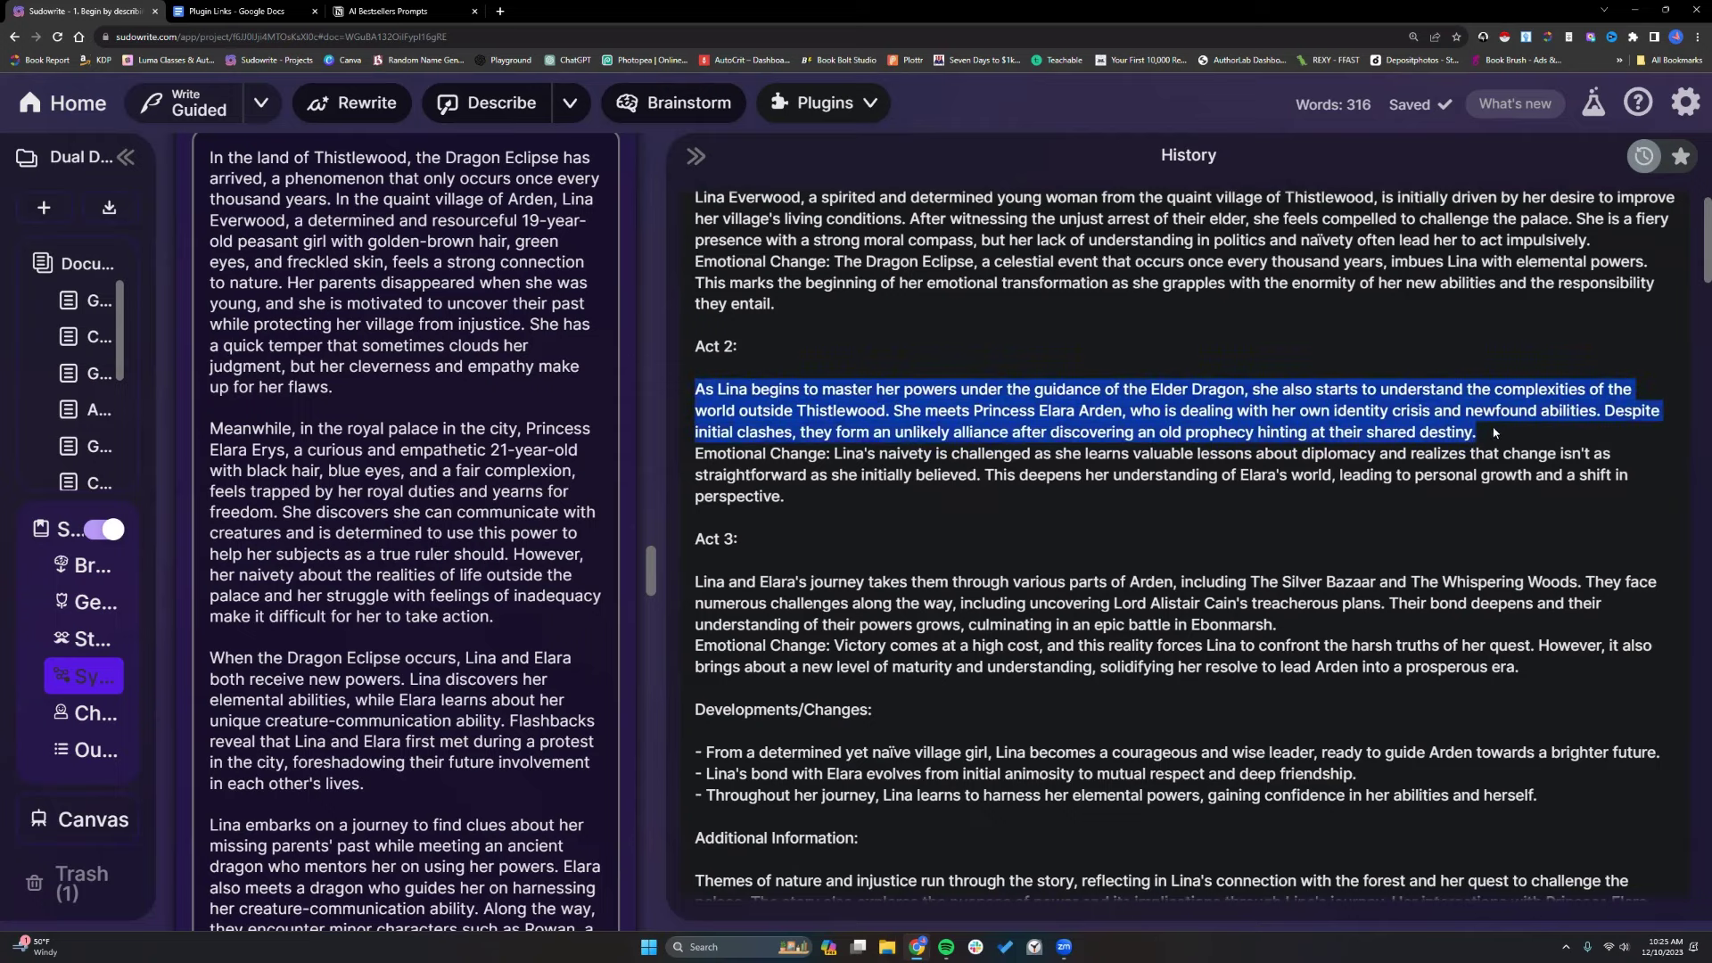
left_click(1495, 435)
scroll(1021, 677, "down", 2)
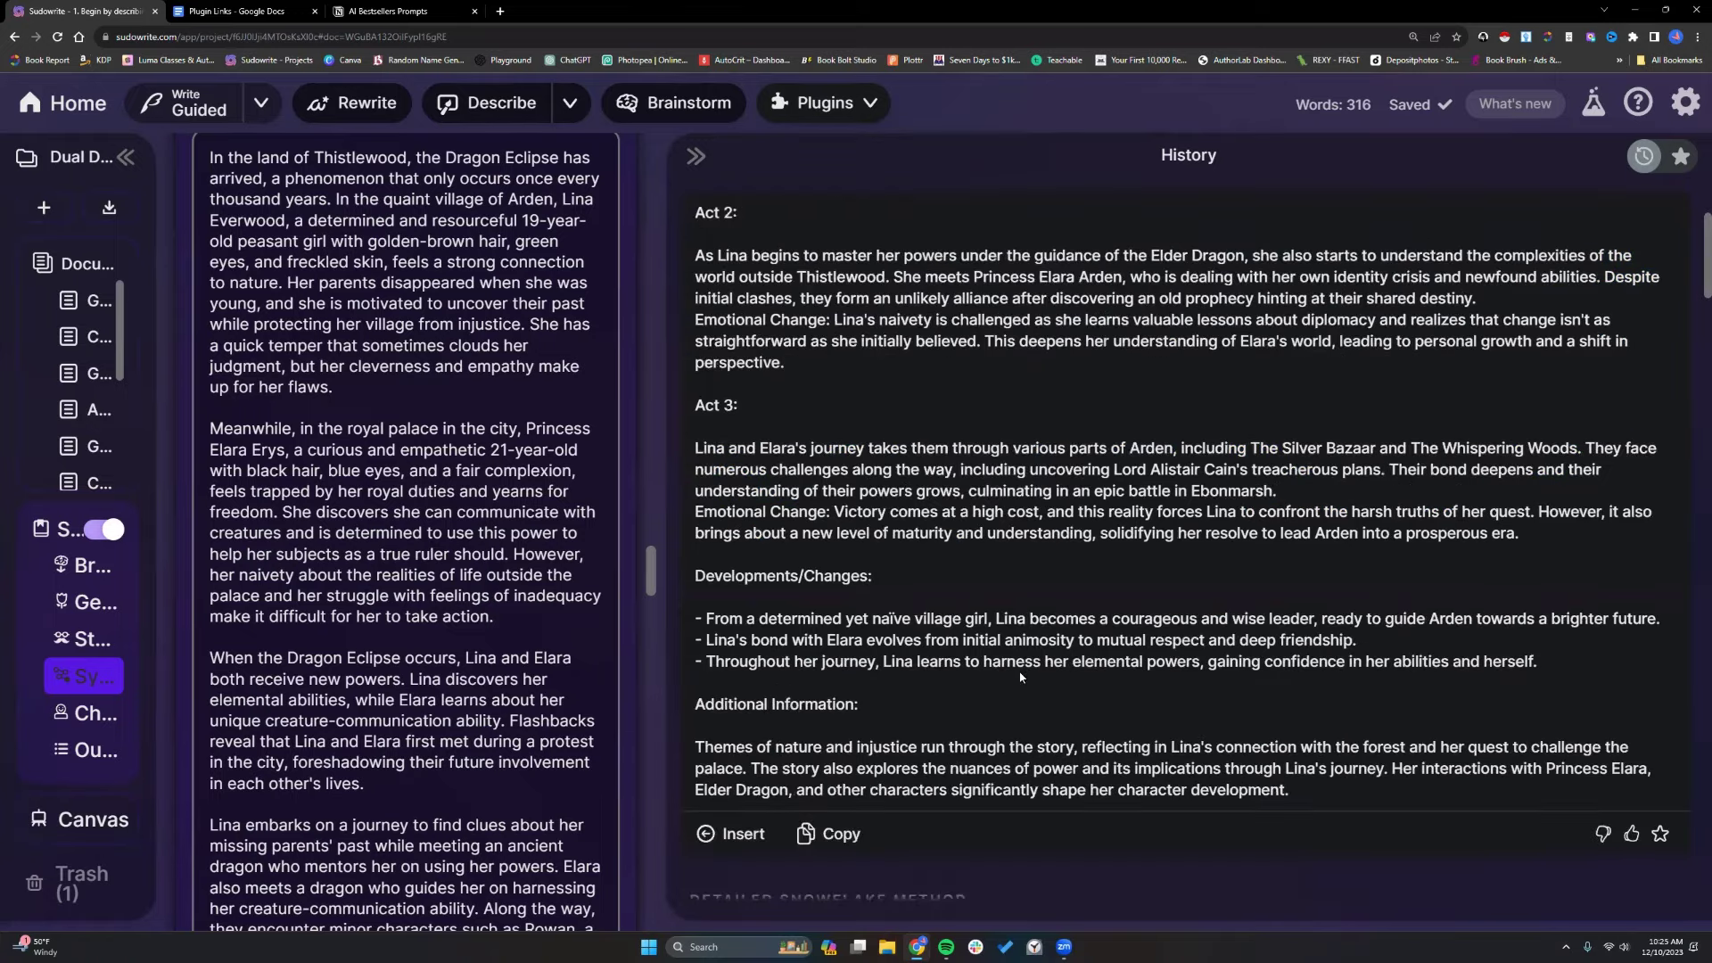
scroll(1021, 678, "down", 2)
left_click_drag(669, 341, 1151, 348)
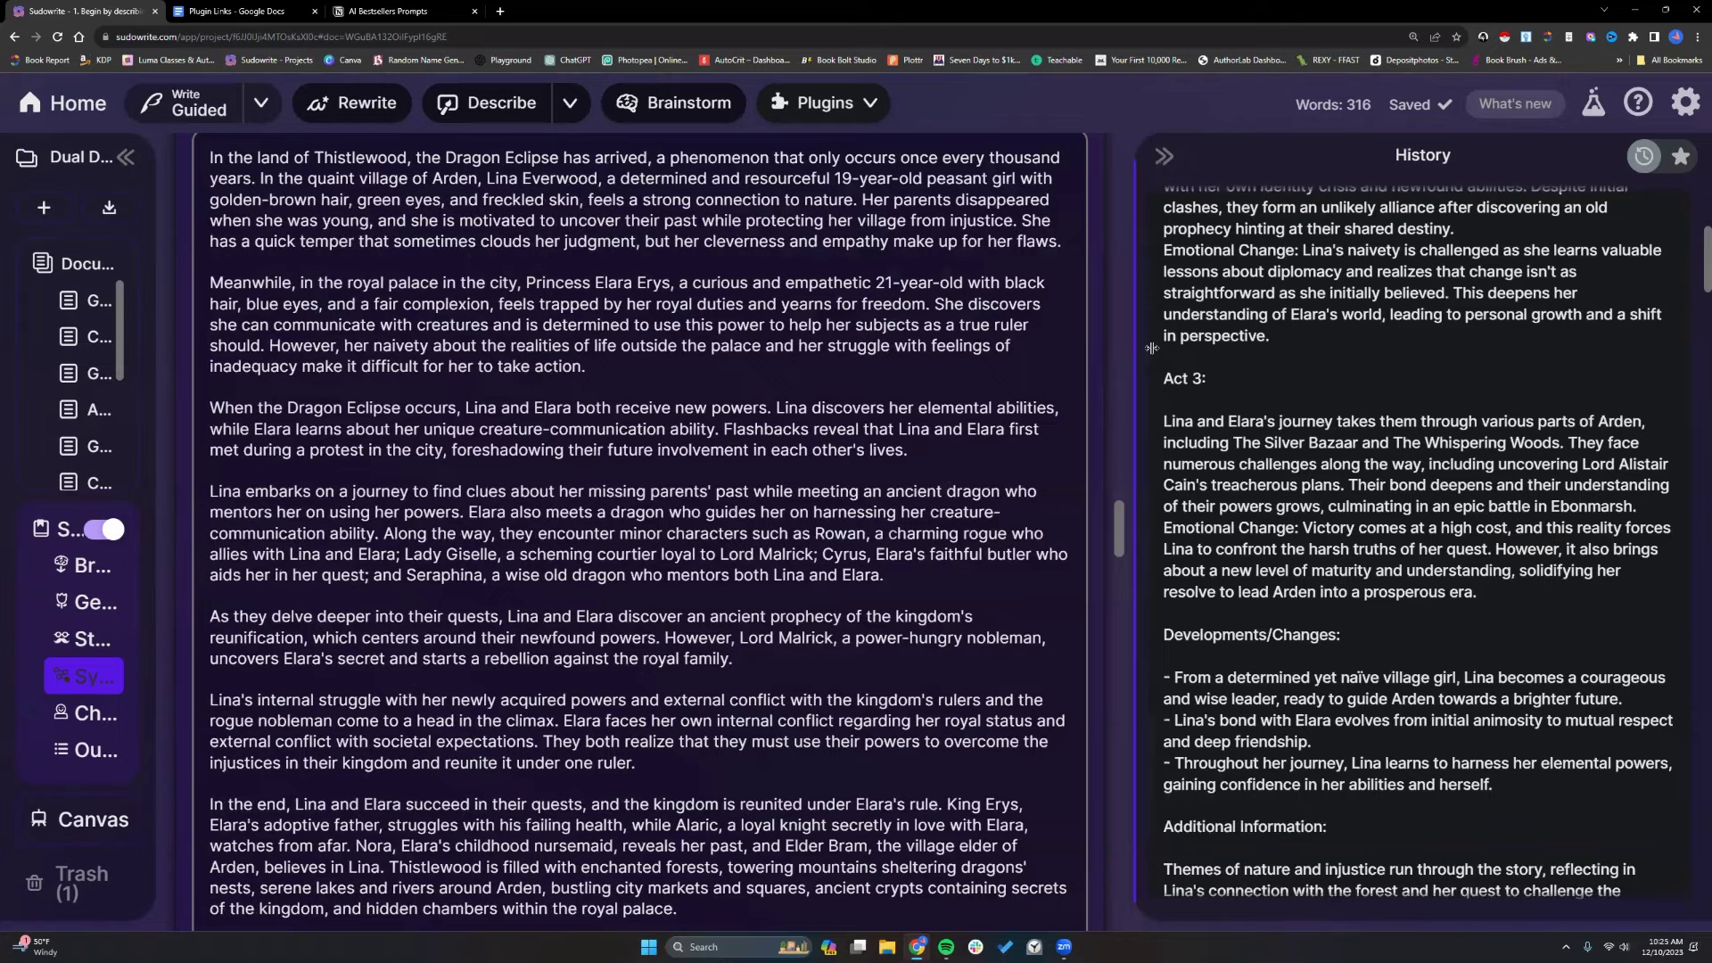
scroll(851, 419, "up", 9)
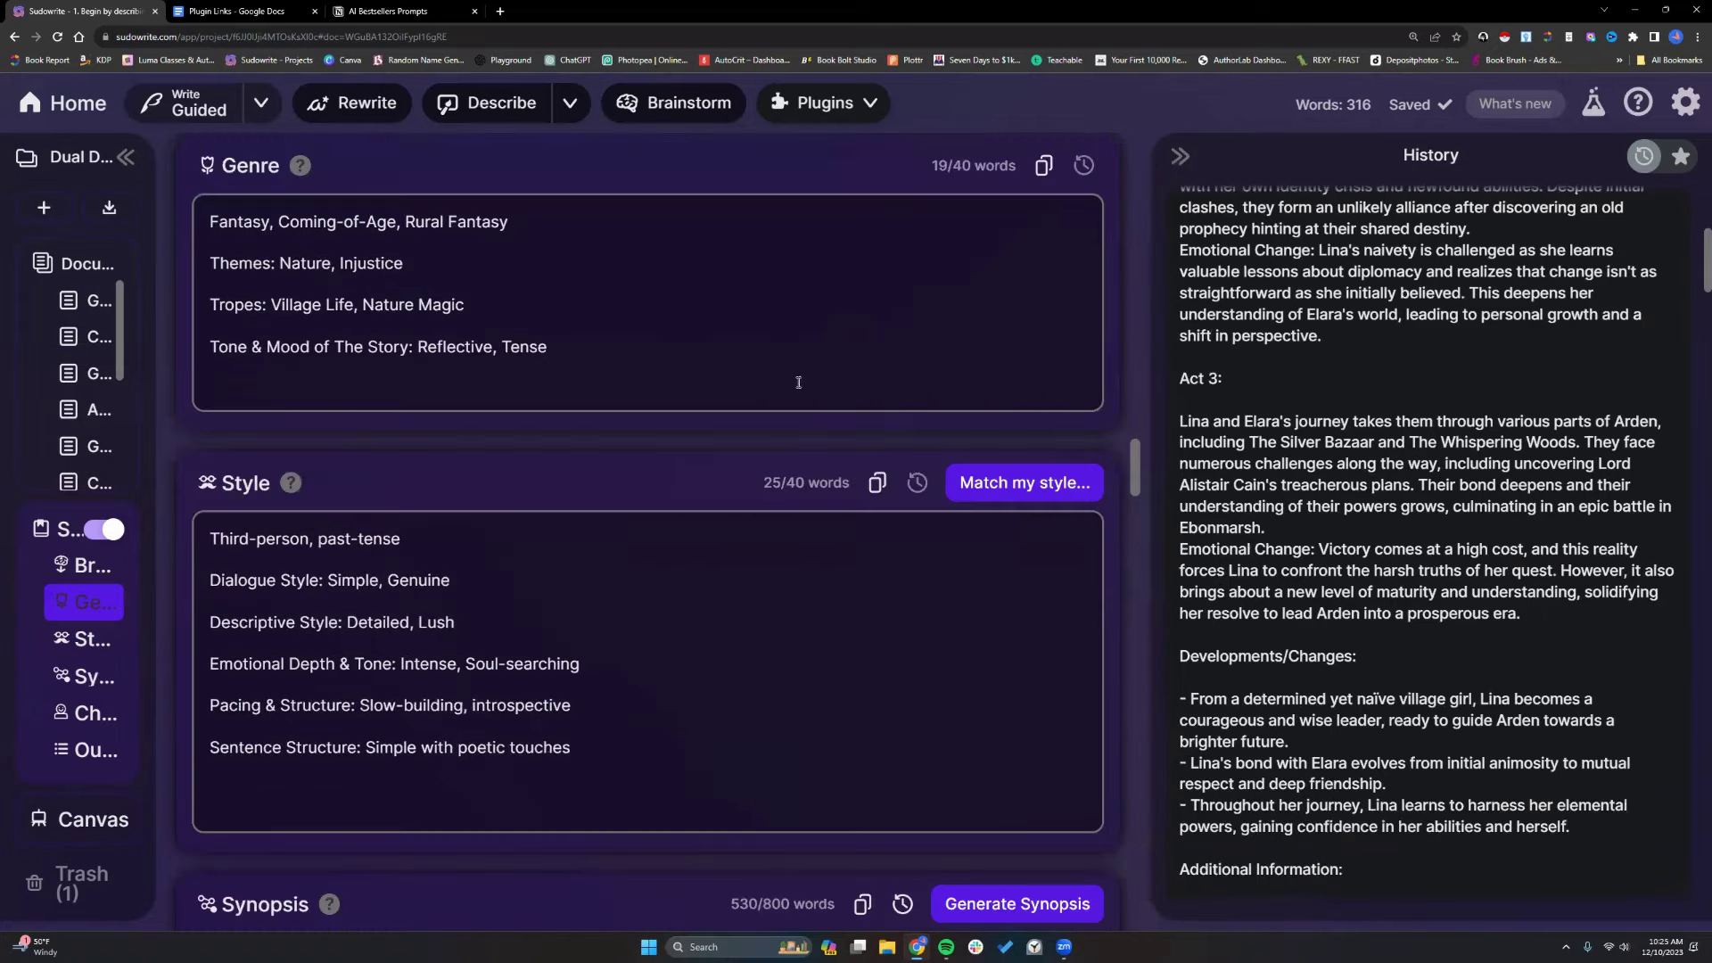
Switch to the Plugin Links document in Google Docs and examine its Example Order section.
left_click(251, 12)
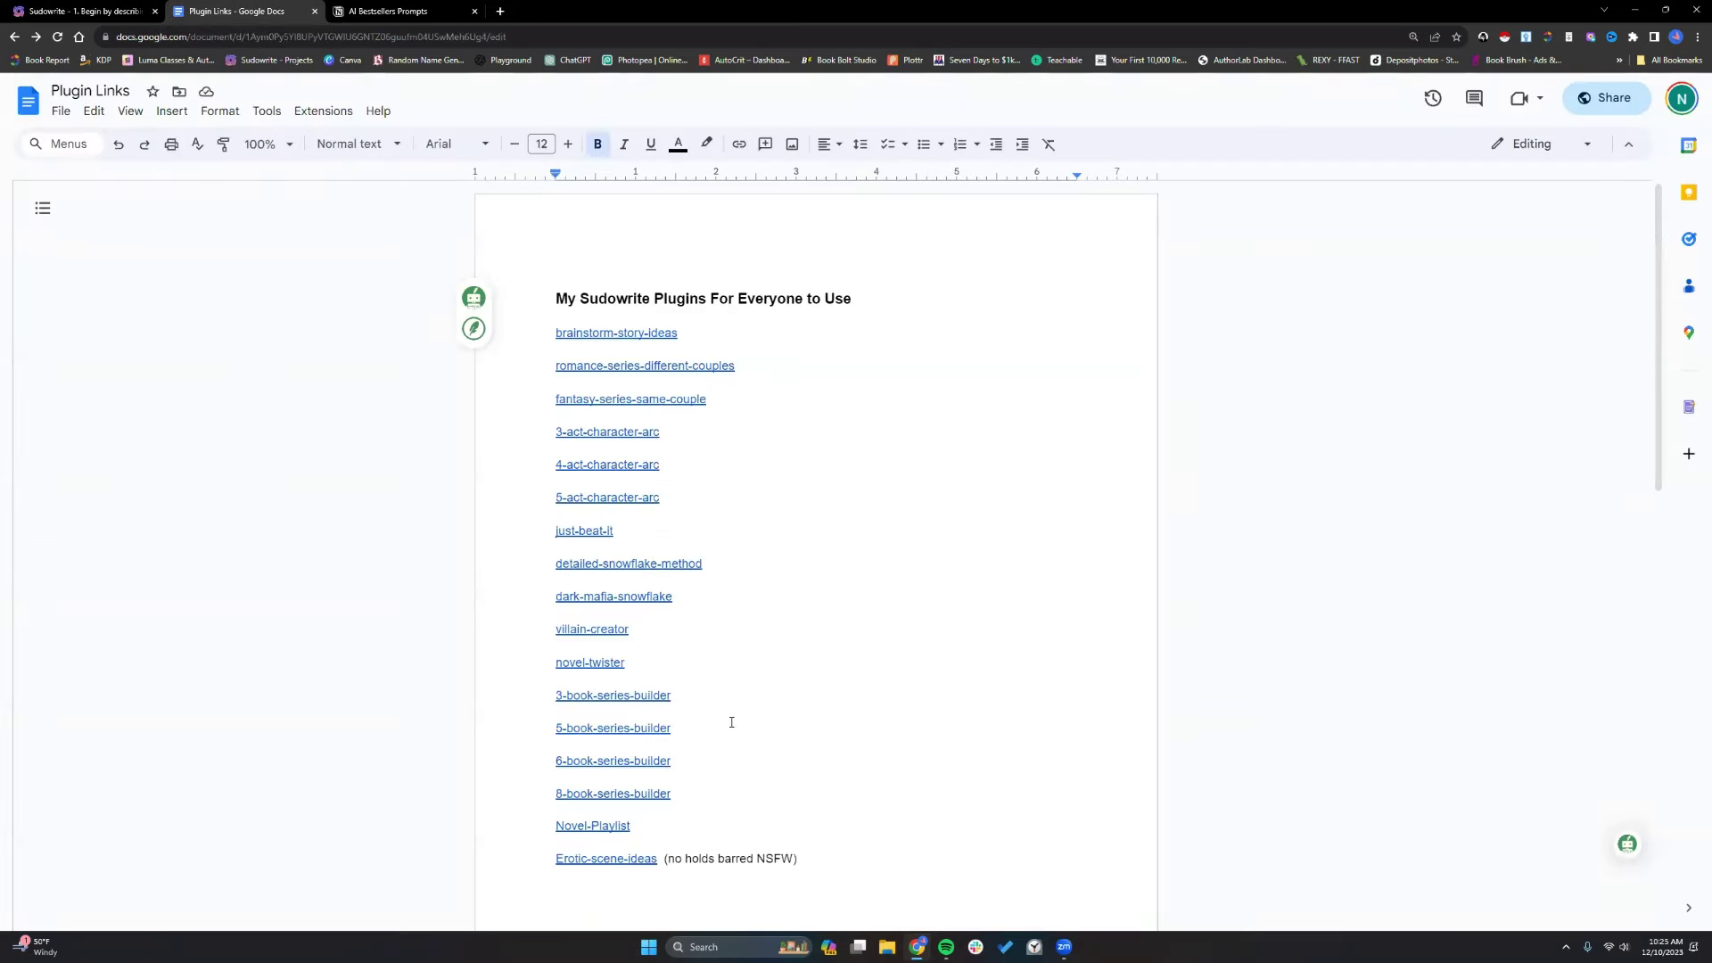
scroll(732, 722, "down", 3)
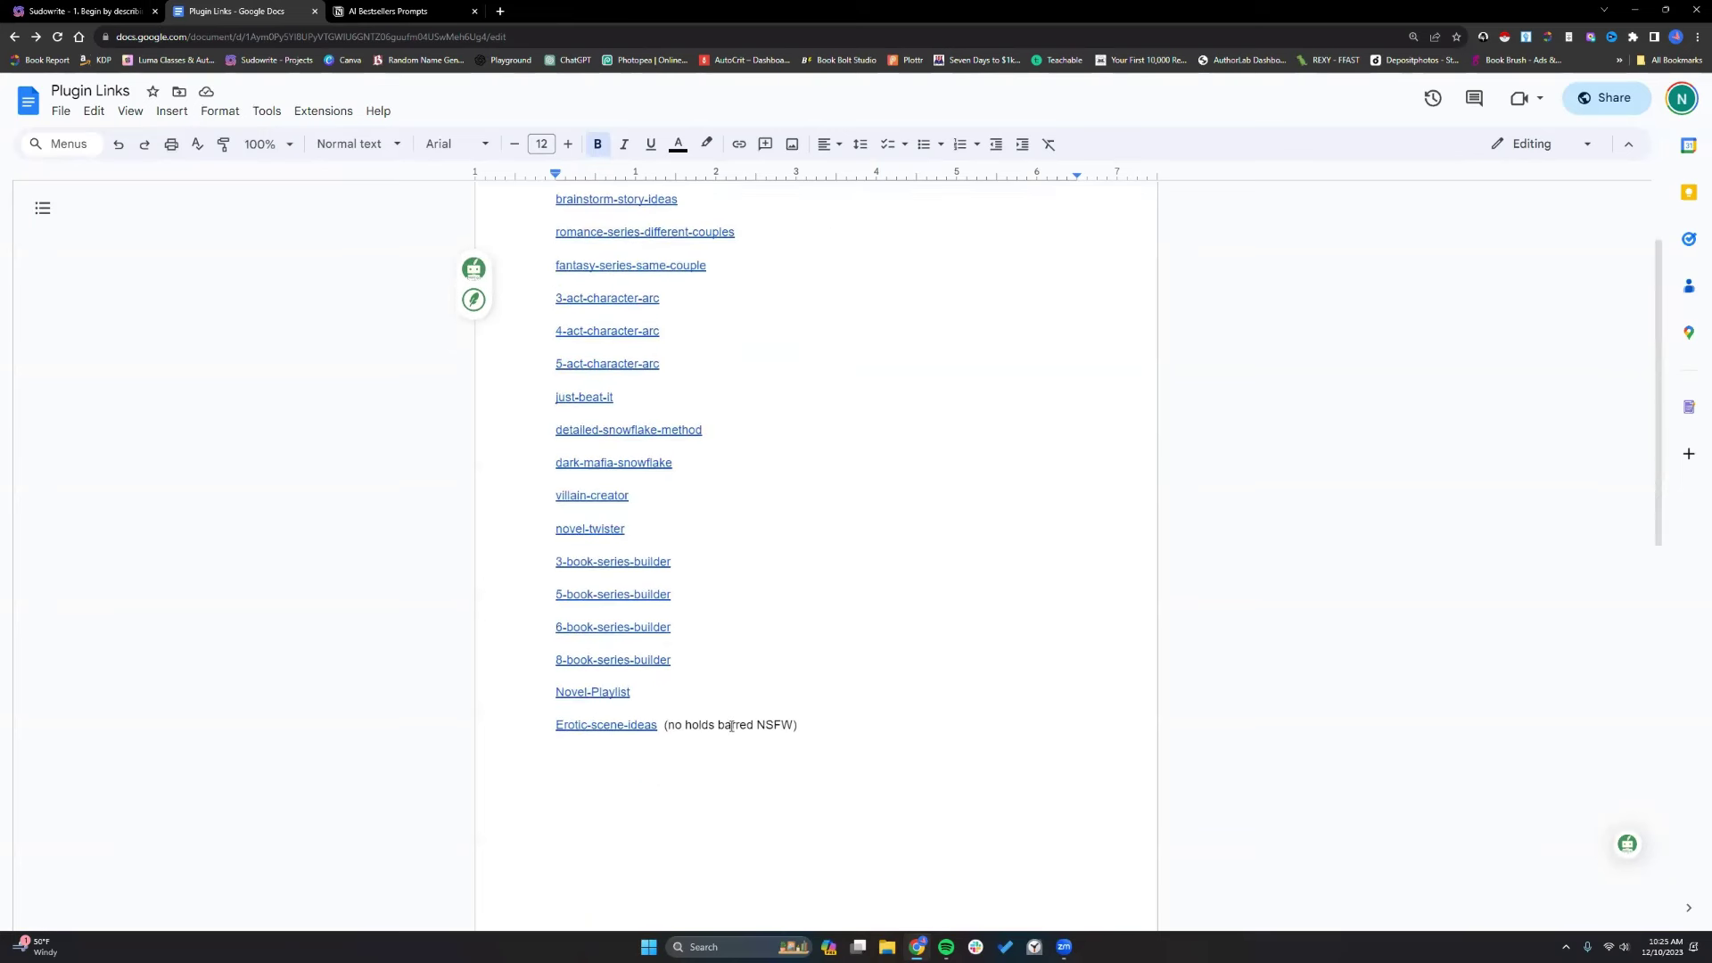
scroll(731, 724, "down", 5)
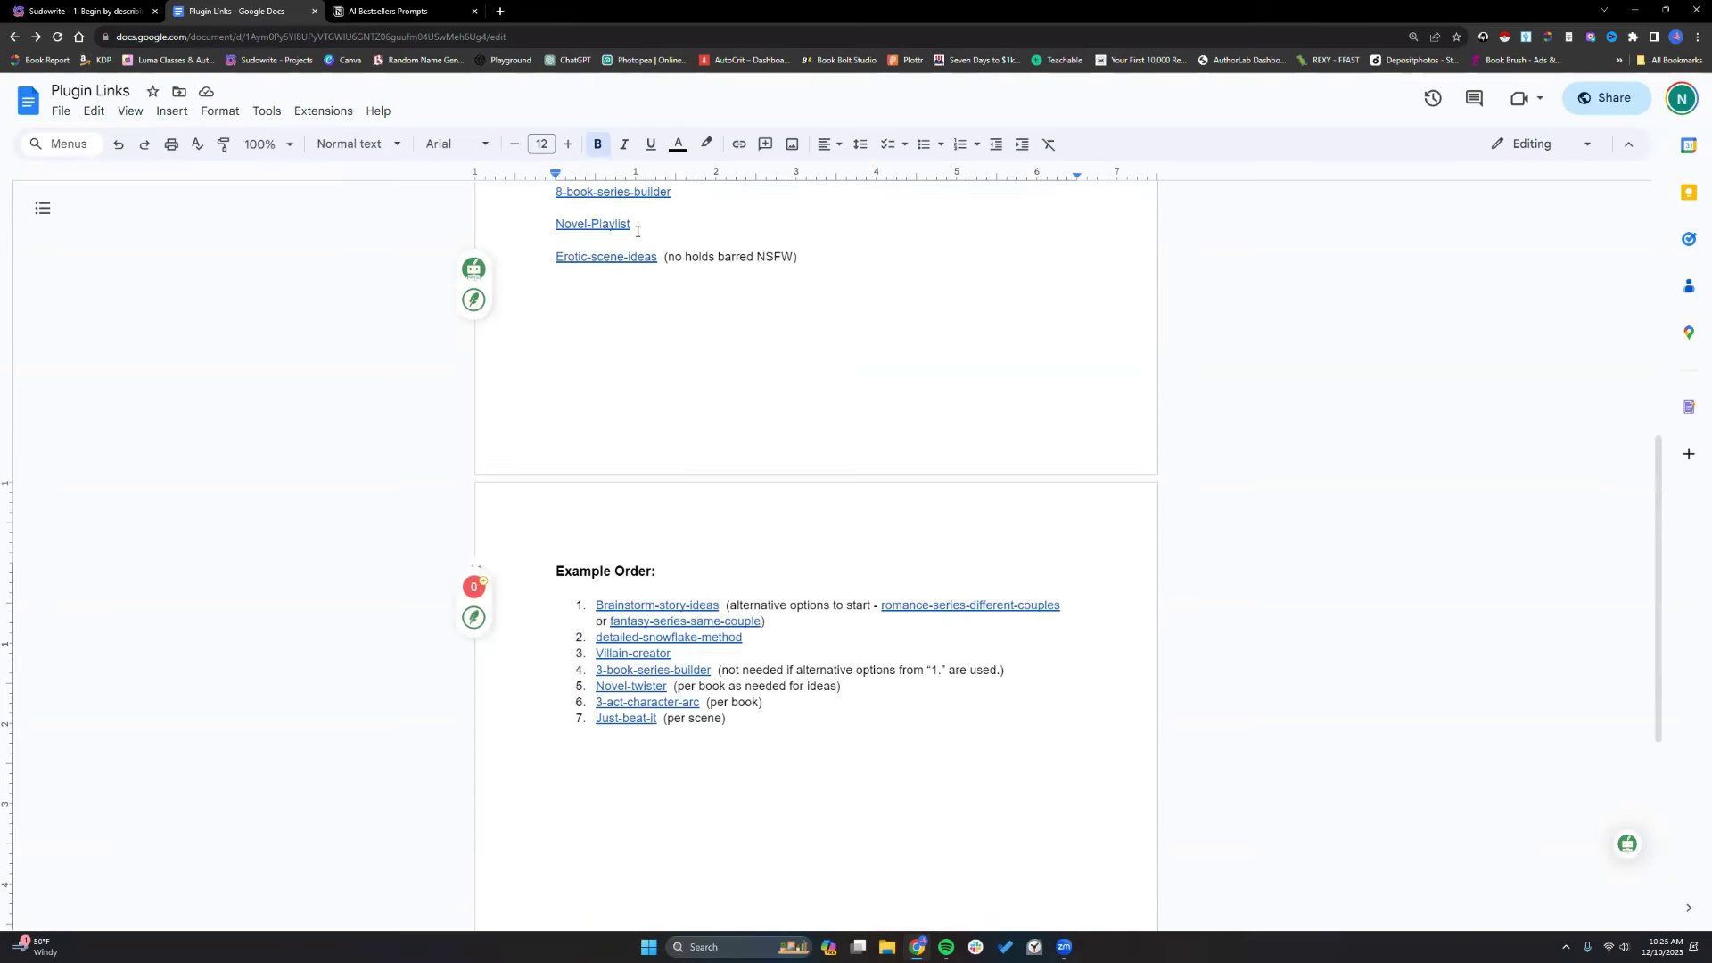
Return to Sudowrite, run the Novel Playlist - Just For Fun plugin, and resize the History area to view the song list.
left_click(49, 11)
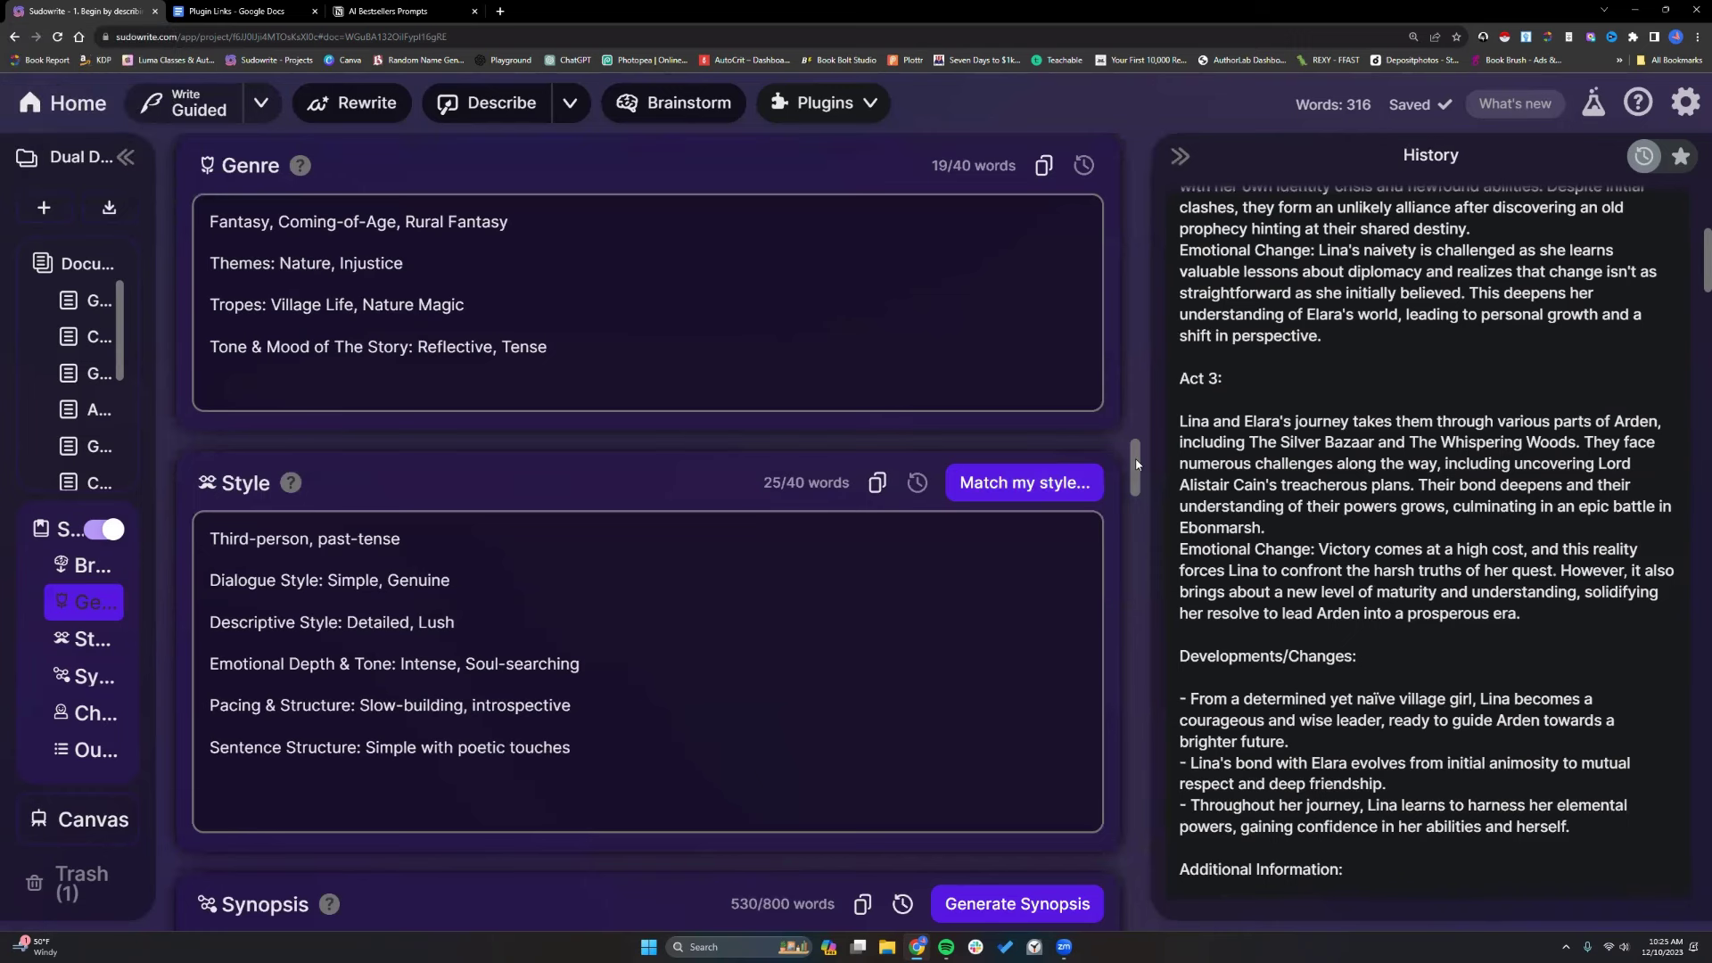
left_click_drag(1137, 462, 1144, 385)
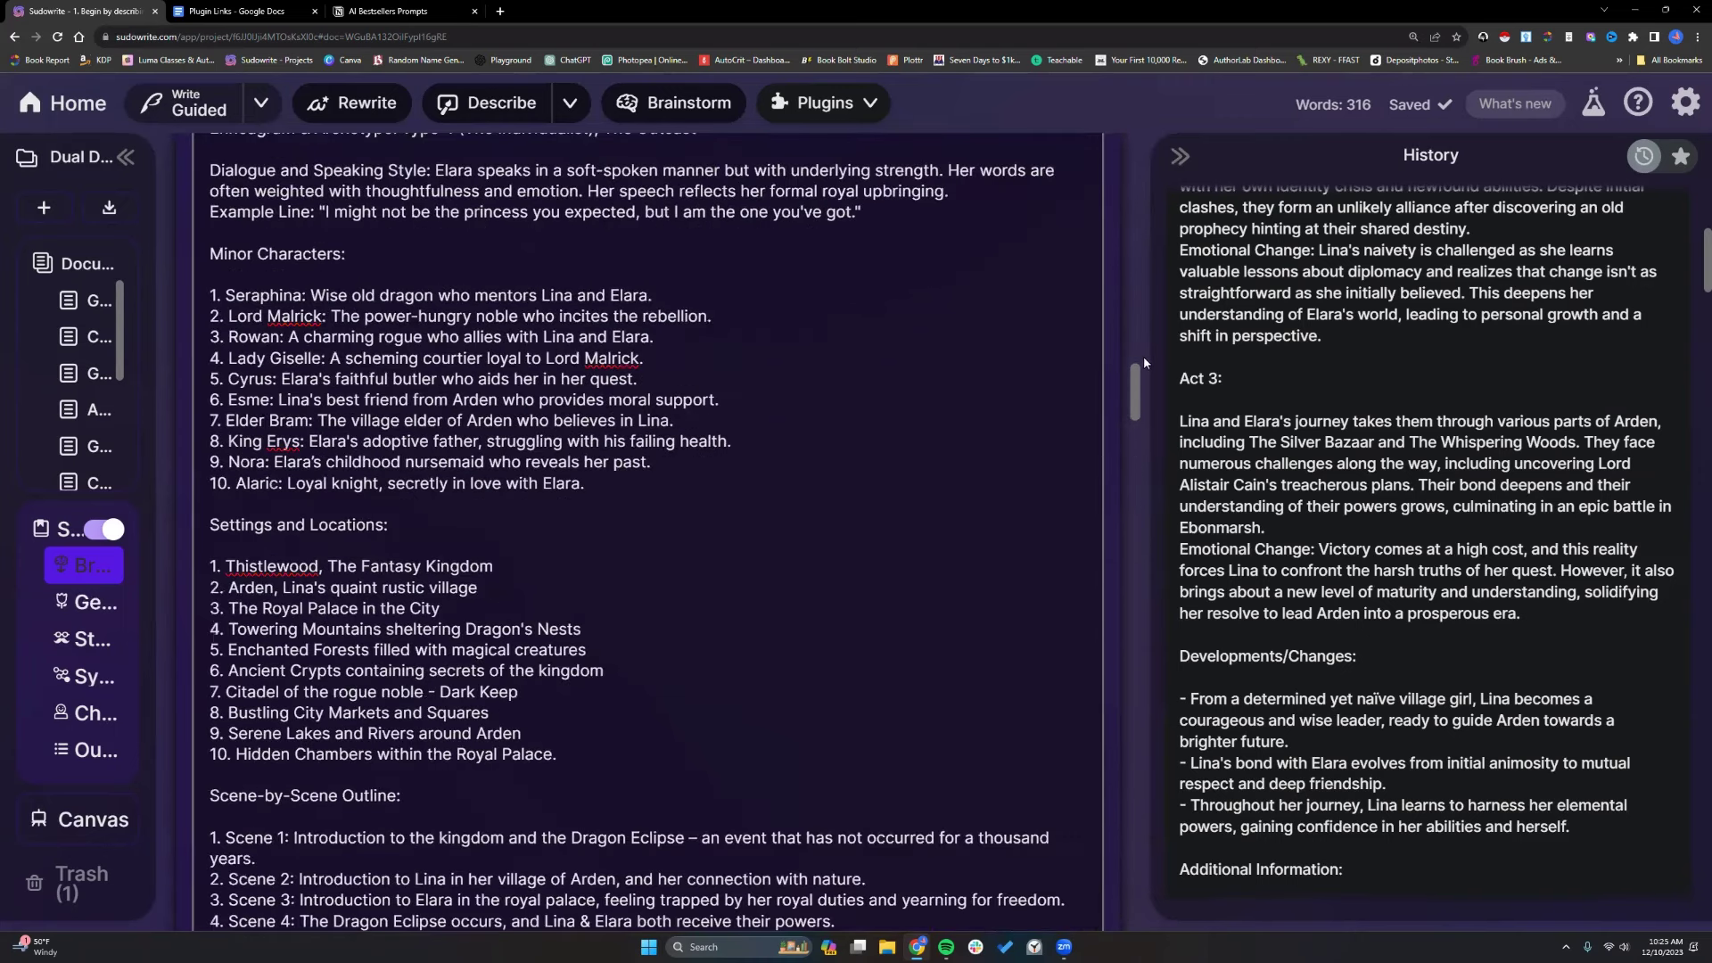
left_click_drag(1144, 318, 1146, 295)
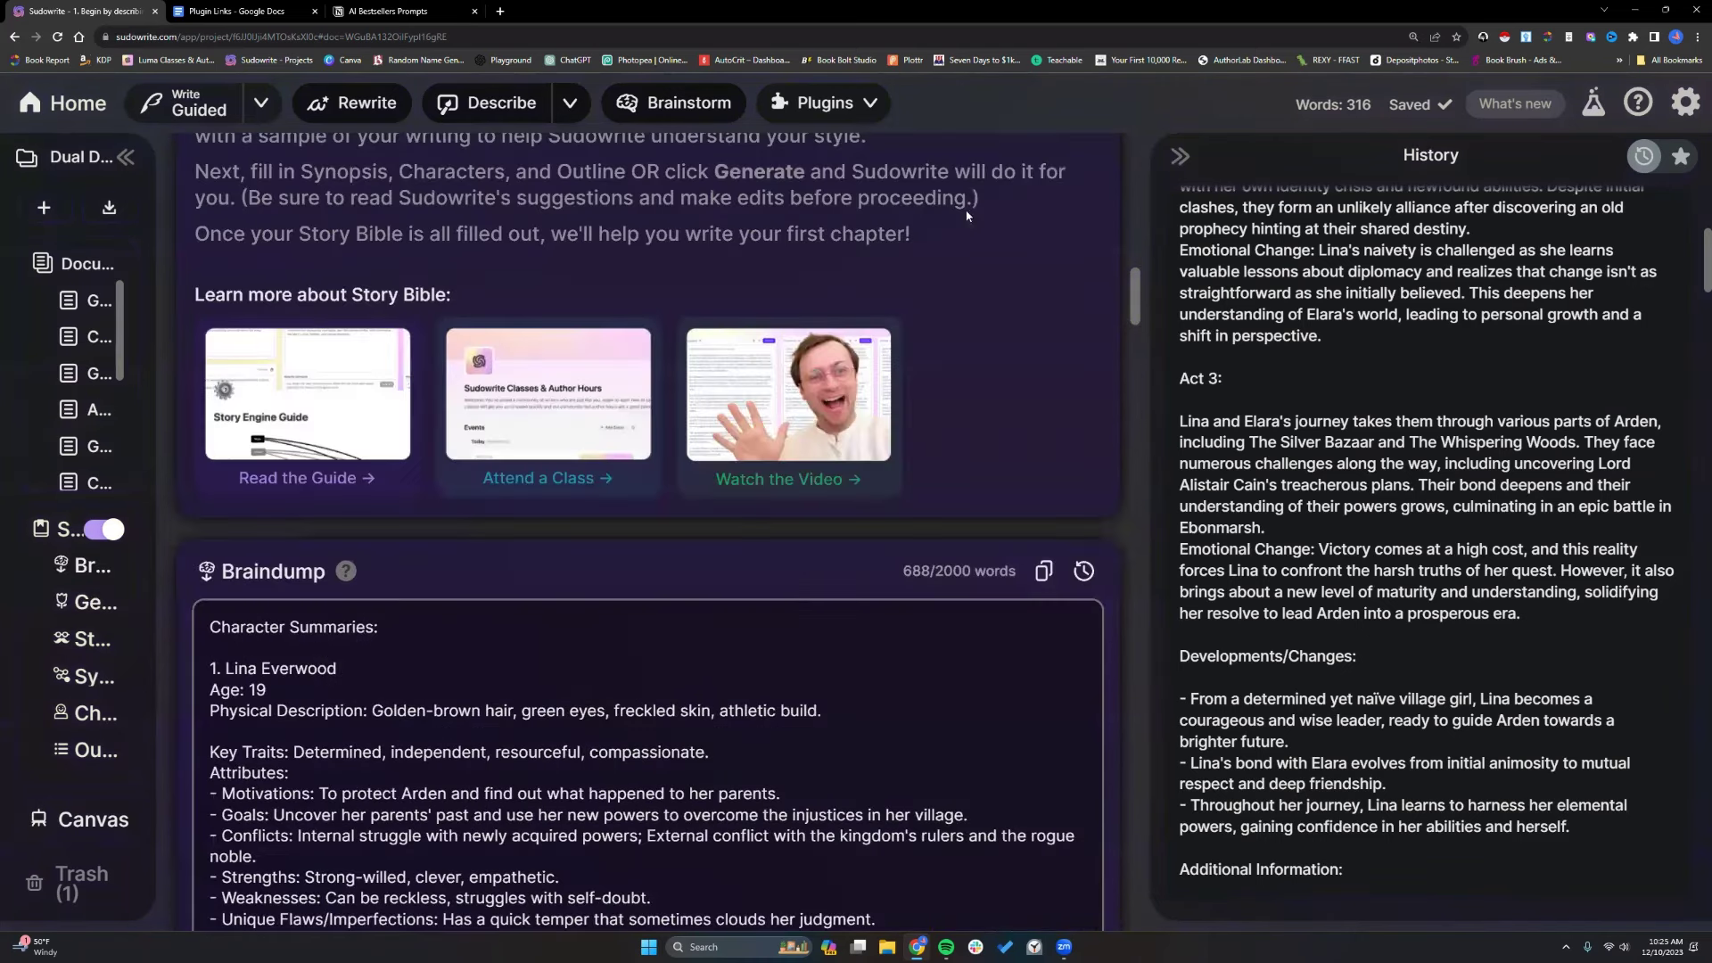
left_click(869, 104)
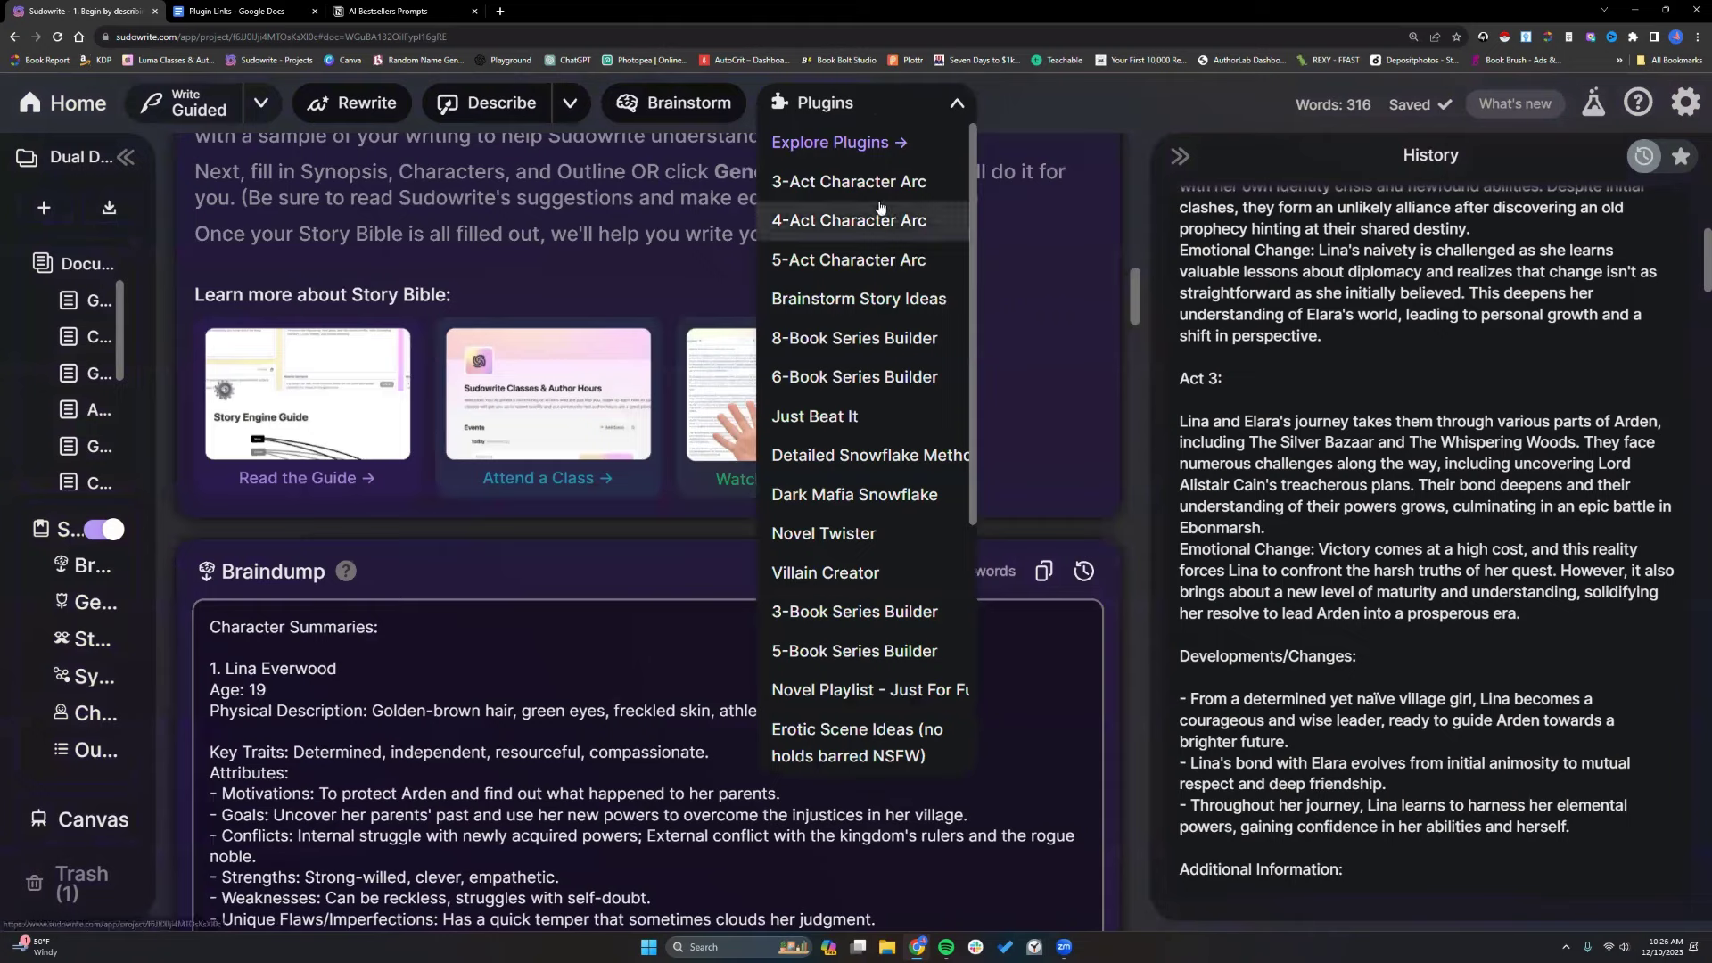
scroll(899, 384, "down", 1)
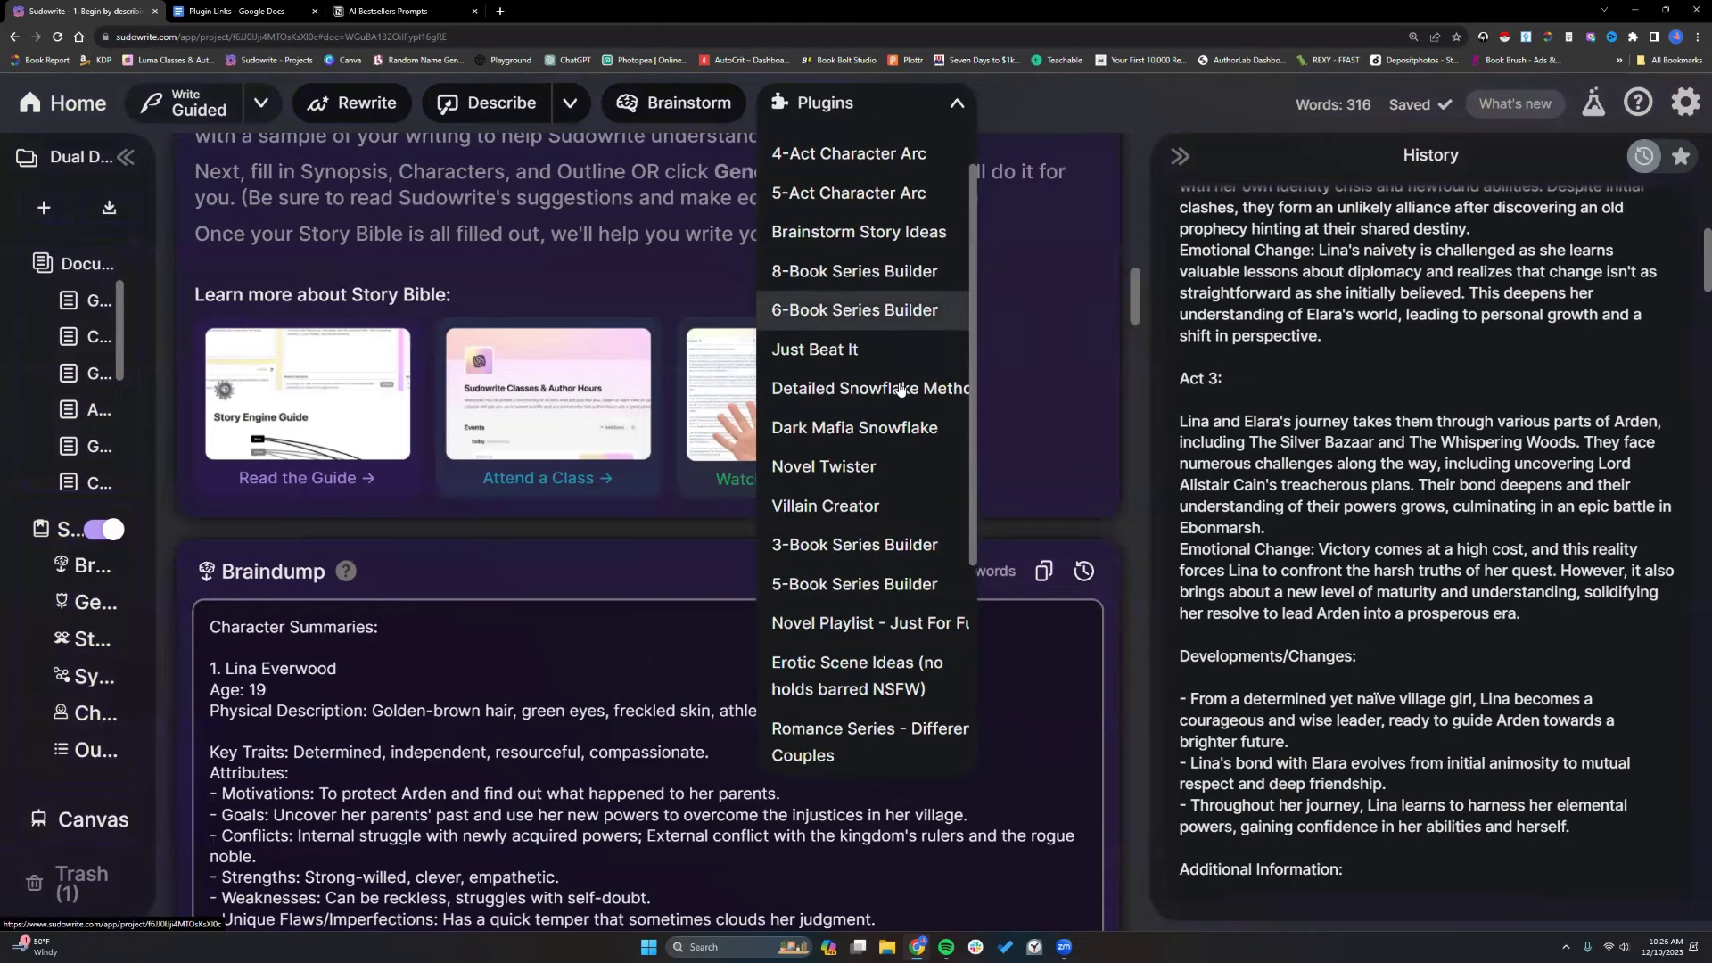
scroll(899, 388, "down", 2)
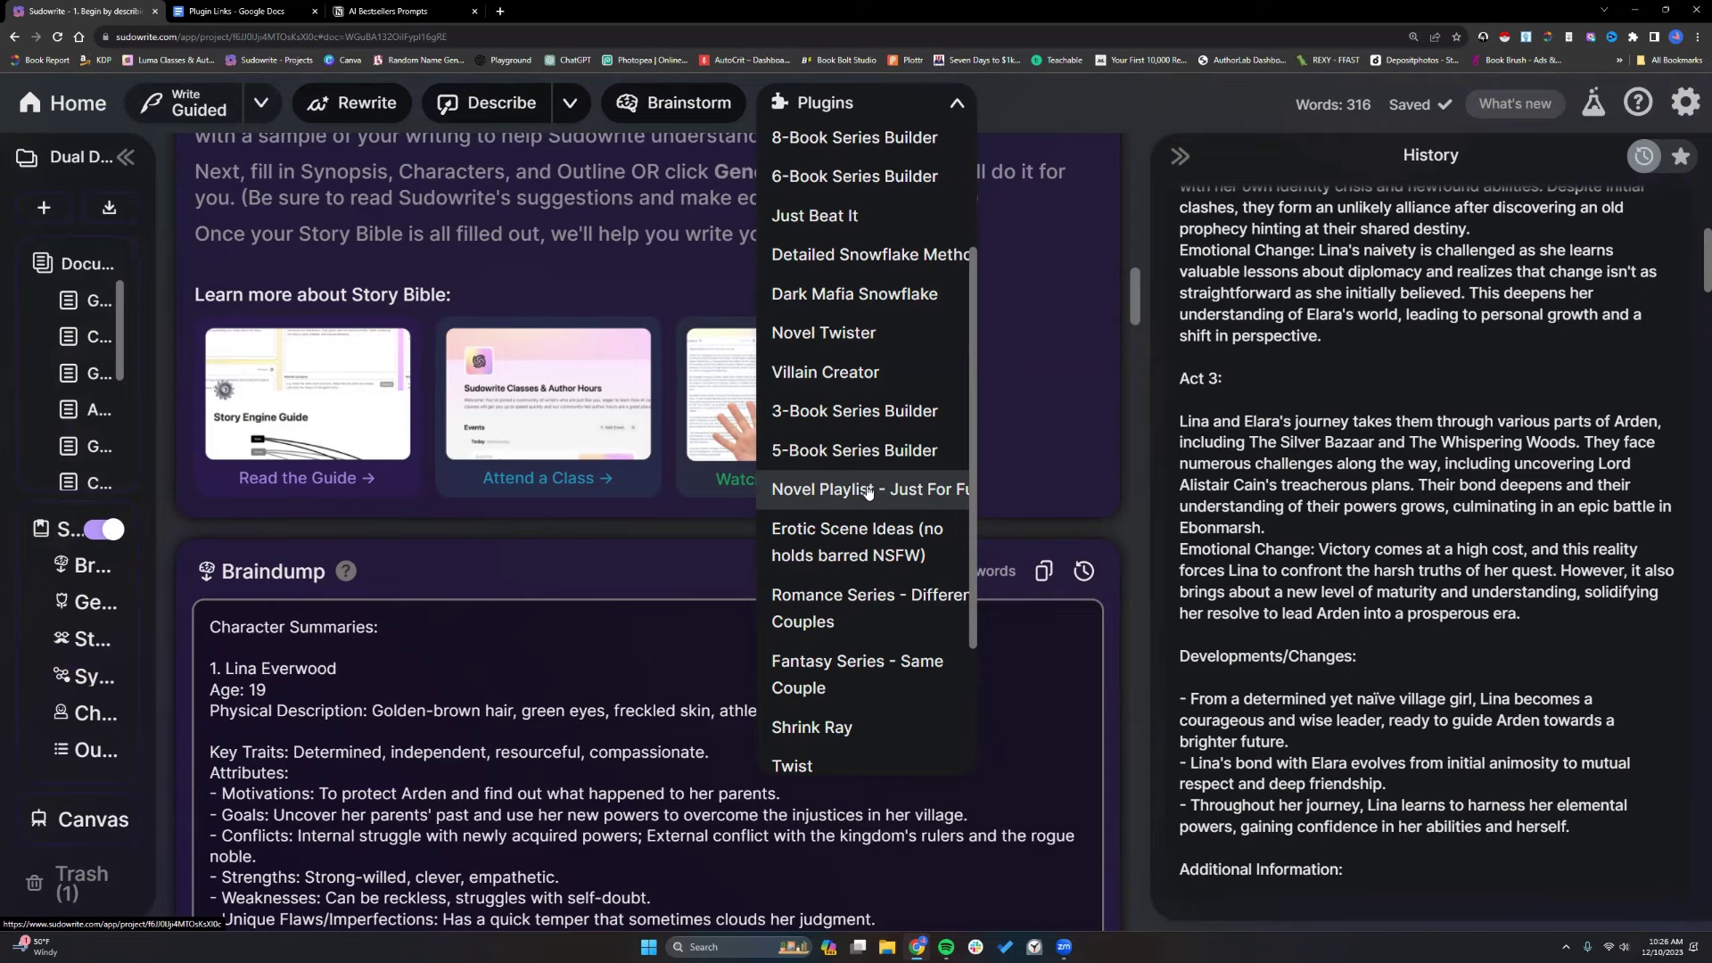
left_click(868, 491)
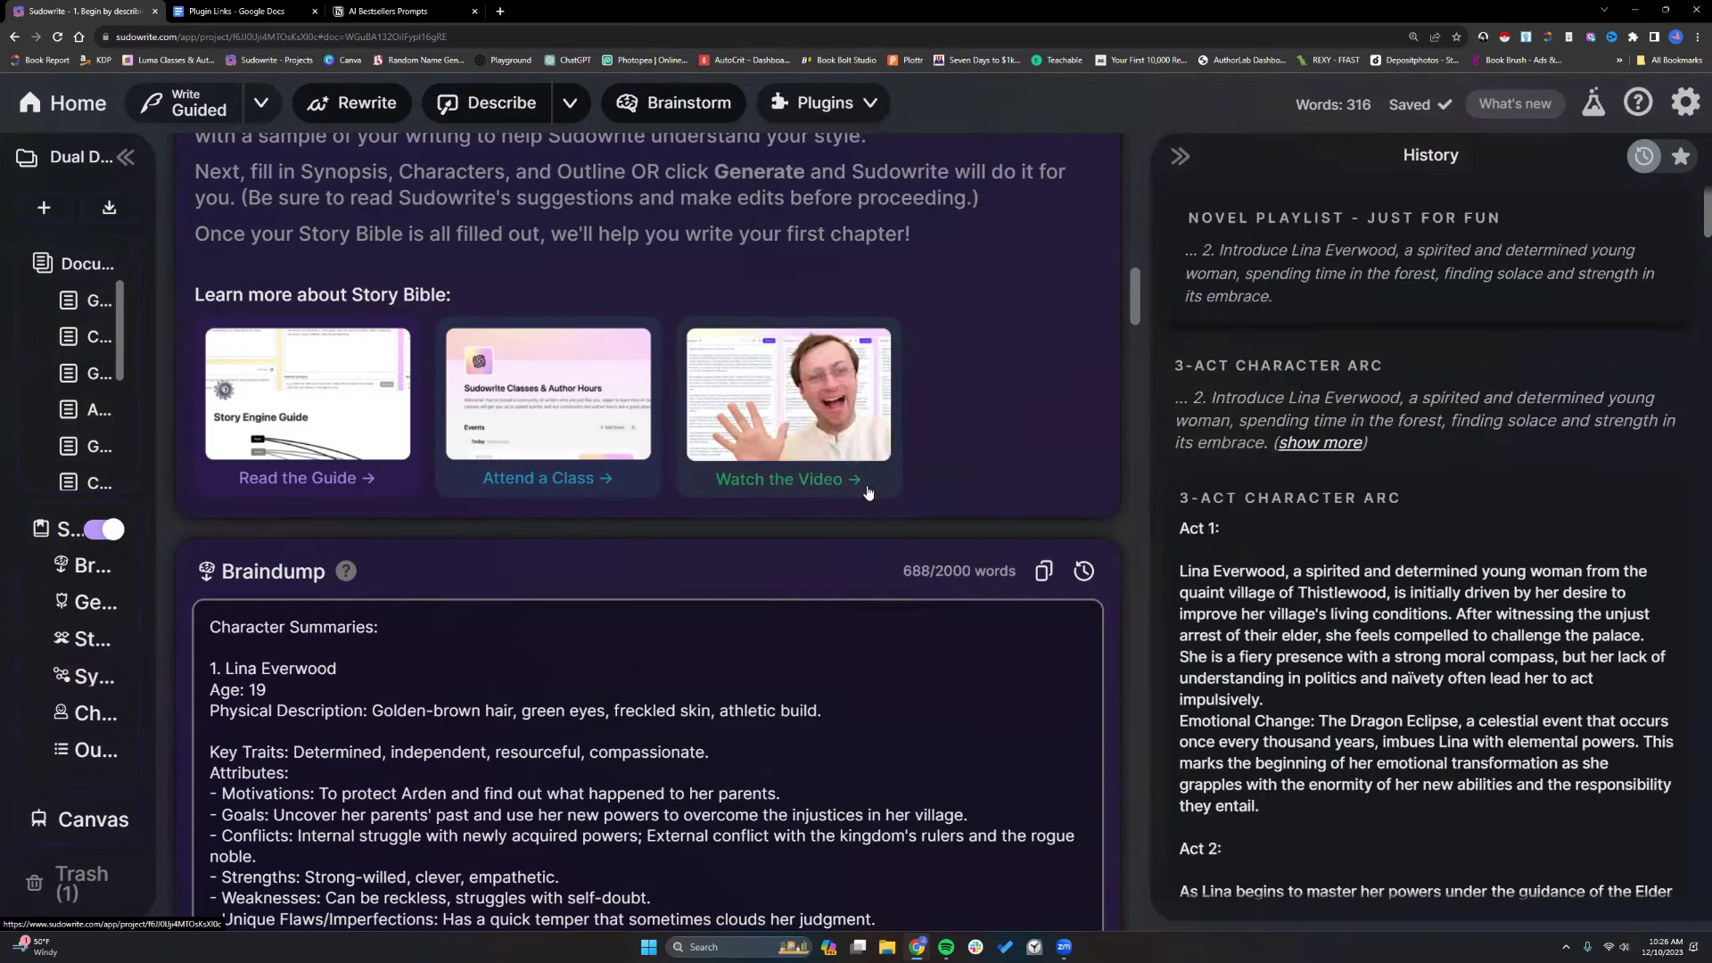
left_click_drag(1129, 236, 743, 226)
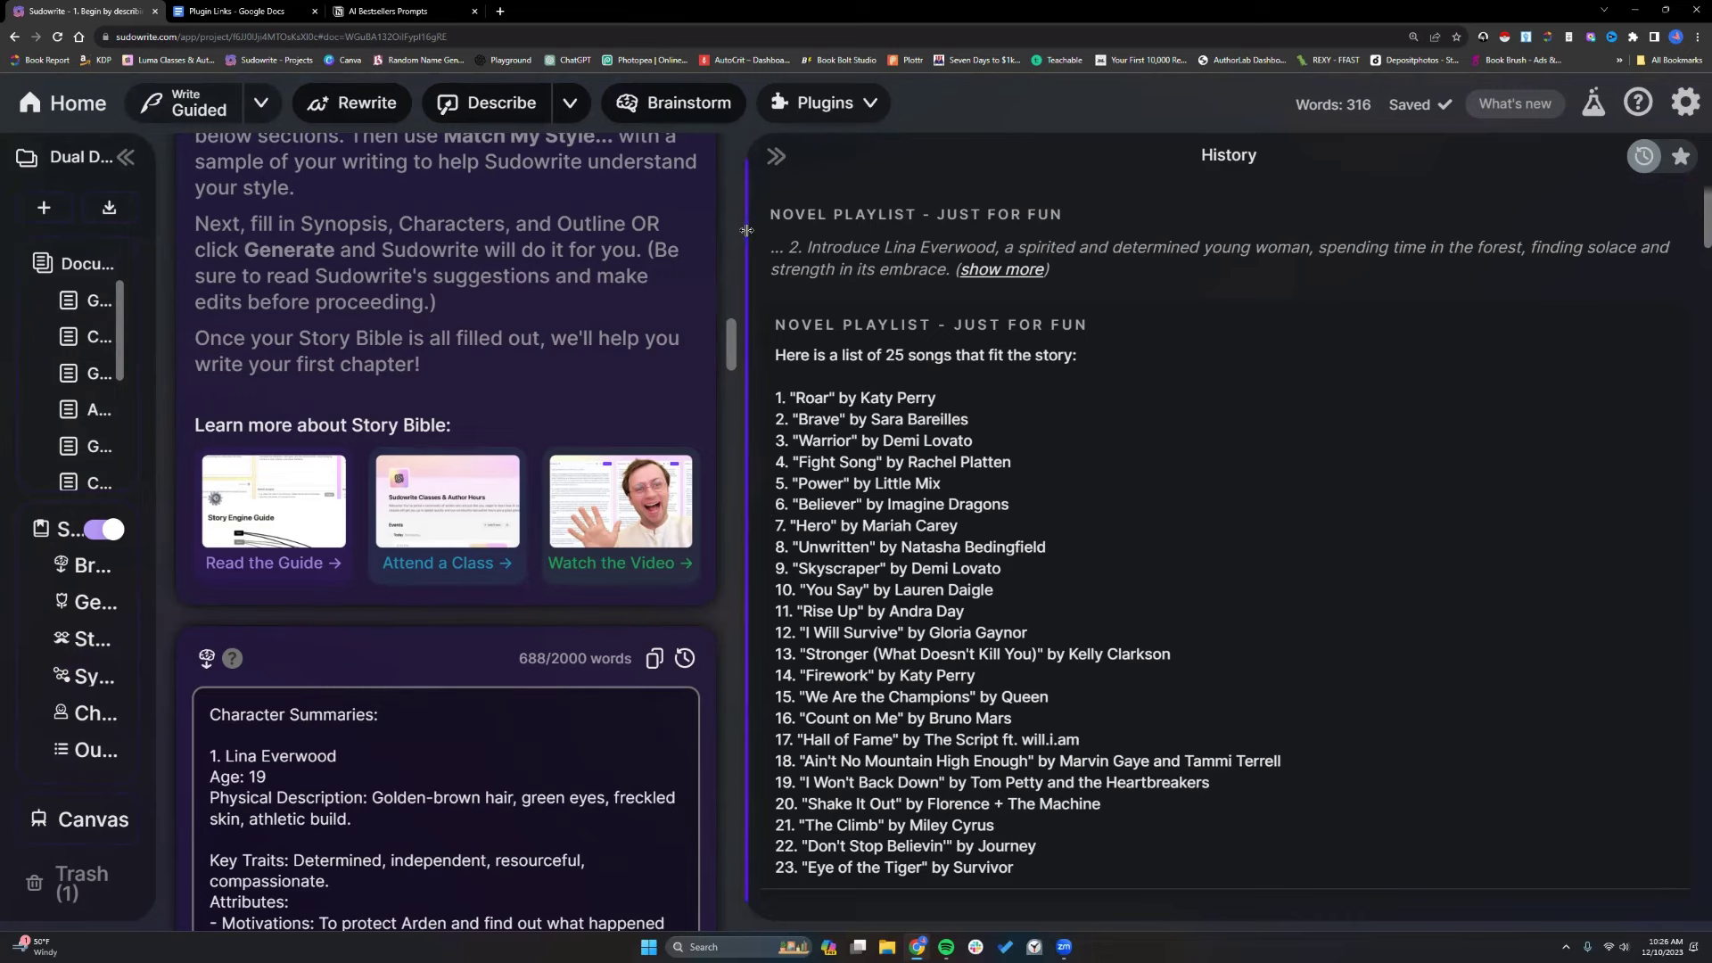
left_click_drag(749, 234, 1014, 235)
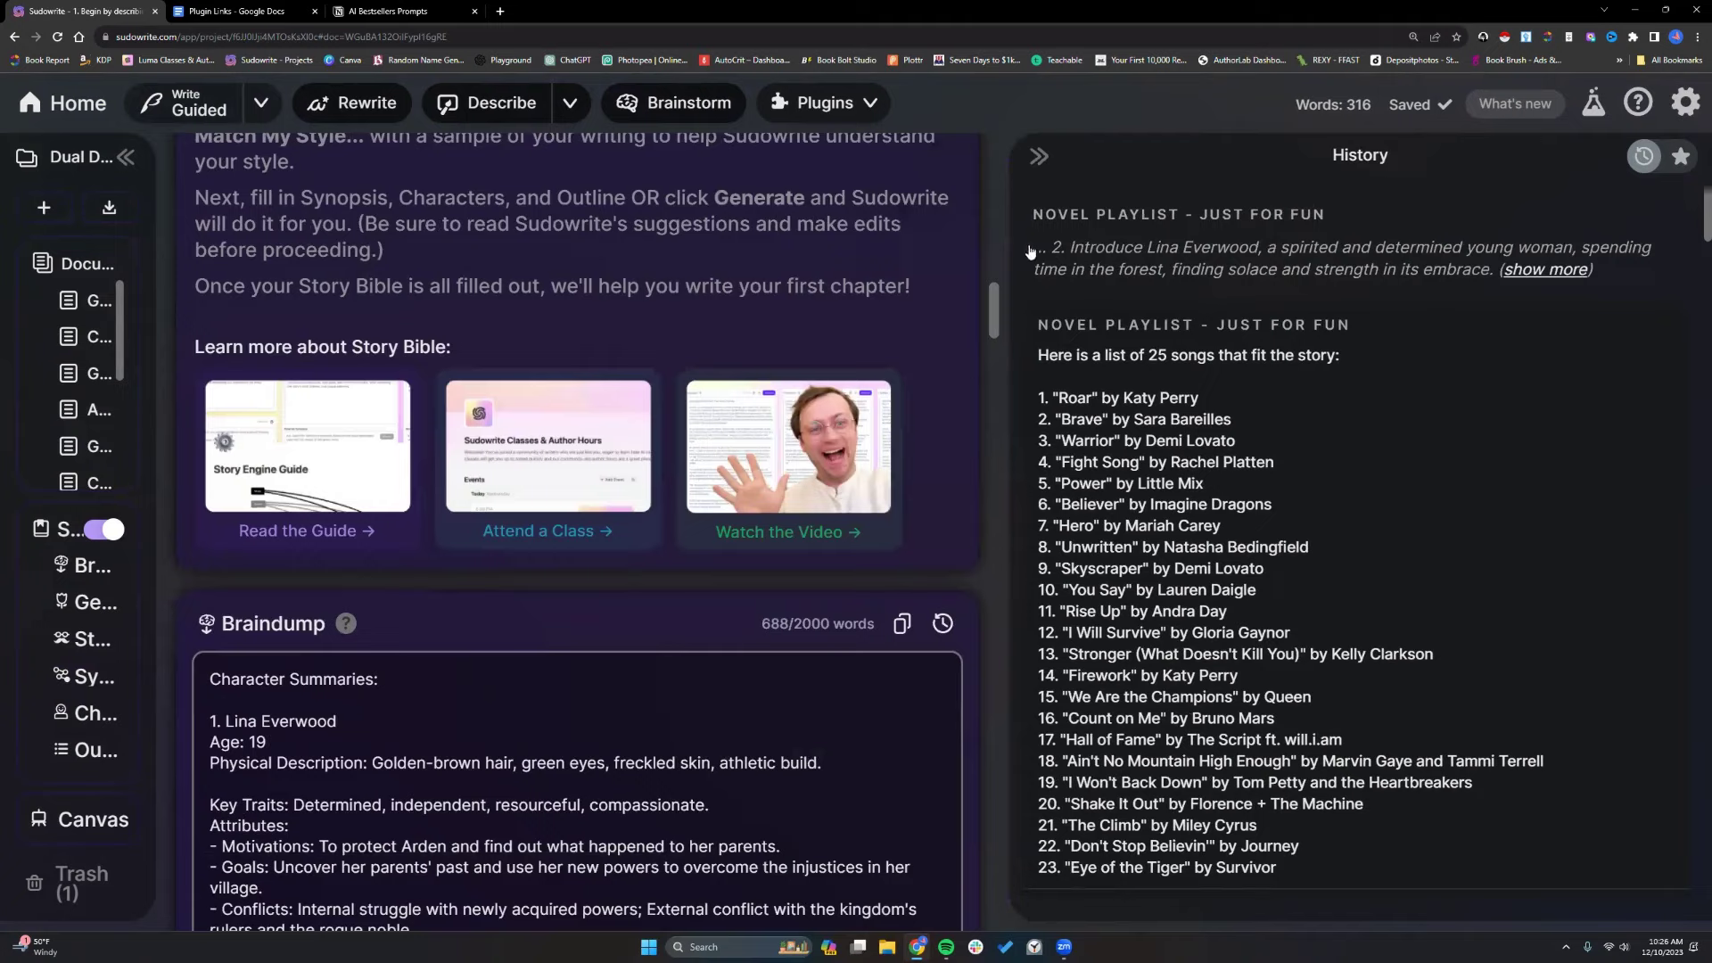
Check the full plugin list in the Plugin Links document again and switch back to Sudowrite.
key("ctrl+Tab")
scroll(755, 390, "up", 6)
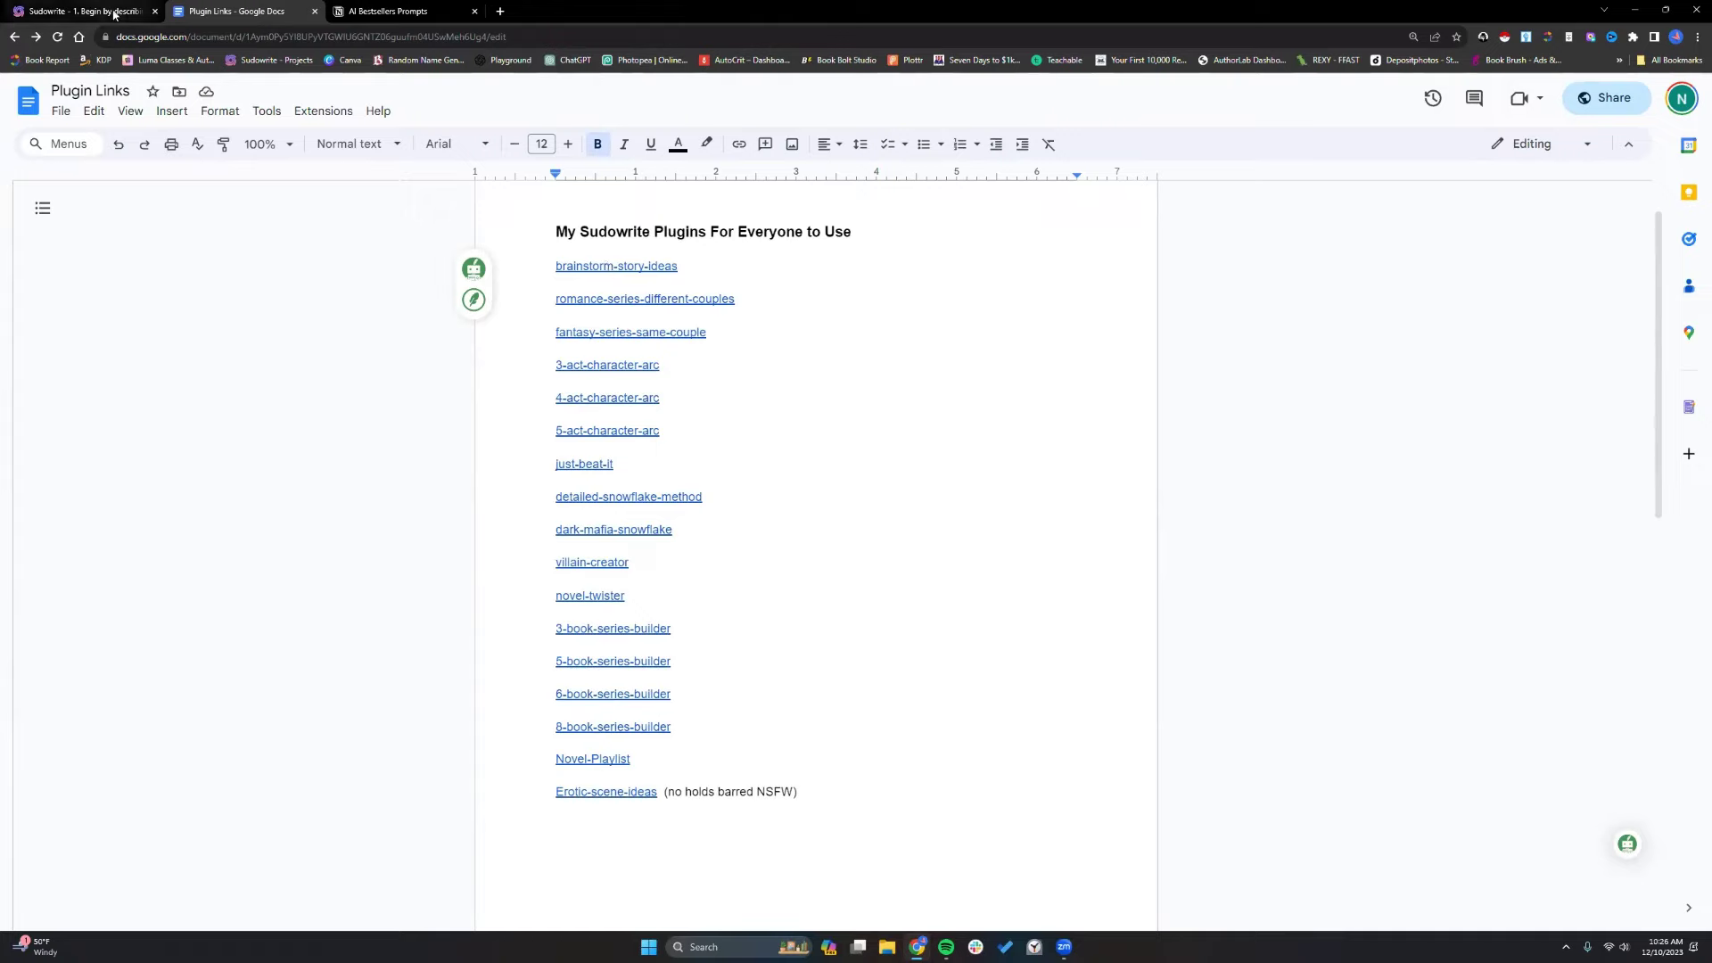
left_click(107, 12)
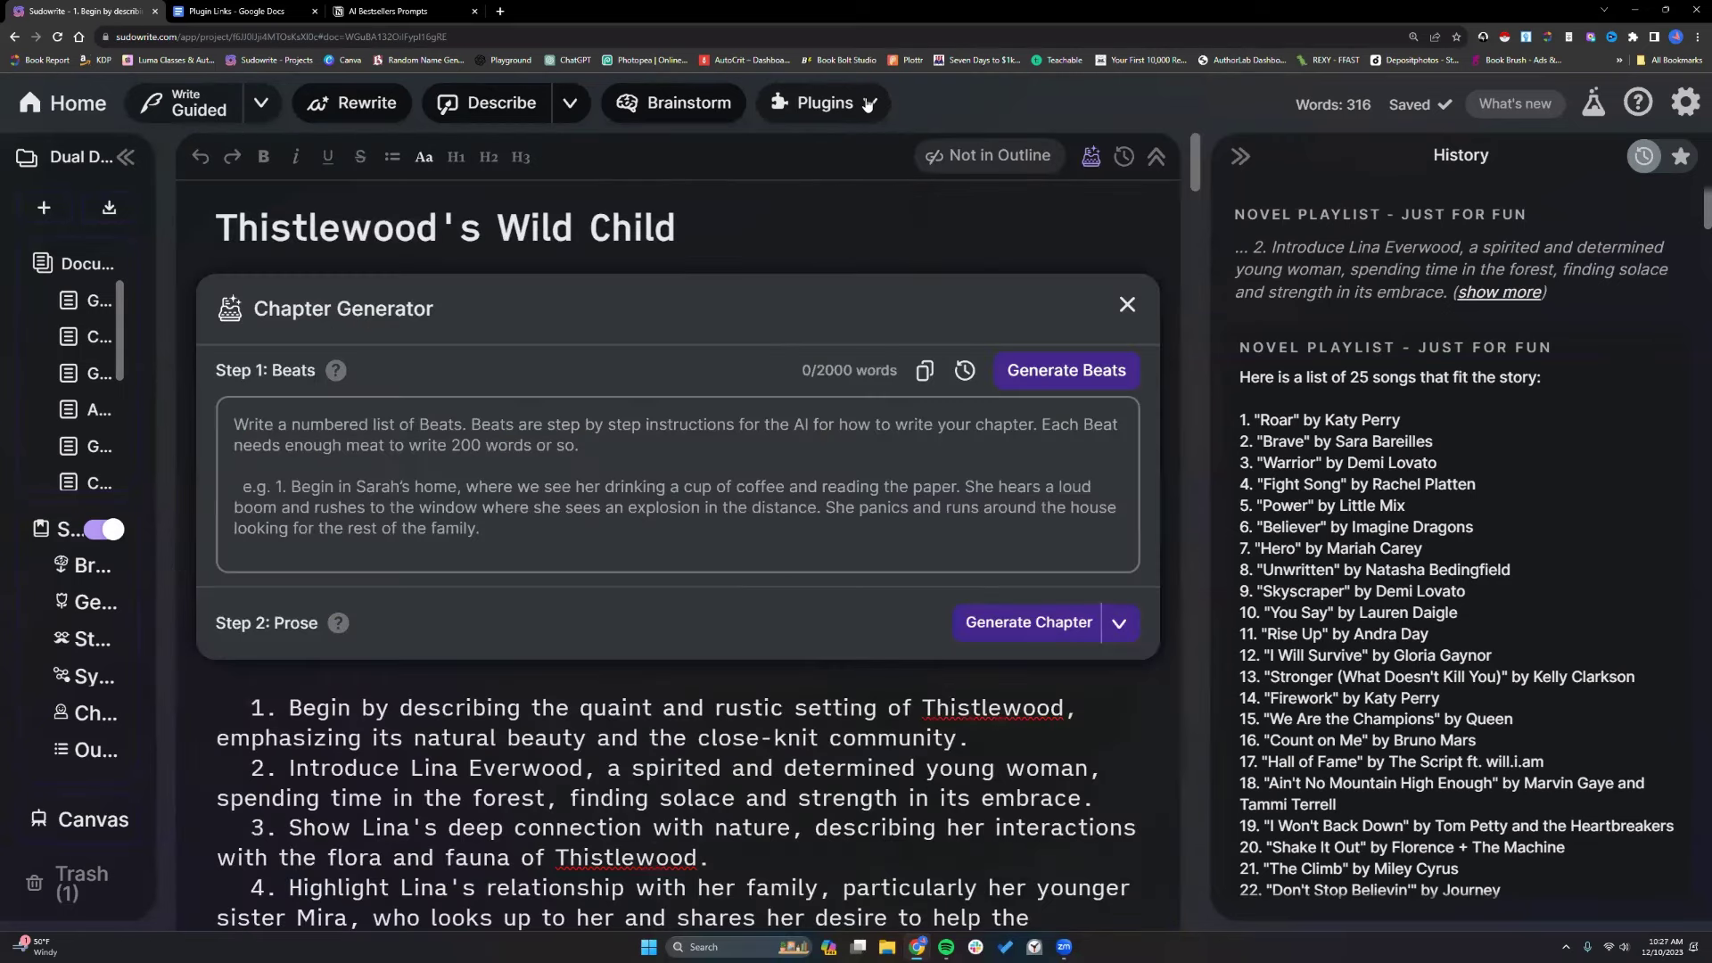
Run the Brainstorm Story Ideas plugin on the Thistlewood's Wild Child chapter and look over its output.
left_click(868, 104)
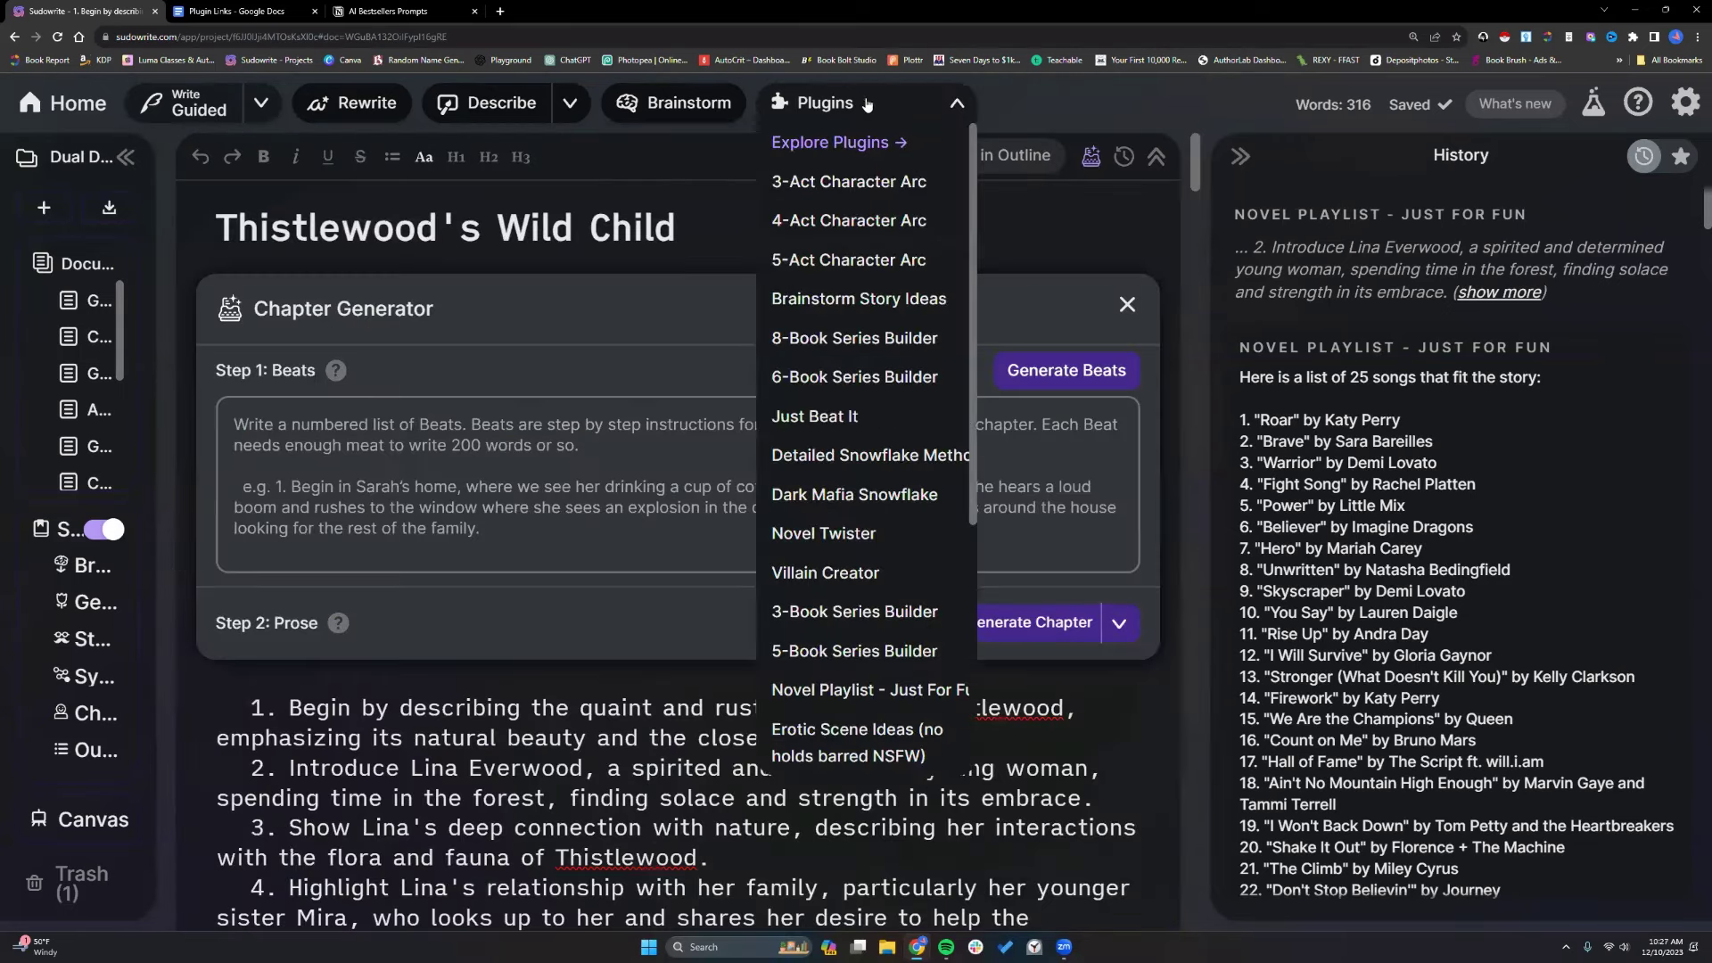
left_click(861, 300)
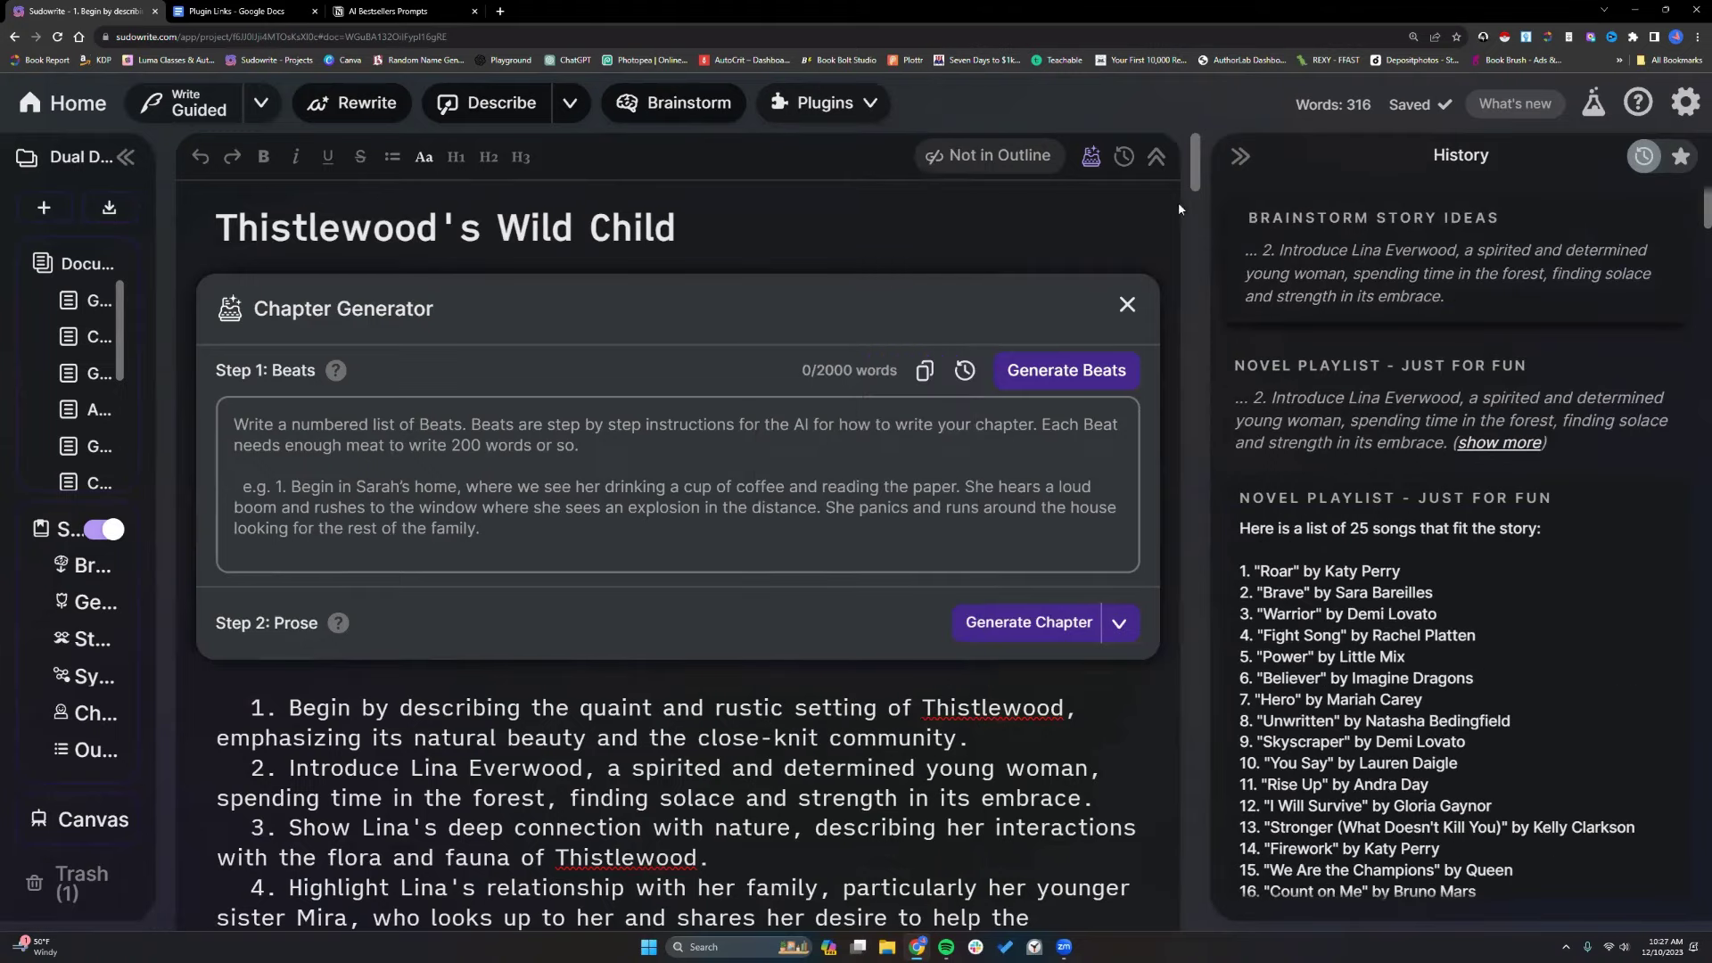
left_click_drag(1208, 188, 696, 208)
scroll(1025, 495, "down", 3)
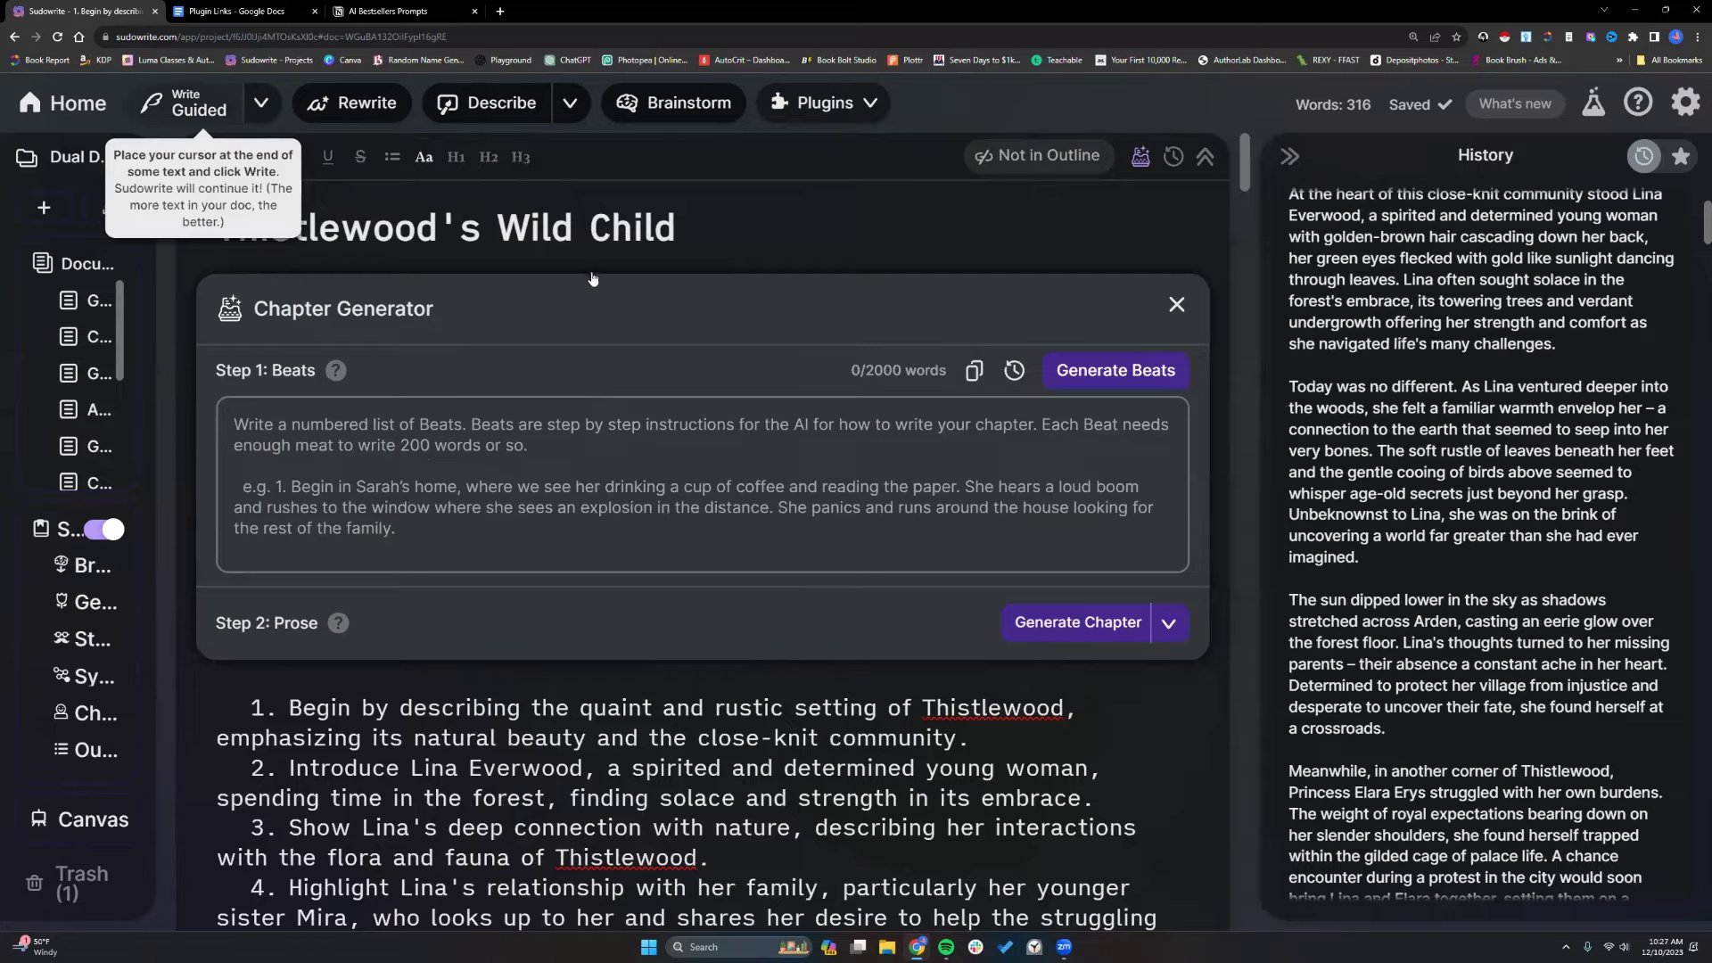
Leave the Dual Dragons project and open the empty Project 77.
key("alt+Left")
left_click(808, 246)
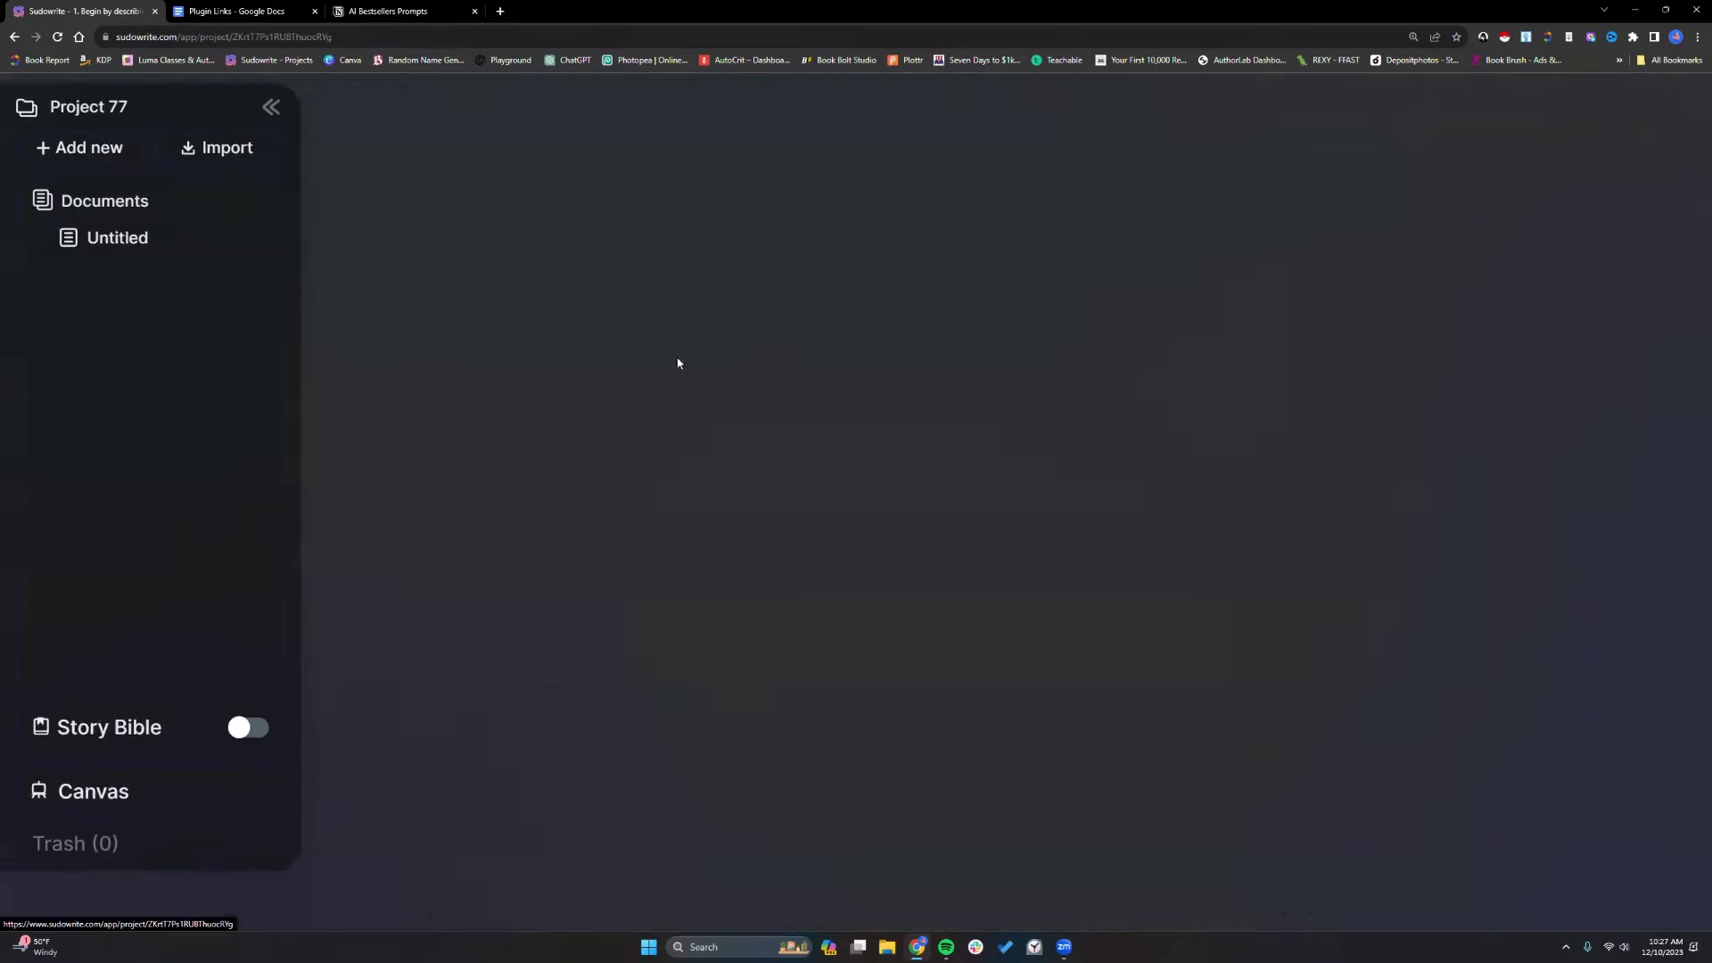
Extend the Untitled document's epic fantasy premise with "Create lots of mythical creatures, magical elements and battles between the races.".
scroll(676, 651, "down", 3)
scroll(676, 651, "down", 4)
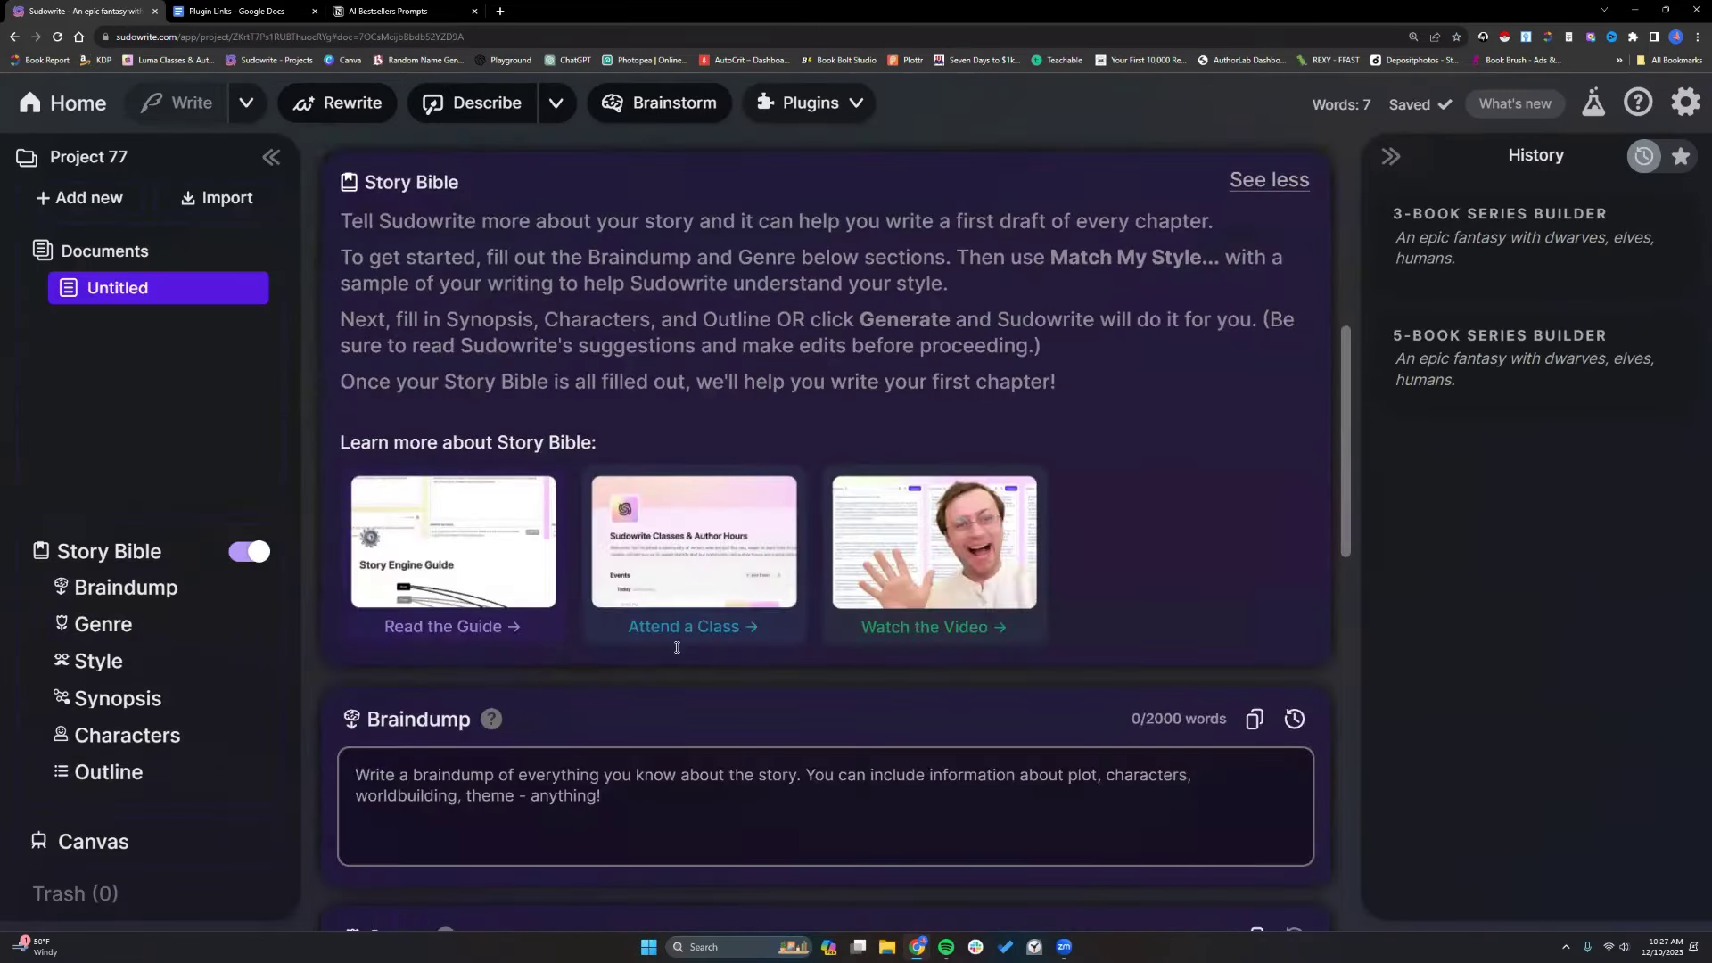
scroll(677, 648, "down", 7)
scroll(677, 647, "down", 6)
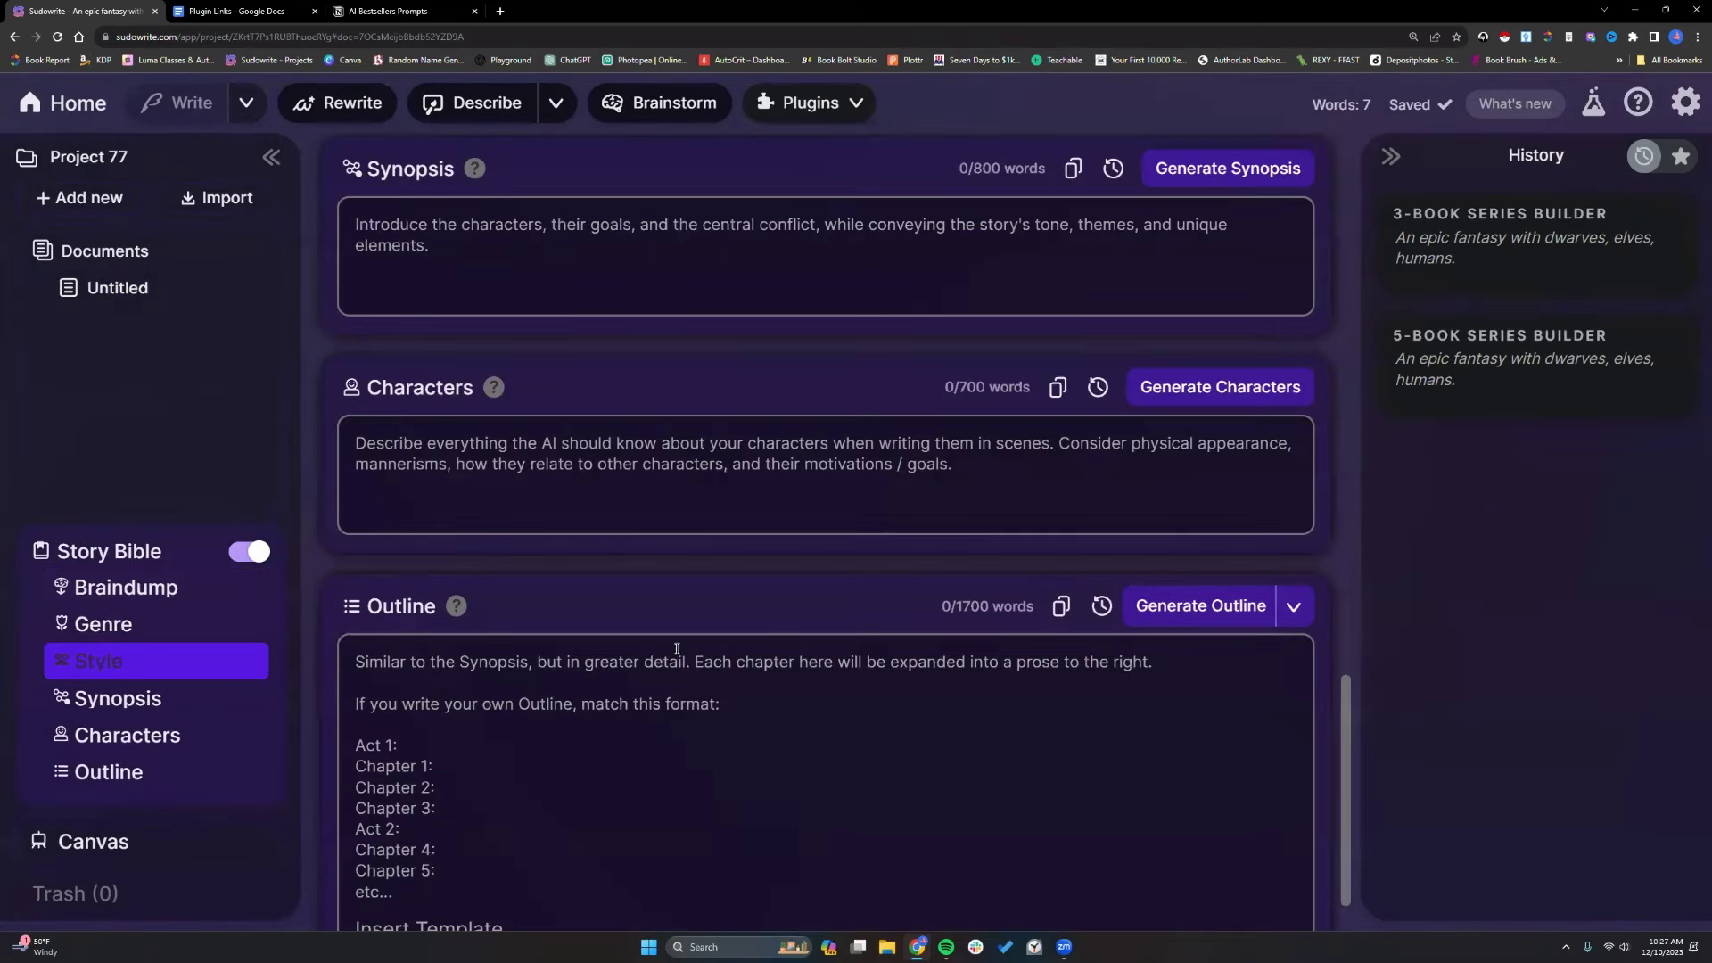
scroll(678, 648, "up", 18)
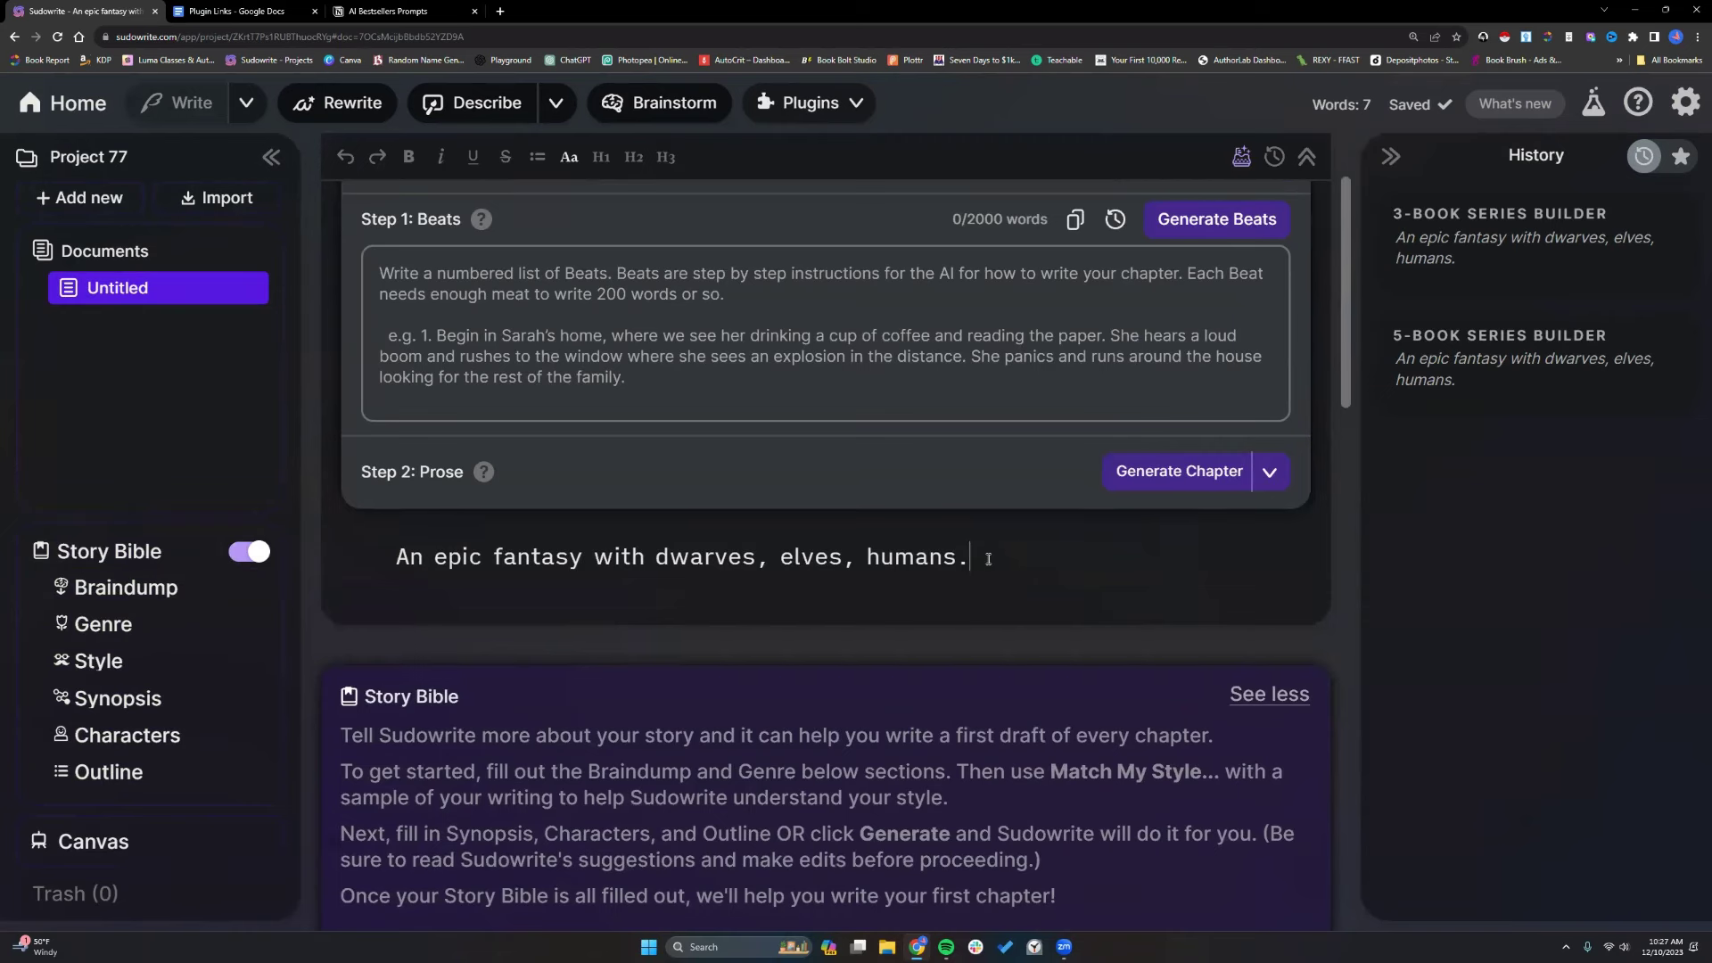
type("Create lots of magica")
key("BackSpace")
key("BackSpace")
key("BackSpace")
key("BackSpace")
key("BackSpace")
key("BackSpace")
type("myt")
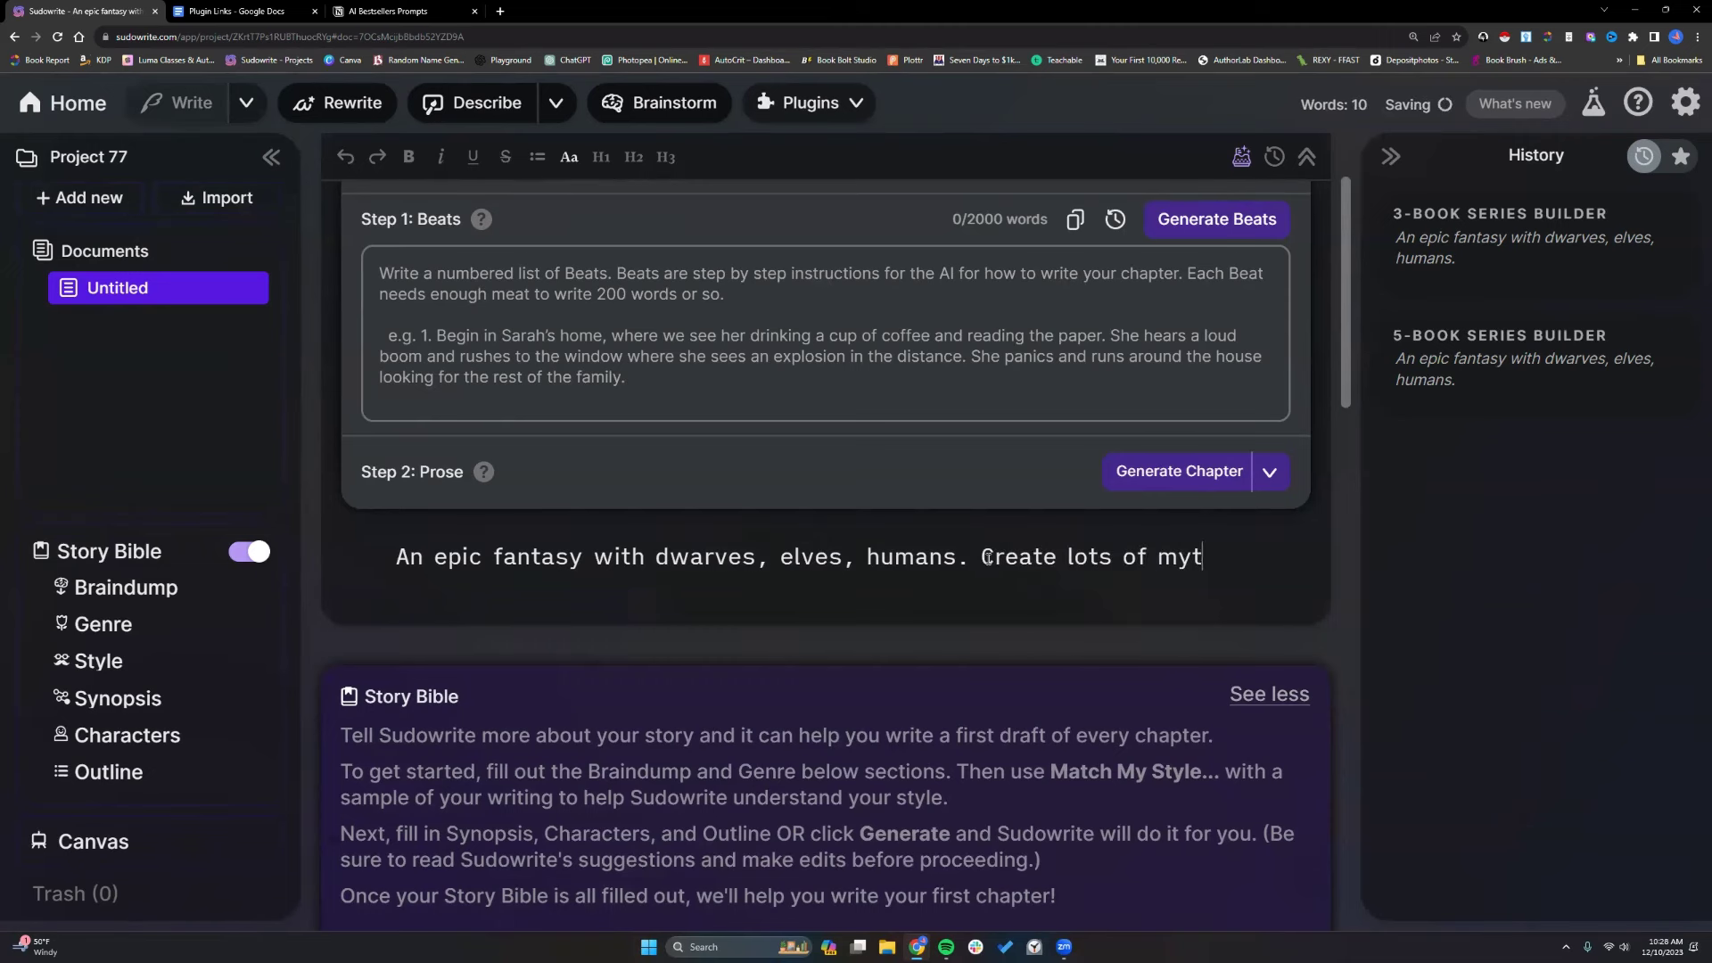
type("hical creatures ")
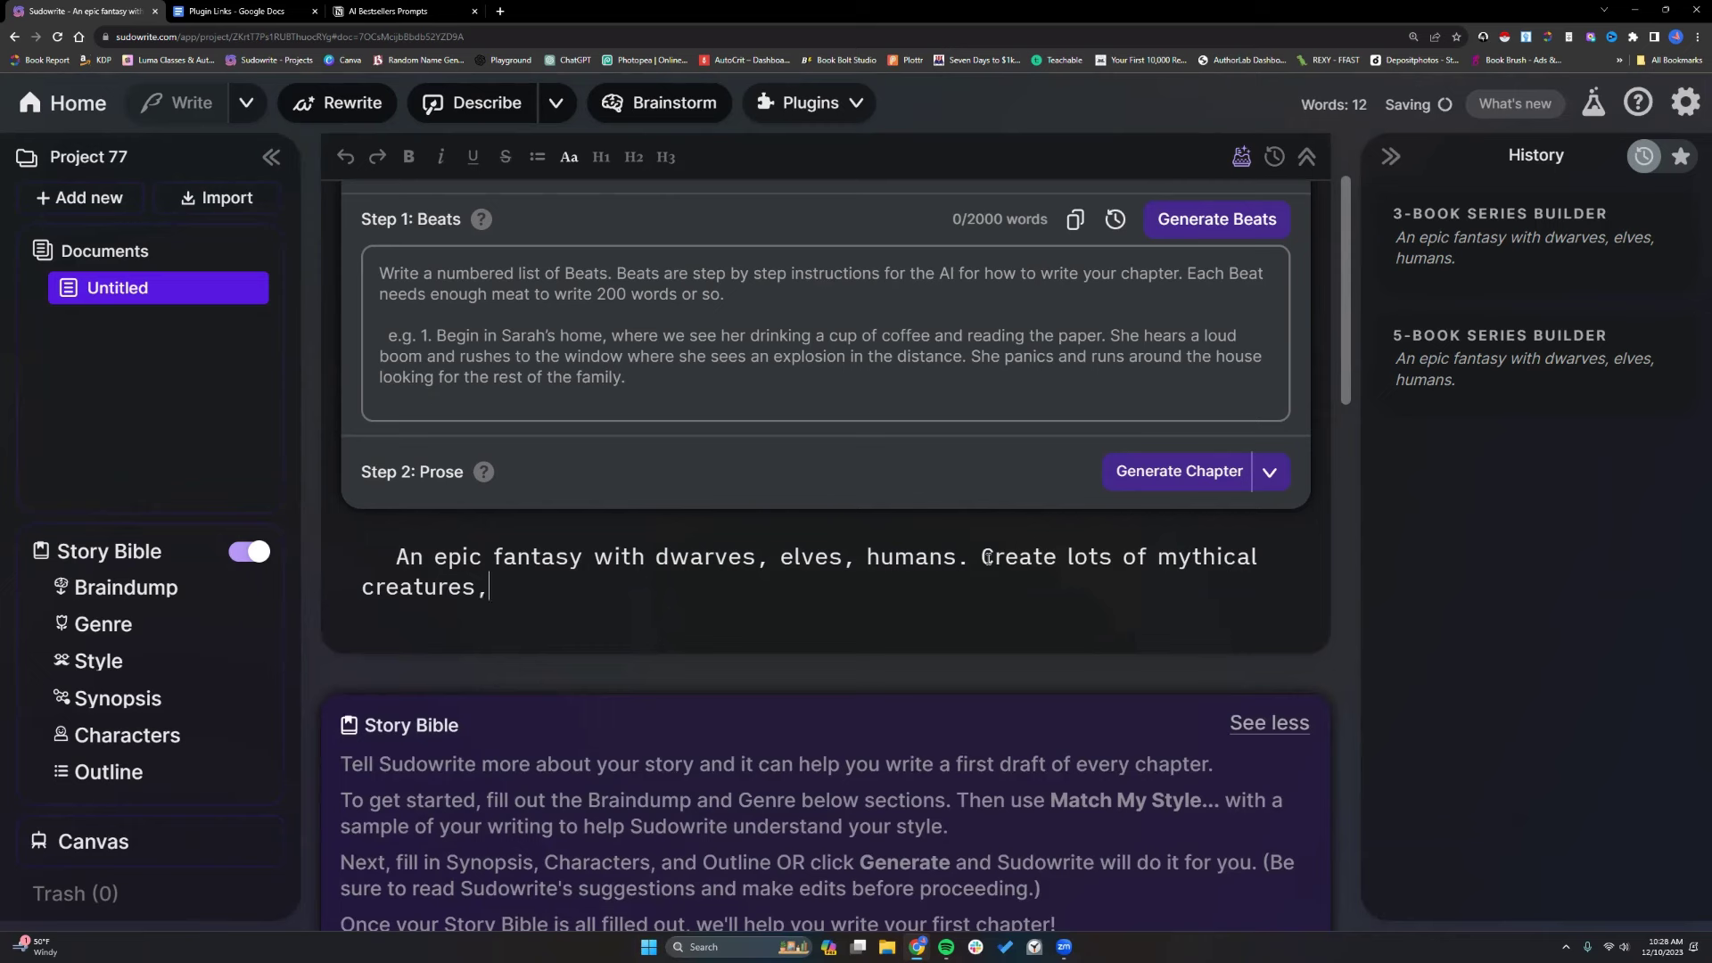
type(" magical elements and b")
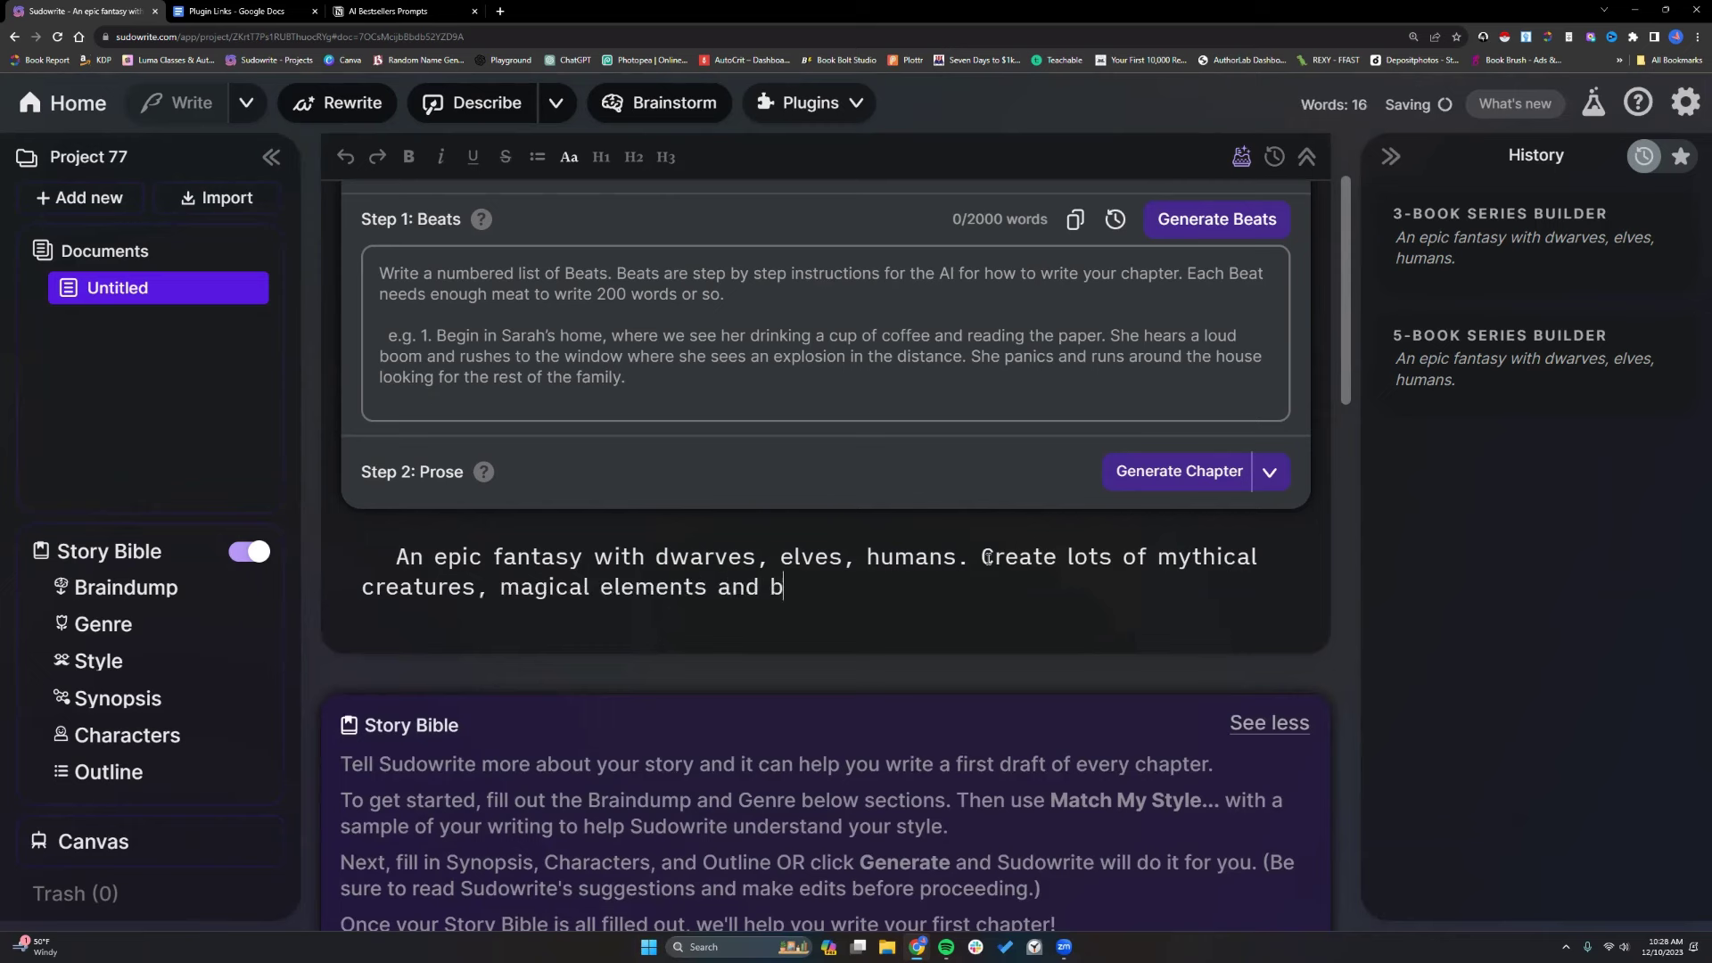
type("attles betw")
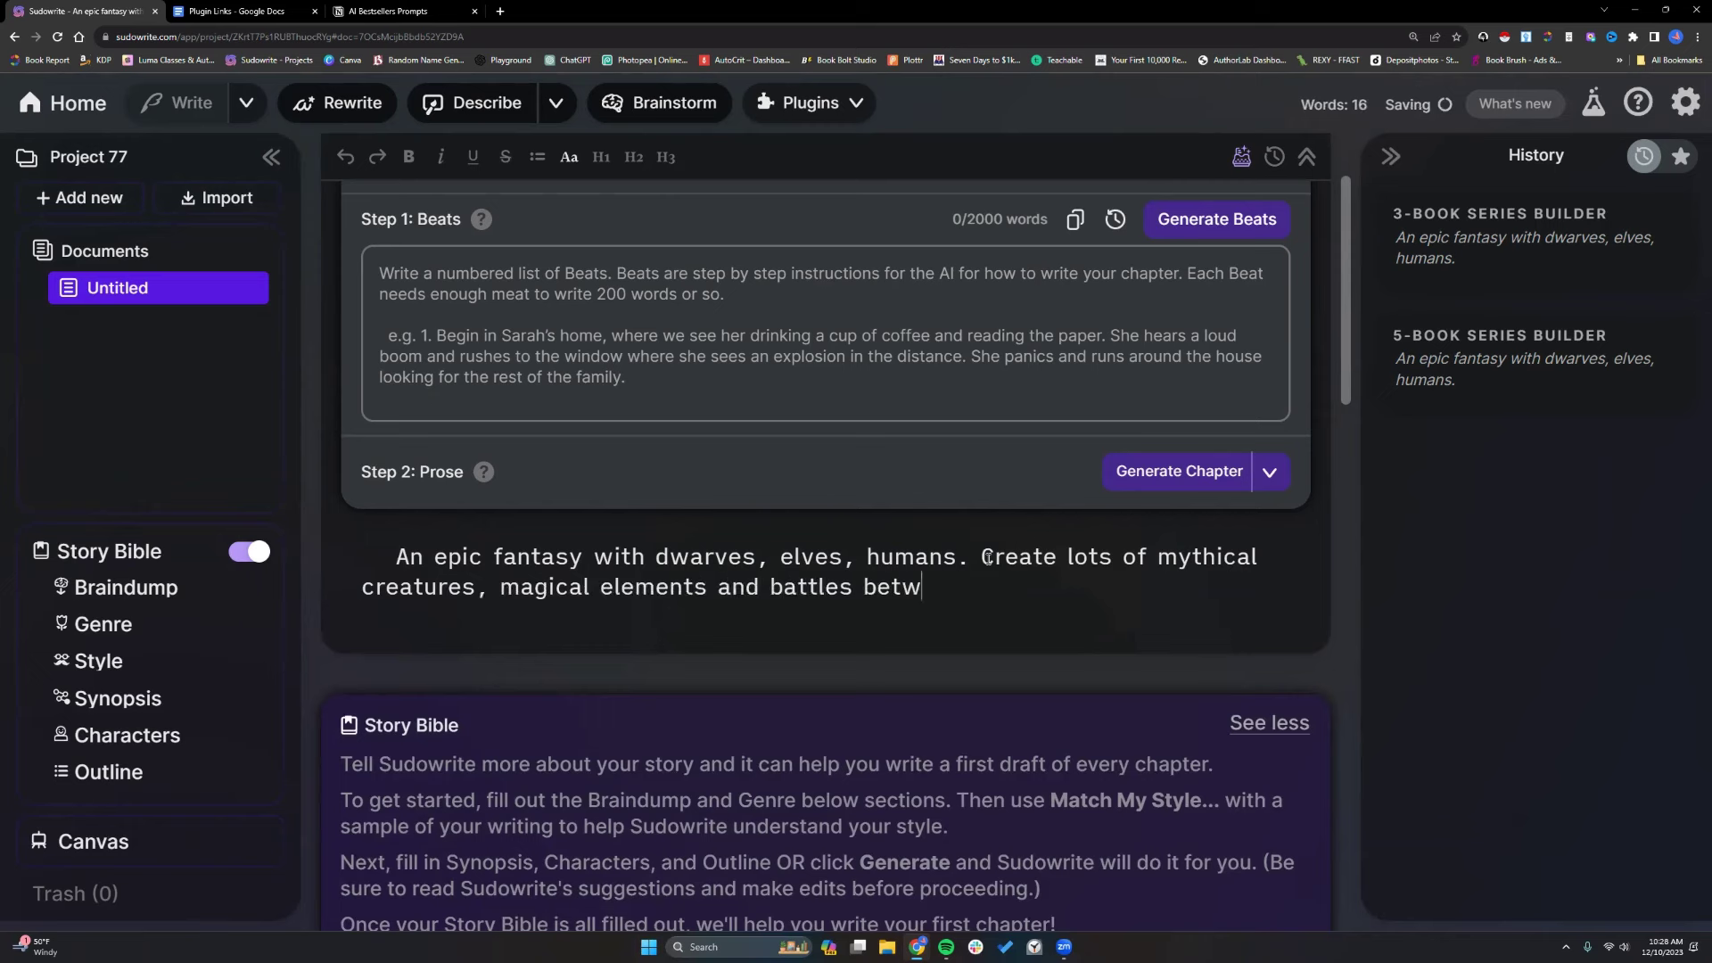
type("een the races.")
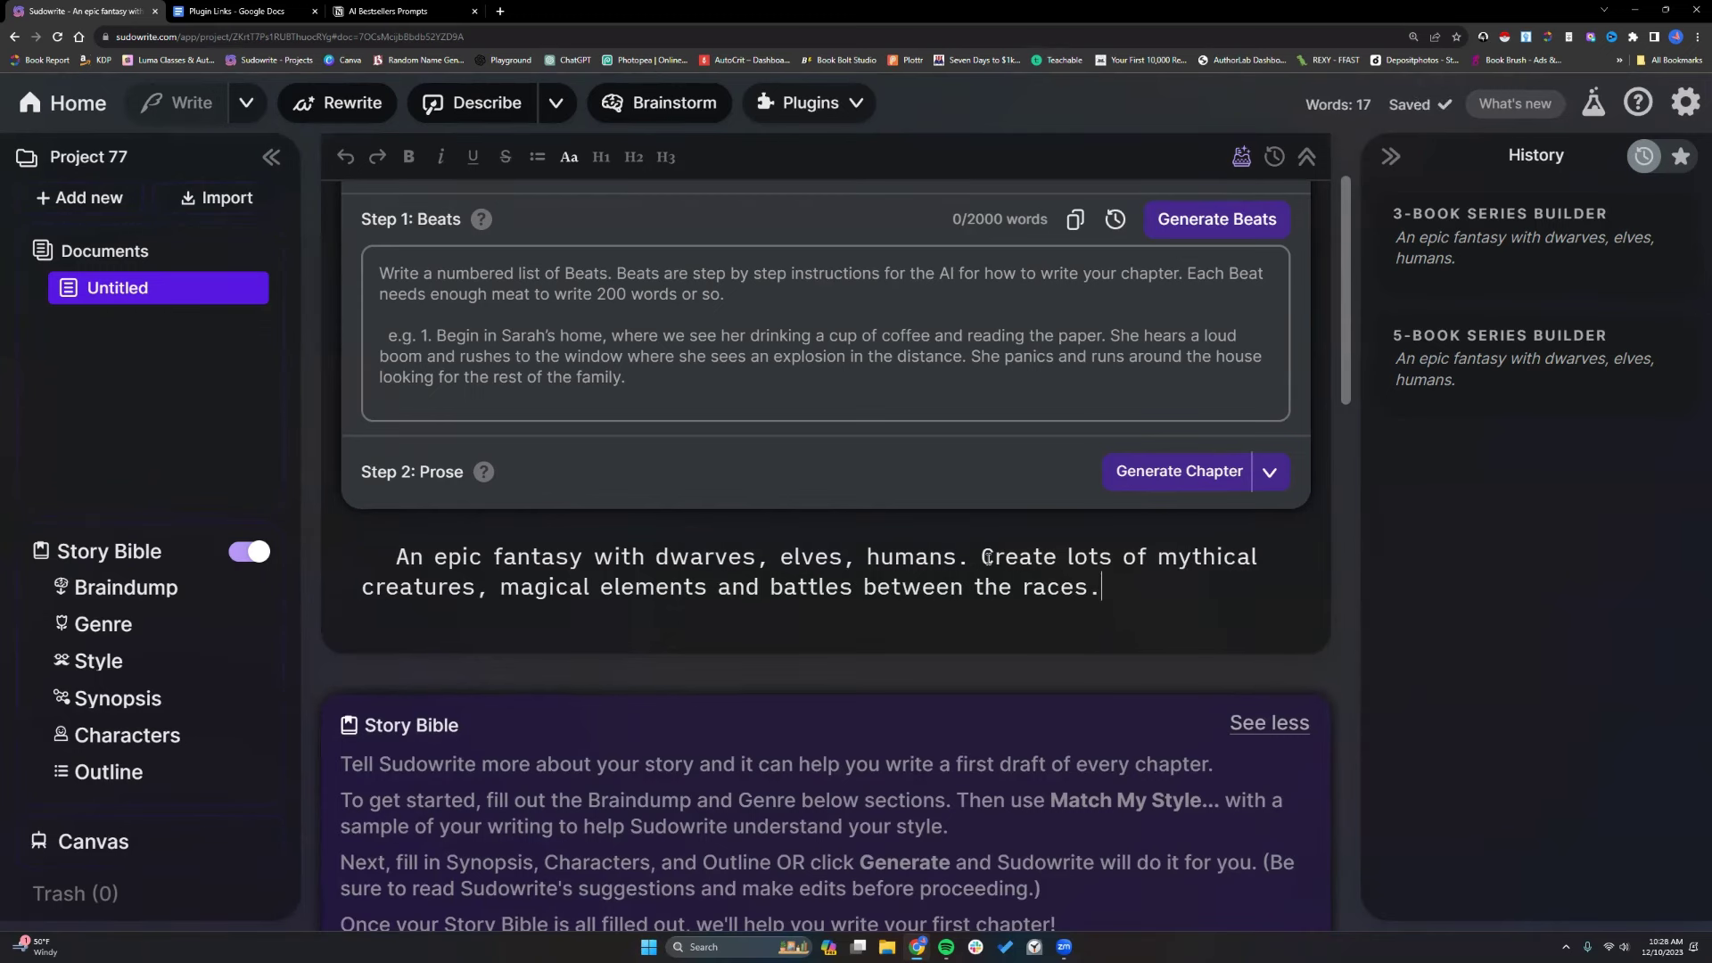
Add the sentence "Have a greater evil that all of the races must join together to defeat." and remove the stray genre line below it.
type(" Have a greater evil")
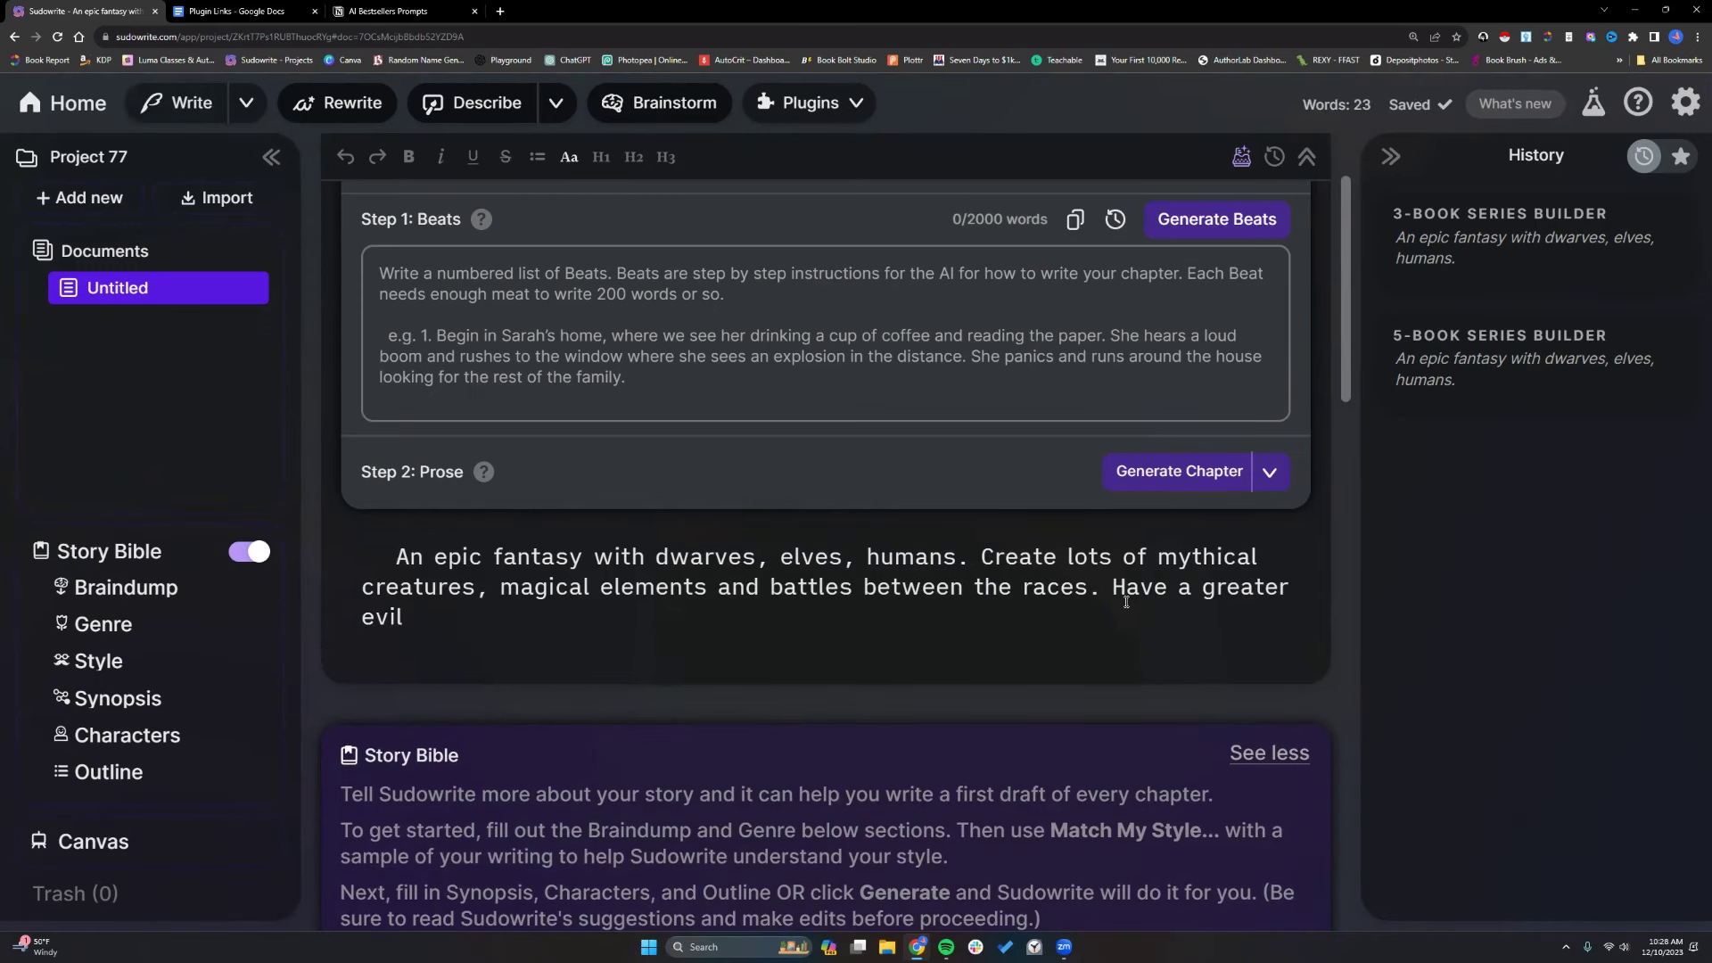
type(" that all of the races ")
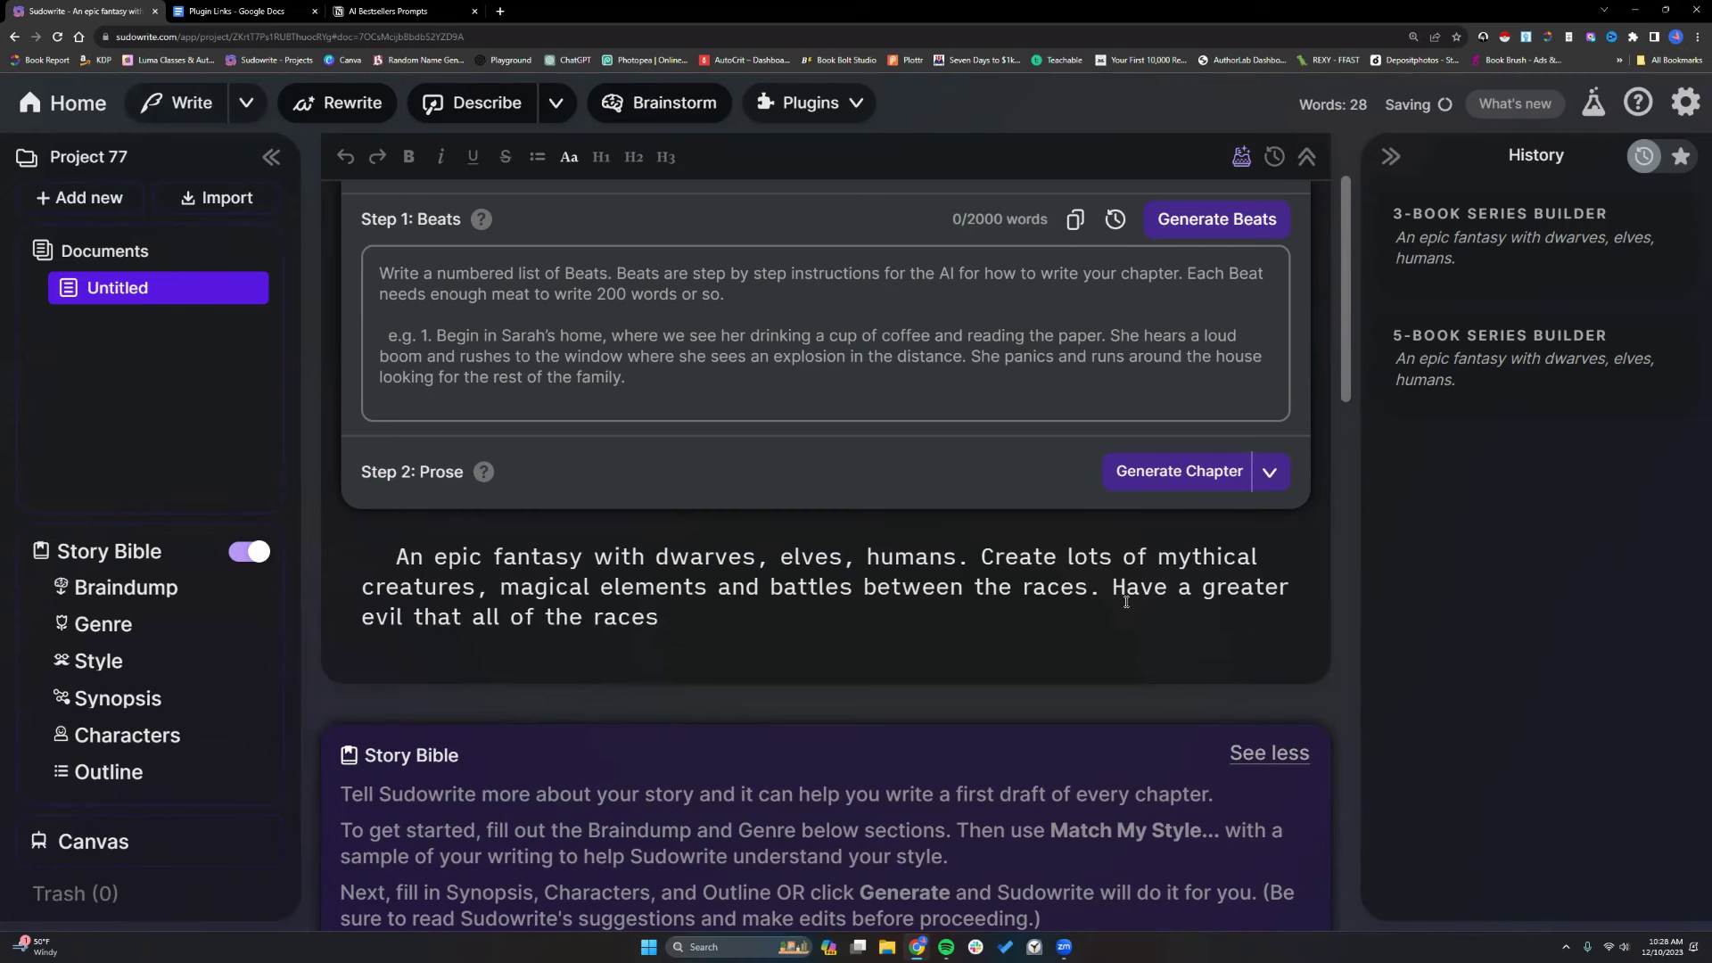
type("must join togeth")
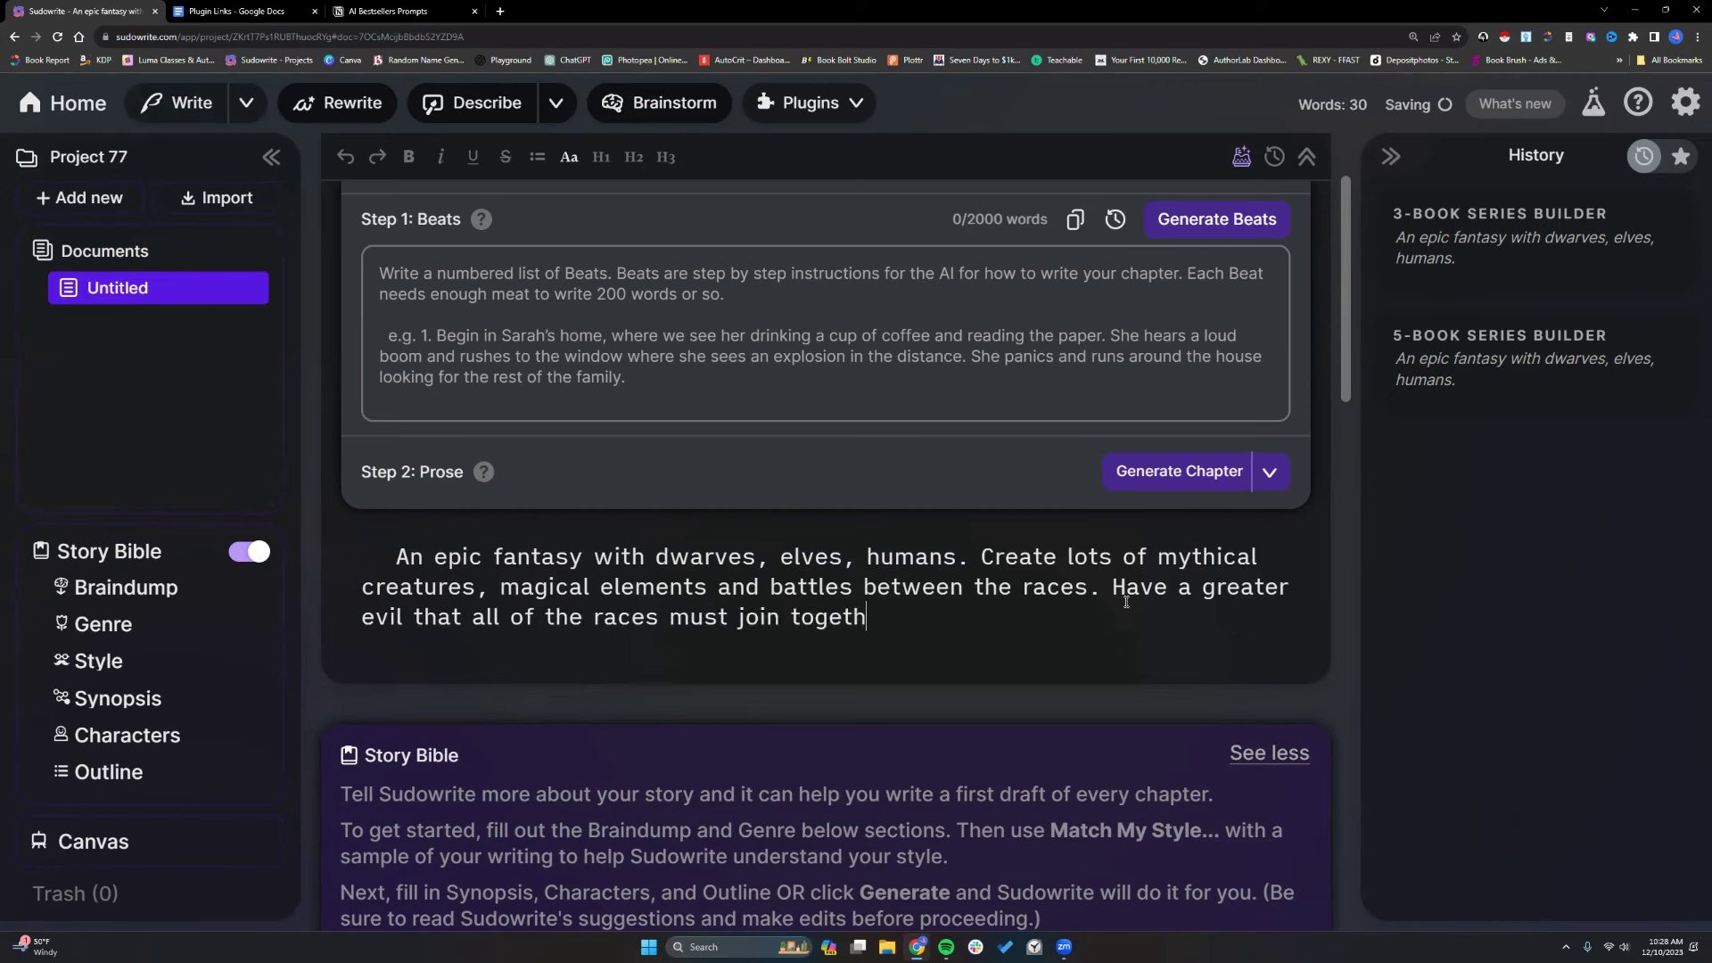
type("er to defeat.genre:")
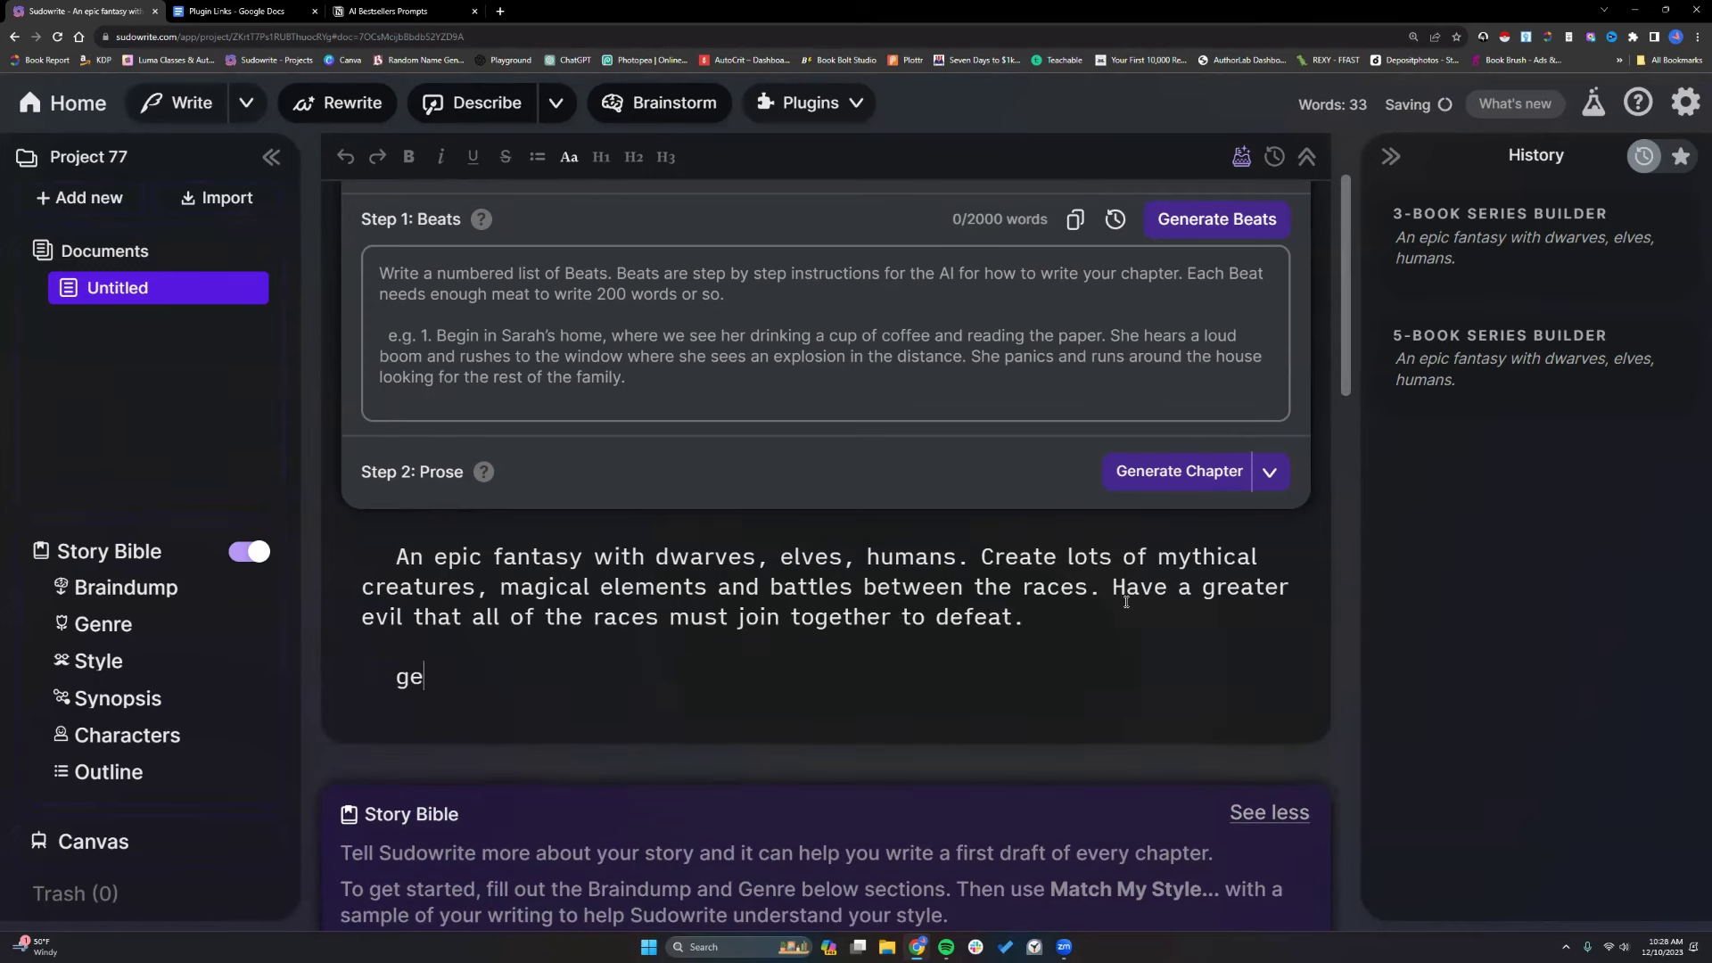
left_click_drag(499, 676, 392, 676)
key("BackSpace")
key("BackSpace")
Fill in the Story Bible's Genre with "epic fantasy" and, on a second line, "sword and sorcery".
type("ord and sodr")
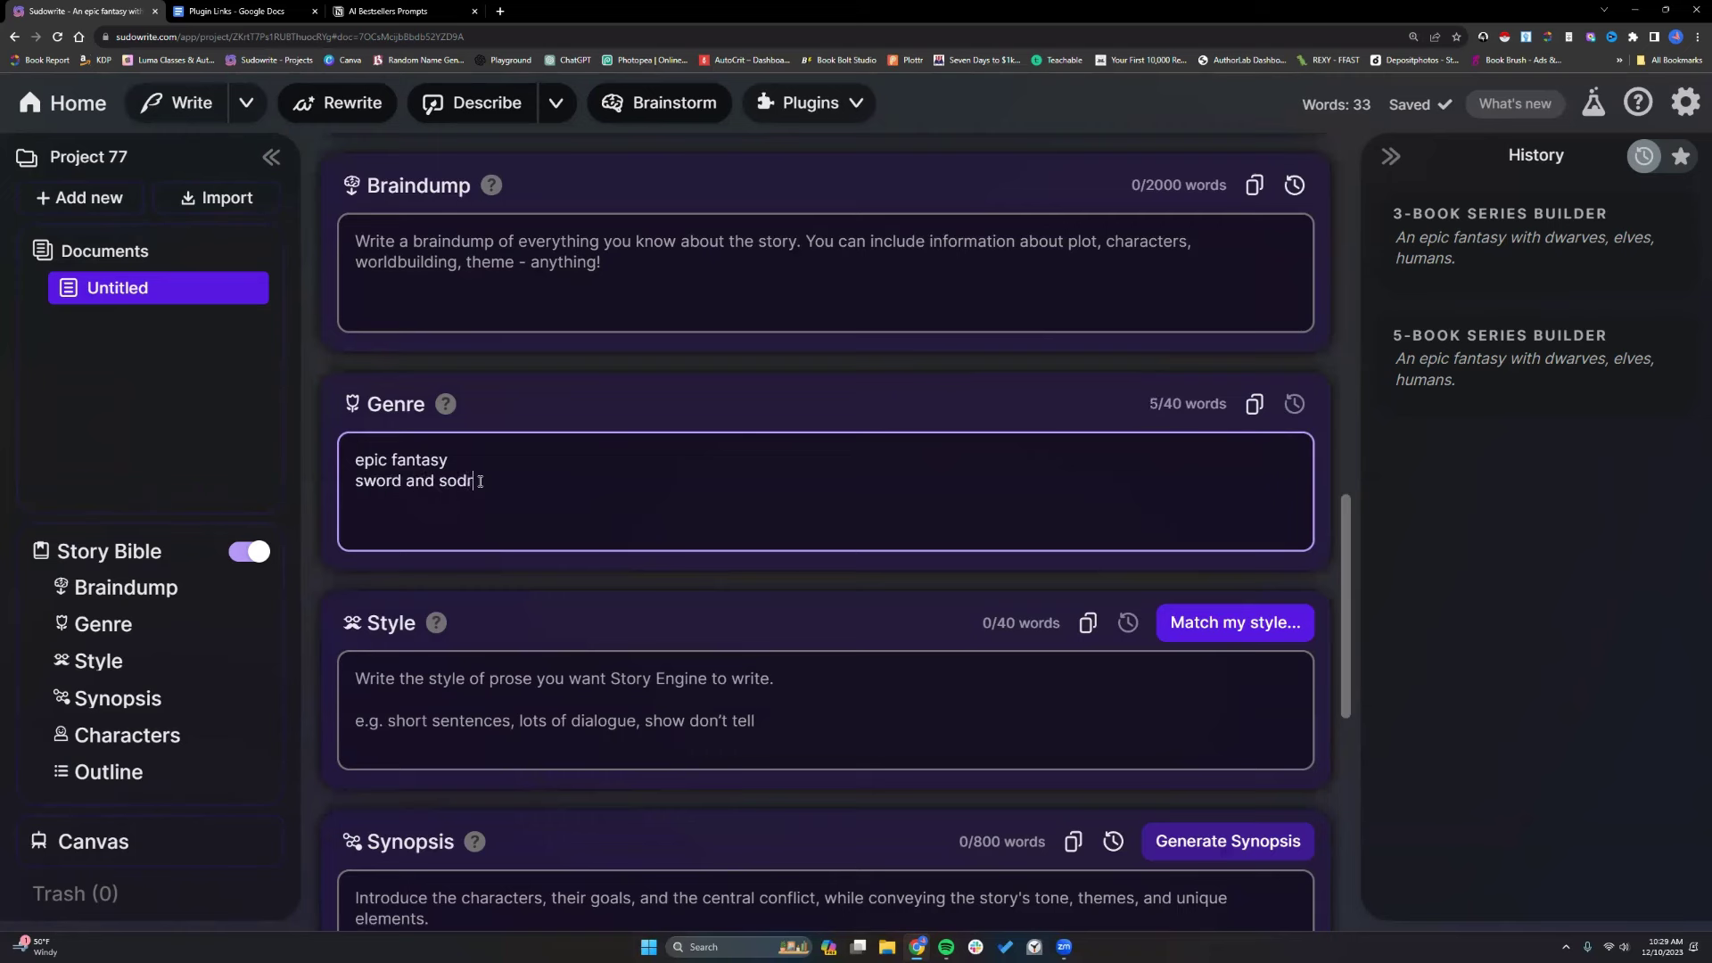
key("BackSpace")
key("BackSpace")
type("rcery")
Highlight the whole premise in the Untitled document and run the Brainstorm Story Ideas plugin on it.
scroll(530, 684, "up", 10)
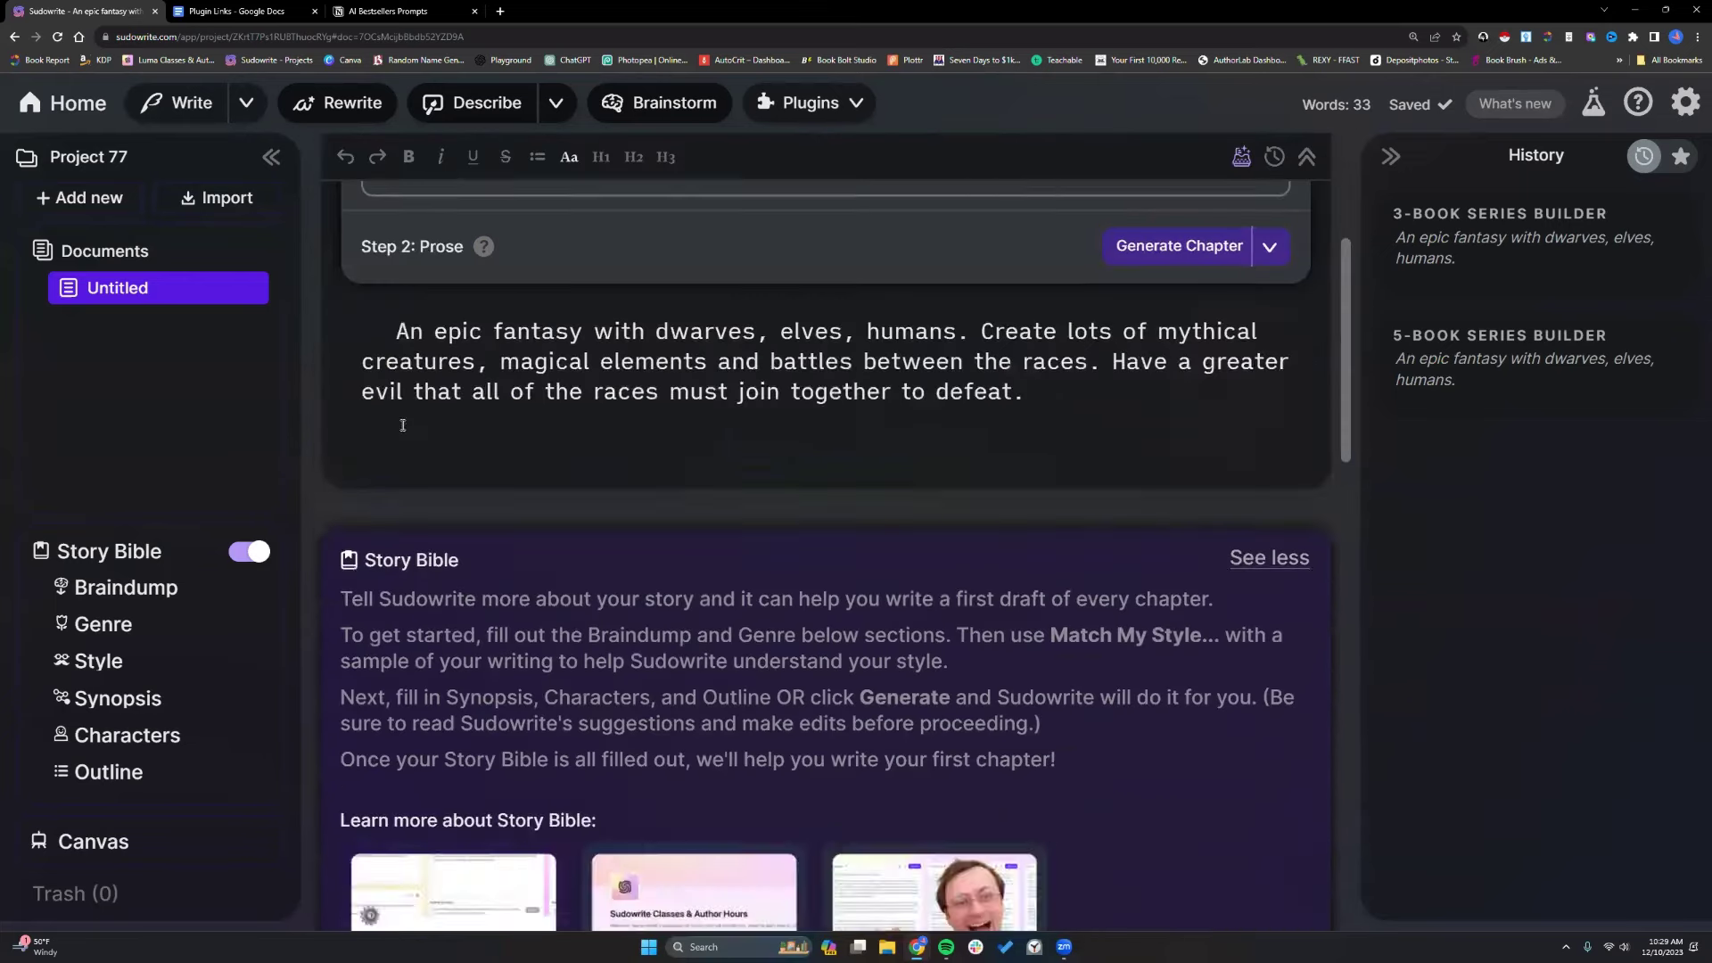
left_click_drag(398, 423, 1039, 499)
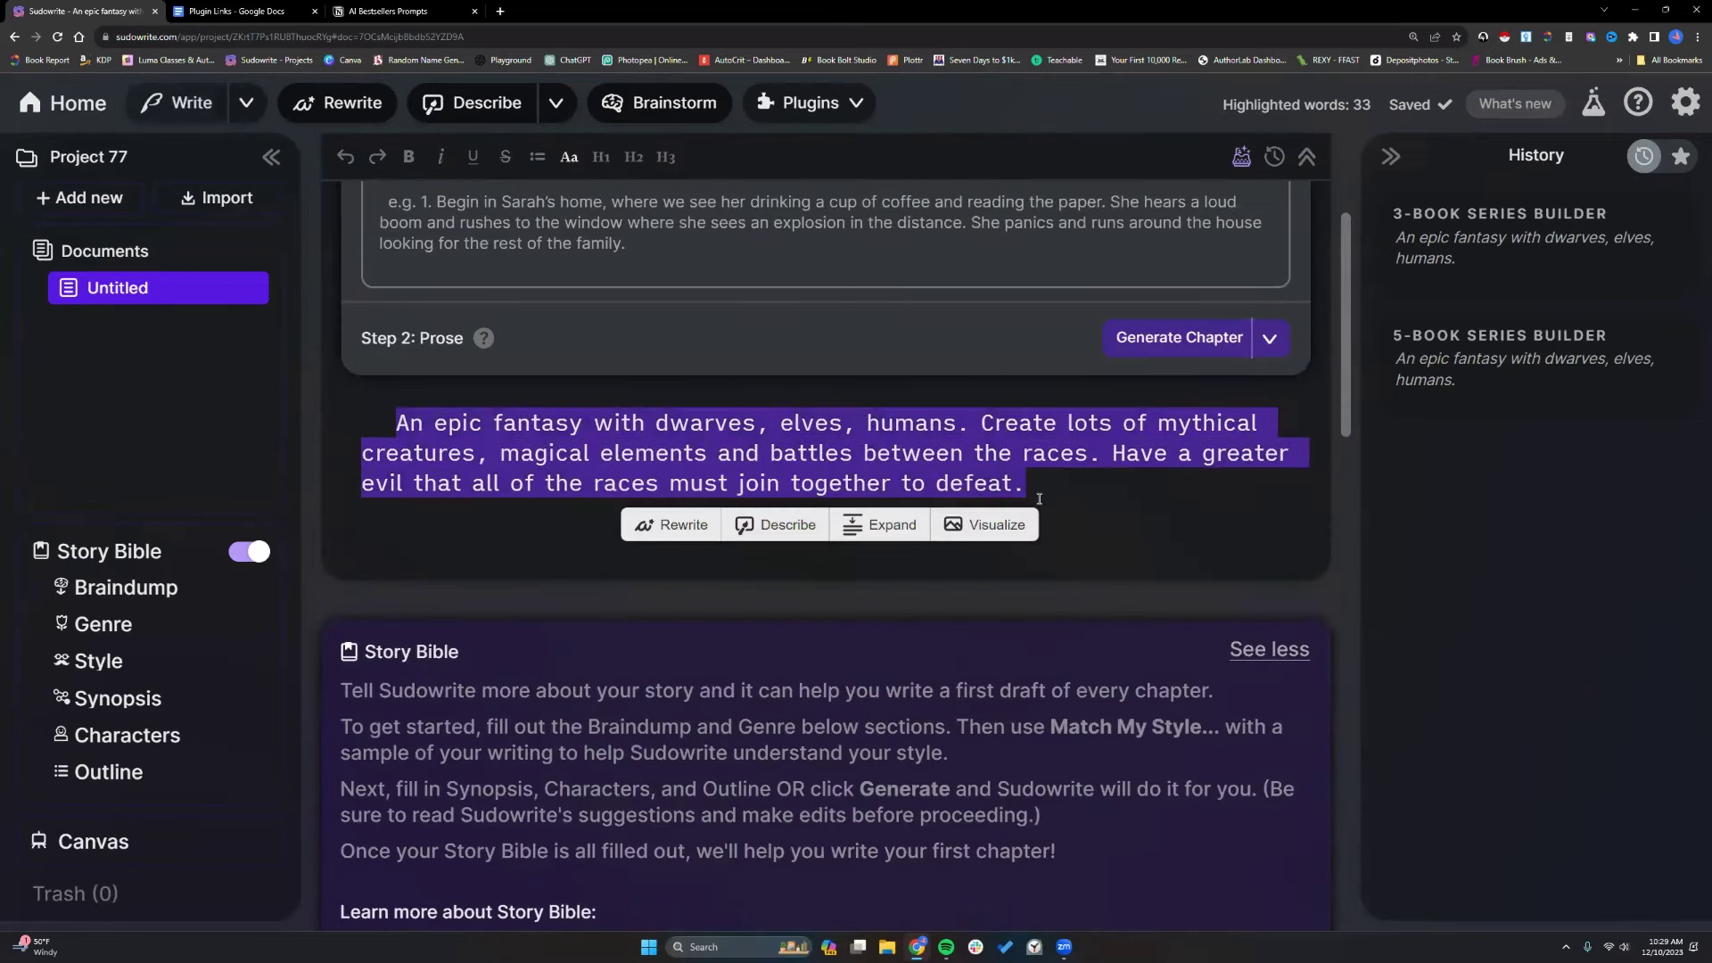
left_click(862, 107)
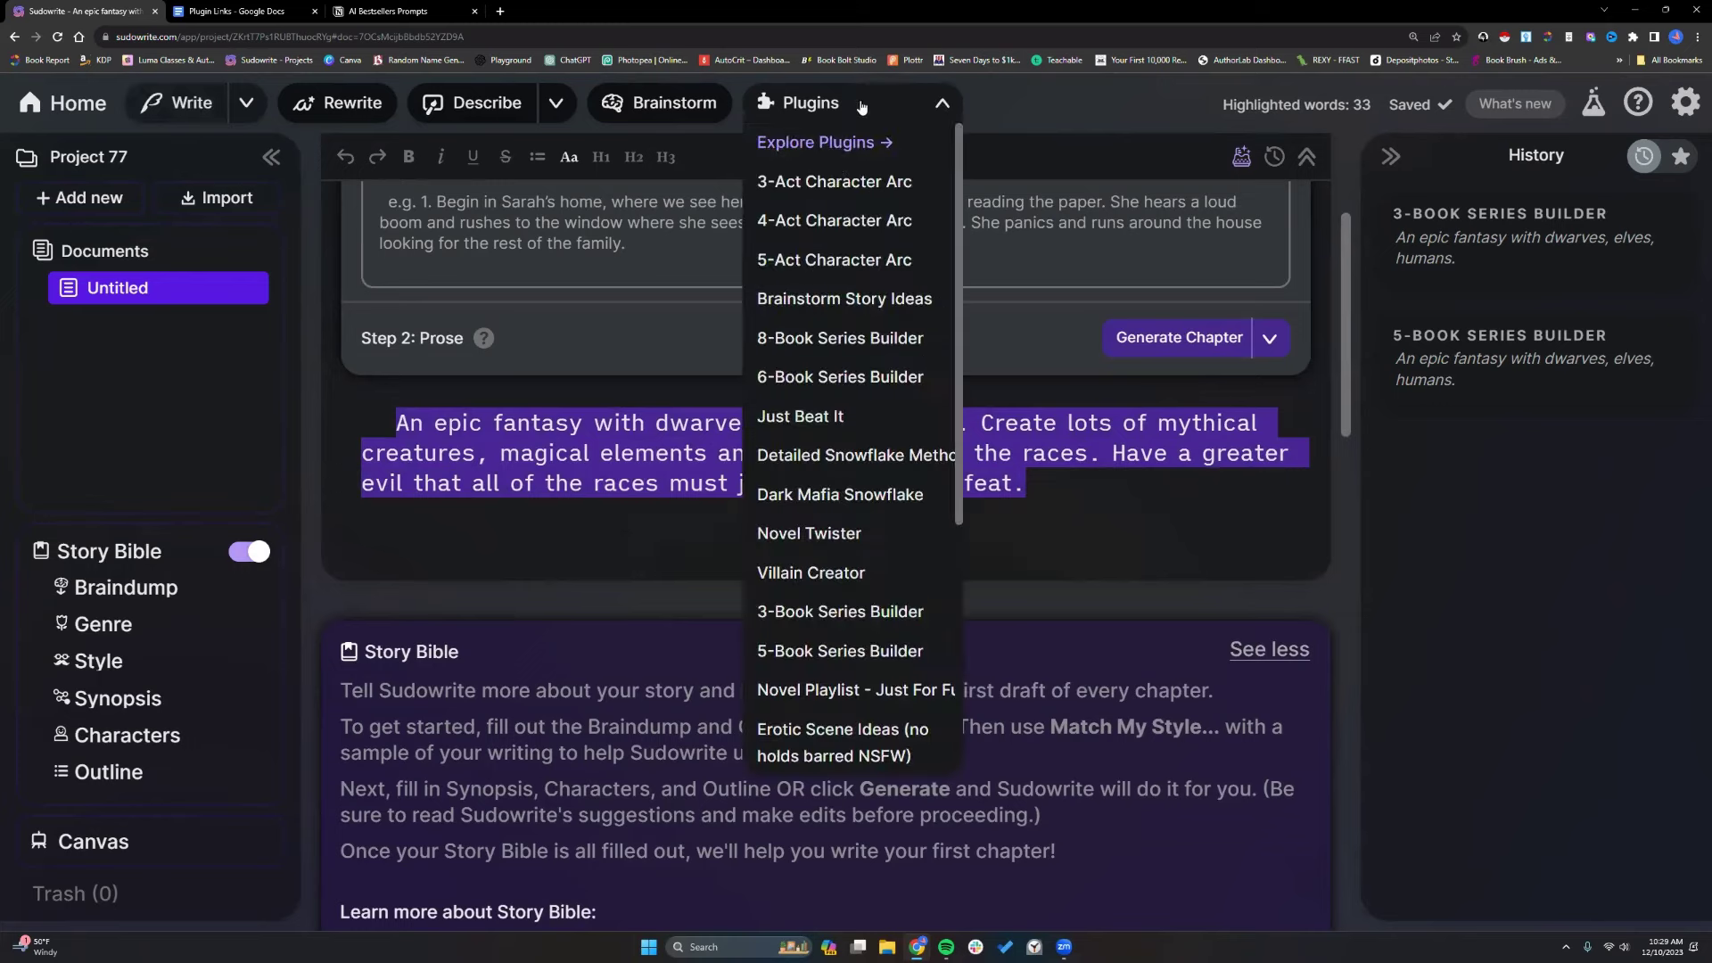
left_click(858, 298)
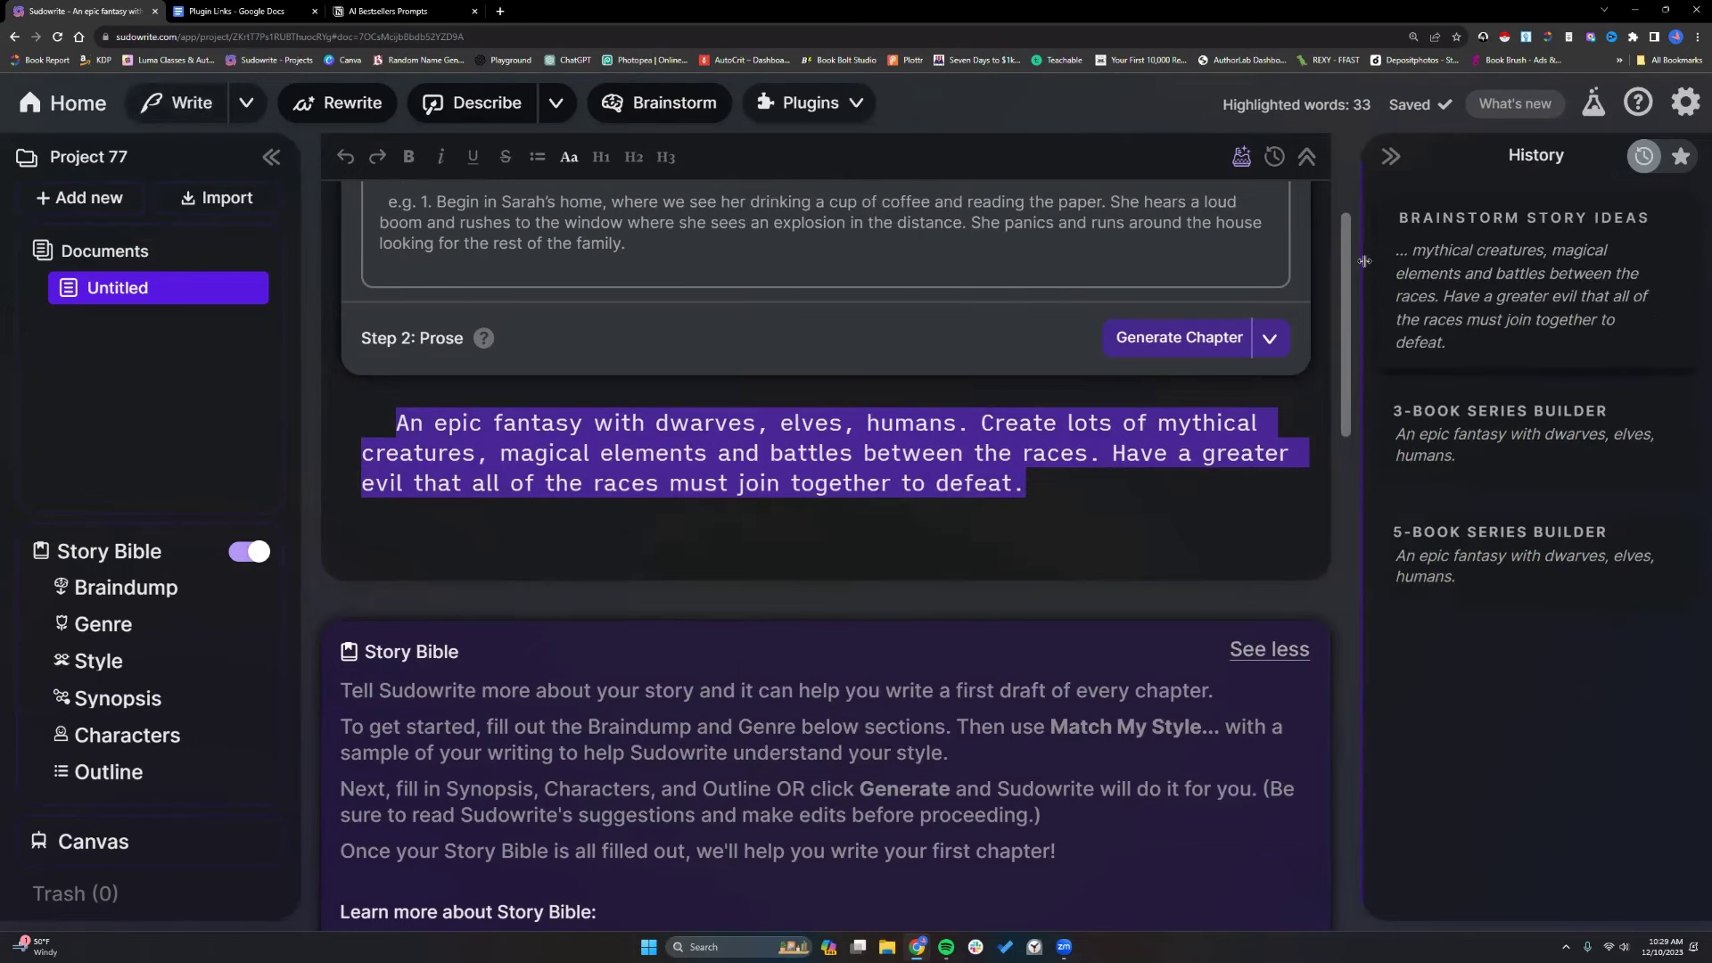
Widen the History area and read through the generated story concepts, highlighting Concept 3: The Shattered Realm along the way.
left_click_drag(1358, 270, 695, 294)
scroll(1010, 624, "down", 2)
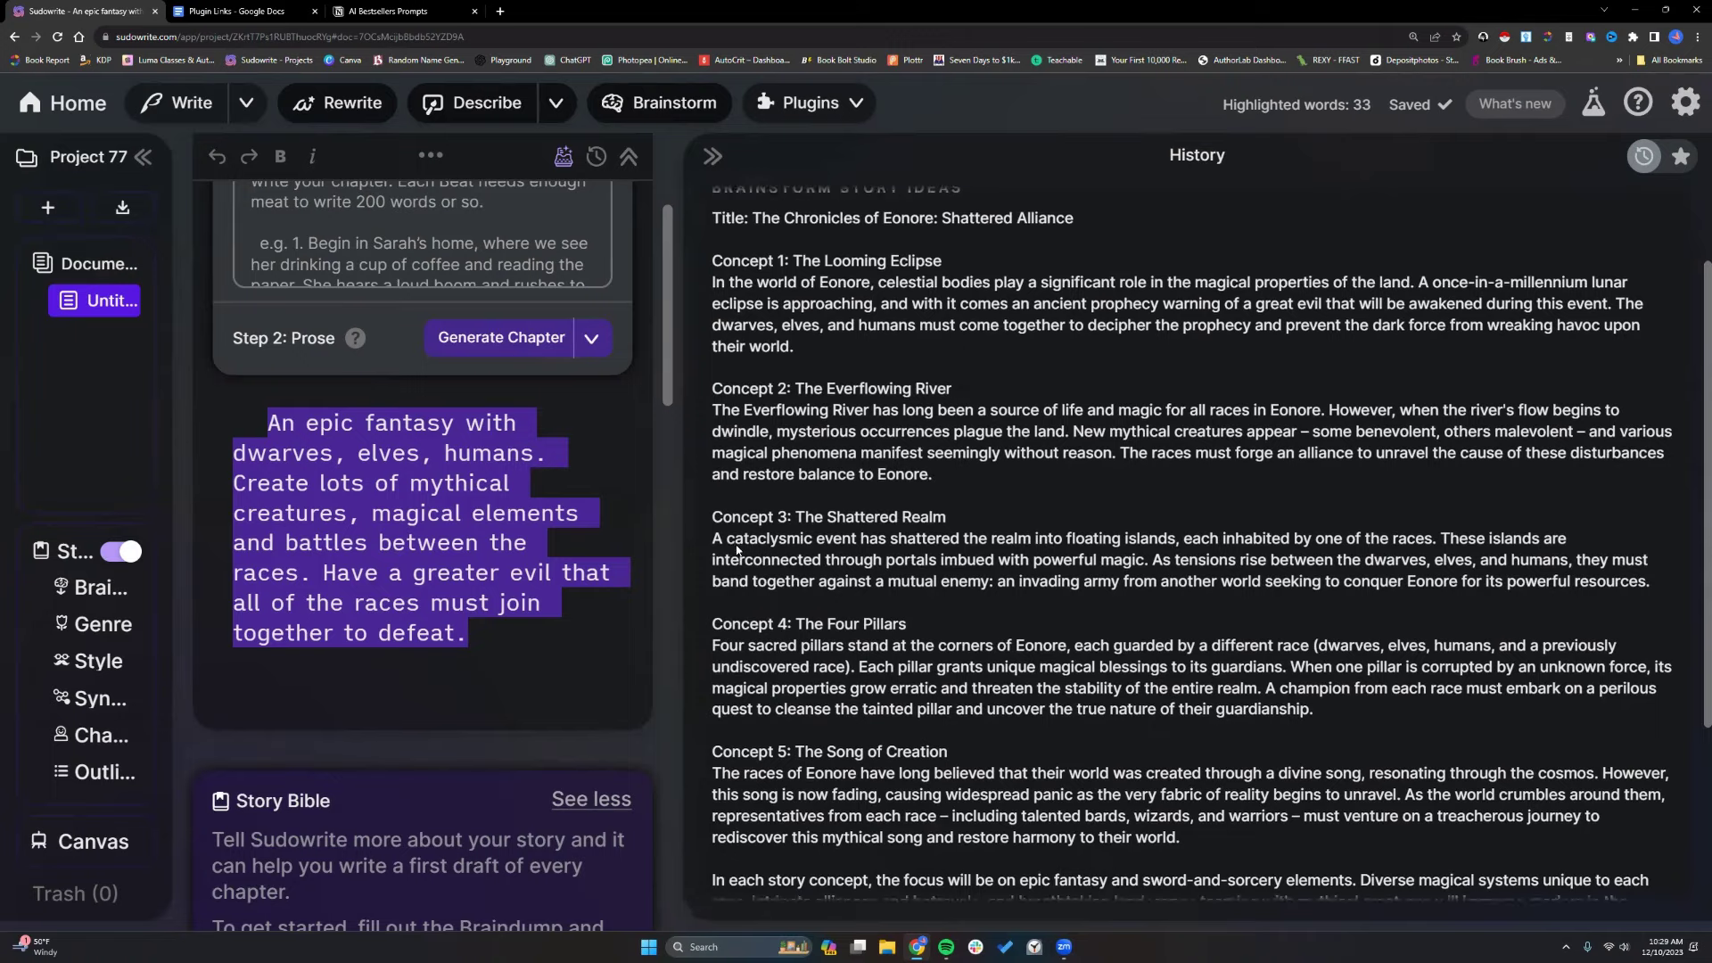
scroll(742, 533, "down", 1)
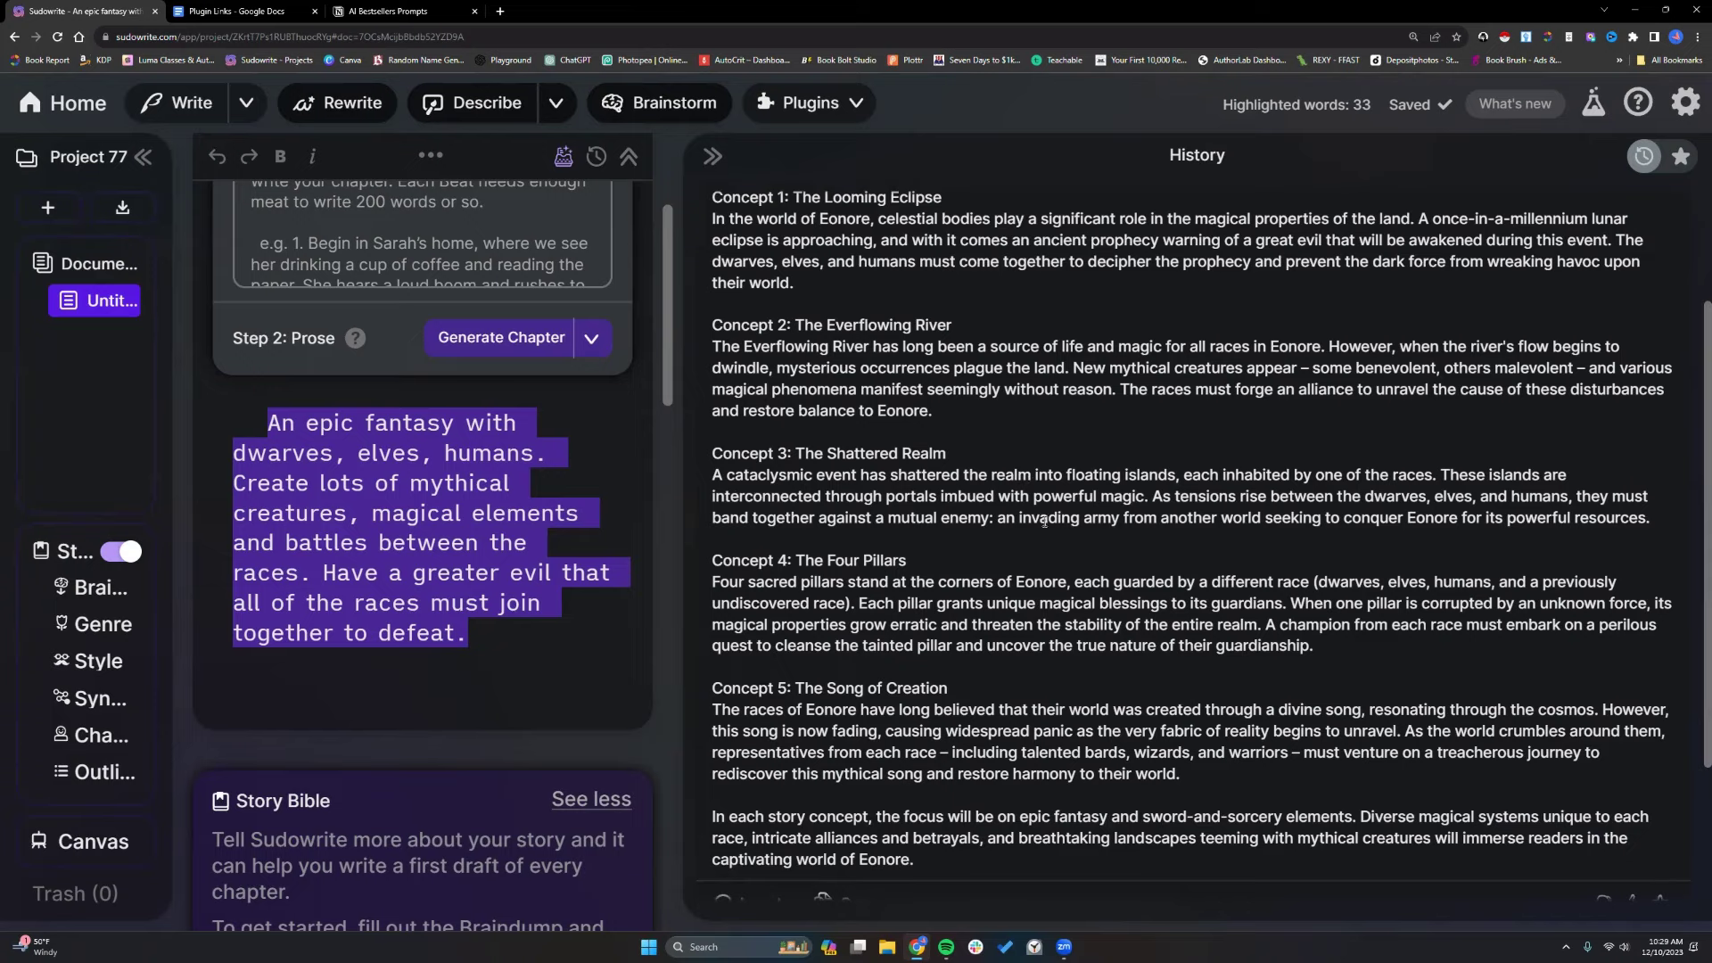
scroll(956, 546, "down", 2)
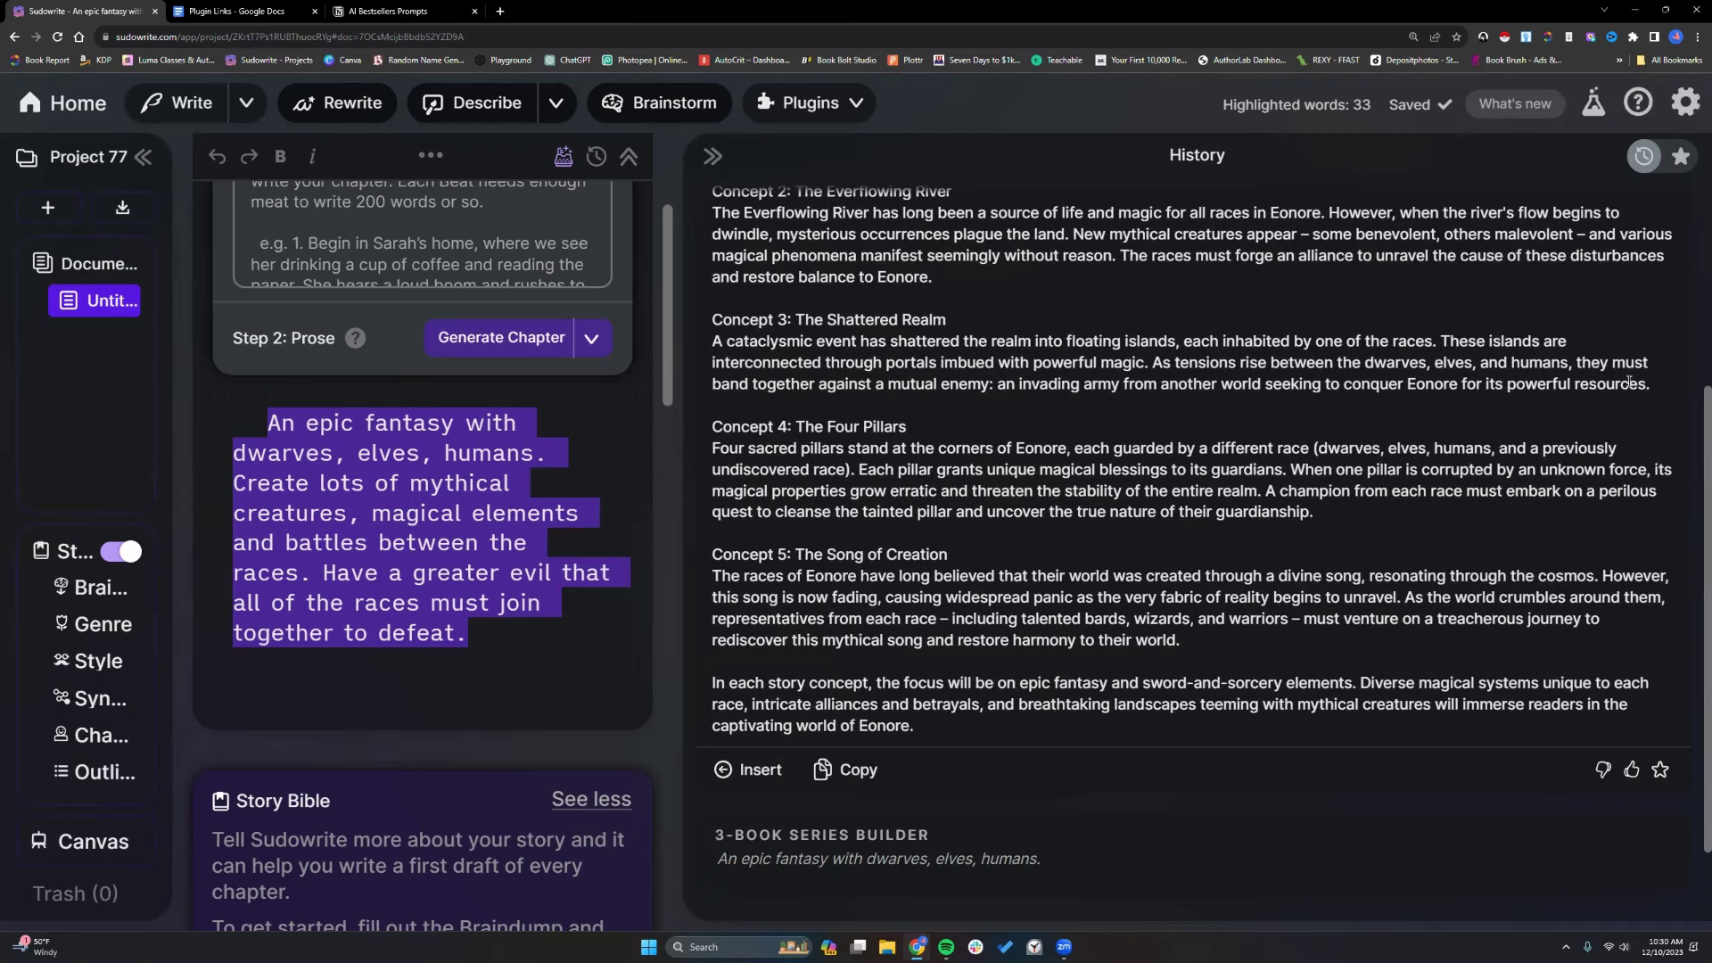
left_click_drag(1628, 384, 714, 336)
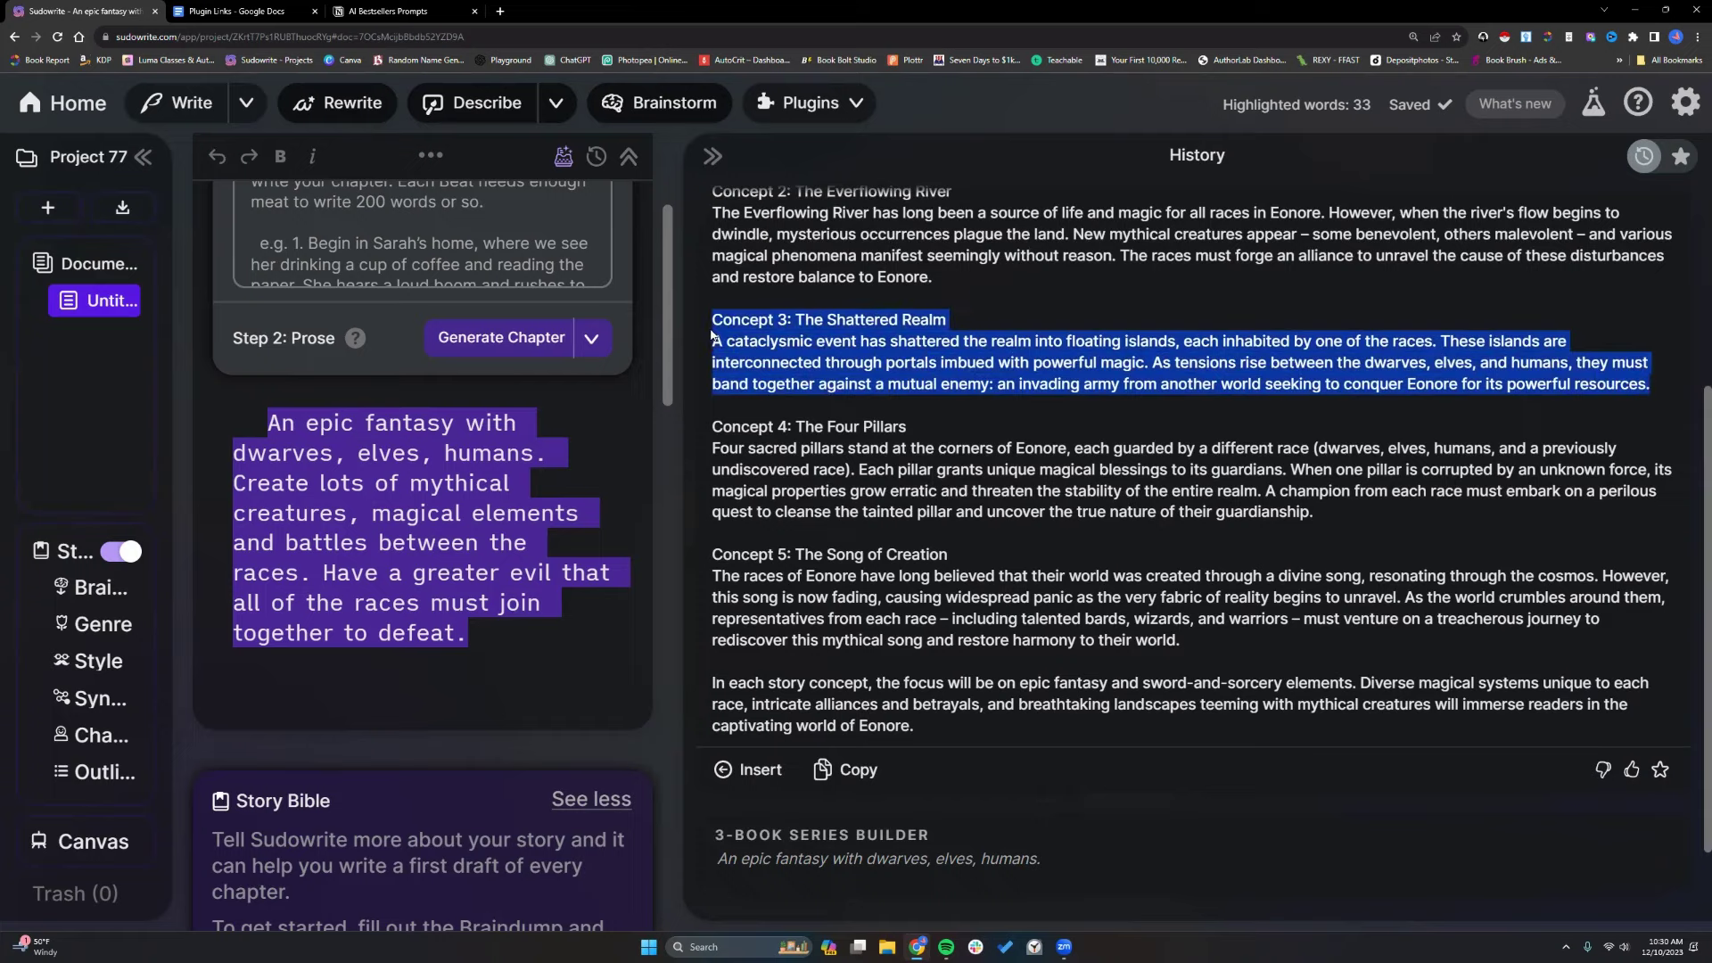
left_click(915, 420)
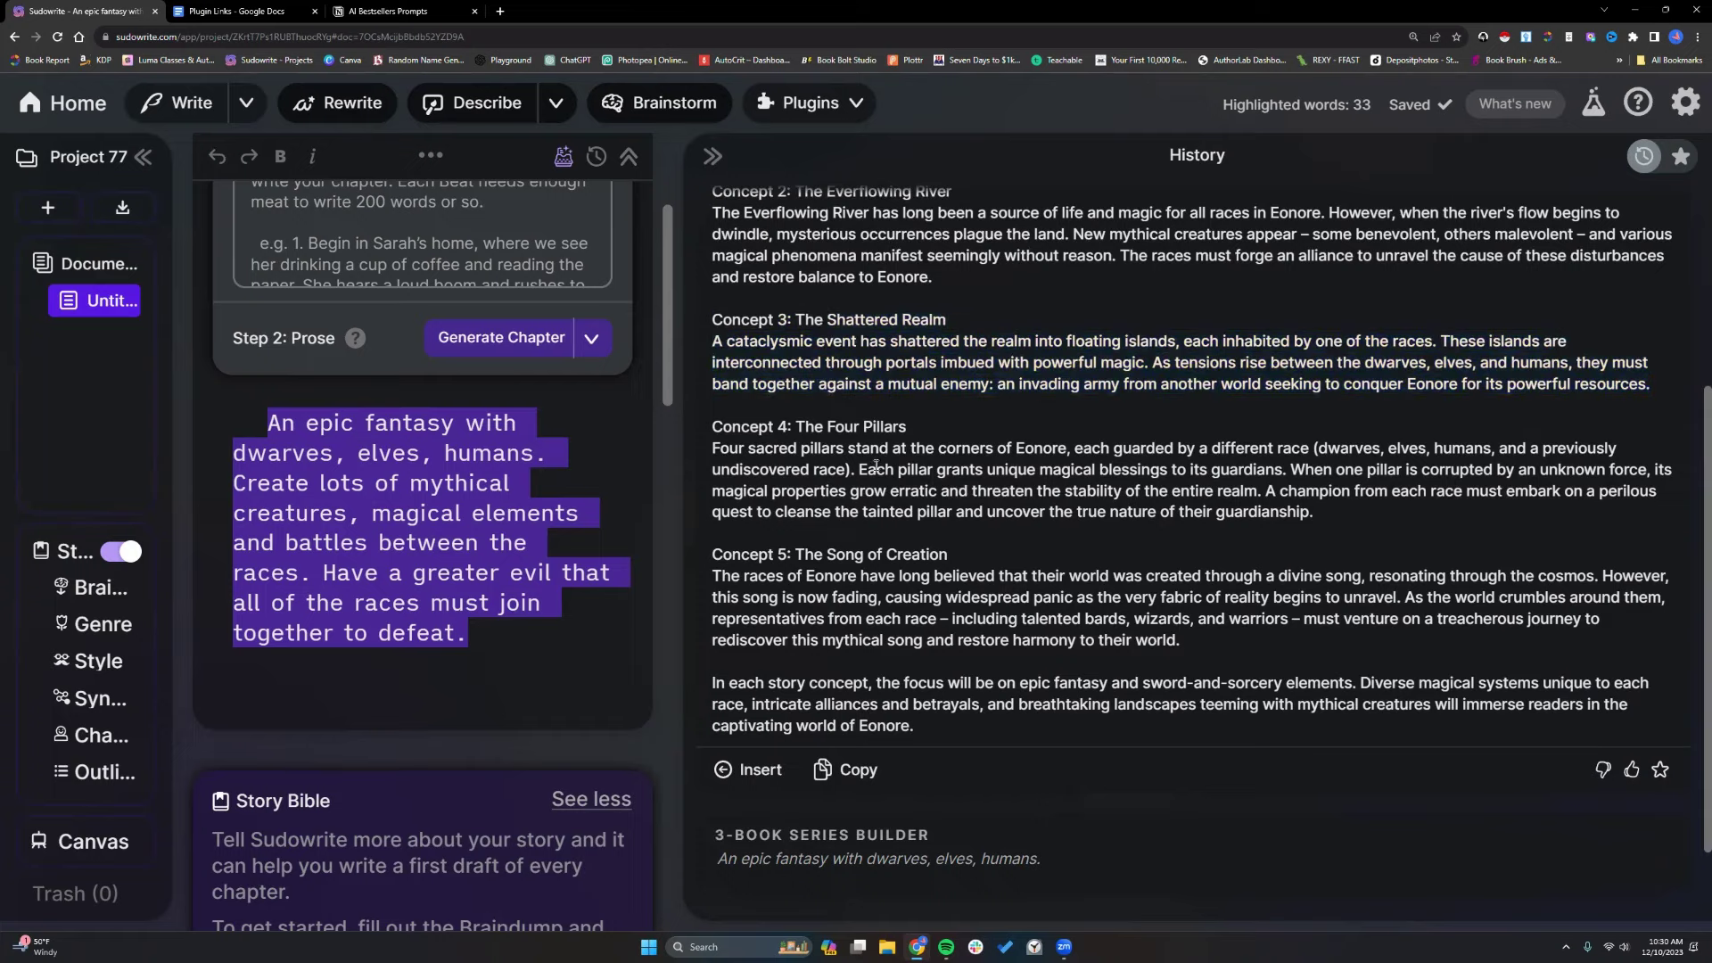
scroll(986, 566, "down", 1)
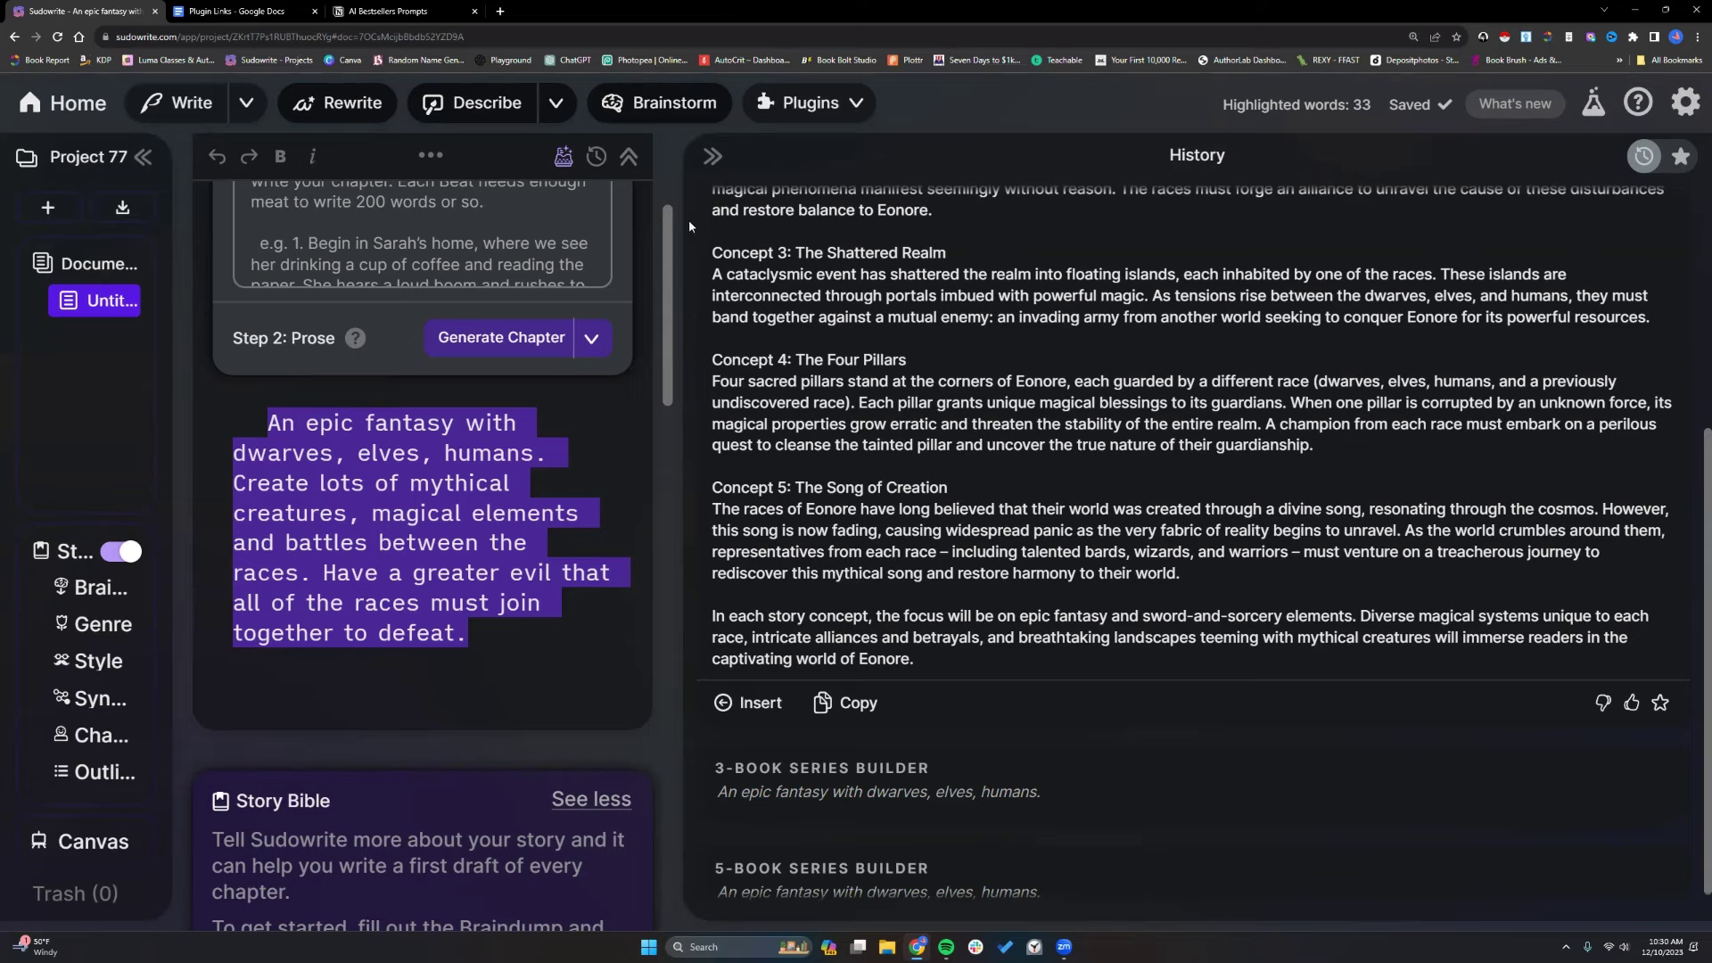
Shrink the History area, widen the project sidebar, and clear the text selection in the document.
left_click_drag(684, 220, 1307, 251)
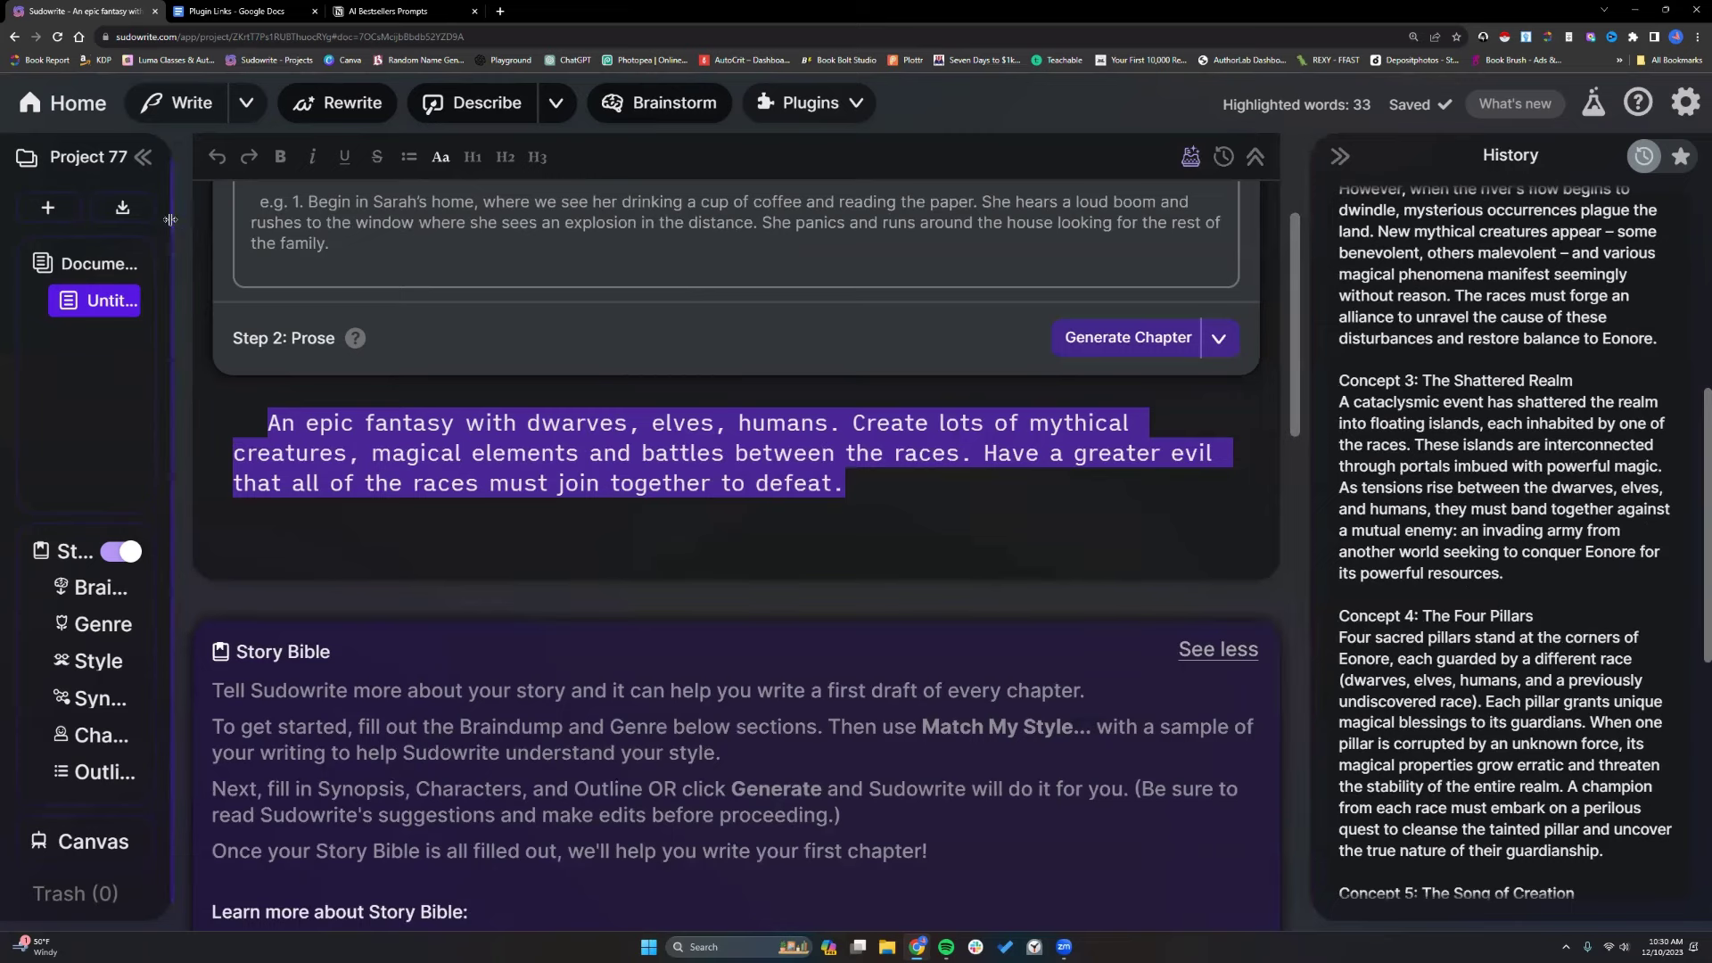
left_click_drag(172, 230, 268, 234)
left_click(943, 593)
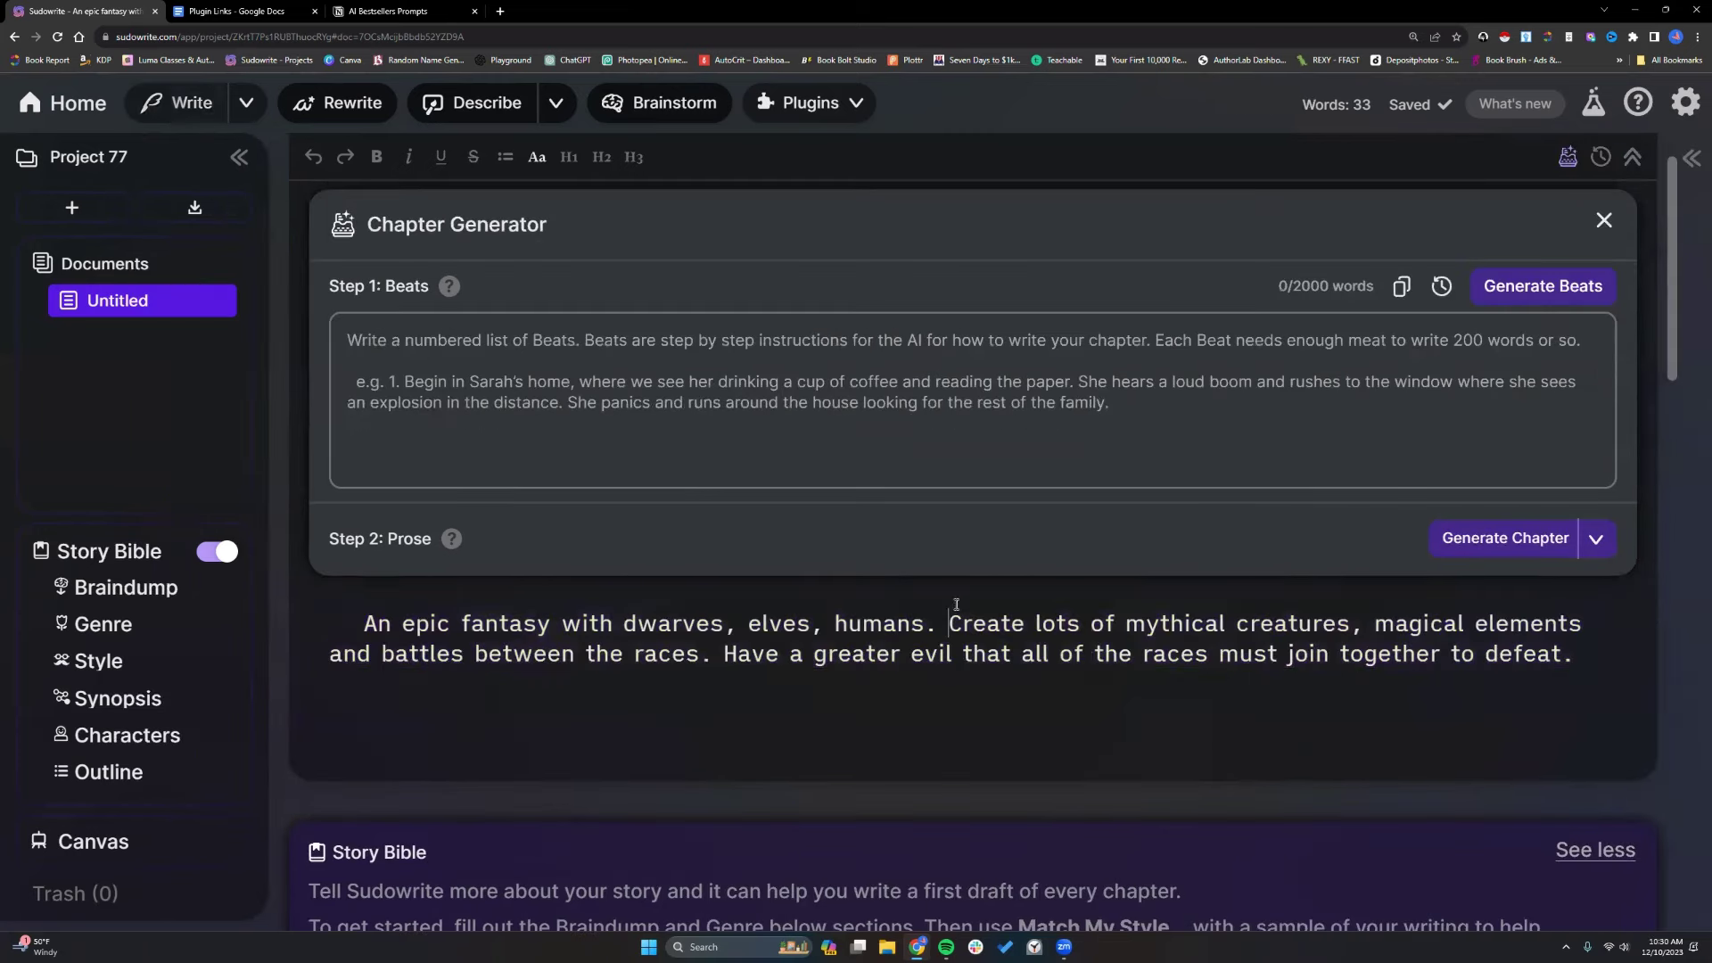
Open the Sudowrite plugin directory and start creating a new plugin.
left_click(843, 108)
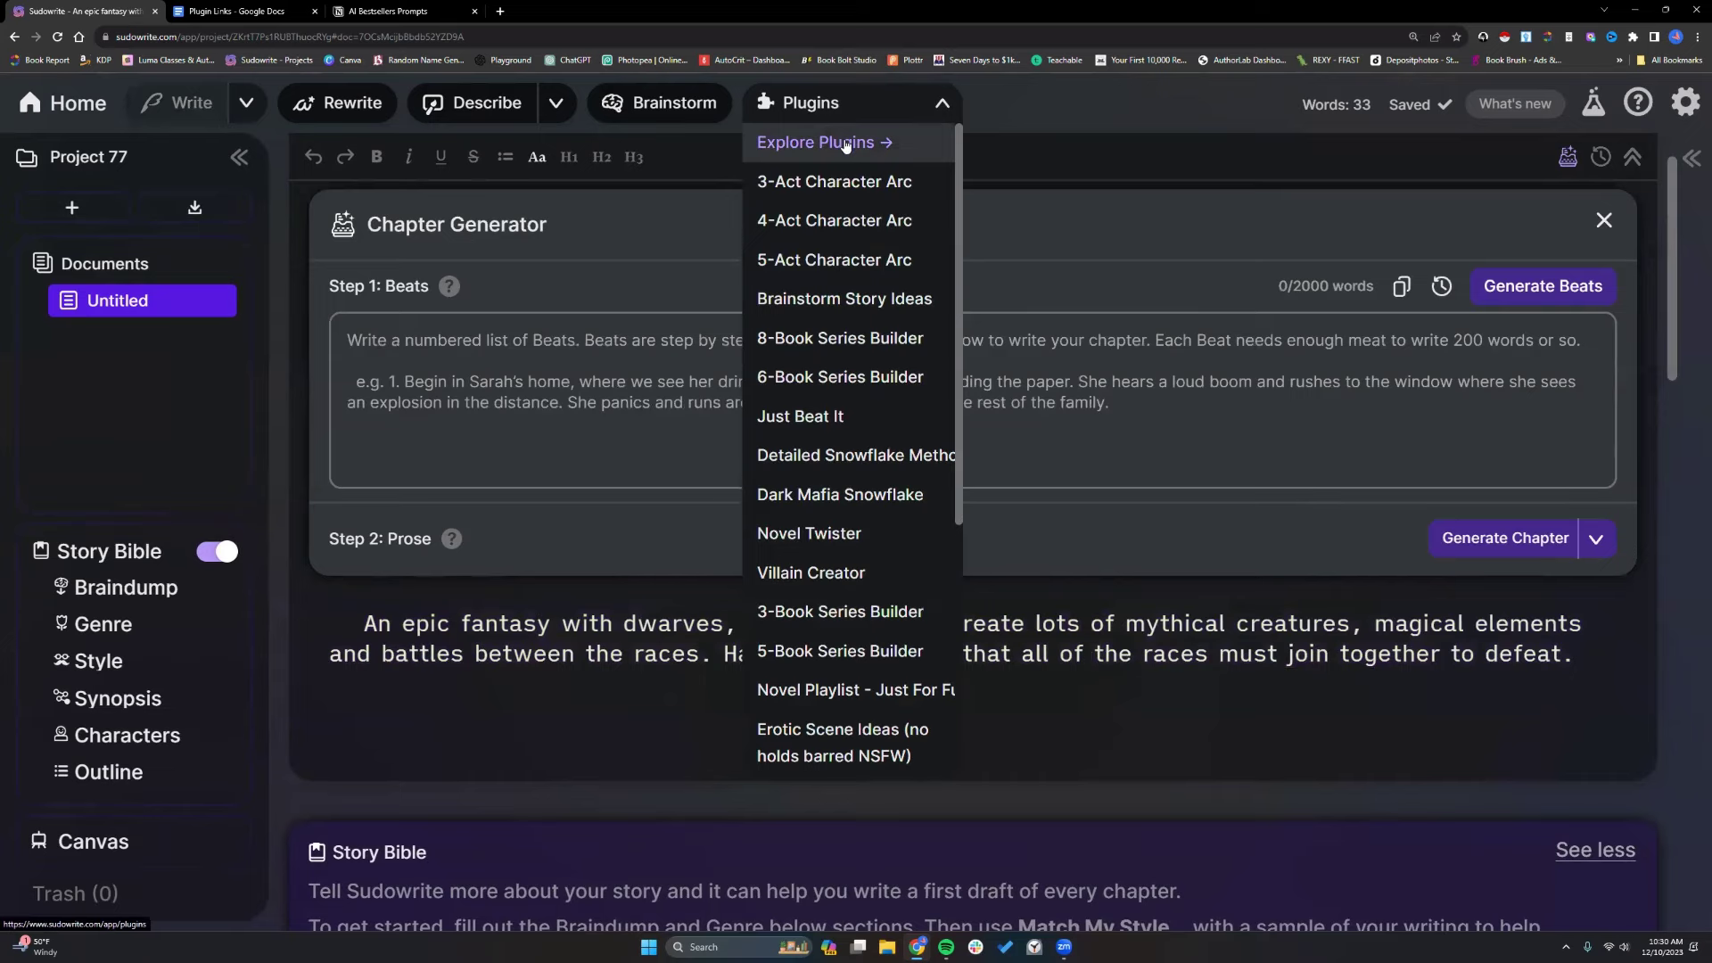
left_click(846, 144)
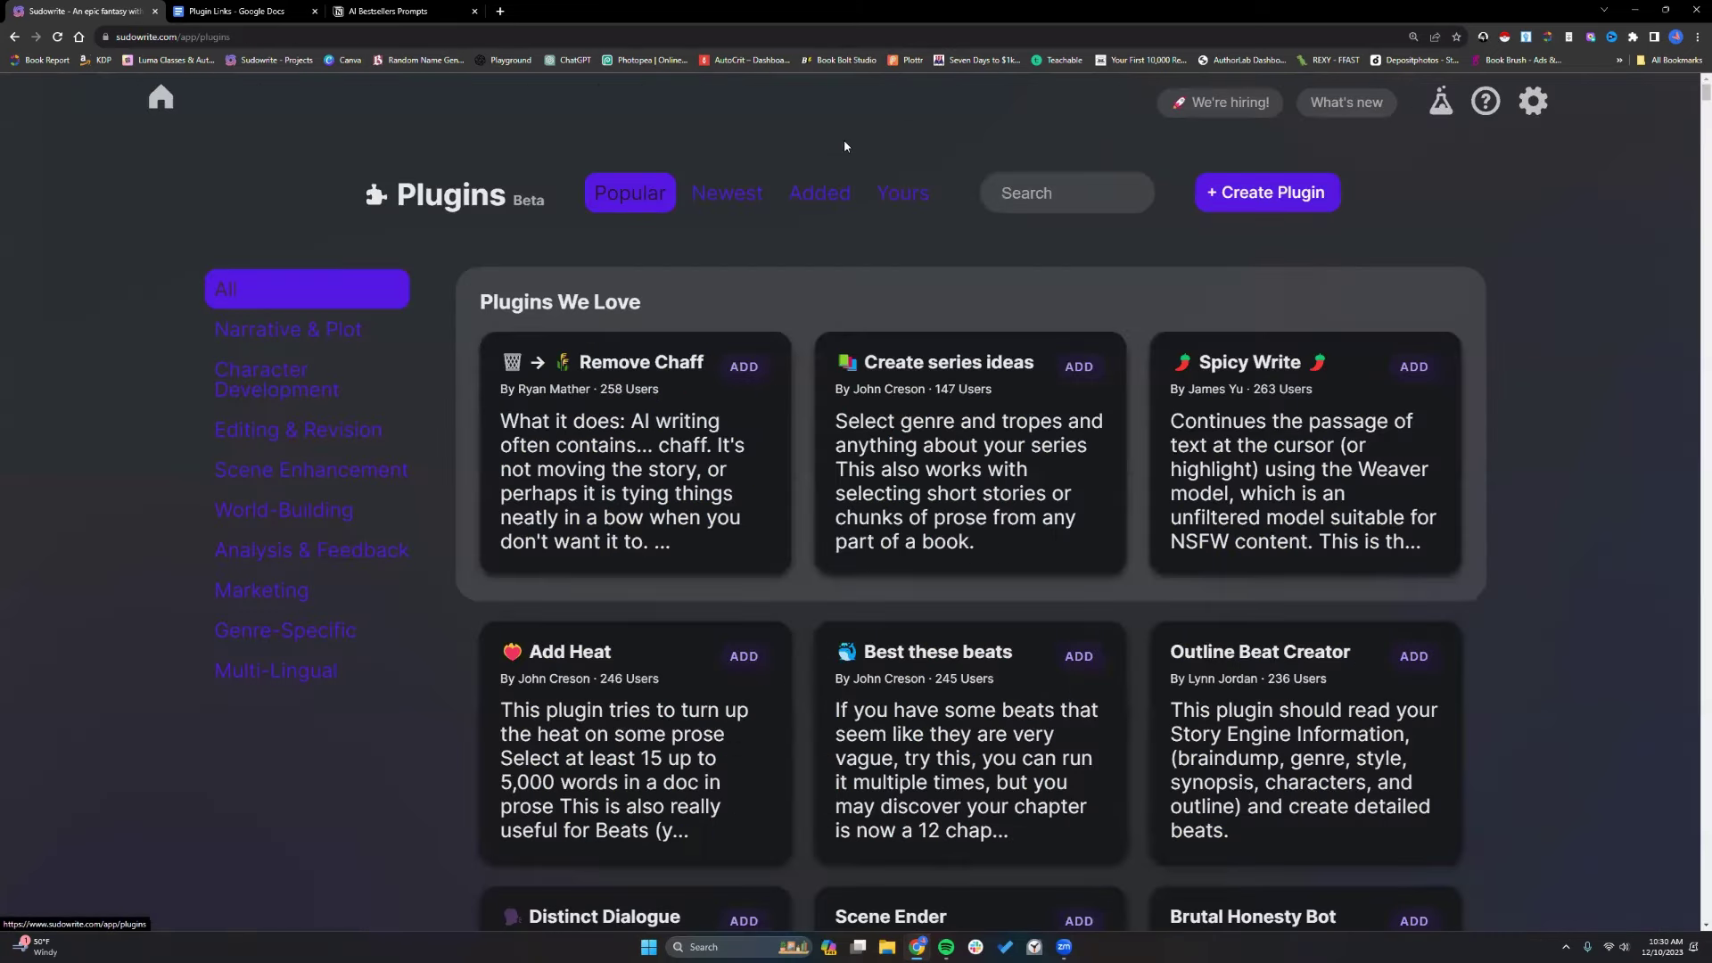
left_click(1260, 198)
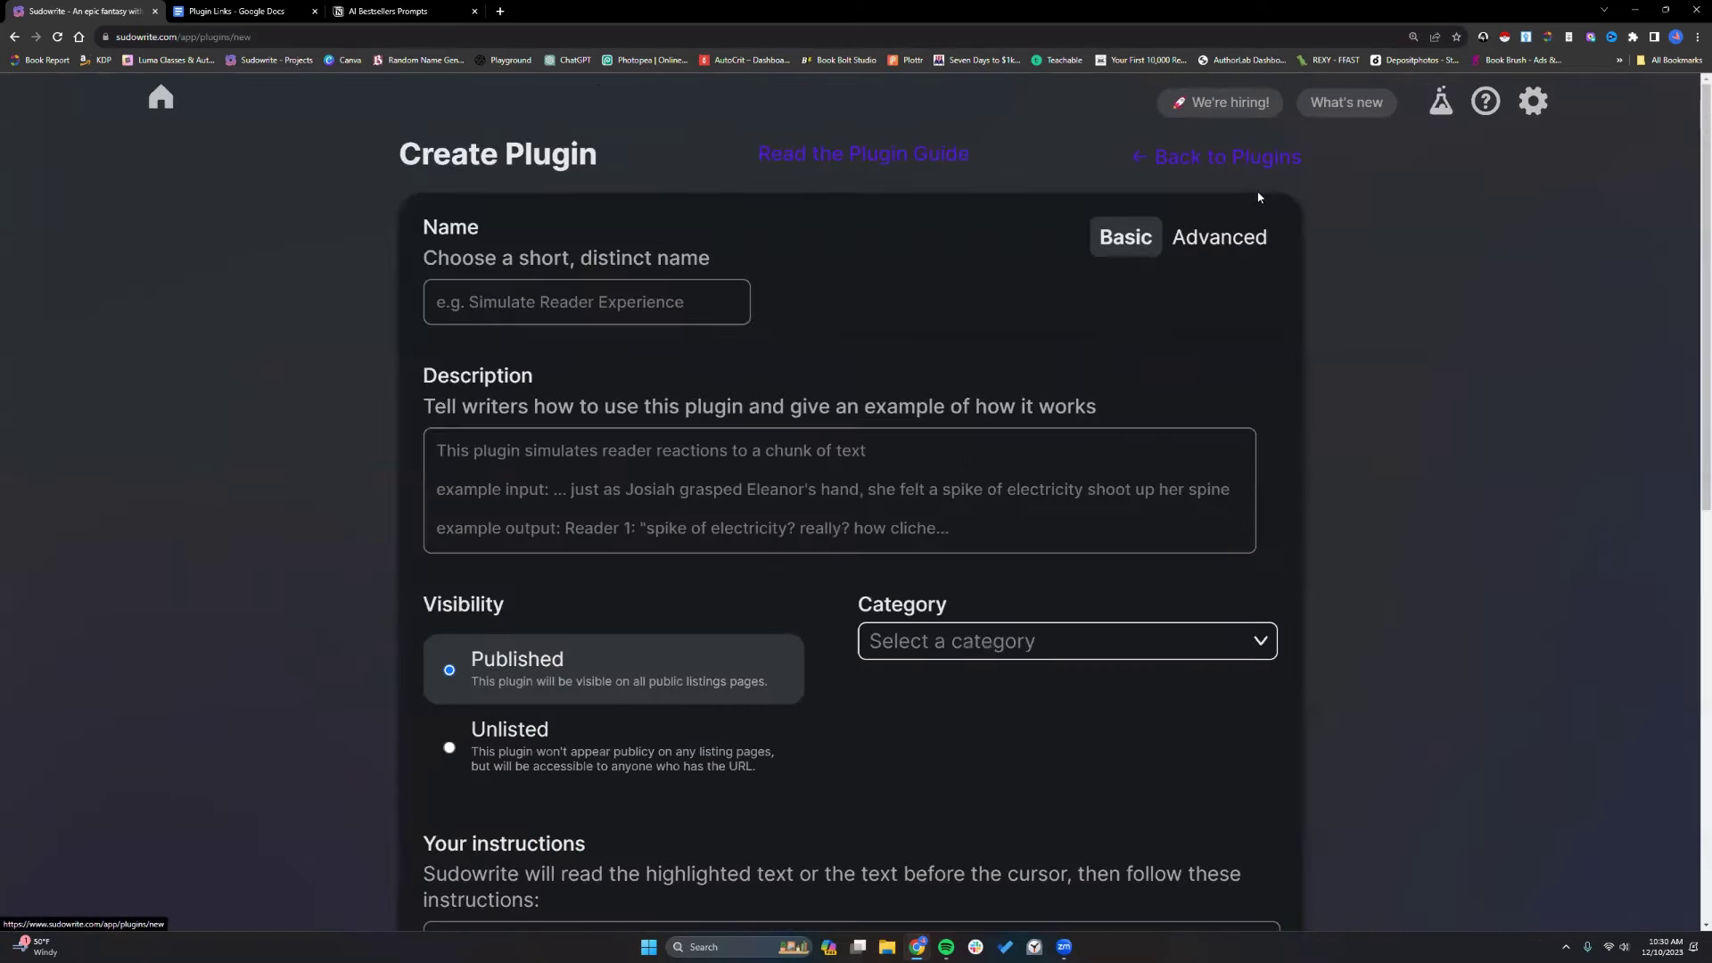
Try out the Create Plugin form with Unlisted visibility and category Other, and return to the plugin directory without publishing.
left_click(574, 305)
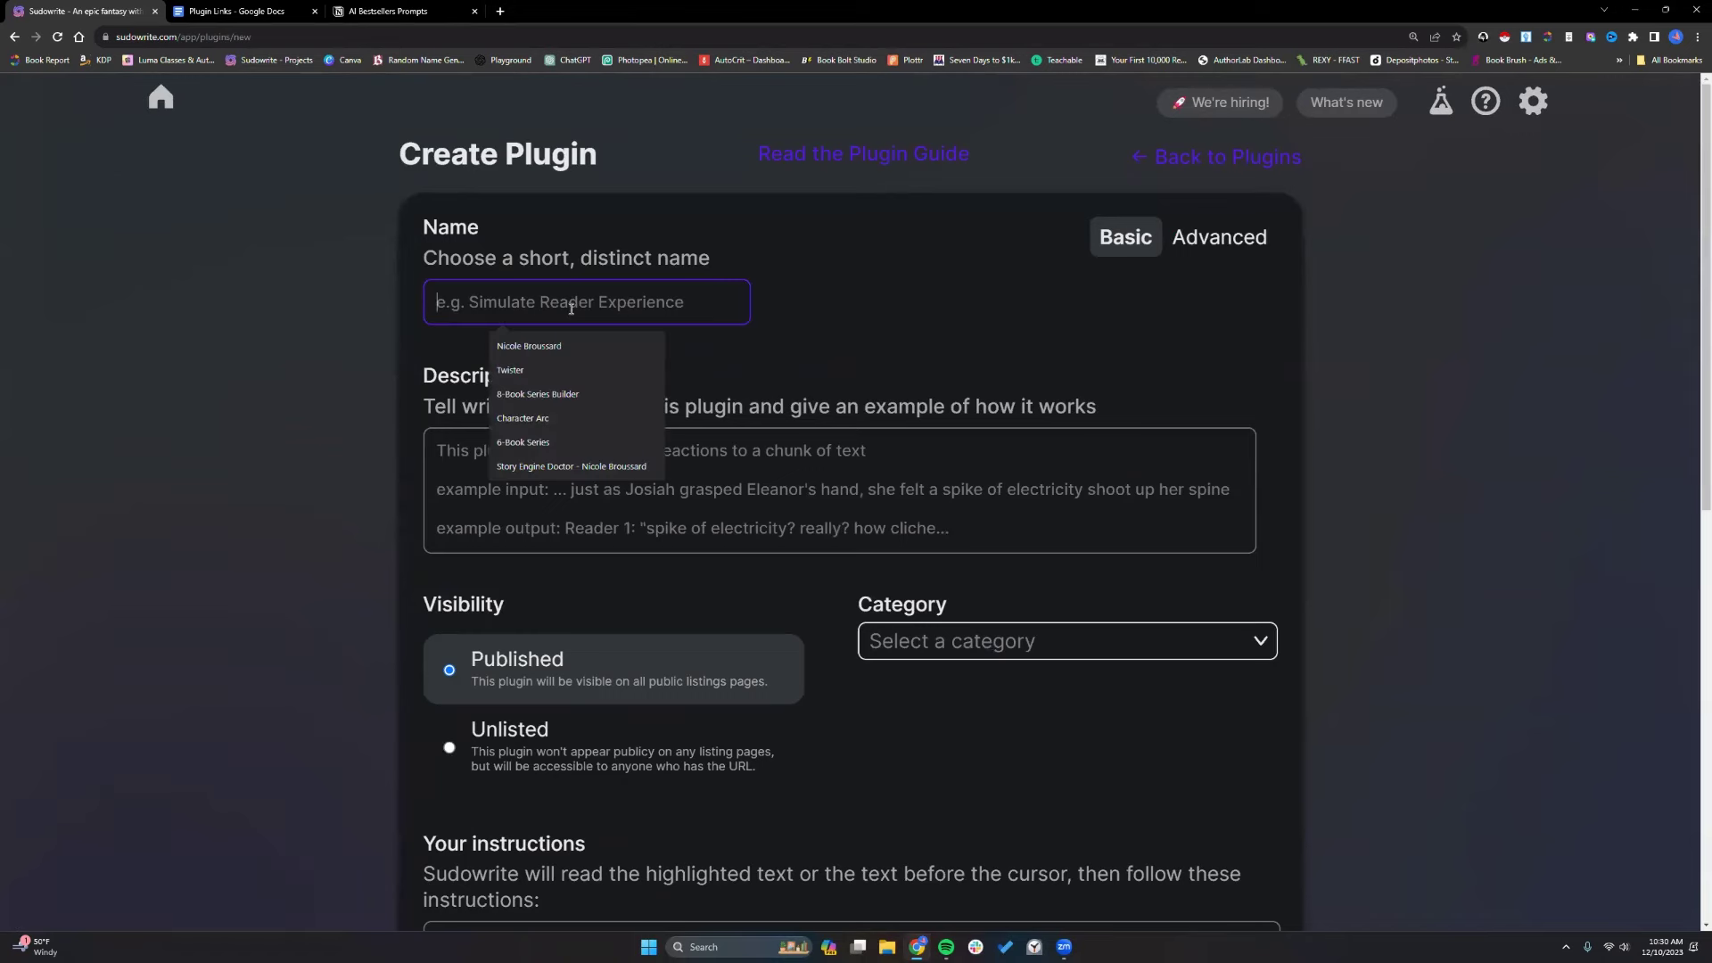
scroll(477, 480, "down", 3)
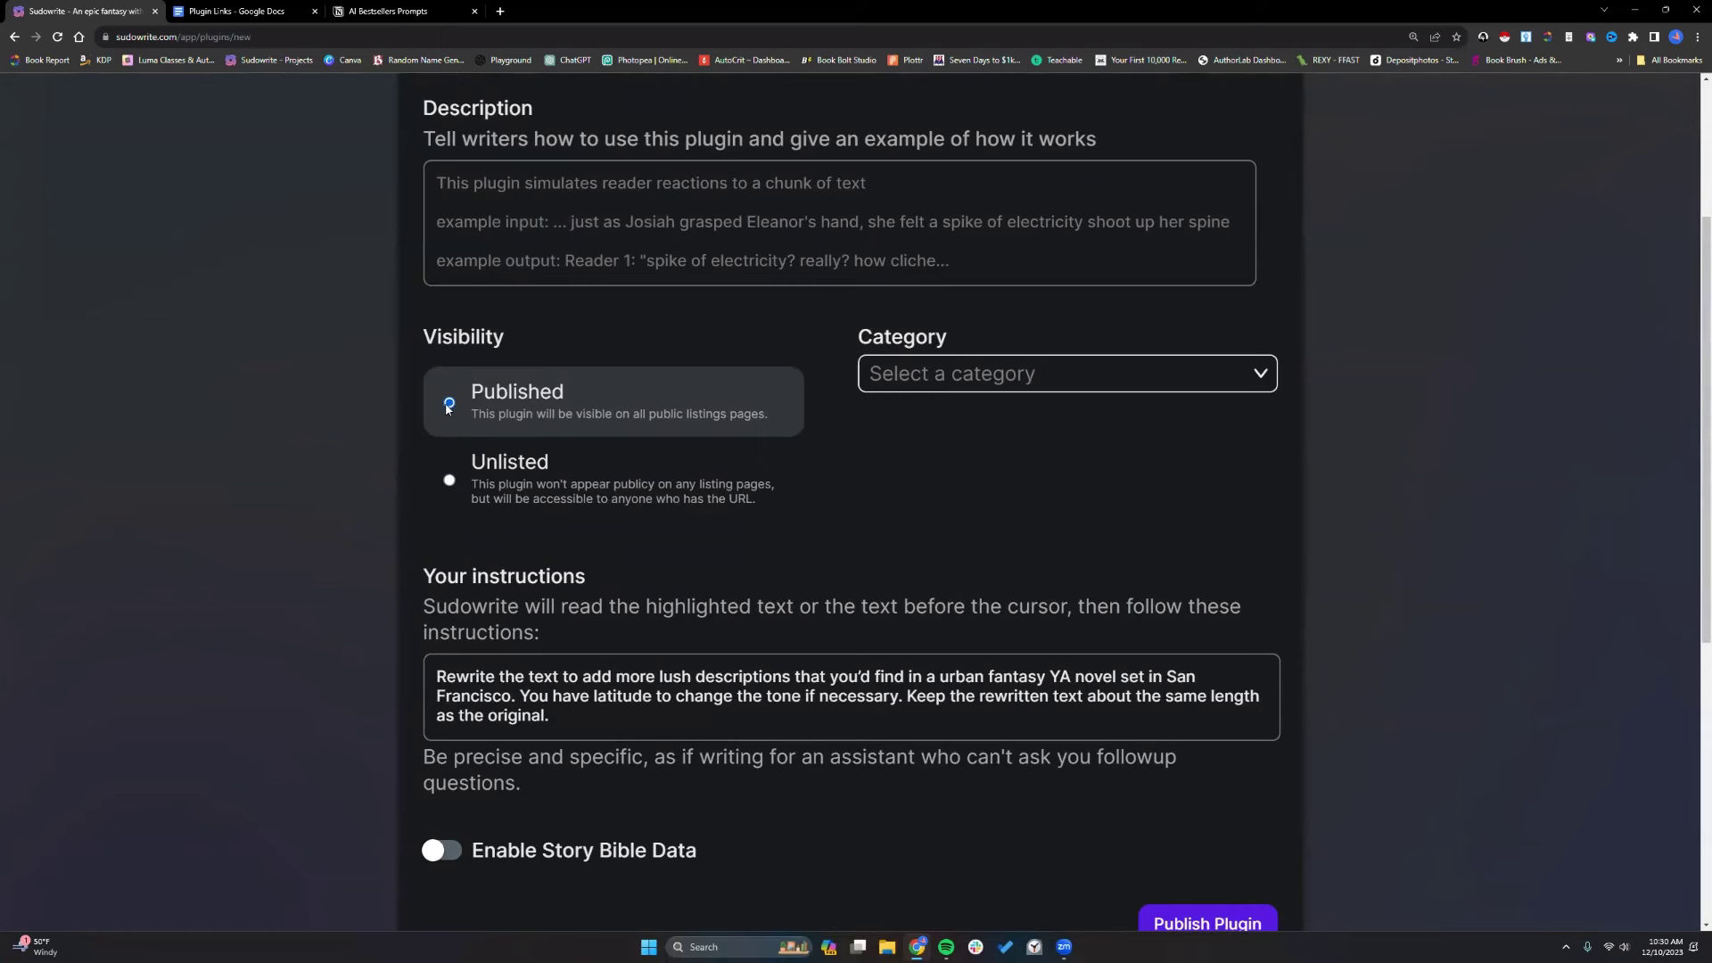
left_click(450, 483)
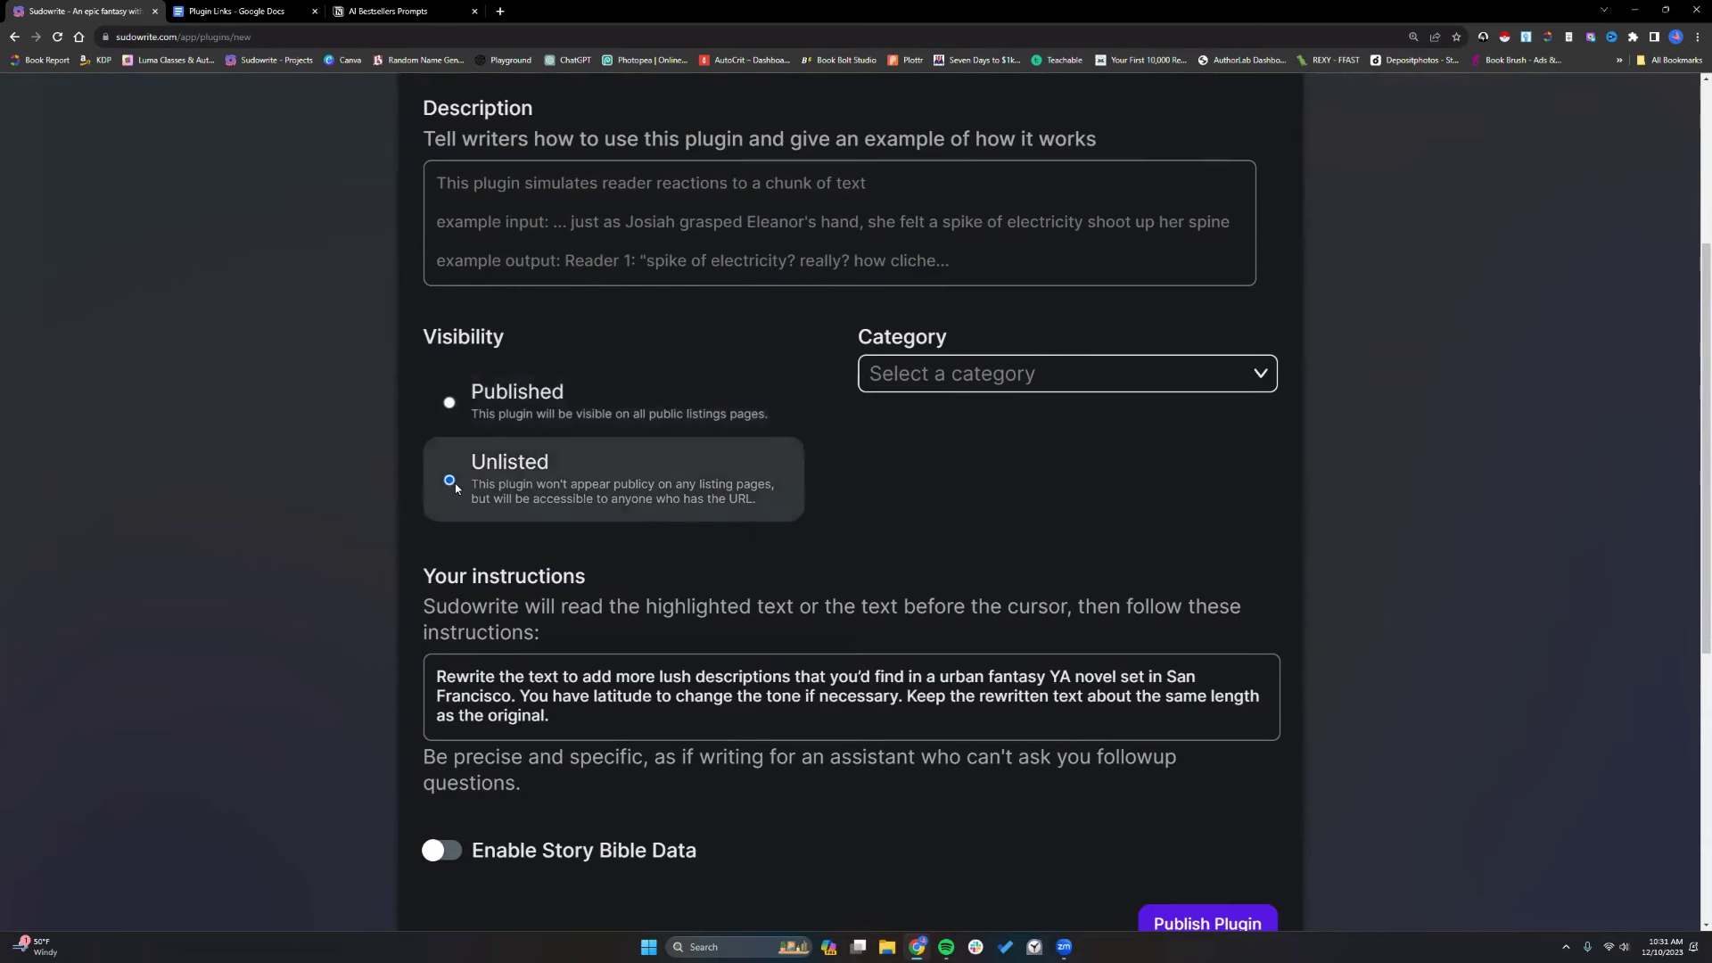
left_click(1257, 376)
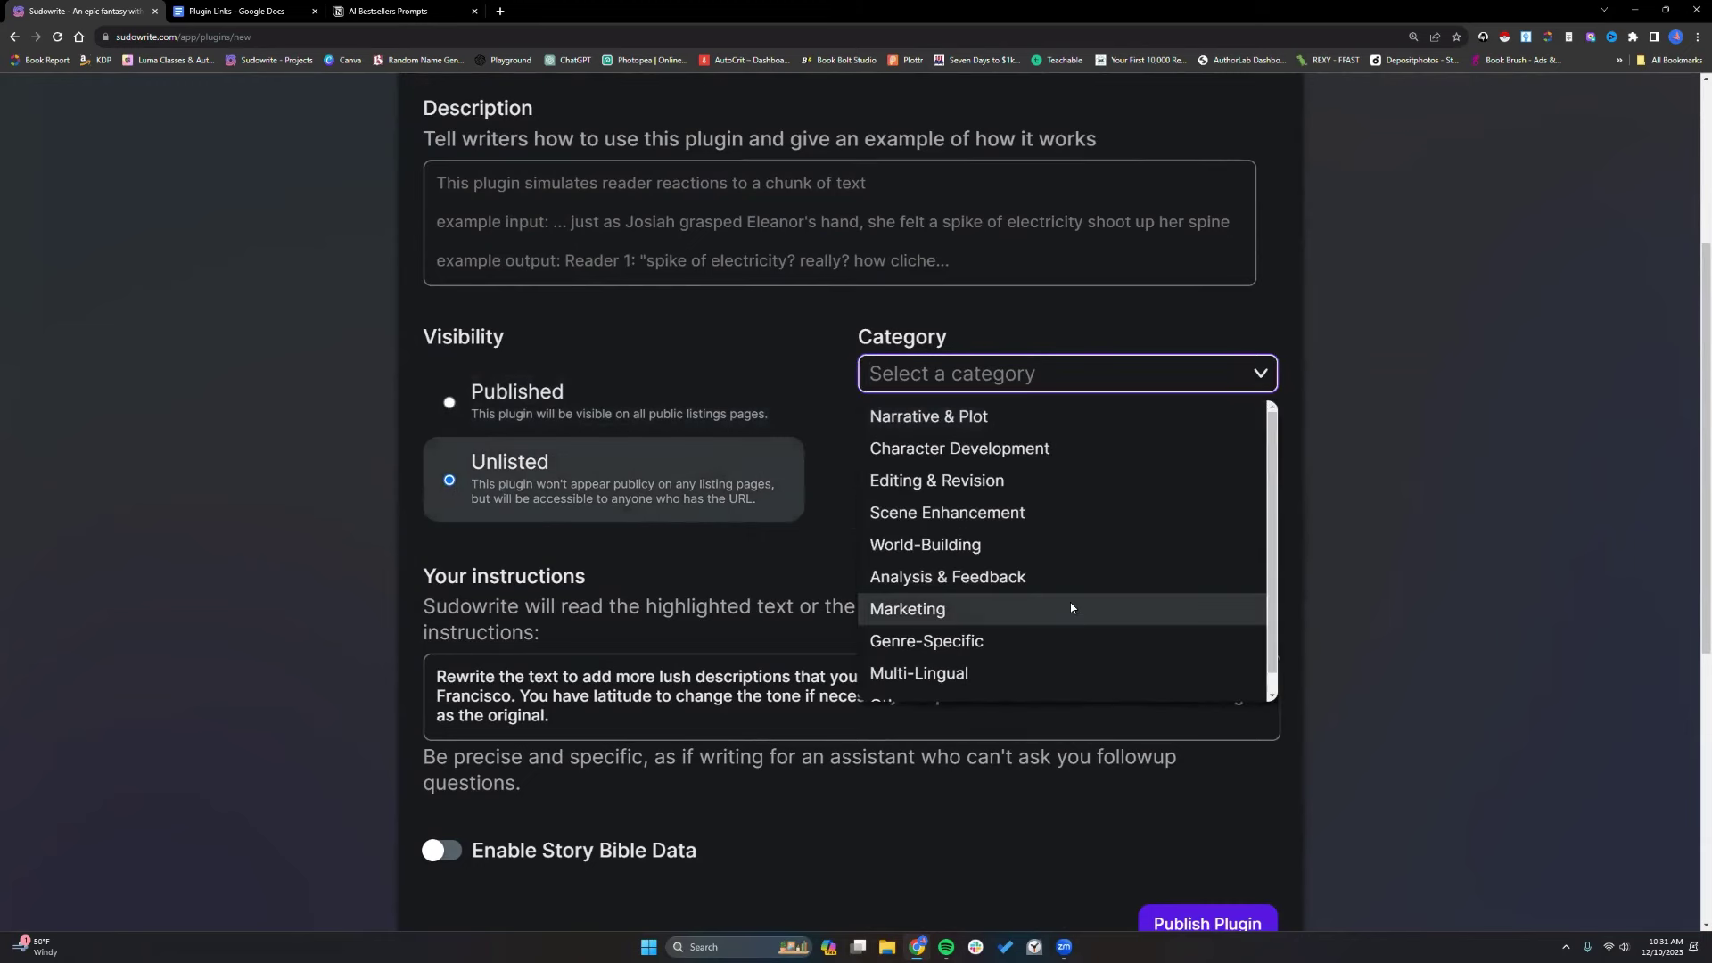
scroll(1072, 607, "down", 1)
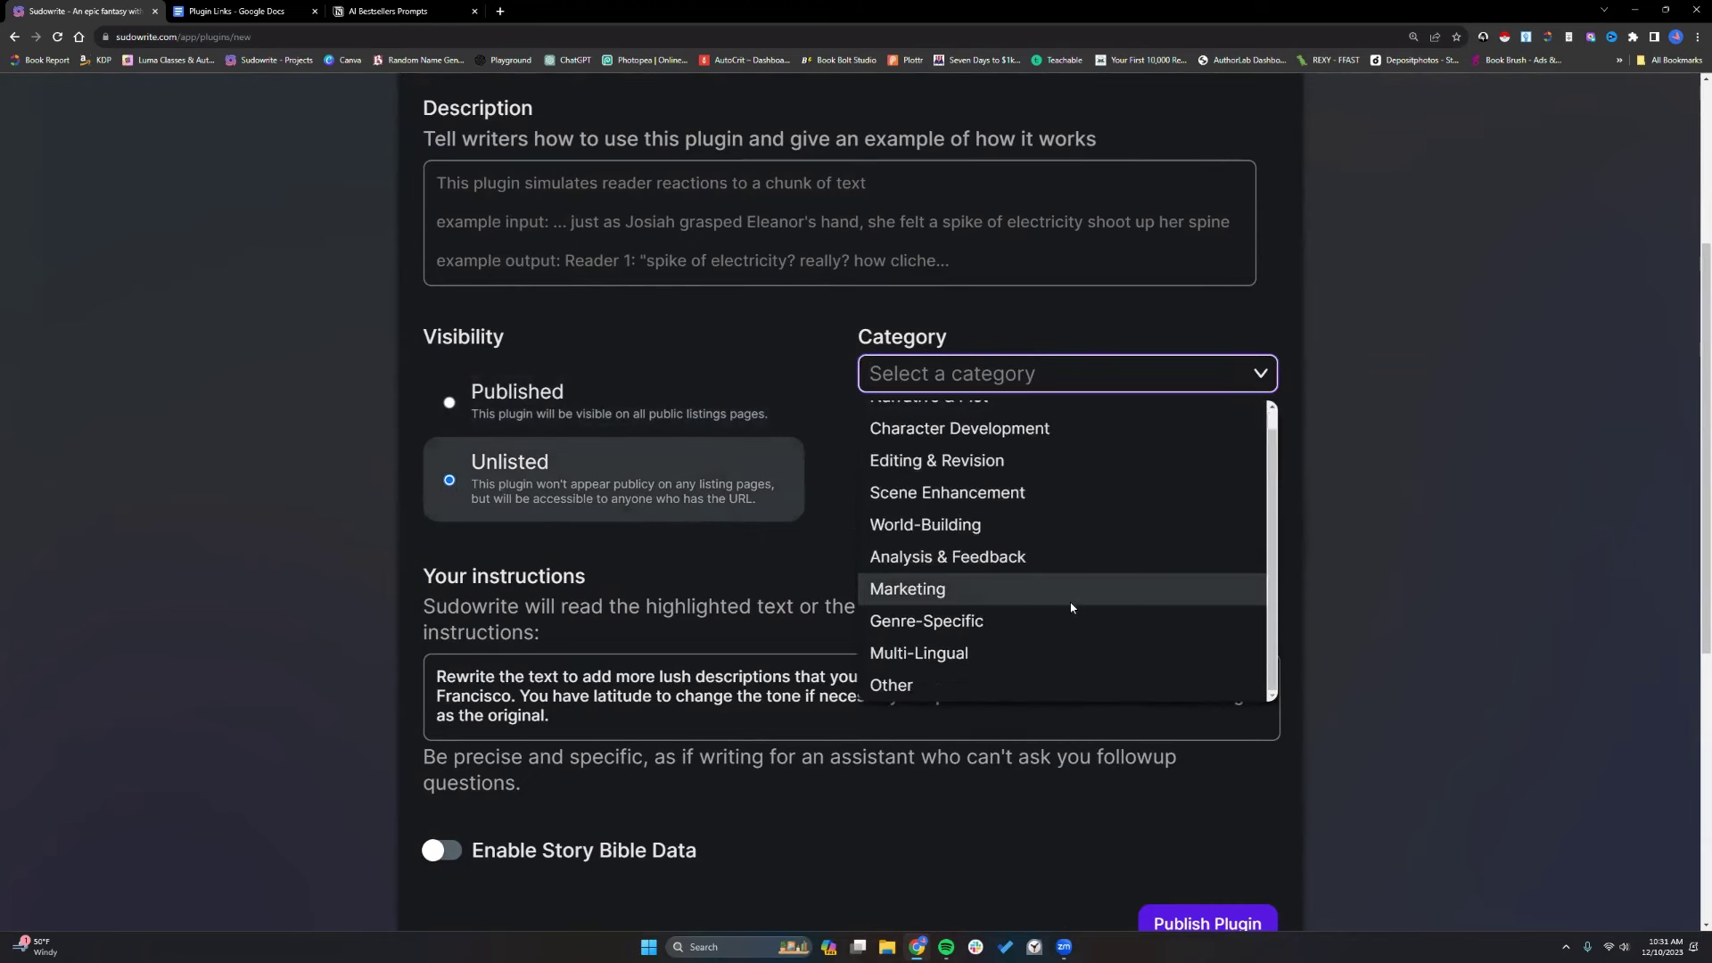
left_click(897, 691)
scroll(922, 630, "up", 4)
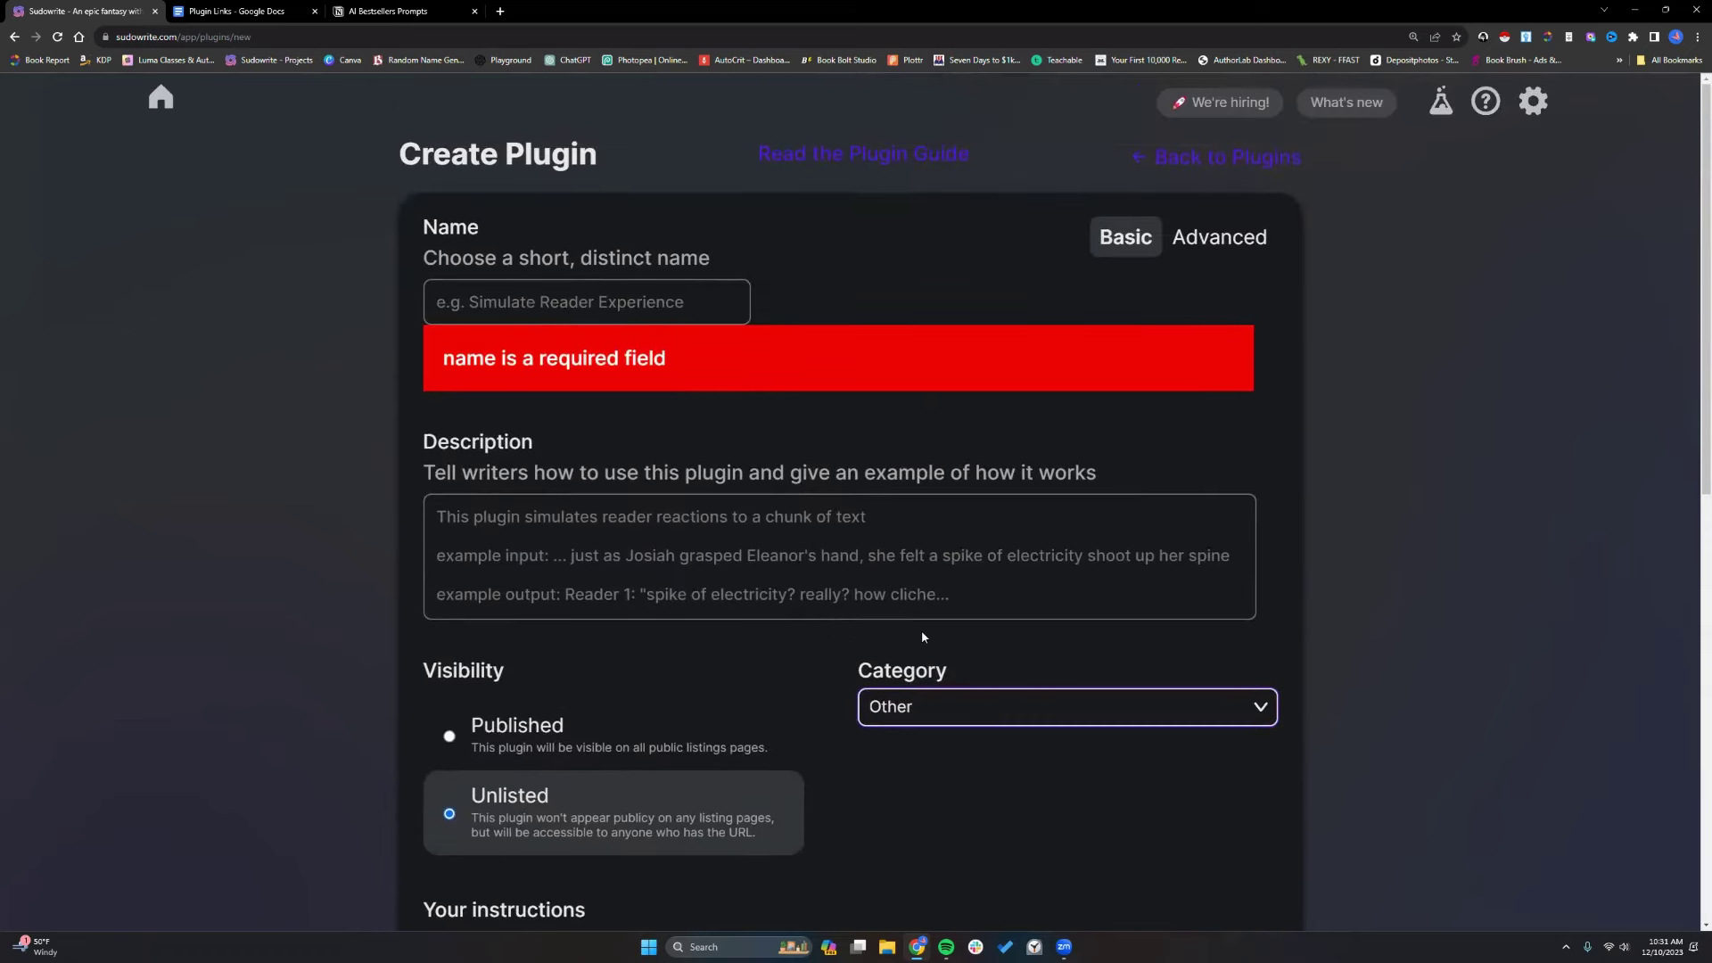
left_click(1214, 165)
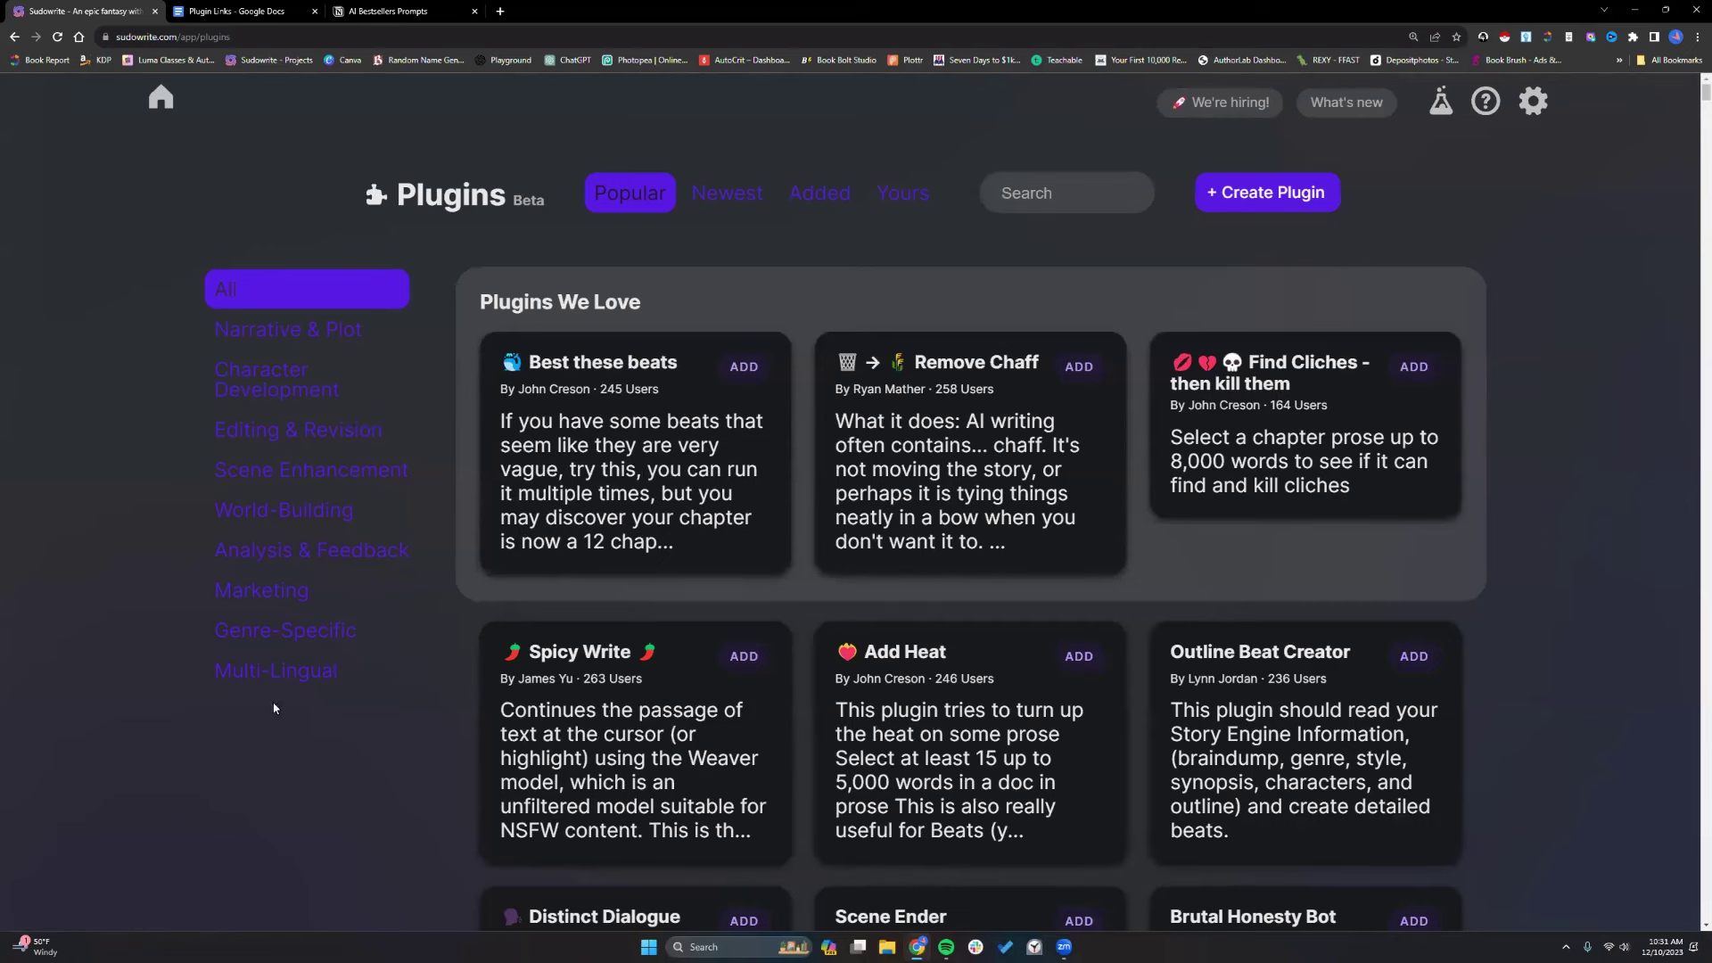
Open a new plugin form and enable Story Bible Data to review the available context options.
left_click(1244, 201)
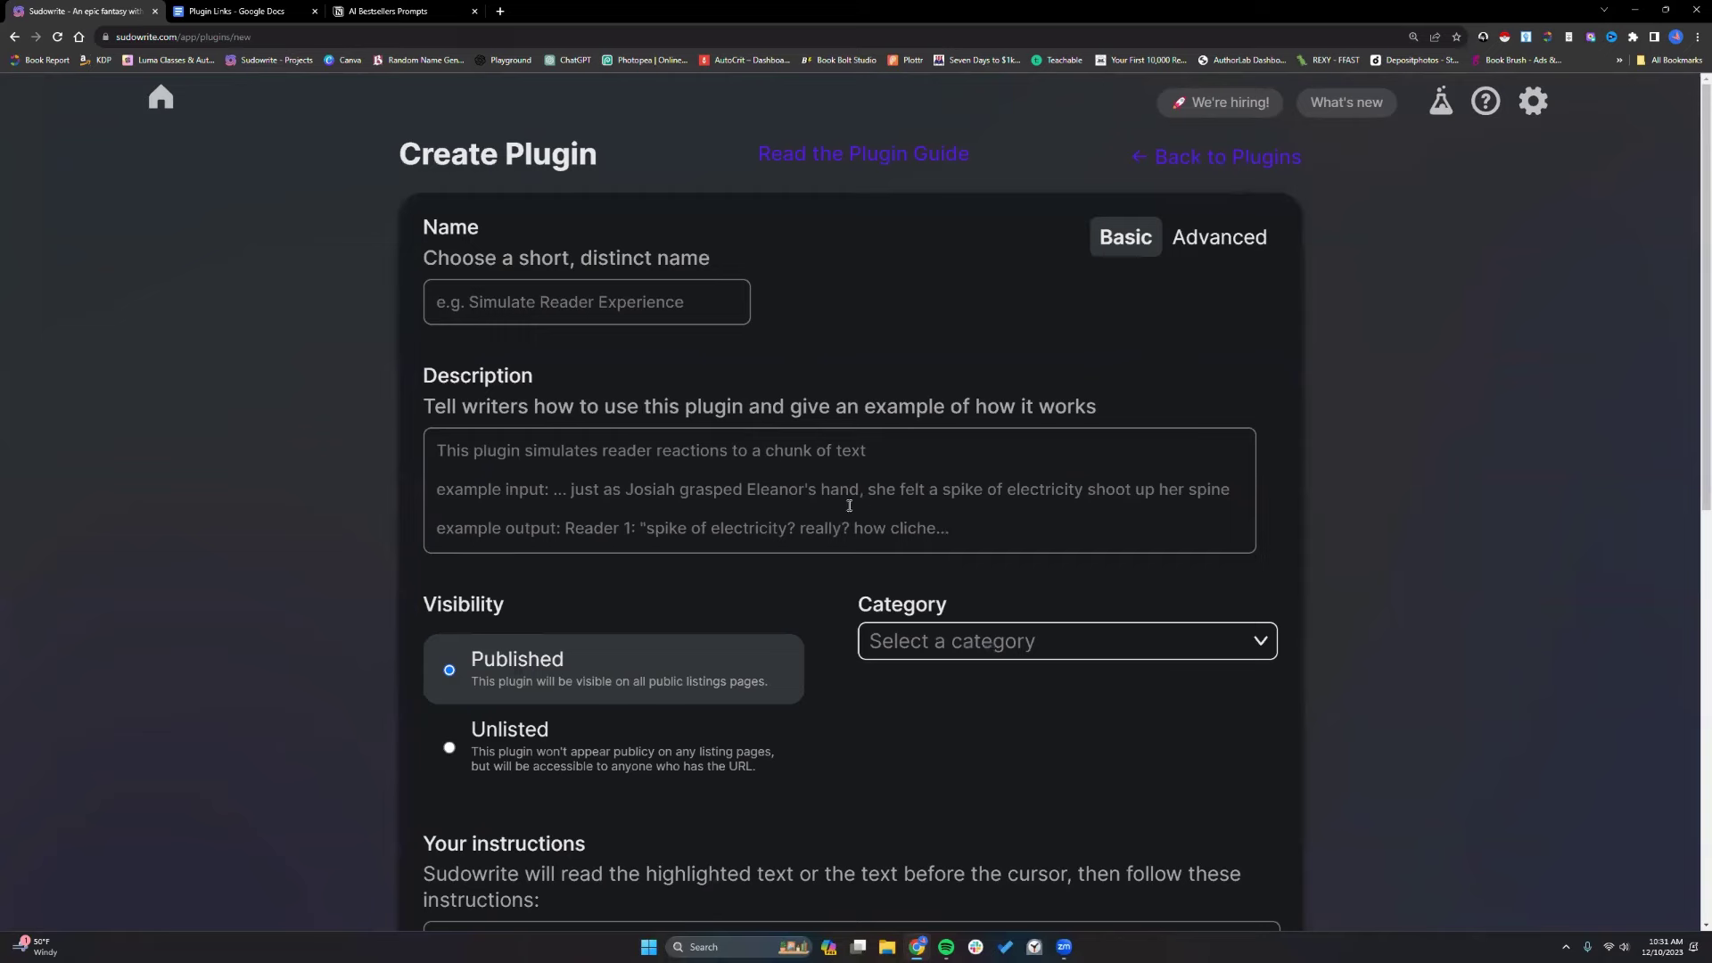
scroll(845, 500, "down", 5)
left_click(441, 650)
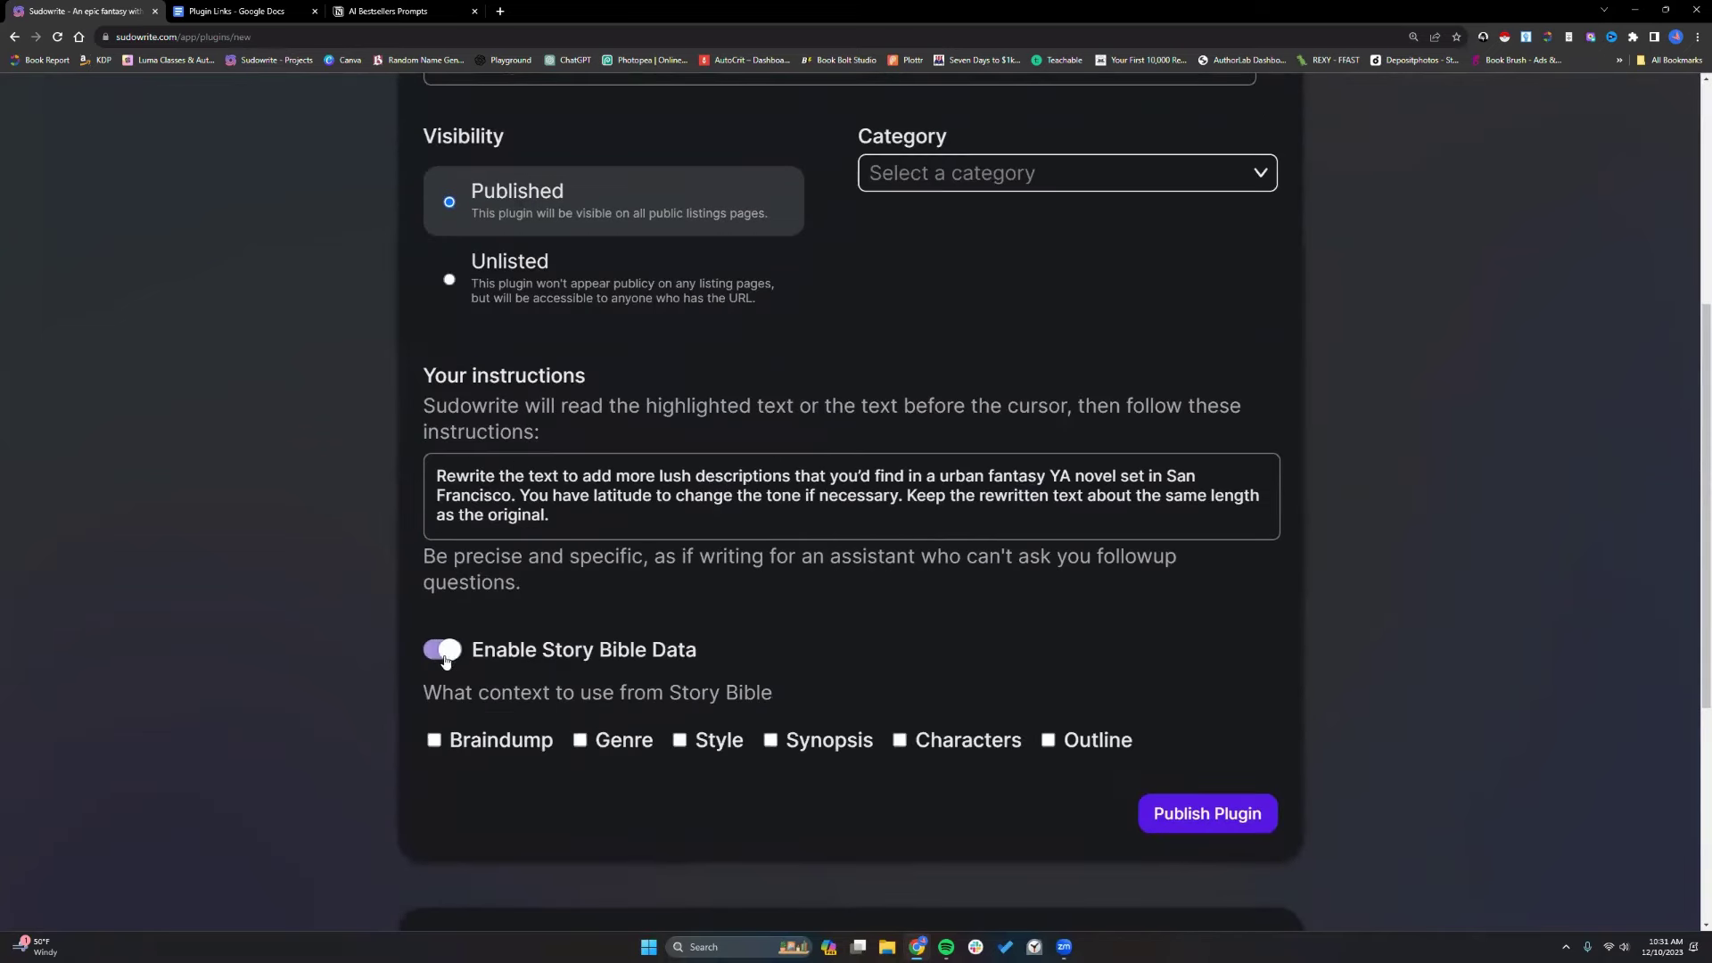
scroll(498, 637, "down", 2)
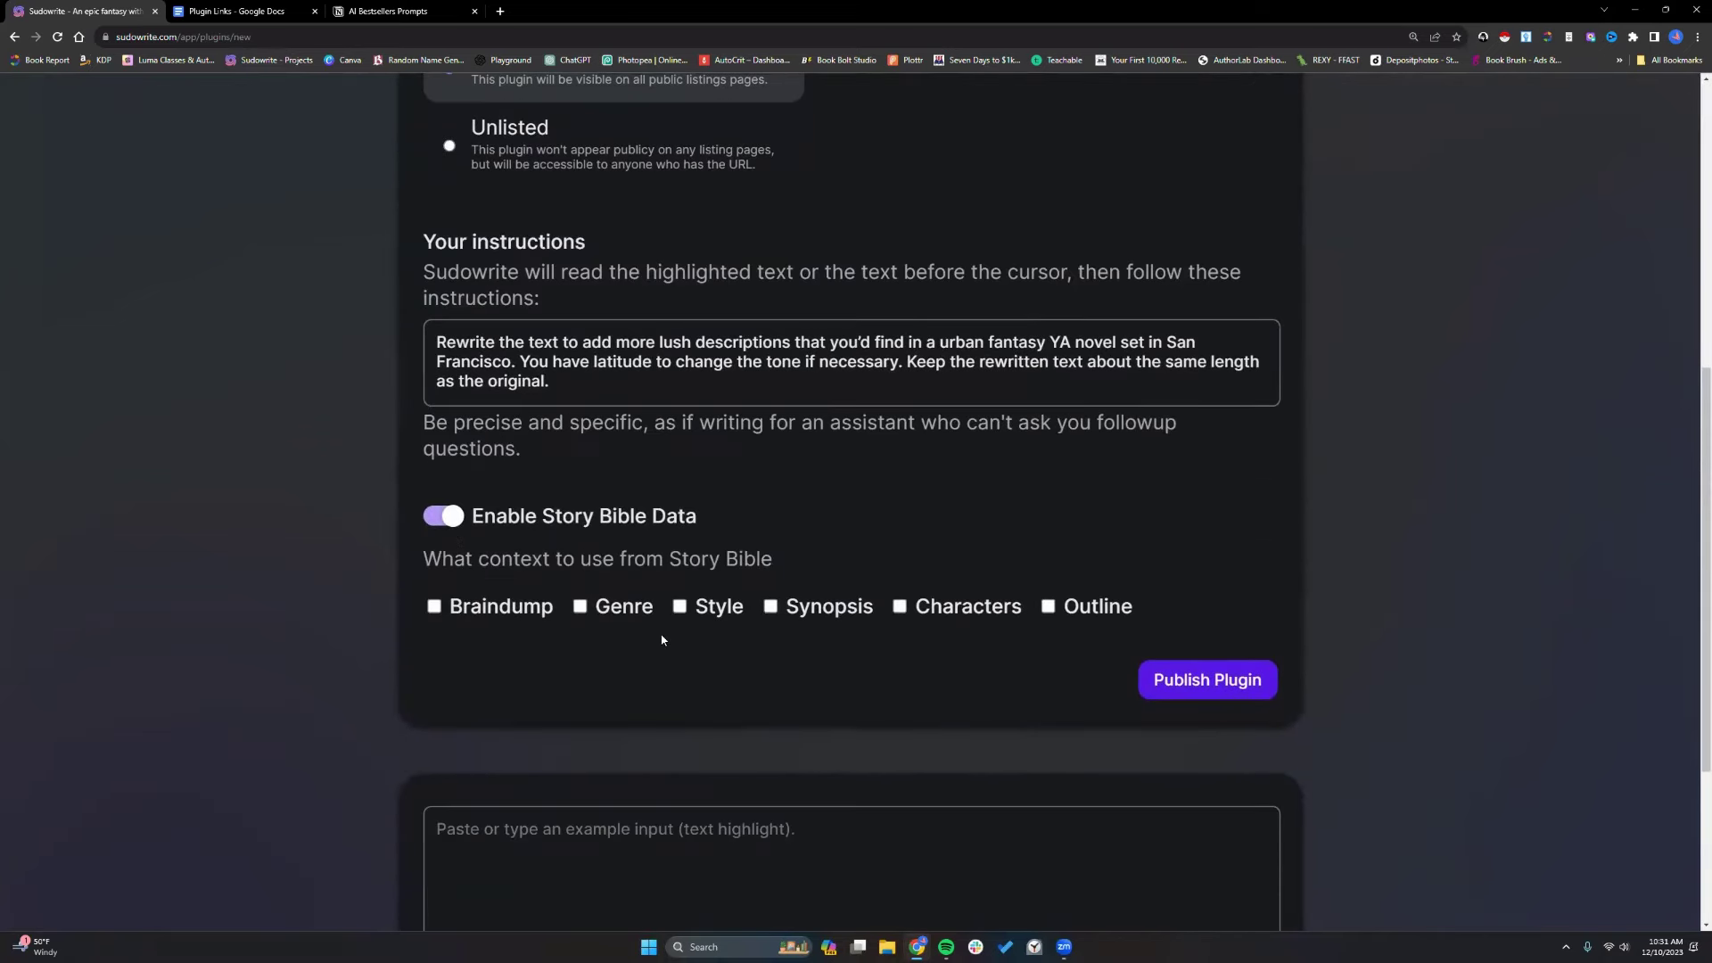
scroll(665, 639, "up", 3)
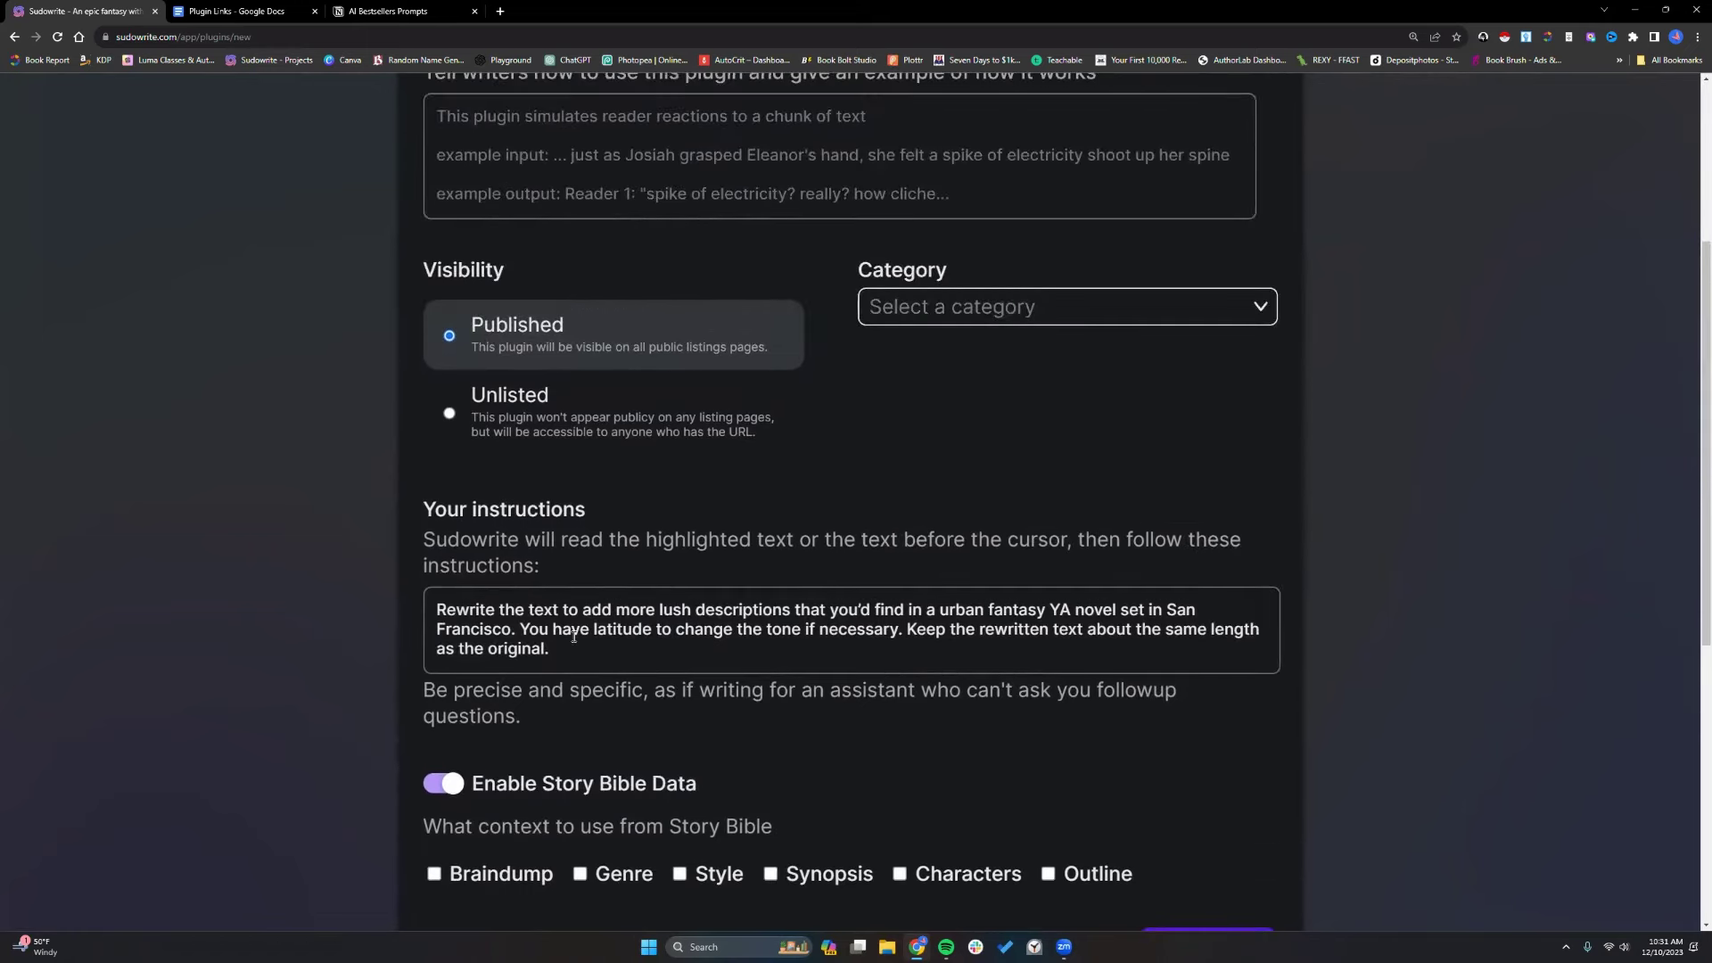
scroll(573, 636, "up", 3)
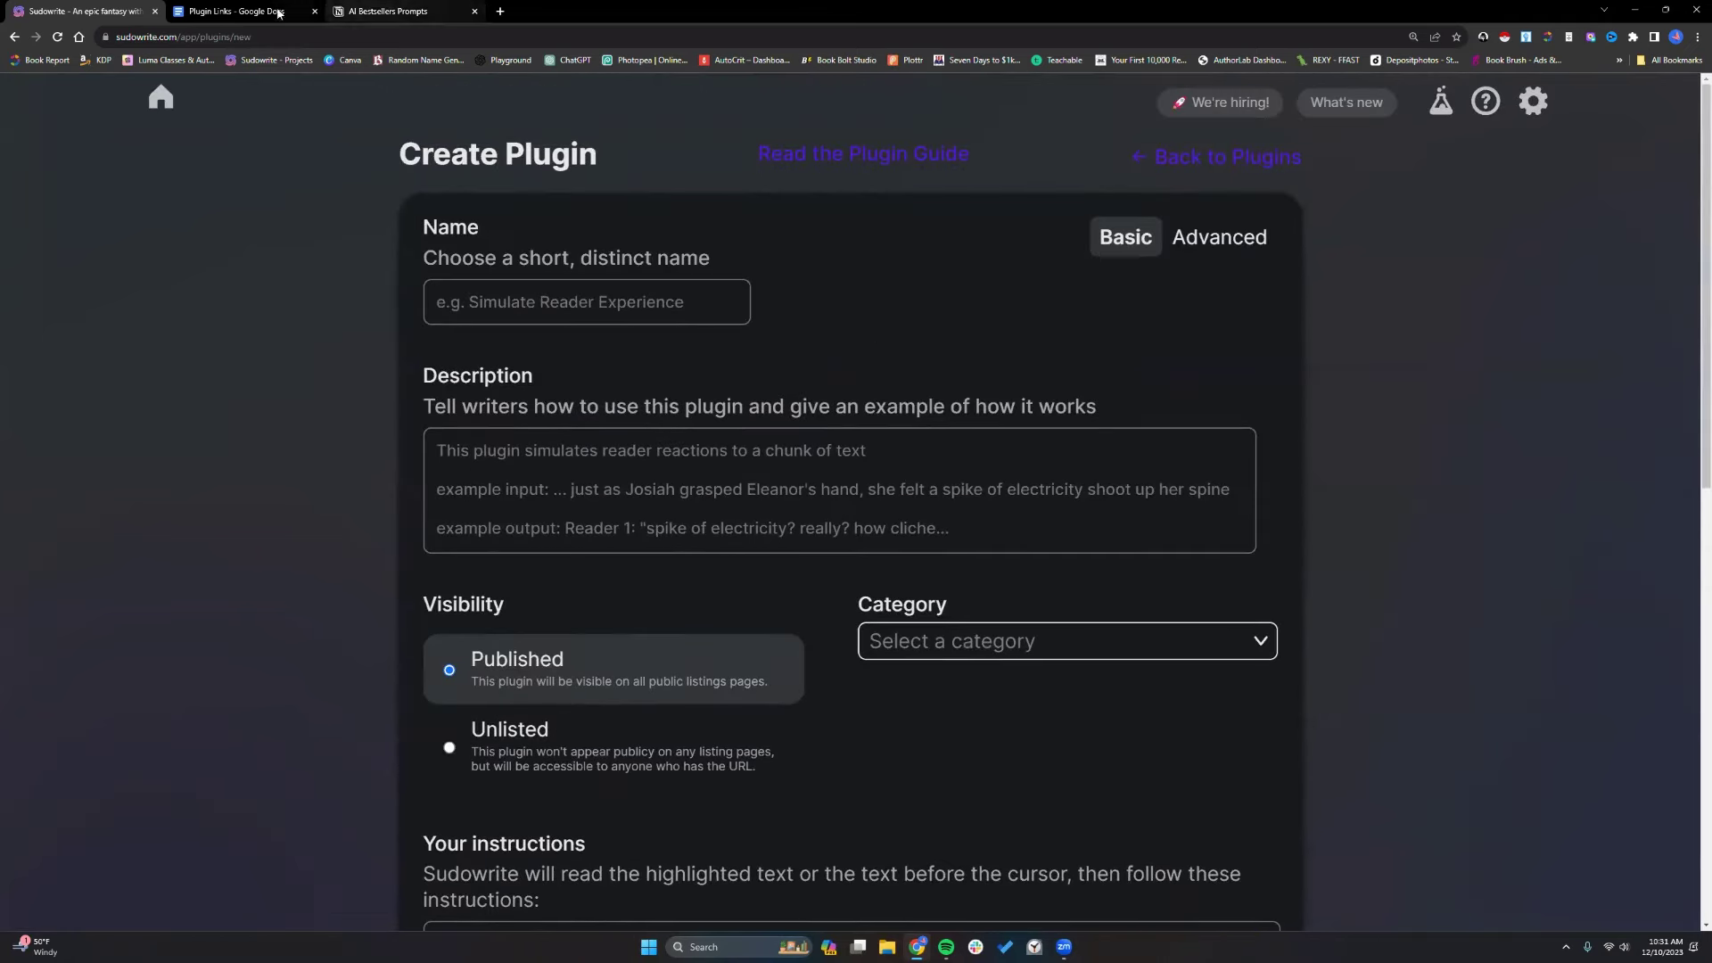
Switch to the AI Bestsellers Prompts page in Notion, select the Step 2 story premise prompt, and return to Sudowrite.
left_click(398, 11)
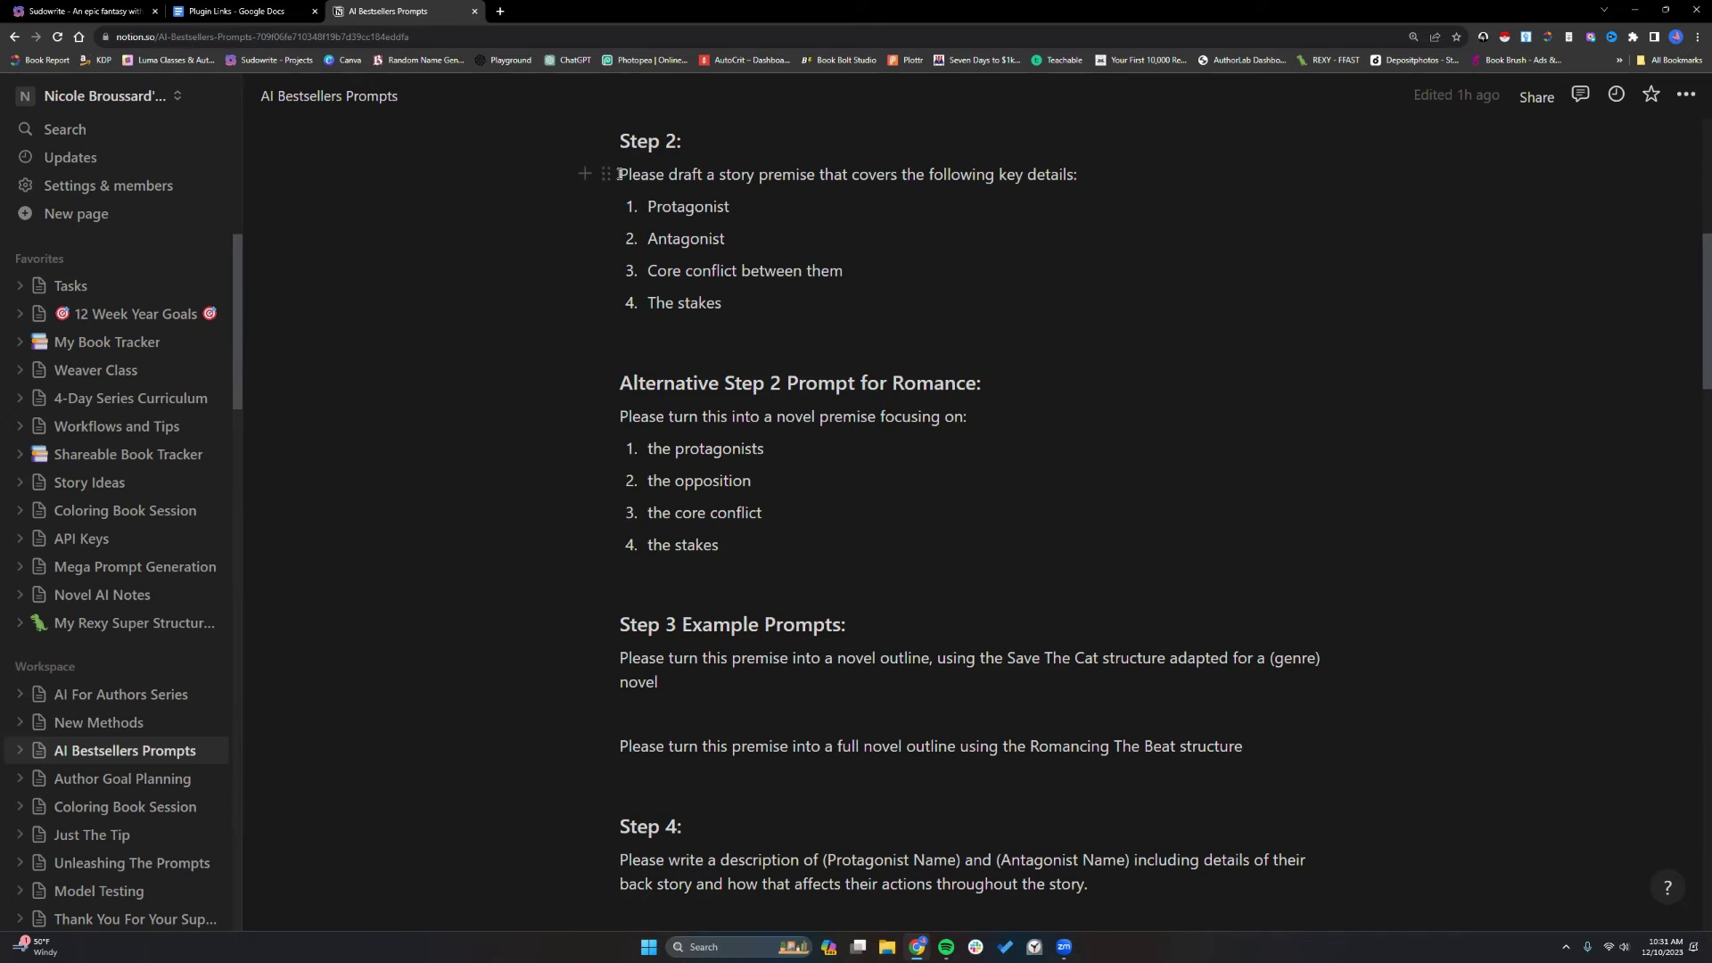
left_click_drag(620, 174, 758, 303)
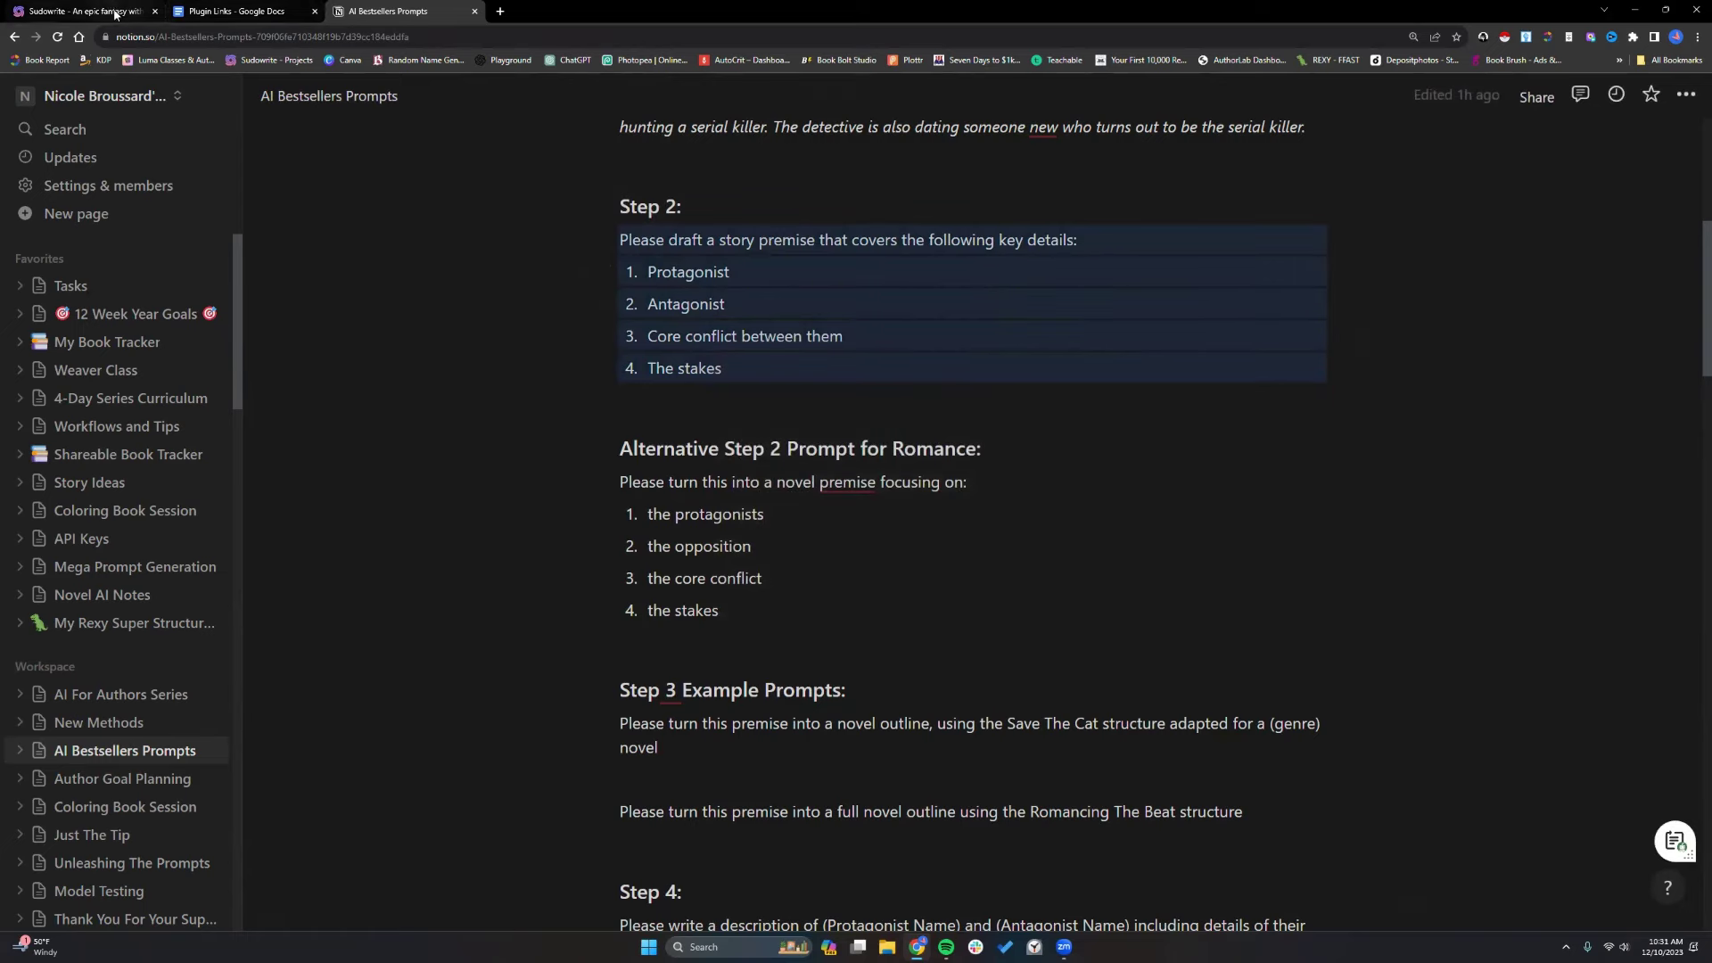
left_click(81, 11)
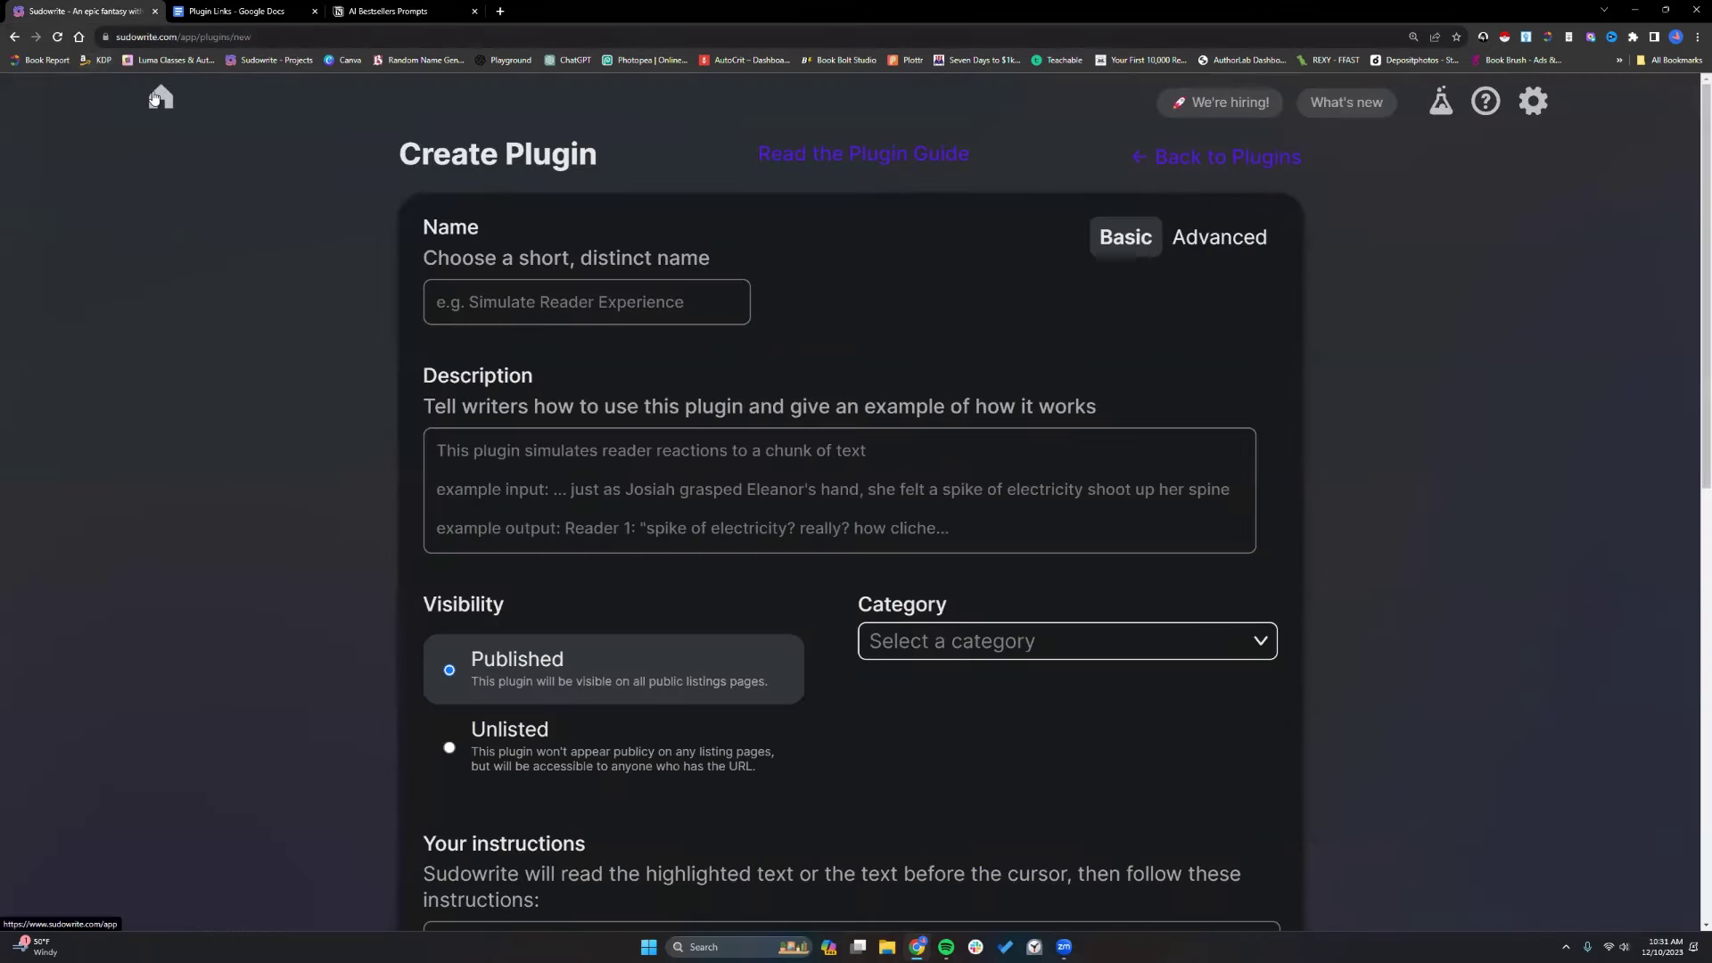
Leave the plugin form, open the fantasy project containing The Shattered Realm, and look over its text and Story Bible.
left_click(155, 96)
left_click(320, 164)
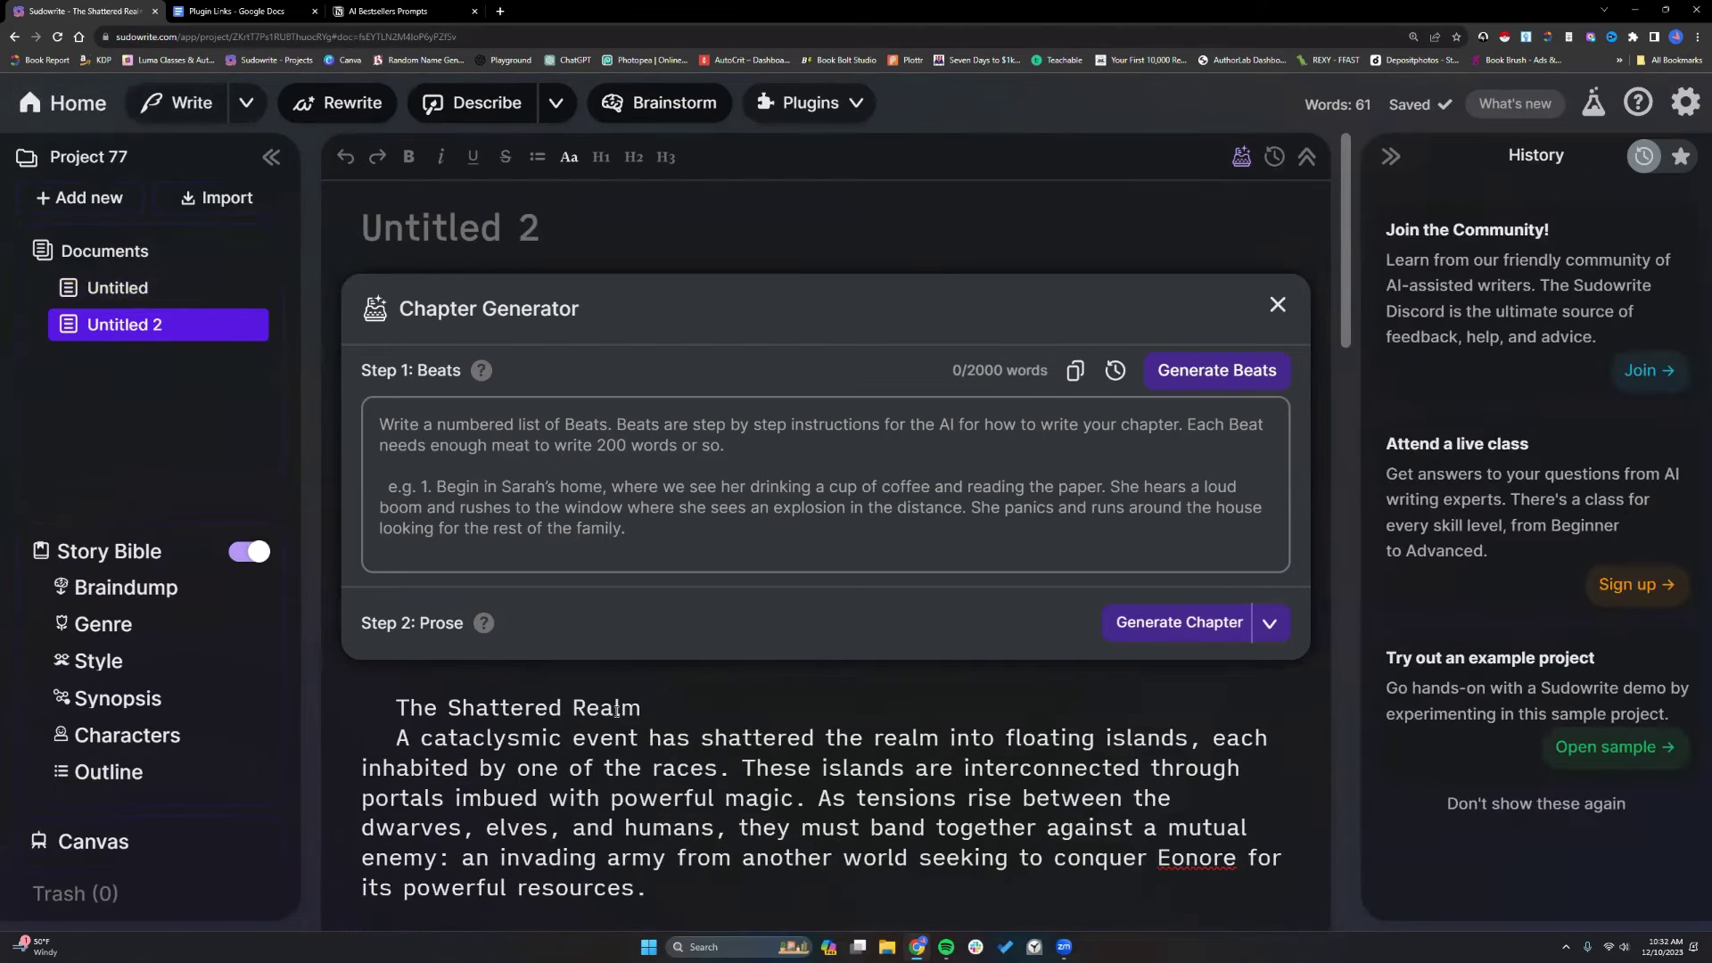
scroll(610, 709, "down", 5)
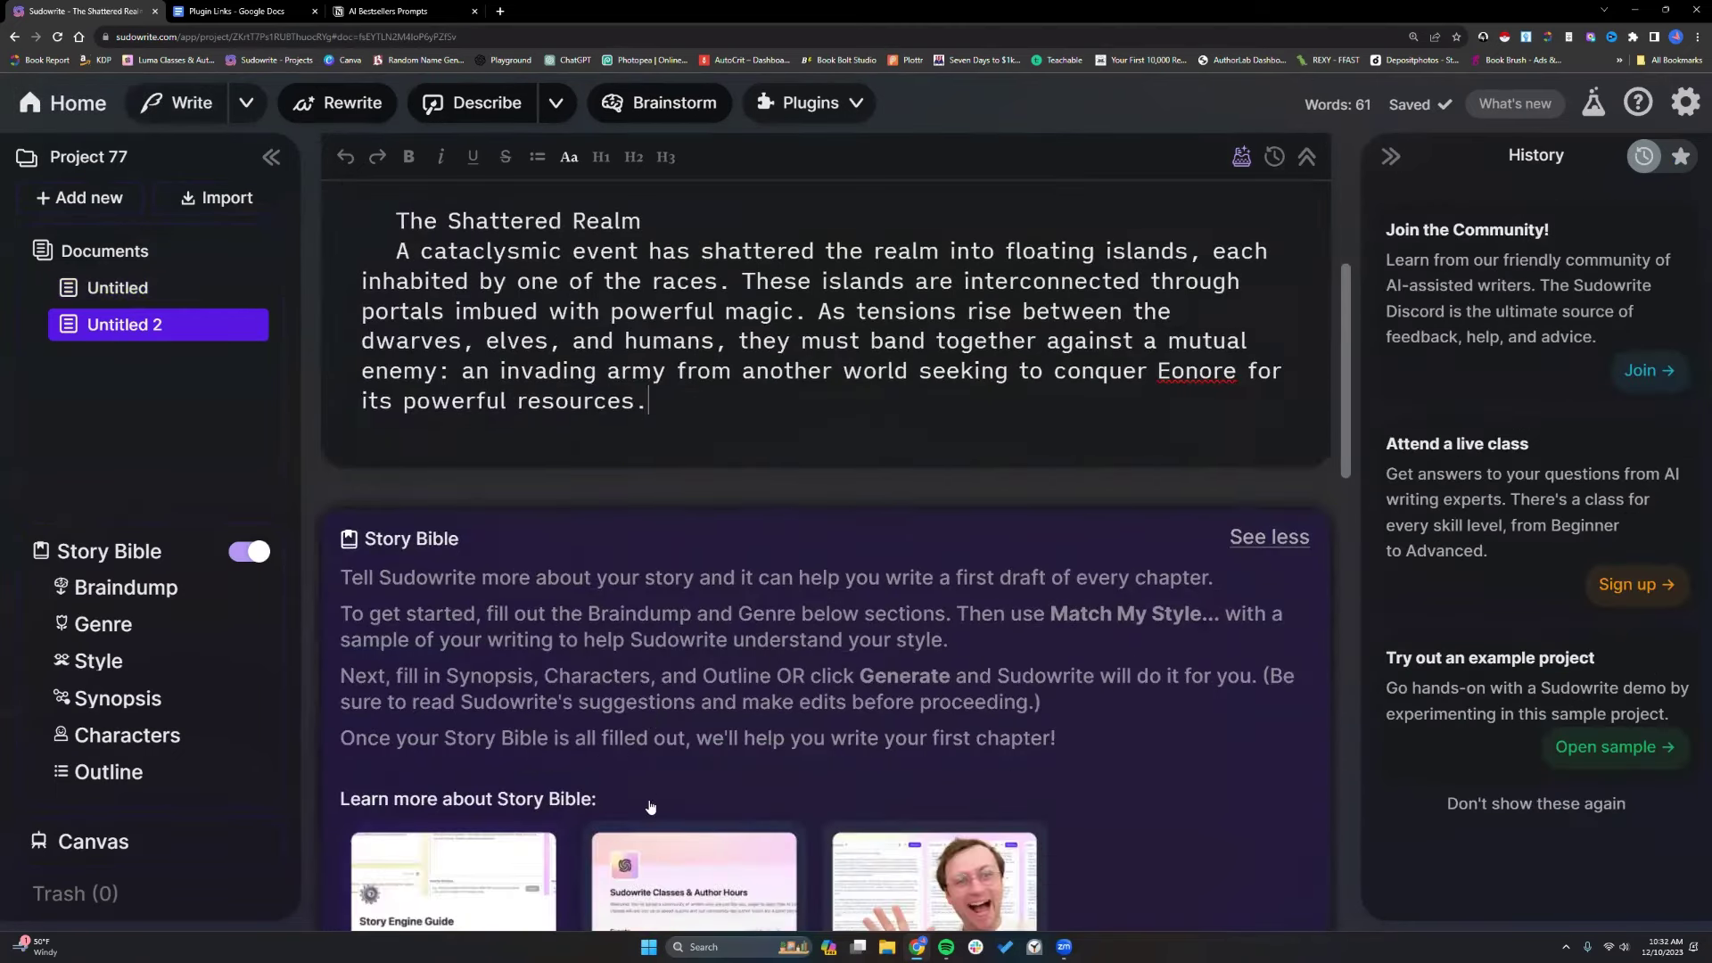
scroll(643, 768, "down", 3)
scroll(589, 511, "up", 3)
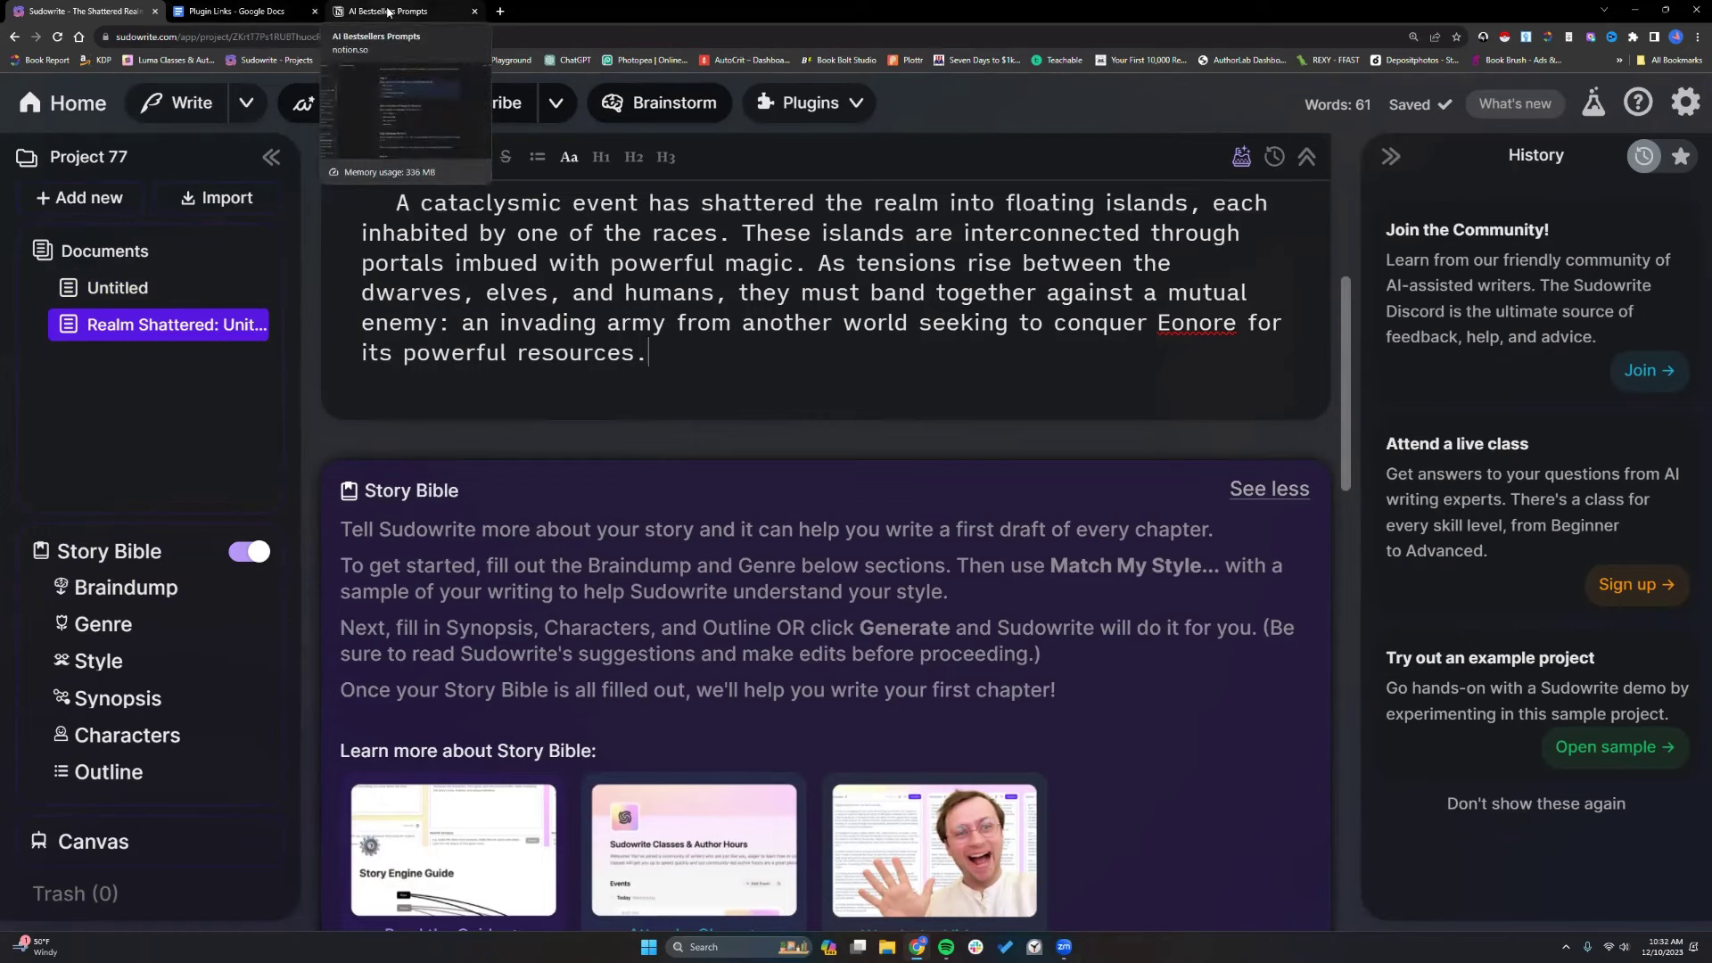
Switch to the Notion prompts page and paste The Shattered Realm concept on its own lines above the Step 2 heading.
left_click(388, 11)
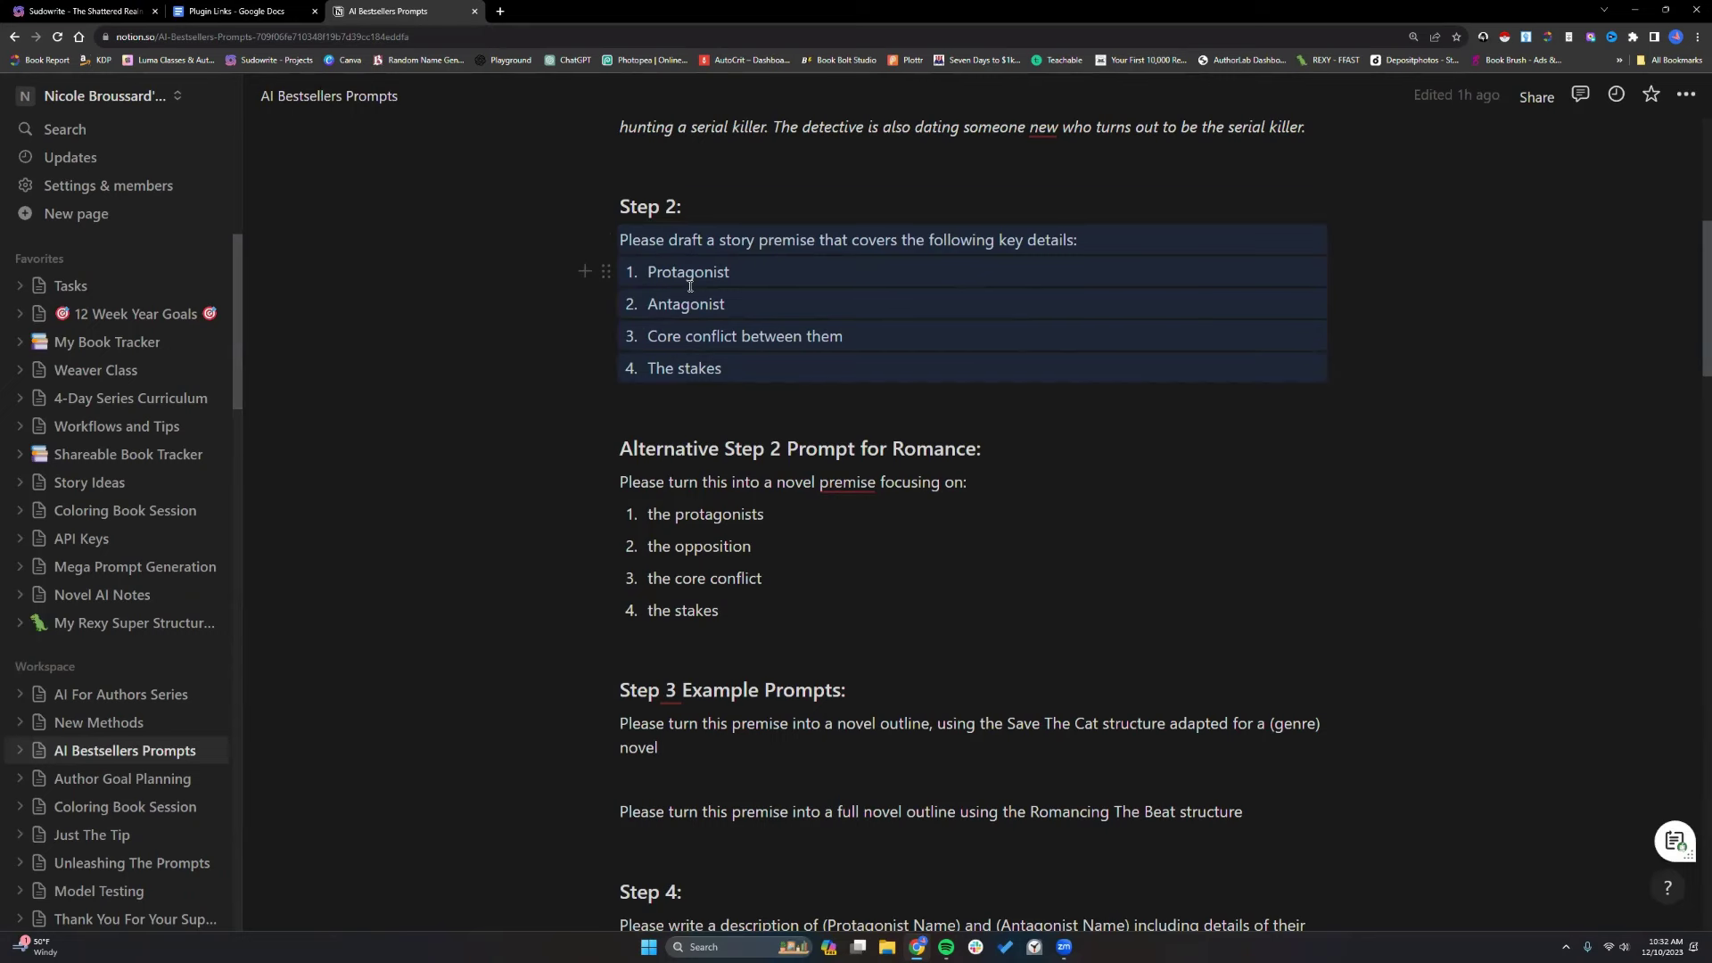
left_click(672, 198)
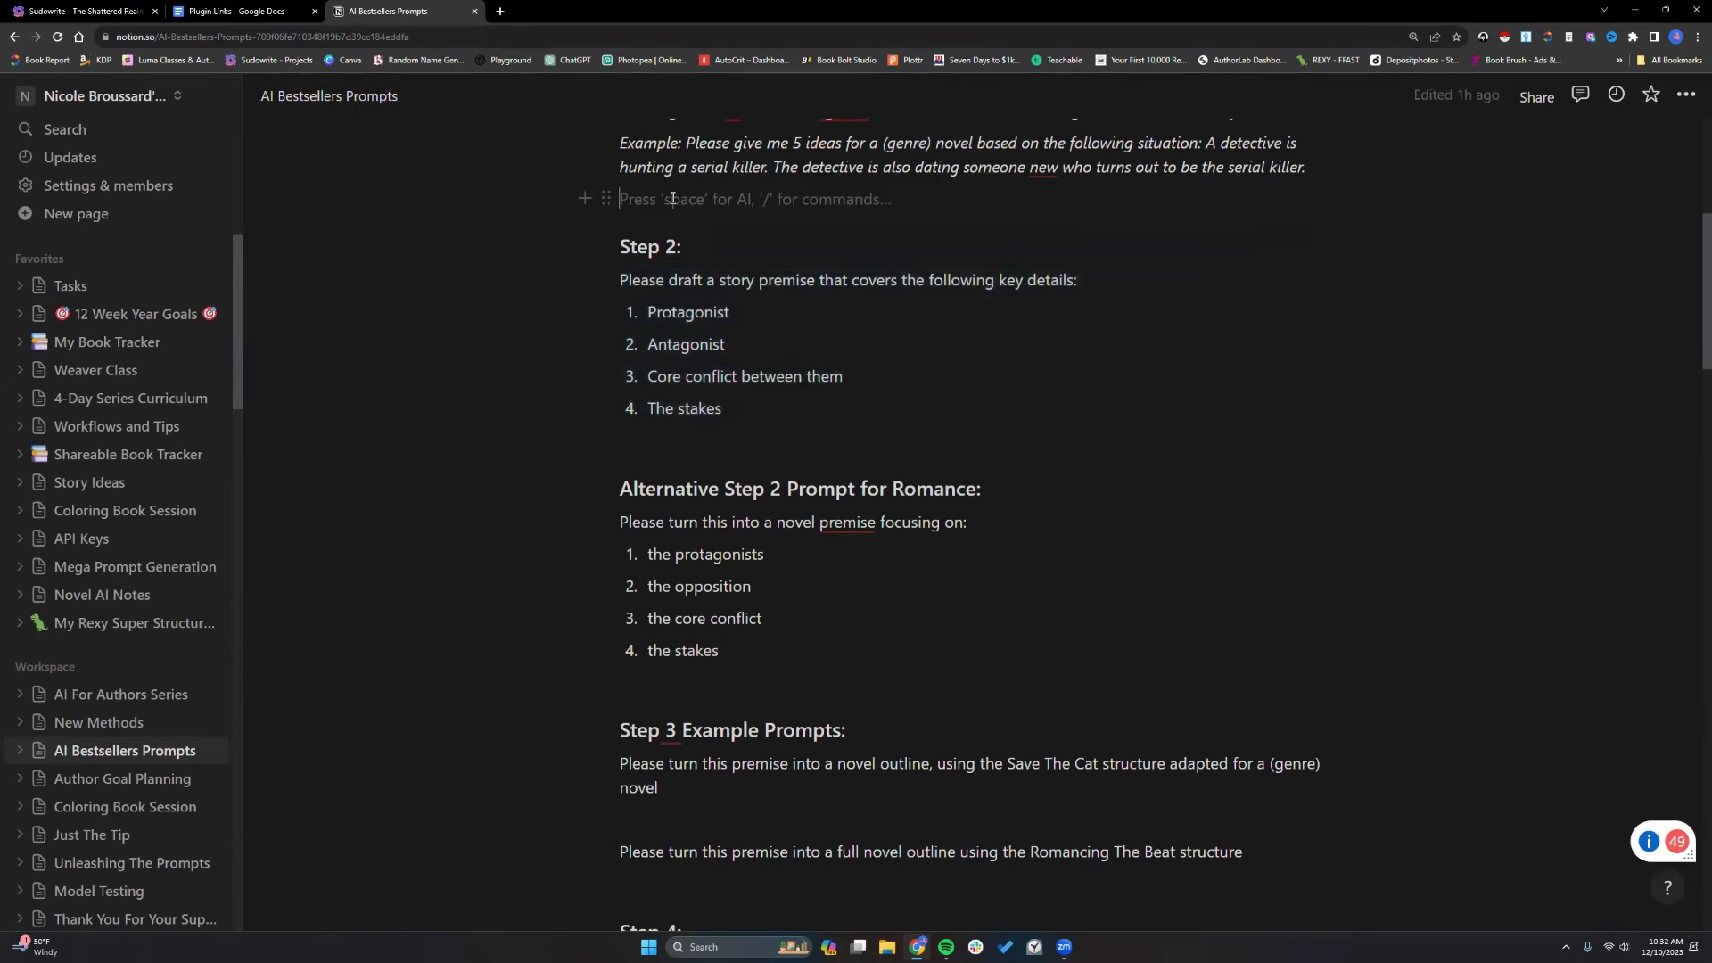
key("Return")
key("Return")
right_click(675, 264)
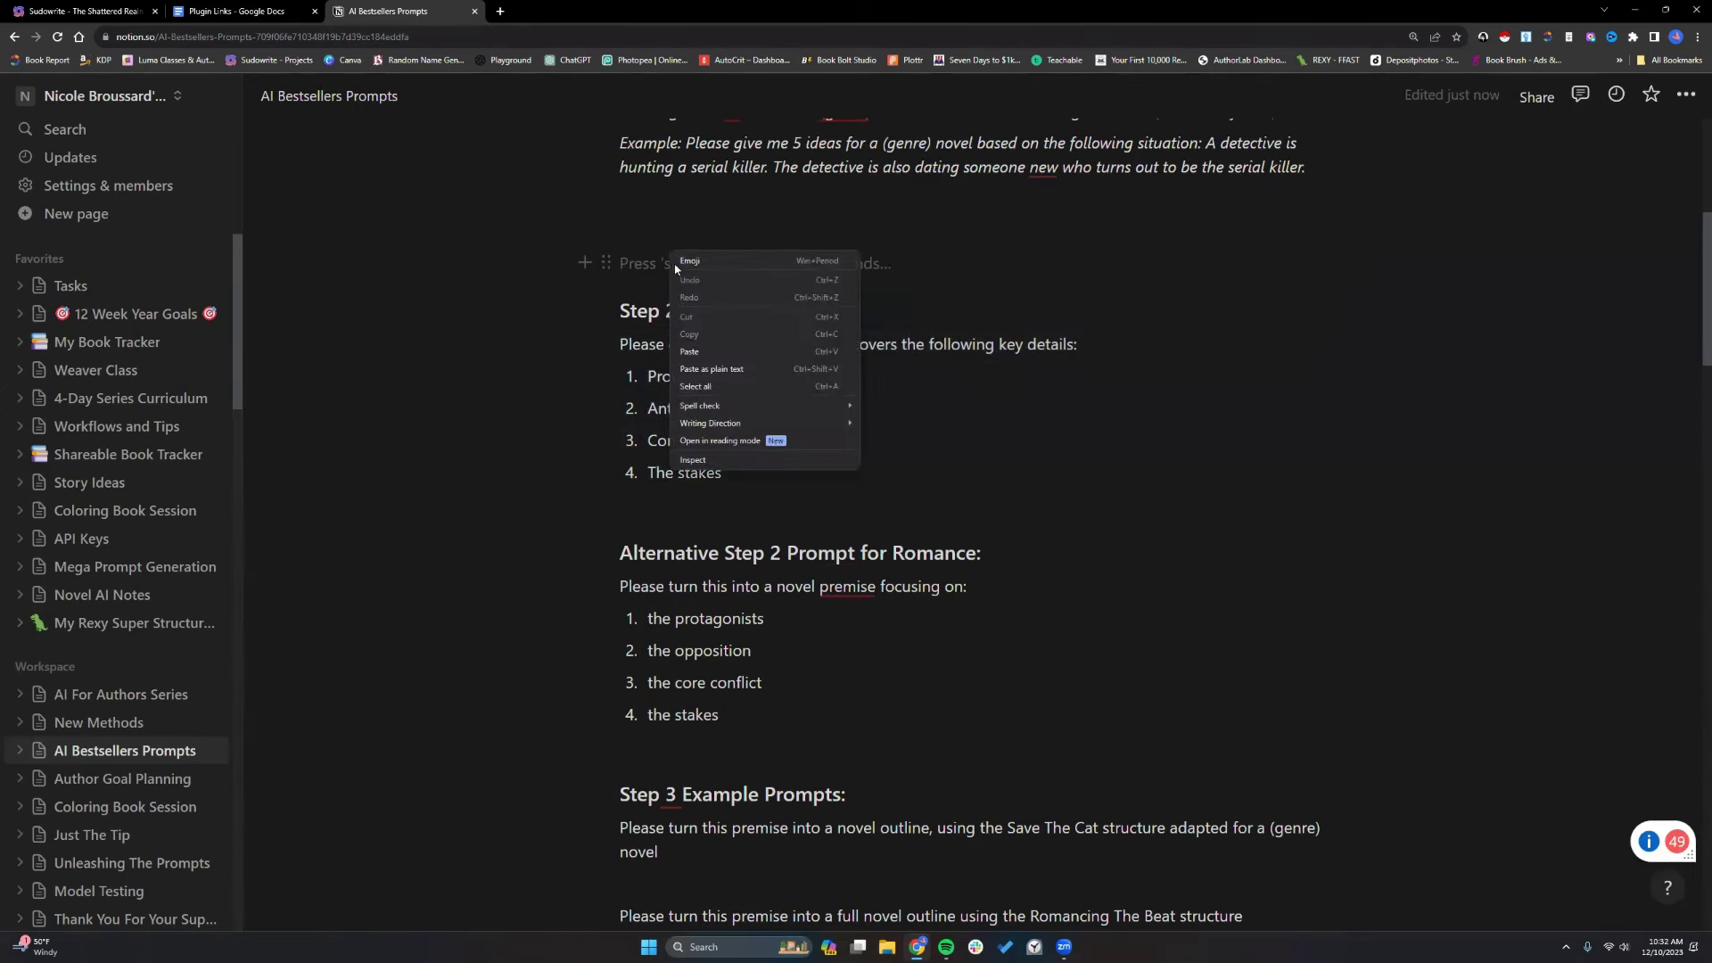
left_click(691, 350)
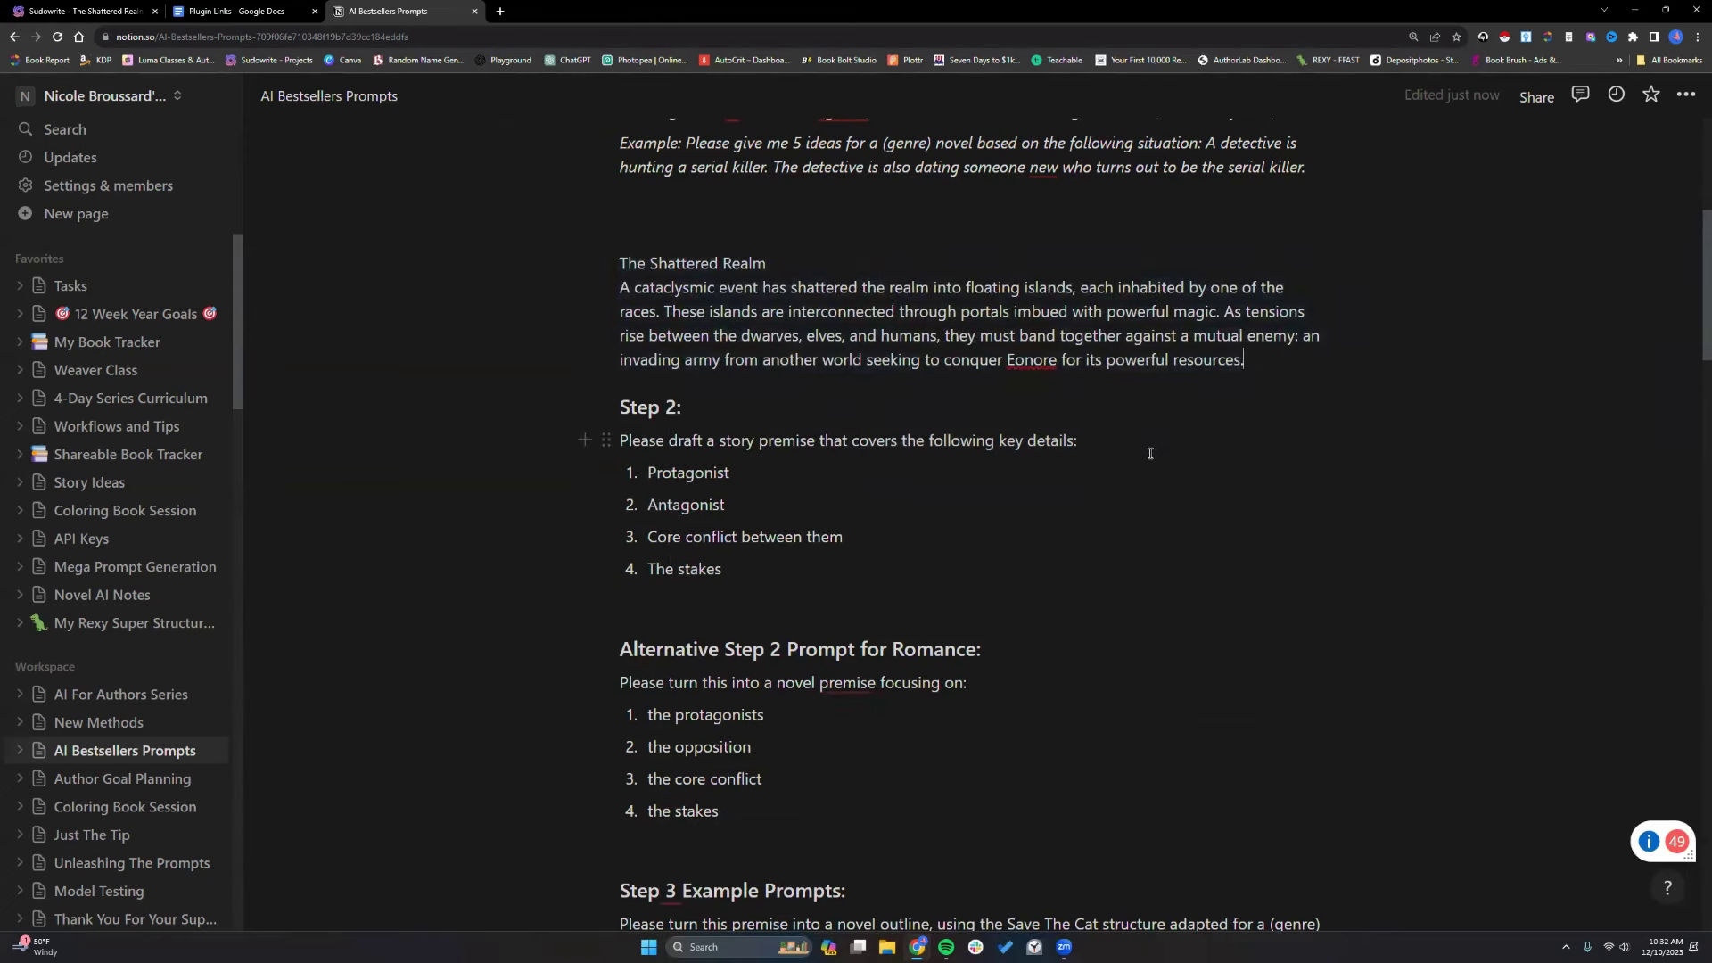
key("Return")
scroll(843, 387, "down", 2)
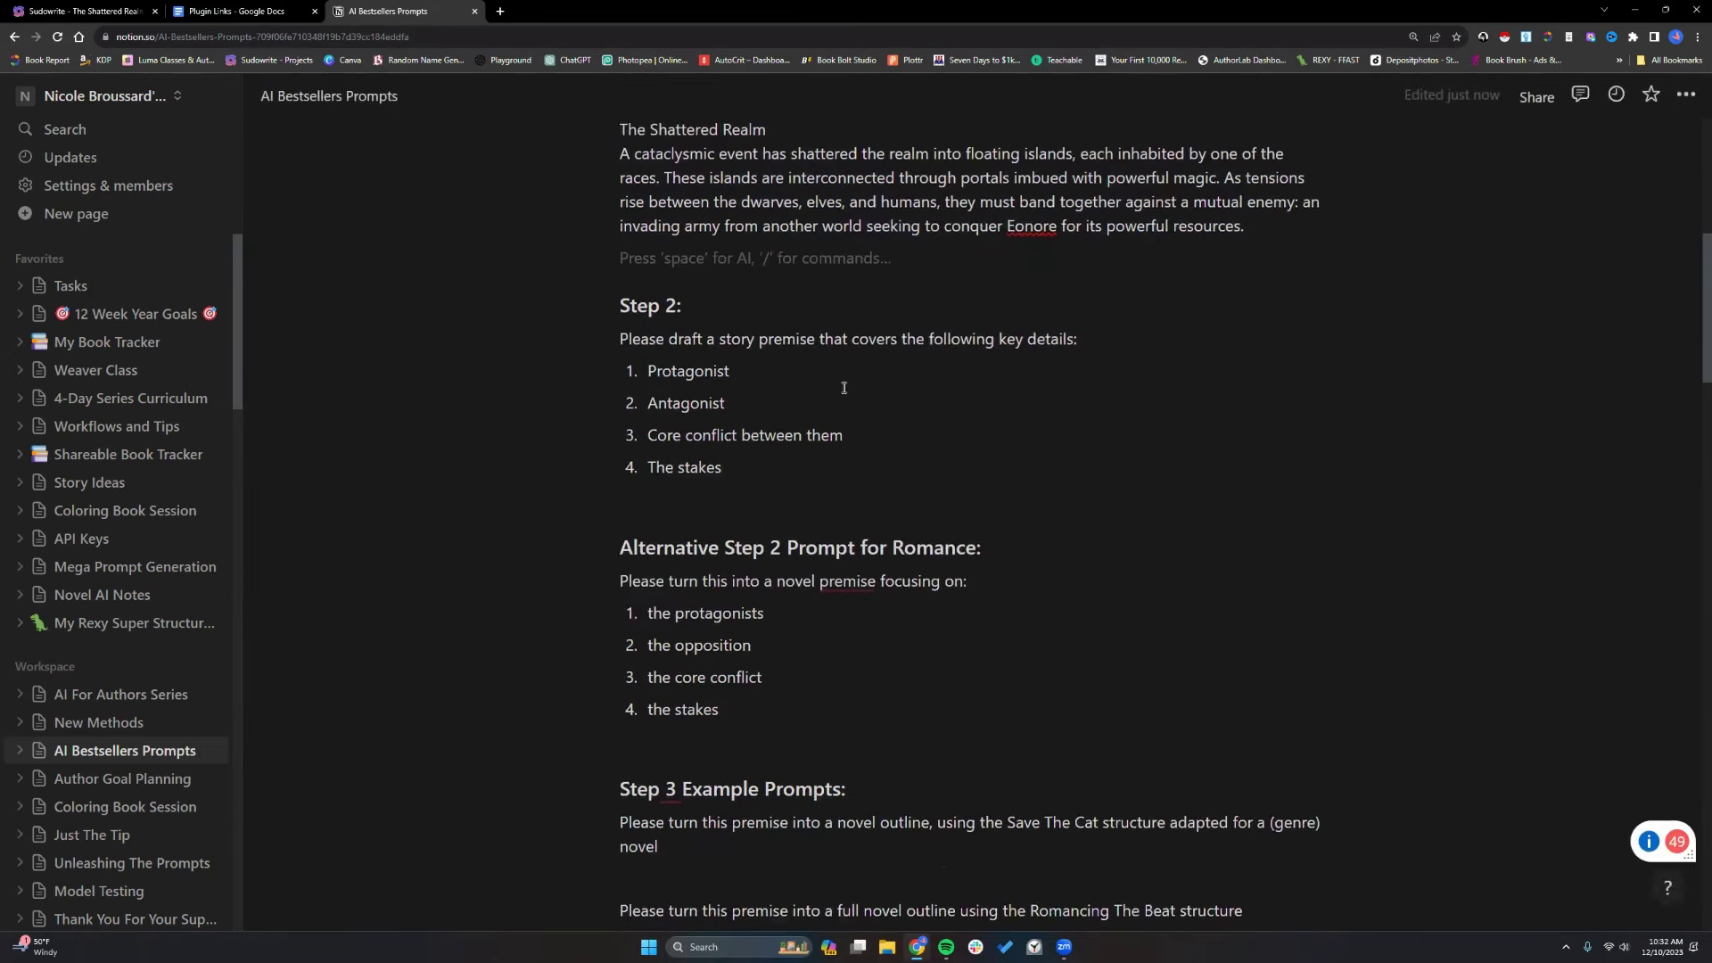
Return to Sudowrite and replace the new plugin's sample instructions with the Step 2 prompt for drafting a story premise.
key("ctrl+1")
left_click_drag(437, 609, 573, 651)
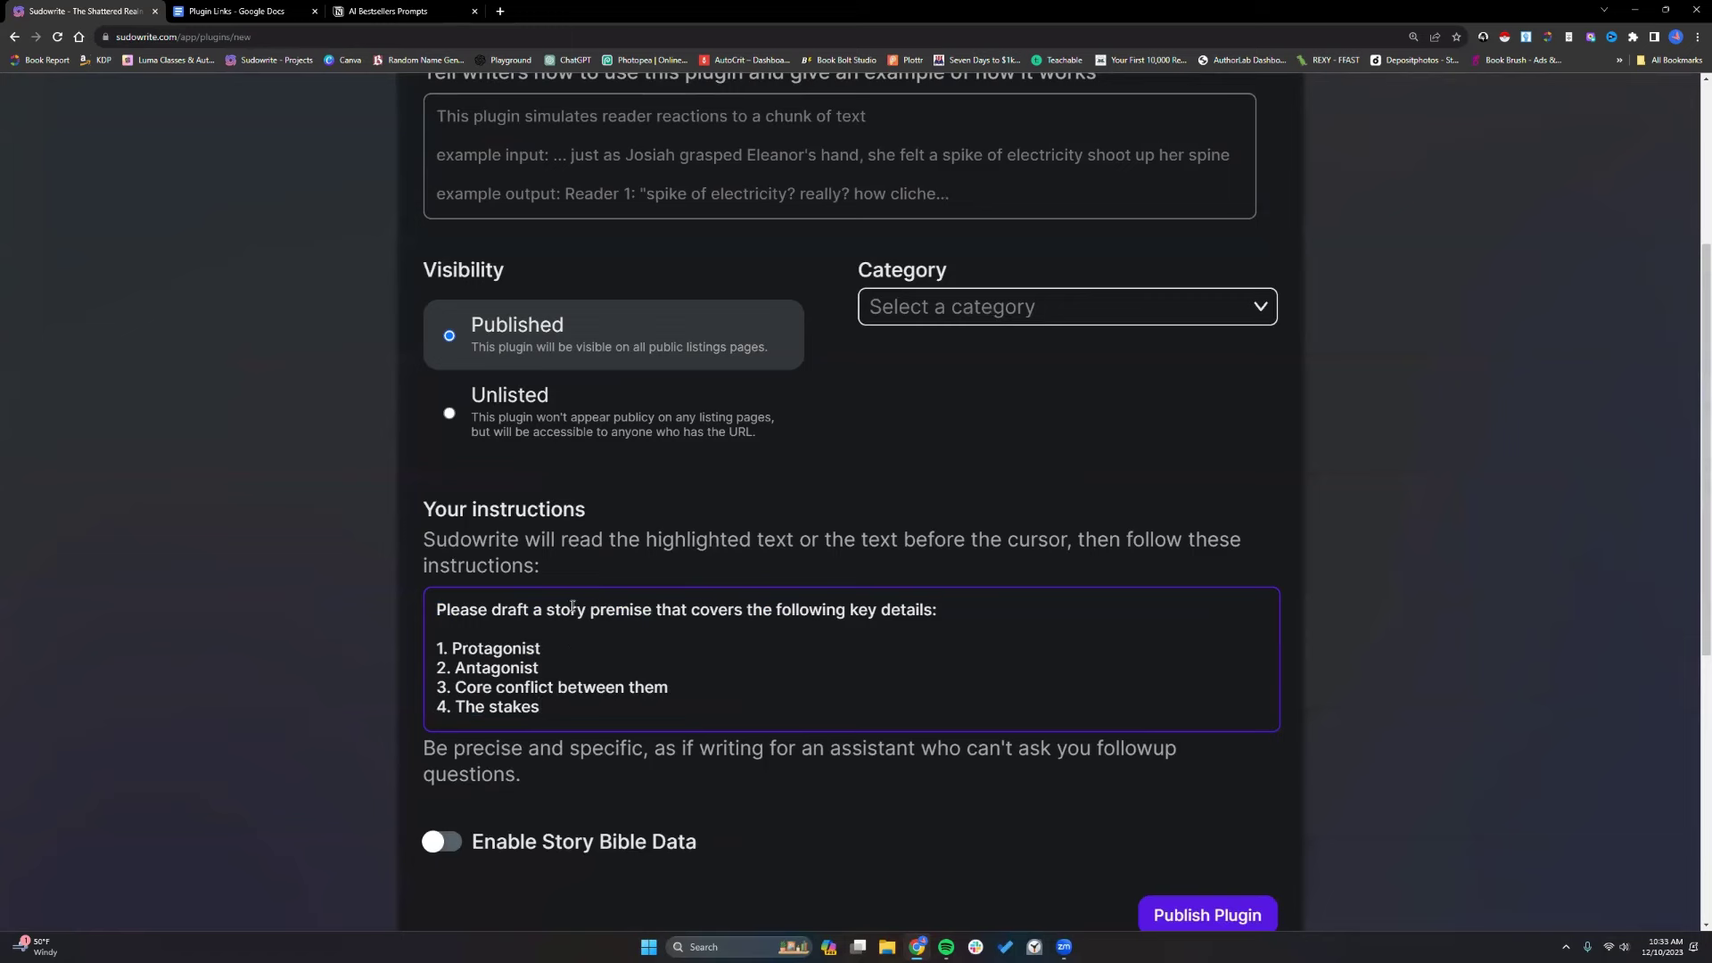
Name the new plugin "Premise Builder".
scroll(561, 596, "up", 4)
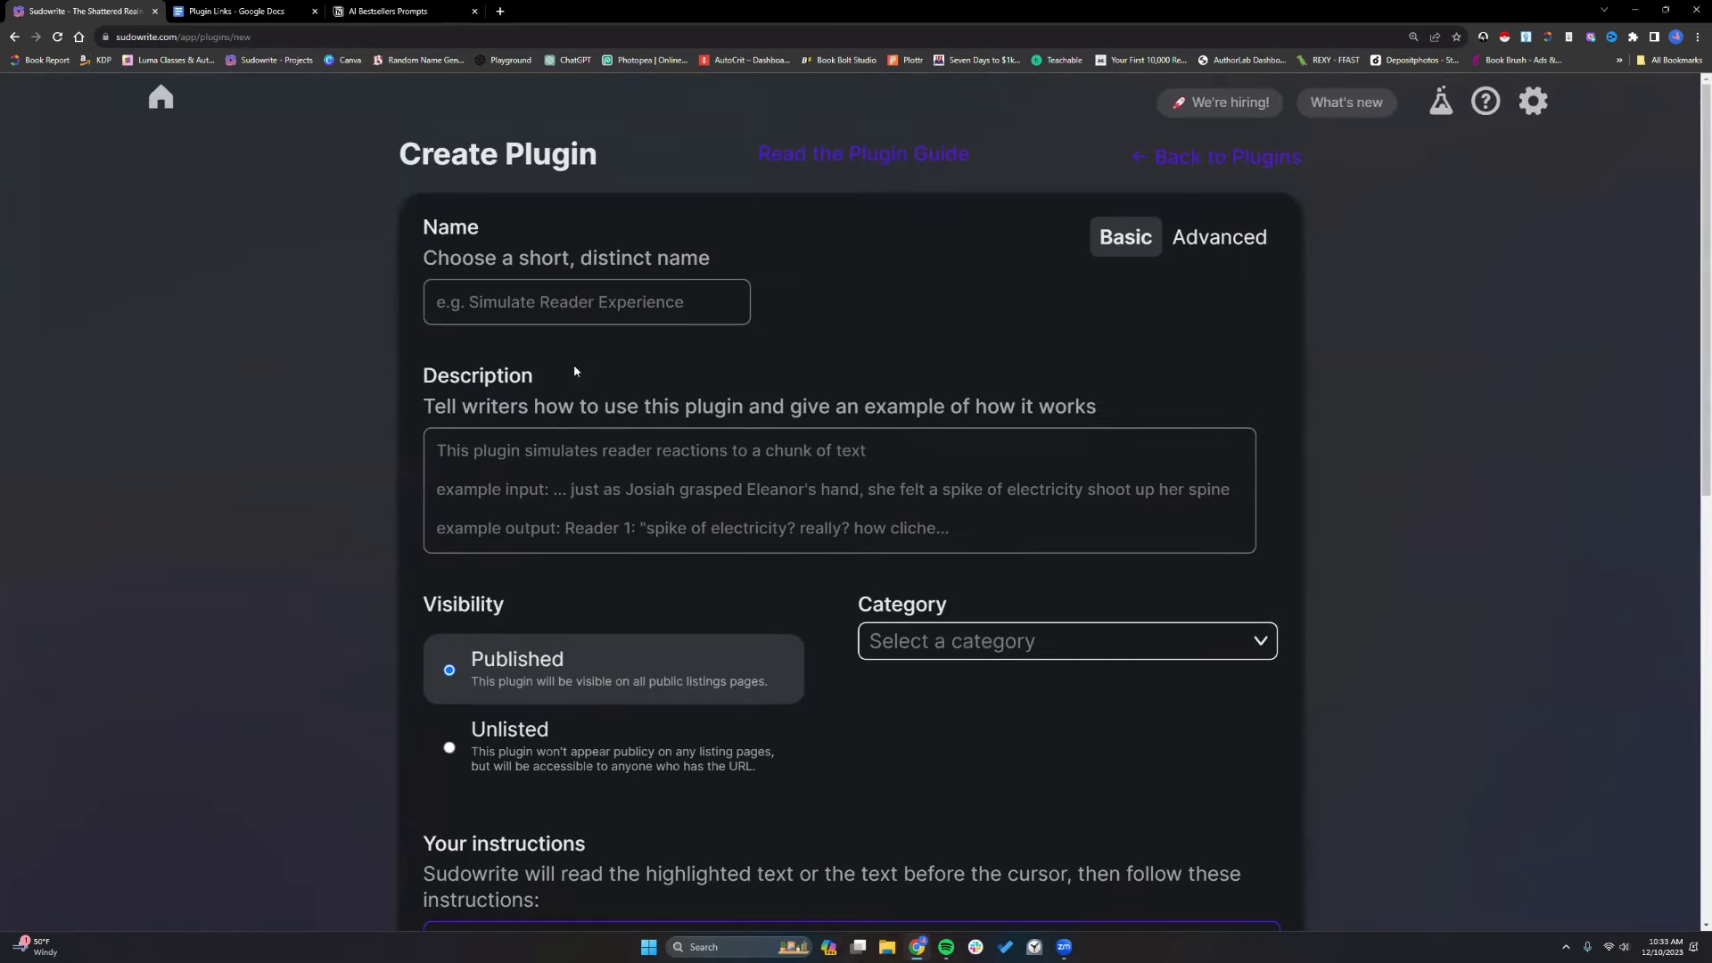
scroll(660, 540, "down", 2)
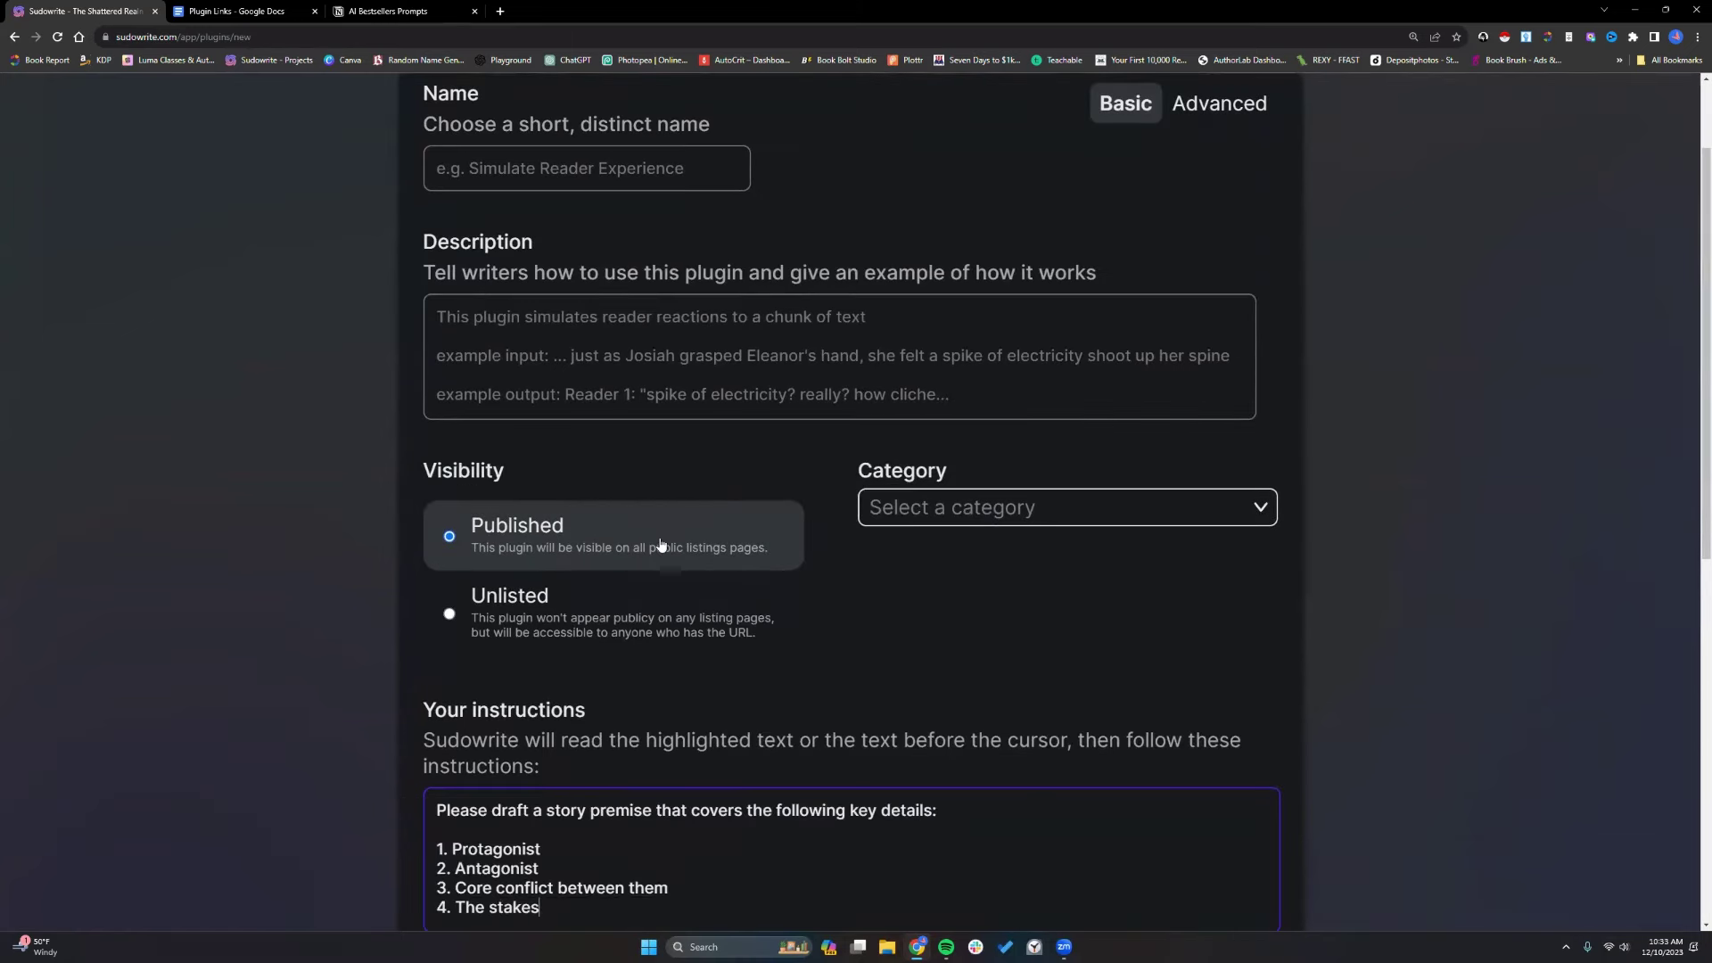
scroll(660, 546, "up", 3)
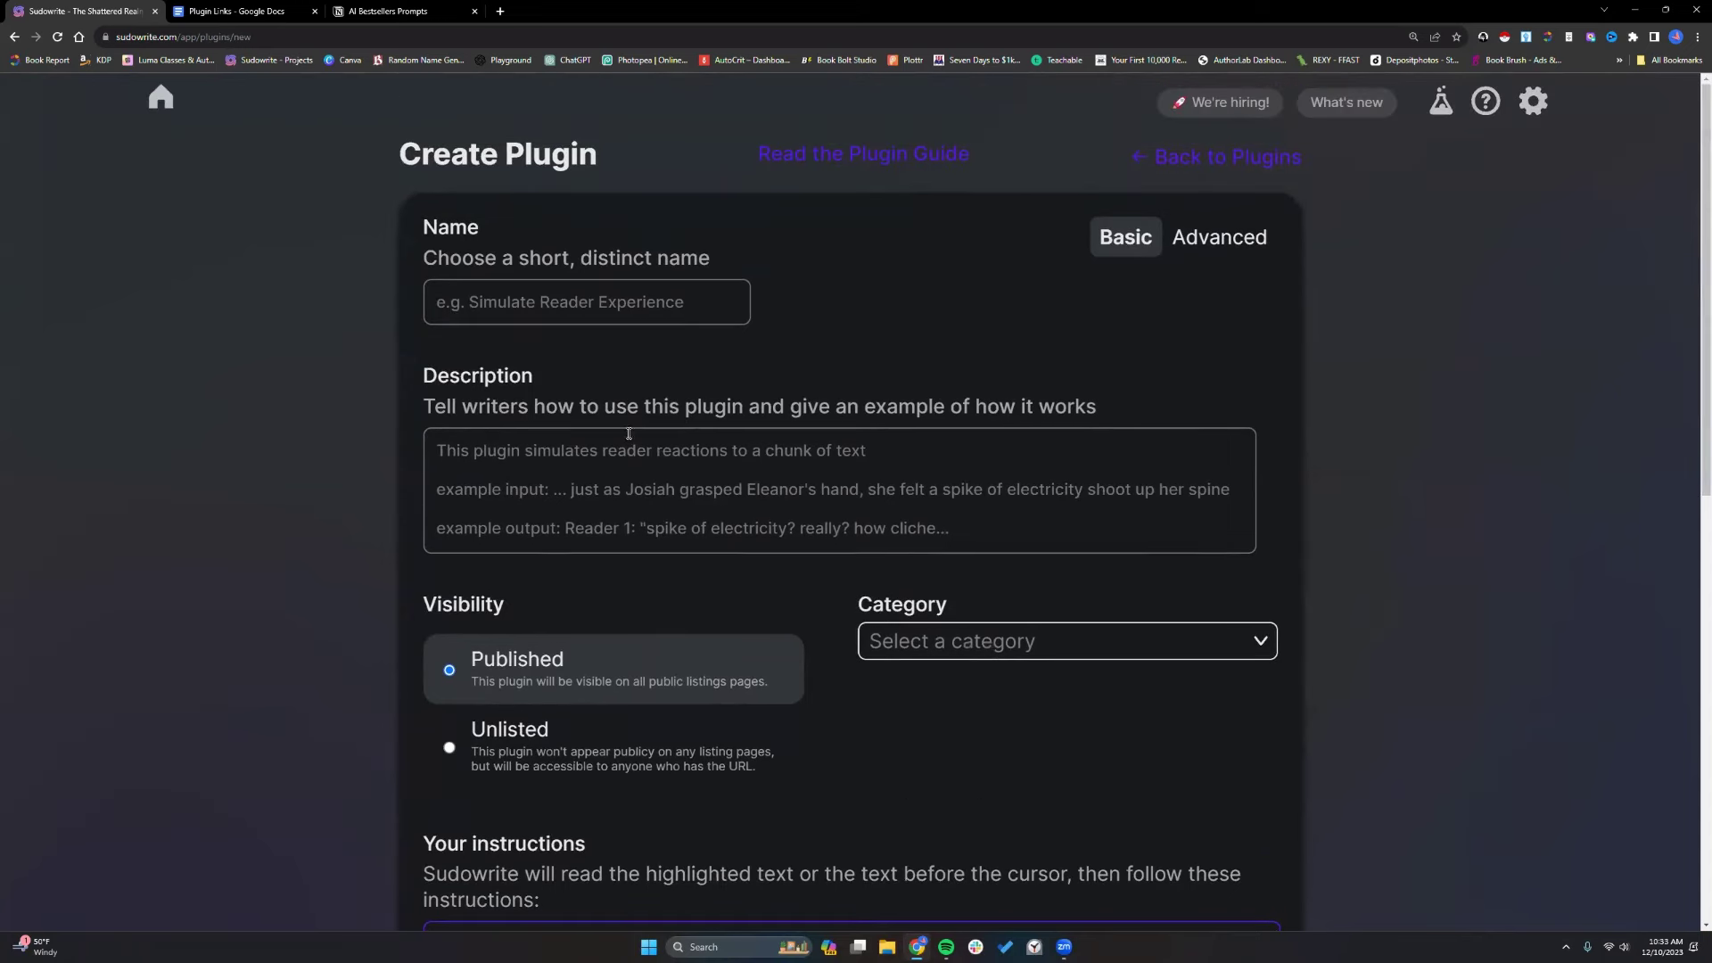
left_click(612, 302)
type("Pre")
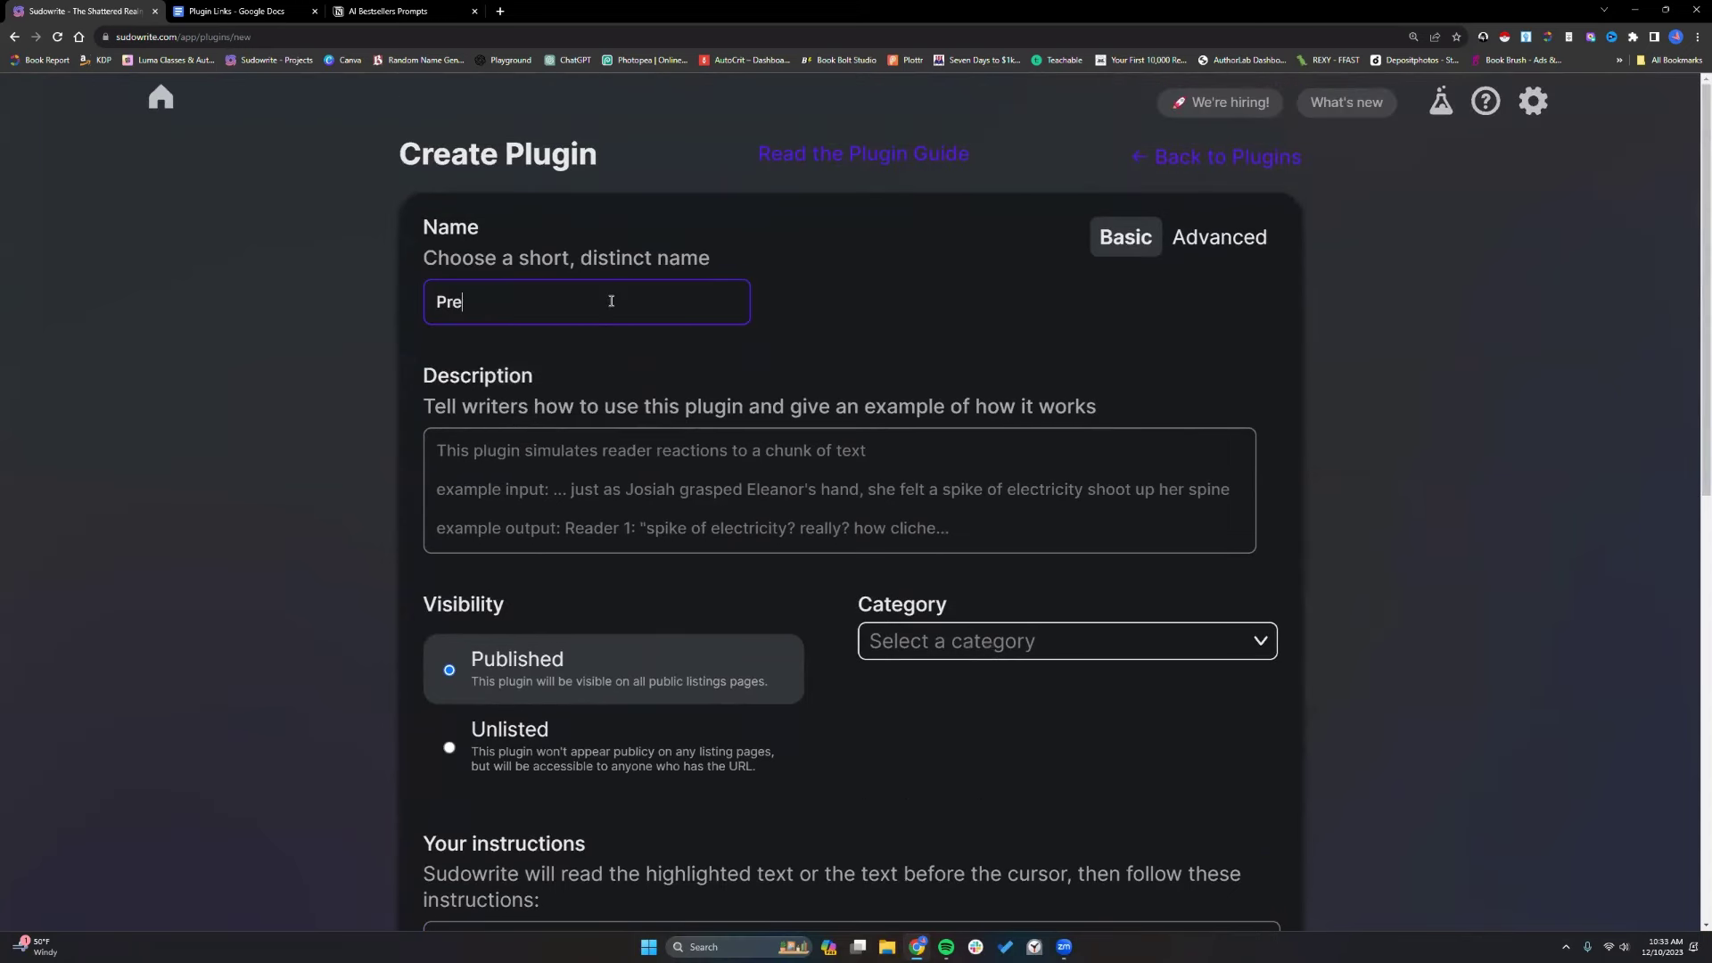
type("mise Builder")
Enter the description "This plugin drafts your story premise to show the protagonist, antagonist, core conflict and stakes." and choose the Narrative & Plot category.
left_click(592, 446)
type("This plug")
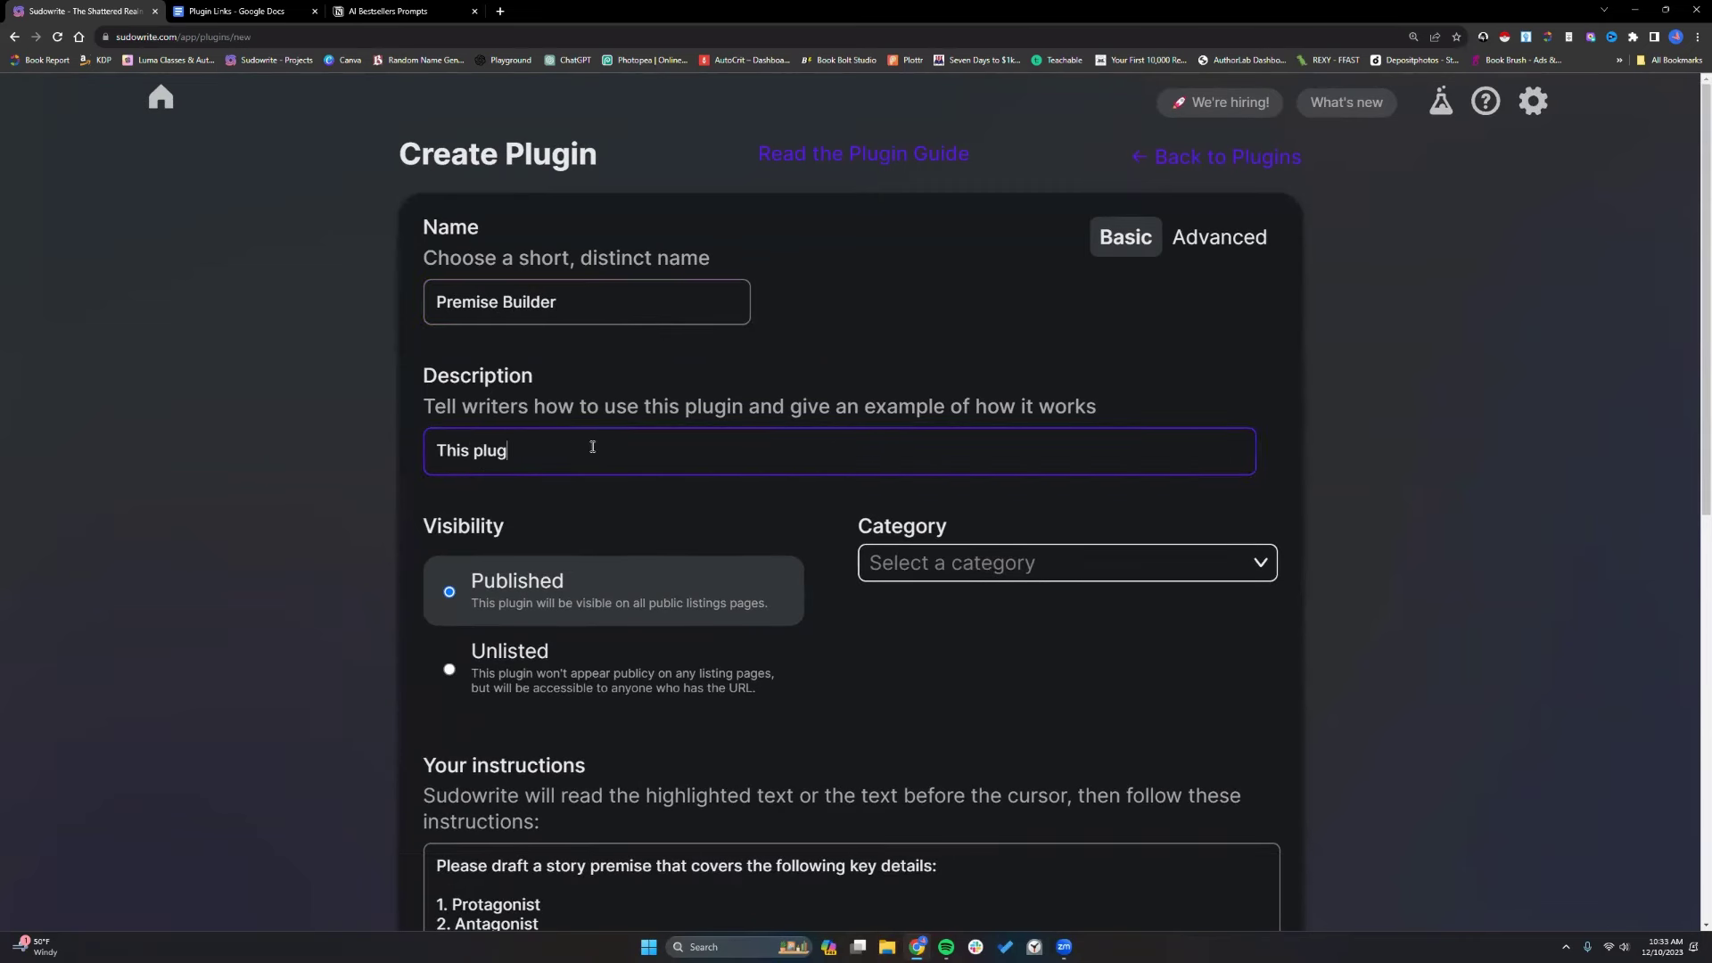
type("in")
scroll(573, 584, "down", 1)
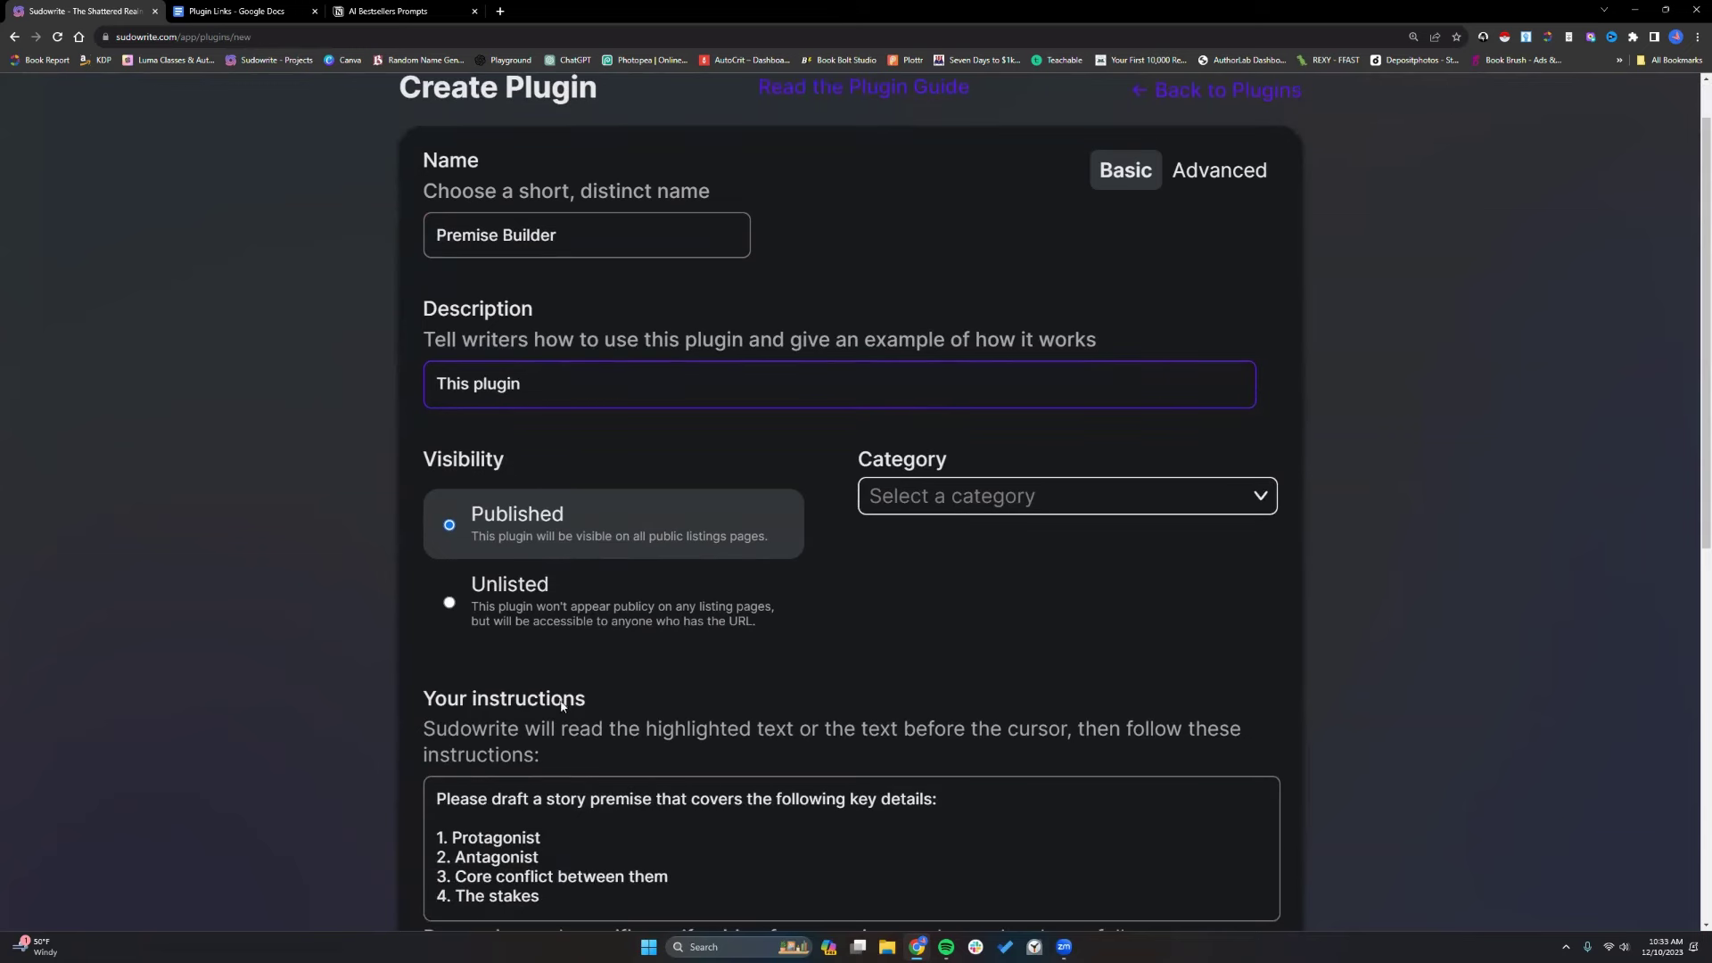
scroll(560, 600, "down", 1)
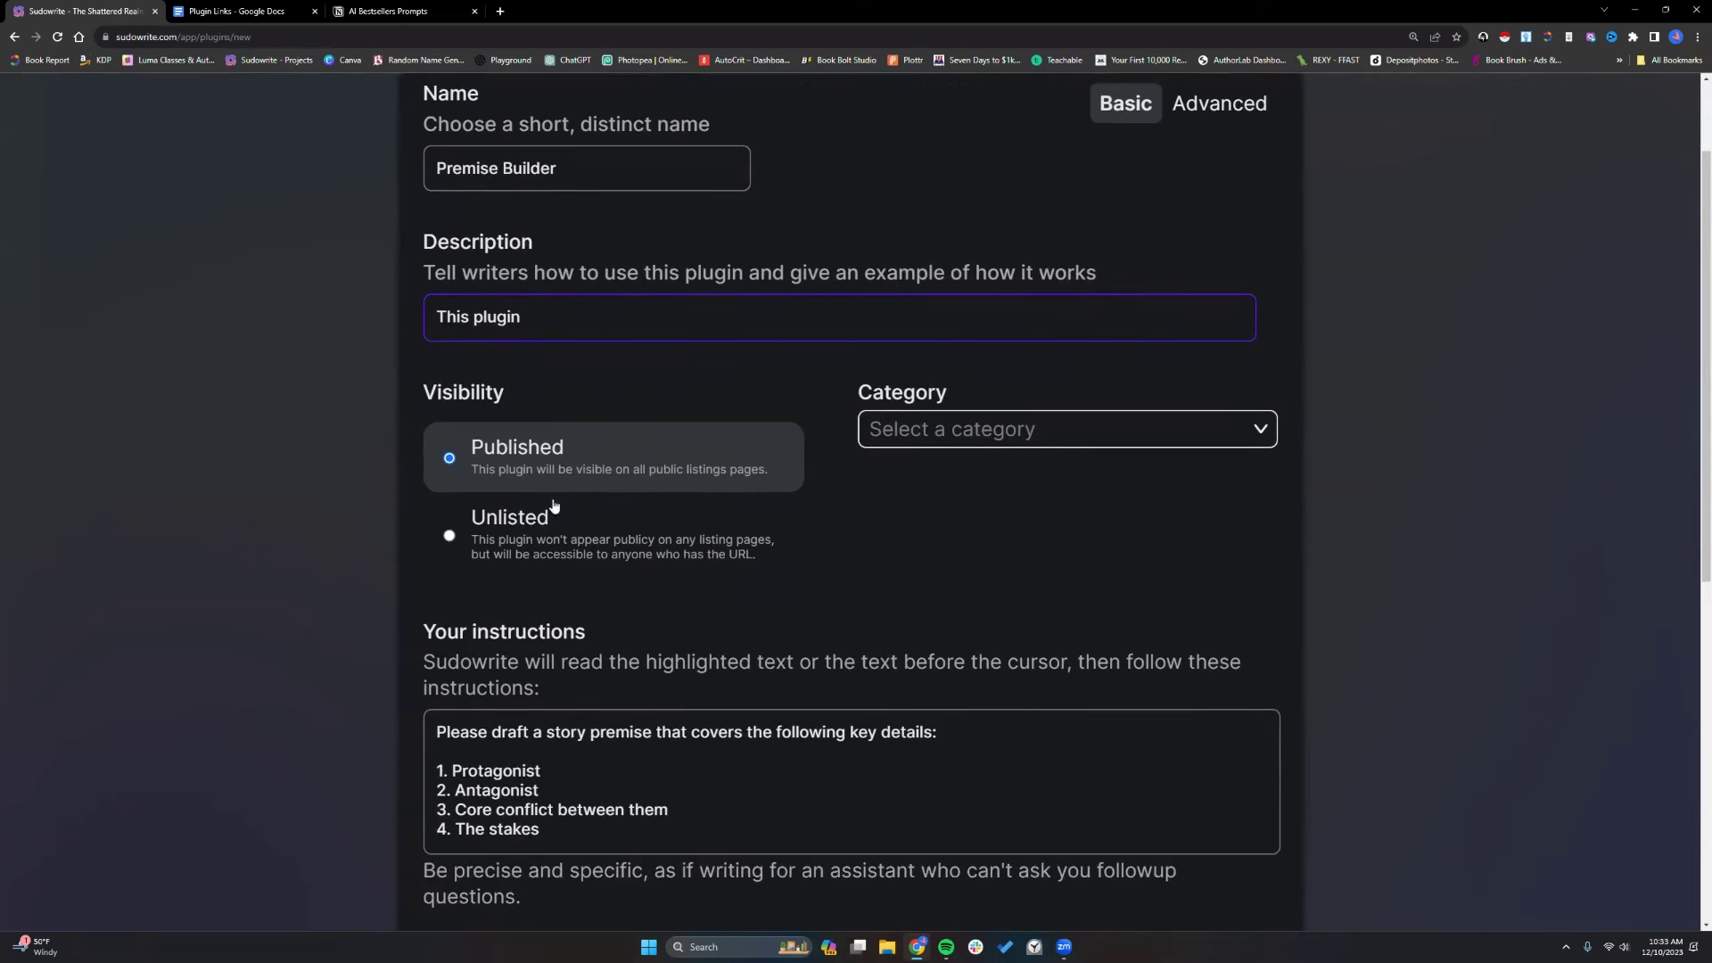
type("drafts your story premise to show the protagonist, antagonist, core conflict and stakes.")
left_click(1125, 437)
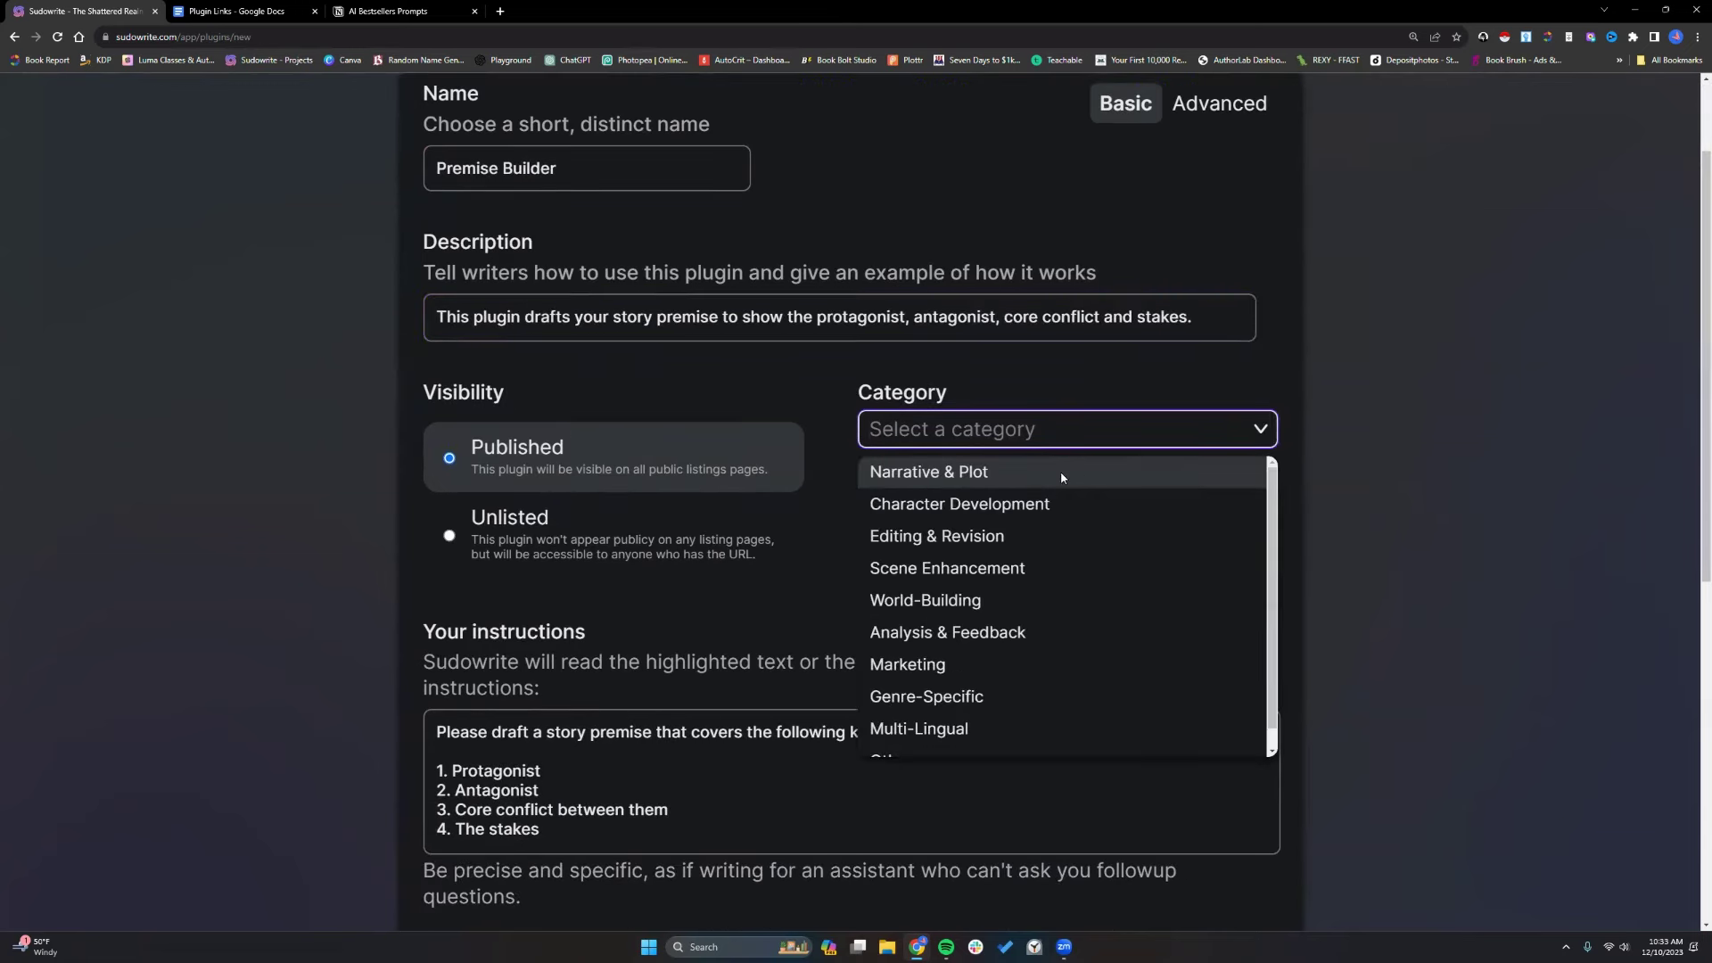
left_click(1060, 475)
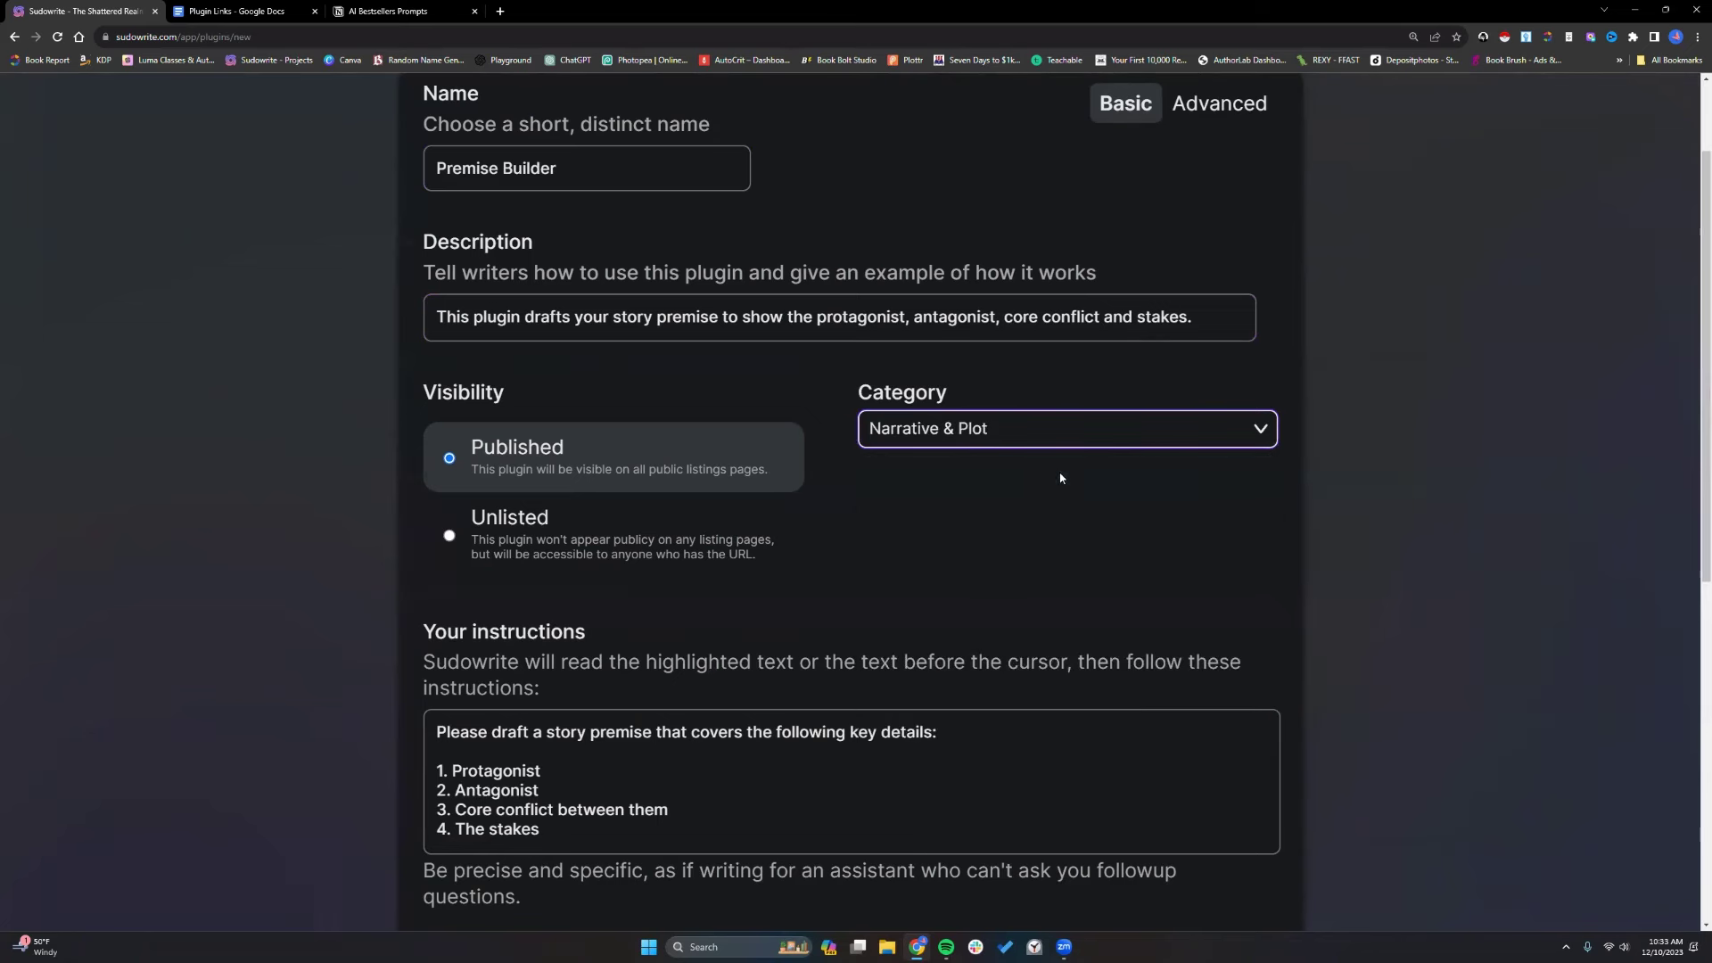
Edit the instructions to say "write" instead of "draft", make the first item "Protagonist(s)", and shorten the third to "Core conflict".
scroll(695, 486, "down", 1)
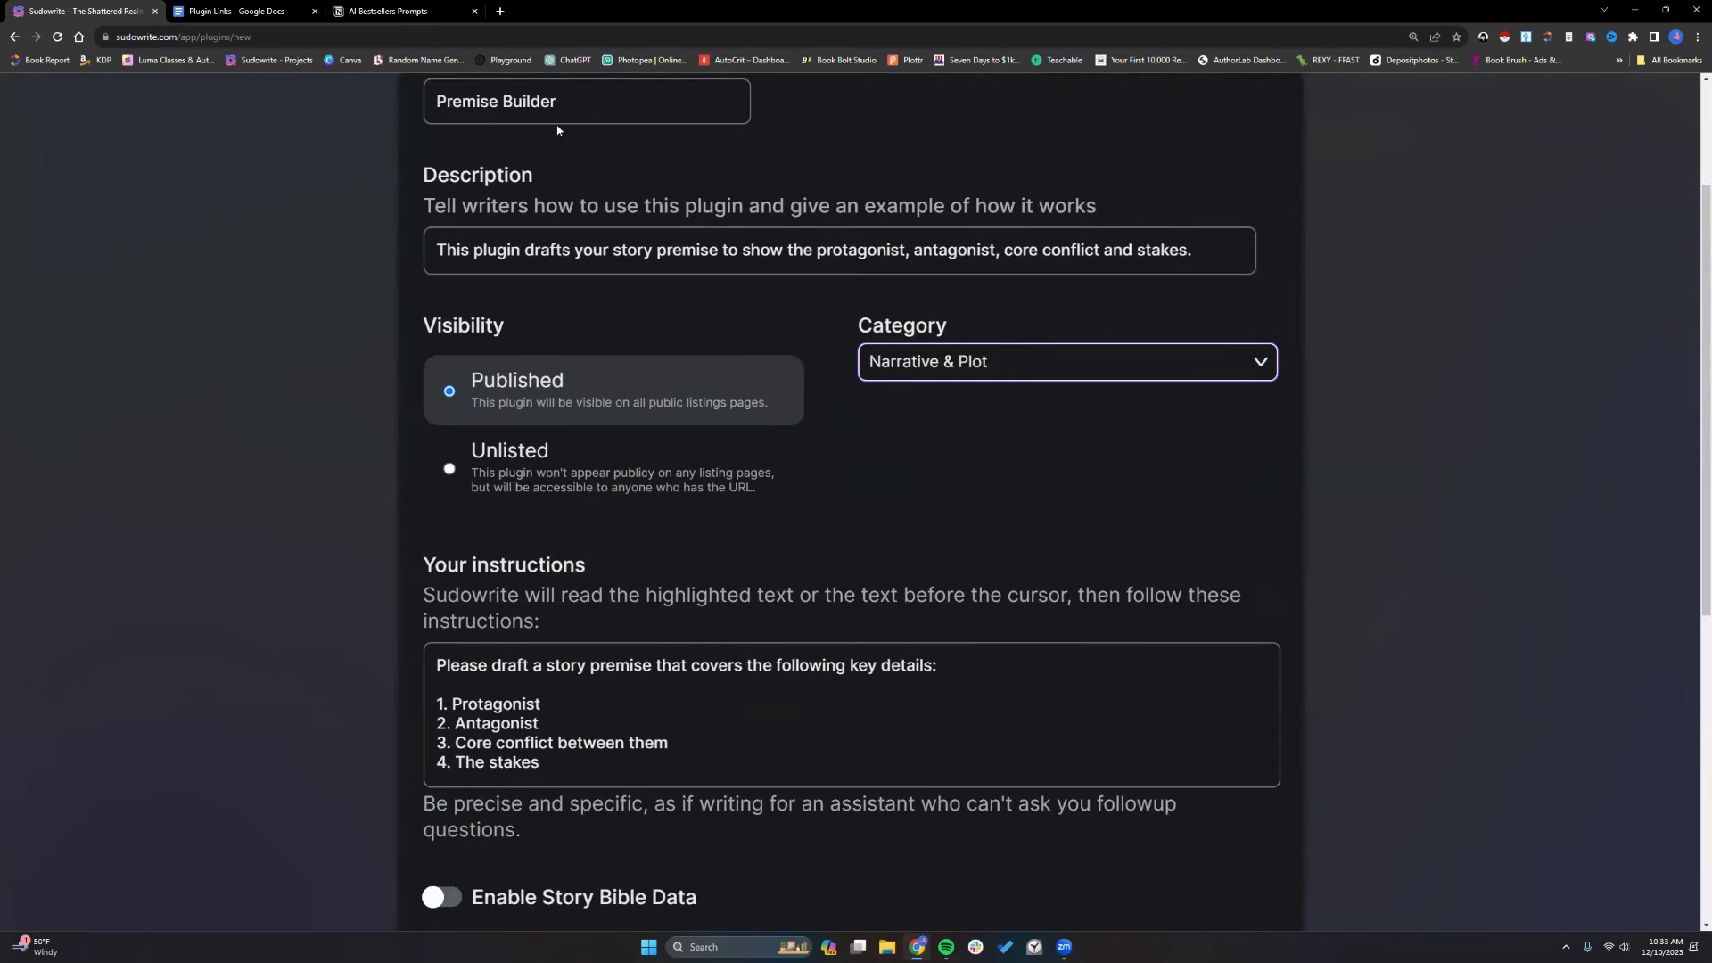
scroll(450, 412, "down", 3)
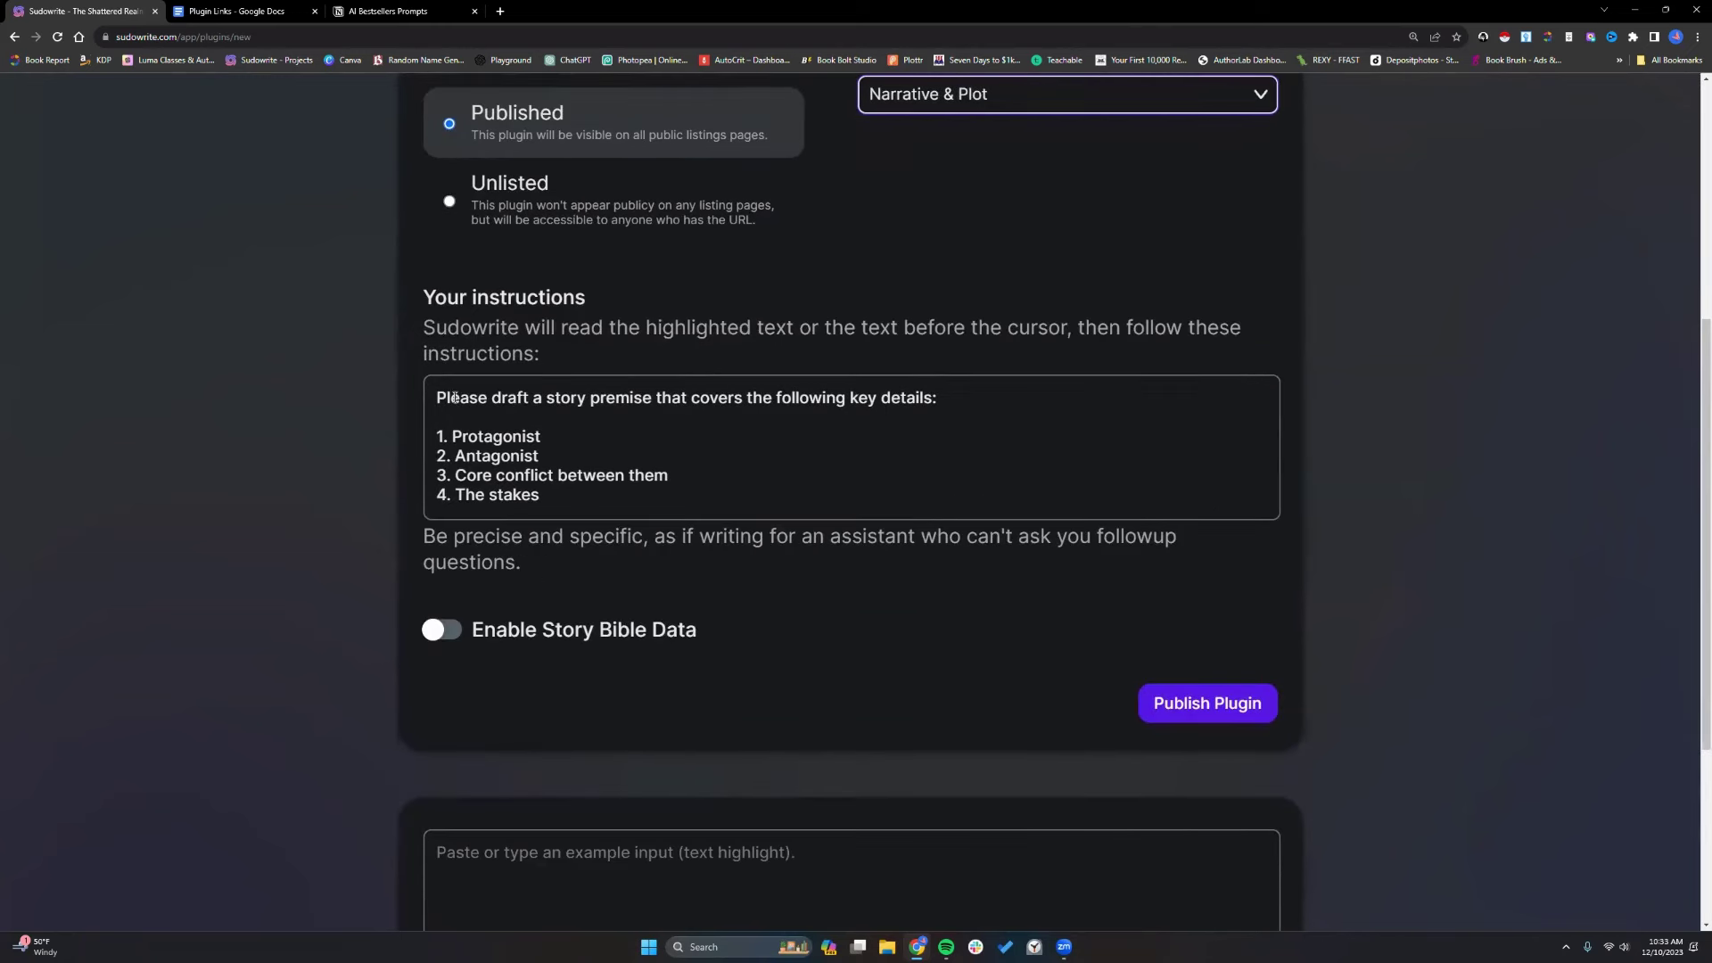
double_click(522, 397)
type("write")
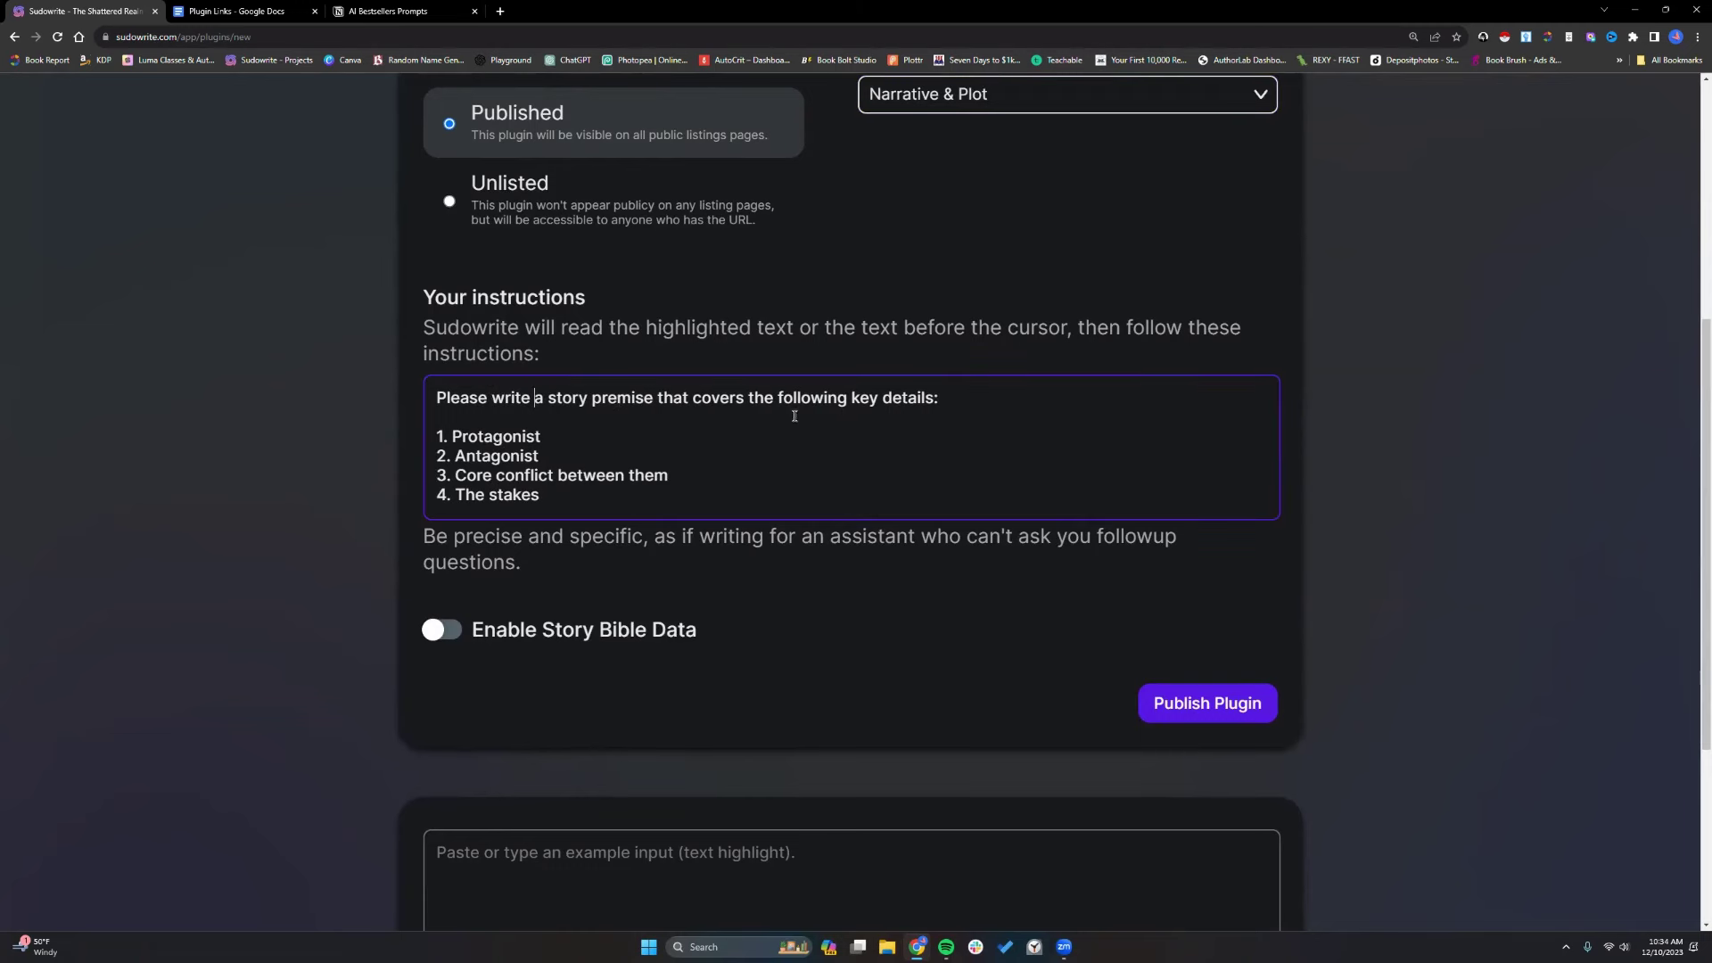
left_click(559, 434)
type("(s)")
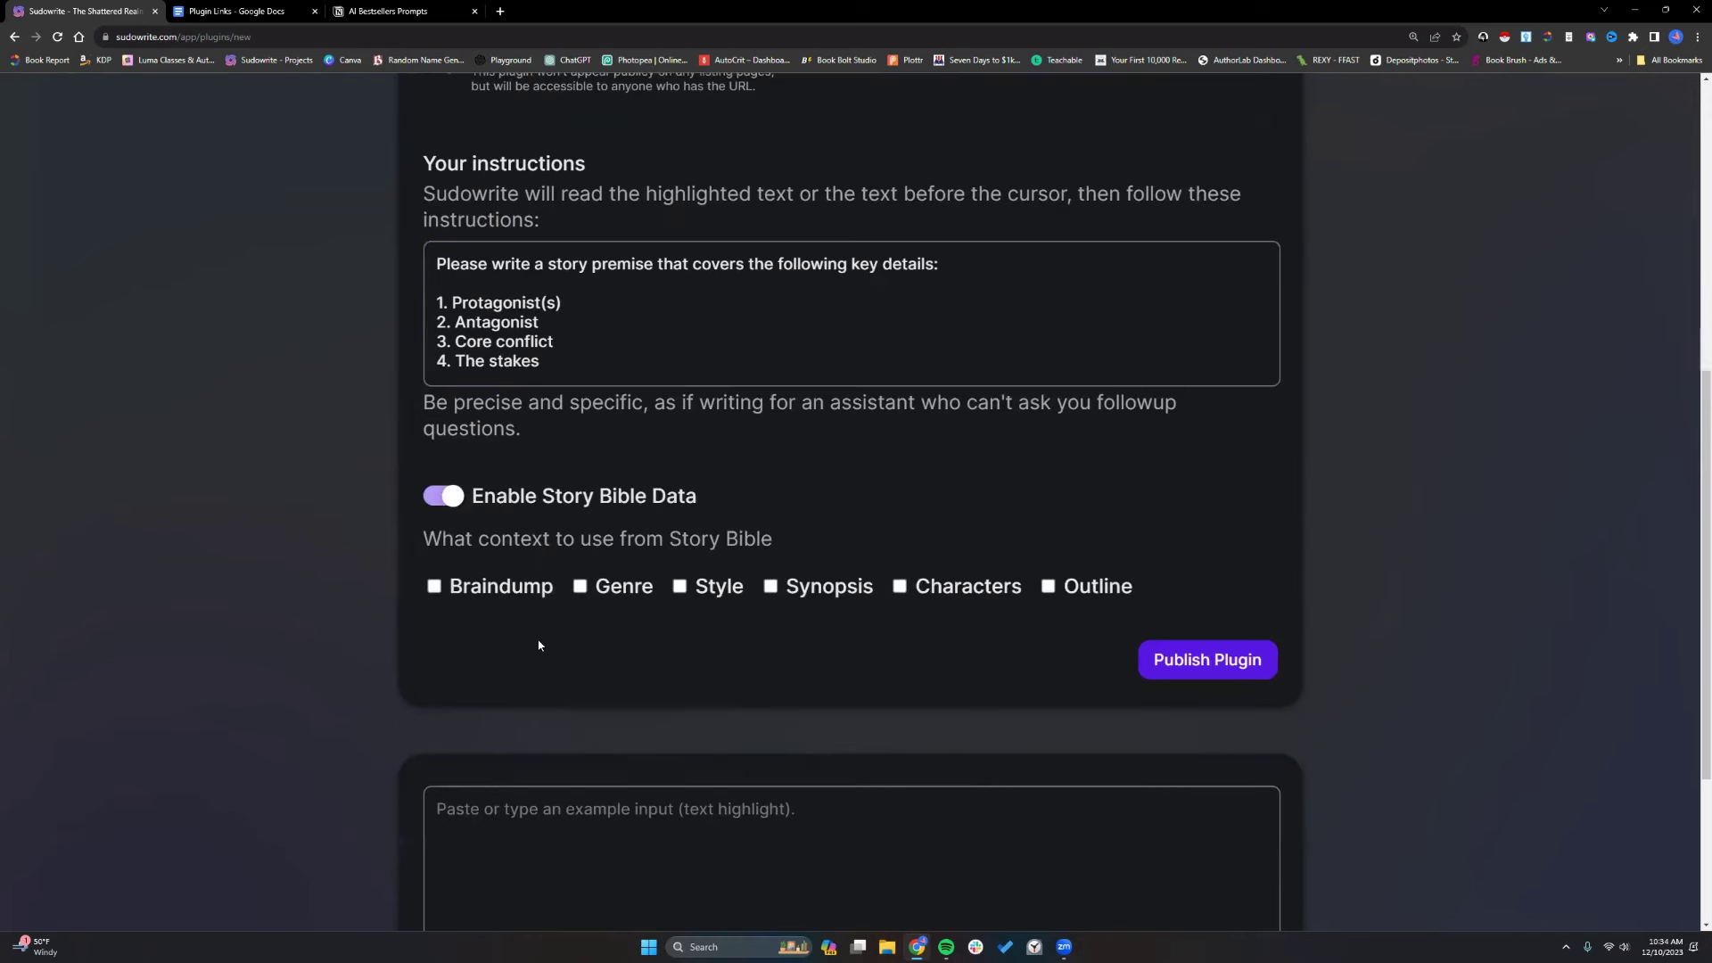
Include Braindump, Genre and Characters from the Story Bible as context for the plugin.
left_click(435, 588)
left_click(580, 588)
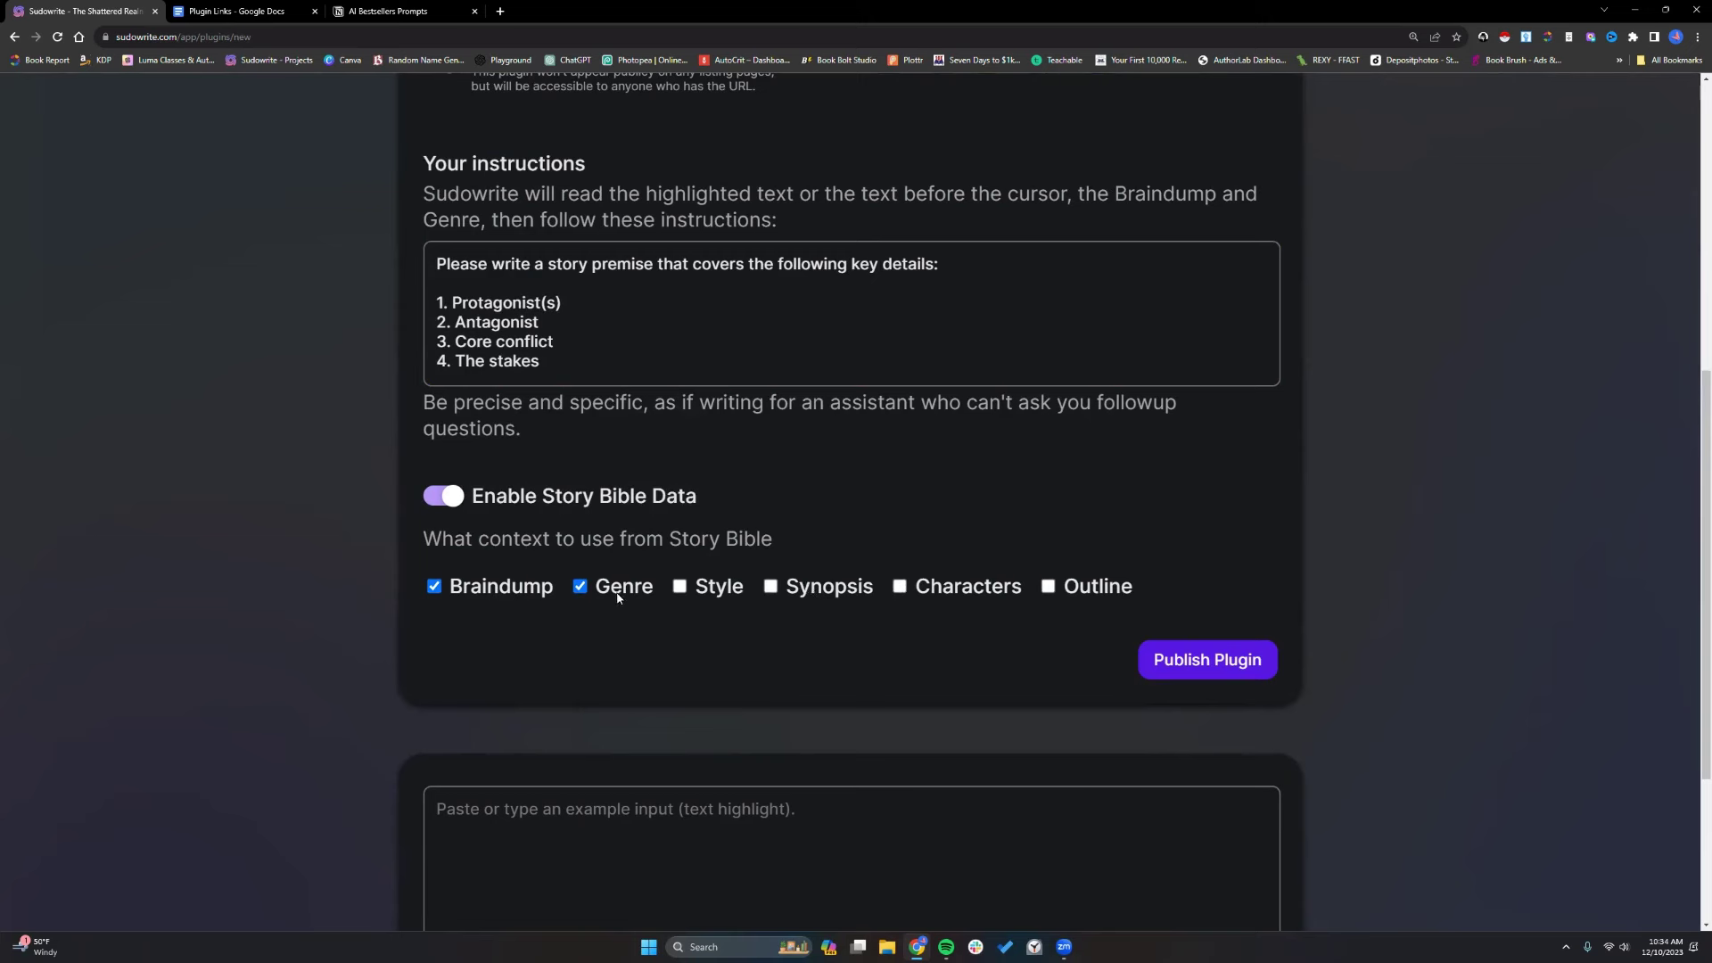
left_click(900, 588)
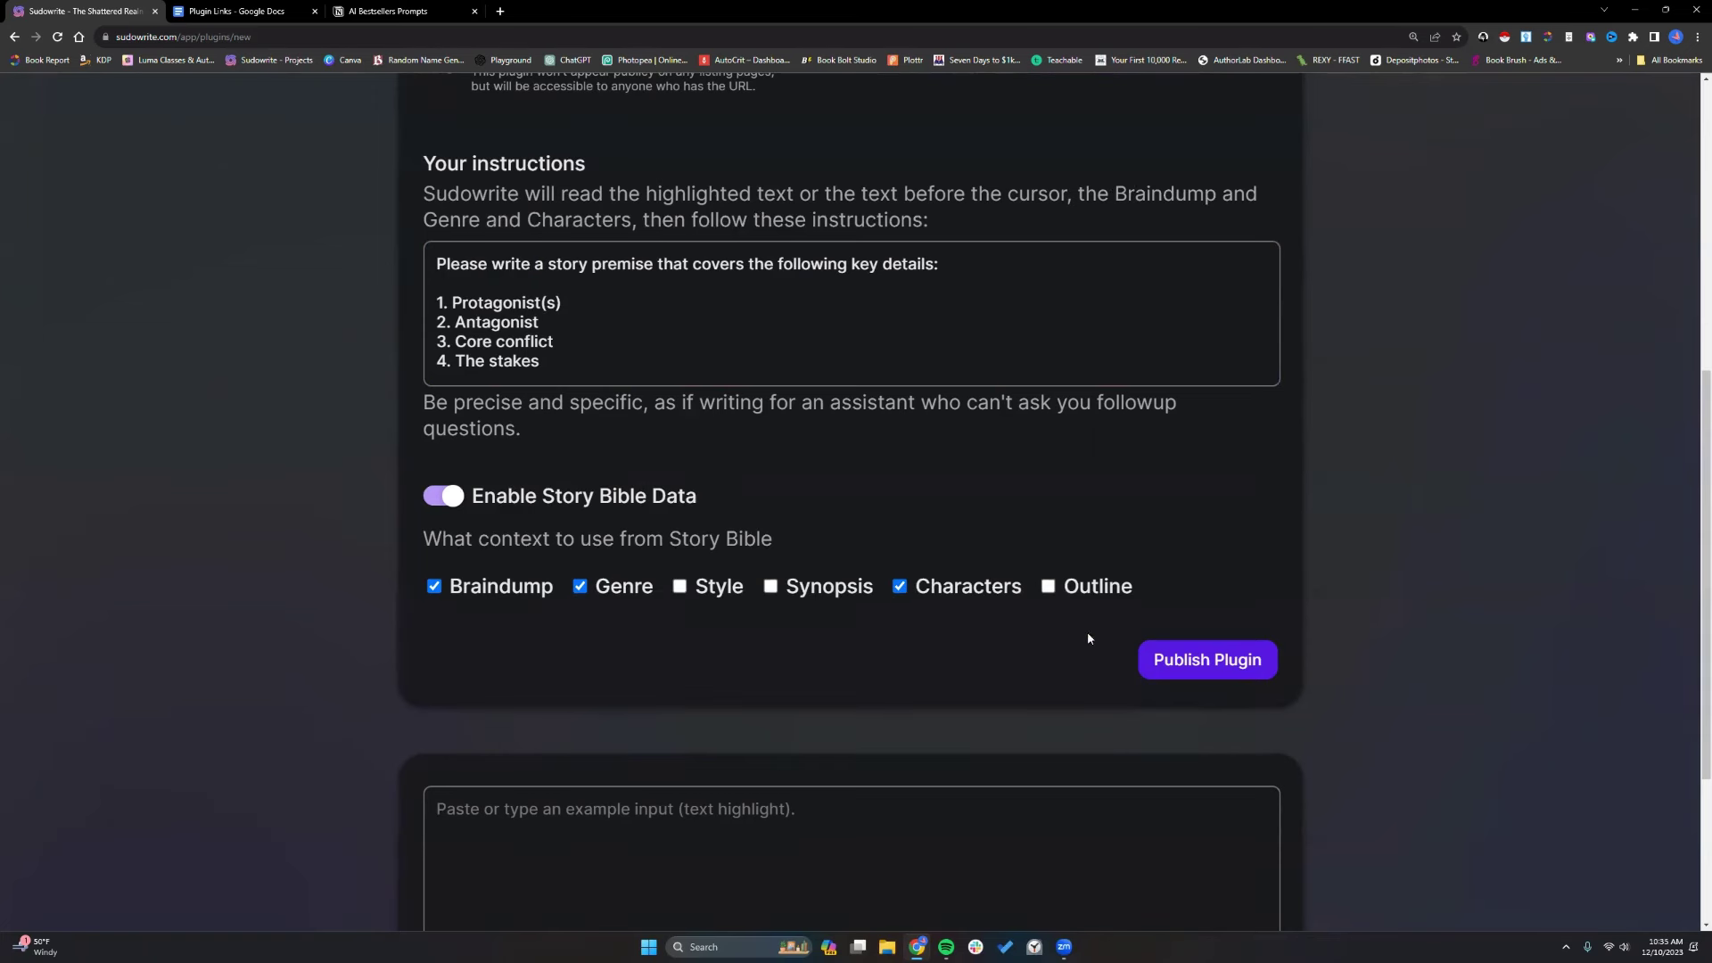
Expand the additional variables in the plugin's test area and review the preceding text, Braindump and Genre sample inputs.
scroll(1088, 638, "down", 1)
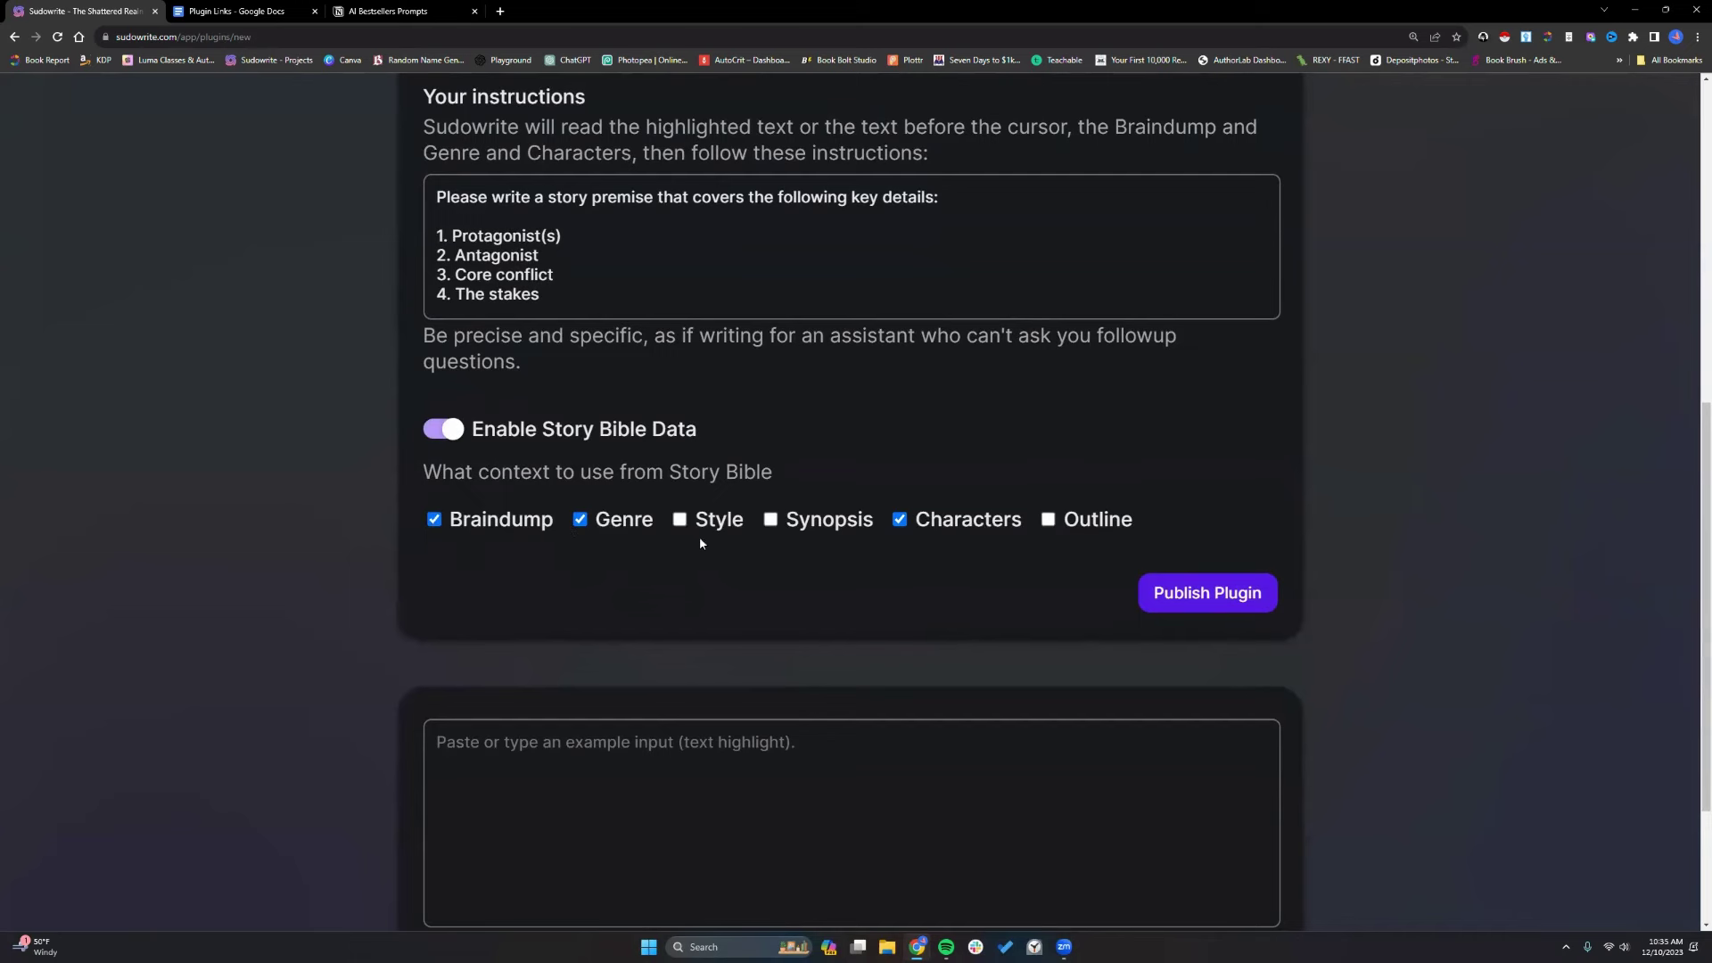
scroll(986, 517, "down", 3)
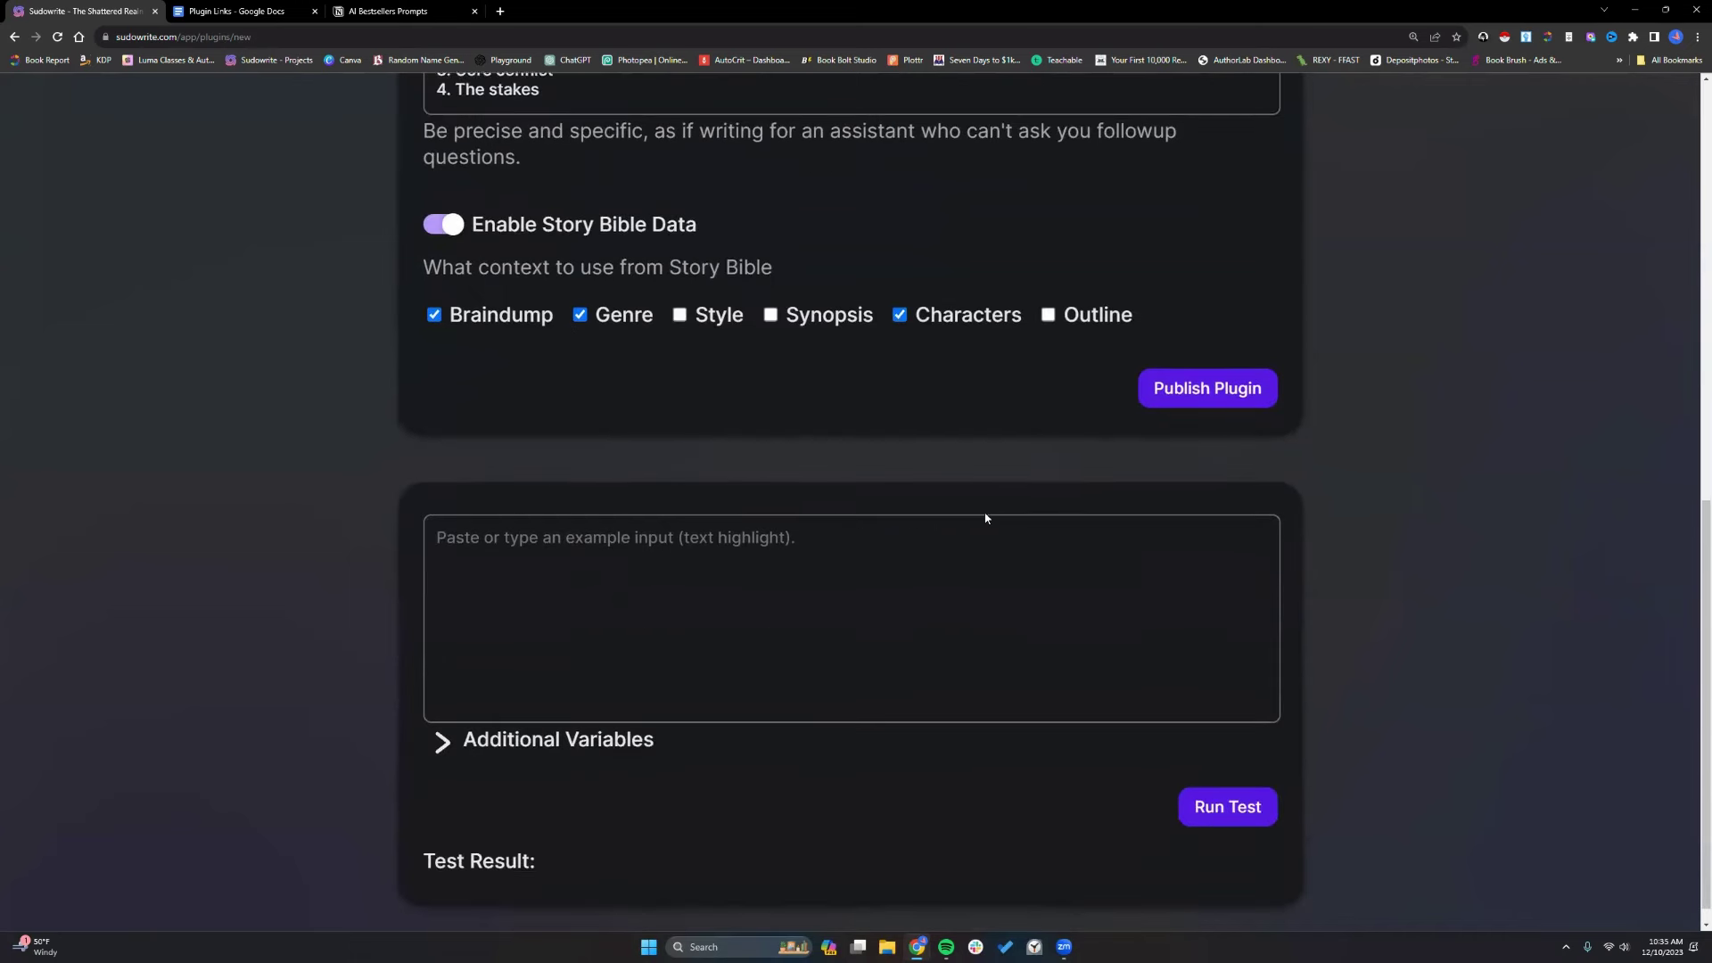
left_click(448, 785)
scroll(634, 646, "down", 6)
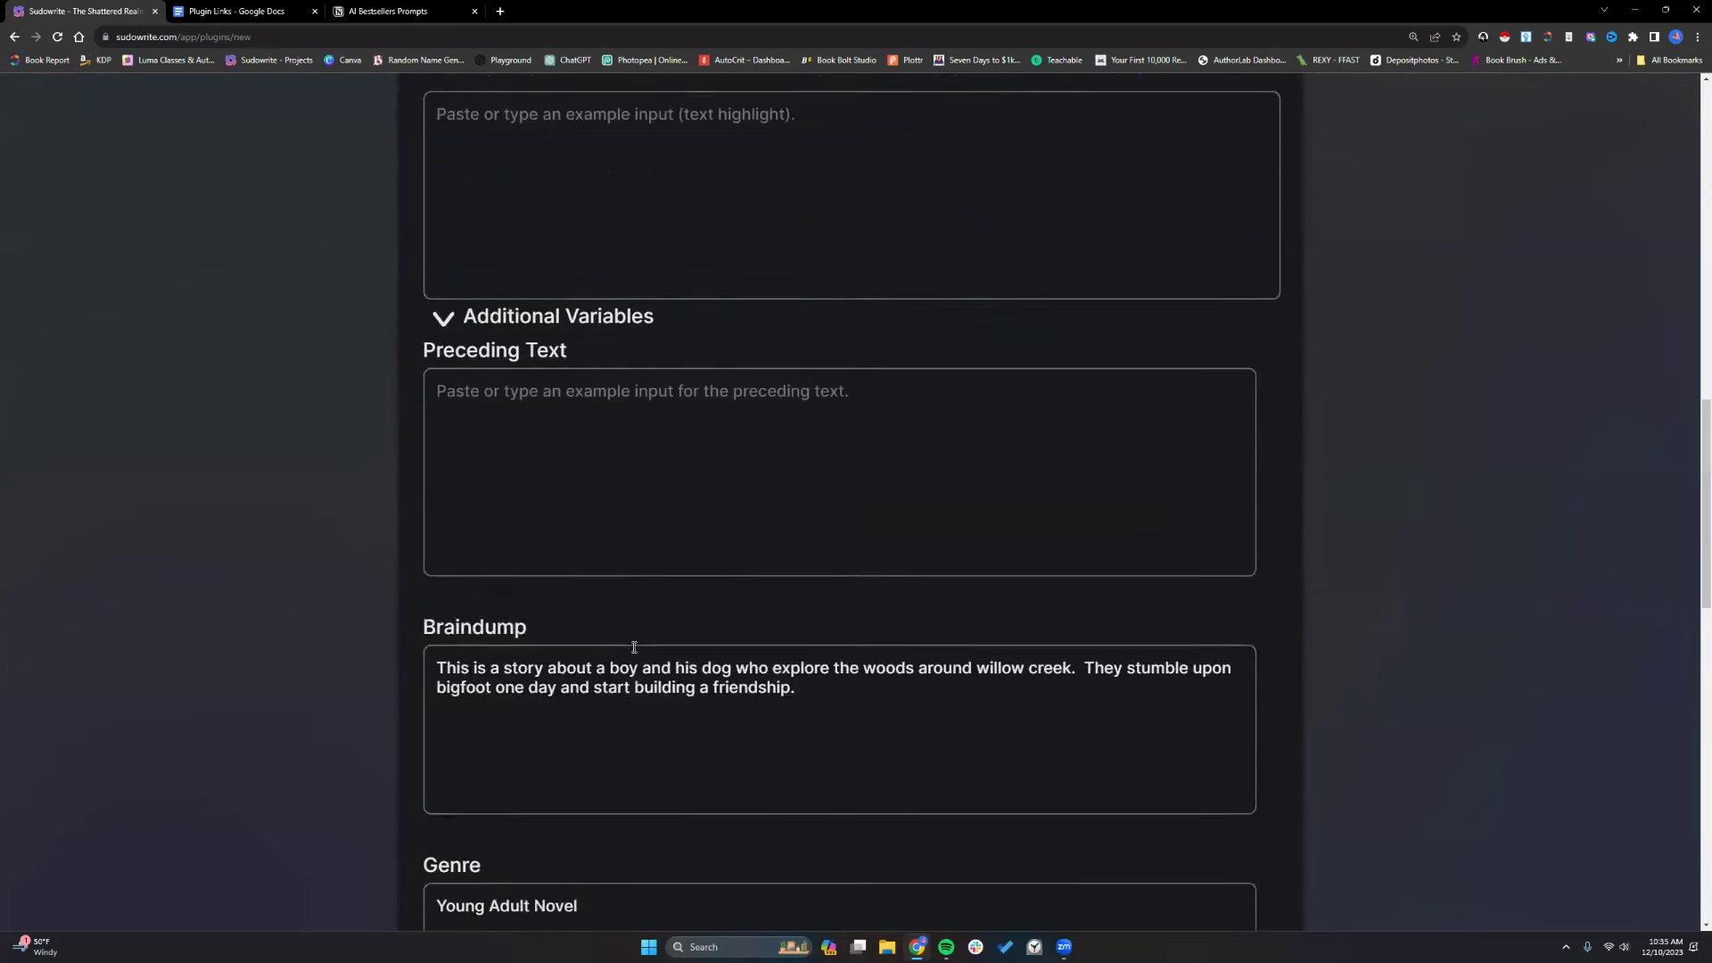
Replace the Braindump sample input with "The Shattered Realm" story idea copied from the AI Bestsellers Prompts page in Notion.
scroll(634, 647, "down", 2)
left_click(811, 553)
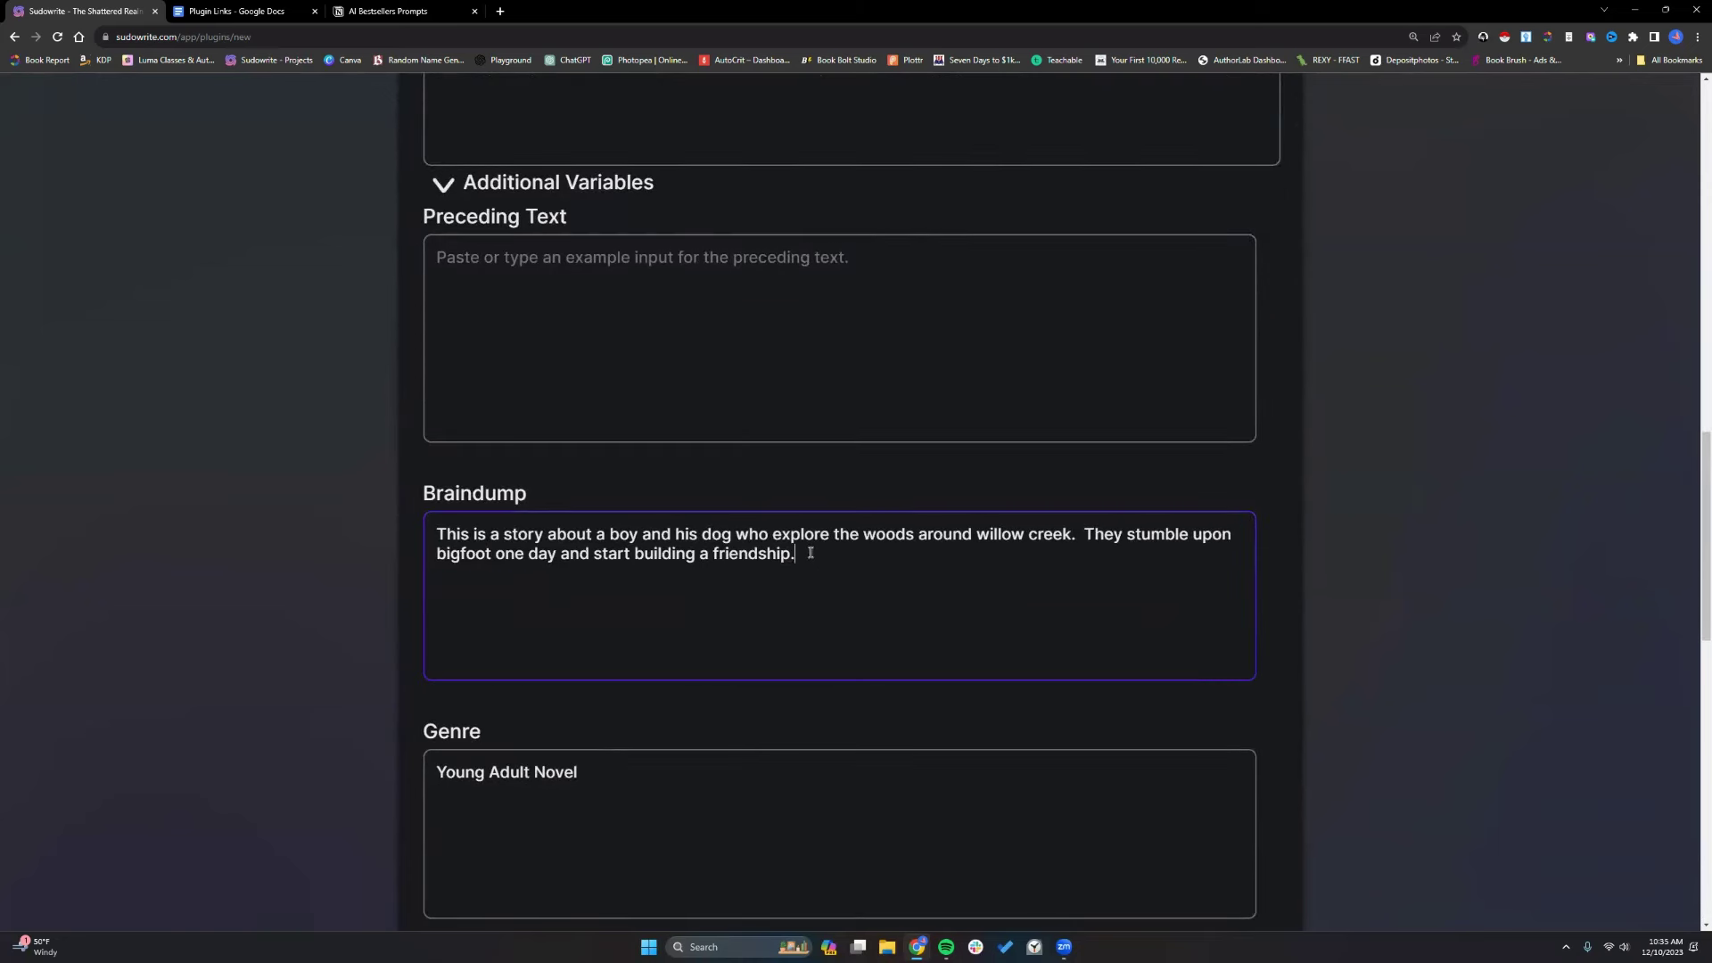
key("ctrl+a")
key("BackSpace")
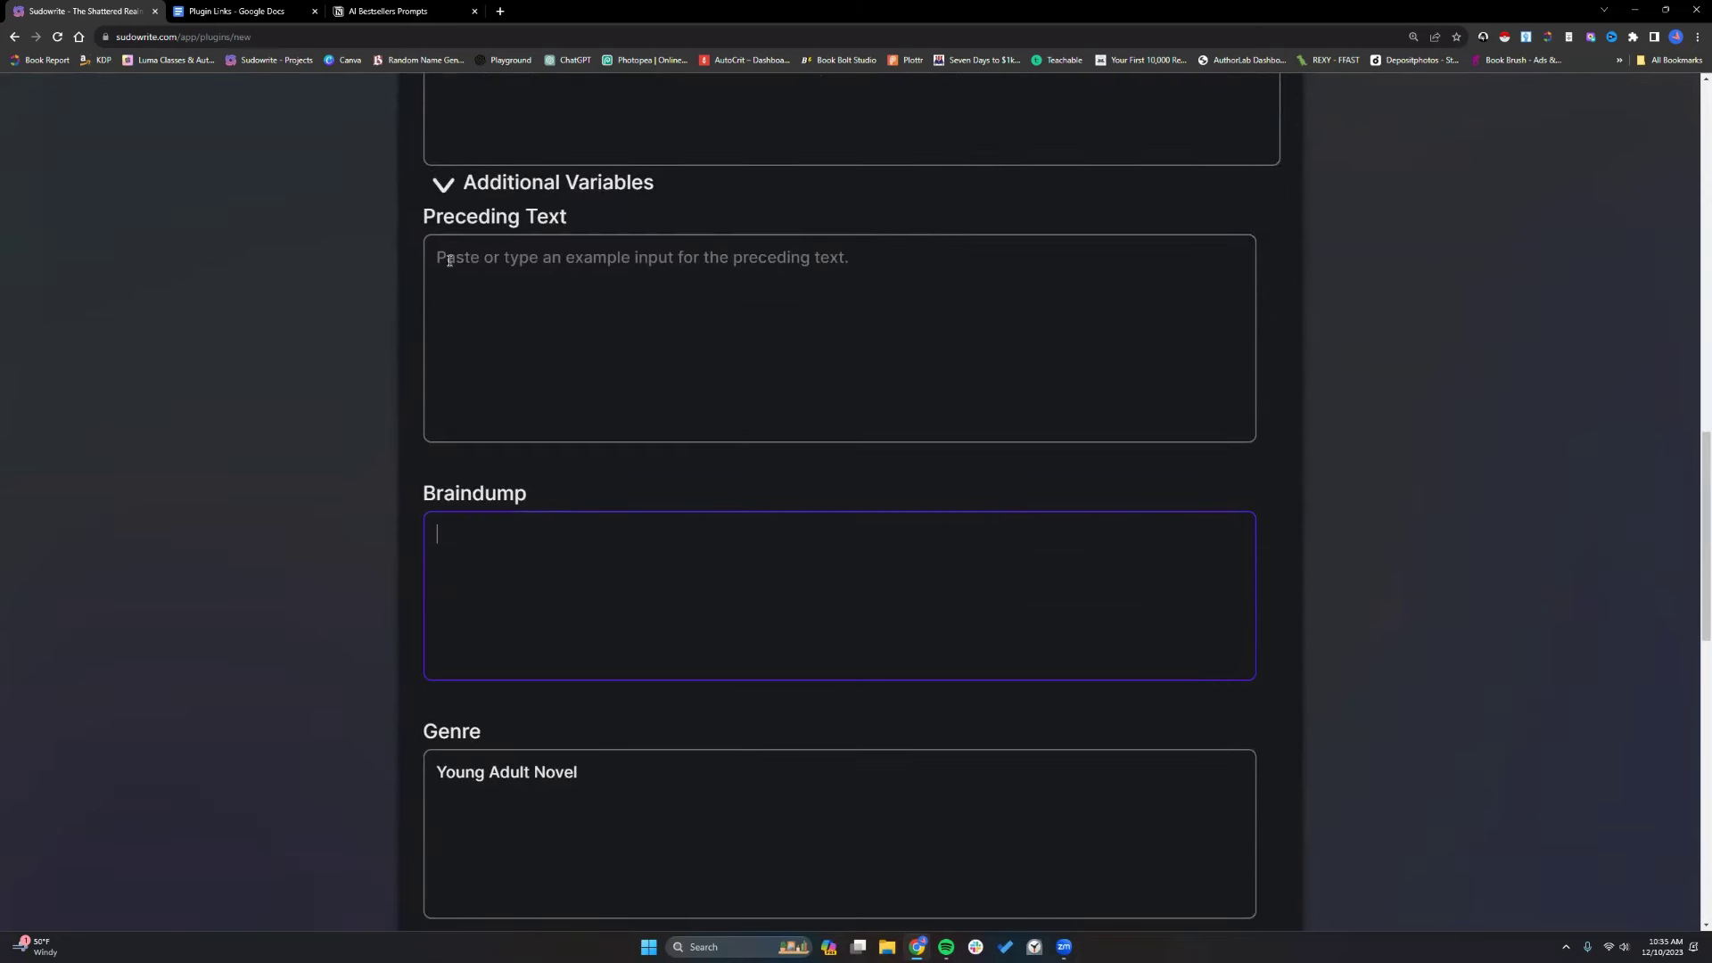
left_click(388, 11)
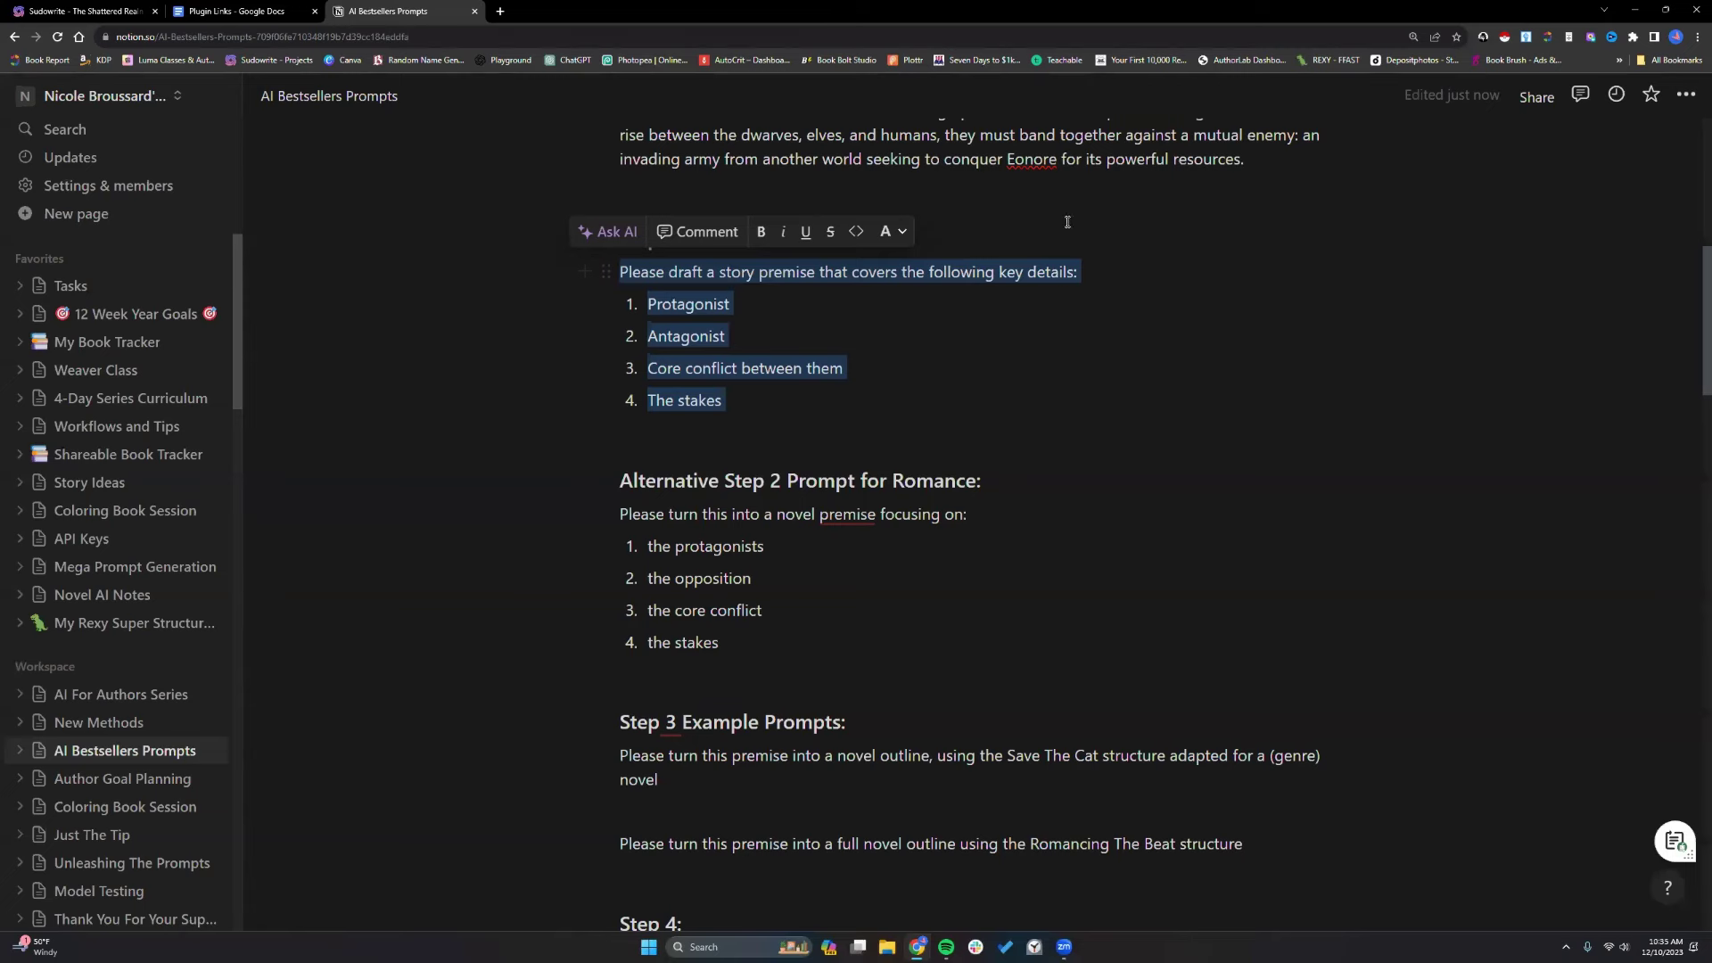
left_click(1026, 237)
scroll(1189, 226, "up", 3)
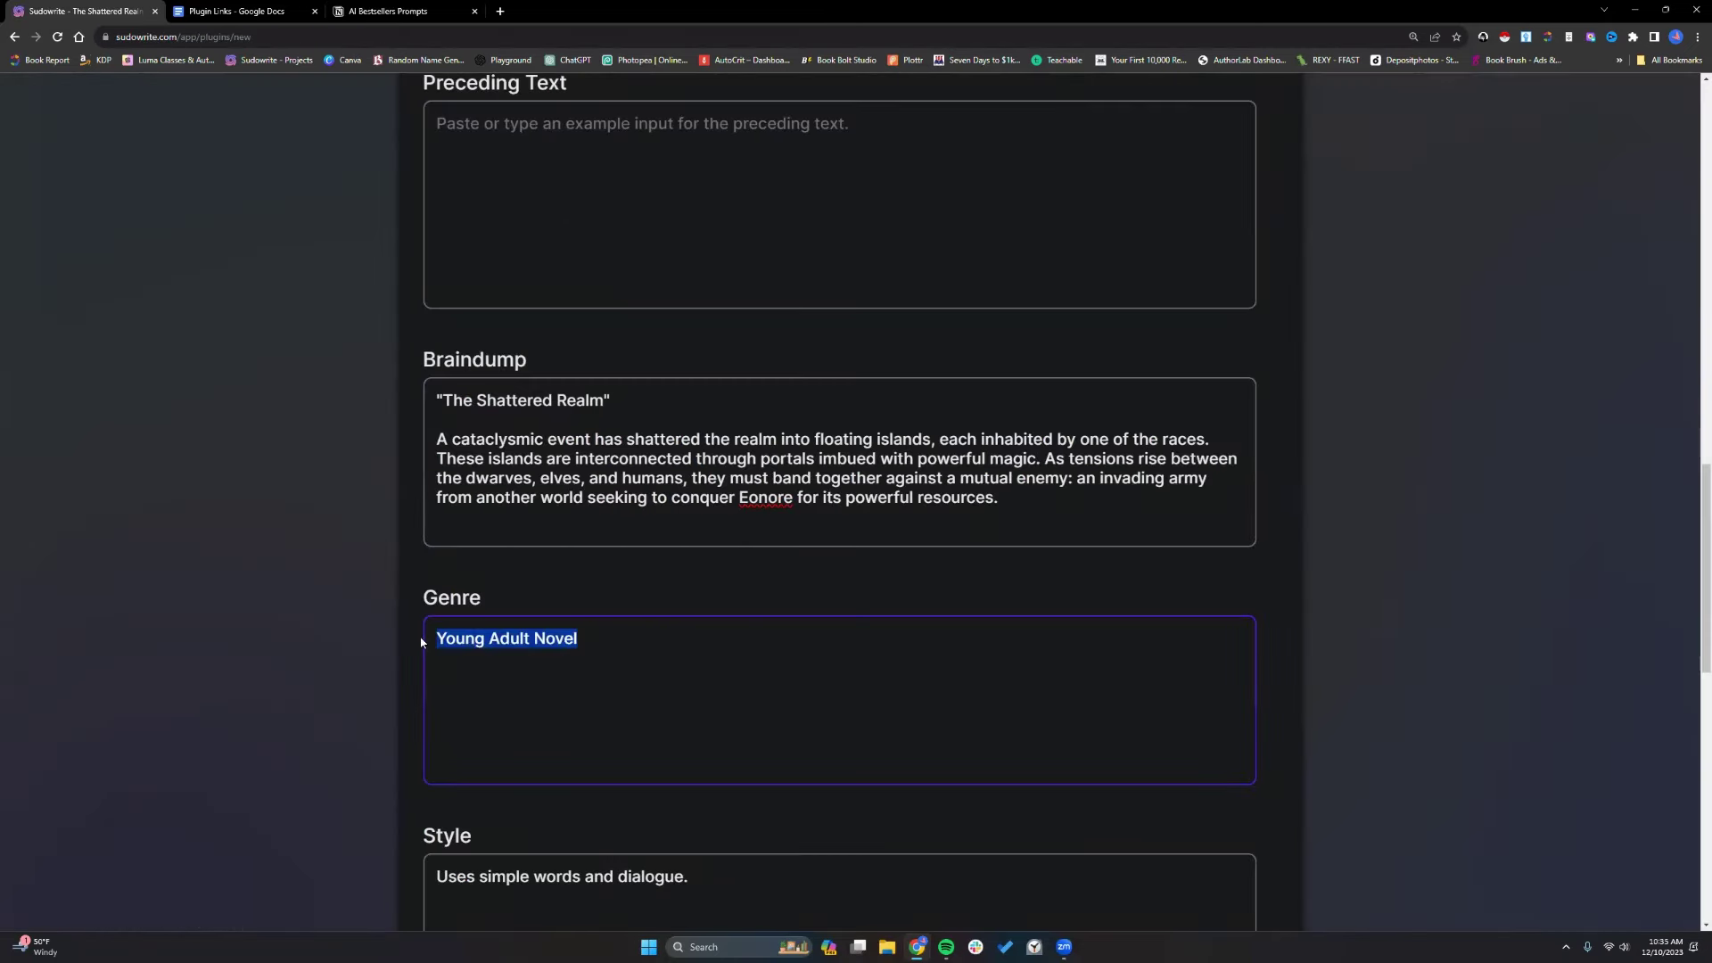
Replace the Genre sample input with "epic fantasy" and "sword and sorcery" on separate lines.
type("epic fantasy")
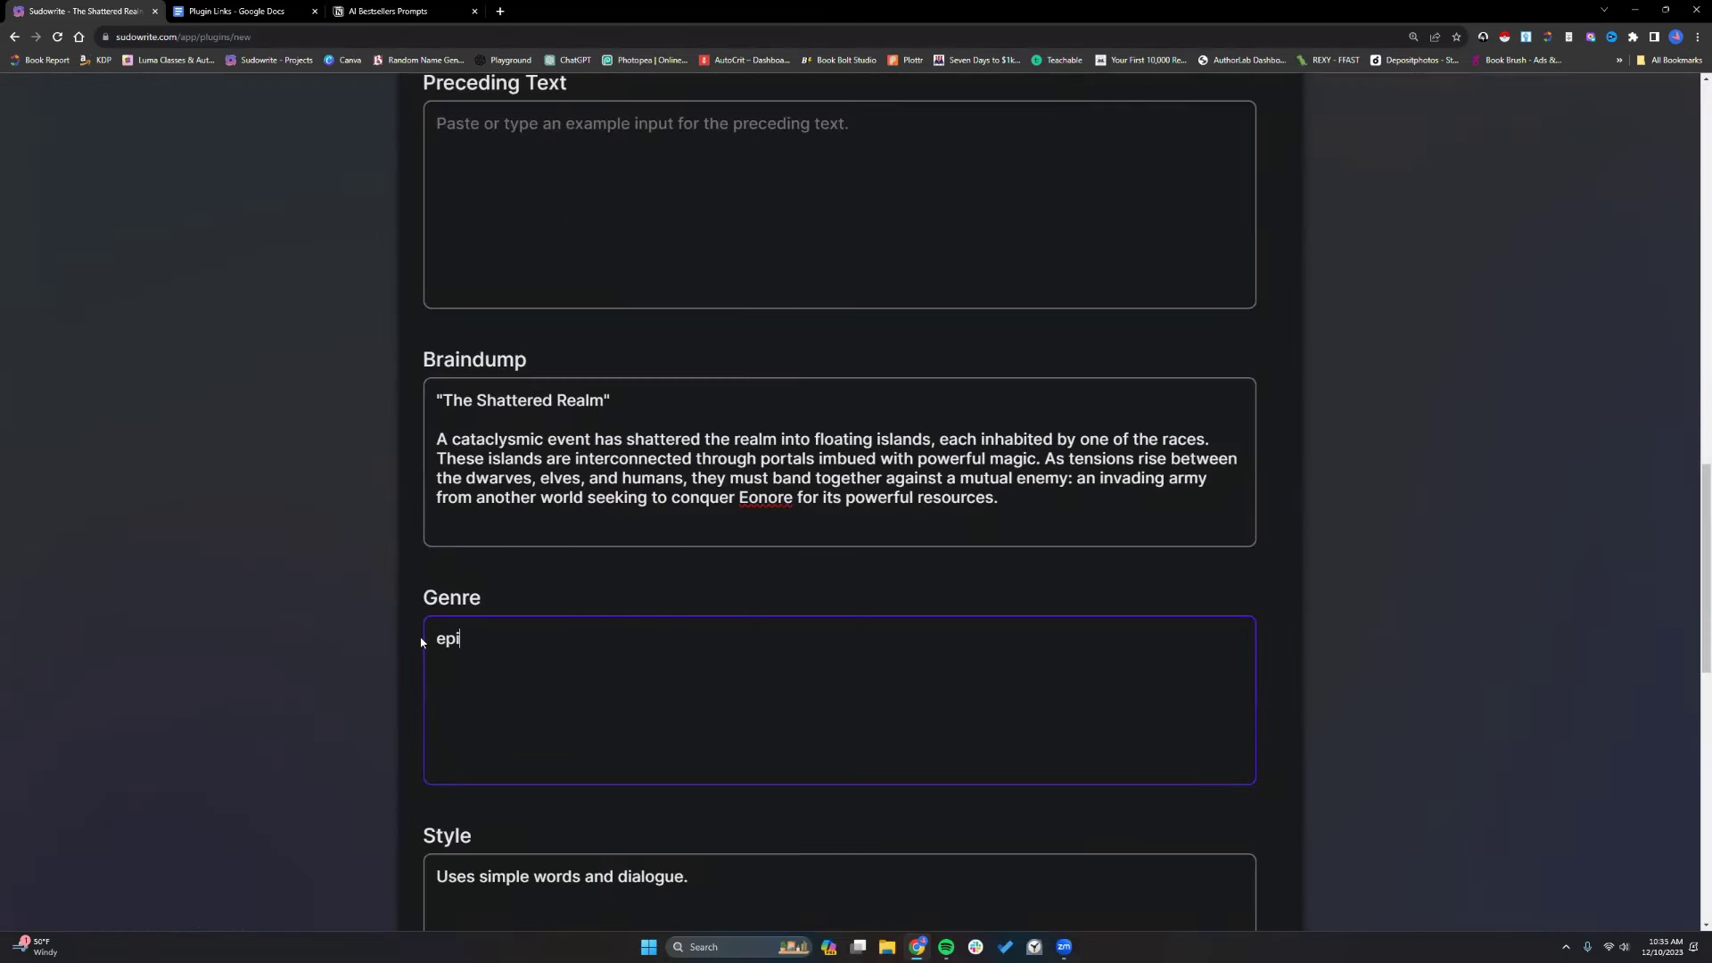
key("Return")
type("sword and sorcery")
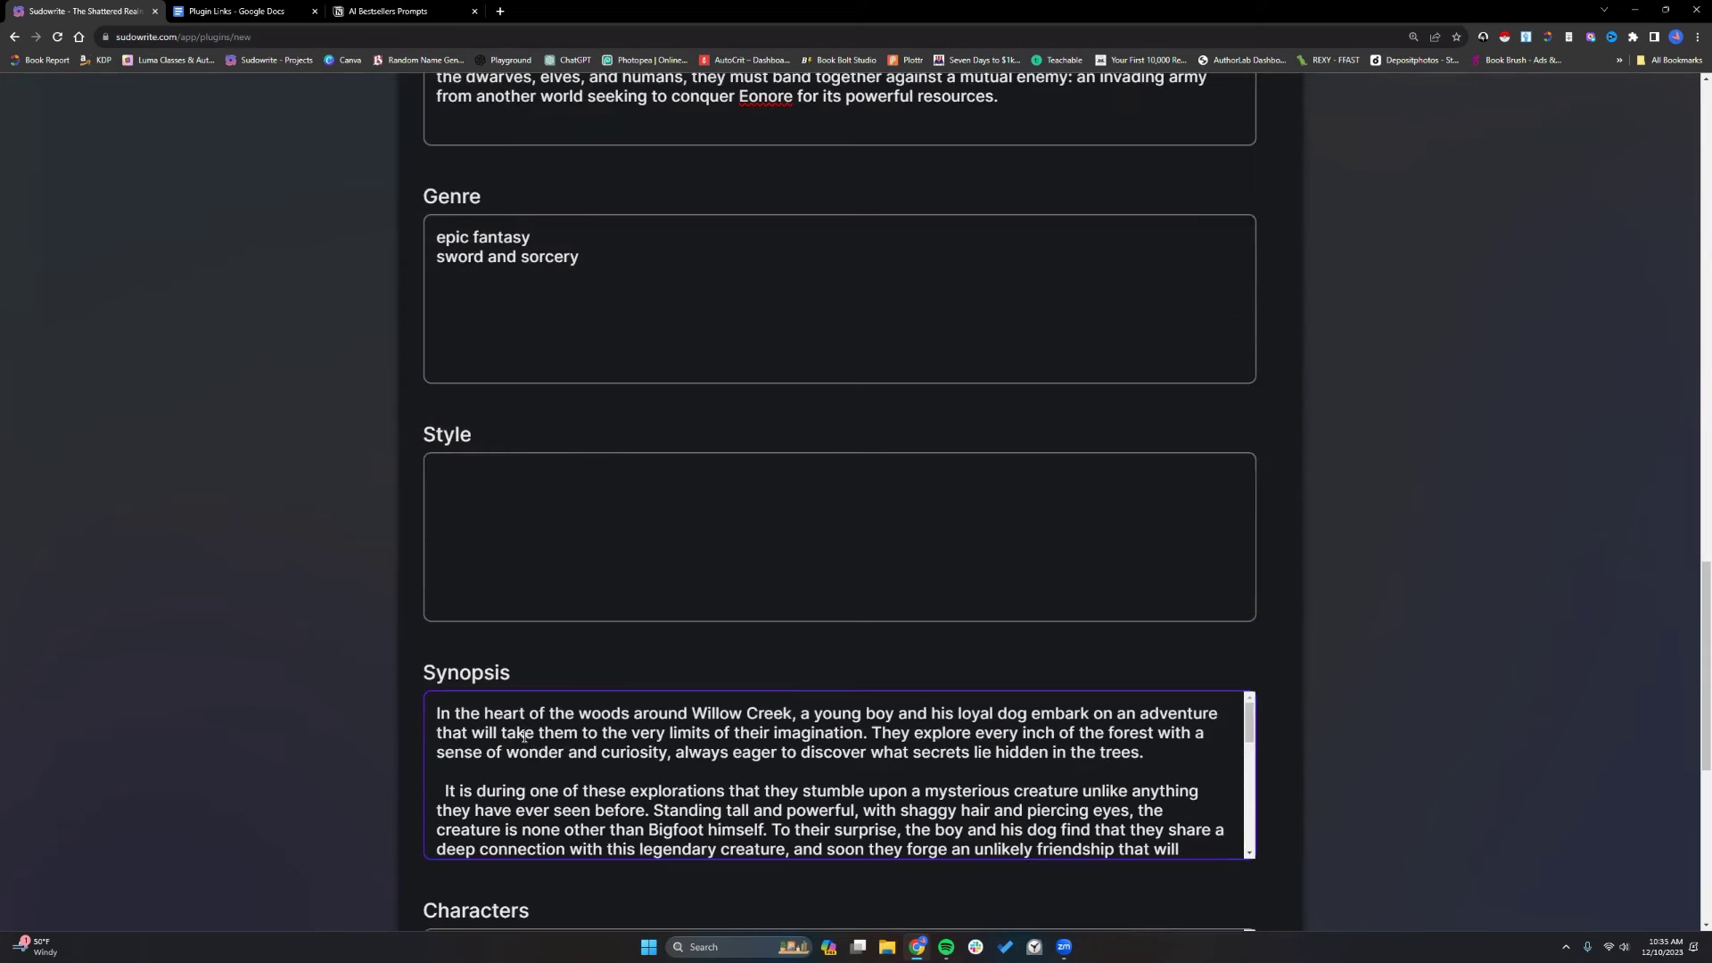
Clear the Synopsis sample input and the remaining Story Bible samples below it.
left_click(526, 737)
key("ctrl+a")
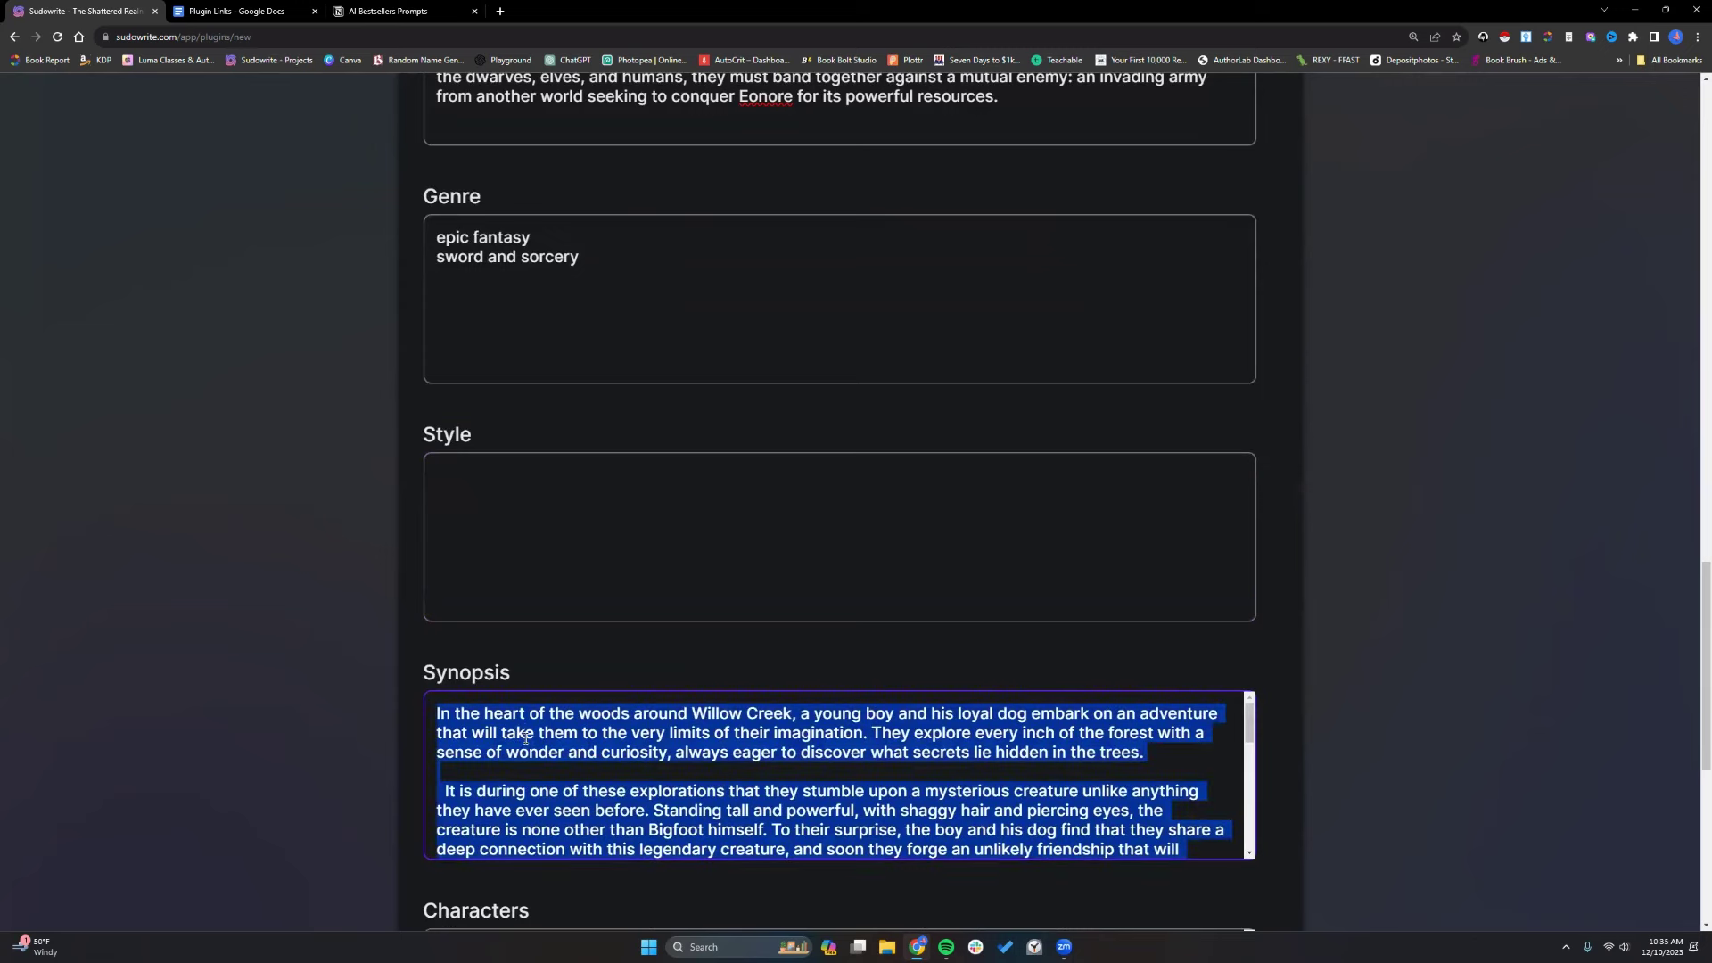
key("BackSpace")
scroll(1227, 790, "down", 7)
Run the plugin test, repeating it if needed, and read the generated premise from protagonist through stakes.
left_click(1227, 787)
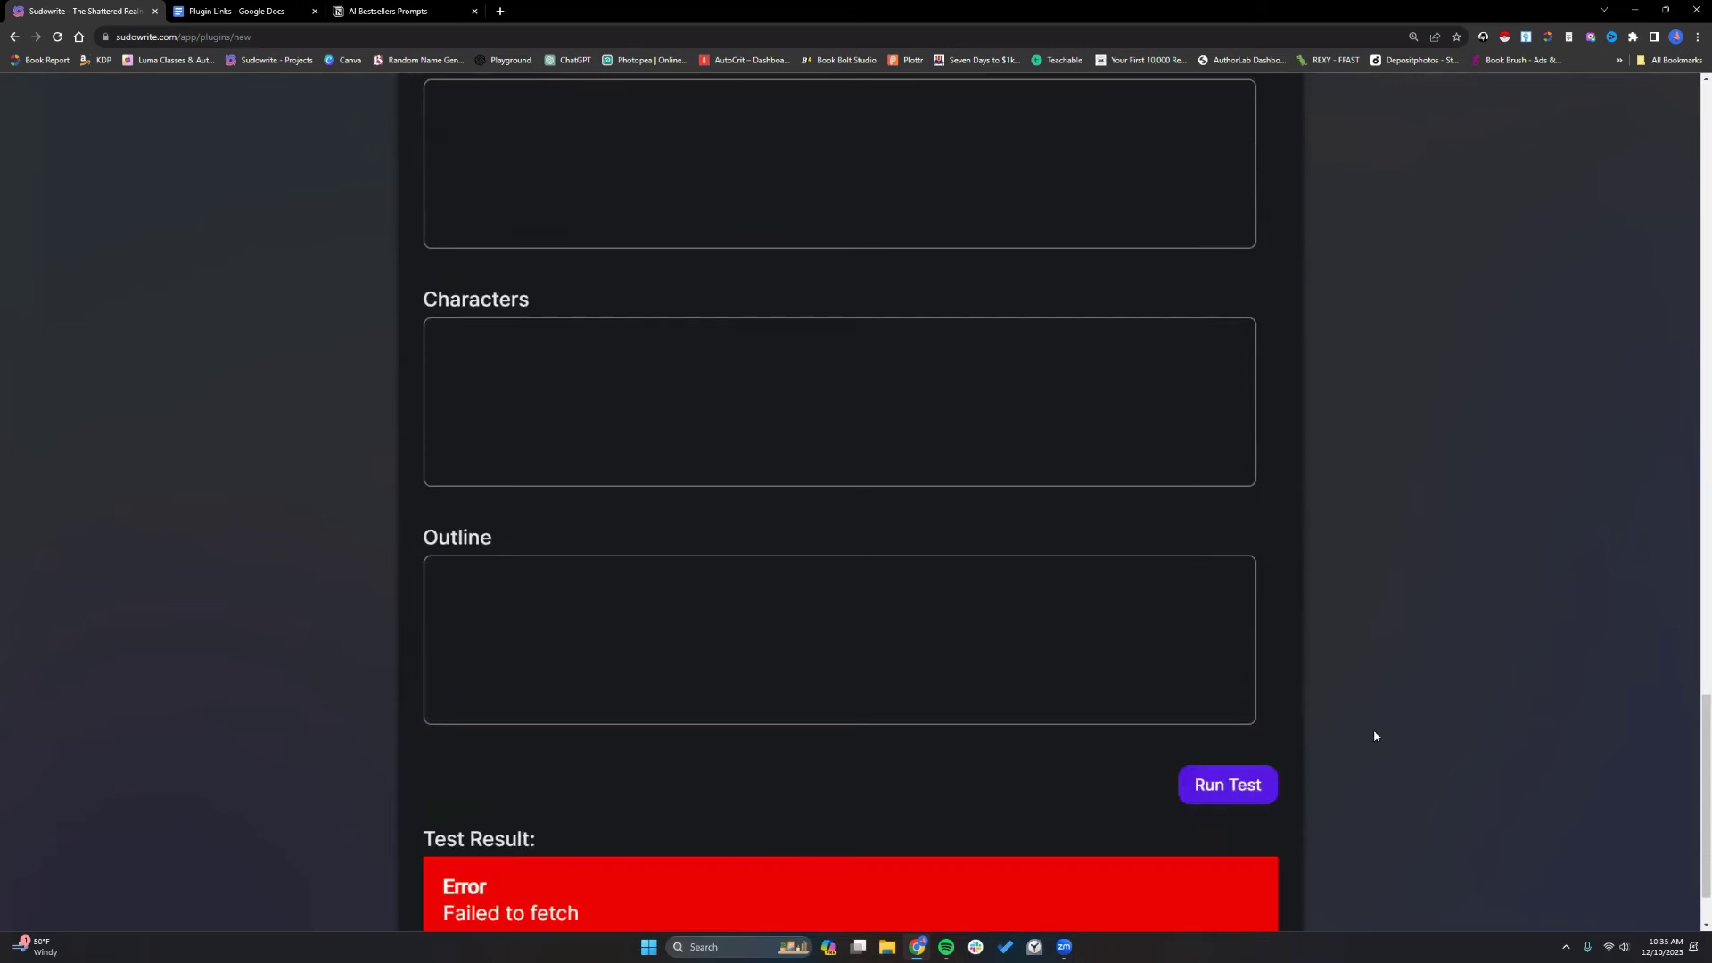
left_click(1227, 803)
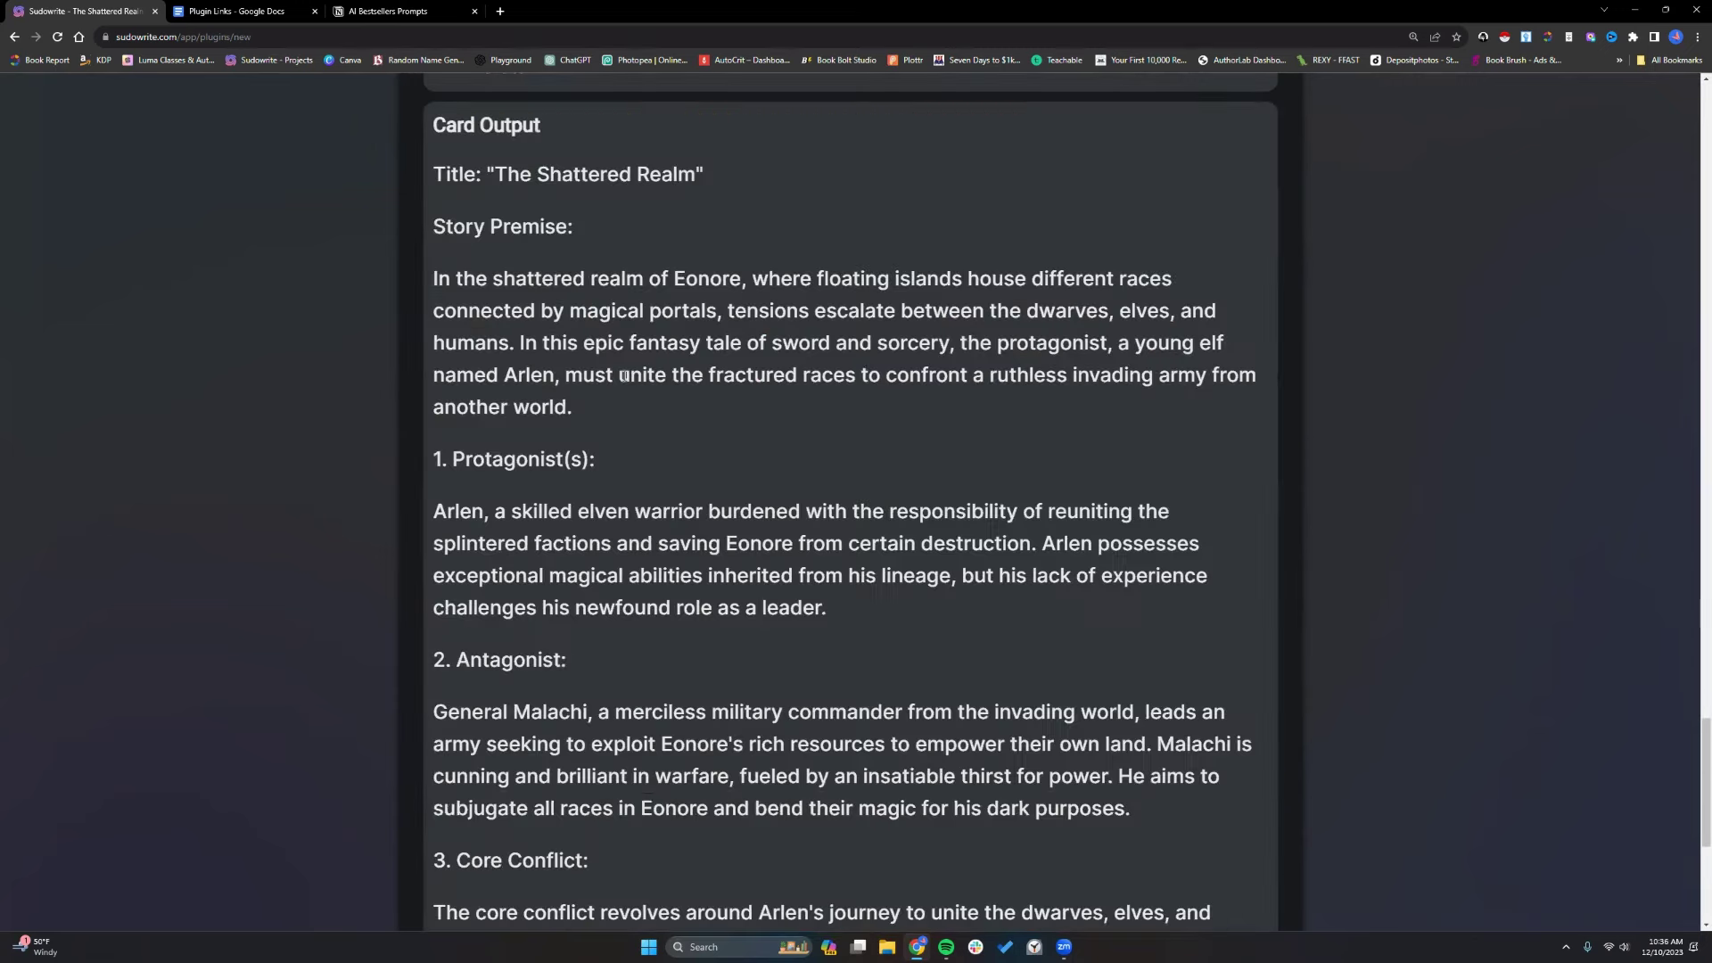
scroll(666, 535, "down", 5)
scroll(513, 267, "up", 2)
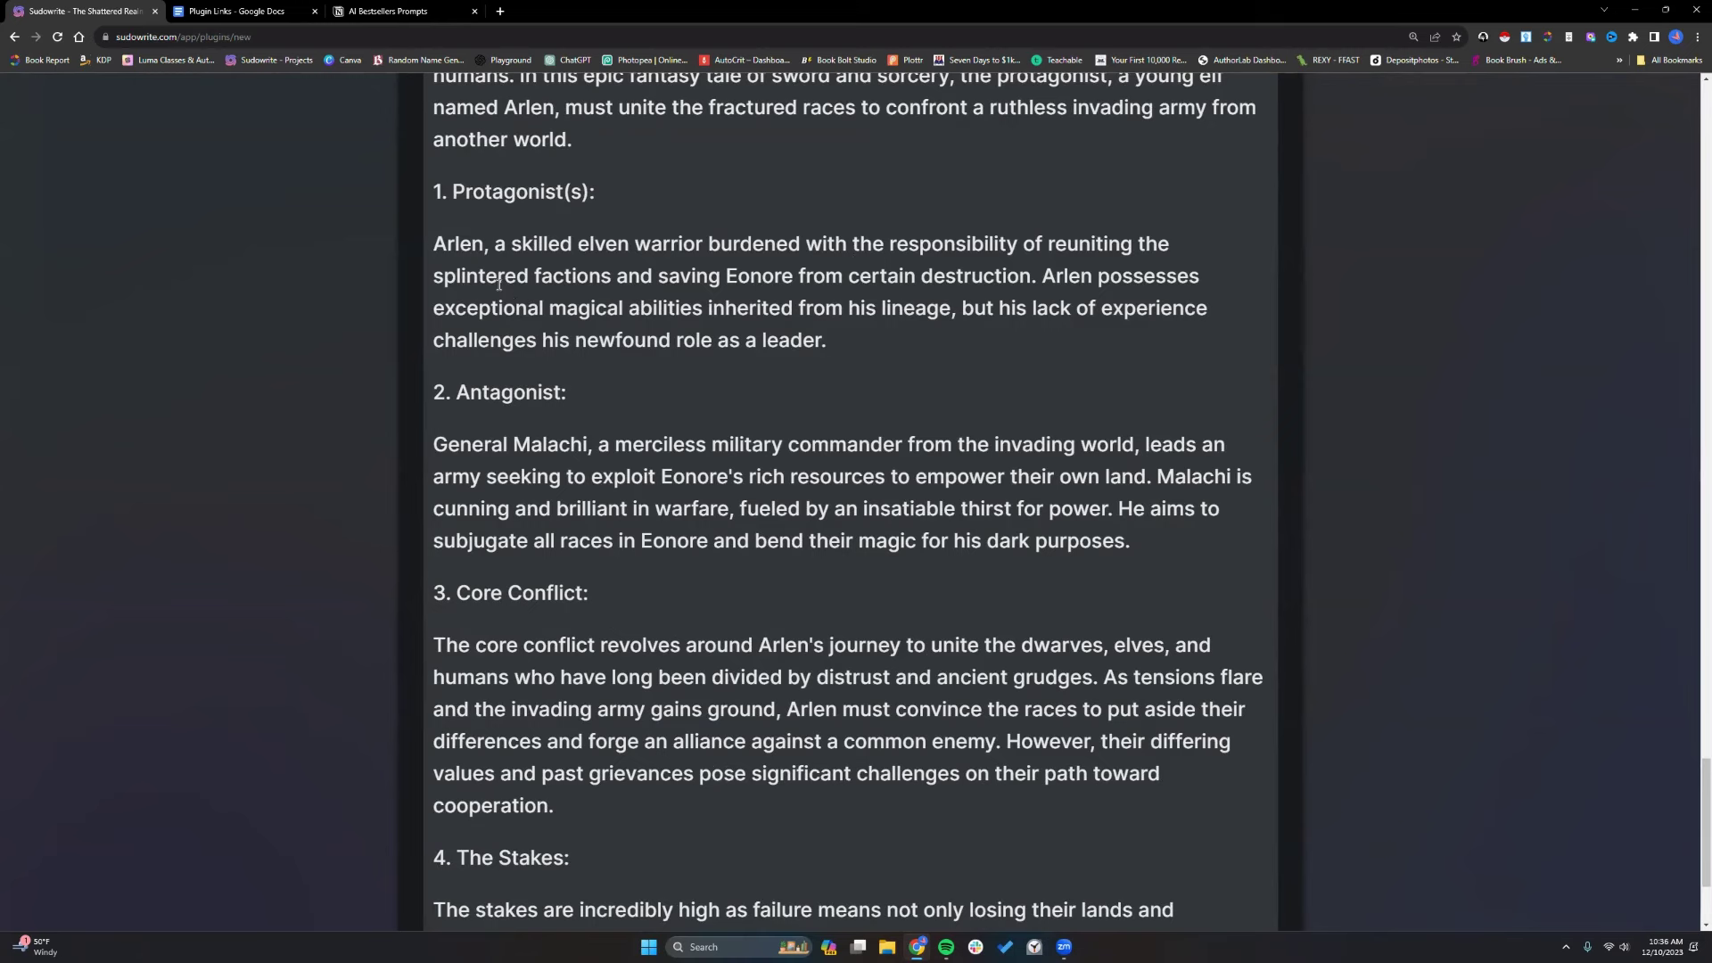
scroll(656, 310, "down", 3)
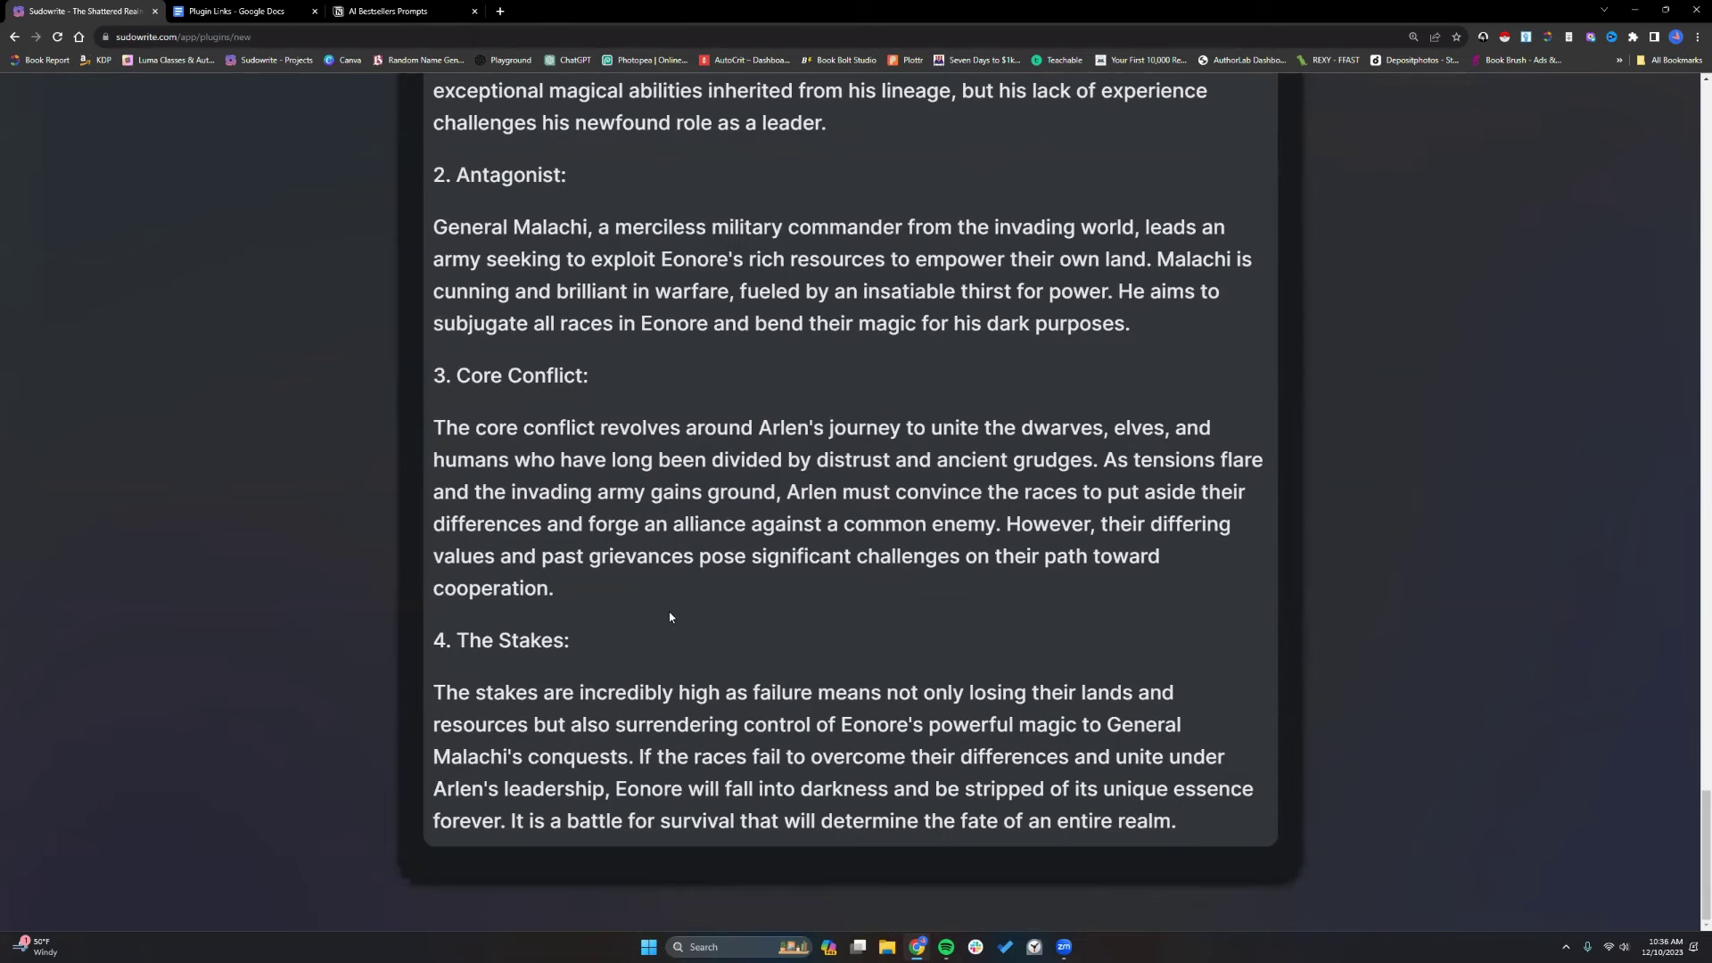
scroll(669, 616, "up", 5)
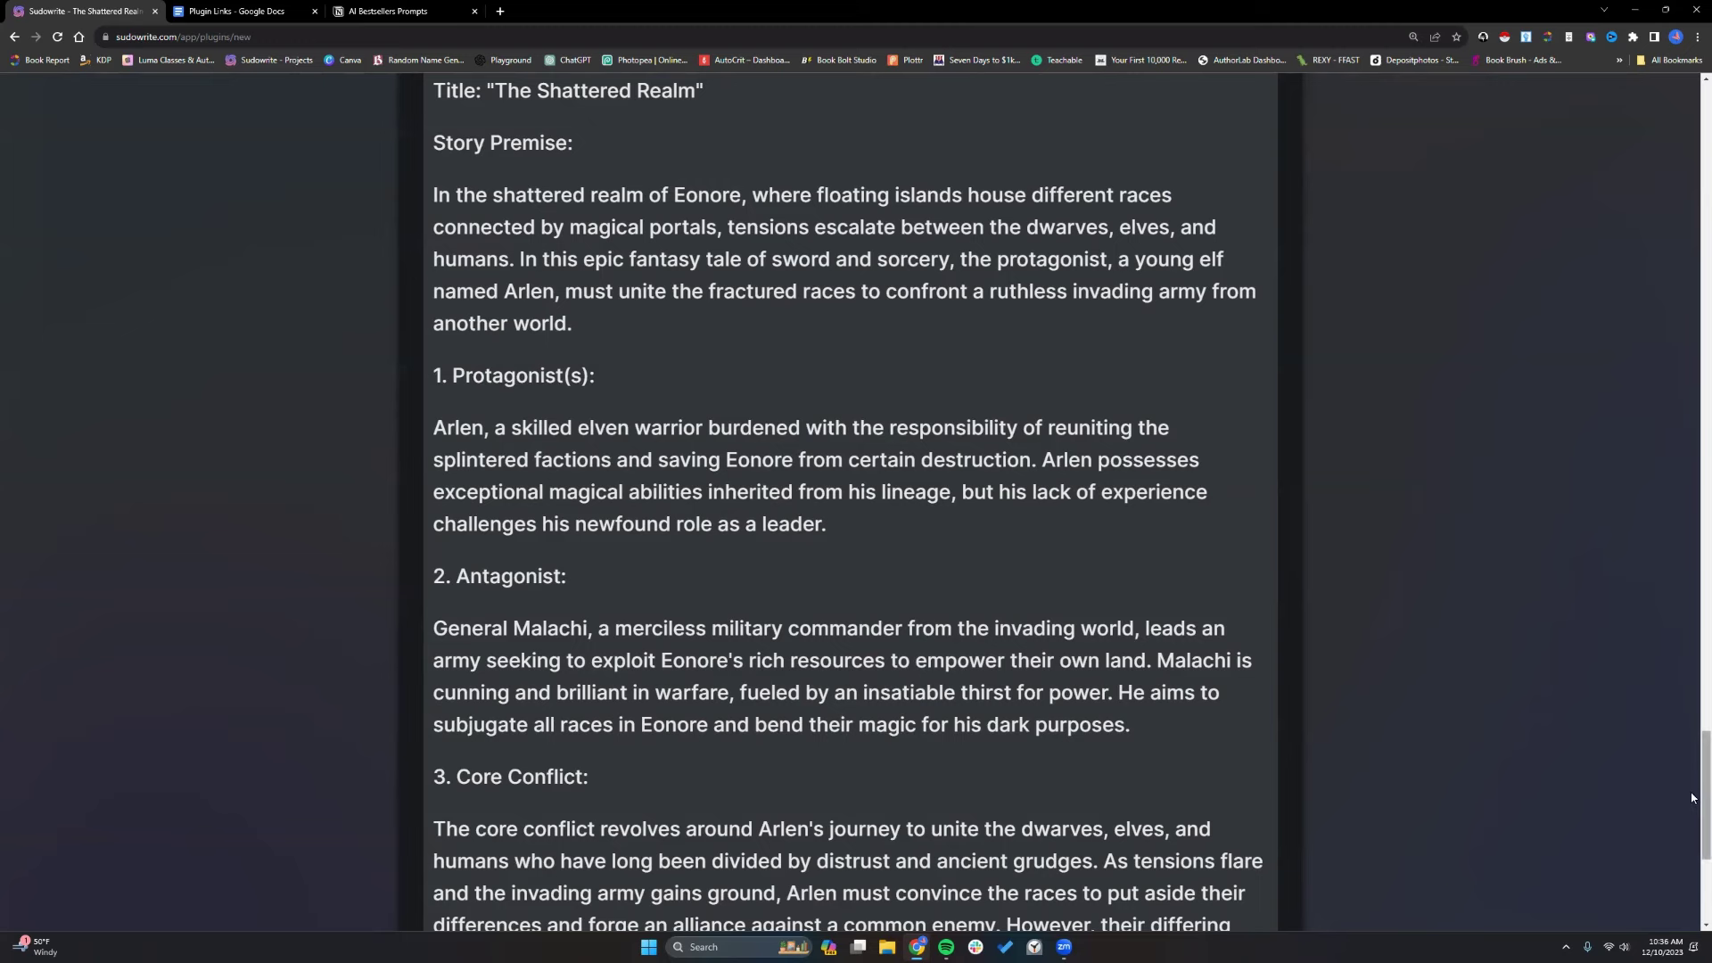
scroll(1692, 785, "up", 2)
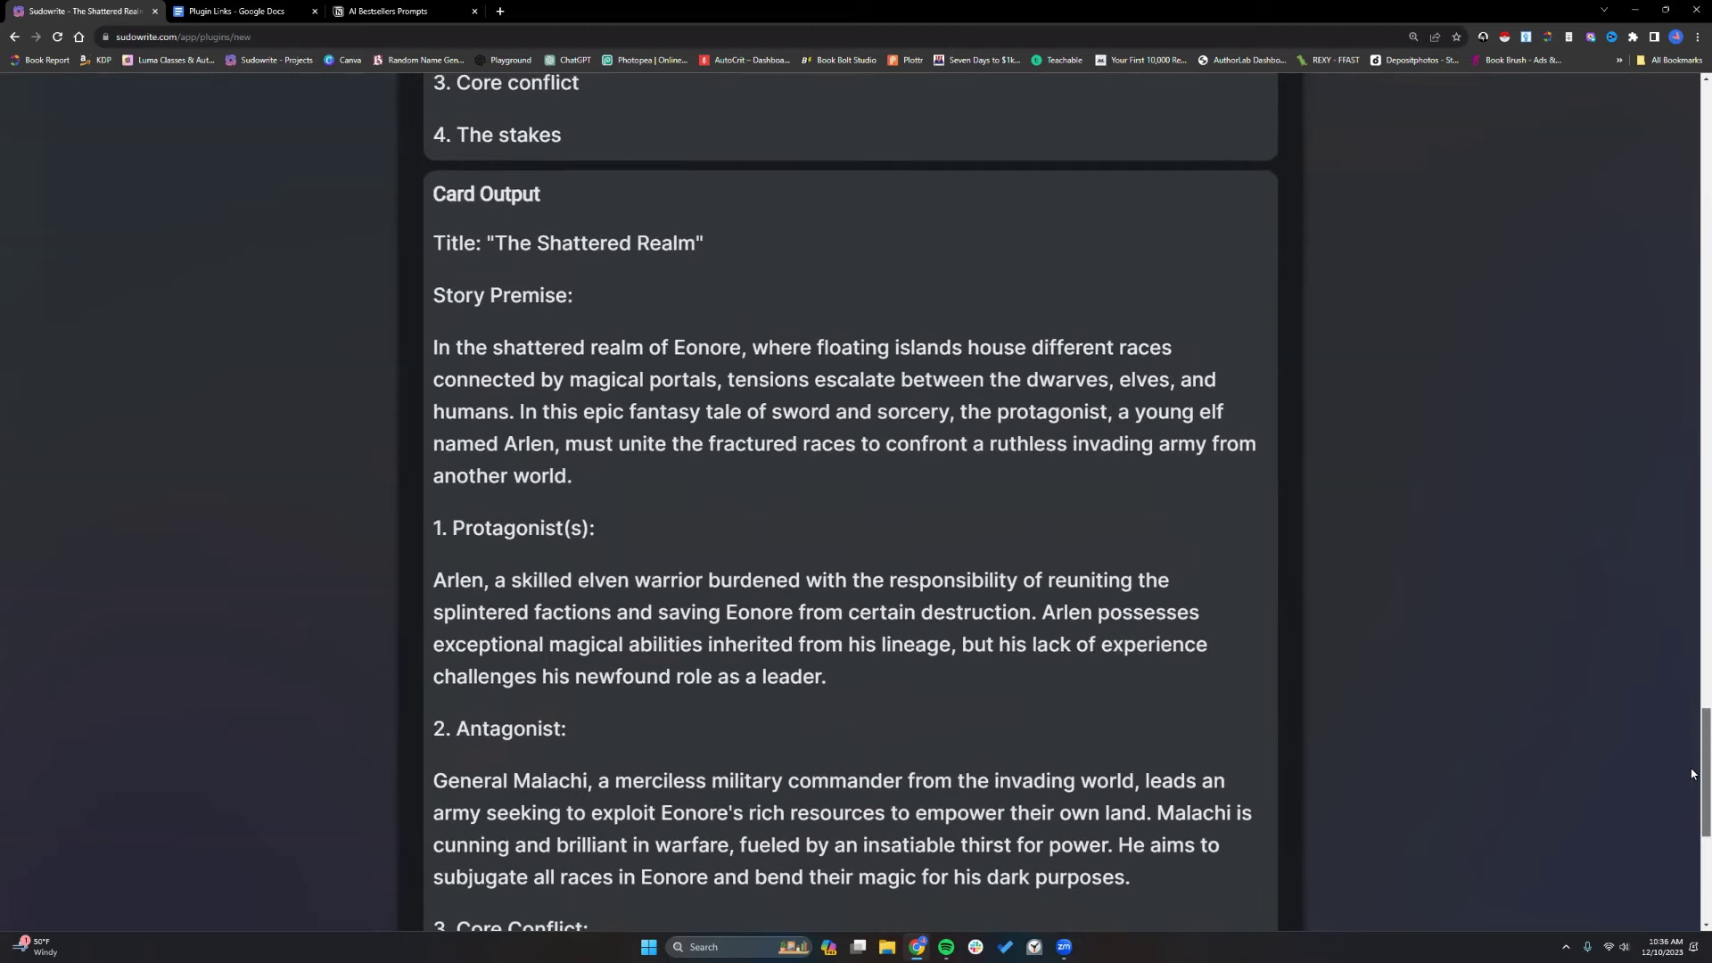
Return to the plugin's instructions and switch the editor from Basic to Advanced mode.
left_click_drag(1693, 772, 1693, 142)
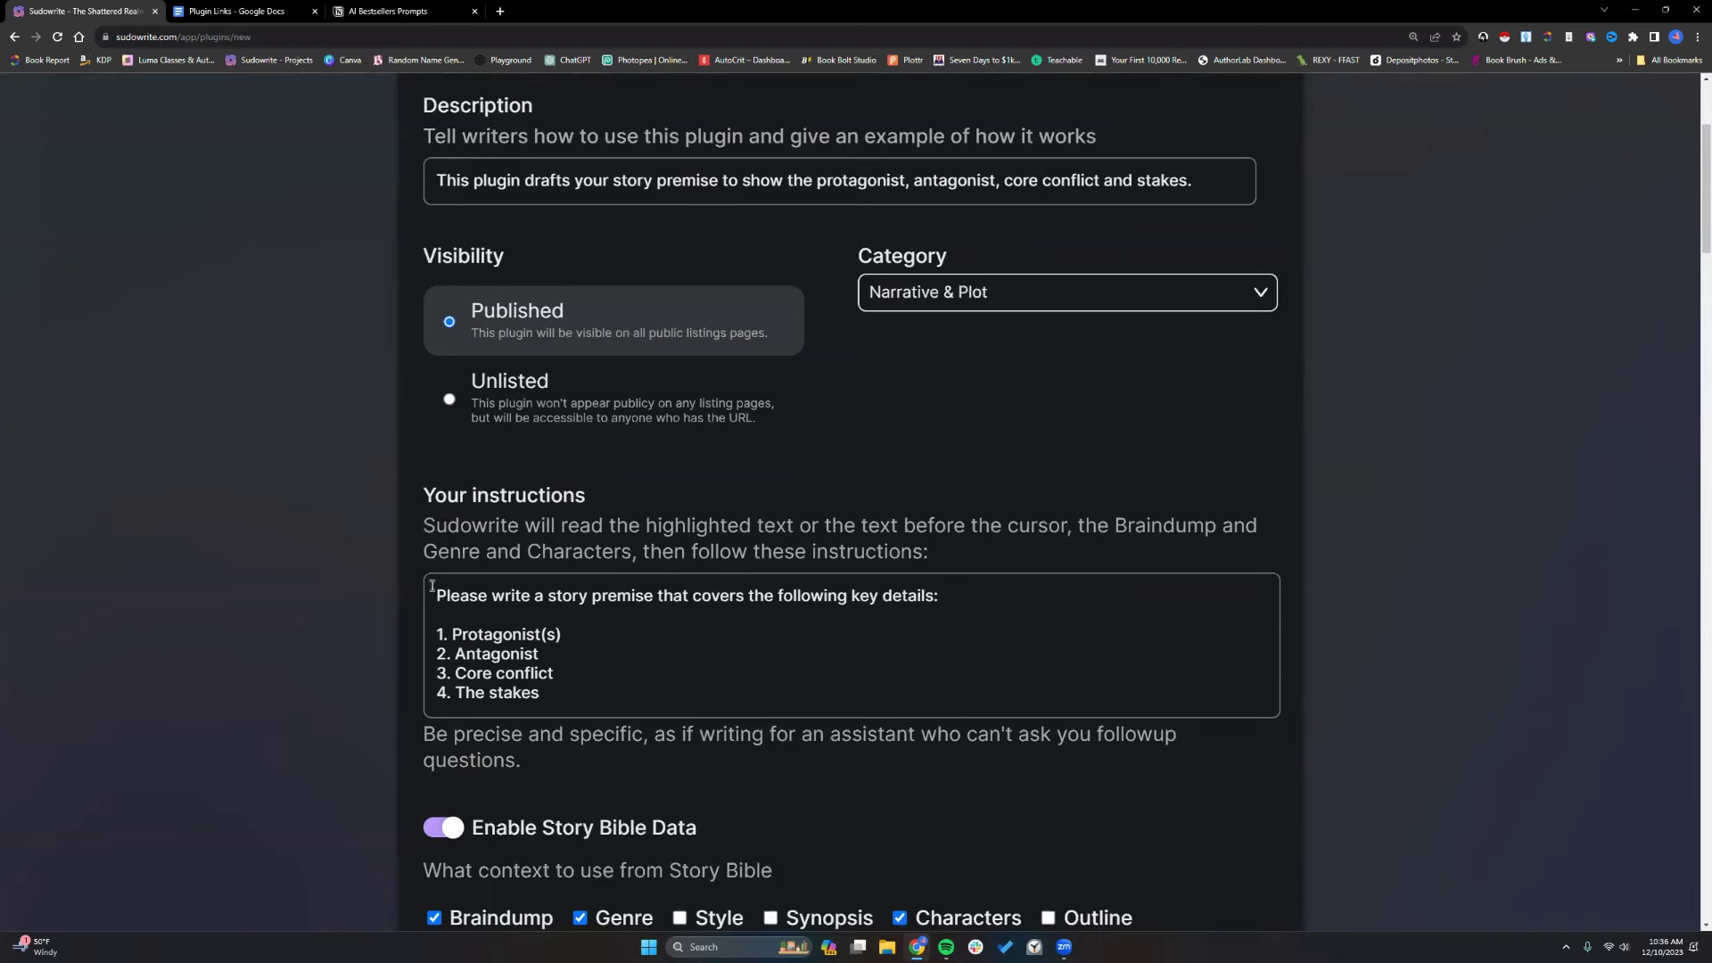
left_click_drag(434, 592, 564, 695)
scroll(1216, 237, "up", 3)
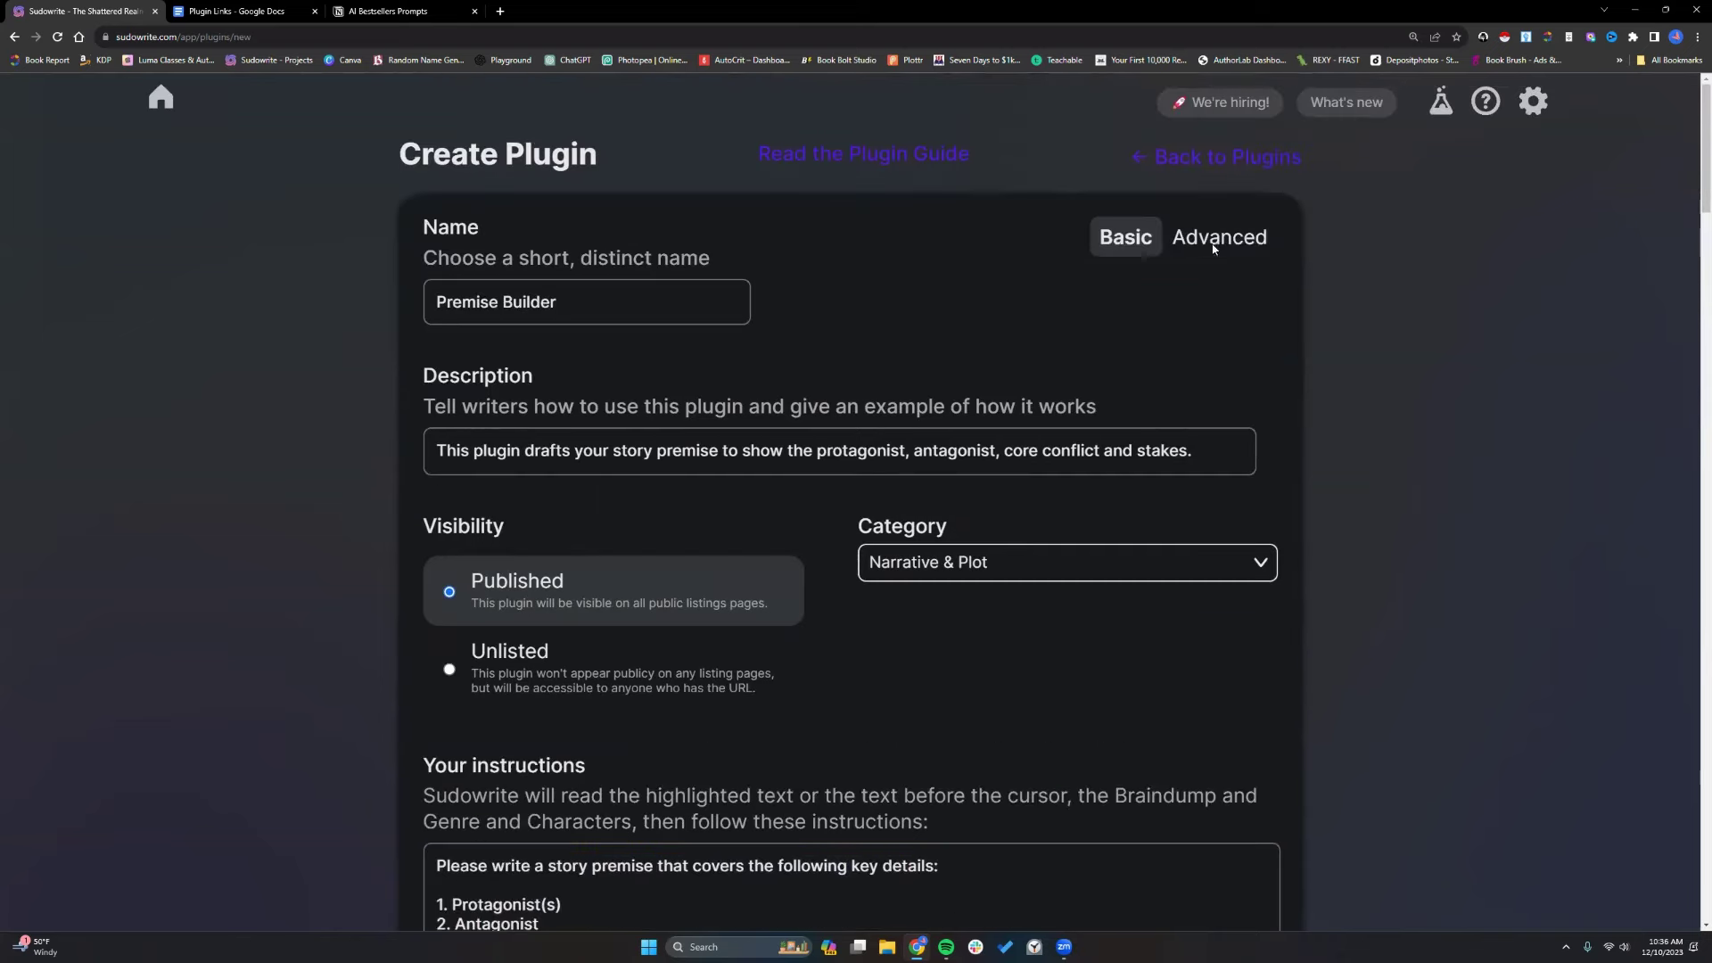
left_click(1215, 237)
scroll(679, 702, "down", 2)
scroll(678, 699, "down", 12)
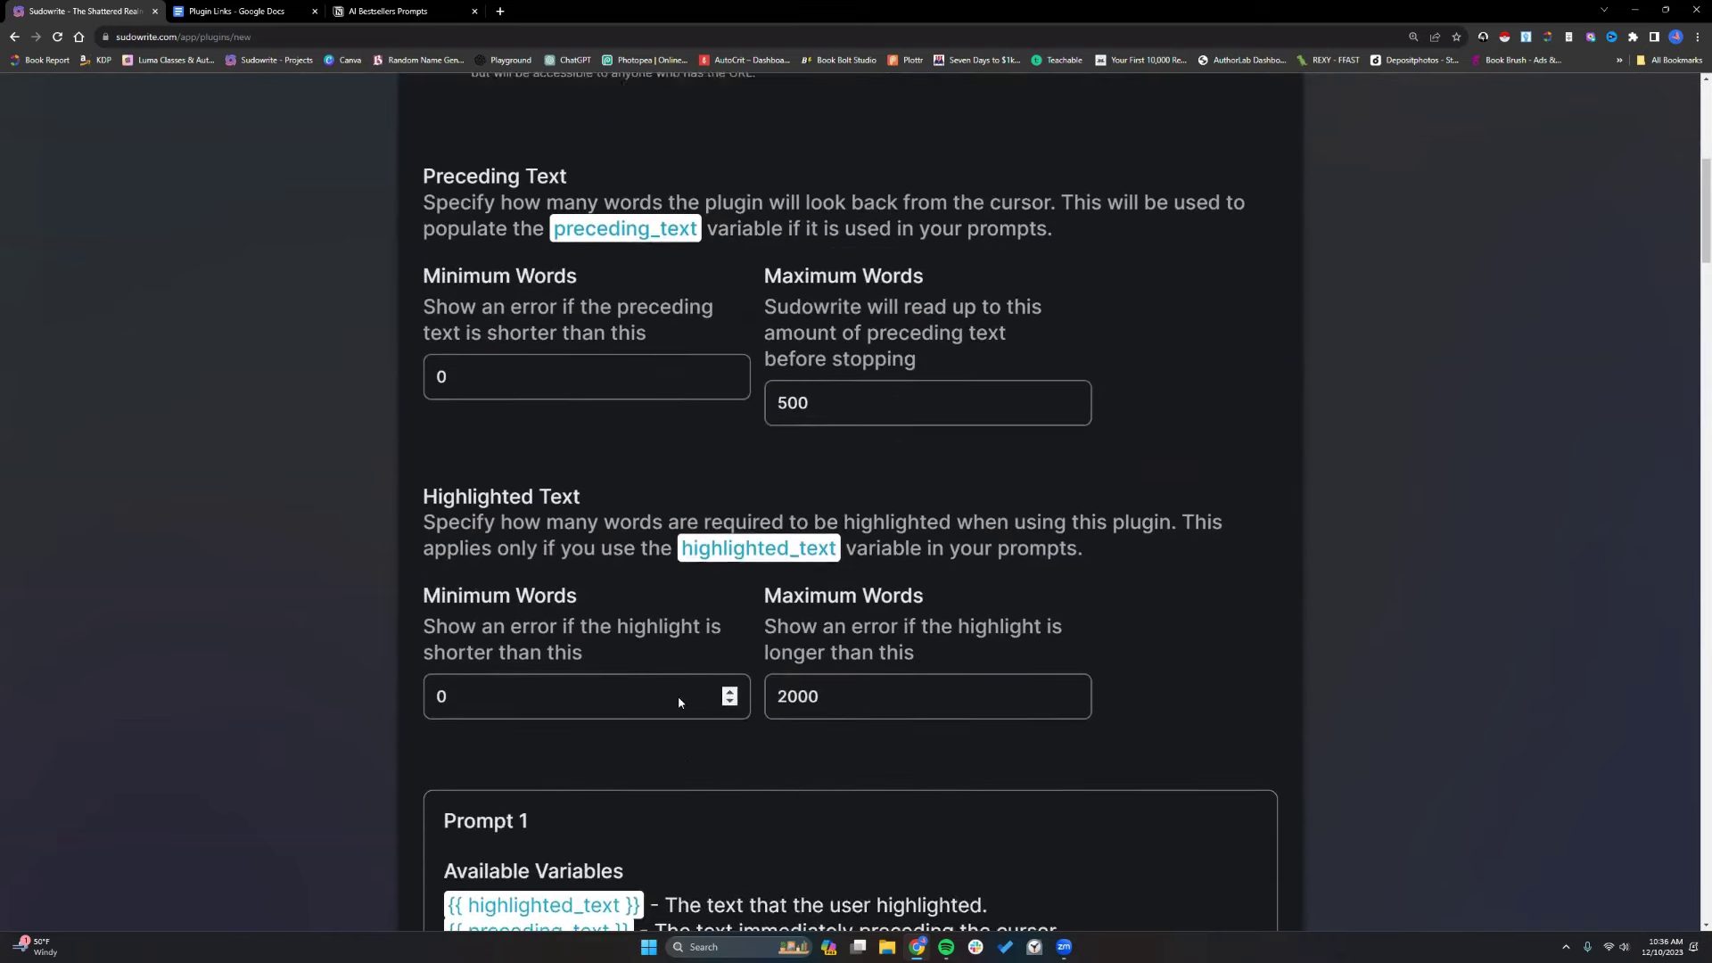
Examine Prompt 1's System instructions and the User prompt with its Story Bible variables.
left_click(622, 355)
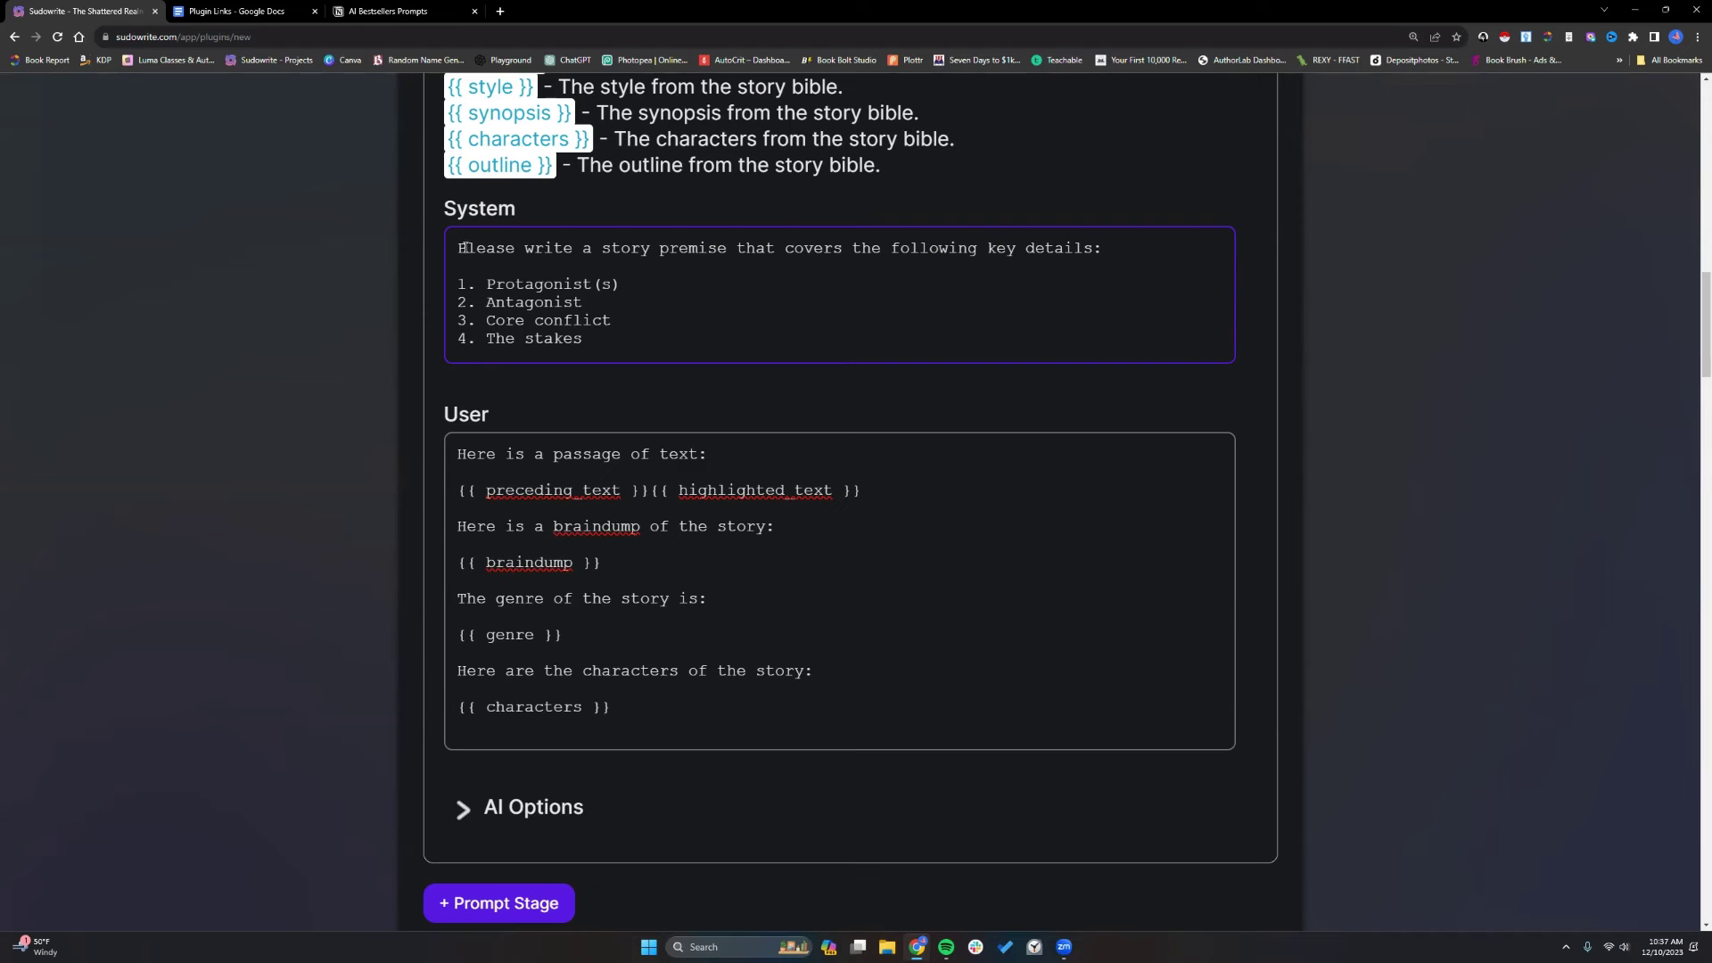
left_click_drag(458, 246, 610, 338)
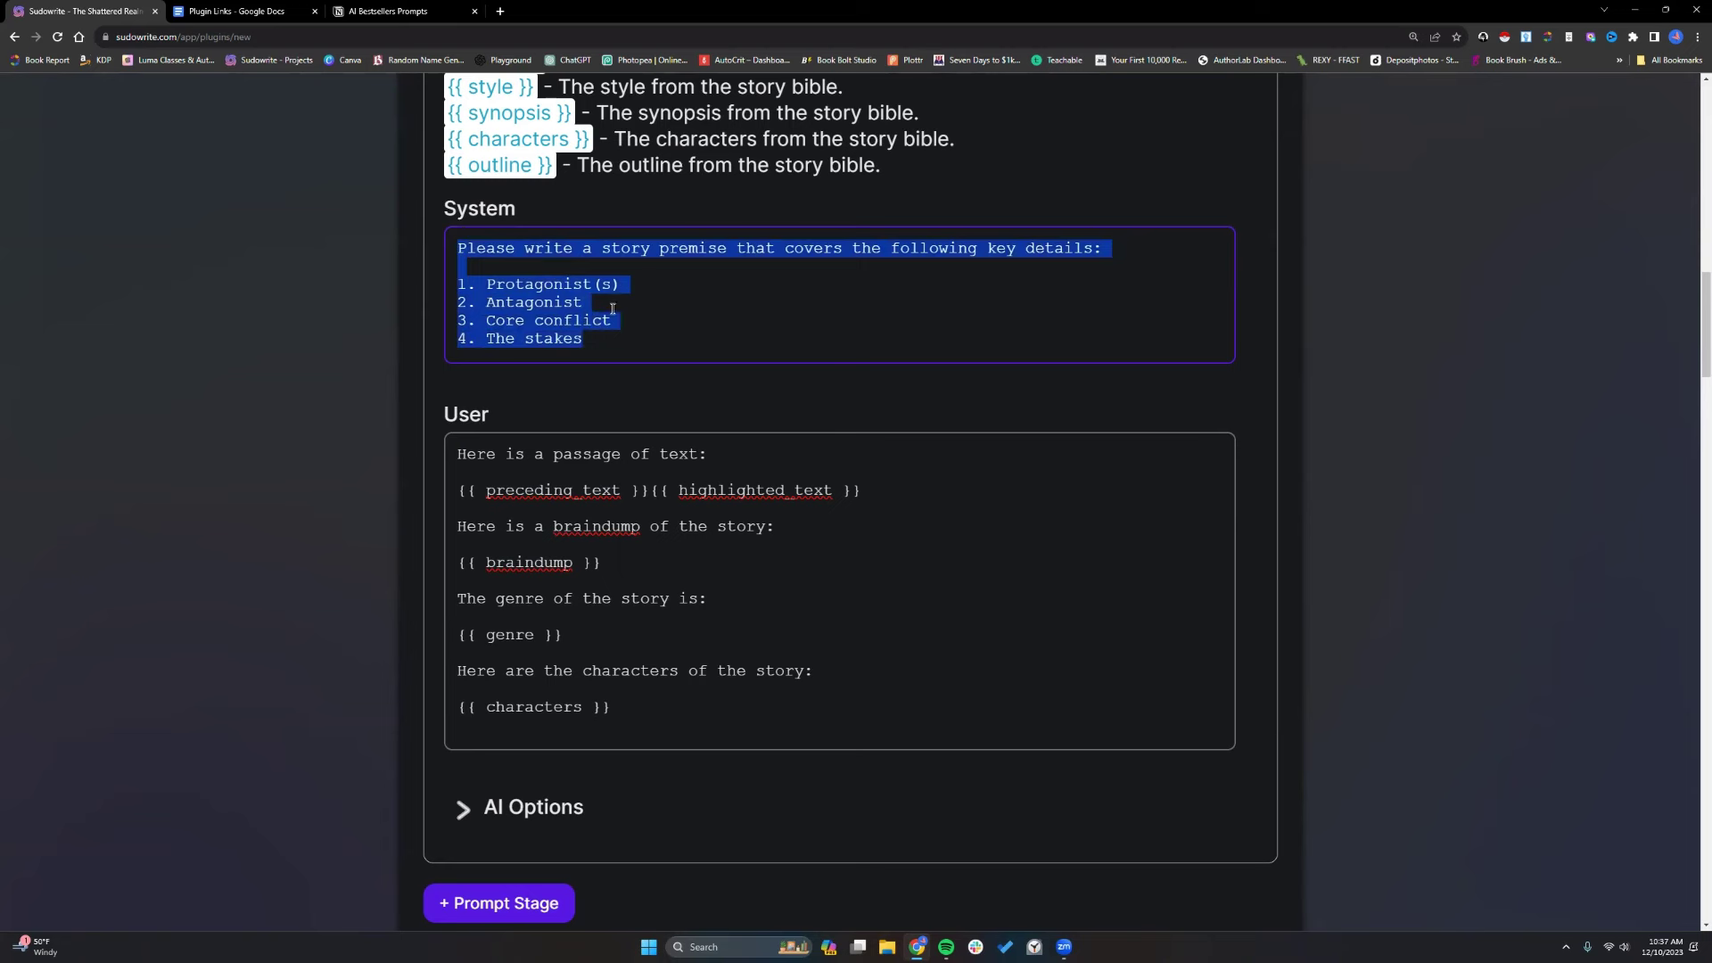
left_click(613, 308)
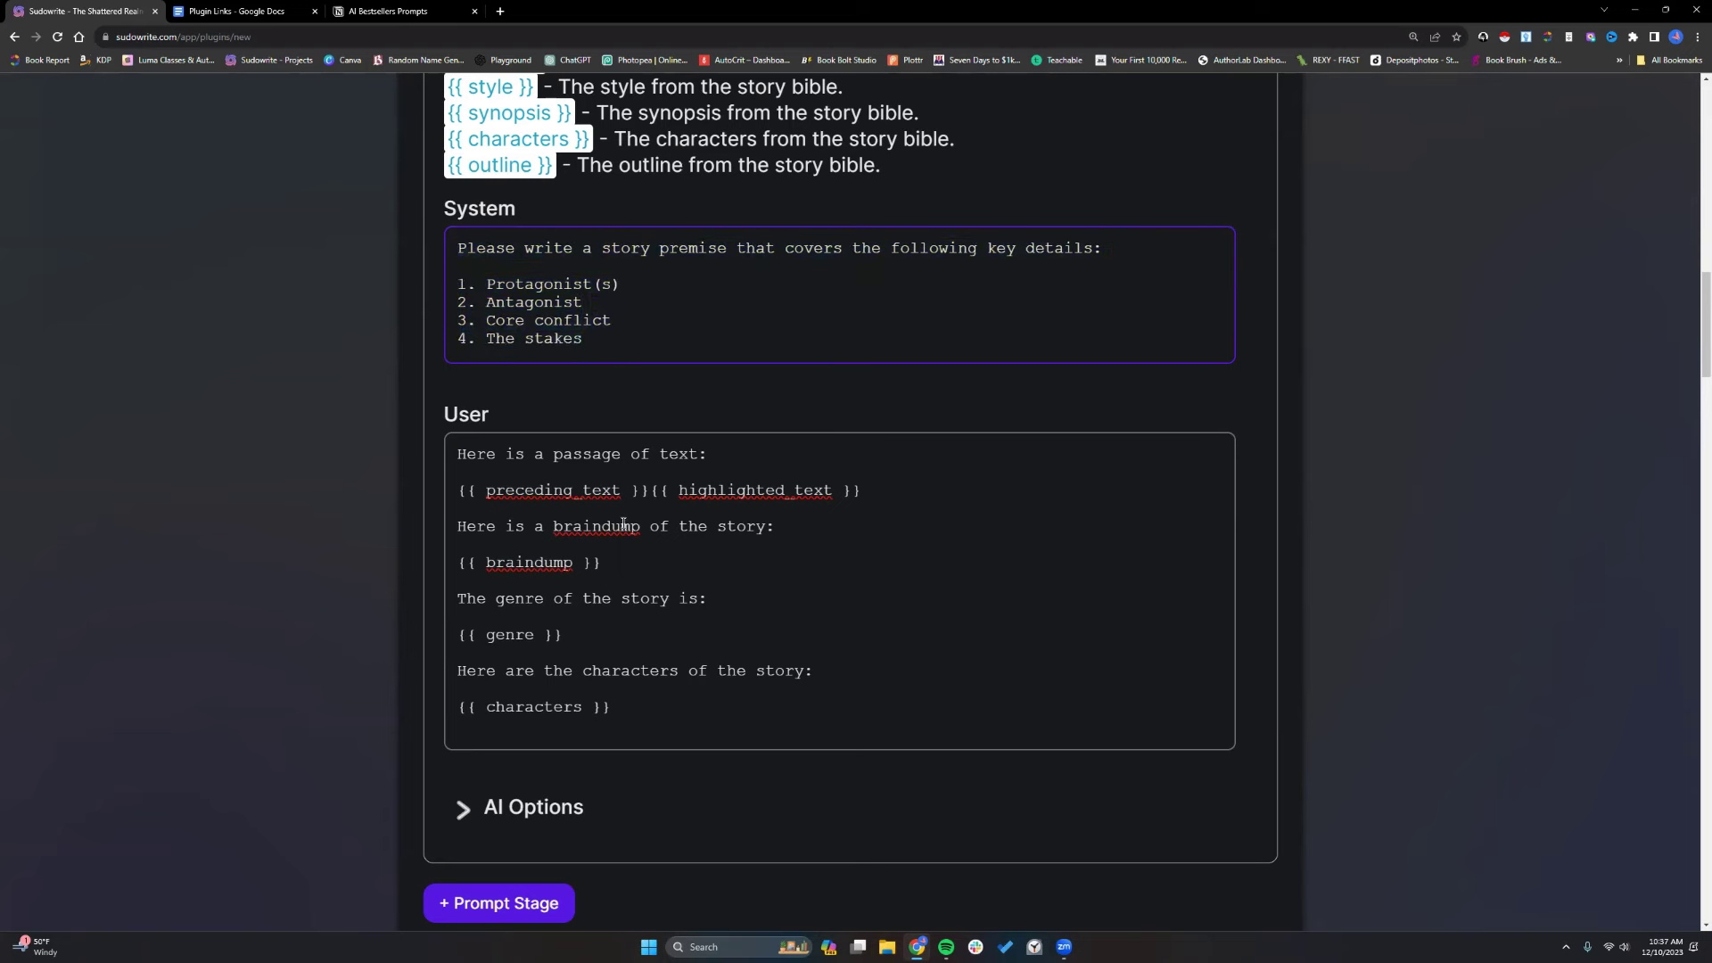
left_click(609, 724)
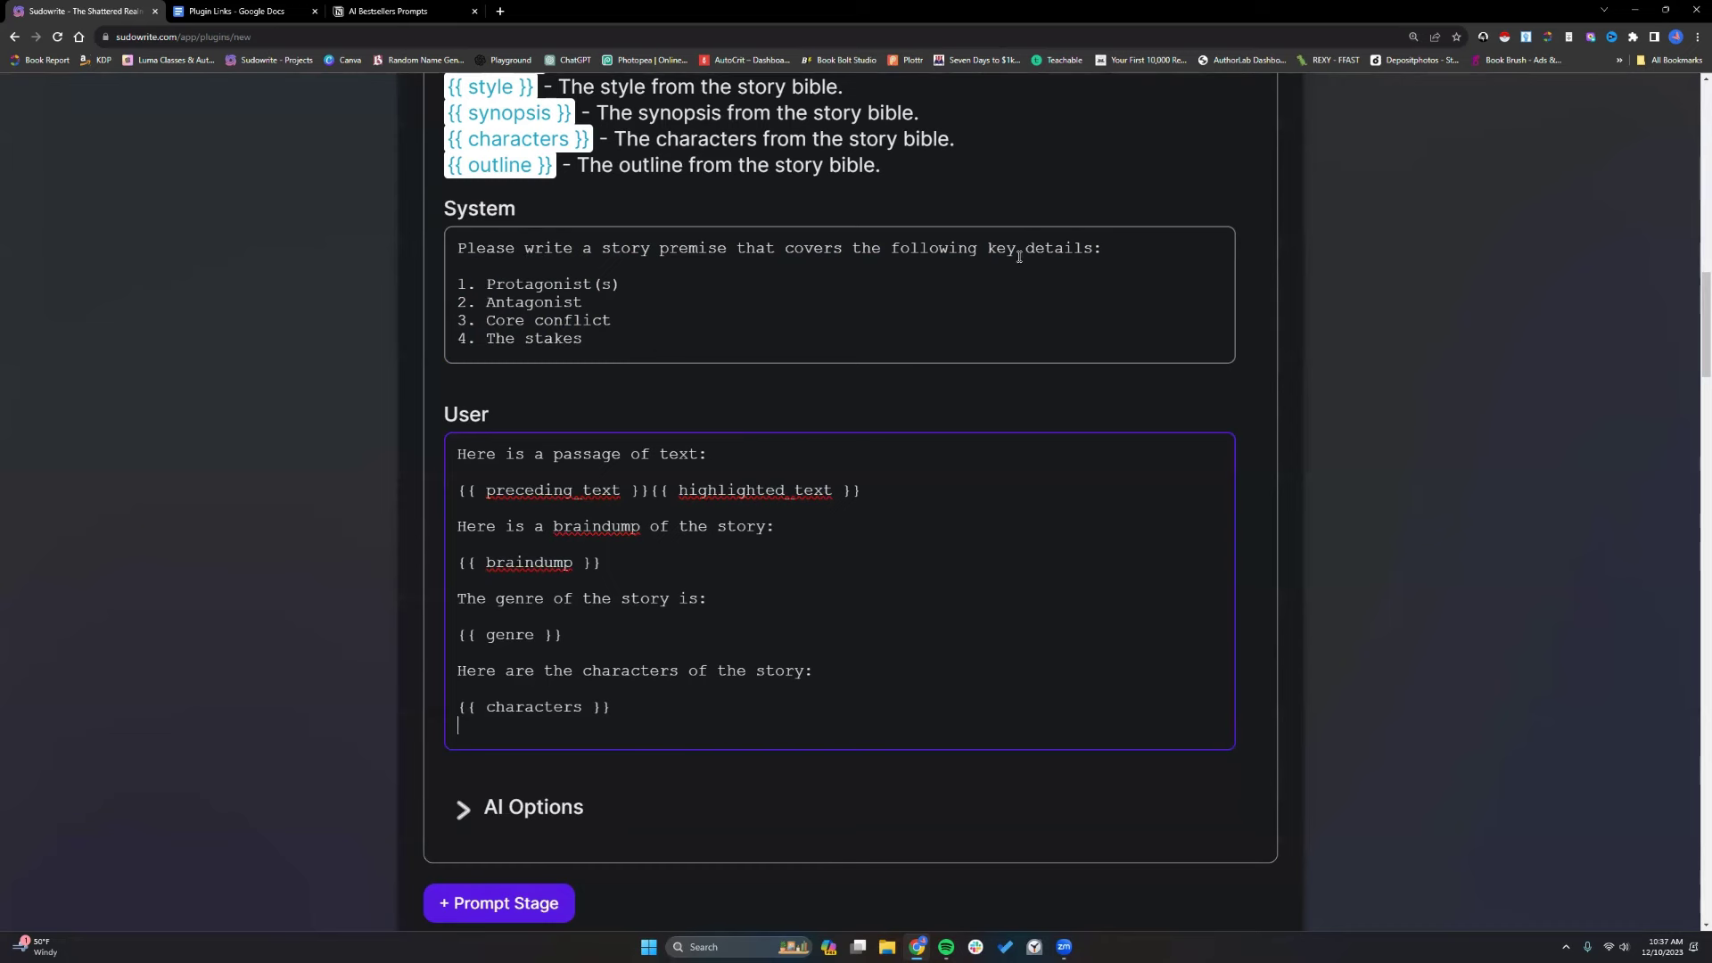
Append to the System prompt: "The protagonist can be more than one character. For instance, in an epic fantasy, there can be a group of protagonists working together to accomplish the story goal.".
left_click(602, 348)
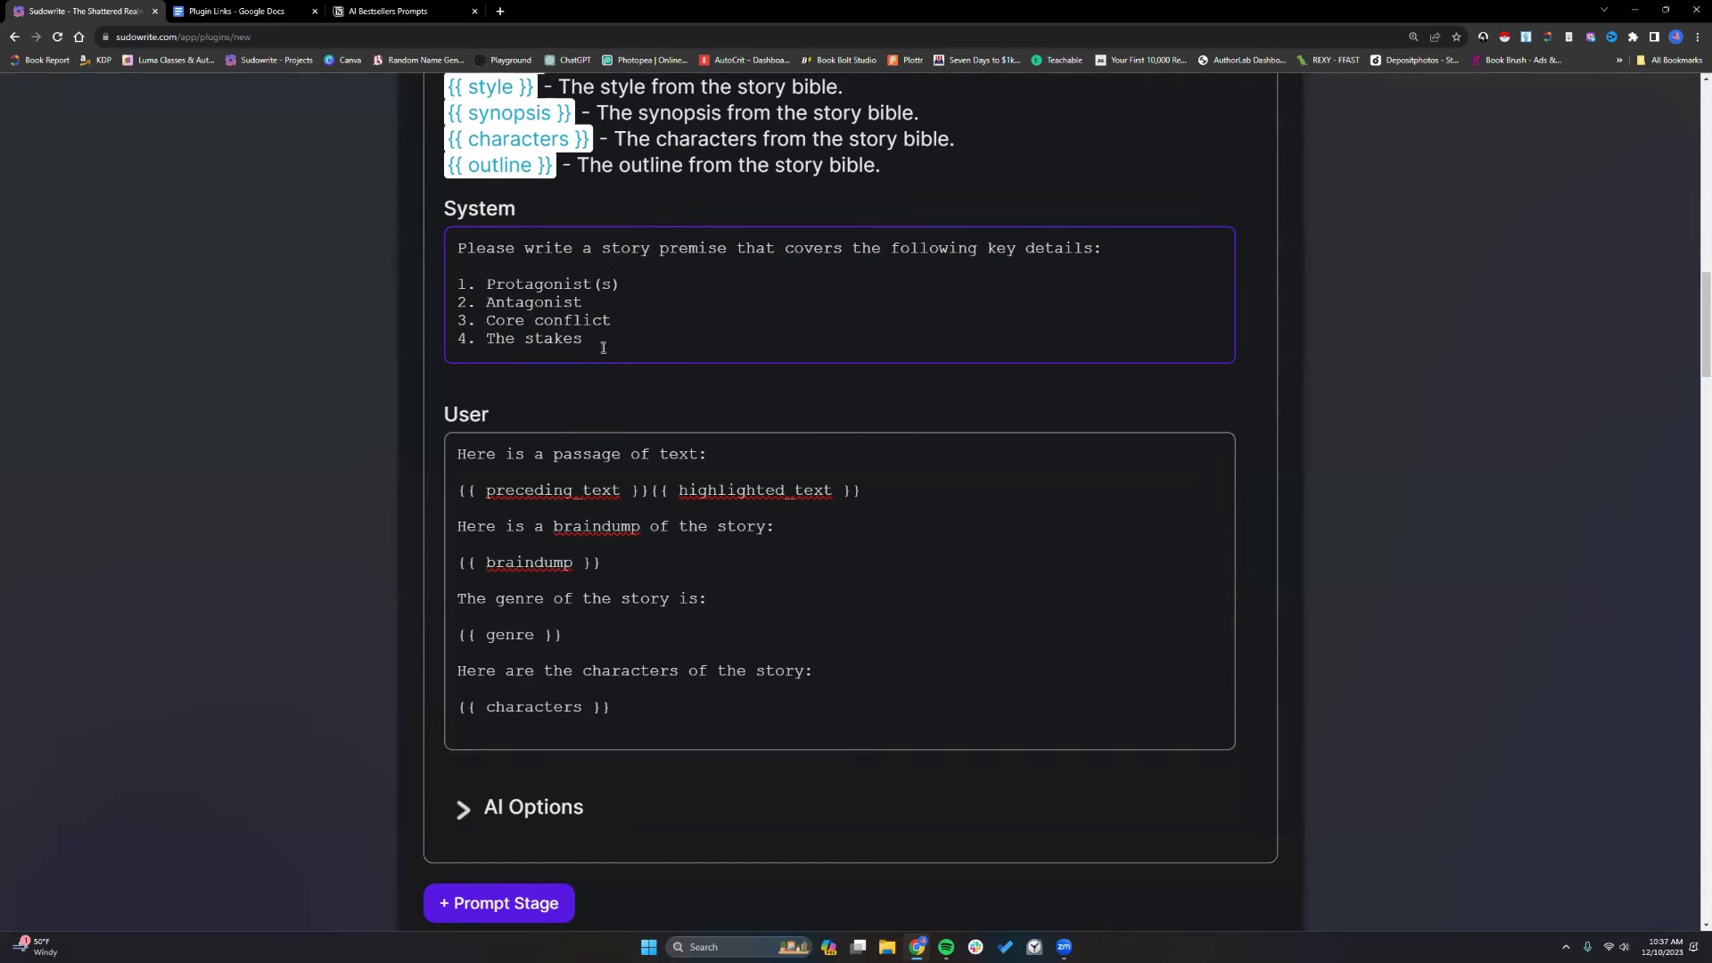
key("Return")
key("Return")
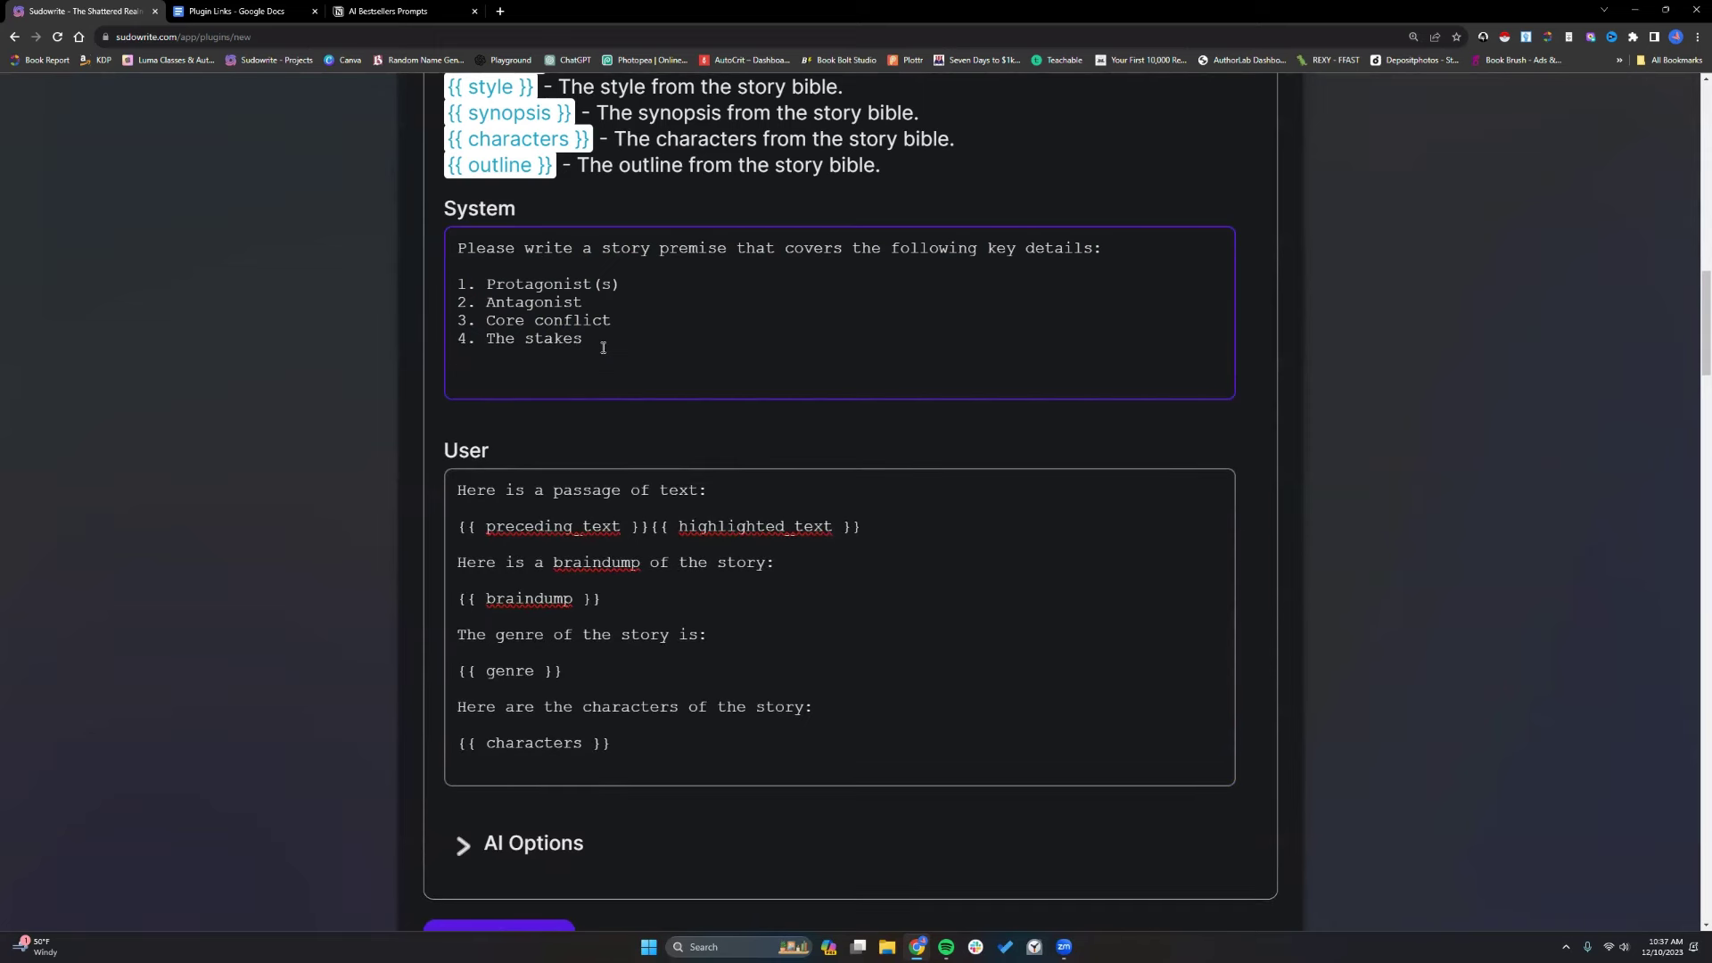
type("The protagonist can be more than o")
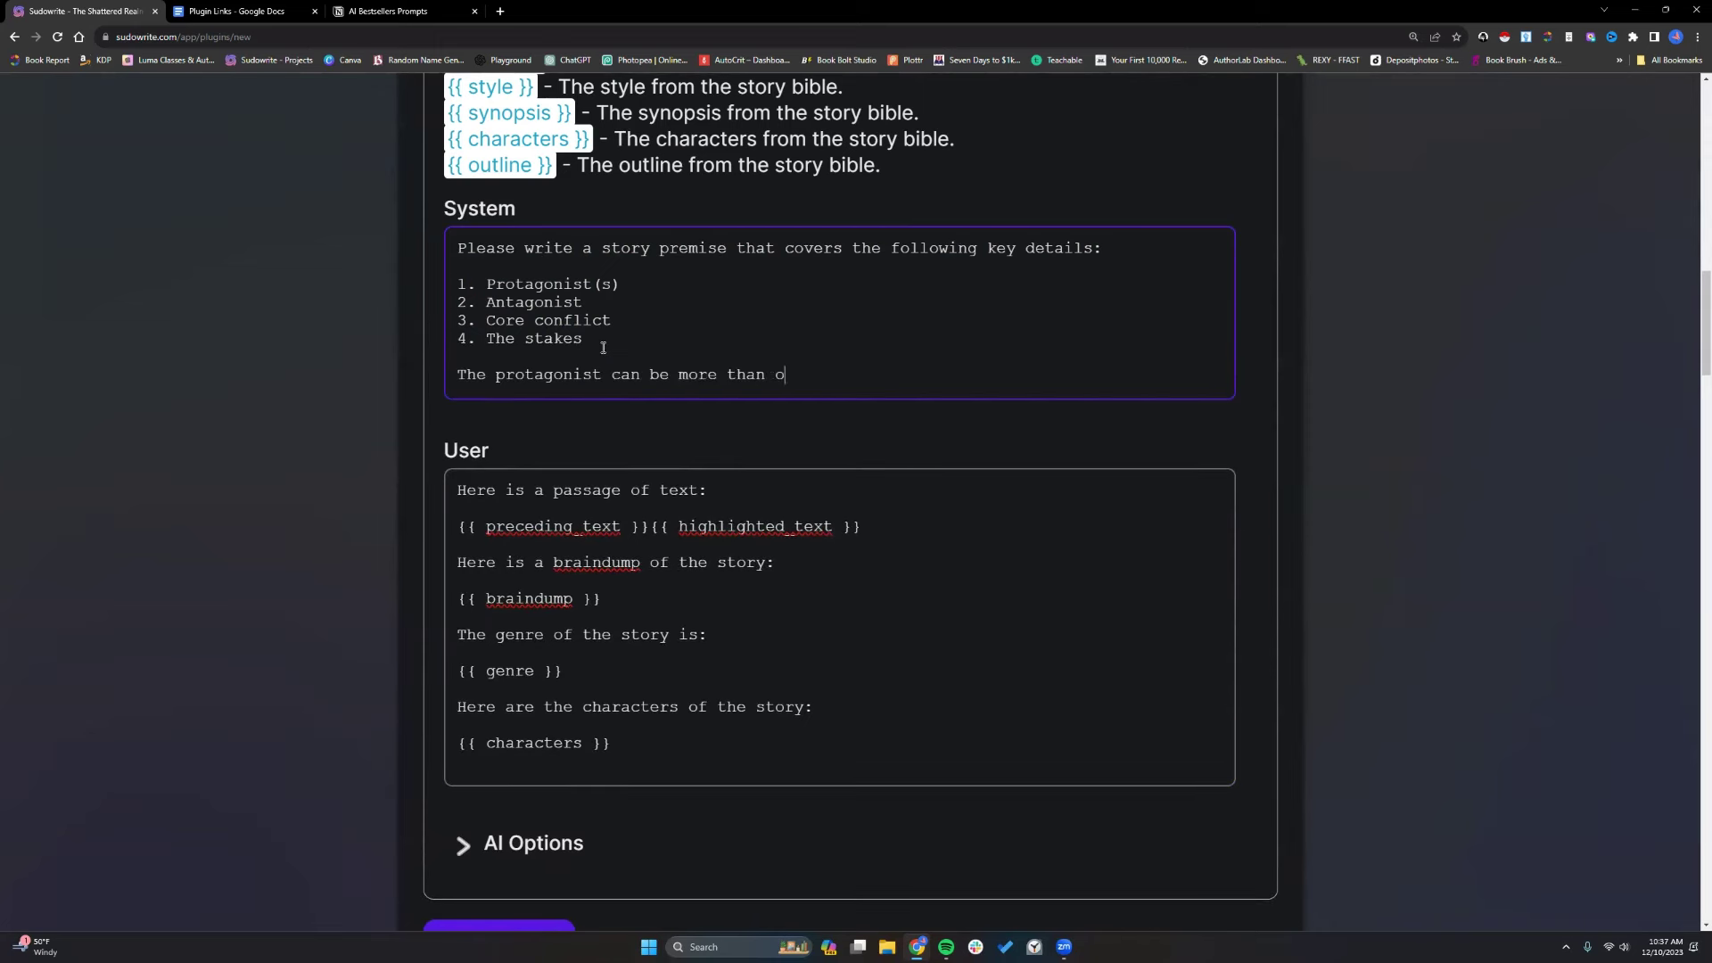
type("ne character. For instance, i")
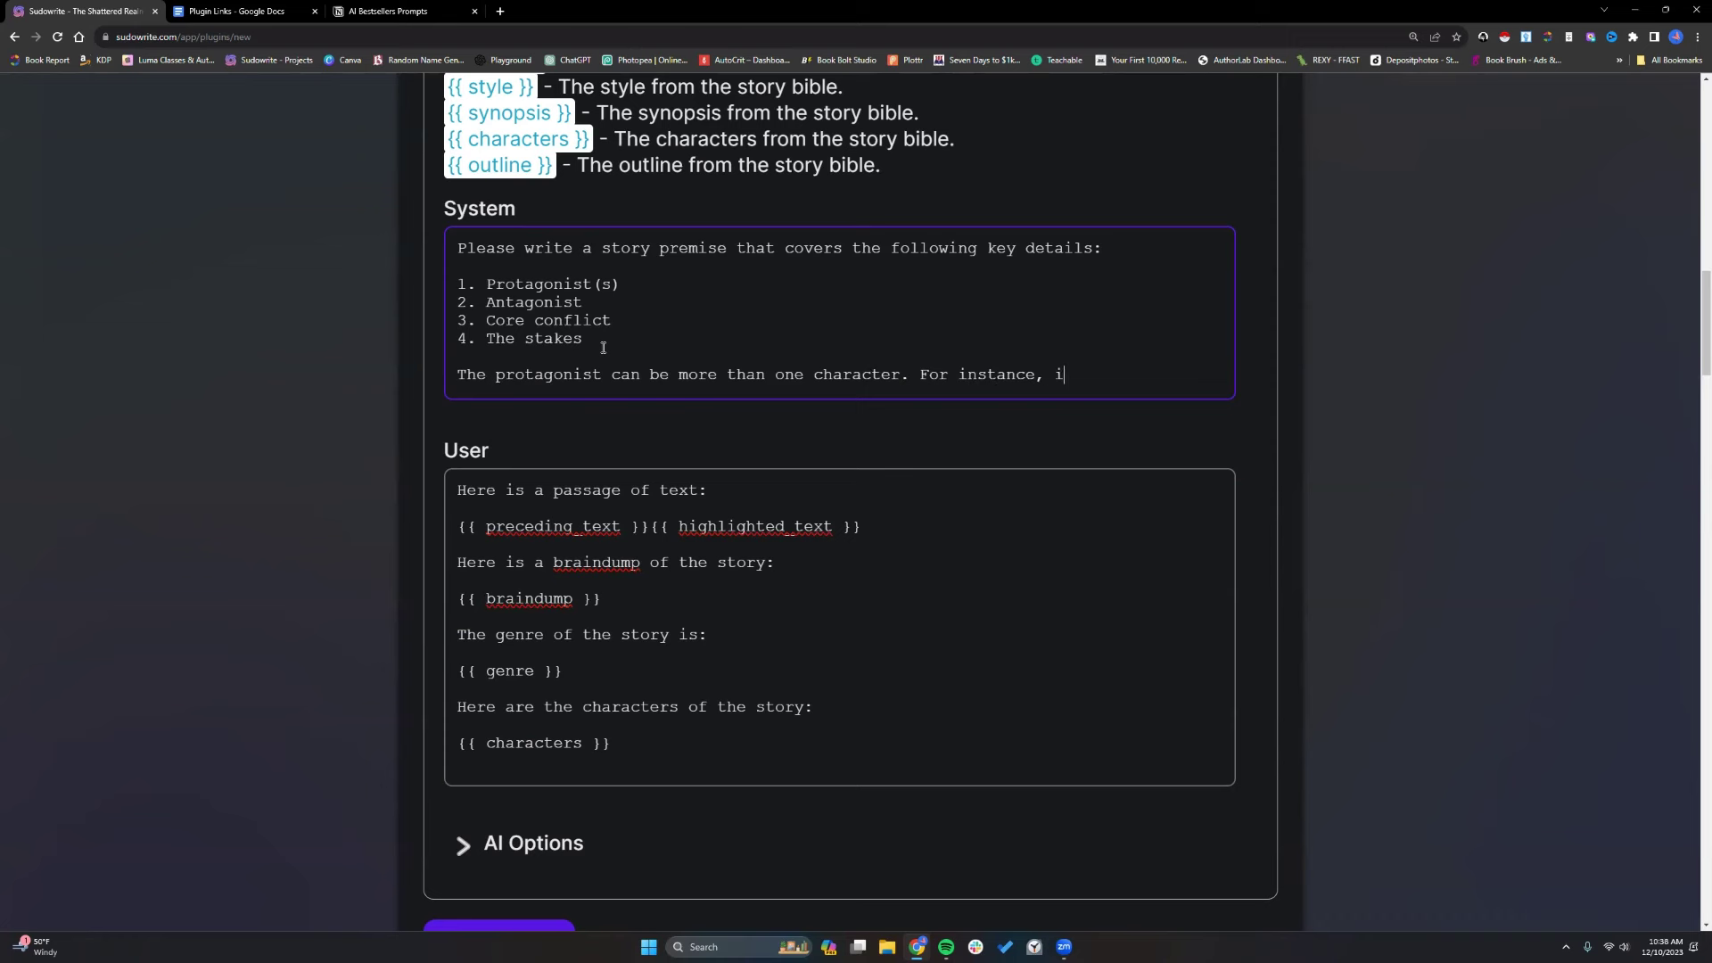
type("n an epic fantasy, there can be a group")
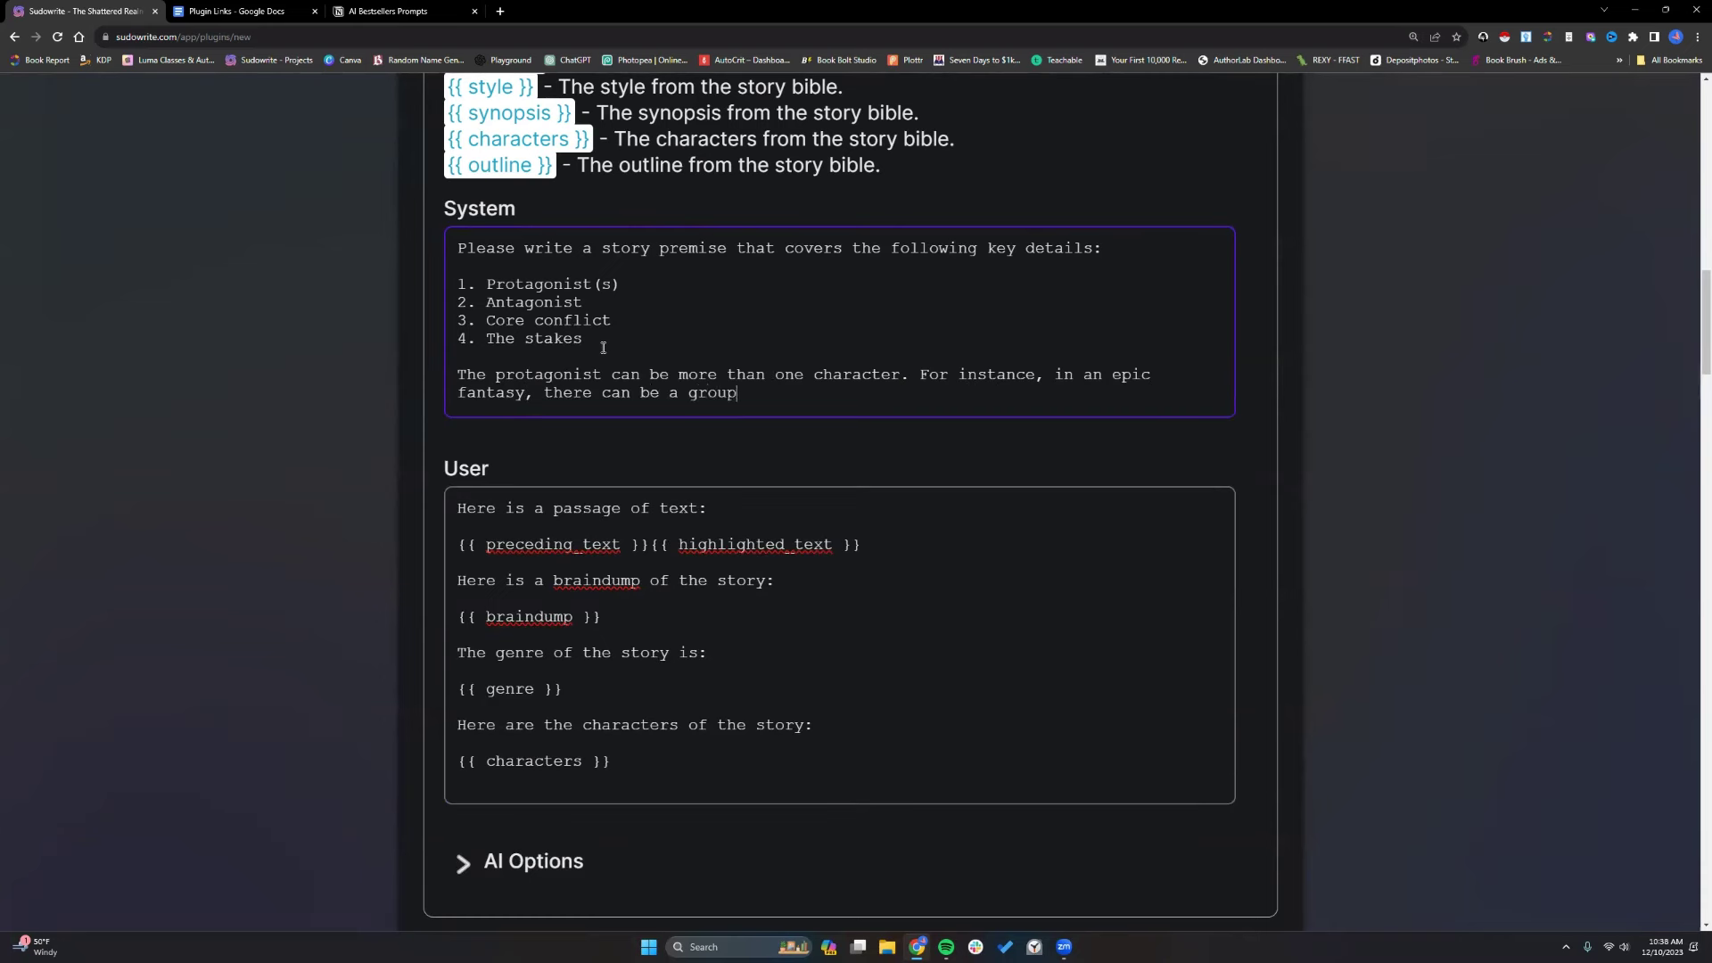
type(" of protago")
type("nists working together to ")
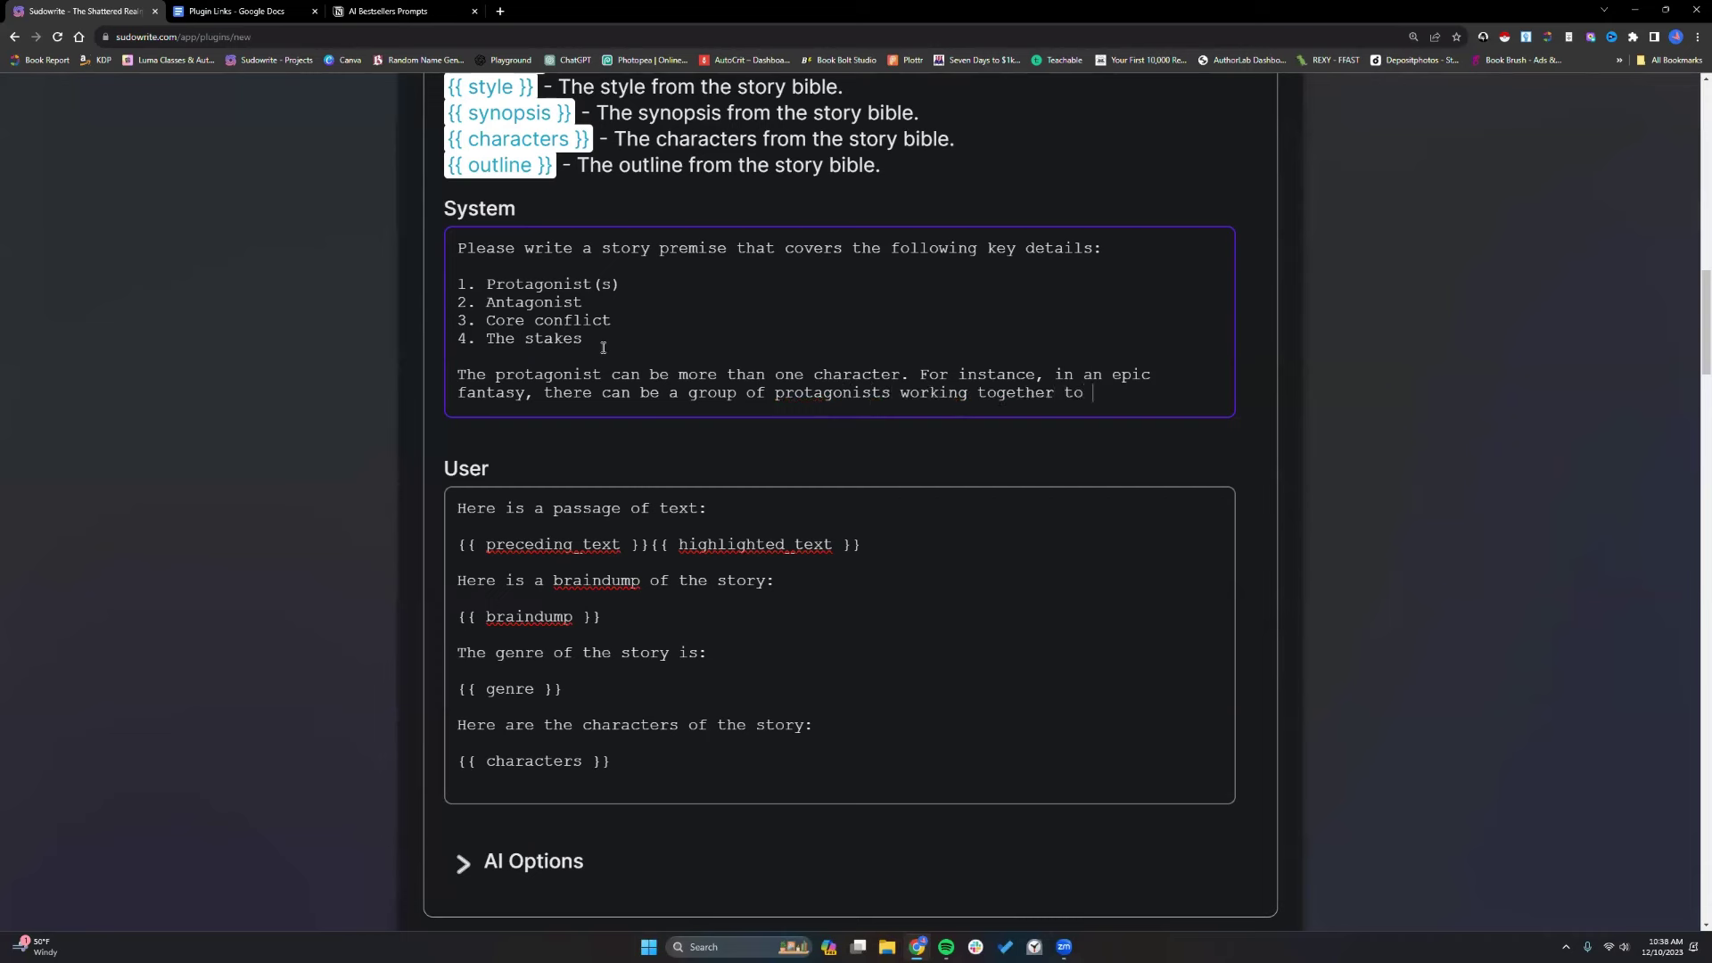
type("accomplish the story goal.")
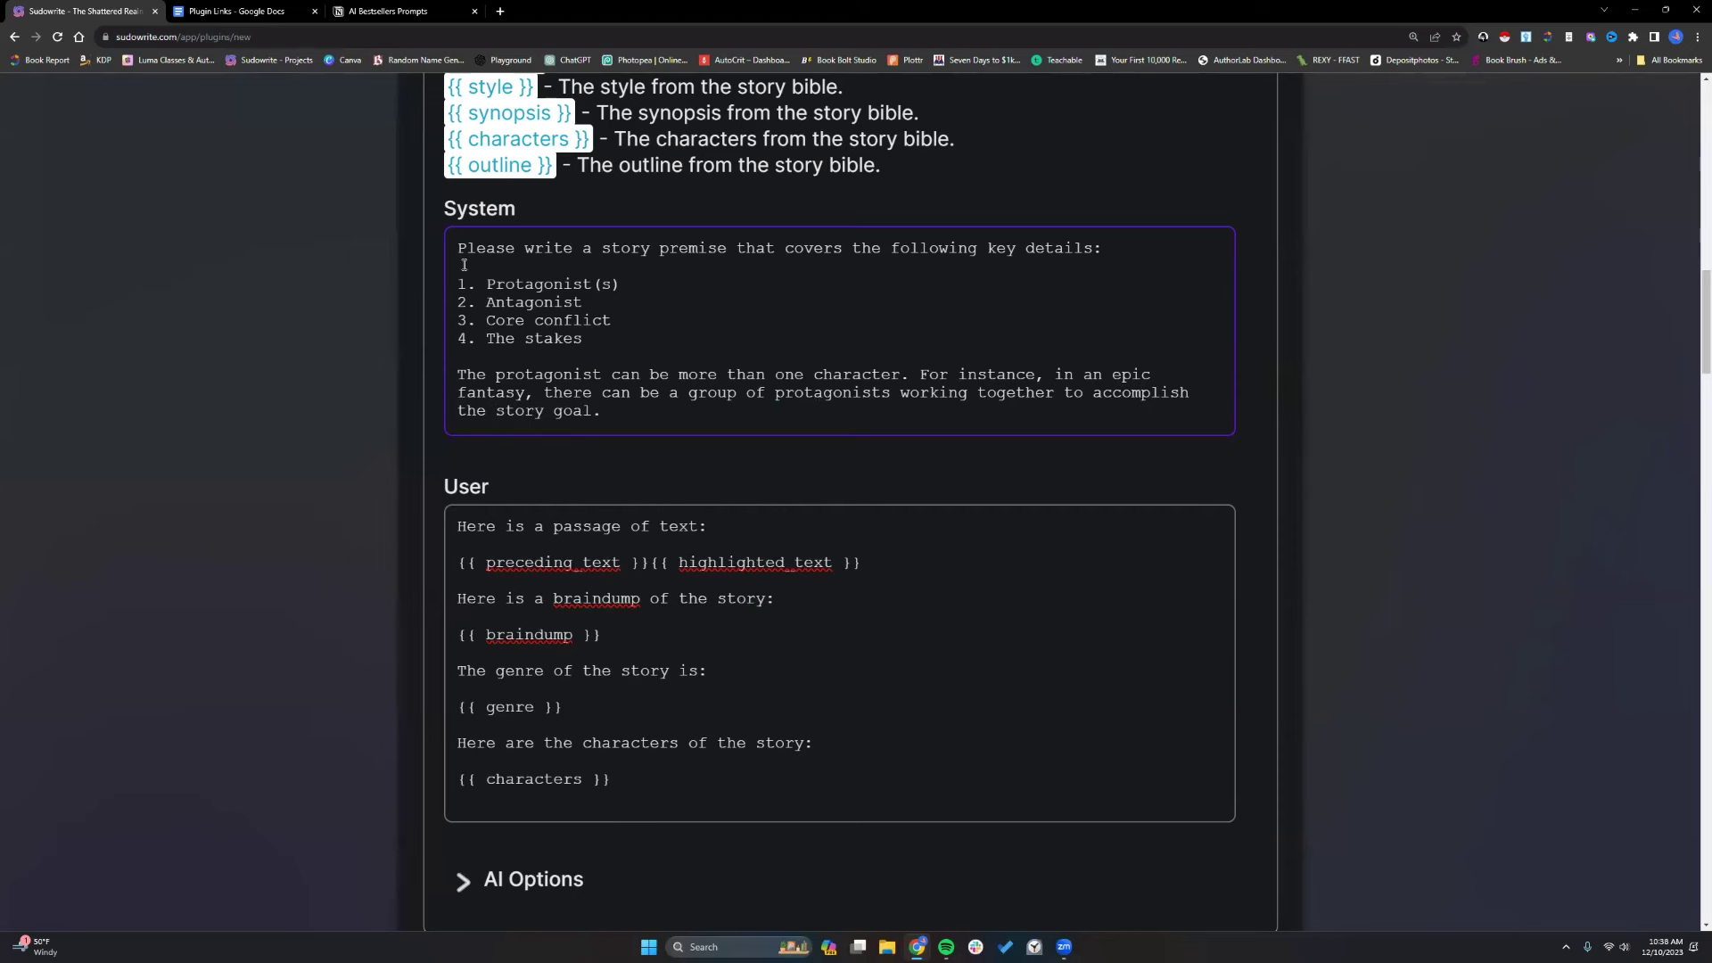
Expand Prompt 1's AI options and set the engine to gpt-4-0314.
scroll(465, 482, "down", 5)
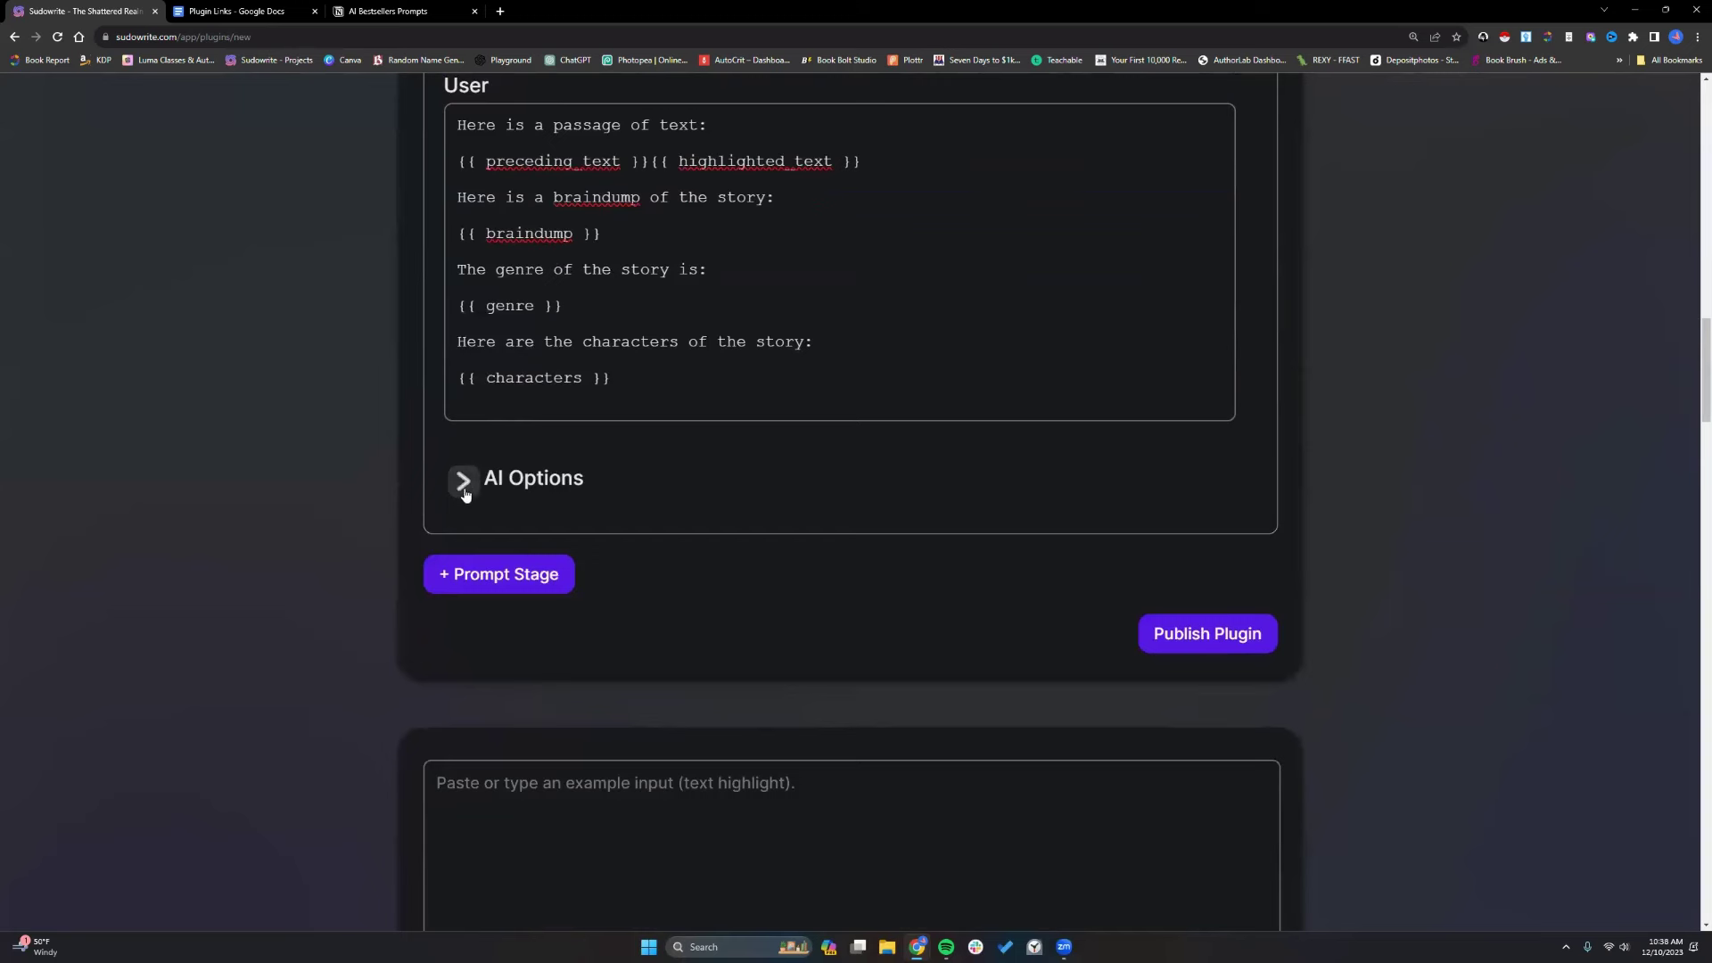
left_click(463, 483)
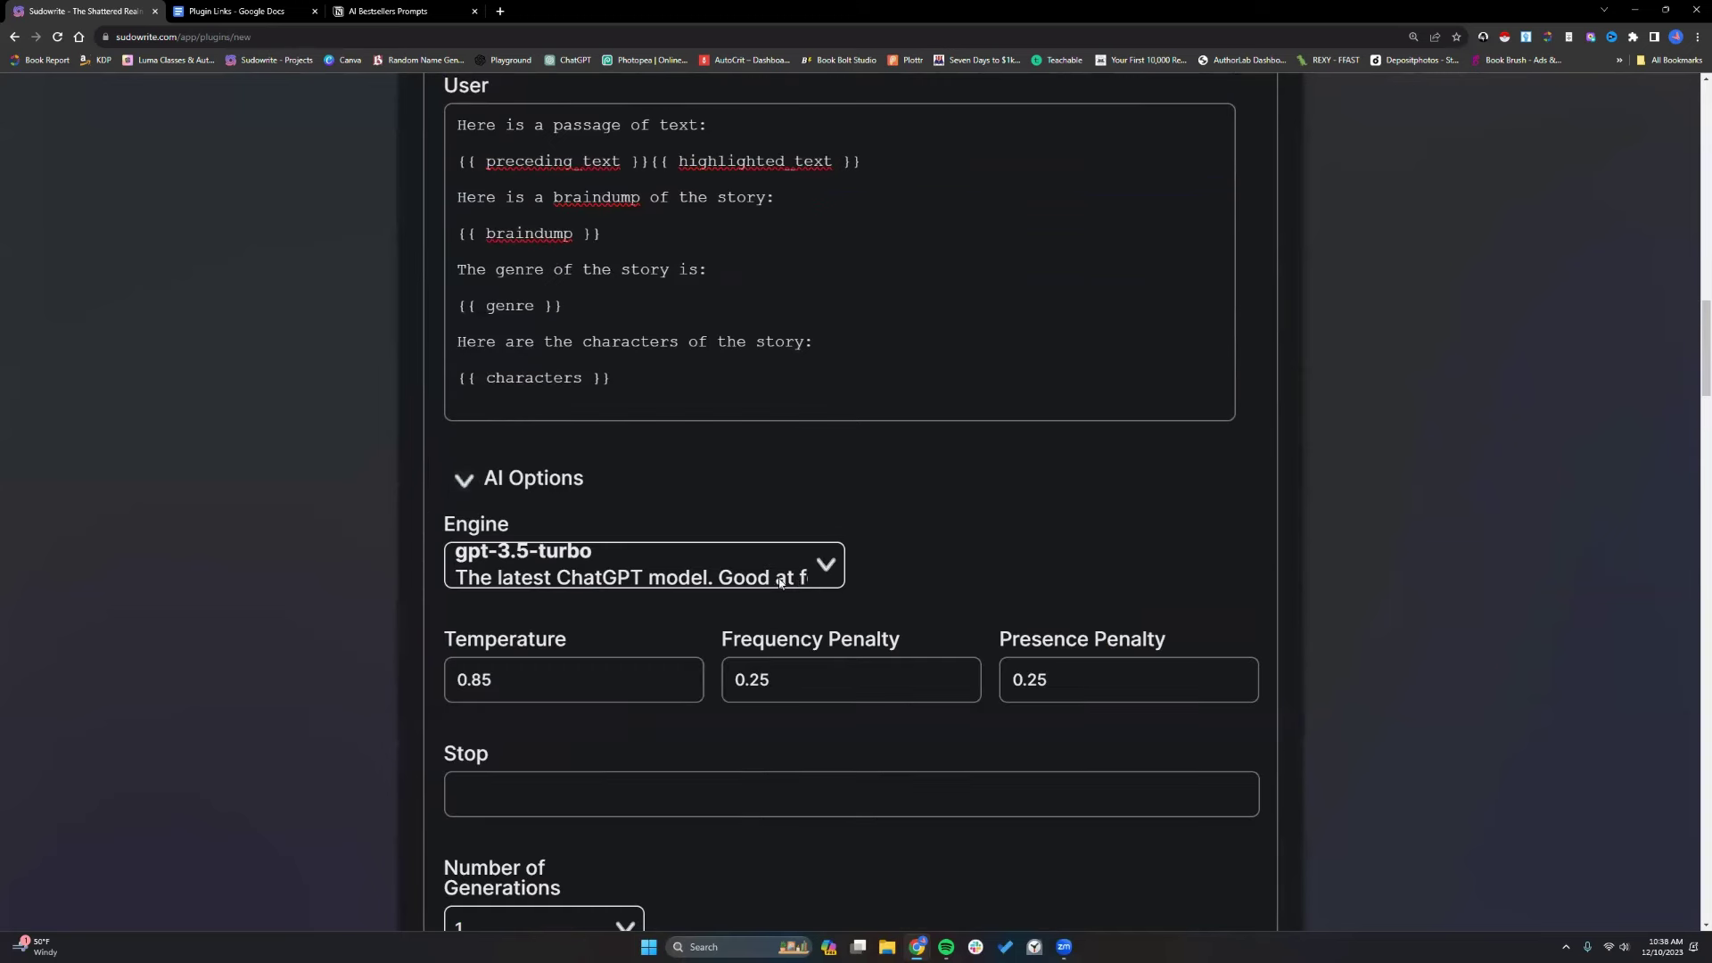
left_click(826, 567)
scroll(687, 547, "down", 2)
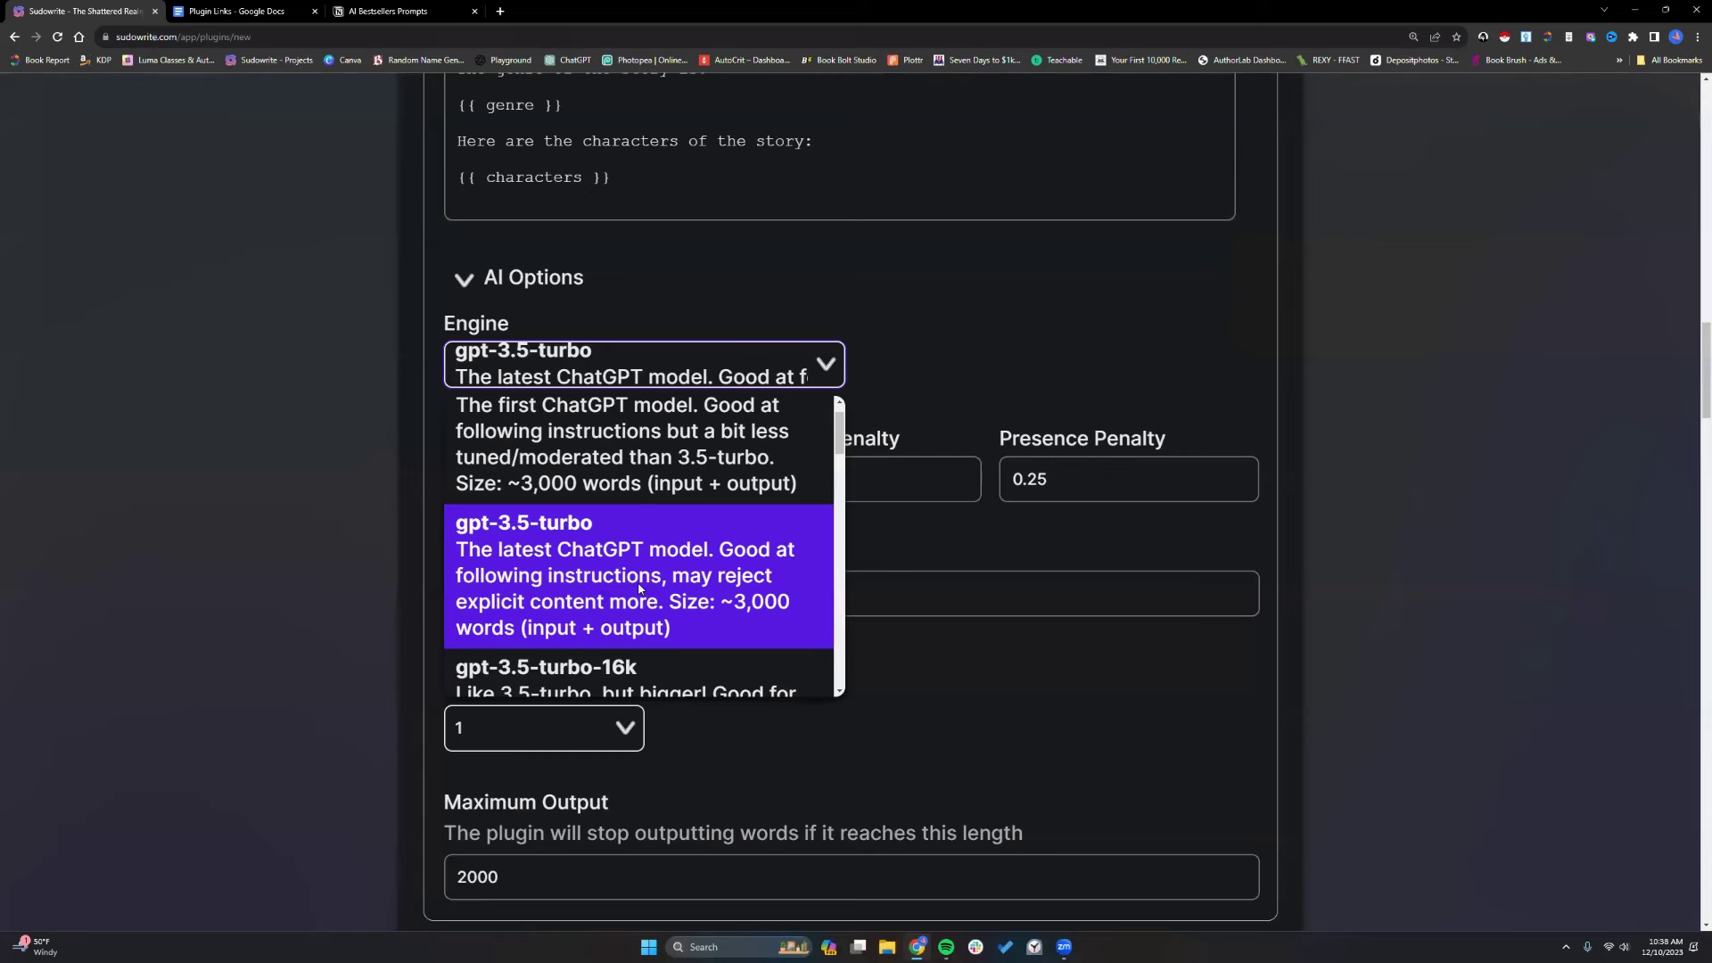
scroll(639, 588, "up", 1)
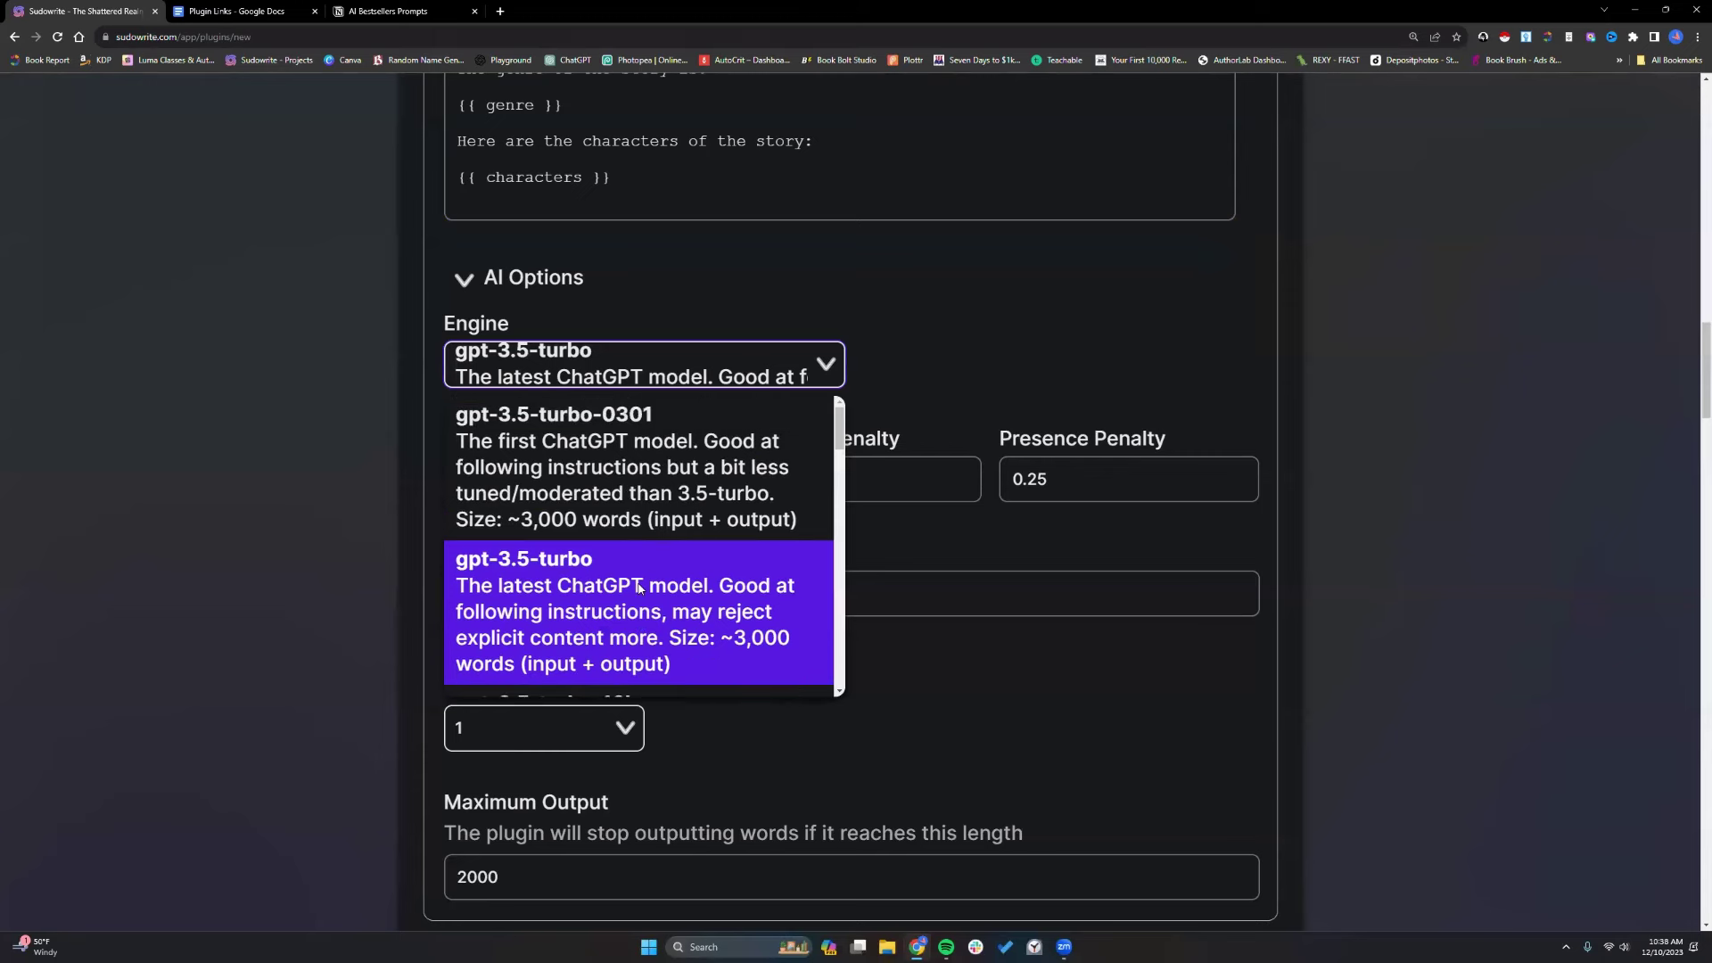
scroll(639, 587, "down", 4)
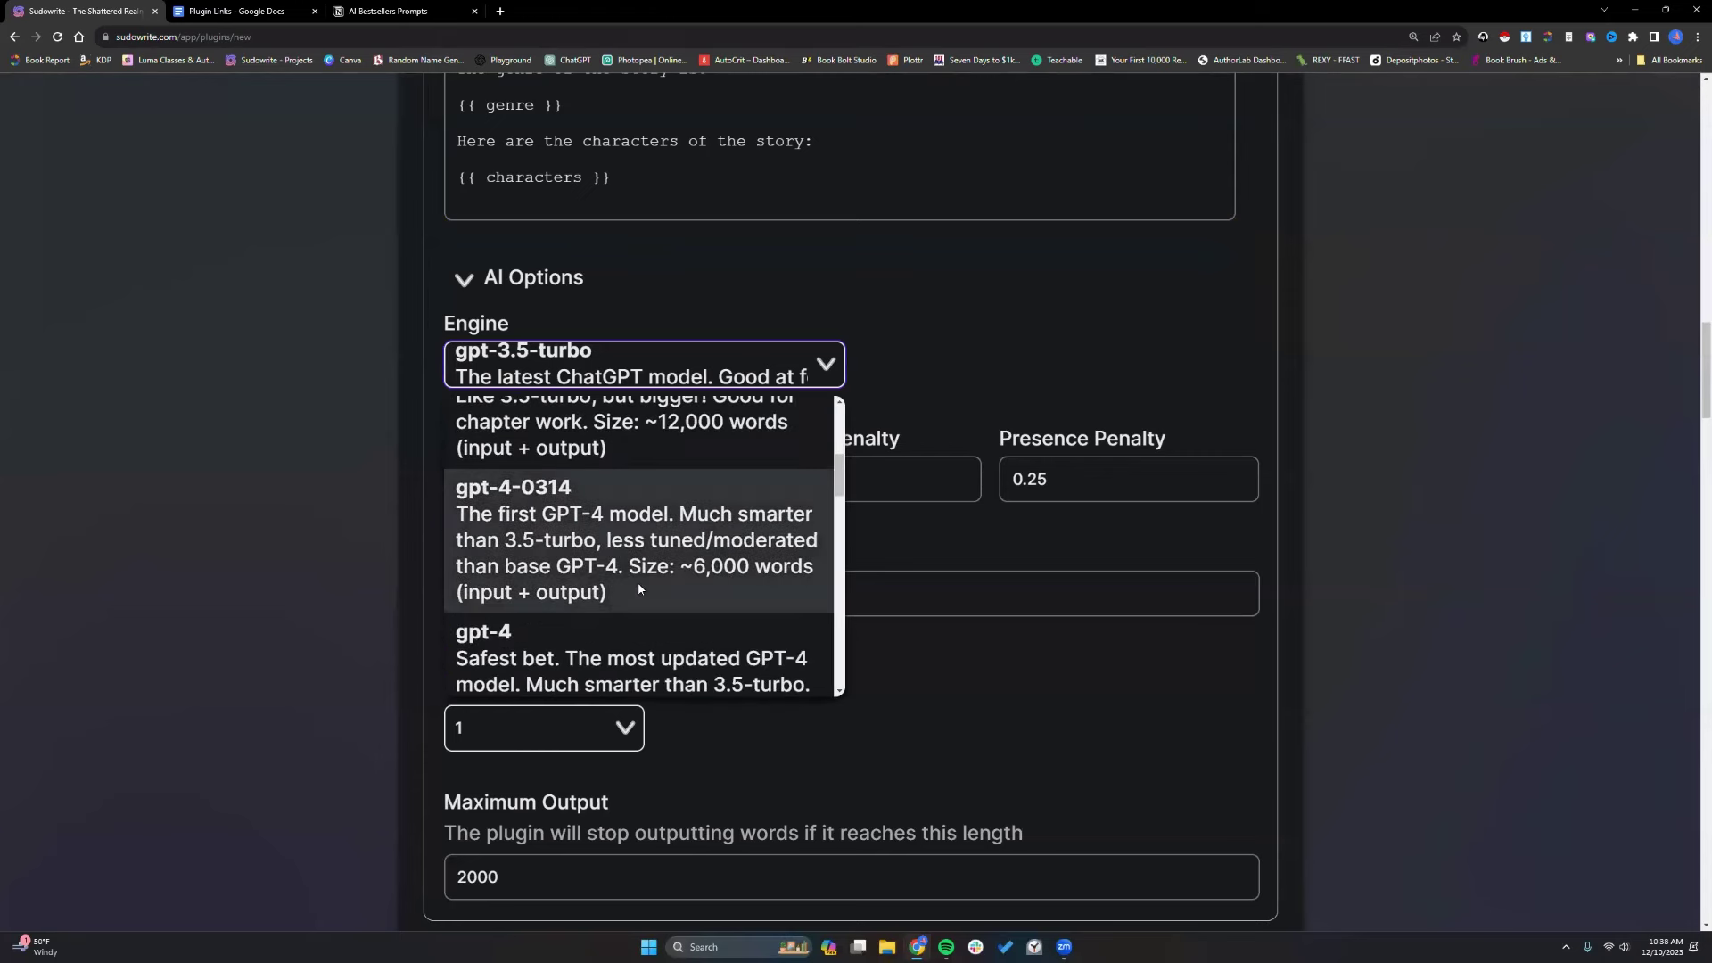
left_click(639, 571)
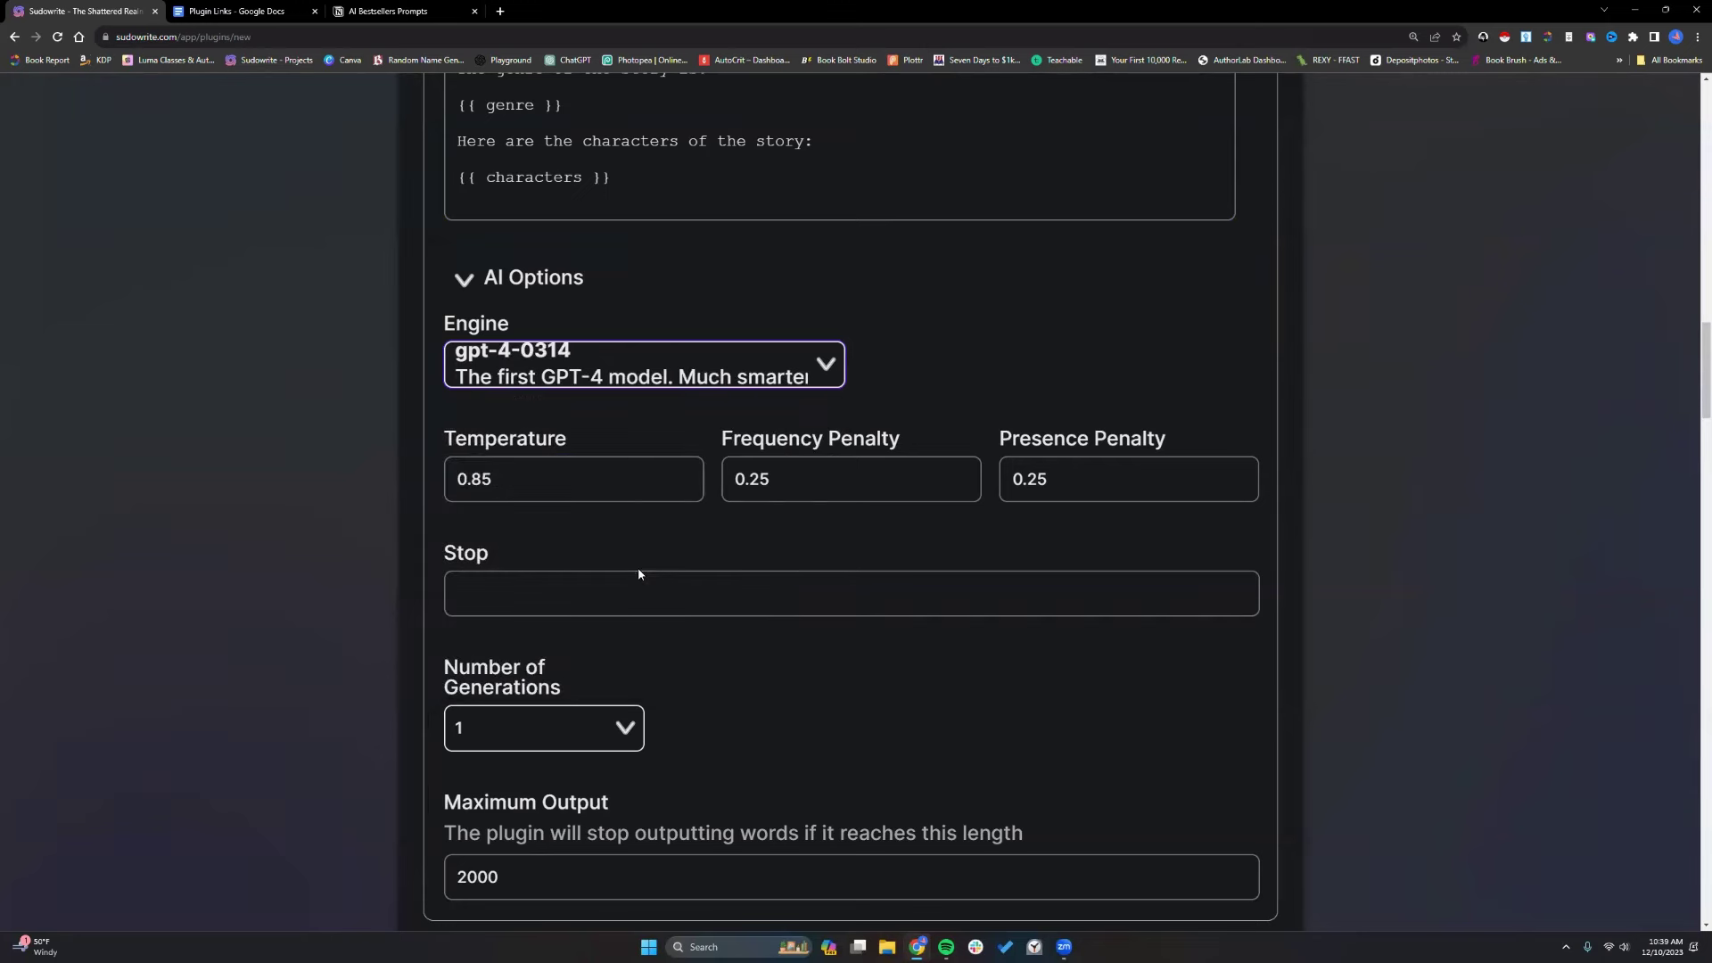
Look through the AI models offered for Prompt 1's engine, from the GPT-3.5 and GPT-4 versions to the unfiltered ones.
left_click(555, 479)
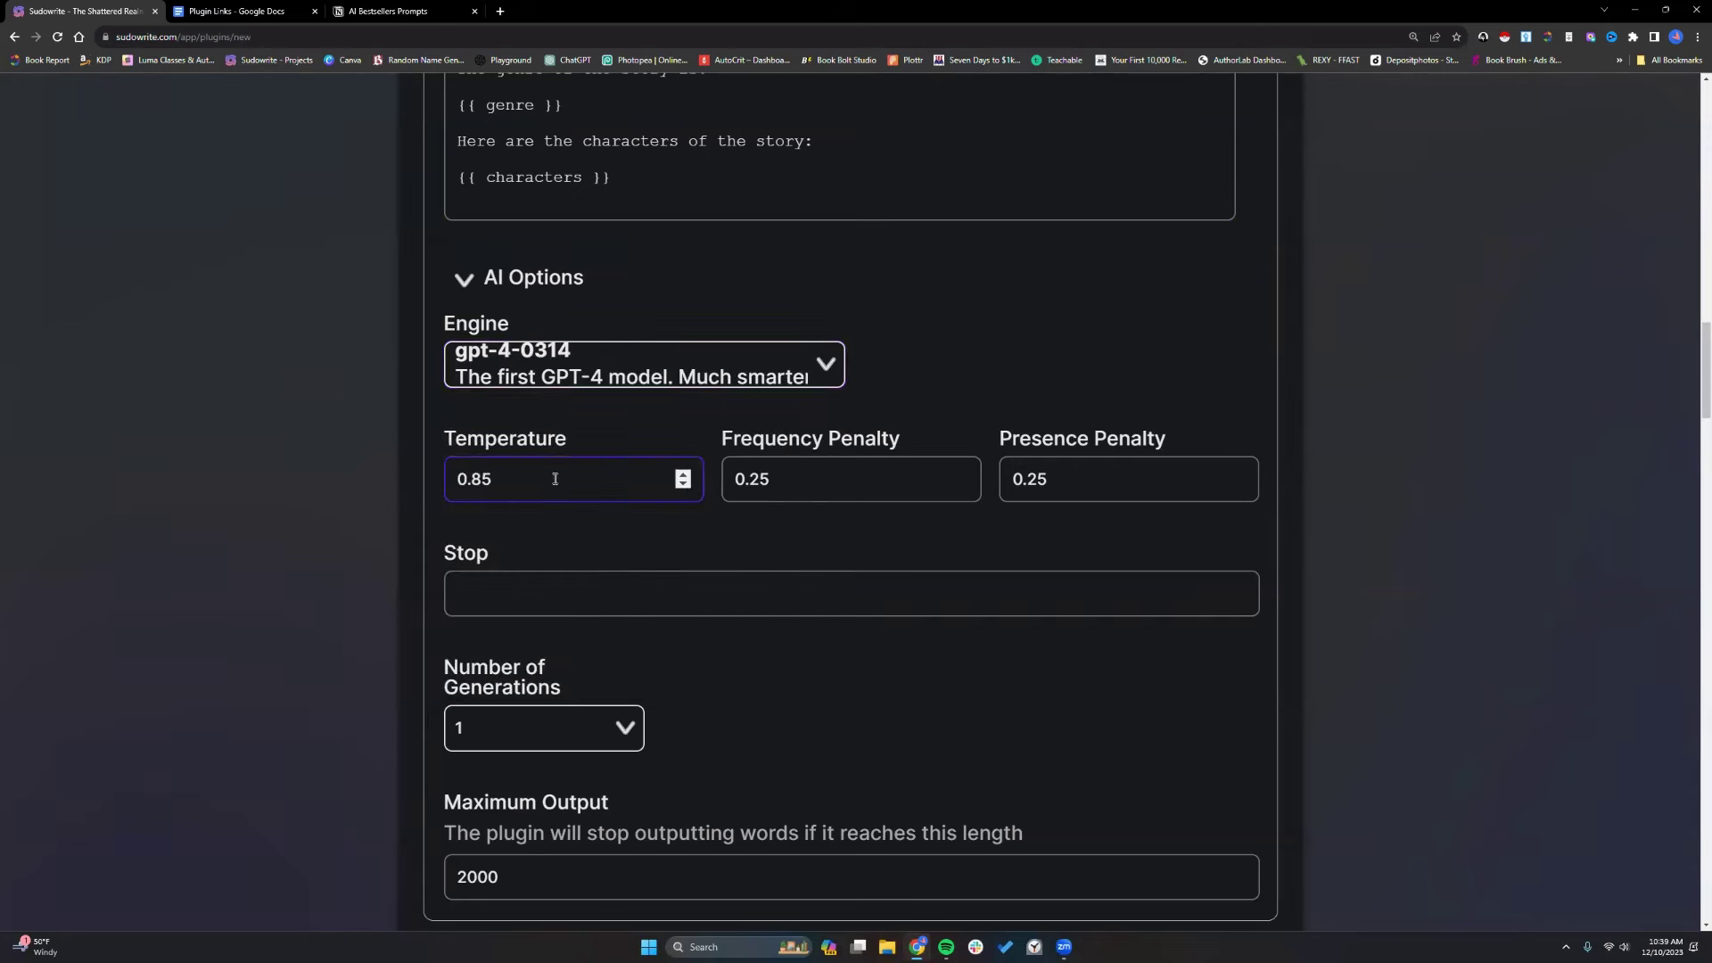
left_click(824, 366)
scroll(681, 614, "down", 2)
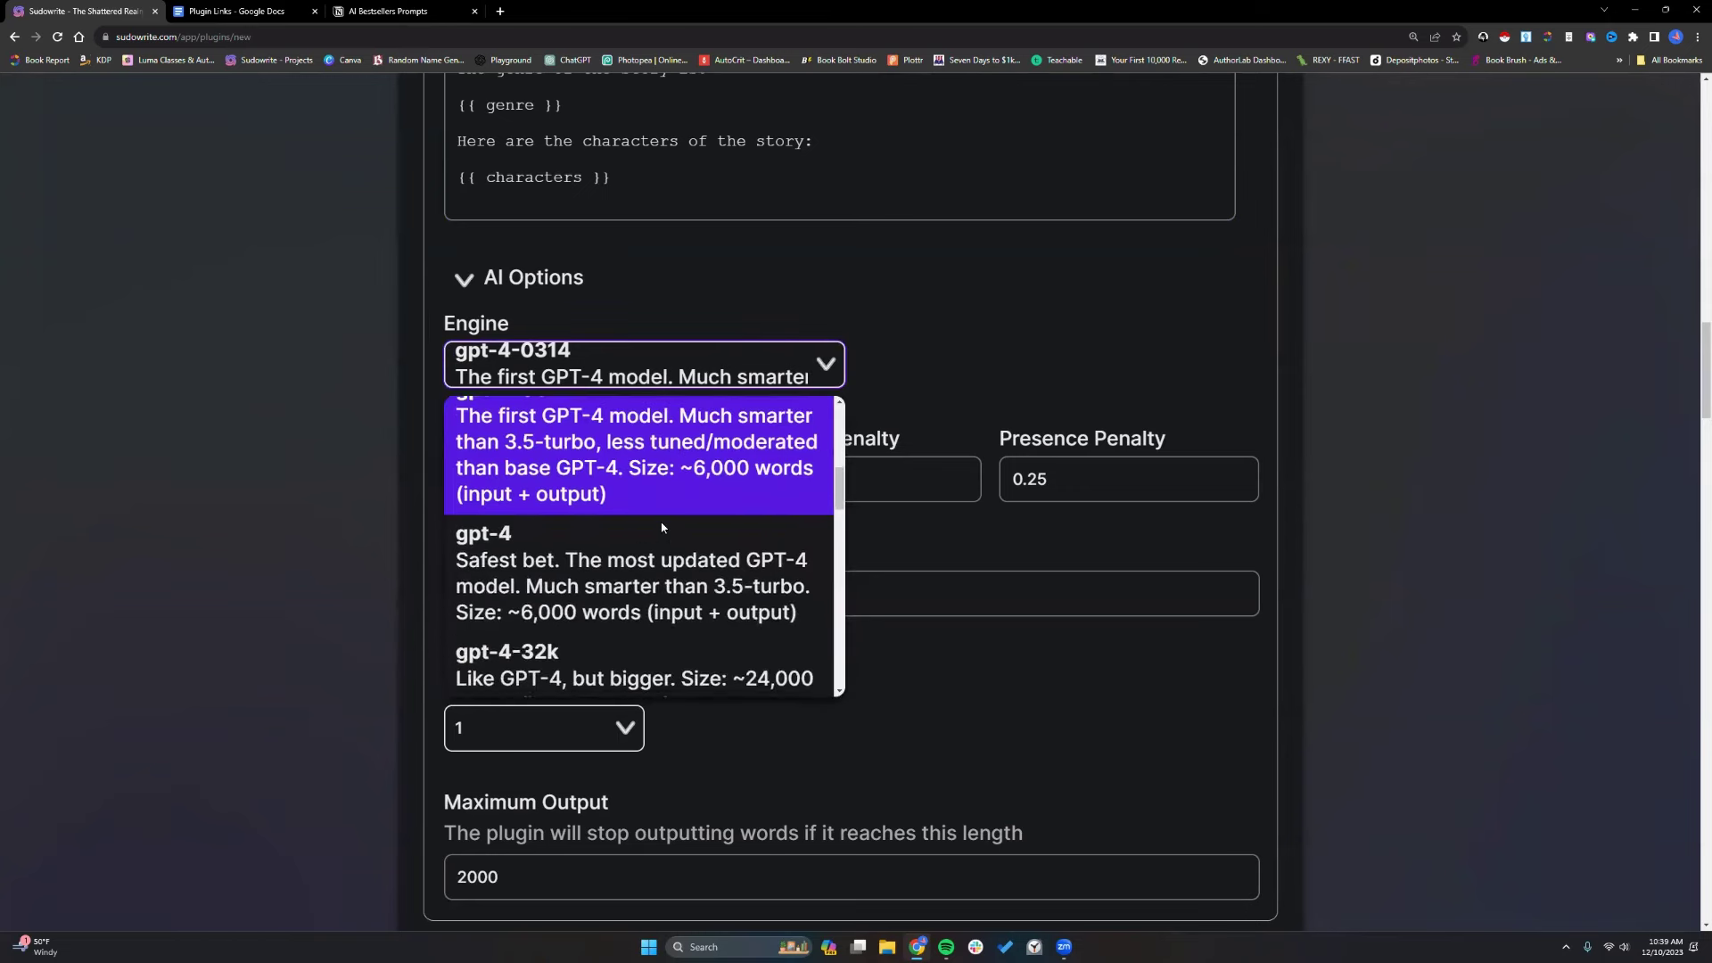
scroll(662, 528, "down", 5)
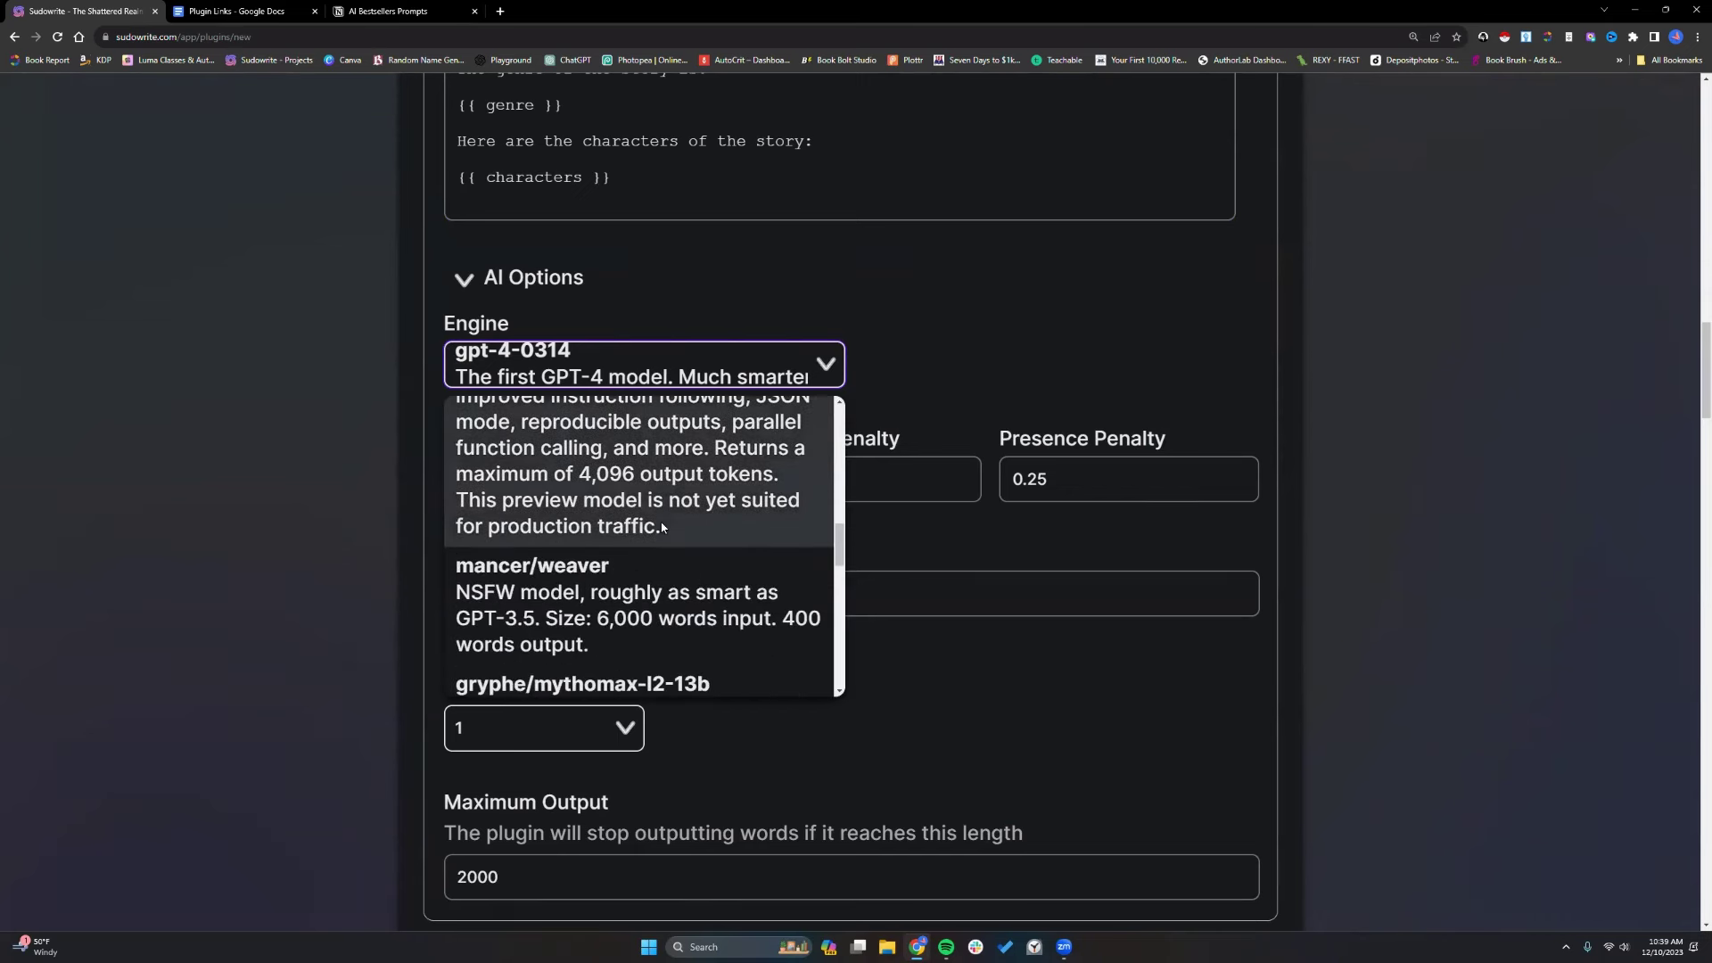
scroll(663, 528, "down", 5)
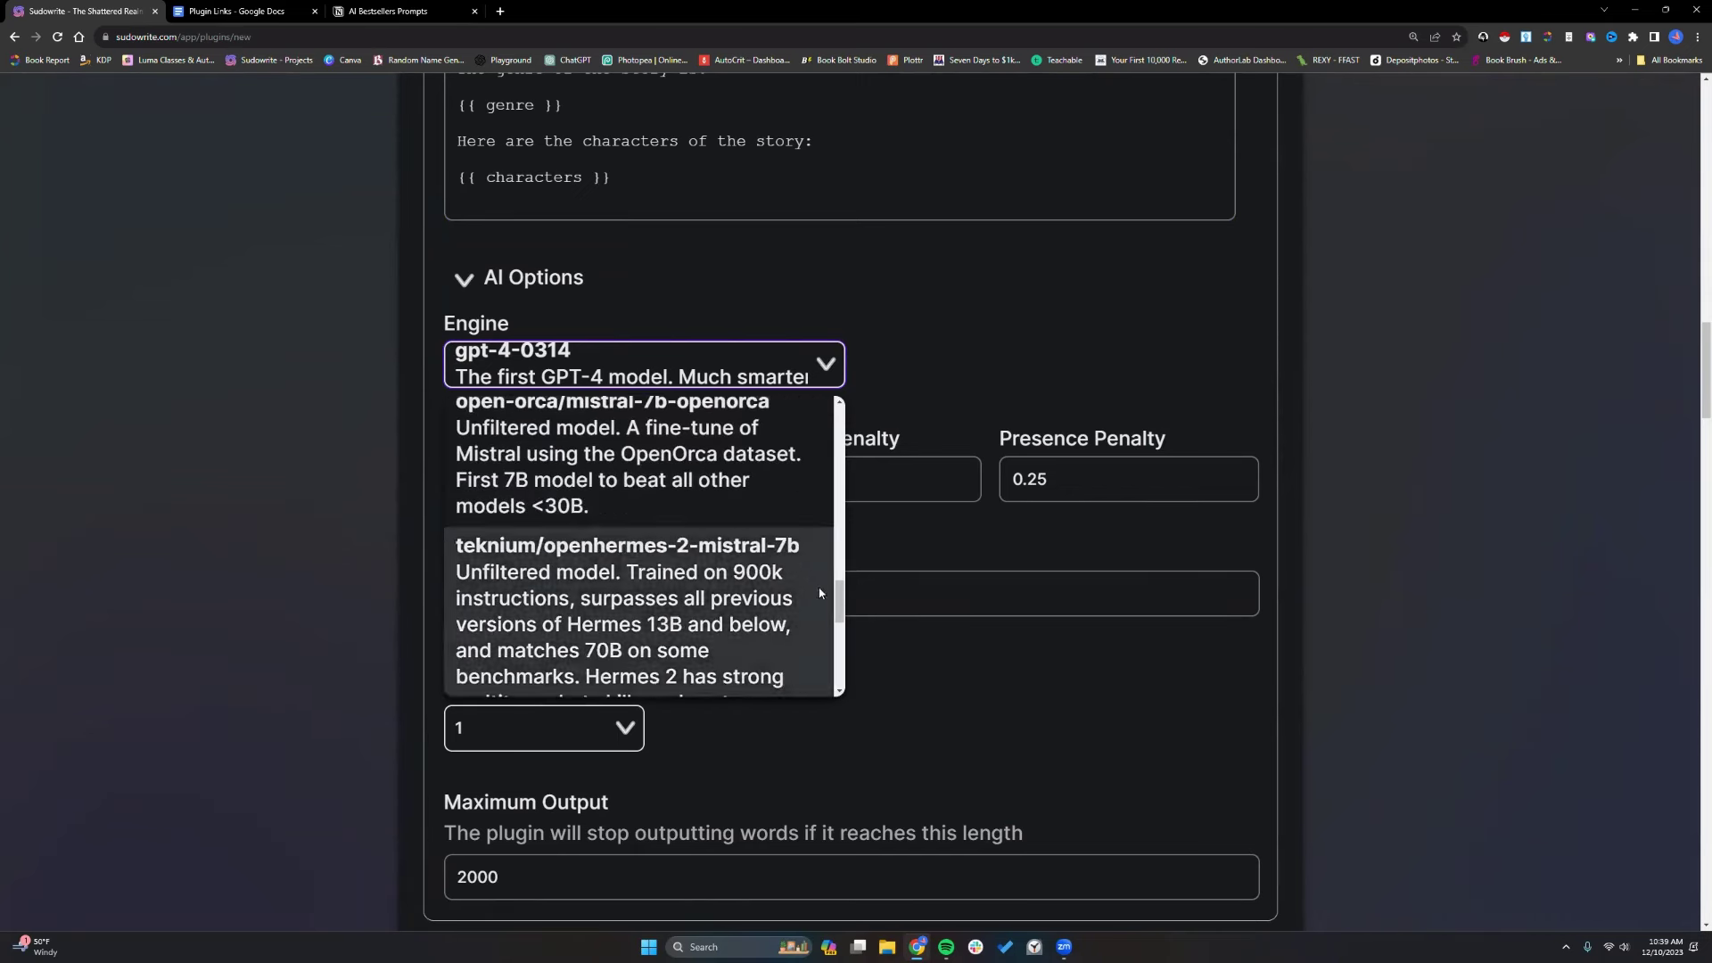
left_click_drag(842, 614, 834, 439)
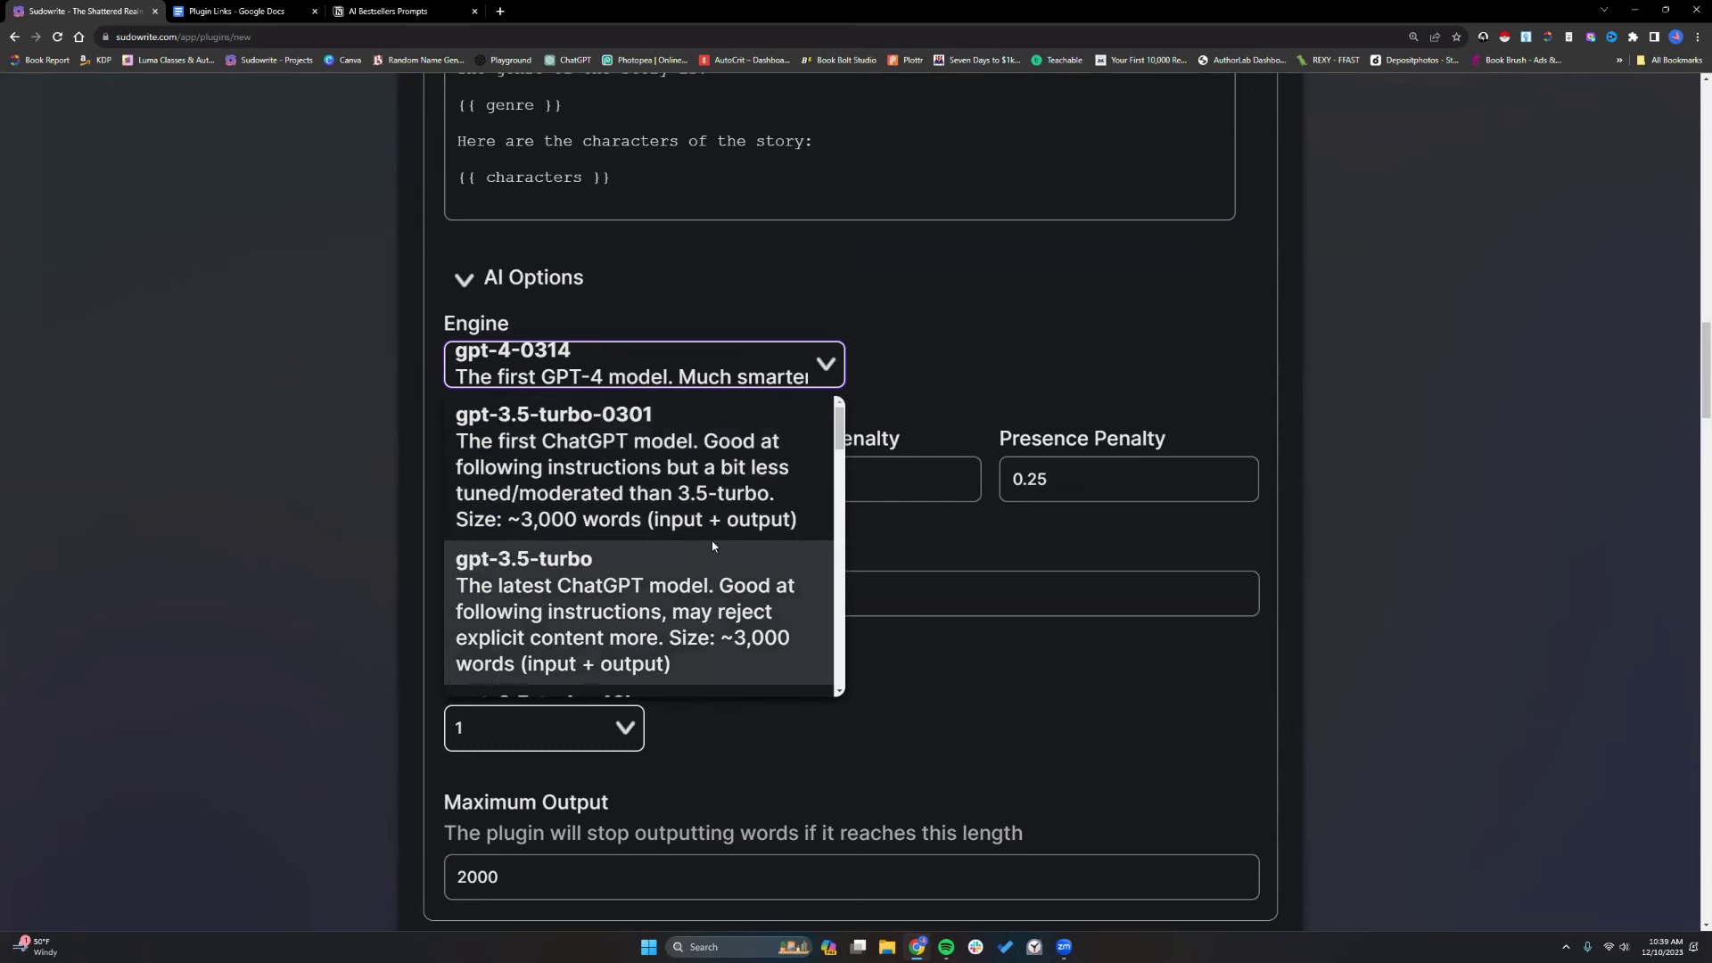
scroll(710, 546, "down", 2)
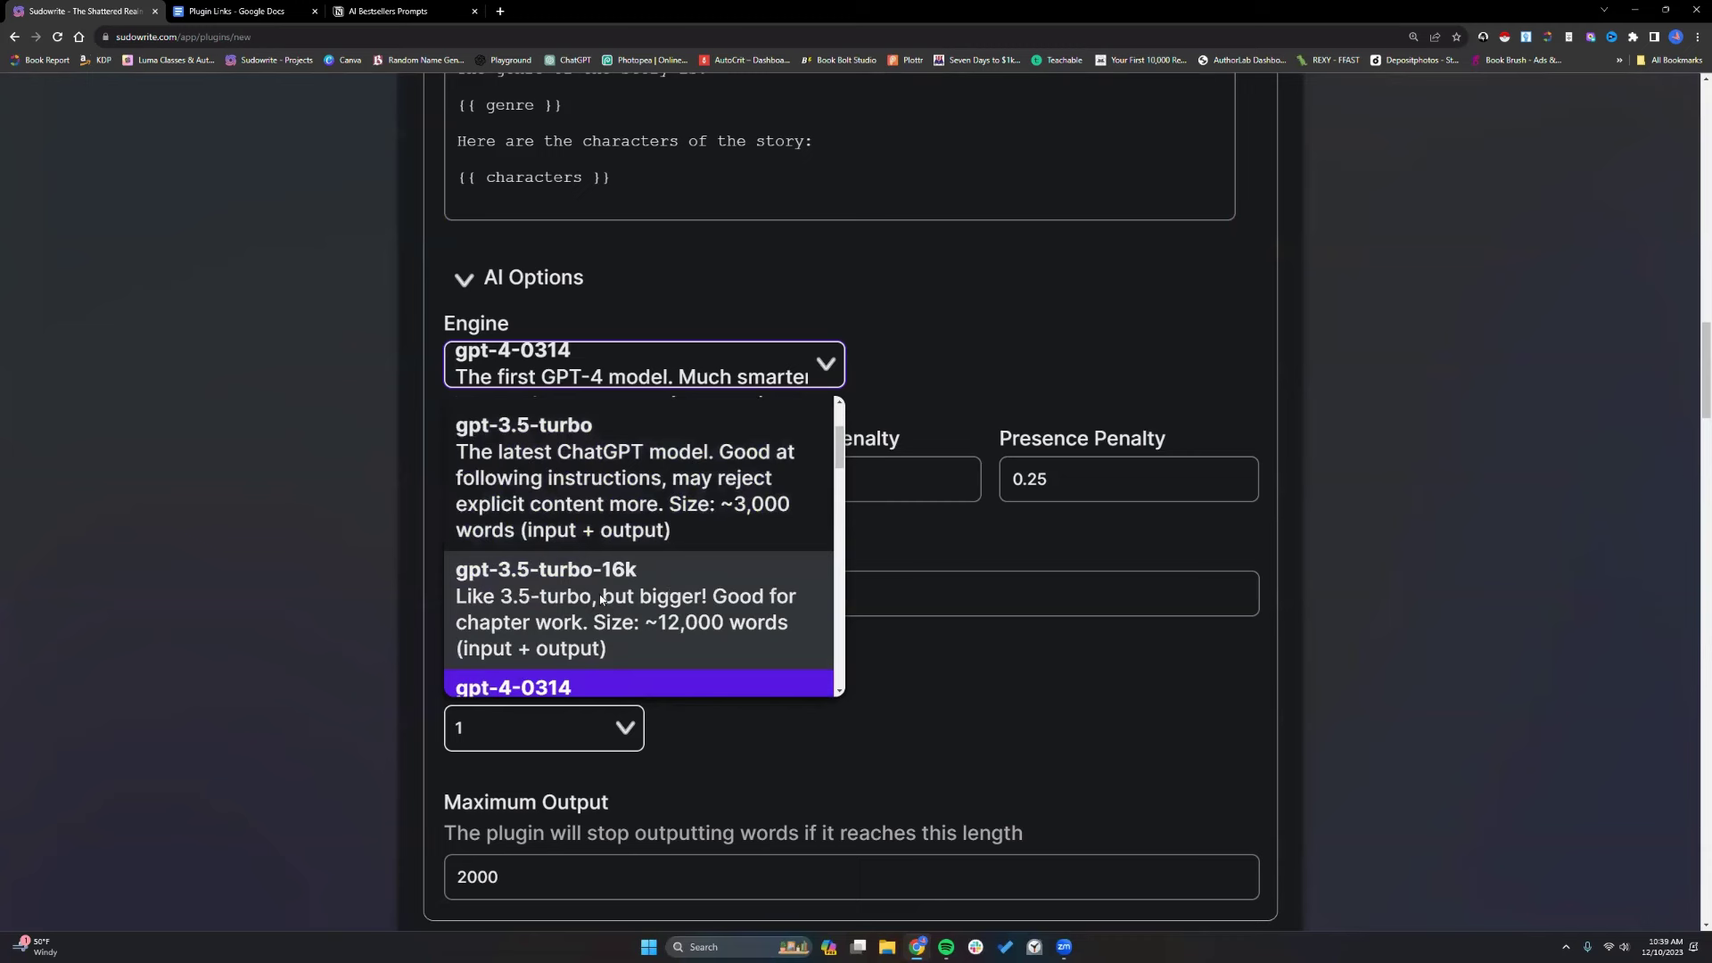
scroll(602, 600, "down", 2)
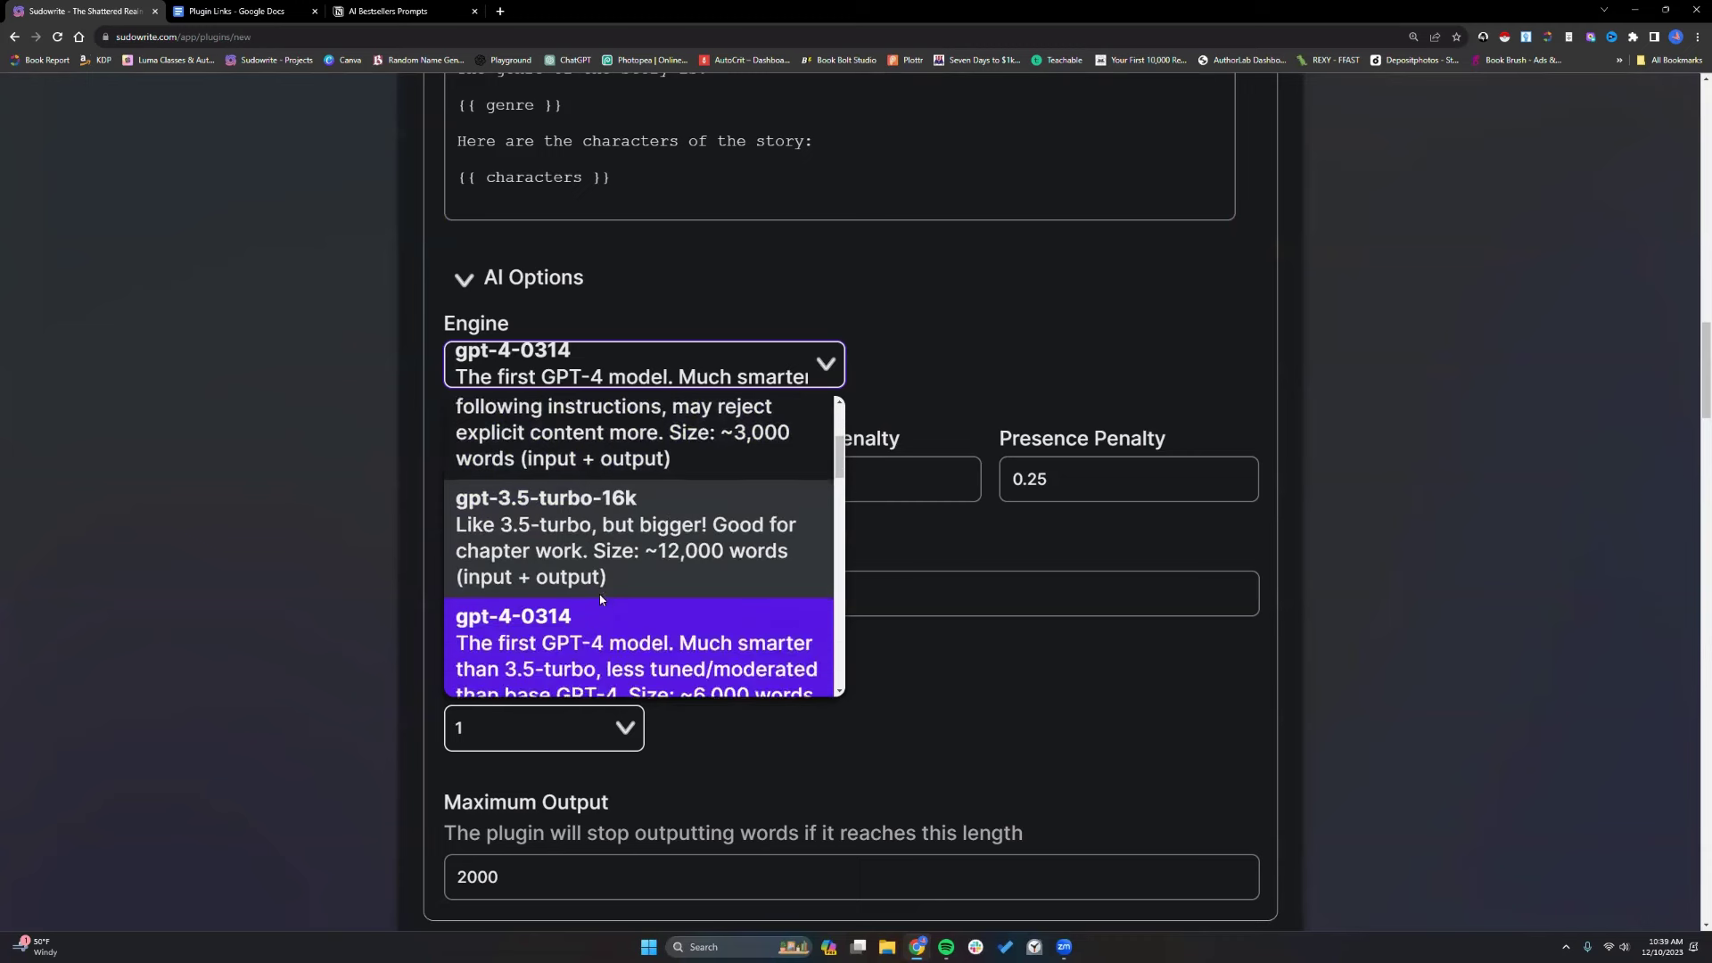
left_click(897, 401)
Set Prompt 1's temperature to 0.8, frequency penalty to 0 and presence penalty to 0.2.
left_click(603, 485)
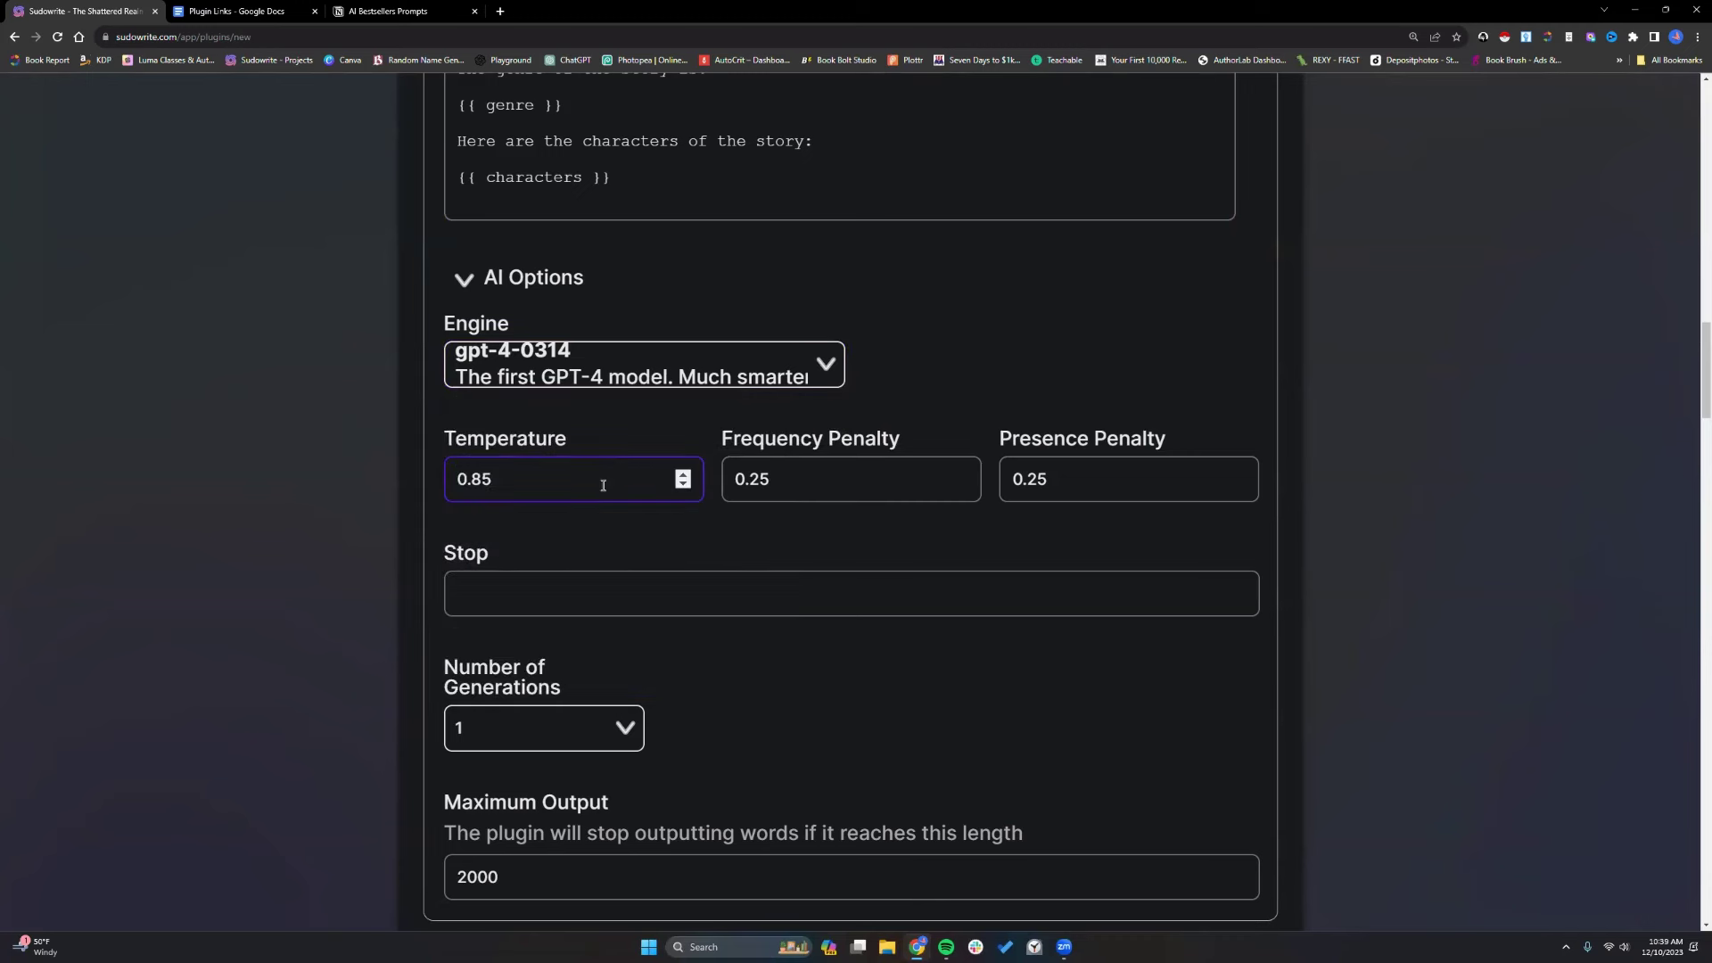
key("BackSpace")
left_click(841, 476)
key("BackSpace")
key("BackSpace")
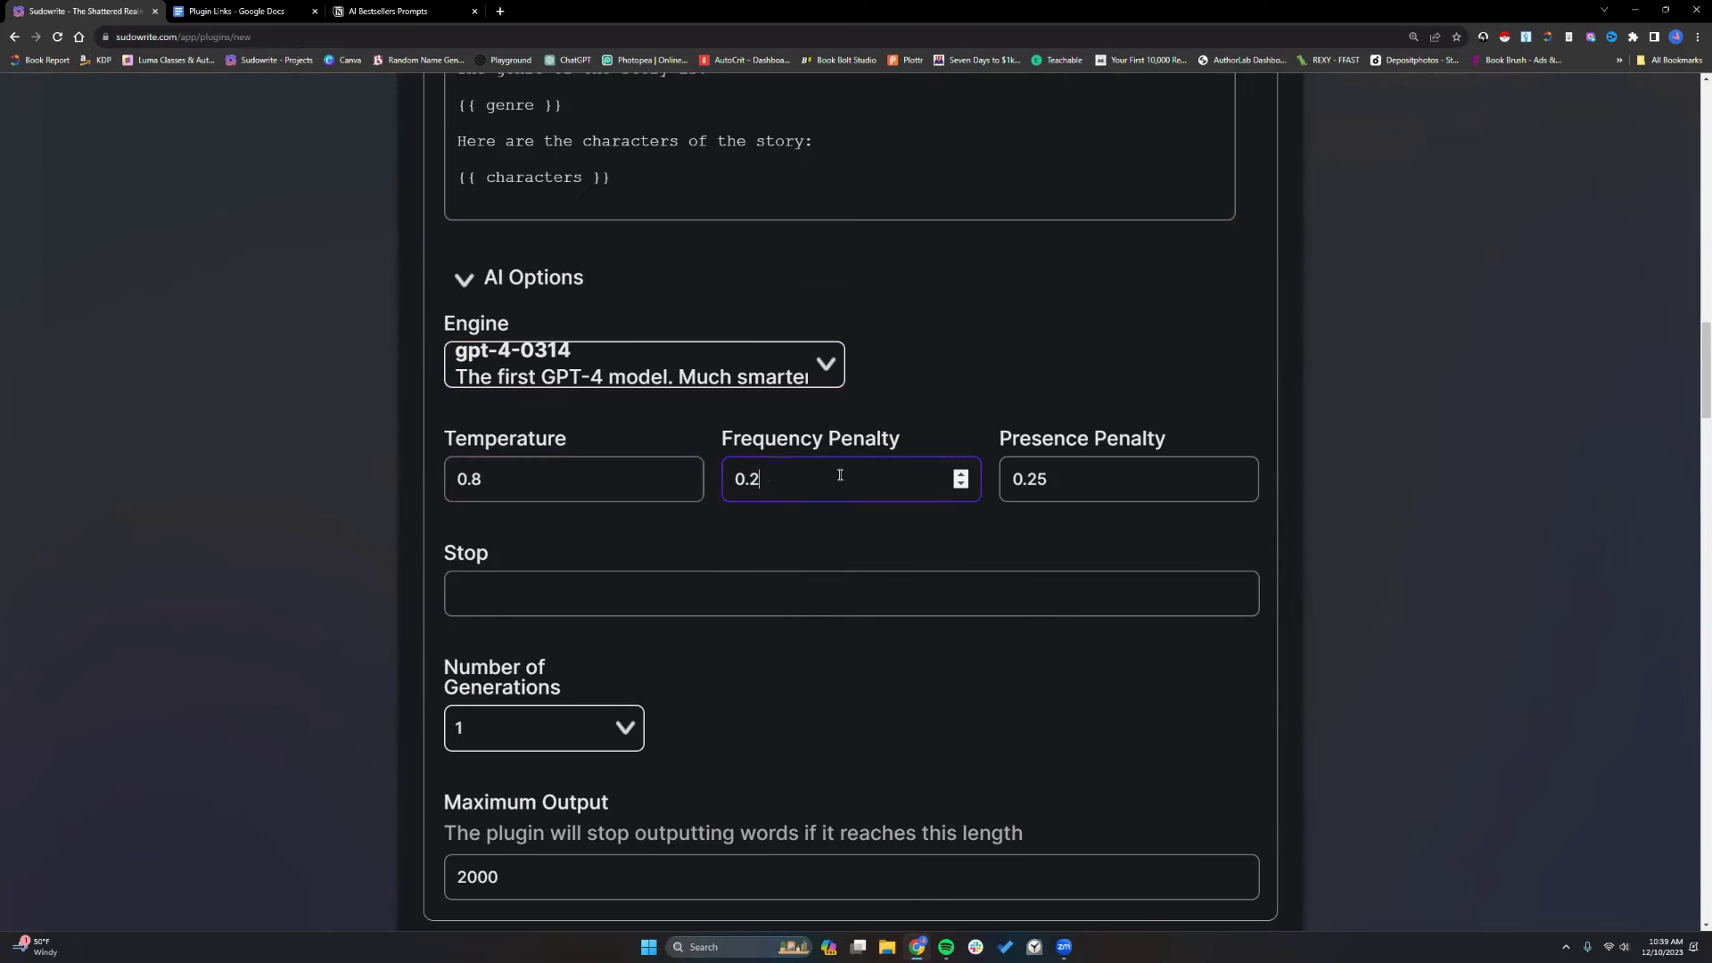
left_click(1064, 480)
key("BackSpace")
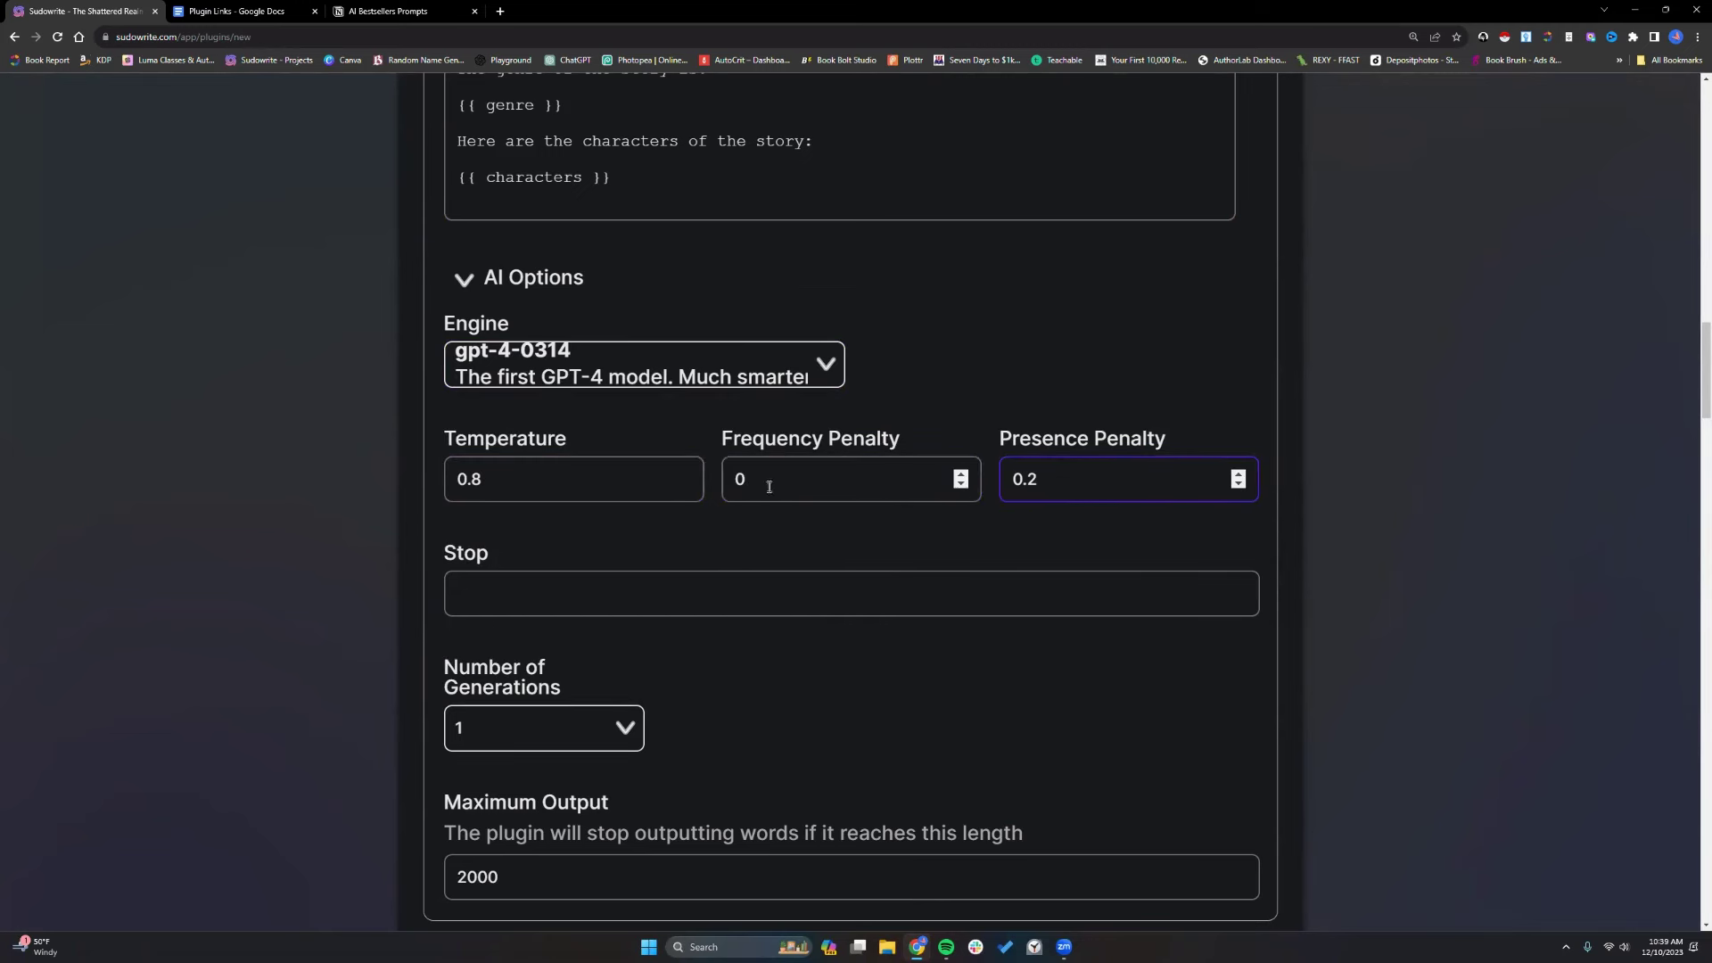
left_click(637, 479)
left_click(800, 470)
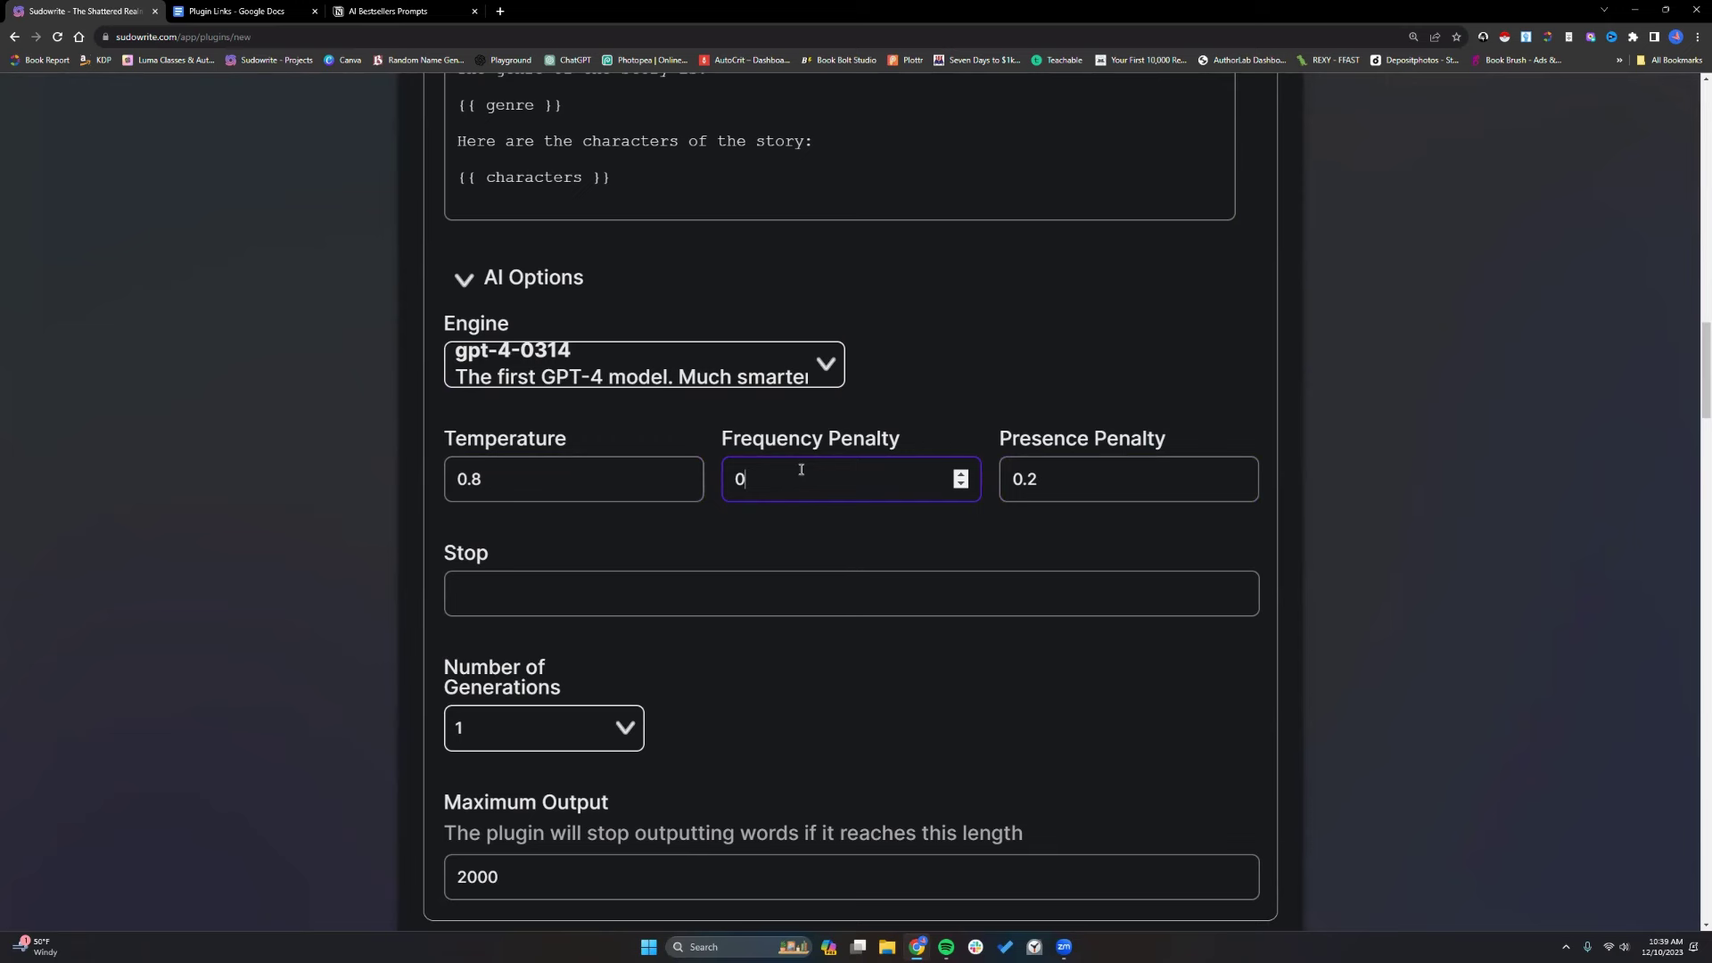
left_click(525, 479)
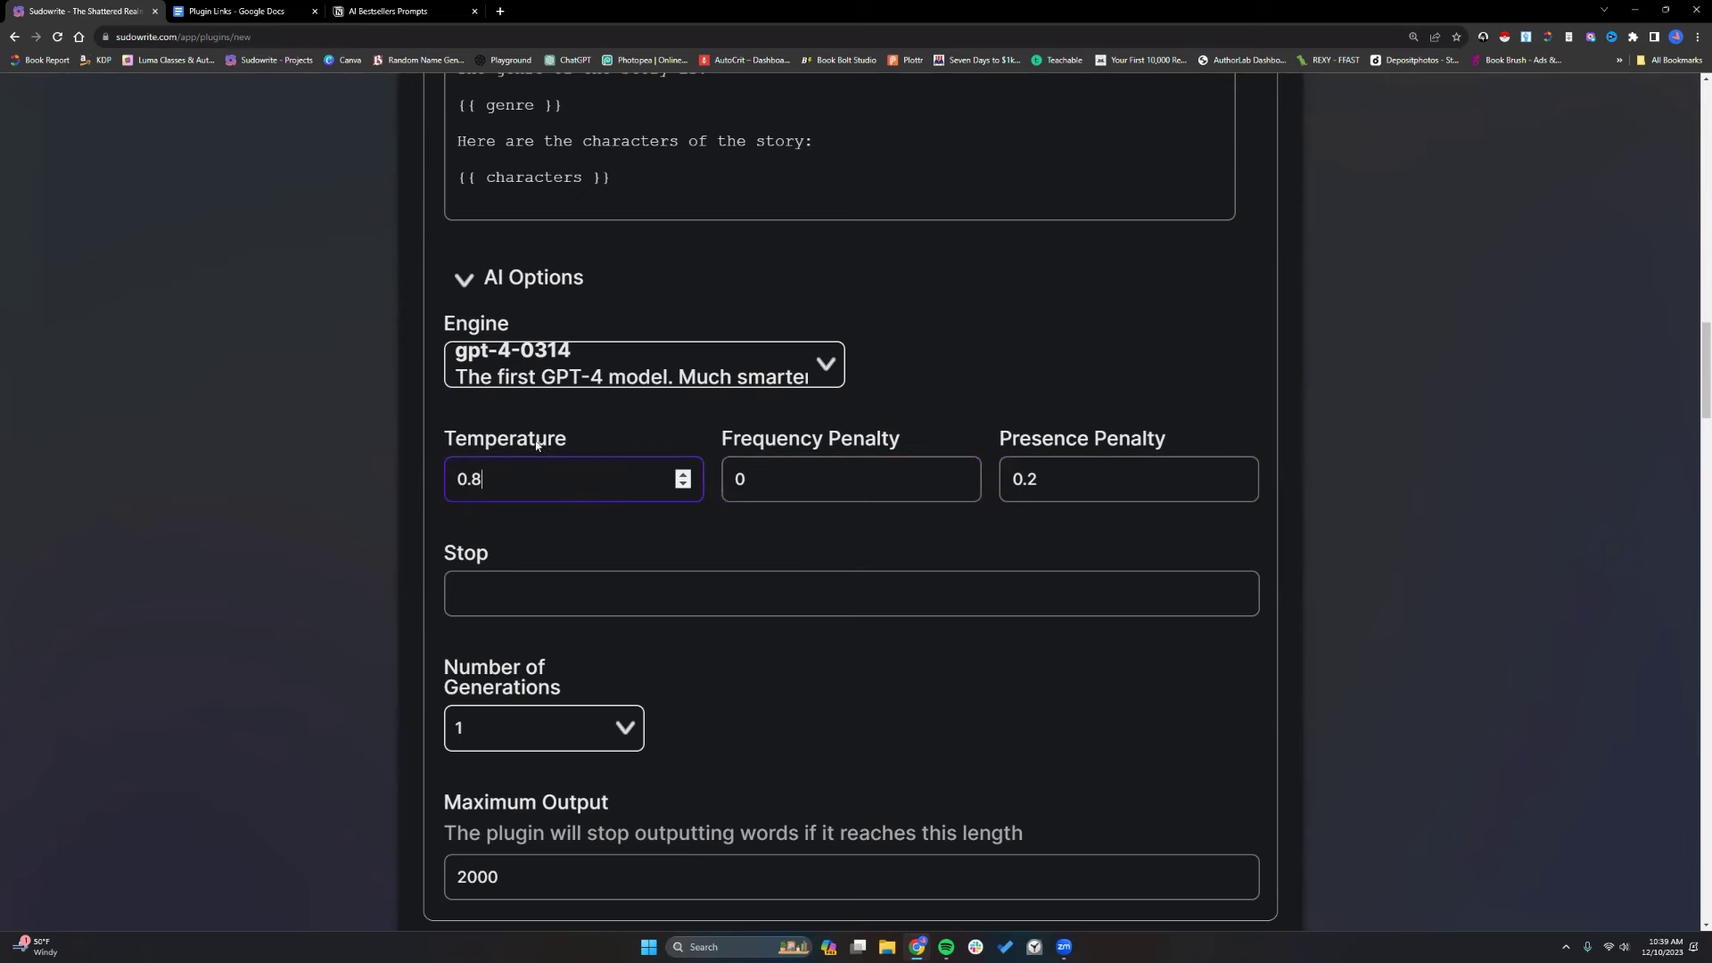
left_click(1063, 477)
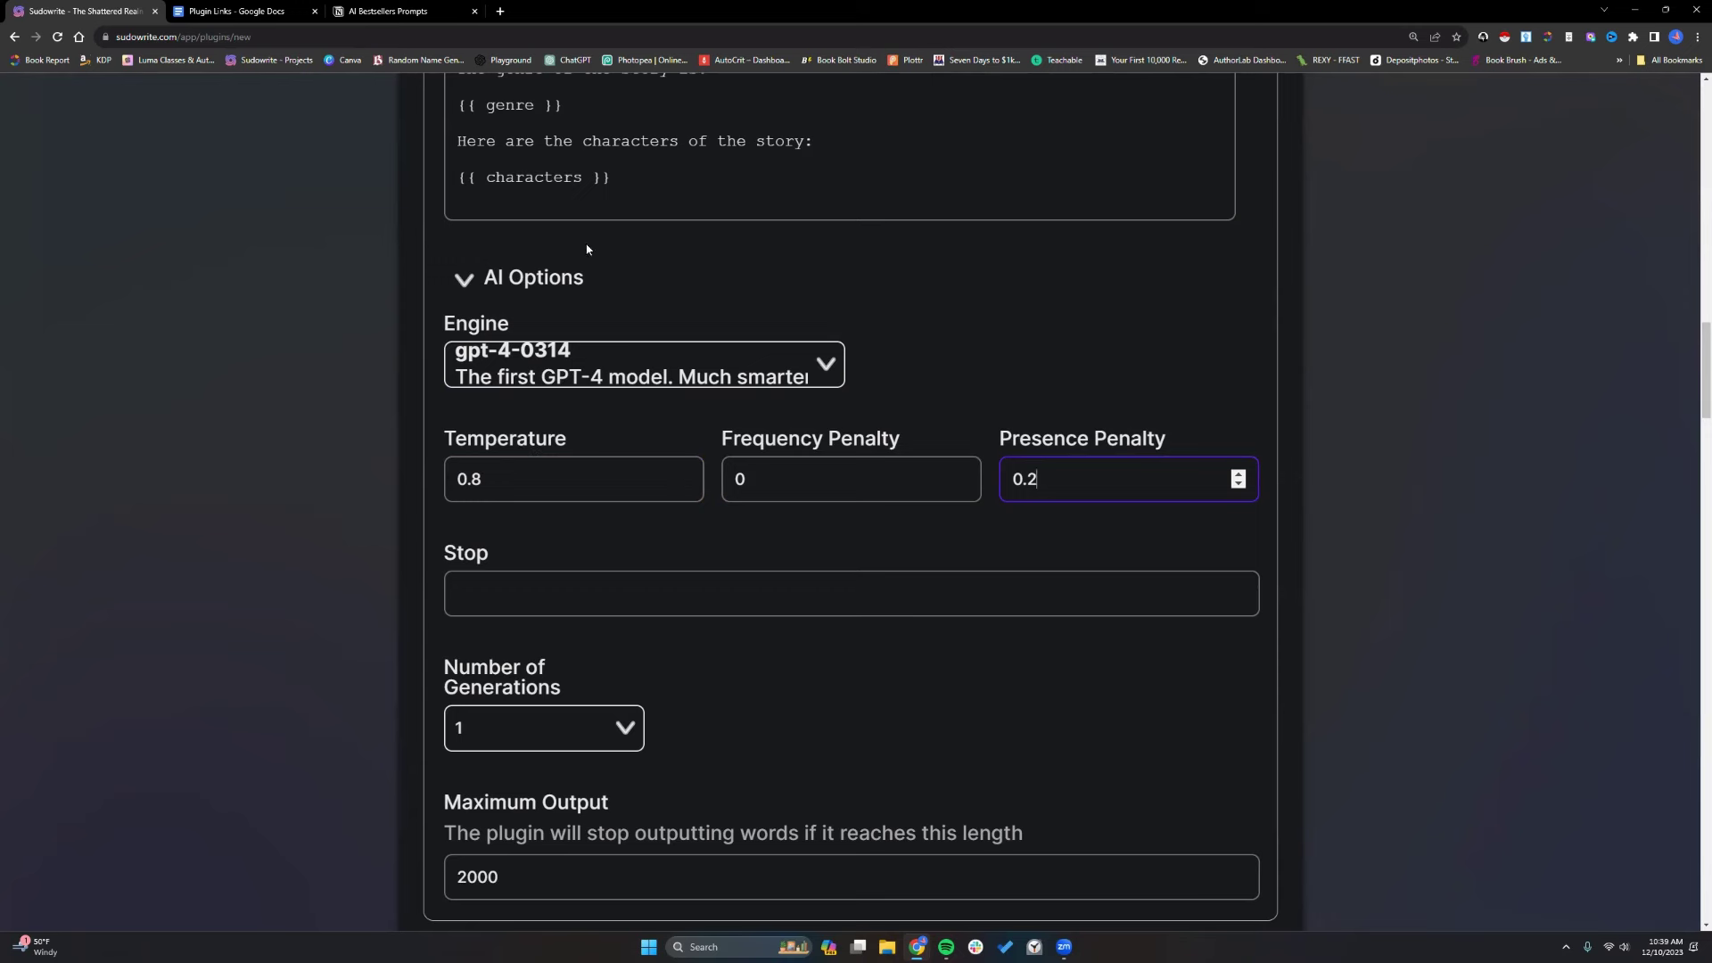
left_click(529, 479)
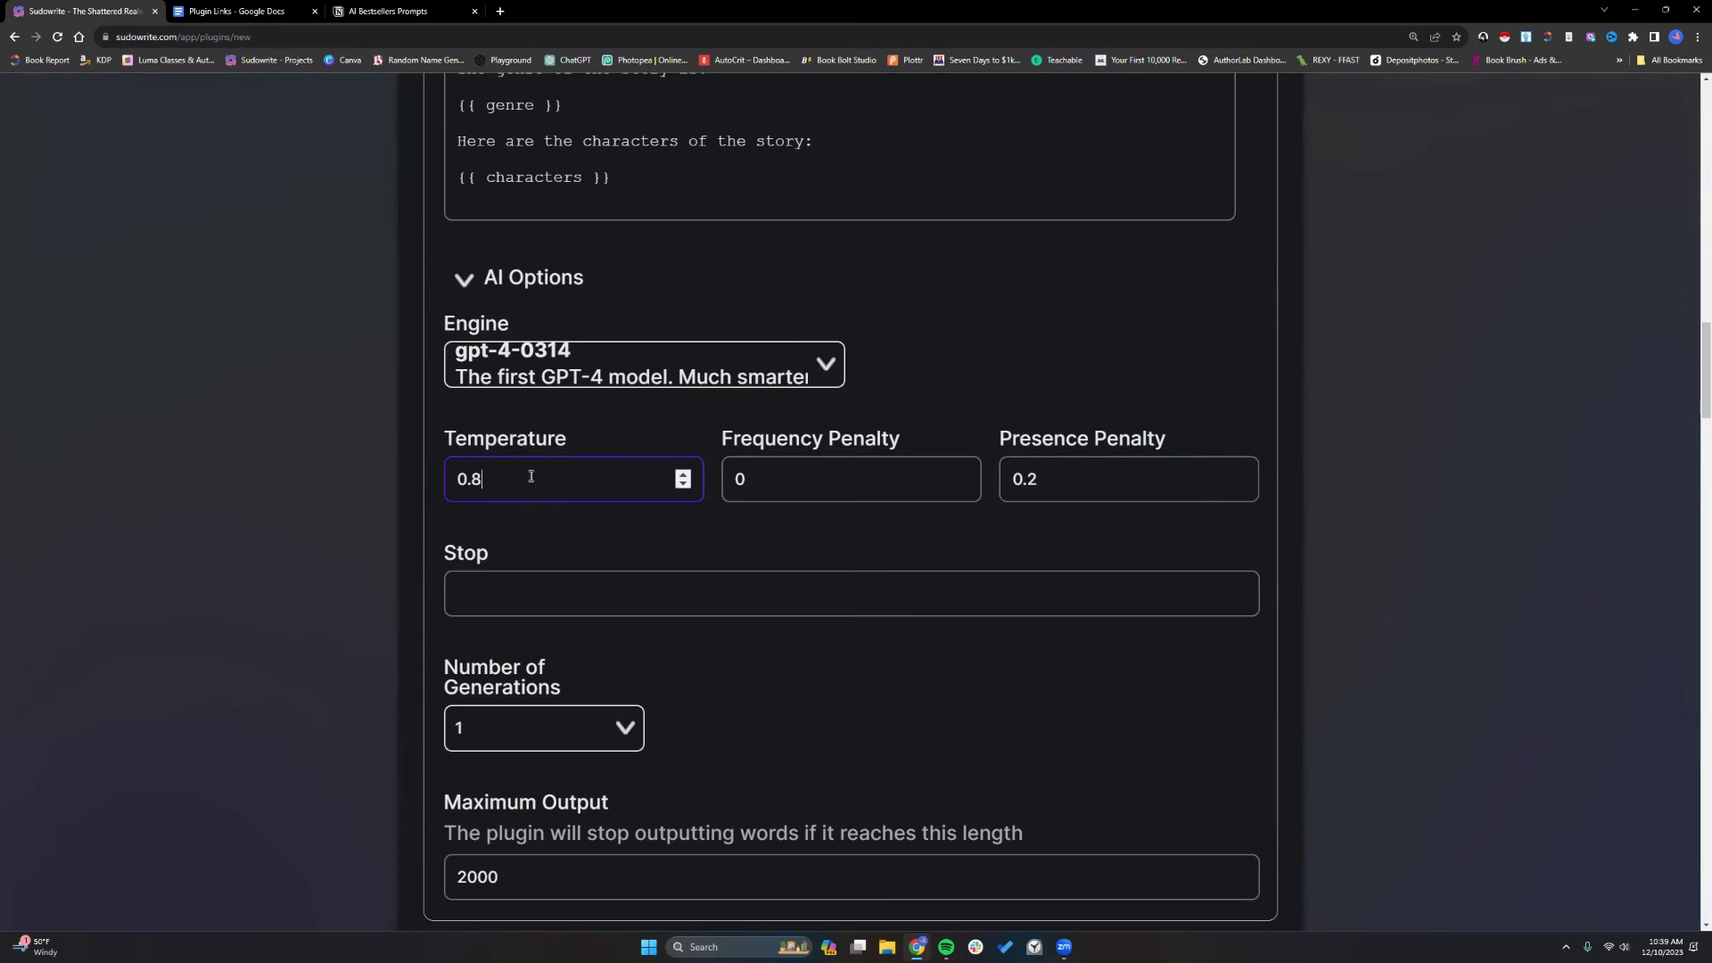
Set Prompt 1's maximum output to 1500 words.
scroll(529, 478, "up", 6)
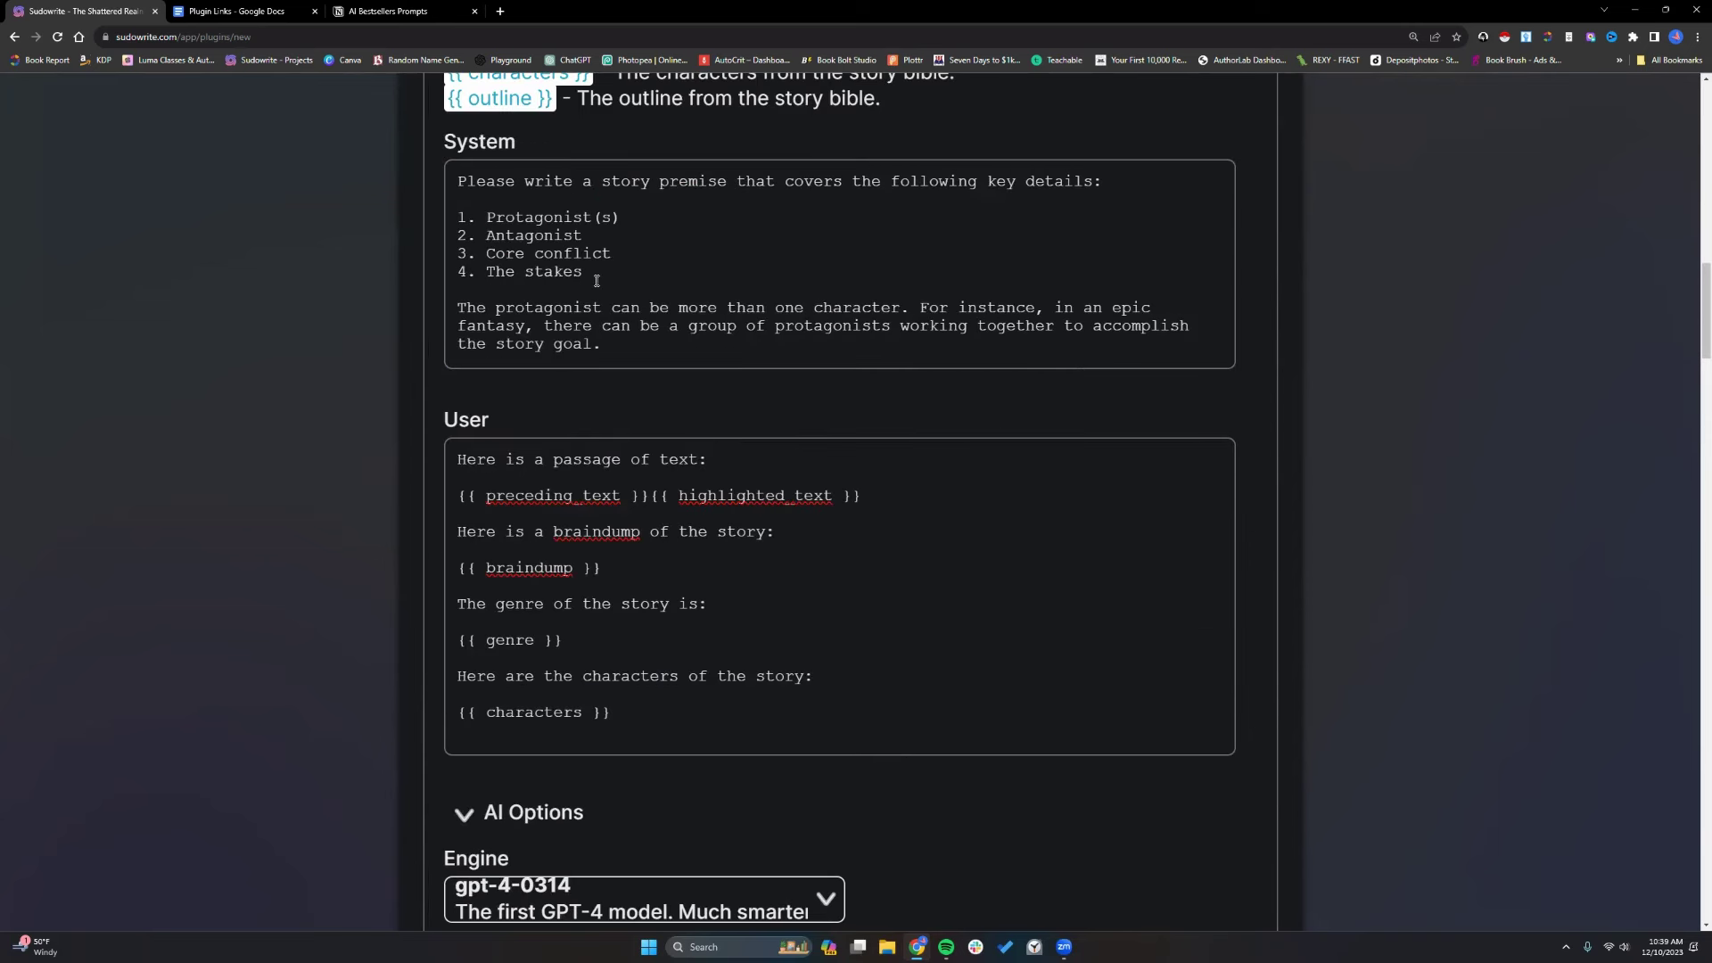
scroll(597, 281, "down", 6)
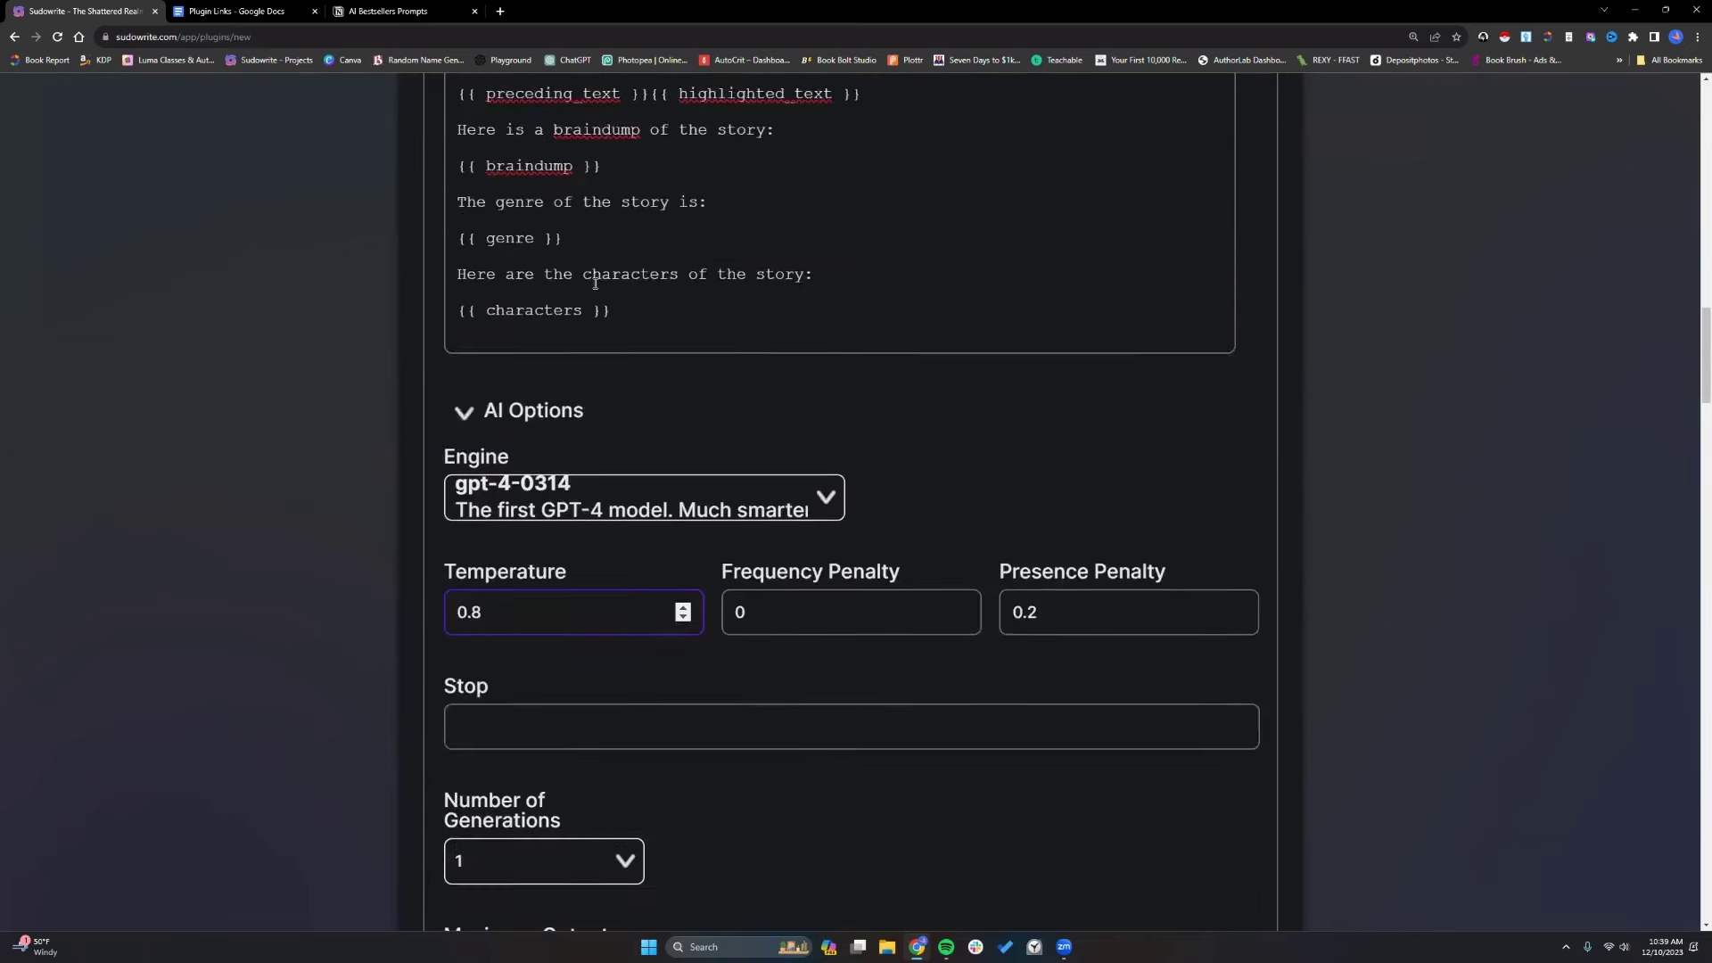
scroll(597, 573, "down", 3)
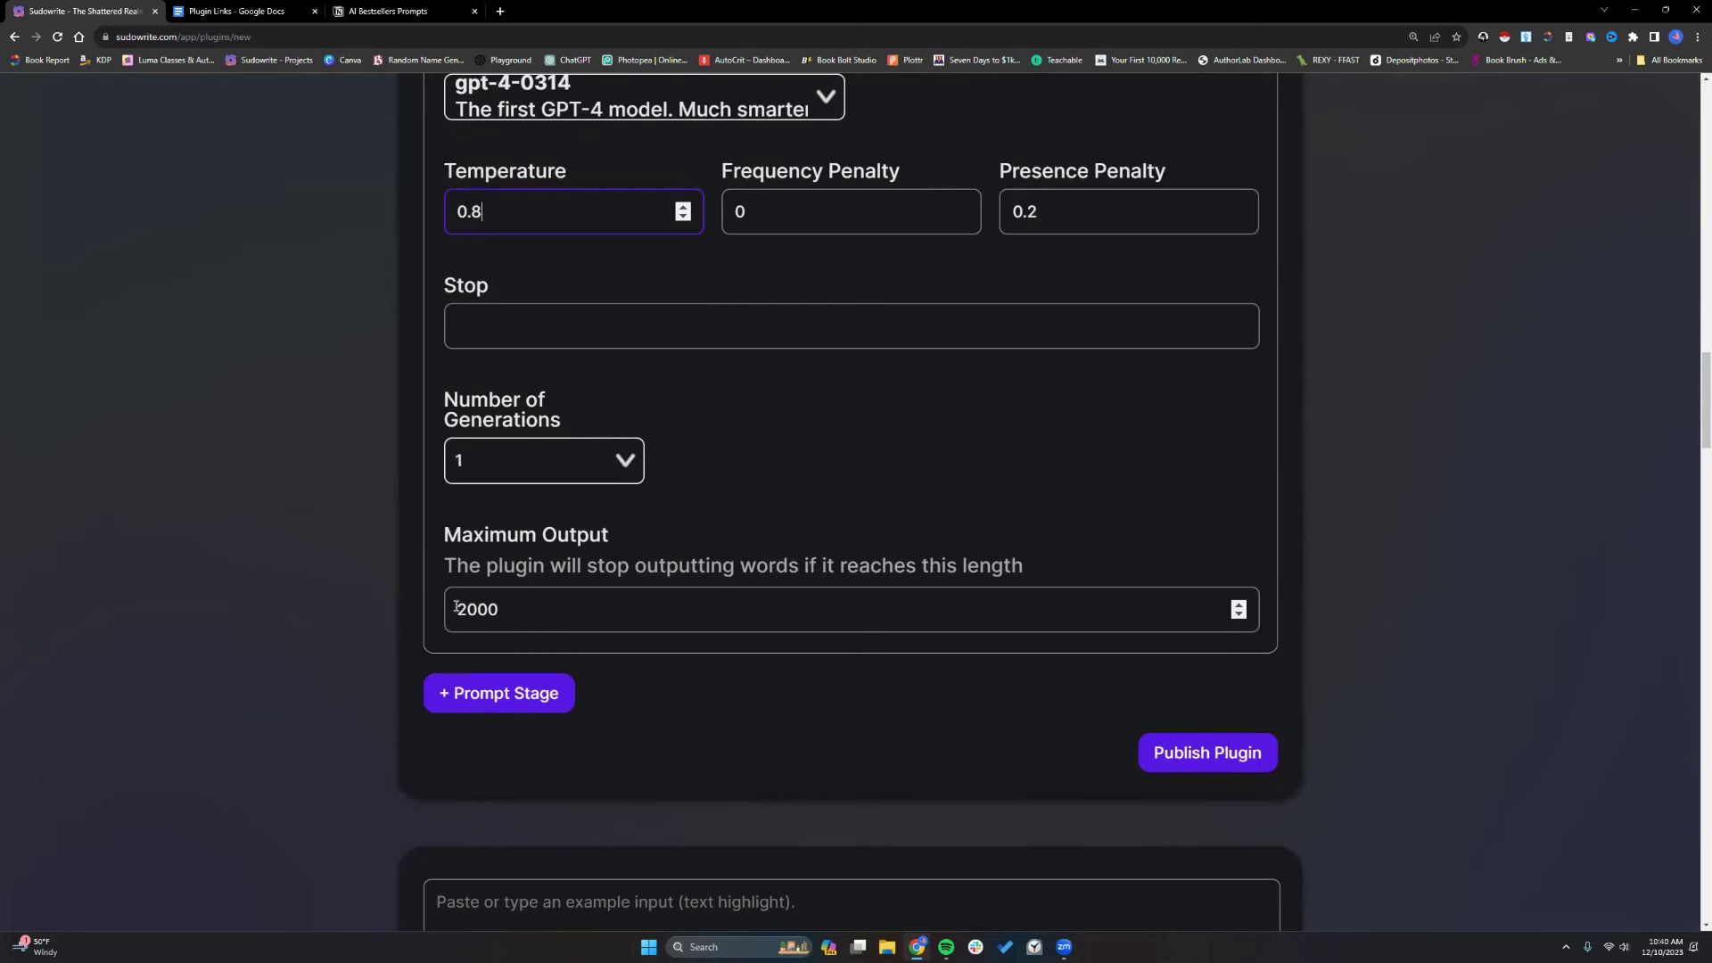
left_click_drag(456, 606, 523, 609)
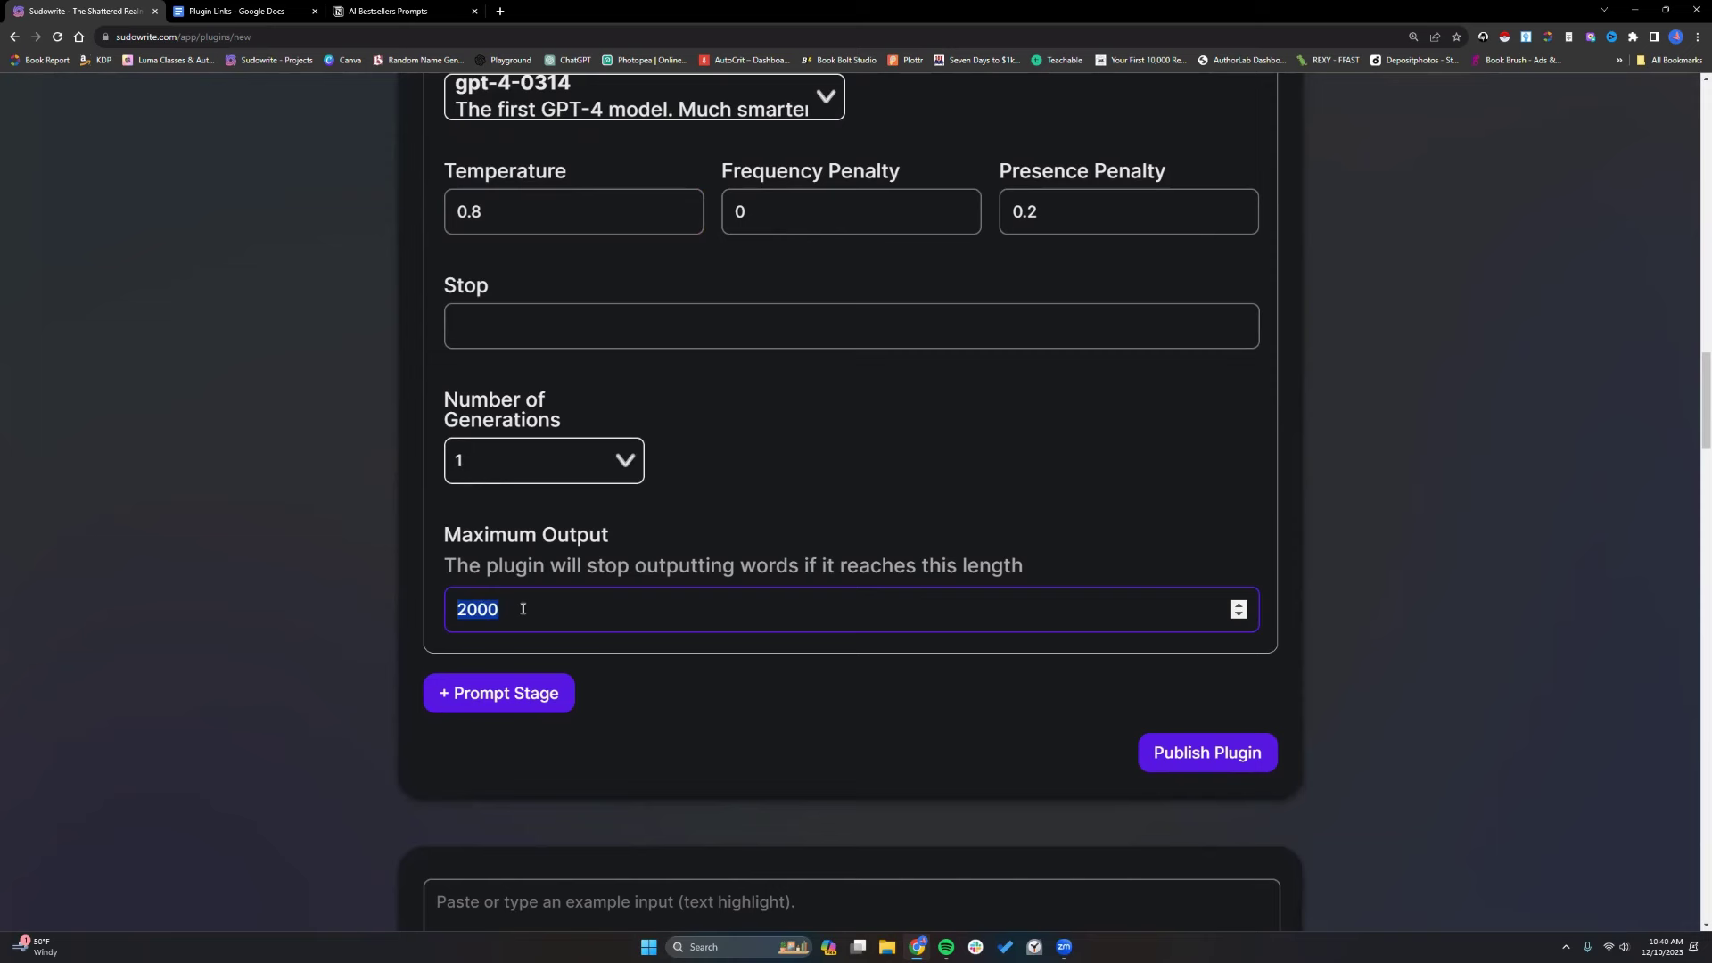
type("1500")
Examine the minimum and maximum word limits for the plugin's preceding text and highlighted text.
scroll(965, 625, "up", 15)
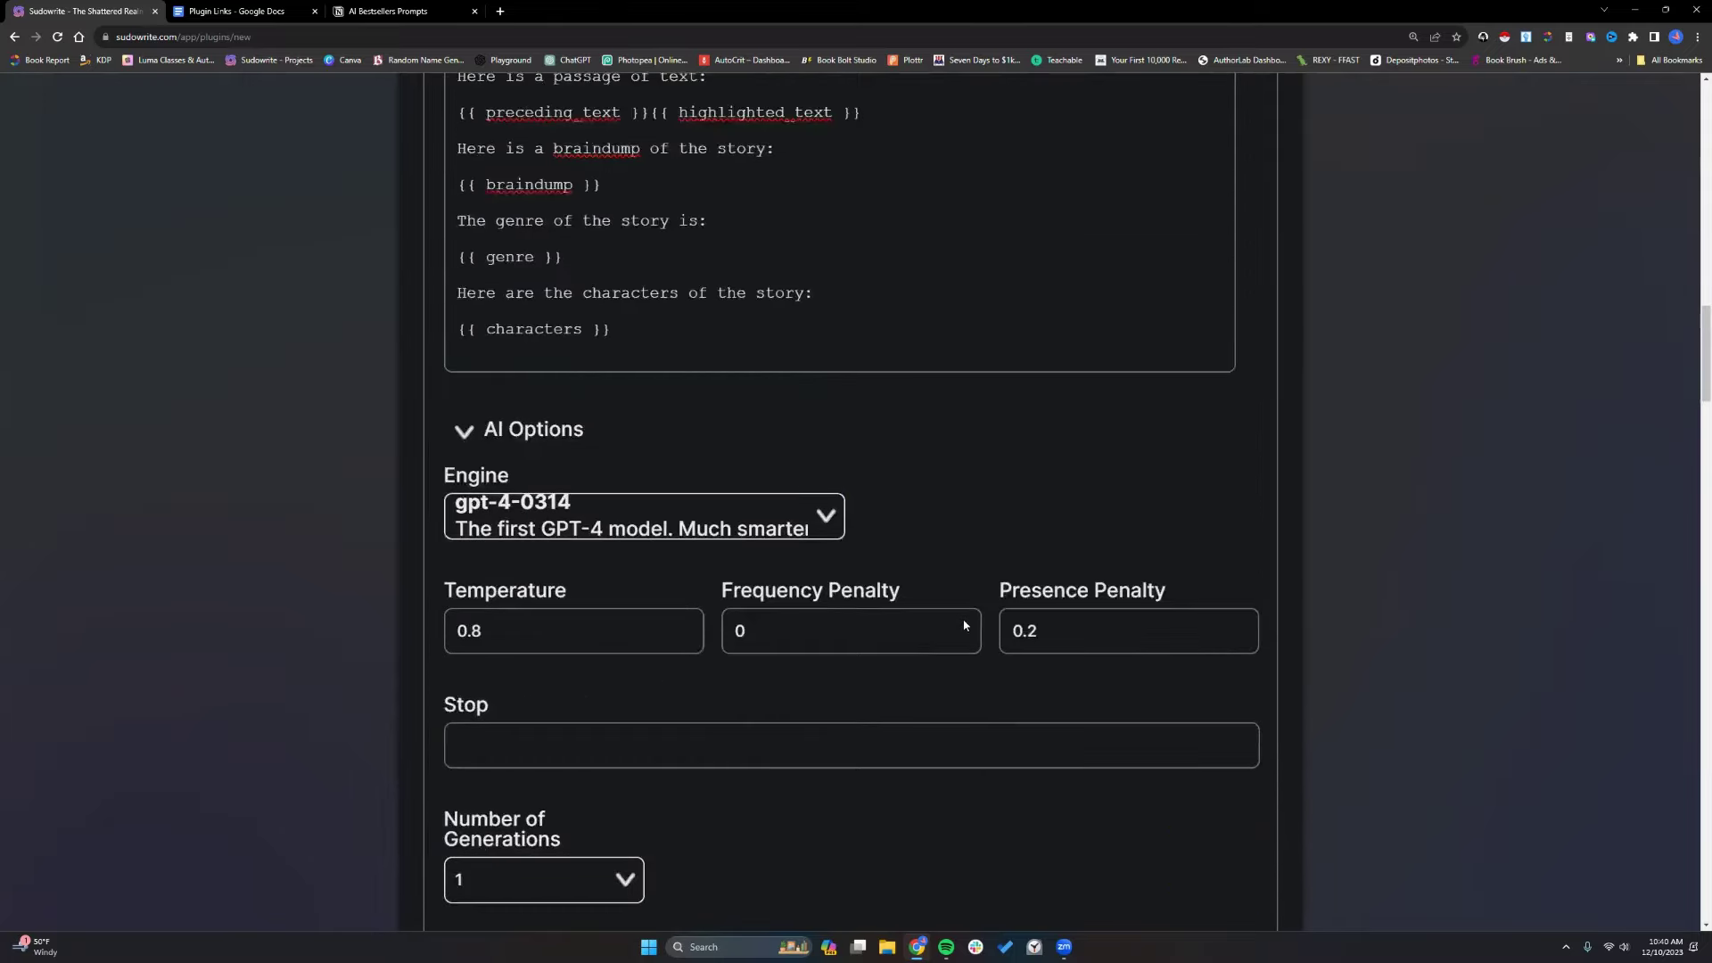
scroll(967, 629, "up", 8)
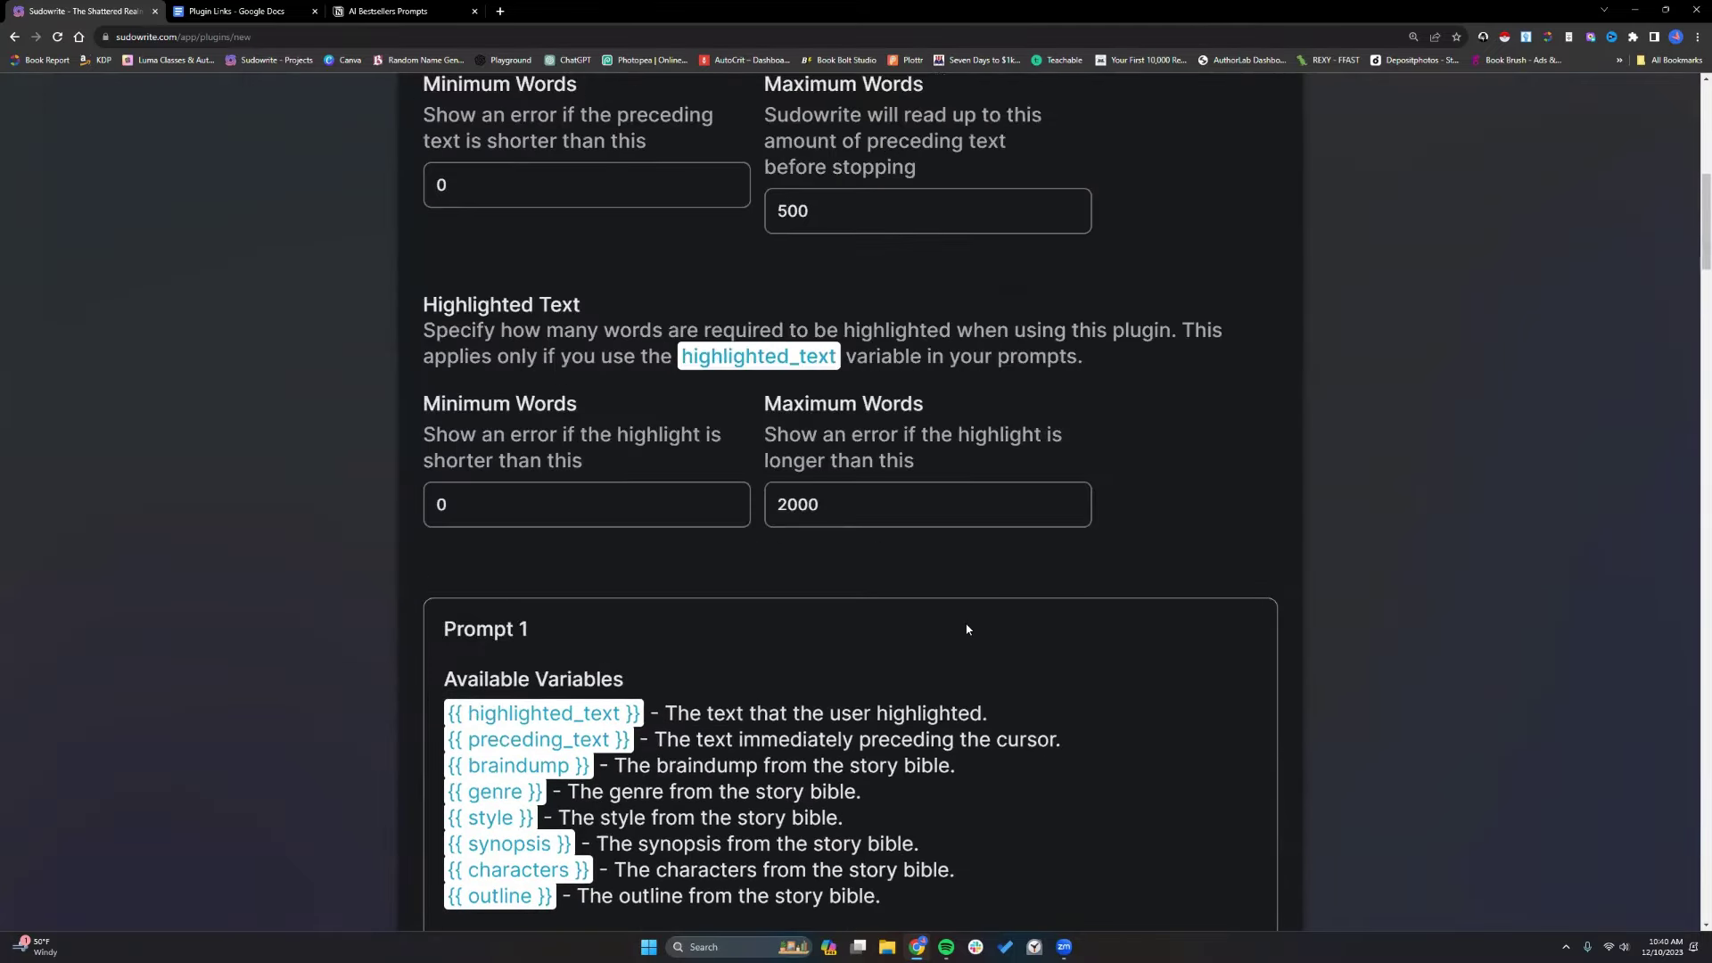
scroll(967, 622, "down", 1)
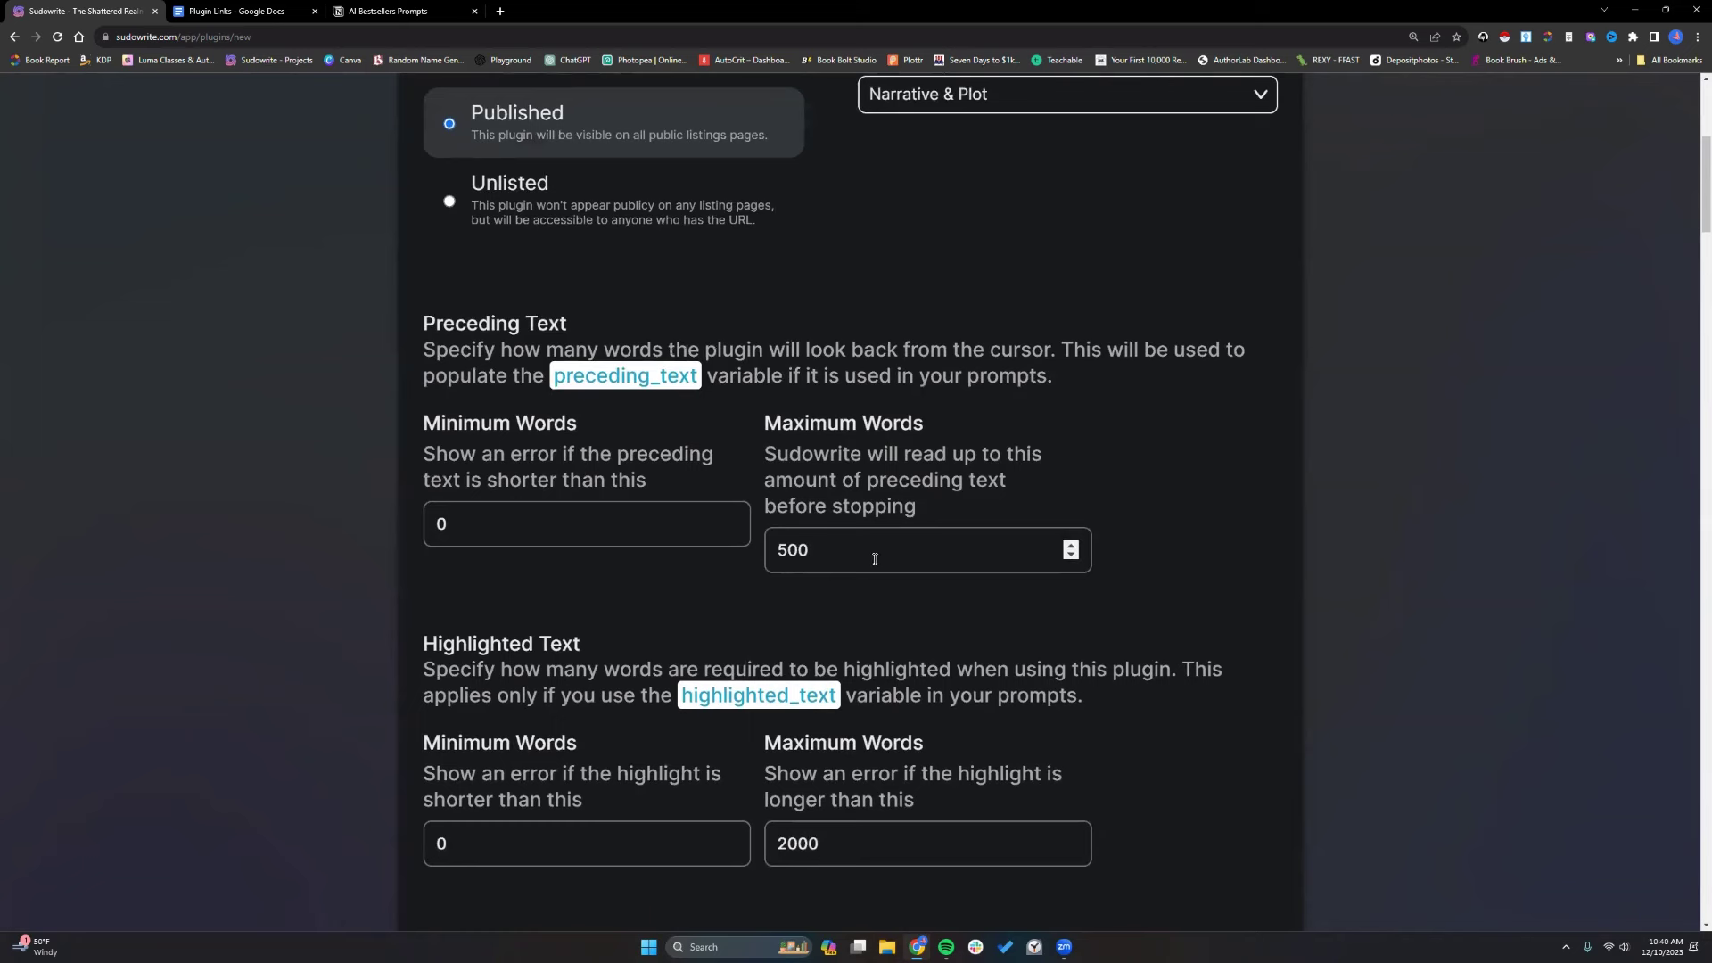
left_click(778, 549)
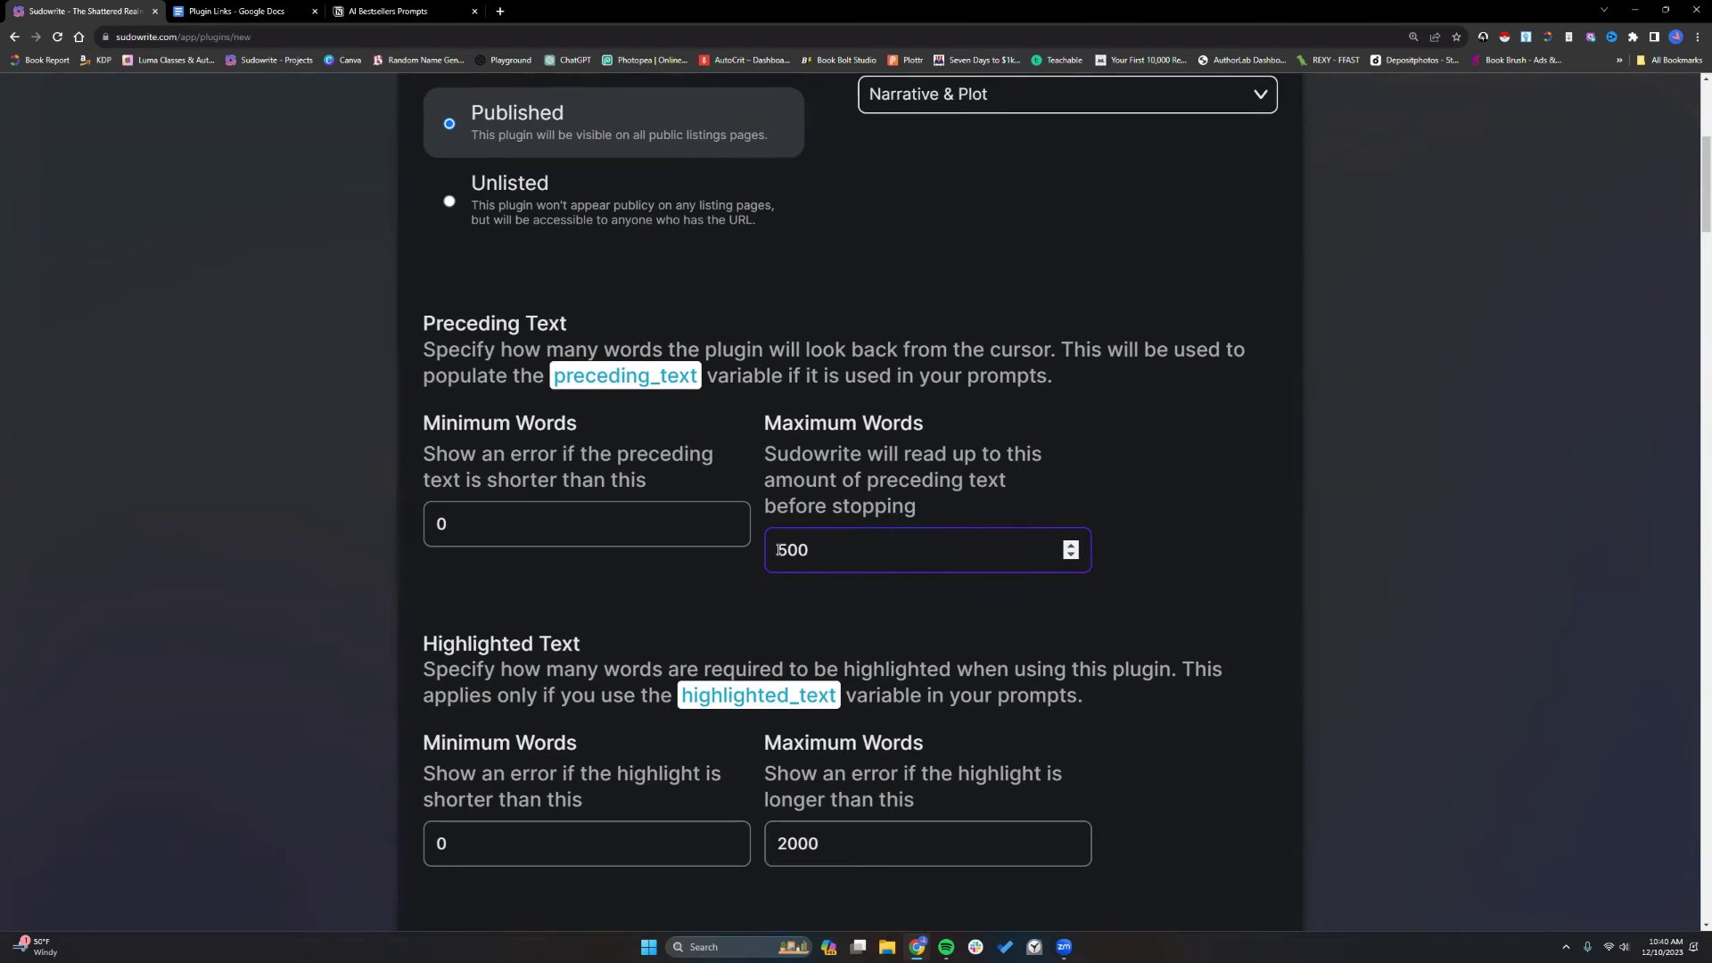
scroll(845, 585, "down", 3)
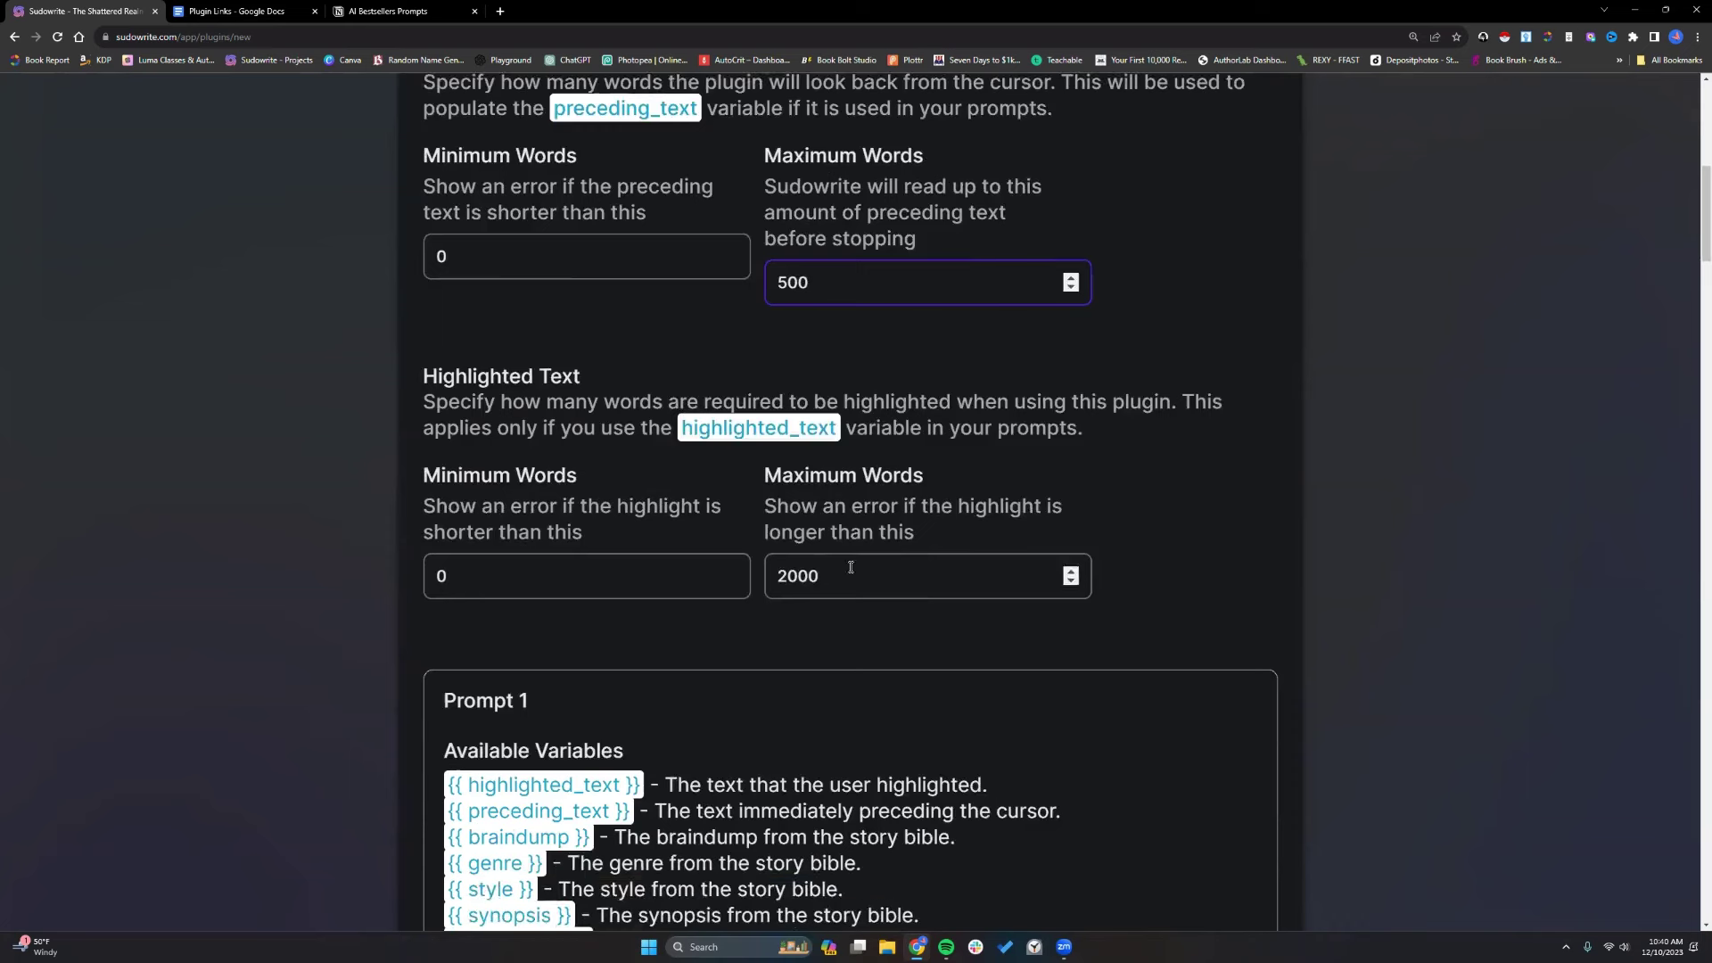
scroll(920, 420, "down", 1)
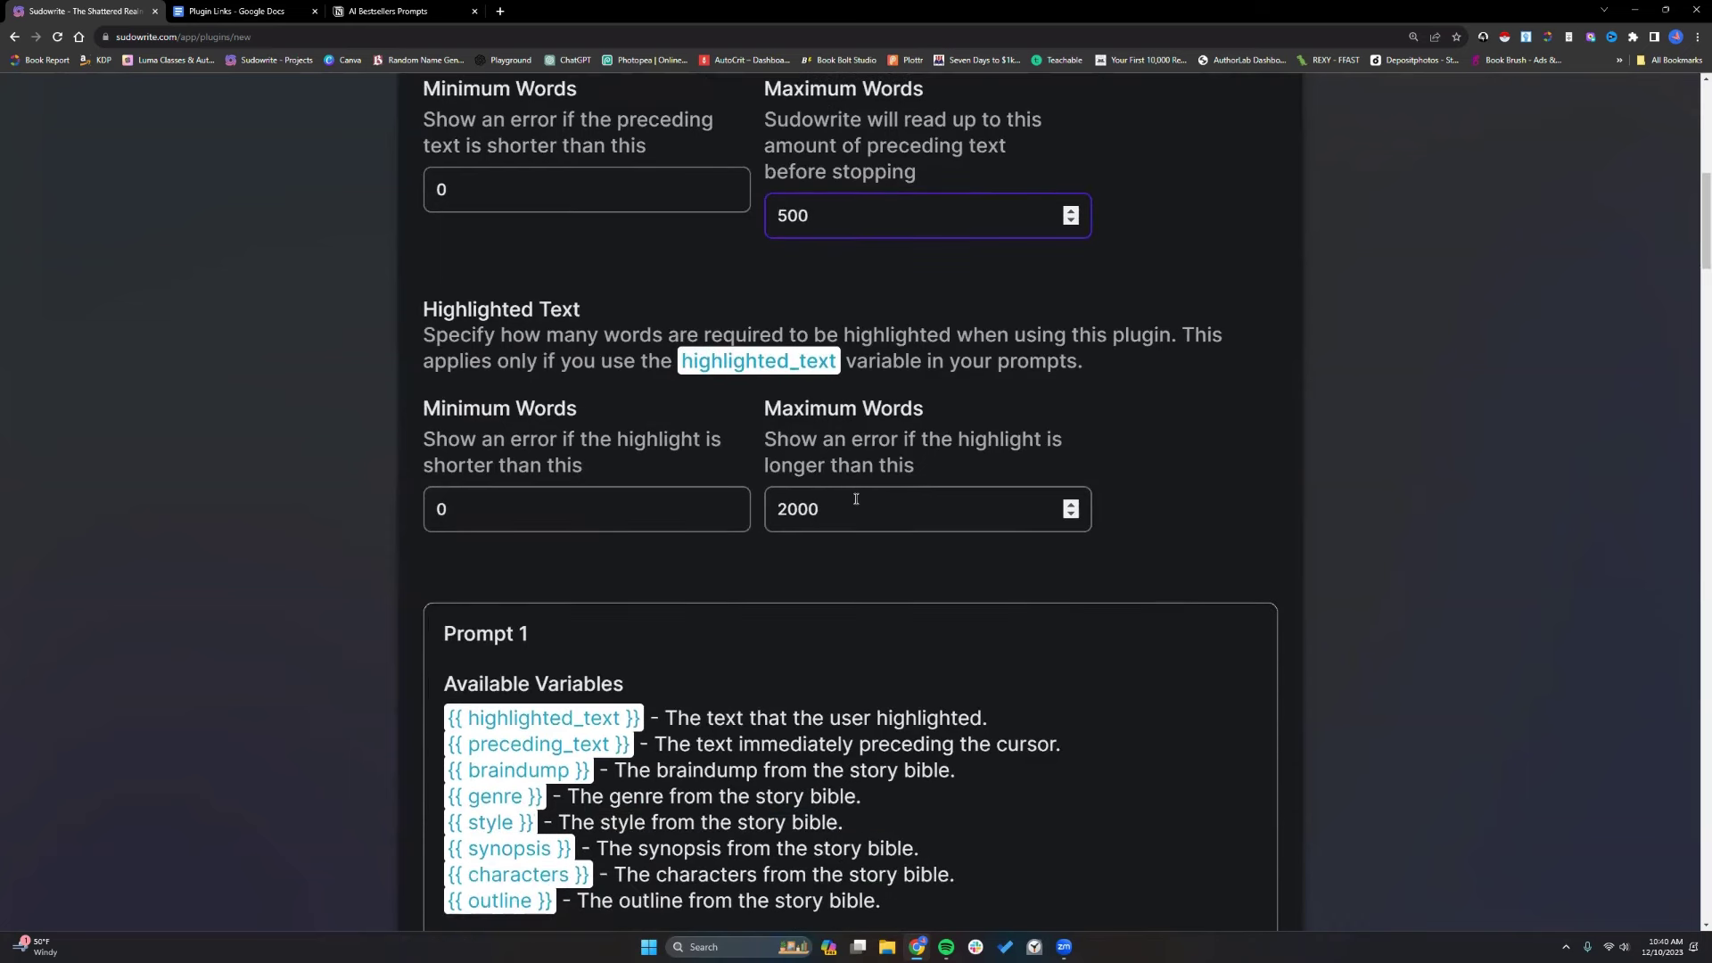
left_click(780, 508)
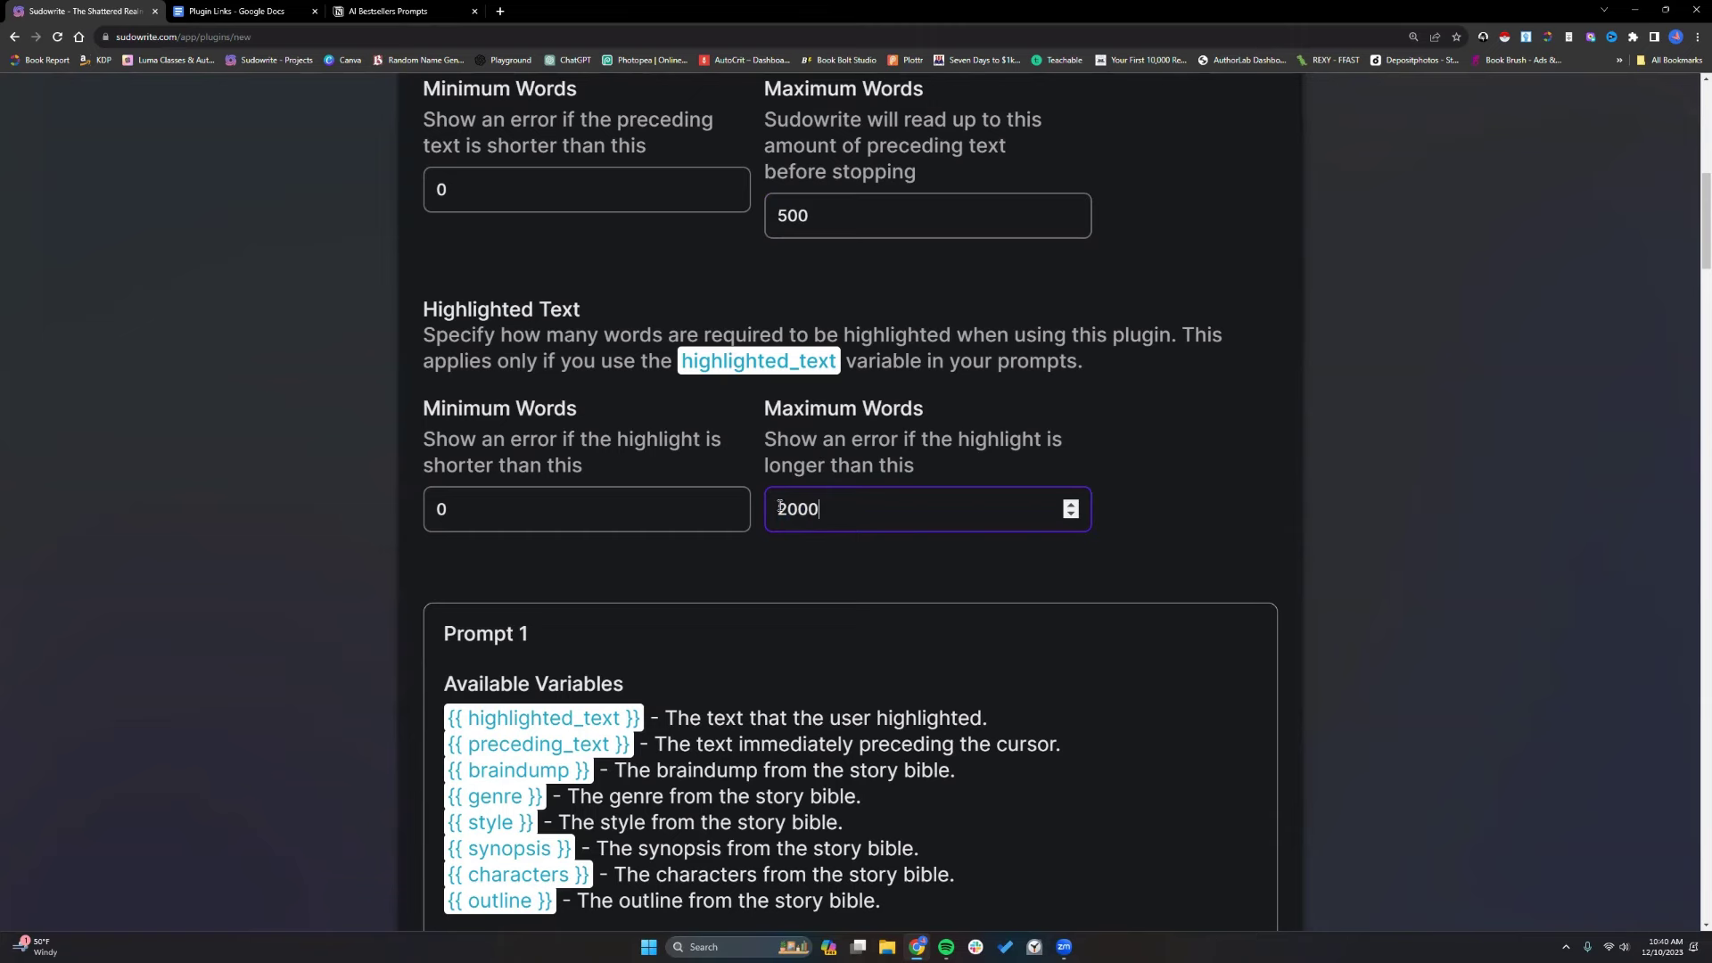
Go to the plugin's test output and read the generated premise, covering protagonists, antagonist, core conflict and stakes.
scroll(907, 502, "down", 10)
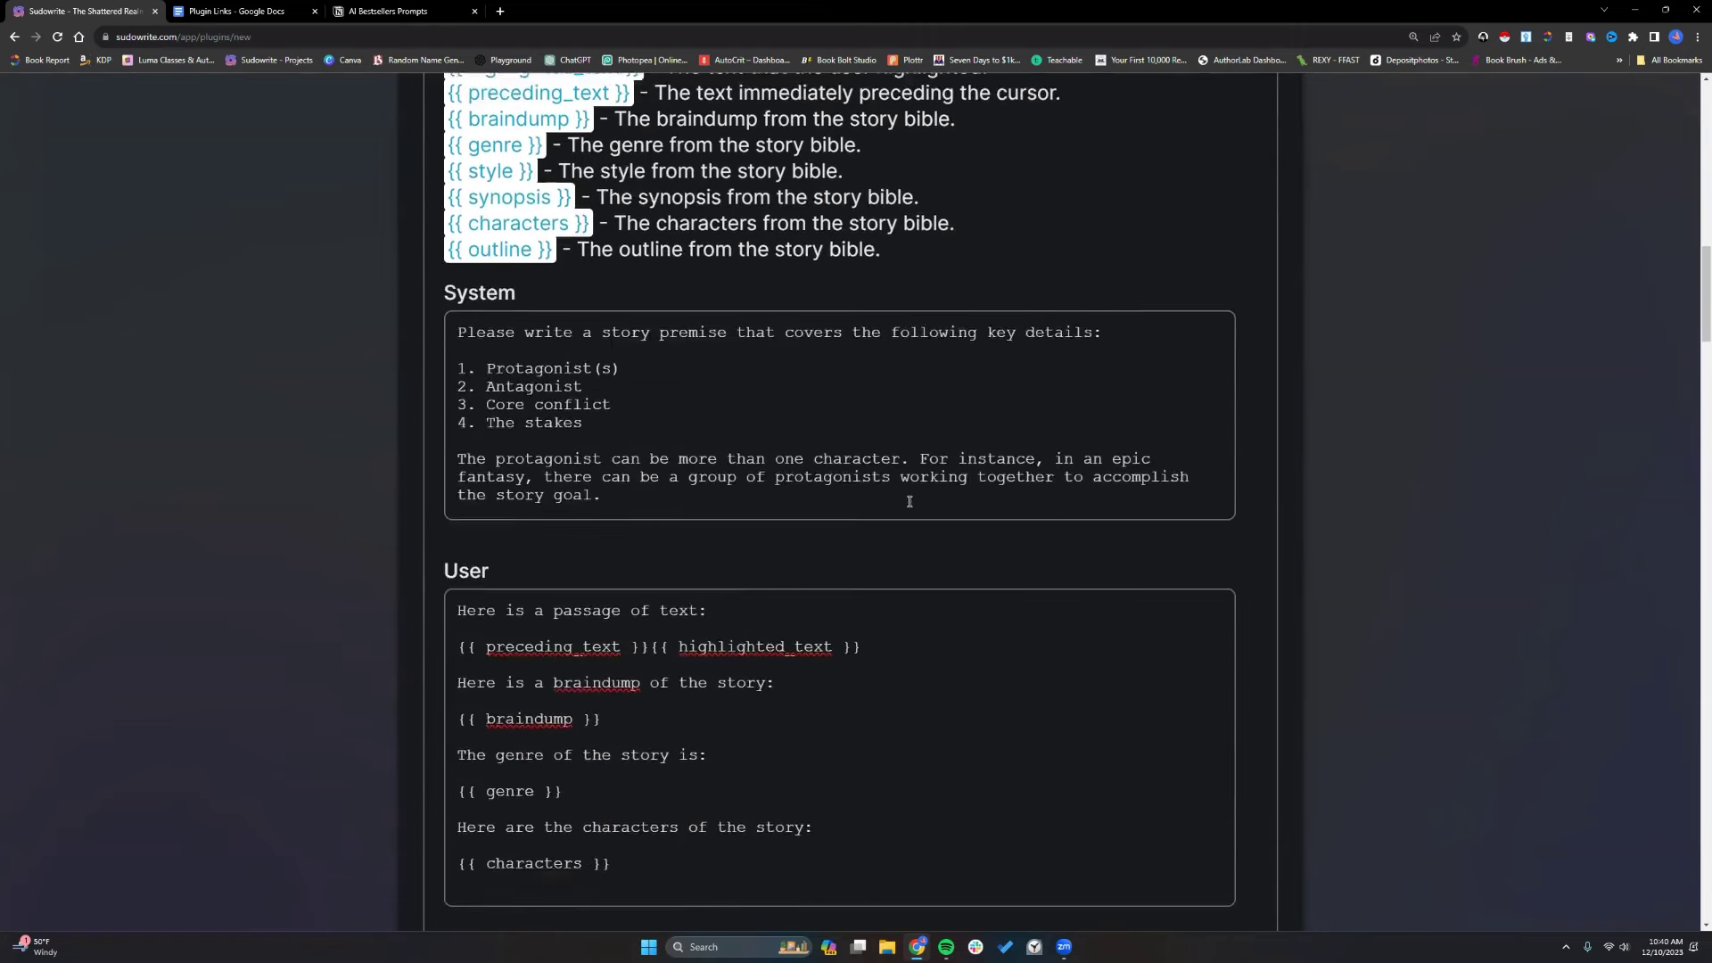
scroll(910, 502, "down", 8)
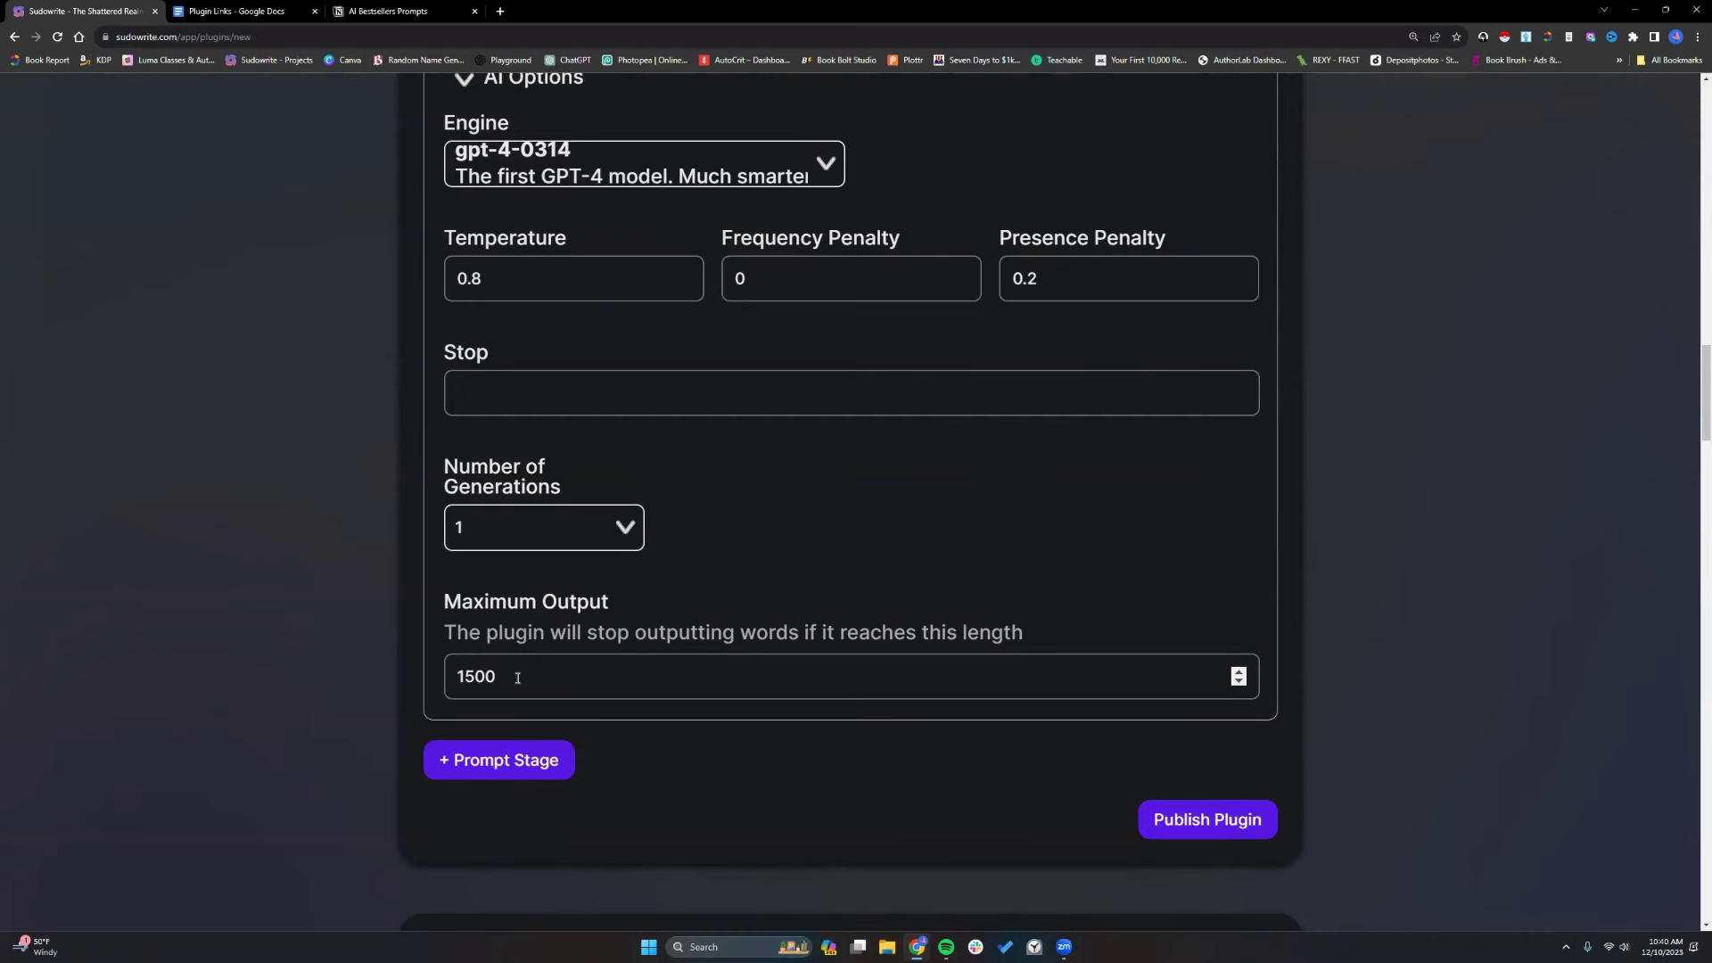
scroll(517, 678, "down", 2)
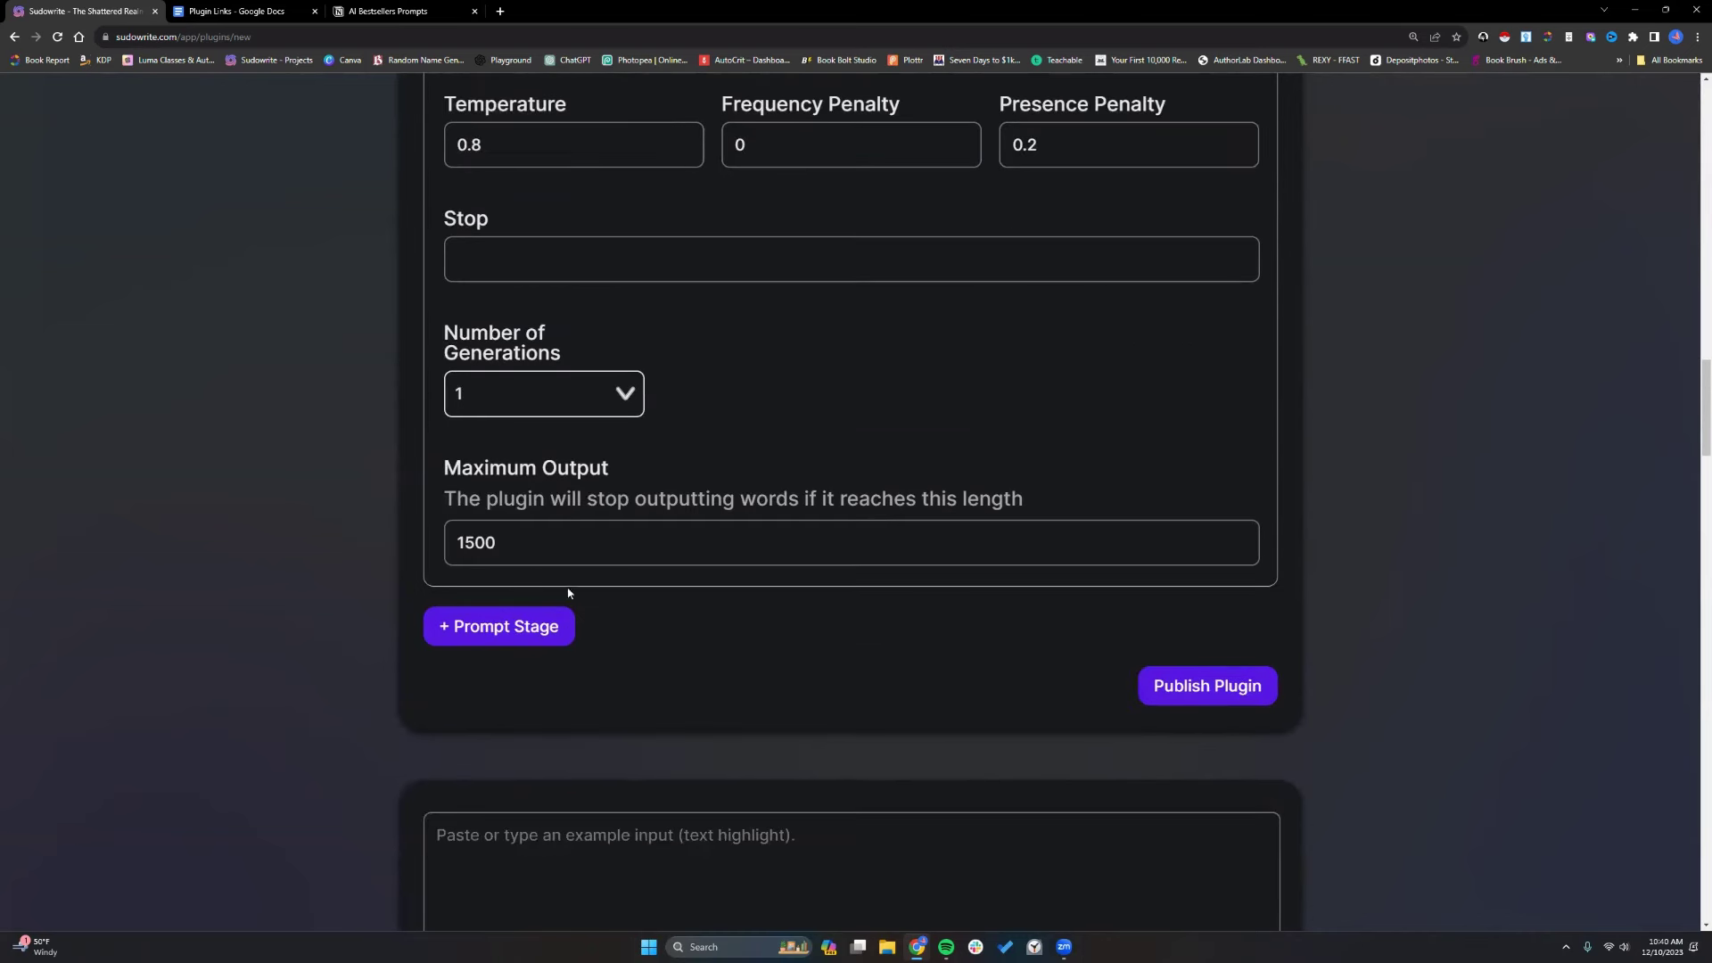
scroll(822, 506, "down", 10)
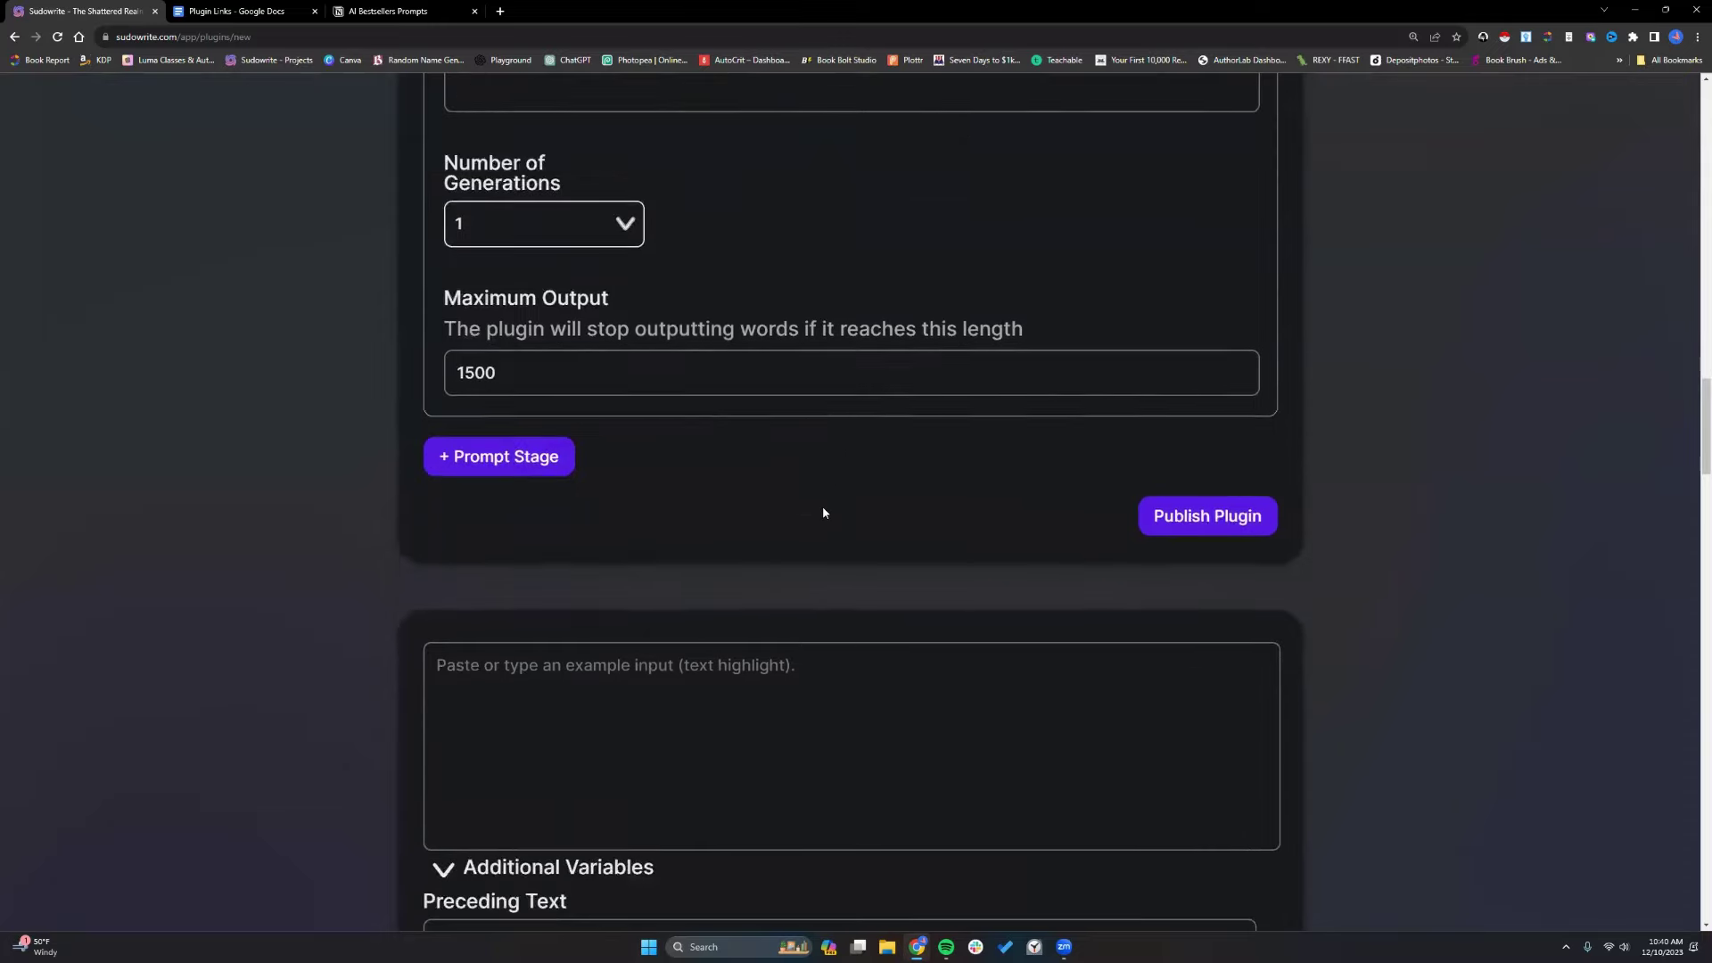
scroll(822, 506, "down", 20)
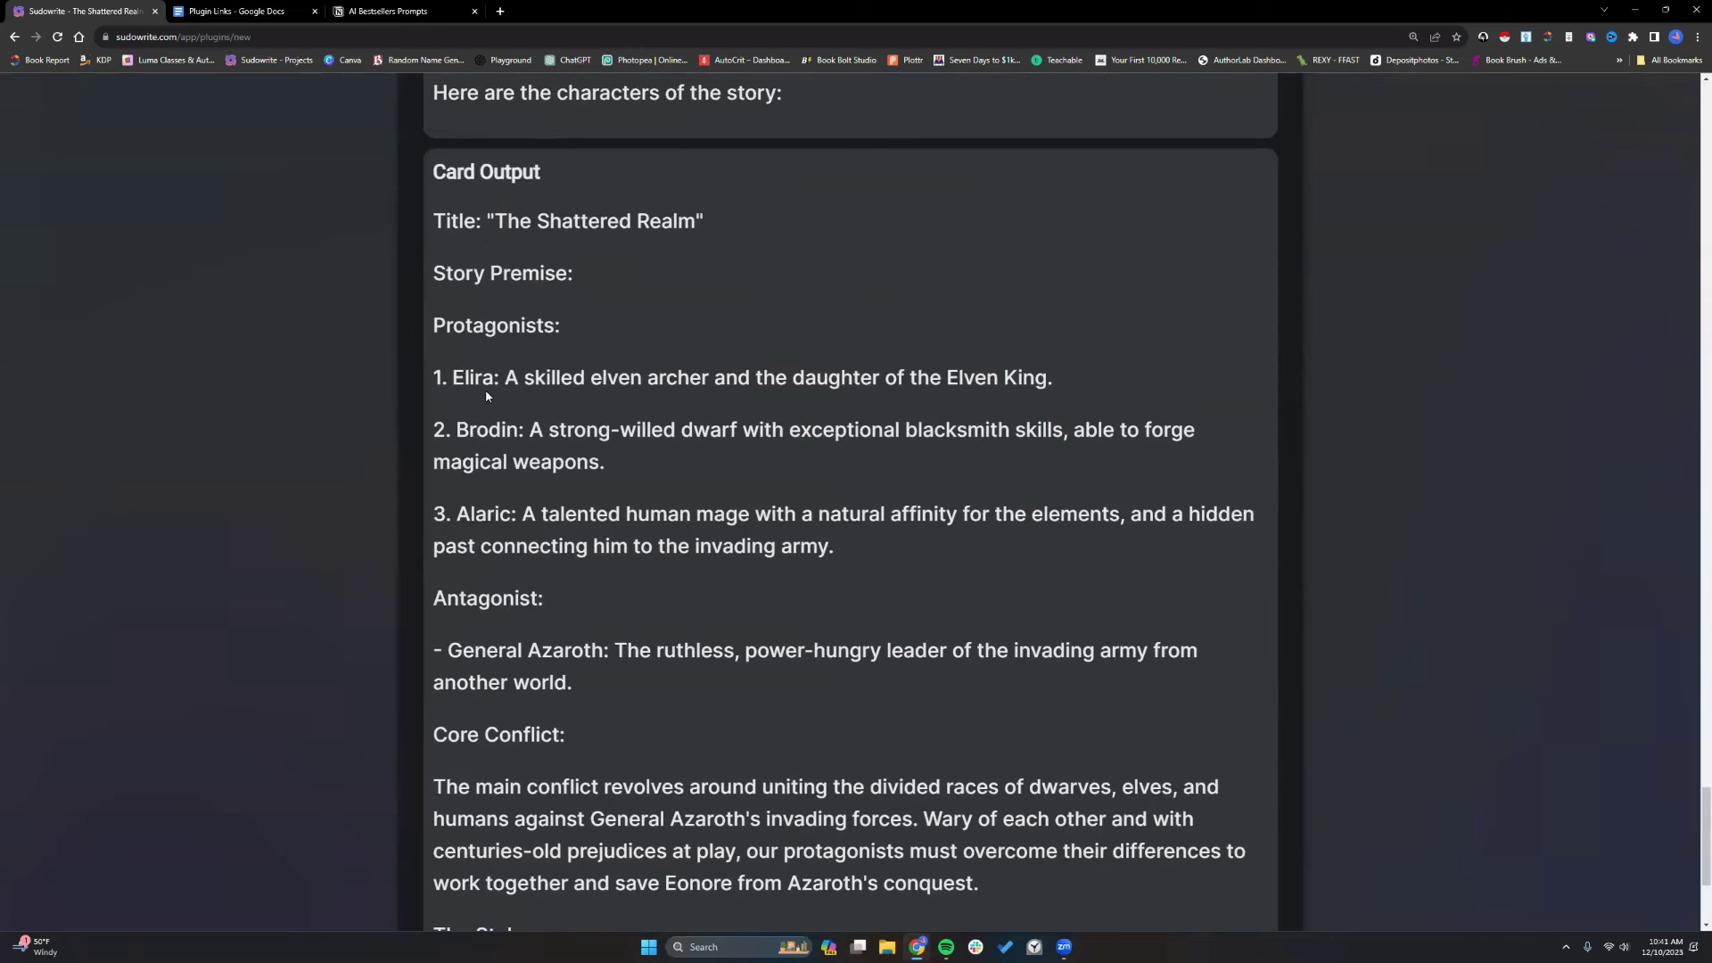
scroll(671, 458, "down", 1)
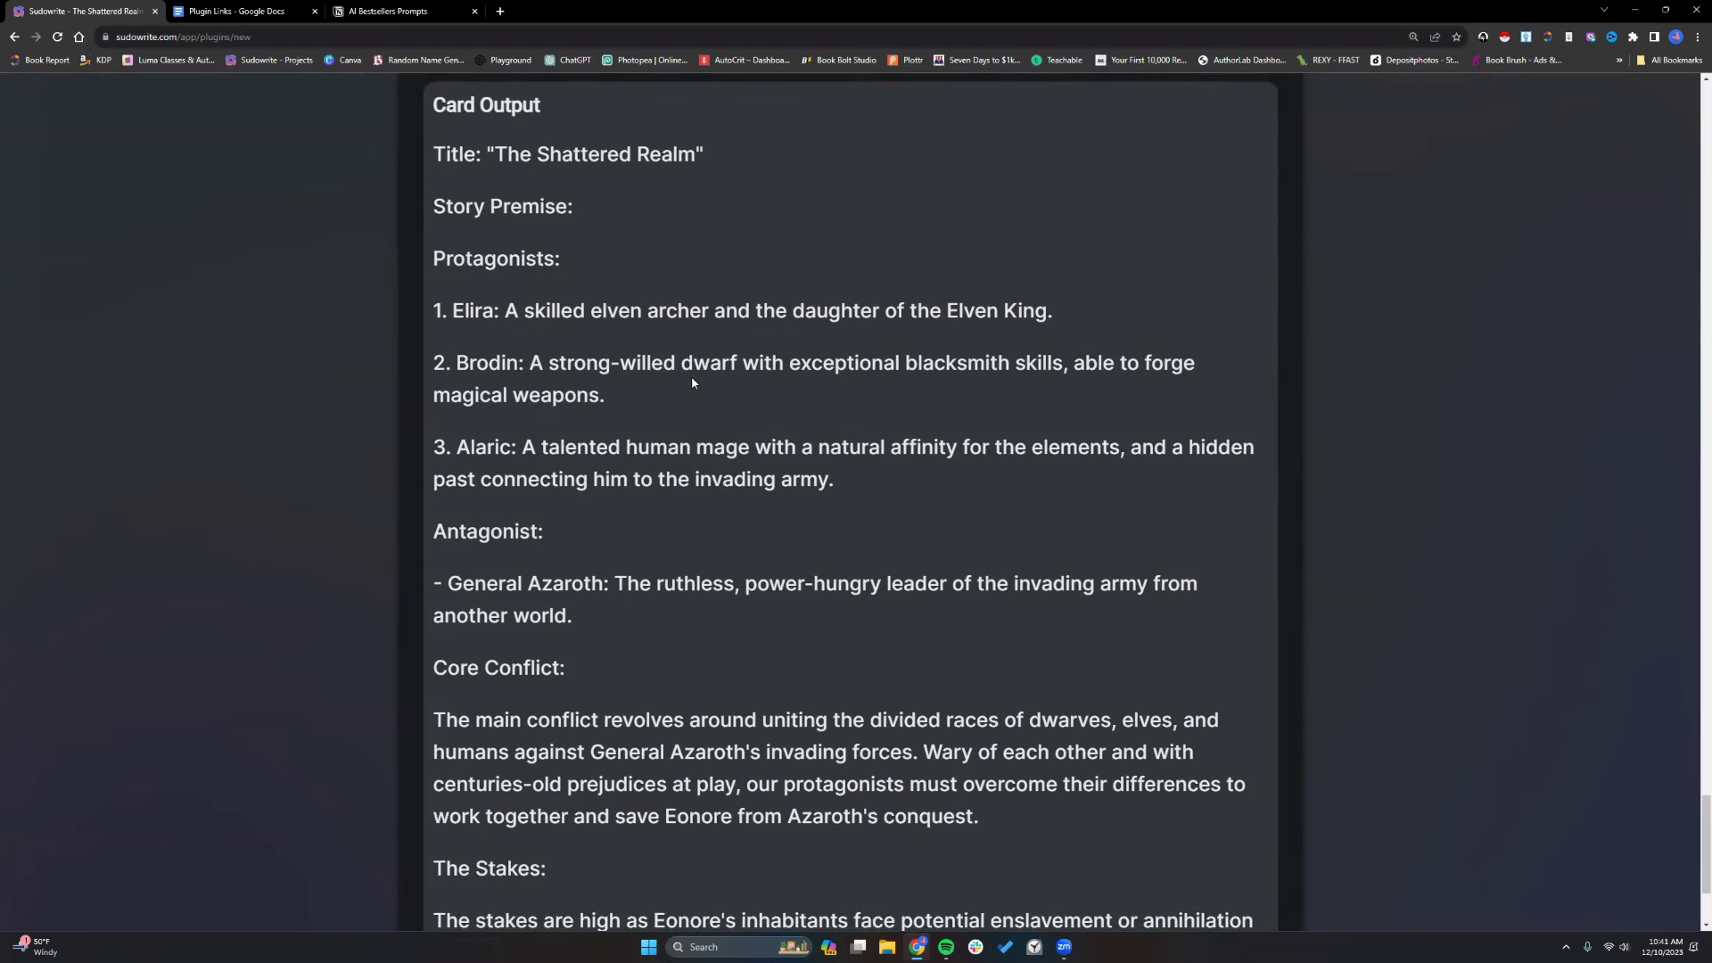
scroll(698, 450, "down", 2)
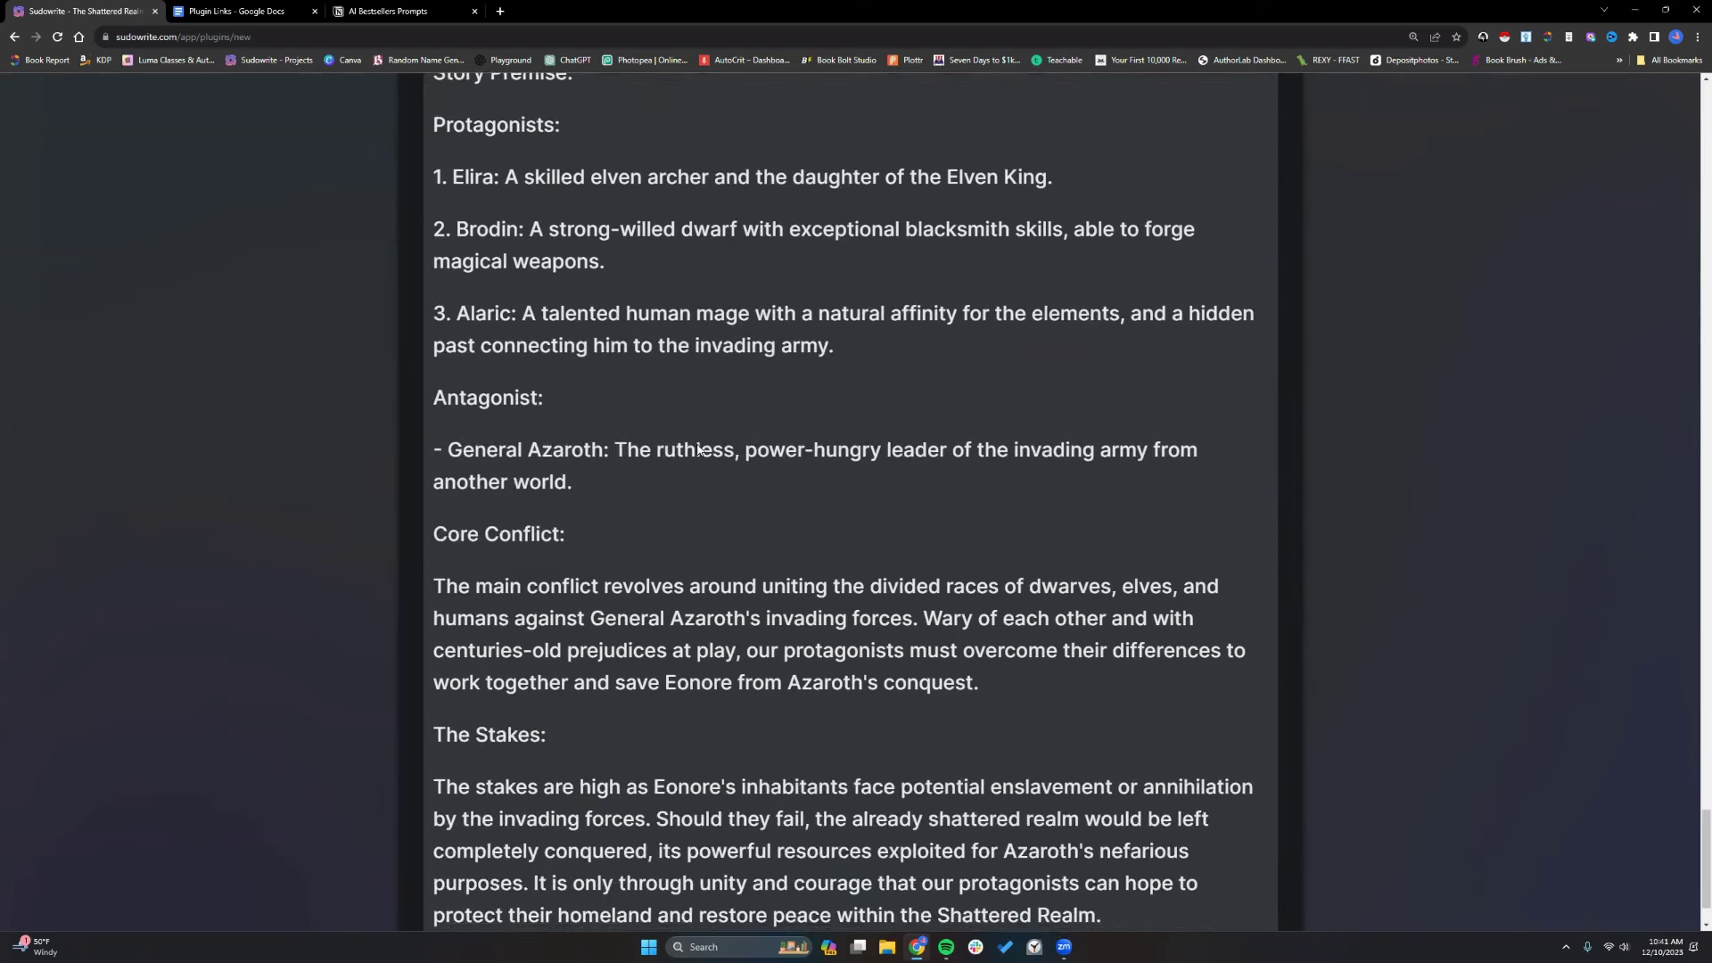
scroll(660, 433, "down", 1)
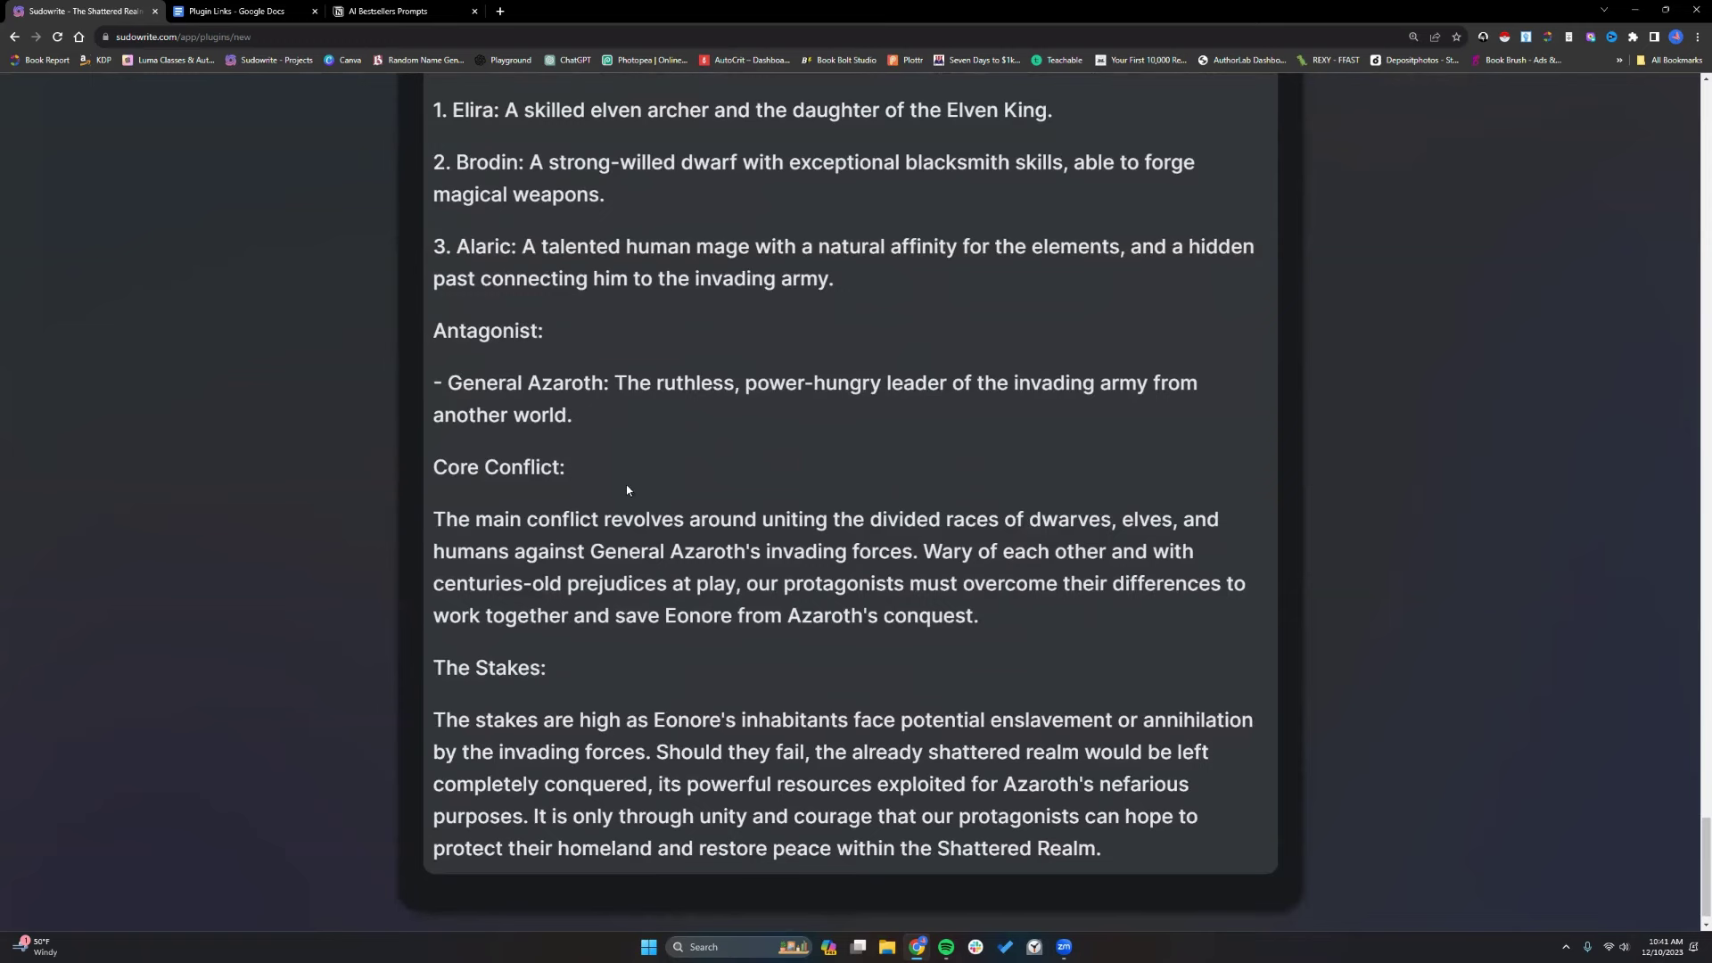
scroll(567, 526, "down", 1)
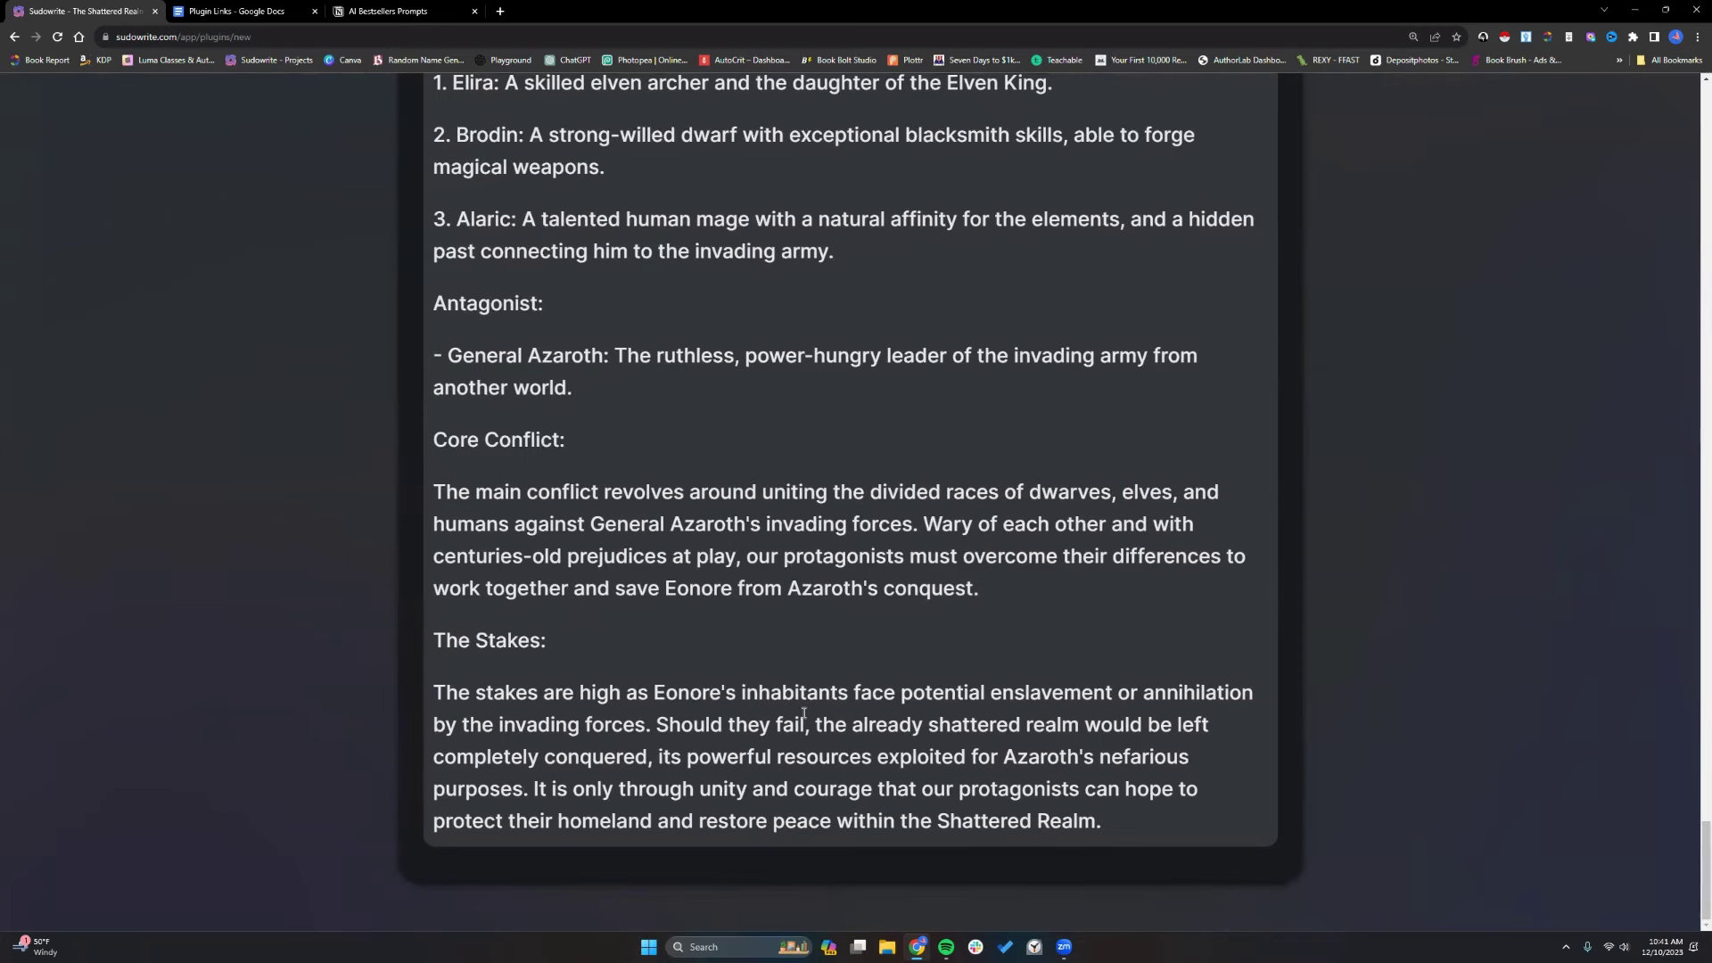
scroll(1012, 709, "up", 5)
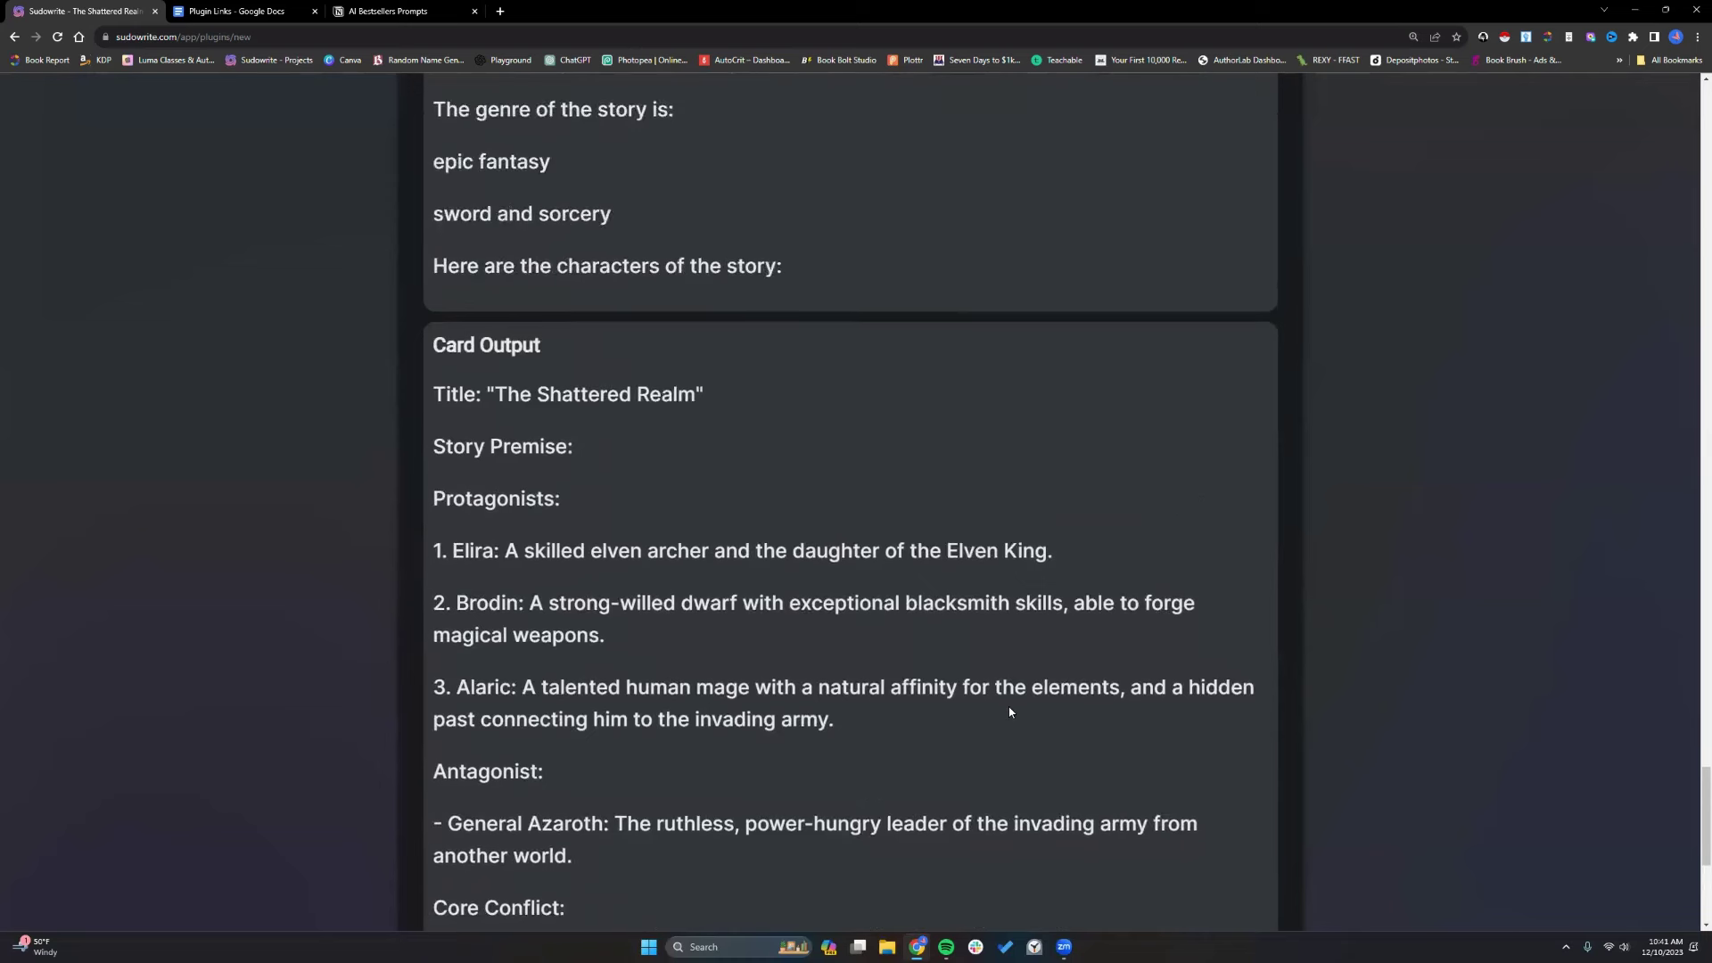
Copy the whole generated premise from the test's card output, from the title through the end of The Stakes.
scroll(1011, 711, "up", 7)
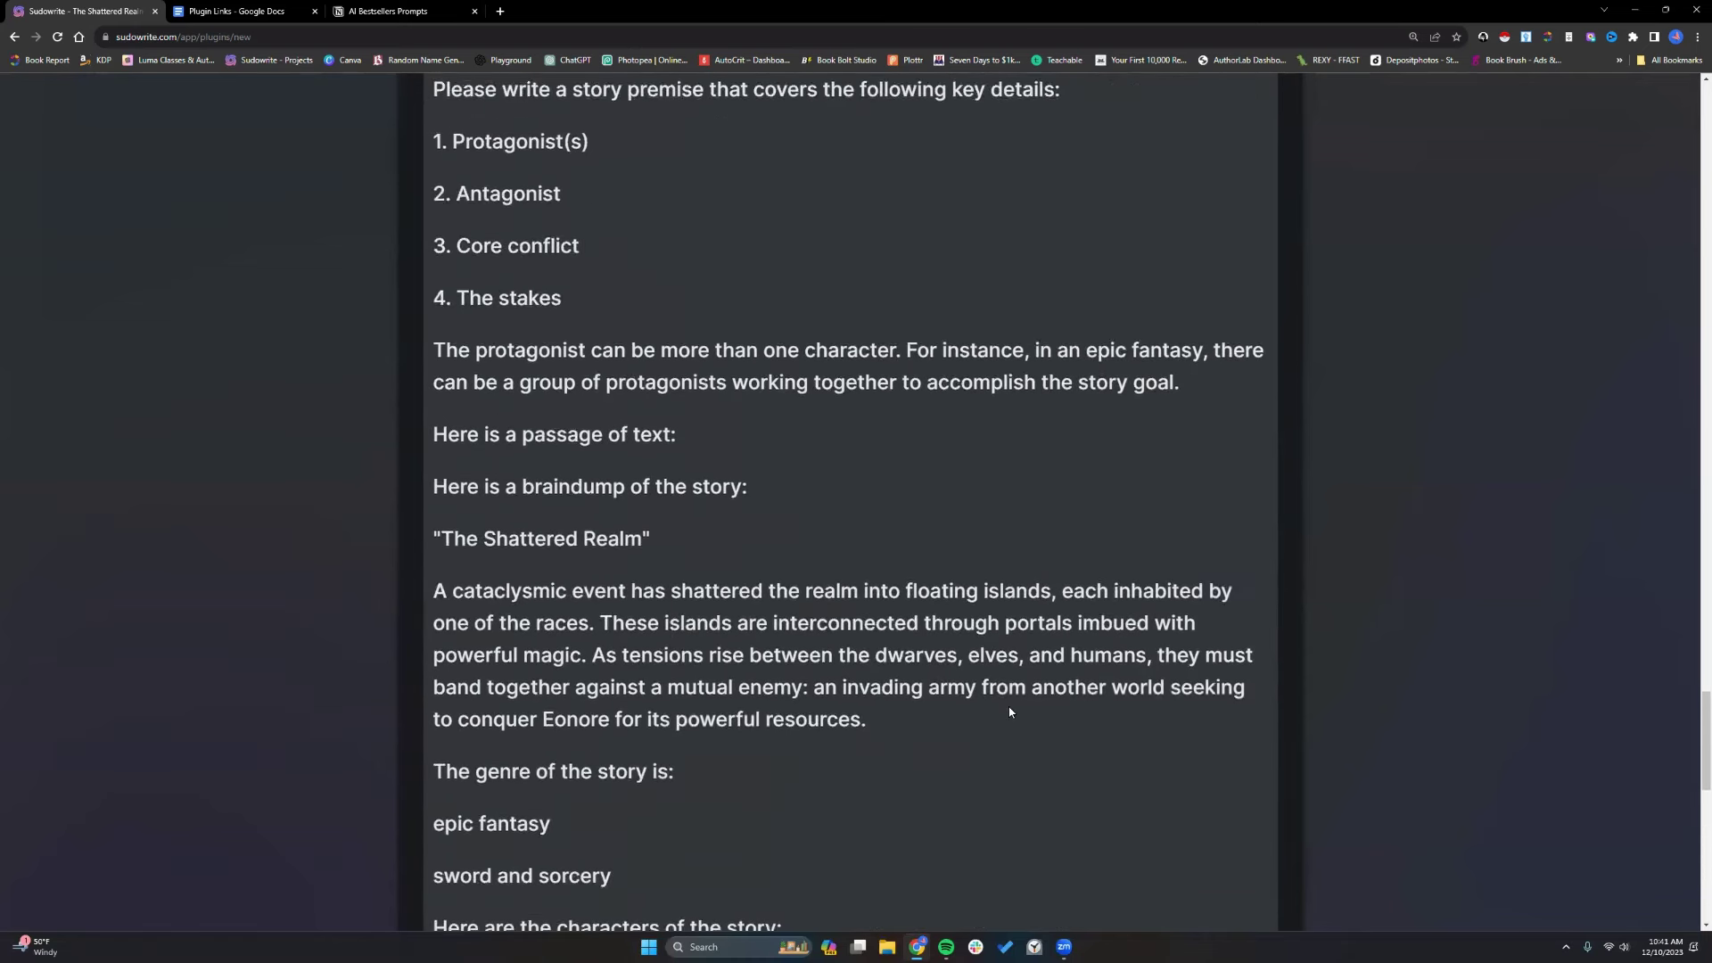
scroll(1010, 711, "up", 2)
scroll(1011, 711, "up", 8)
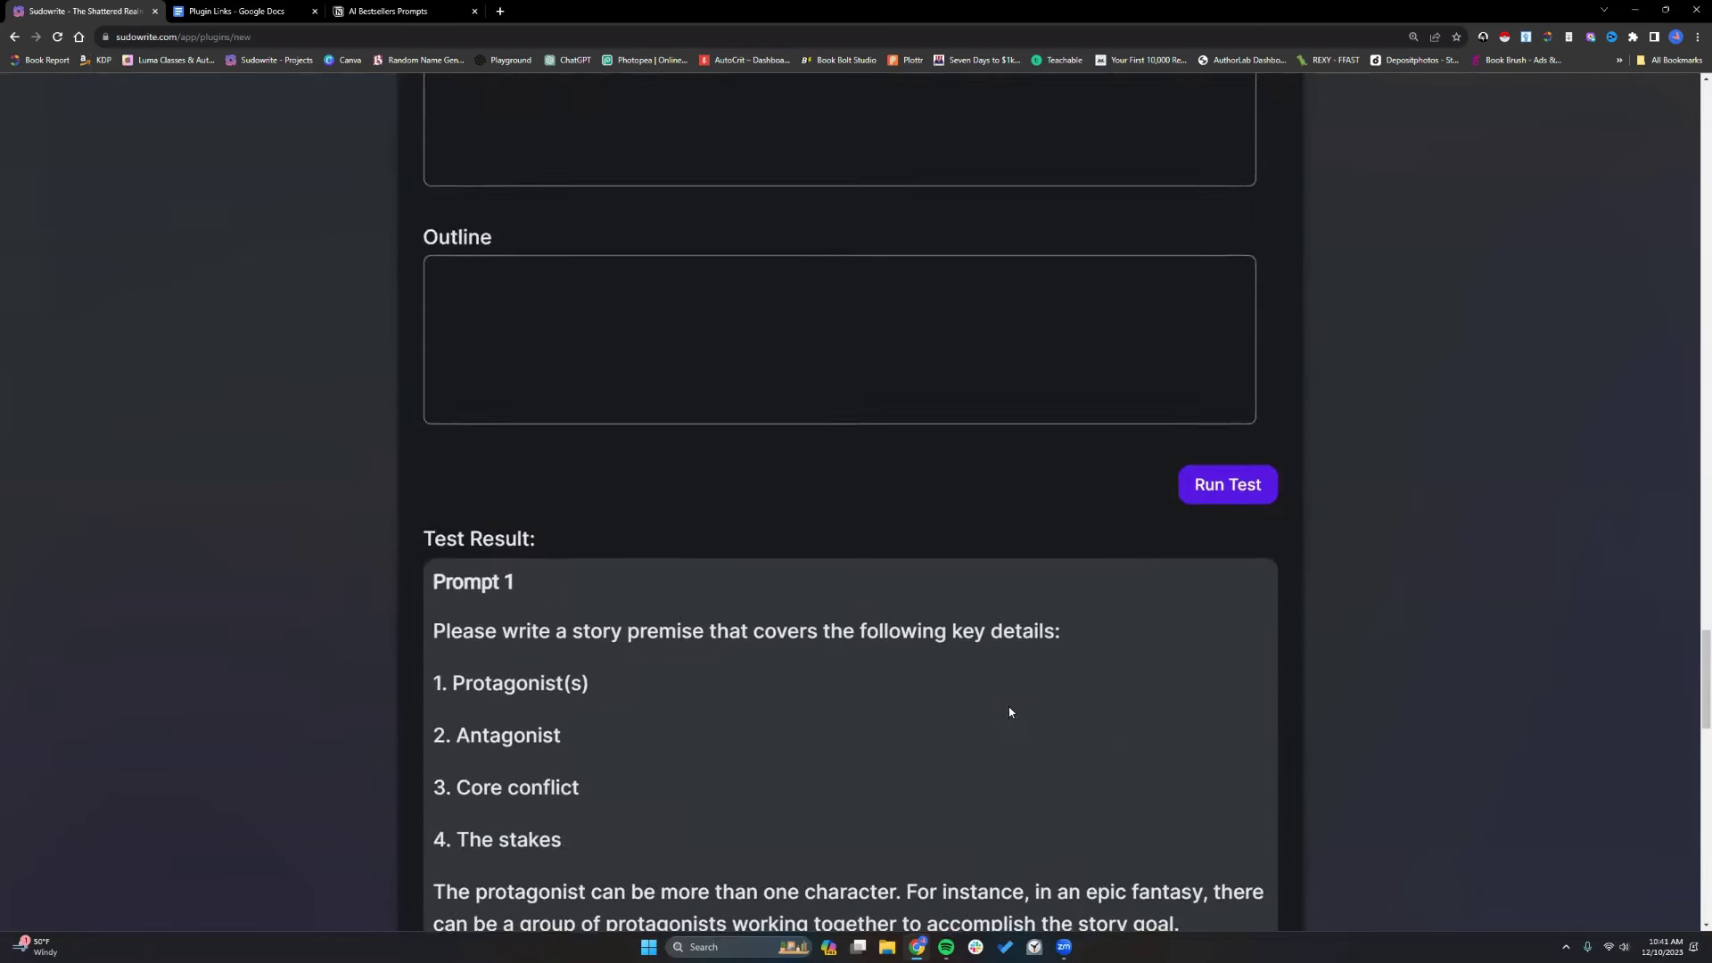
scroll(1011, 711, "up", 1)
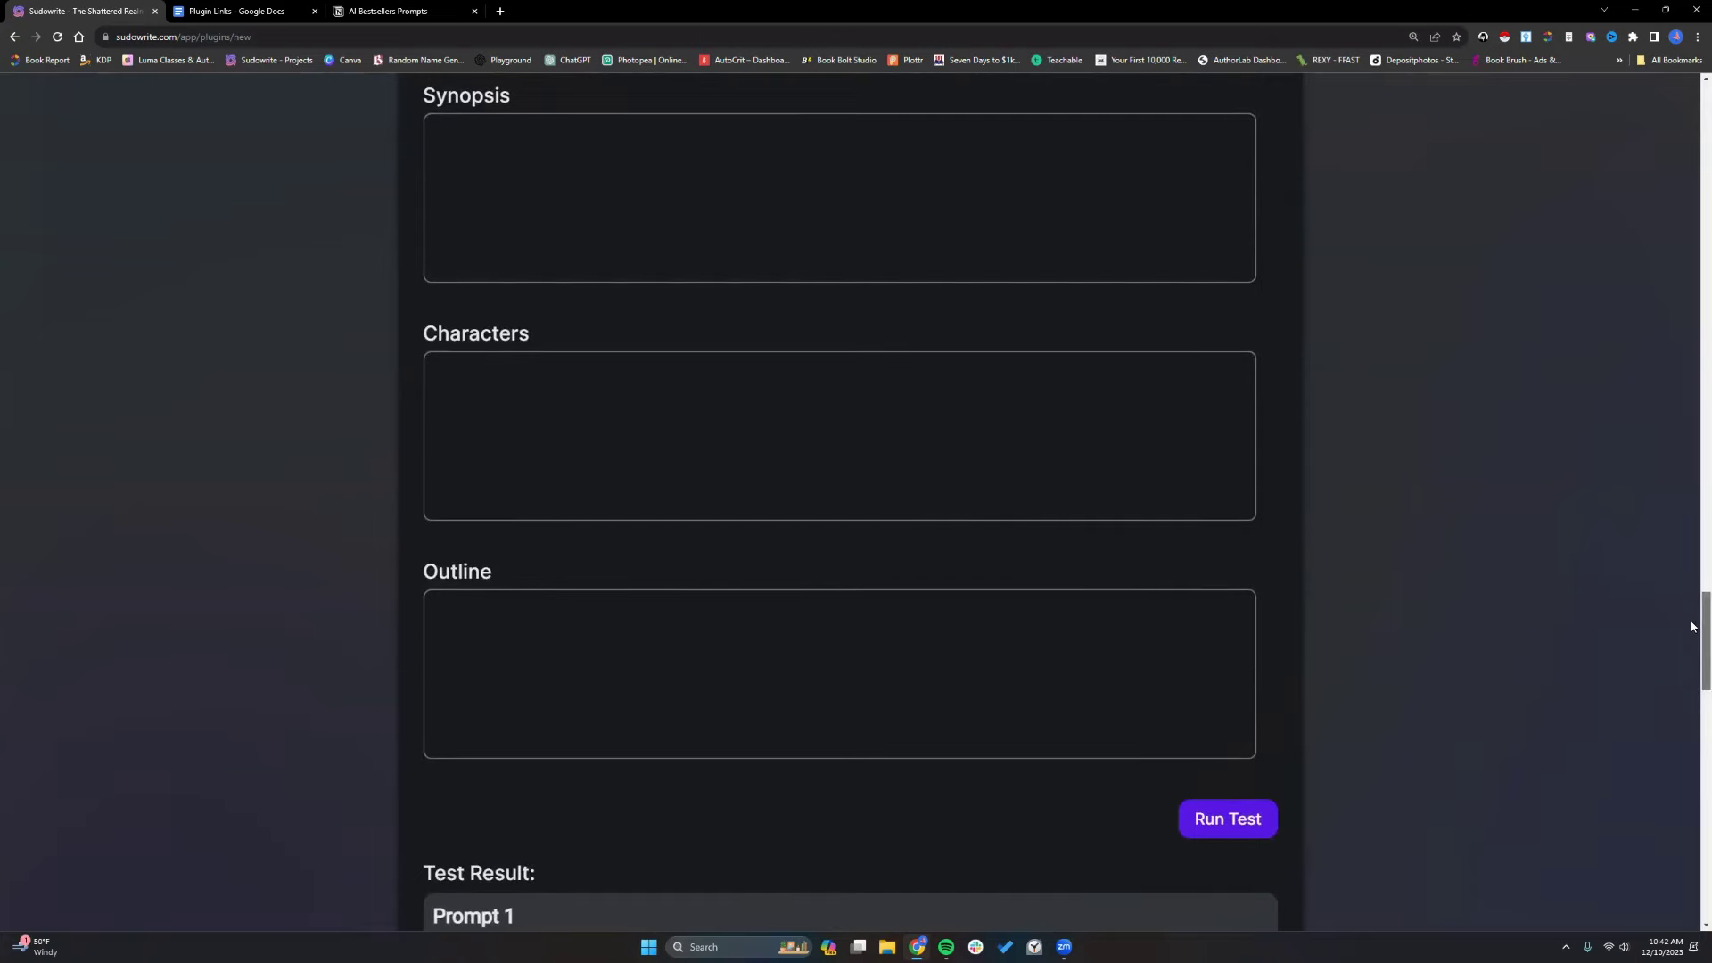
left_click_drag(1692, 627, 1694, 803)
scroll(648, 490, "down", 5)
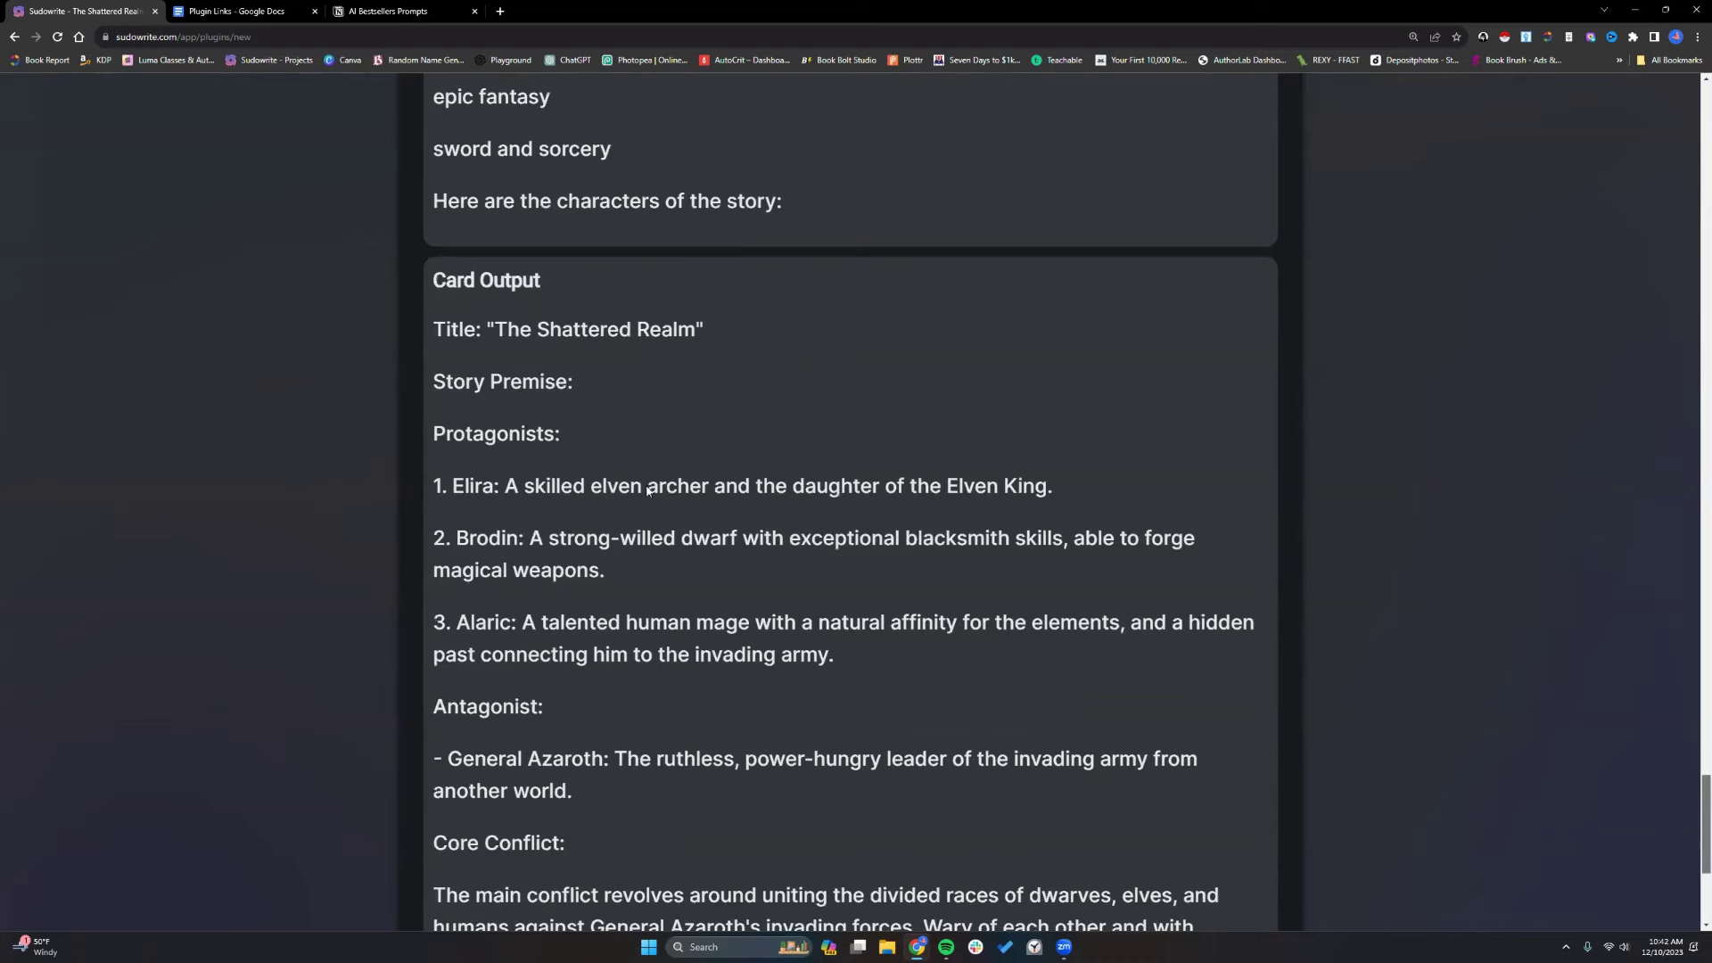
left_click_drag(429, 329, 1110, 834)
scroll(515, 437, "down", 5)
right_click(1063, 765)
left_click(1114, 610)
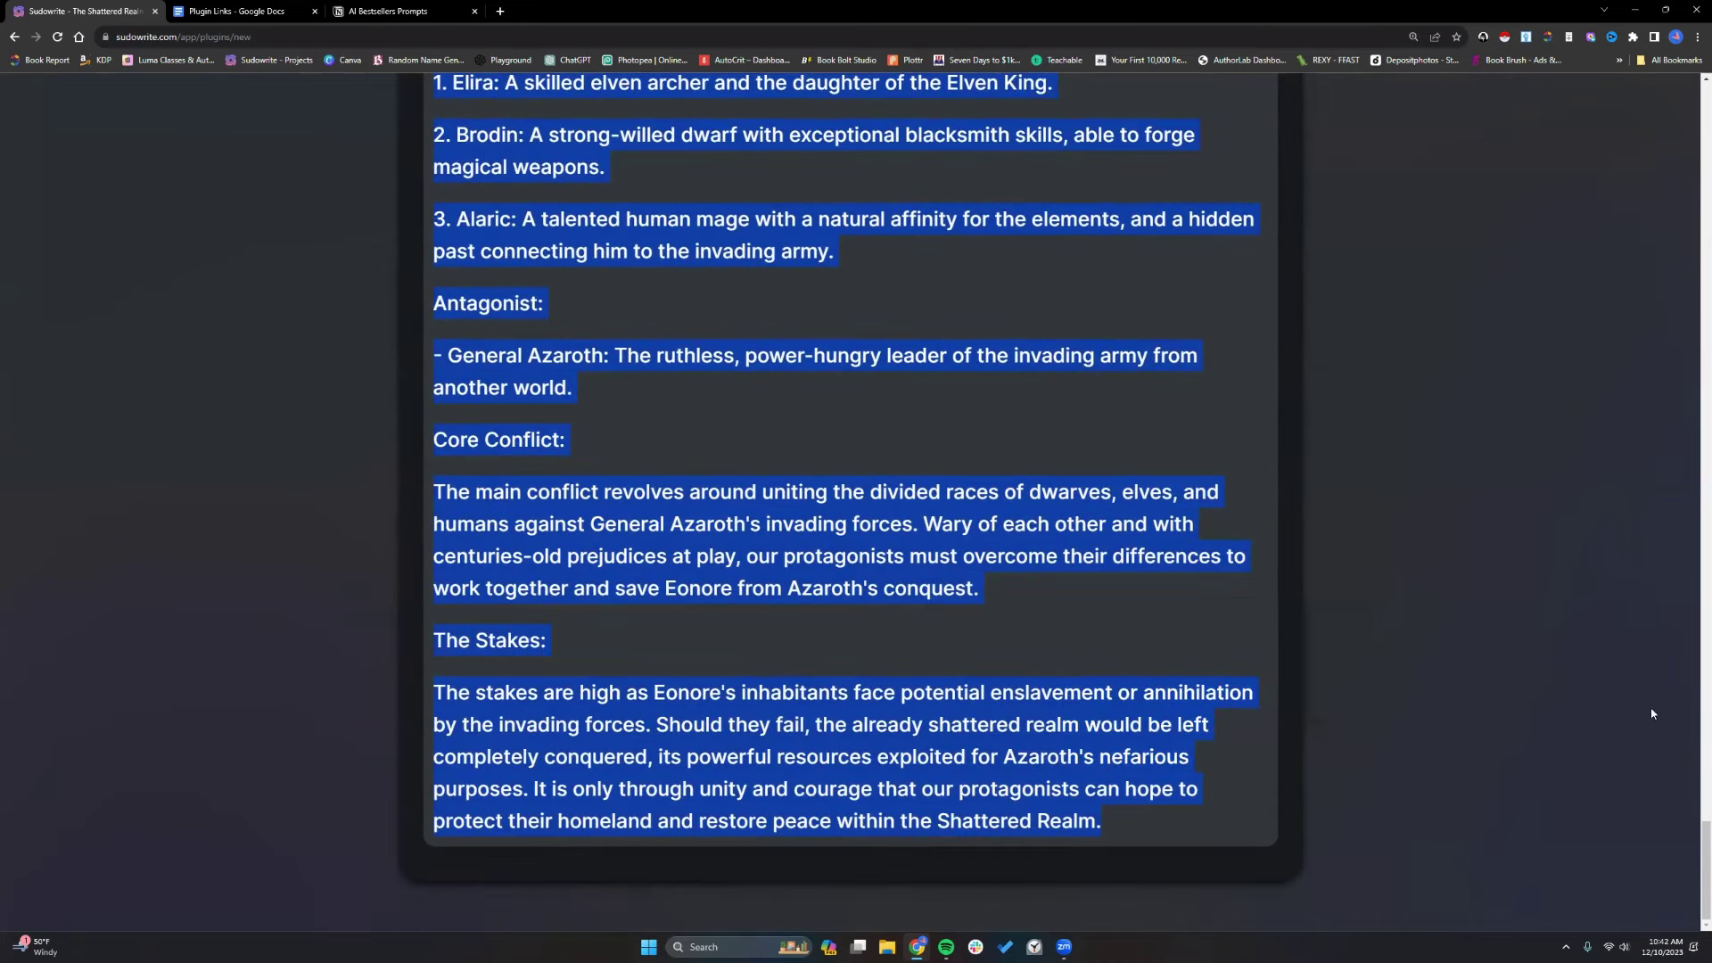
Switch to ChatGPT in a new browser tab and paste the copied premise into a new message.
left_click_drag(1690, 849, 1693, 301)
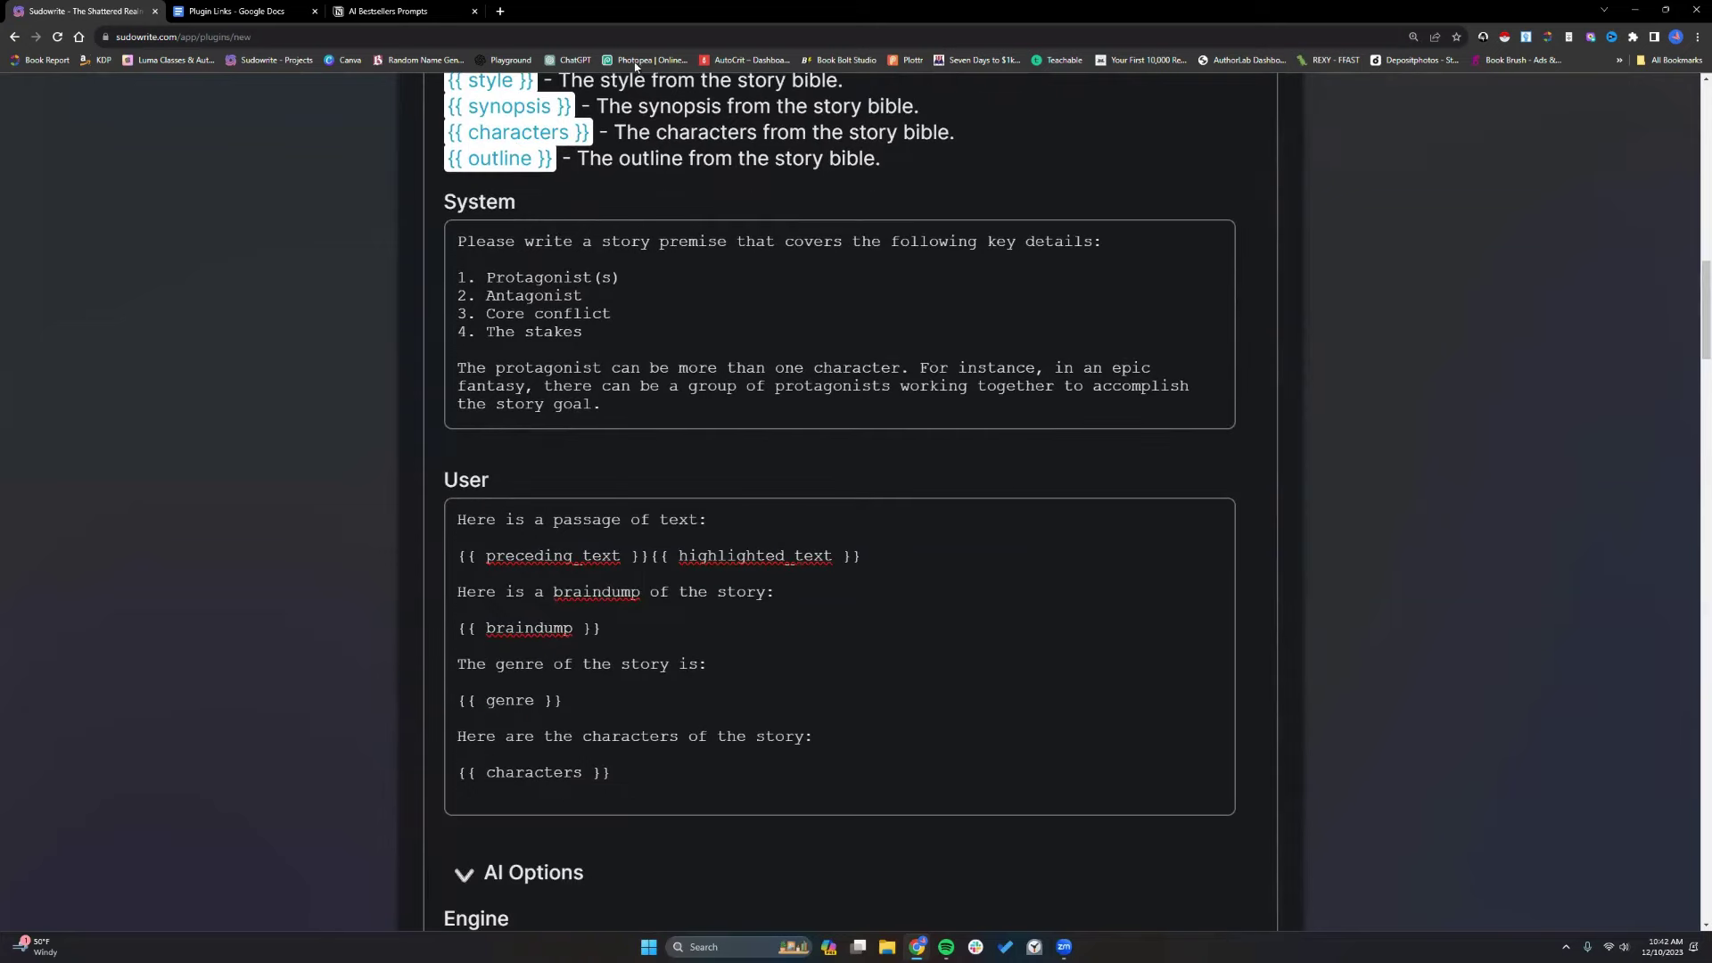
left_click(500, 11)
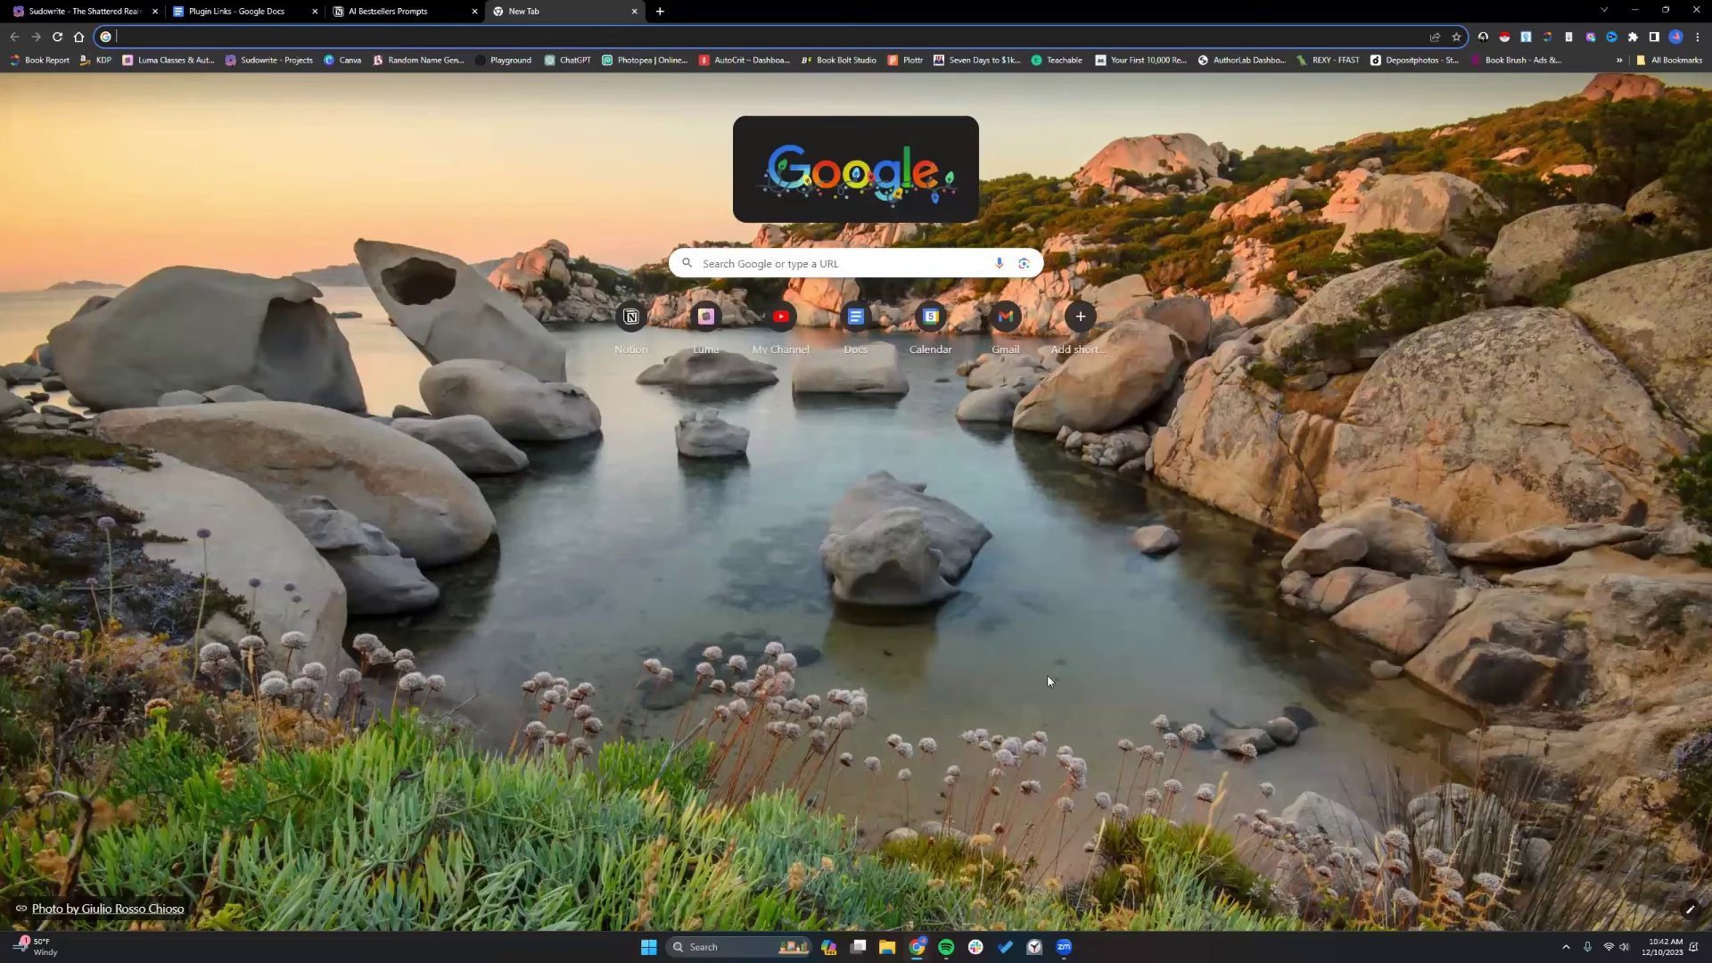
scroll(763, 834, "up", 10)
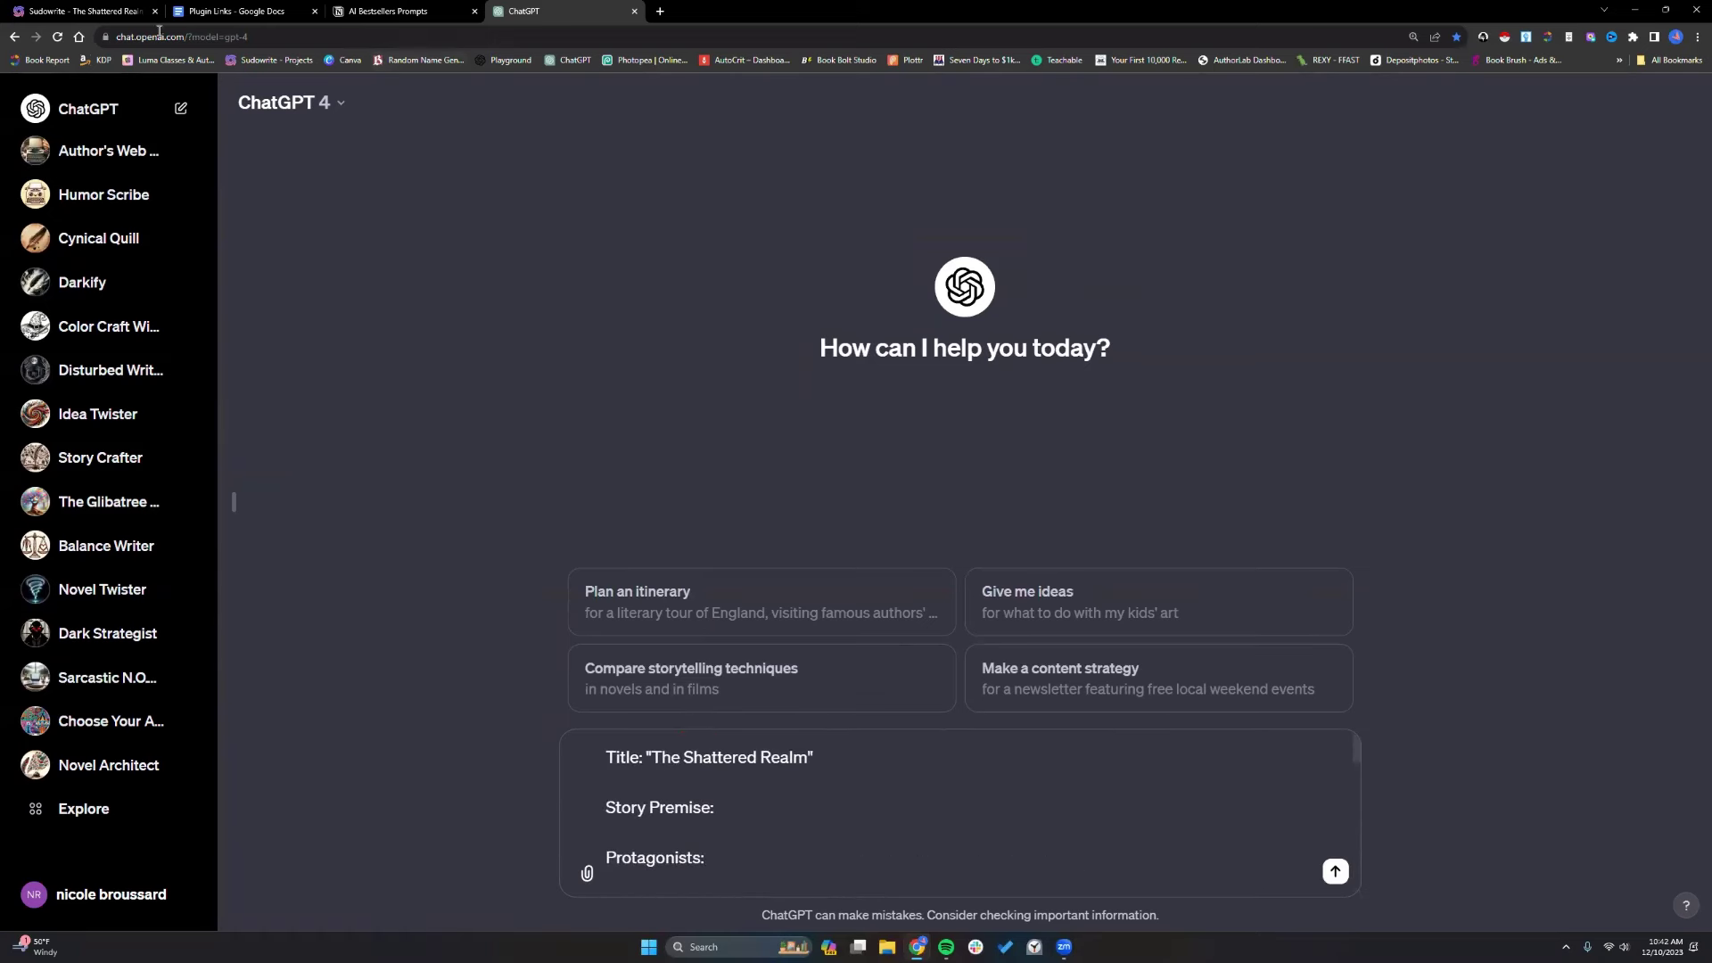
Copy the plugin's full System prompt from Sudowrite and paste it ahead of the premise in the ChatGPT message.
left_click(96, 13)
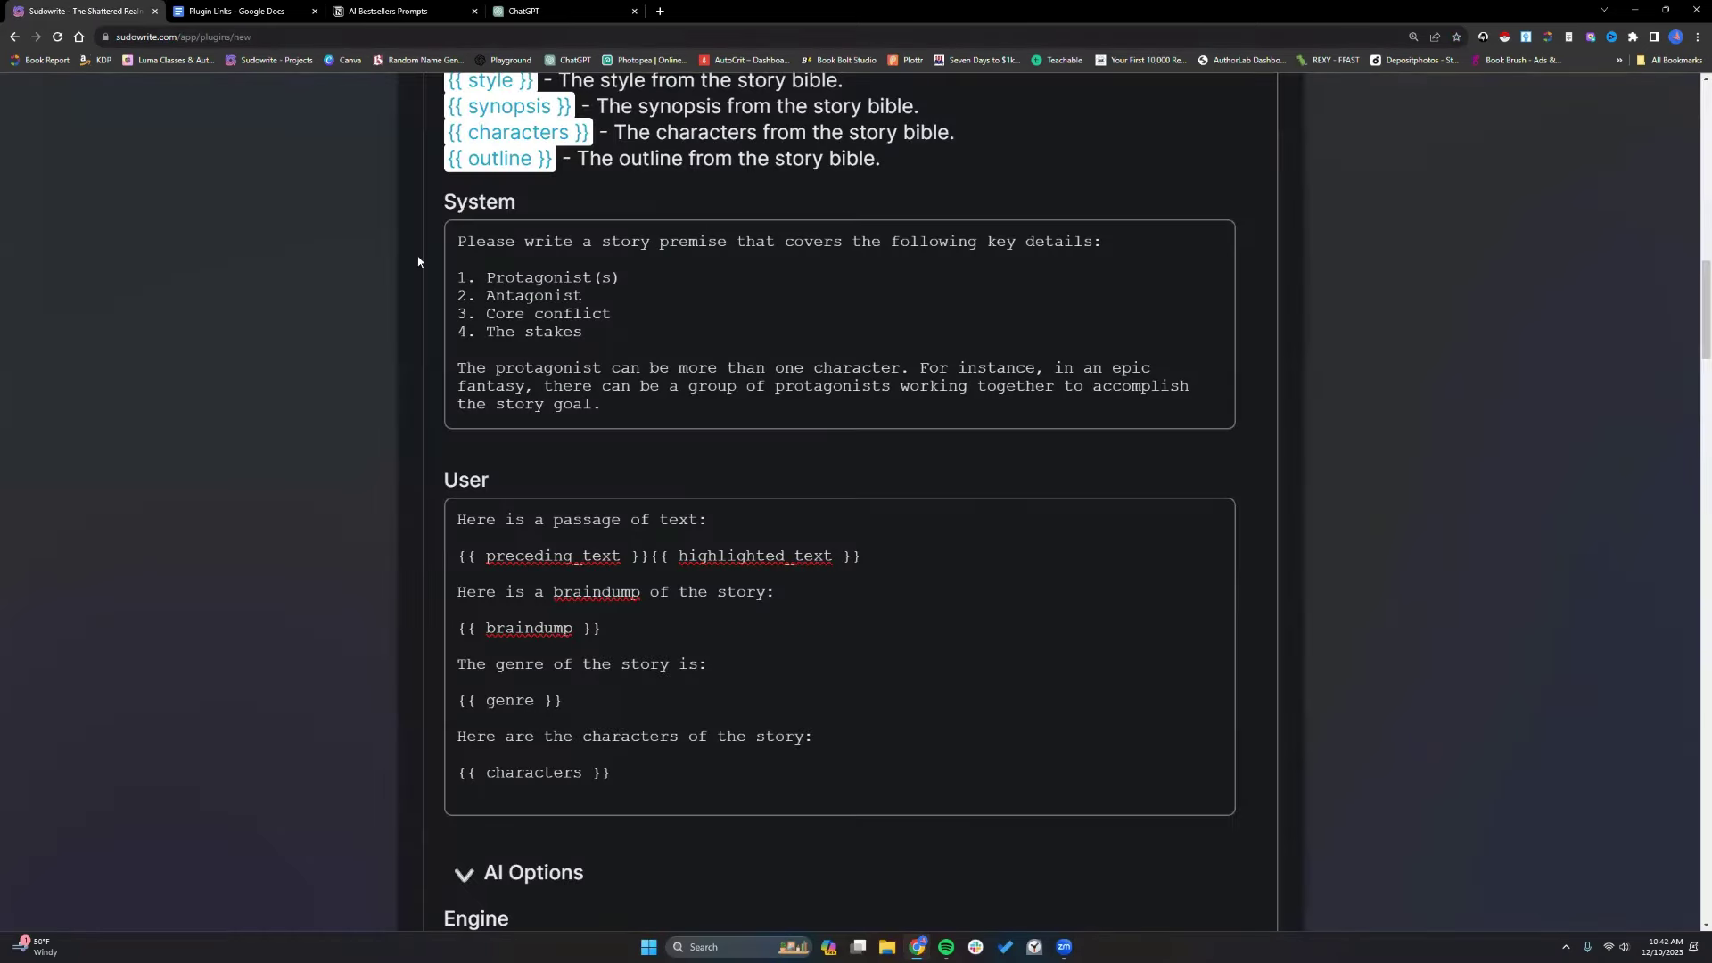
left_click_drag(452, 243, 602, 406)
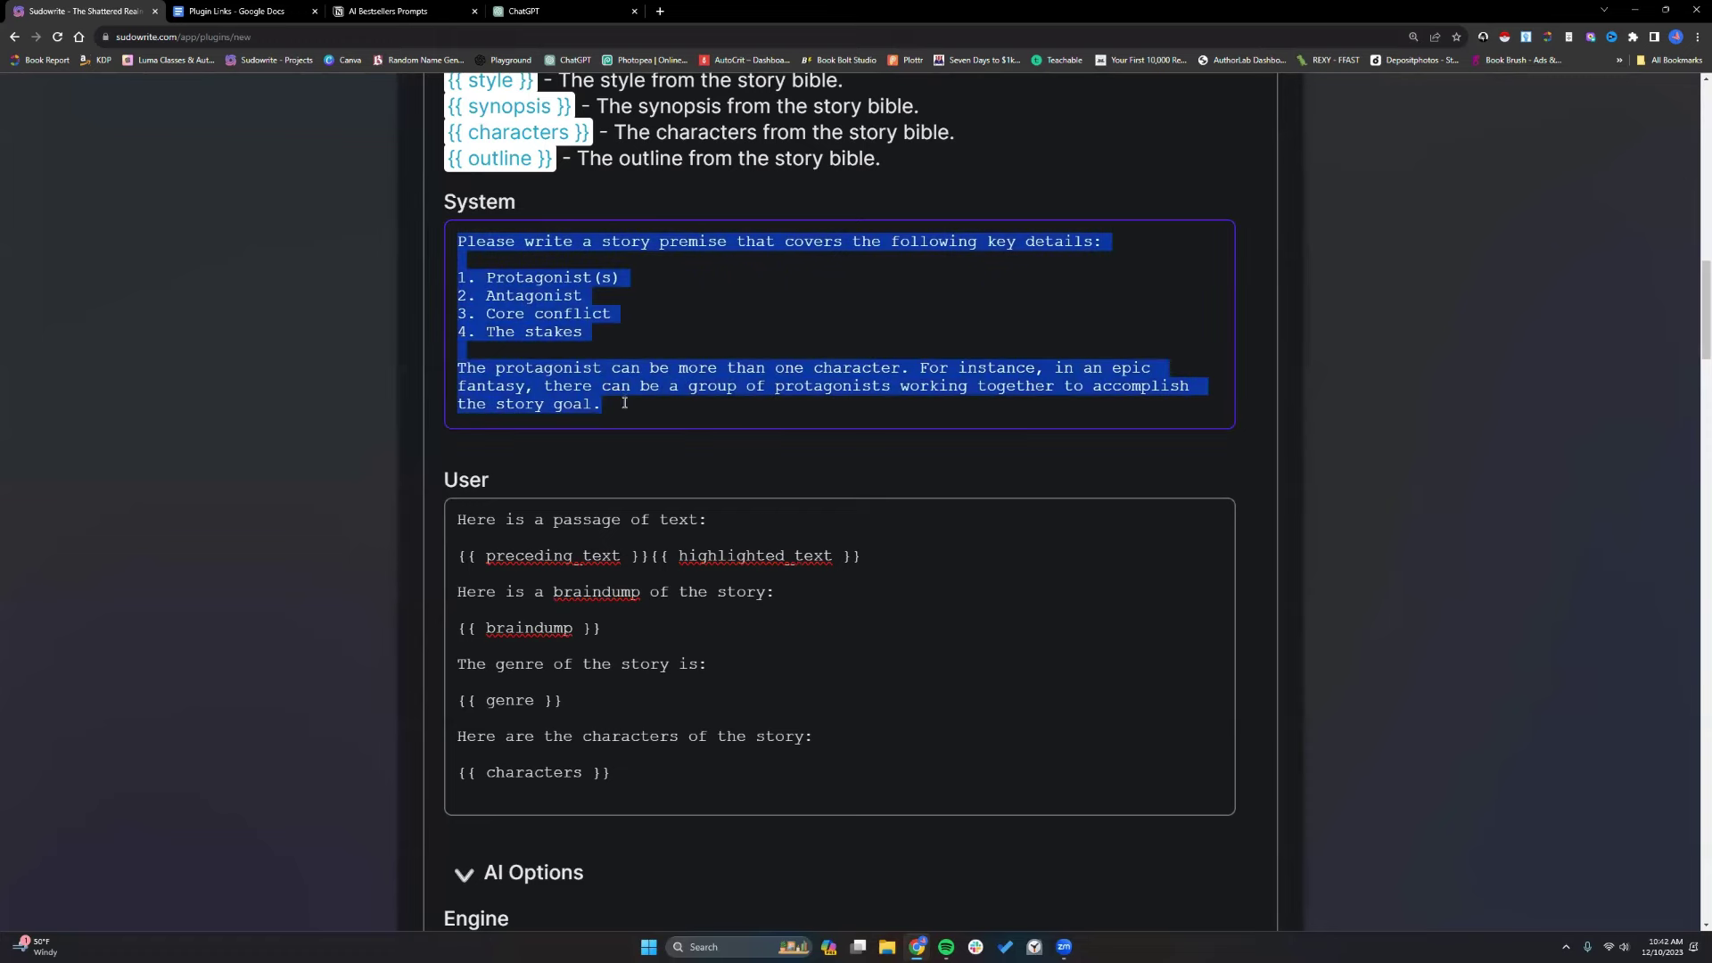
right_click(597, 372)
left_click(624, 412)
key("ctrl+4")
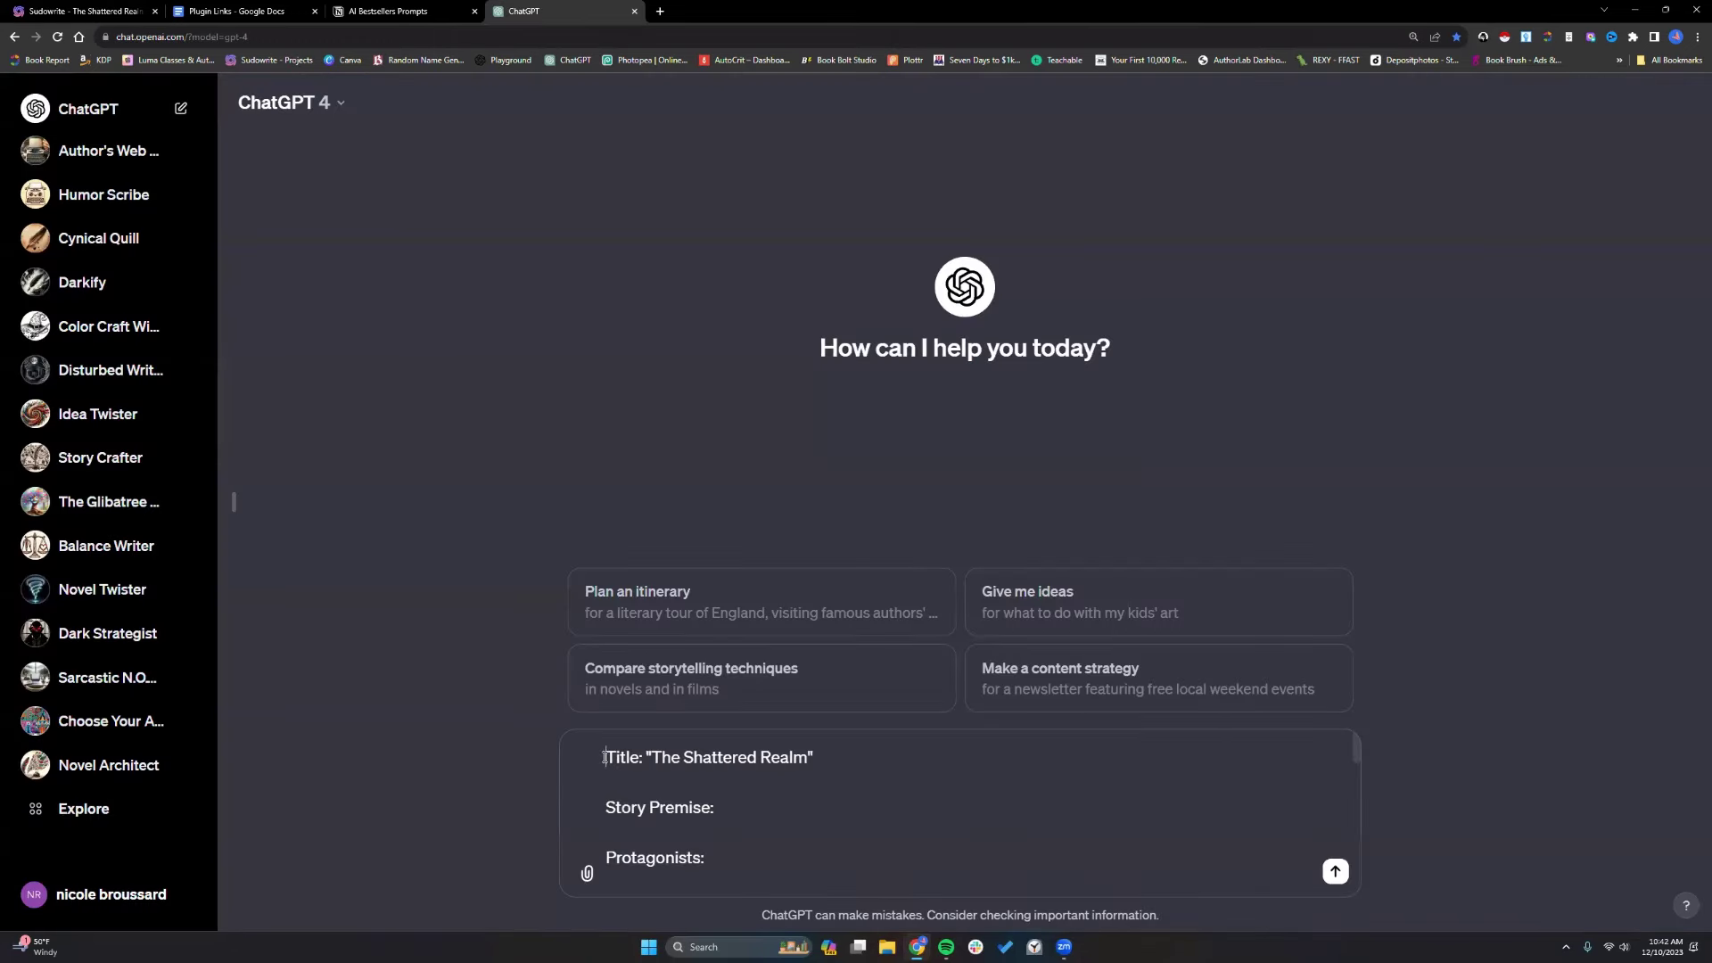
key("ctrl+v")
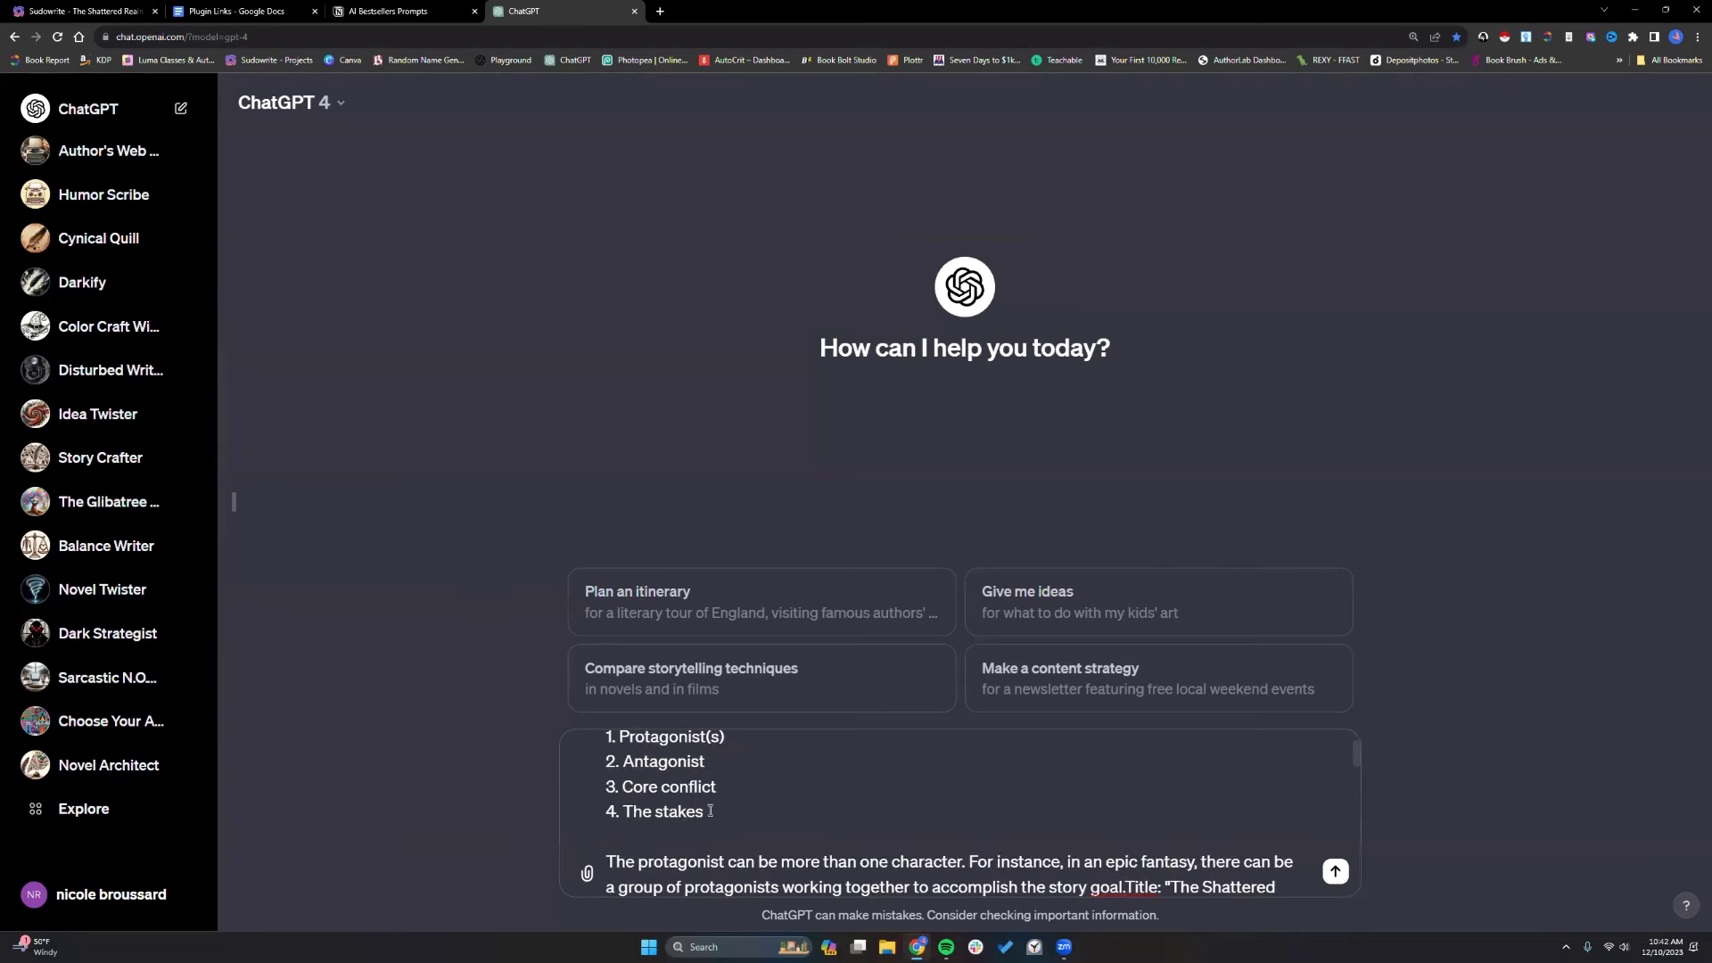
Separate the pasted prompt from the premise title with a blank line and check the combined message.
scroll(737, 800, "down", 1)
key("shift+Return")
key("shift+Return")
scroll(736, 800, "down", 2)
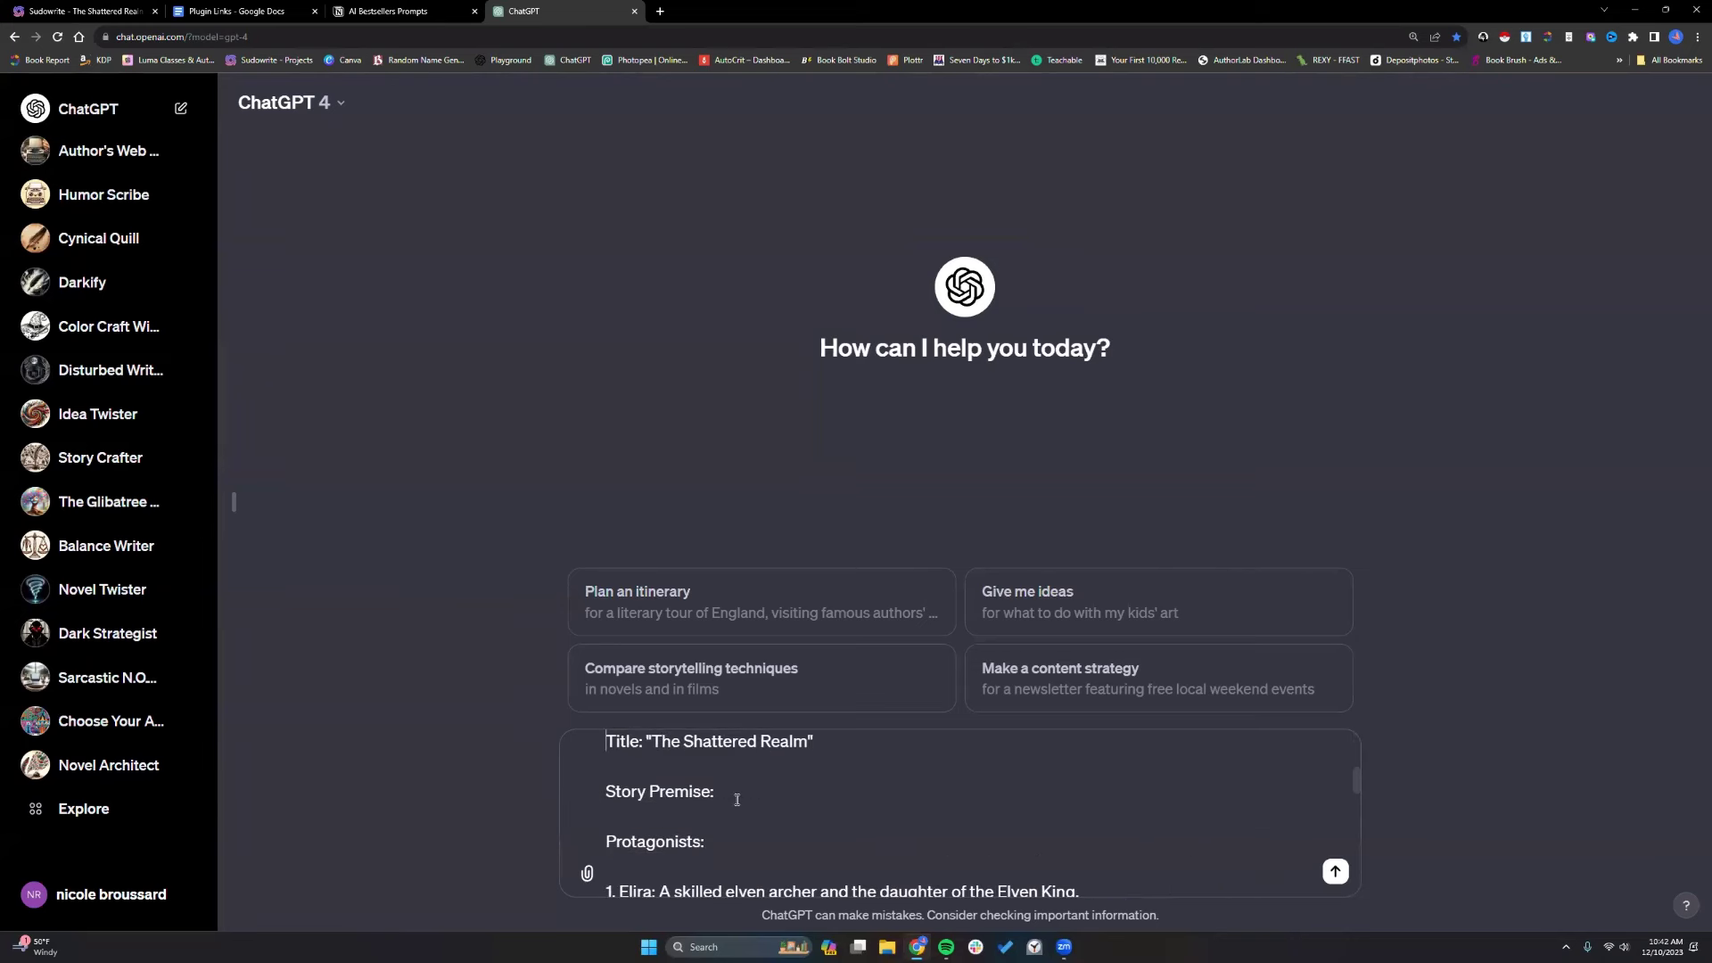
scroll(737, 800, "up", 5)
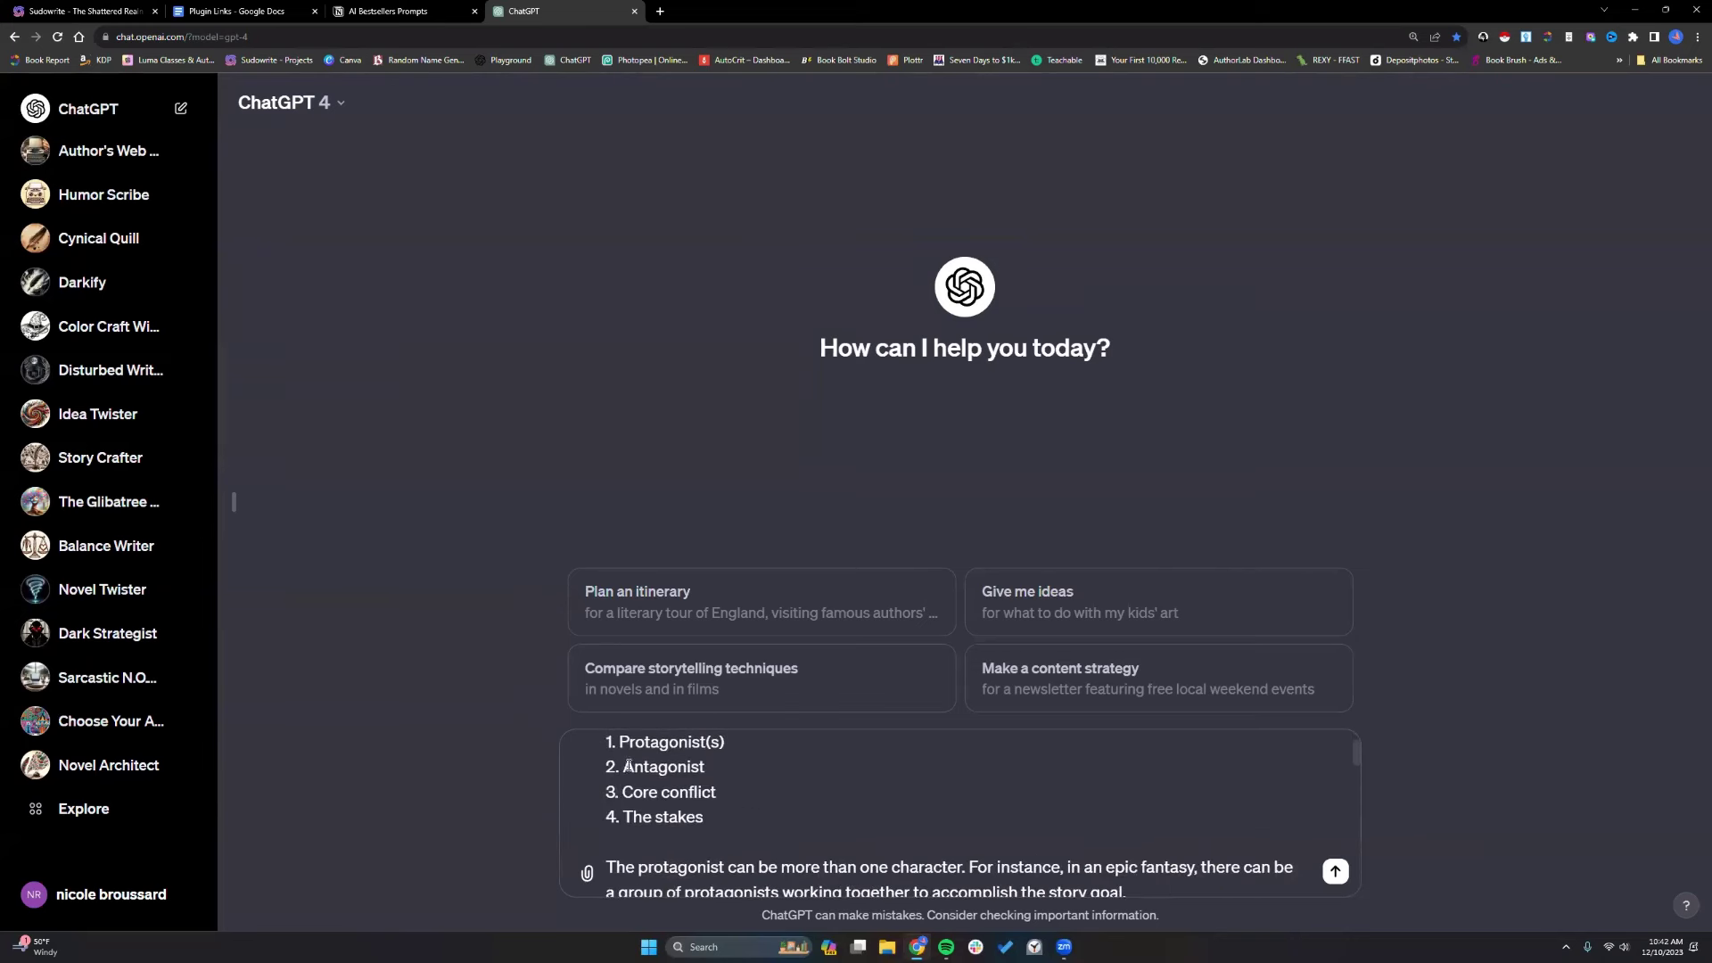
scroll(628, 765, "down", 10)
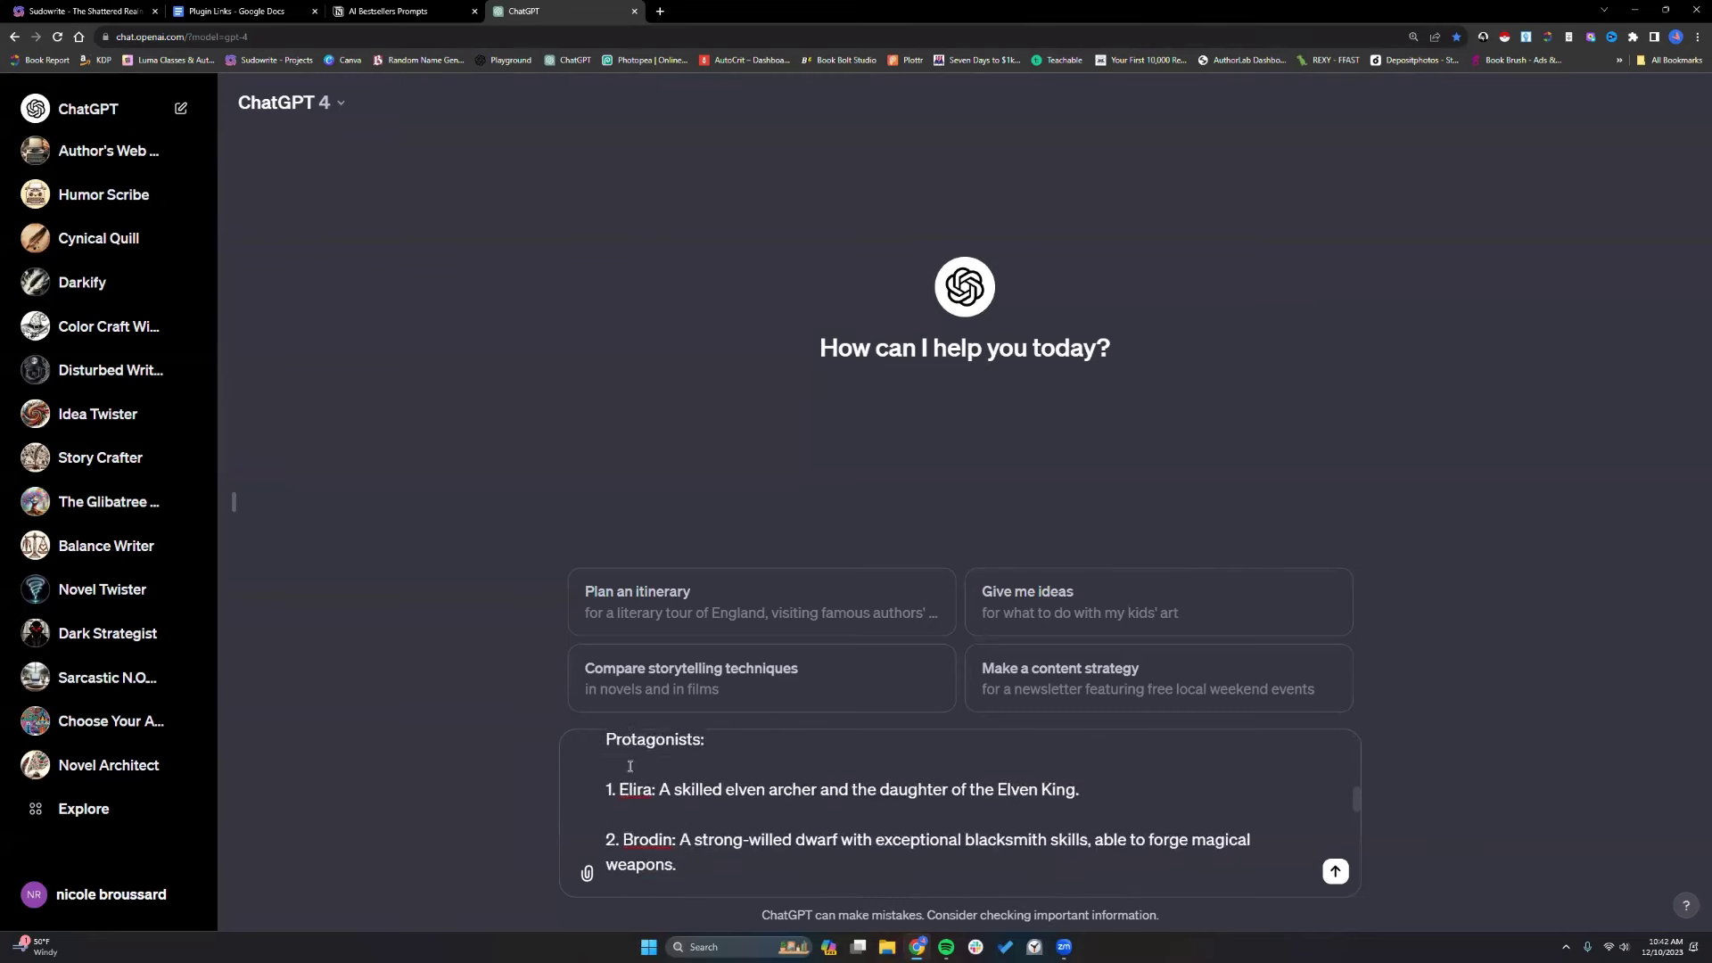
scroll(637, 805, "down", 2)
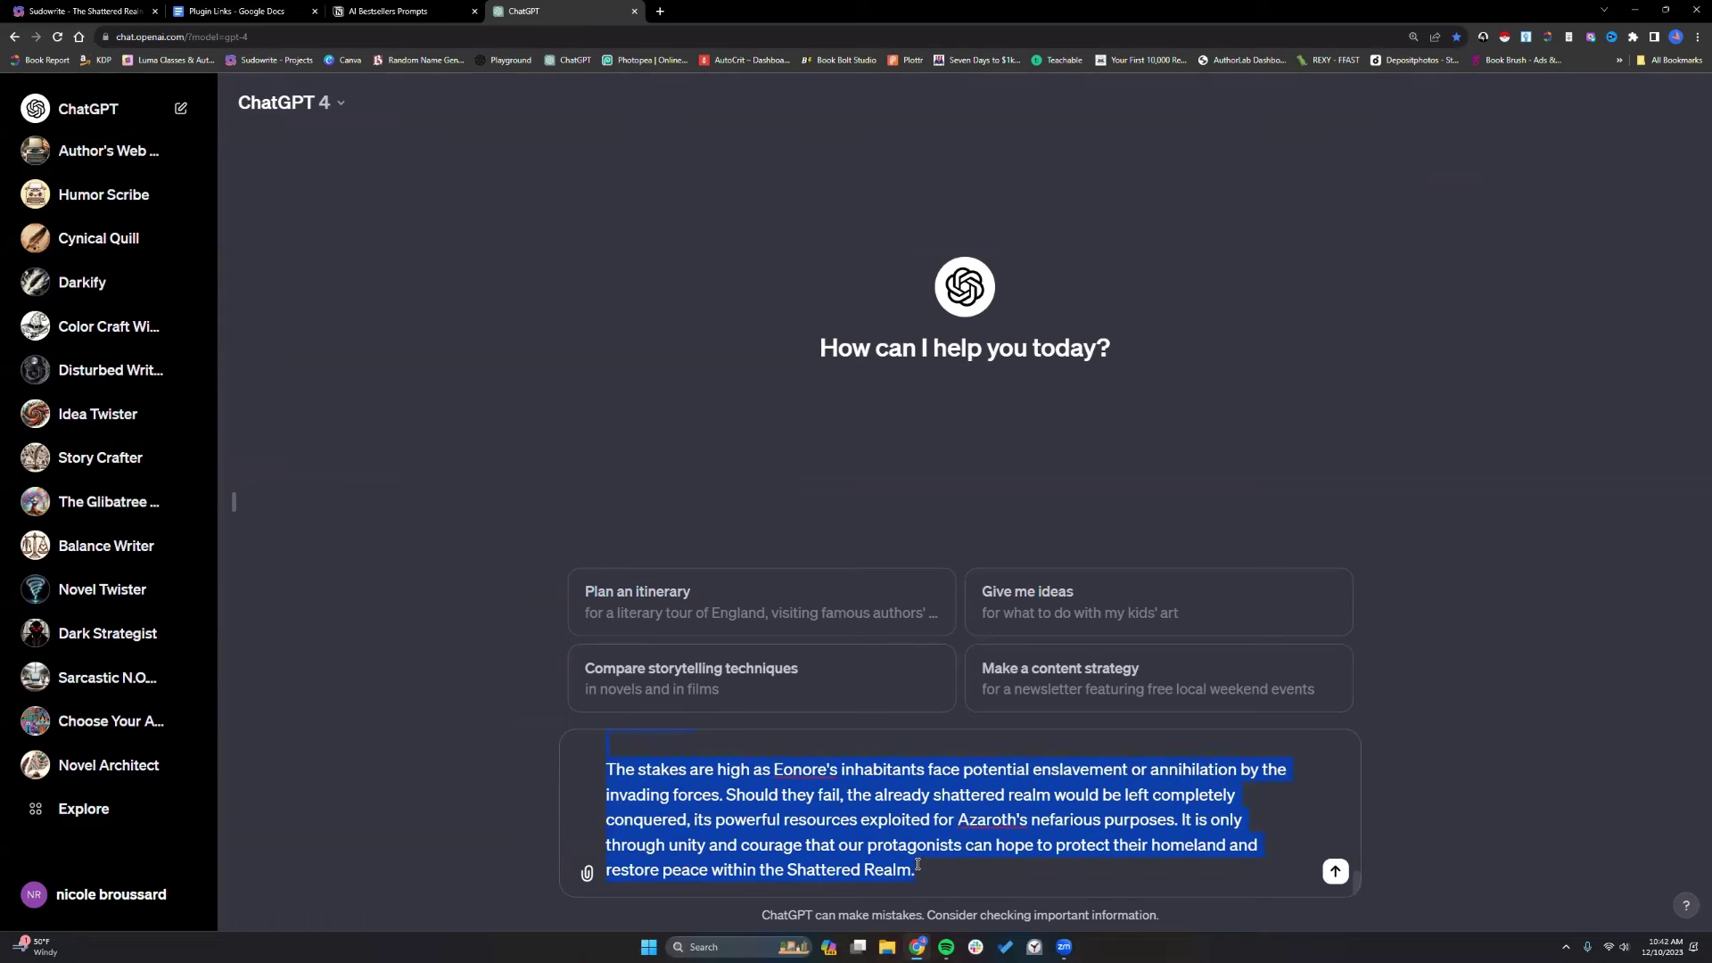
Clear the message and write "Hello Nikbot. I need help refining a prompt for AI. I will give you the original prompt and the output.".
key("BackSpace")
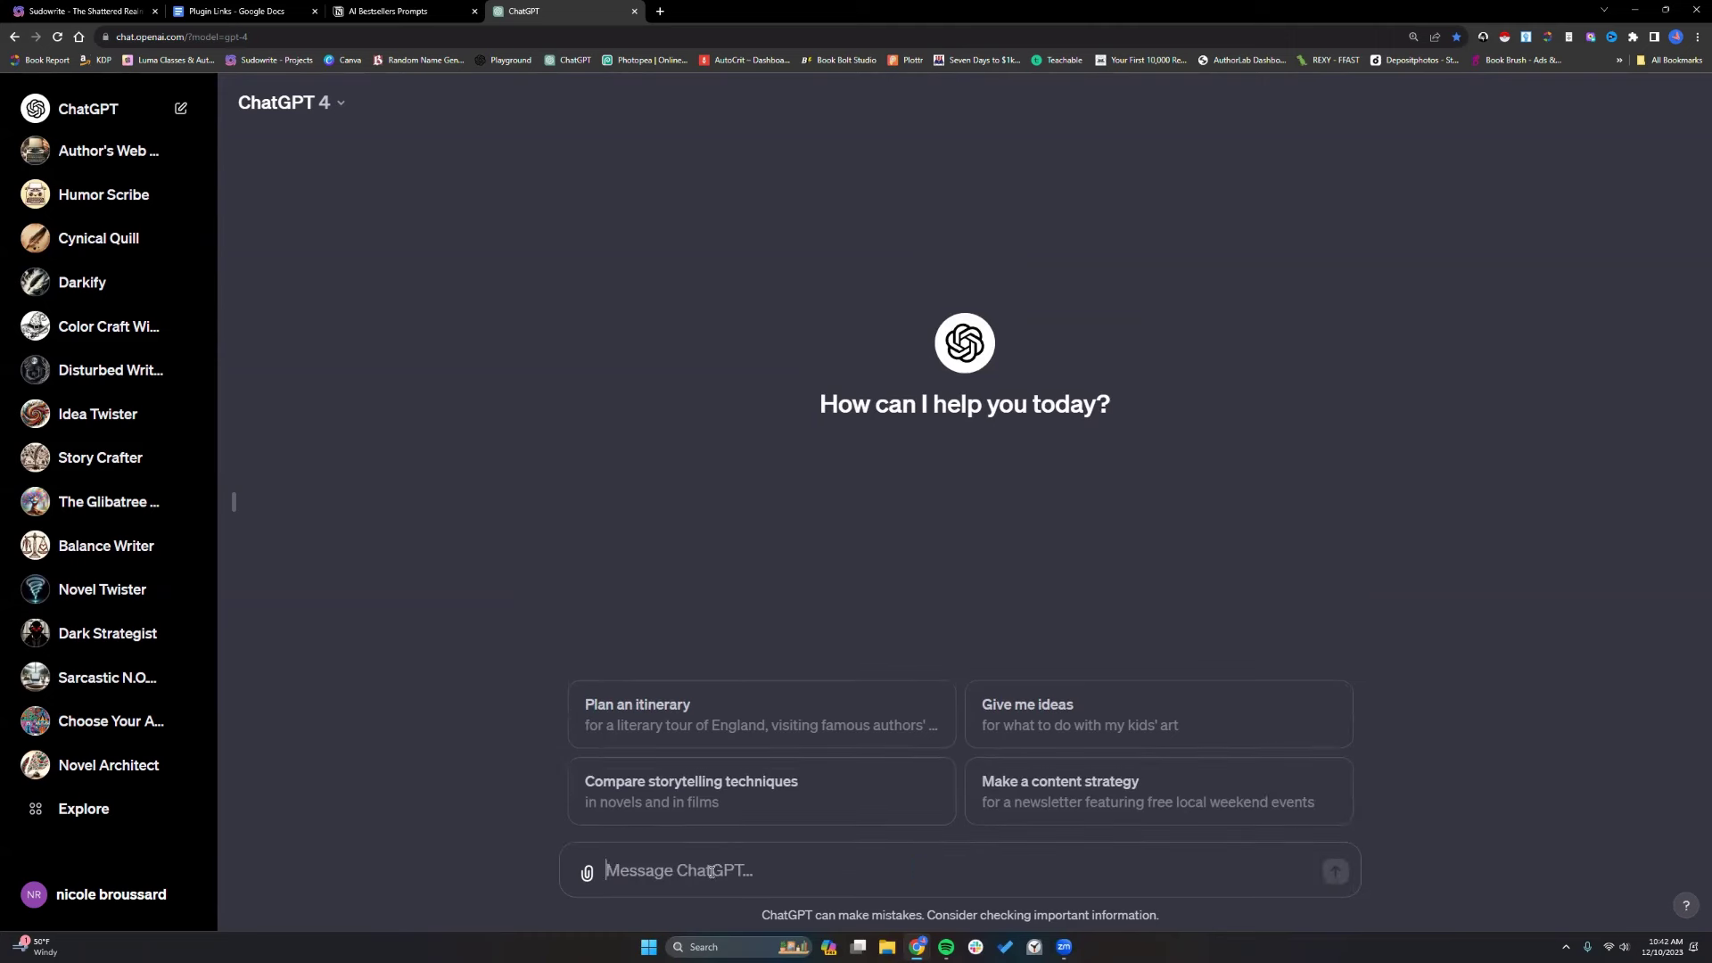
type("H")
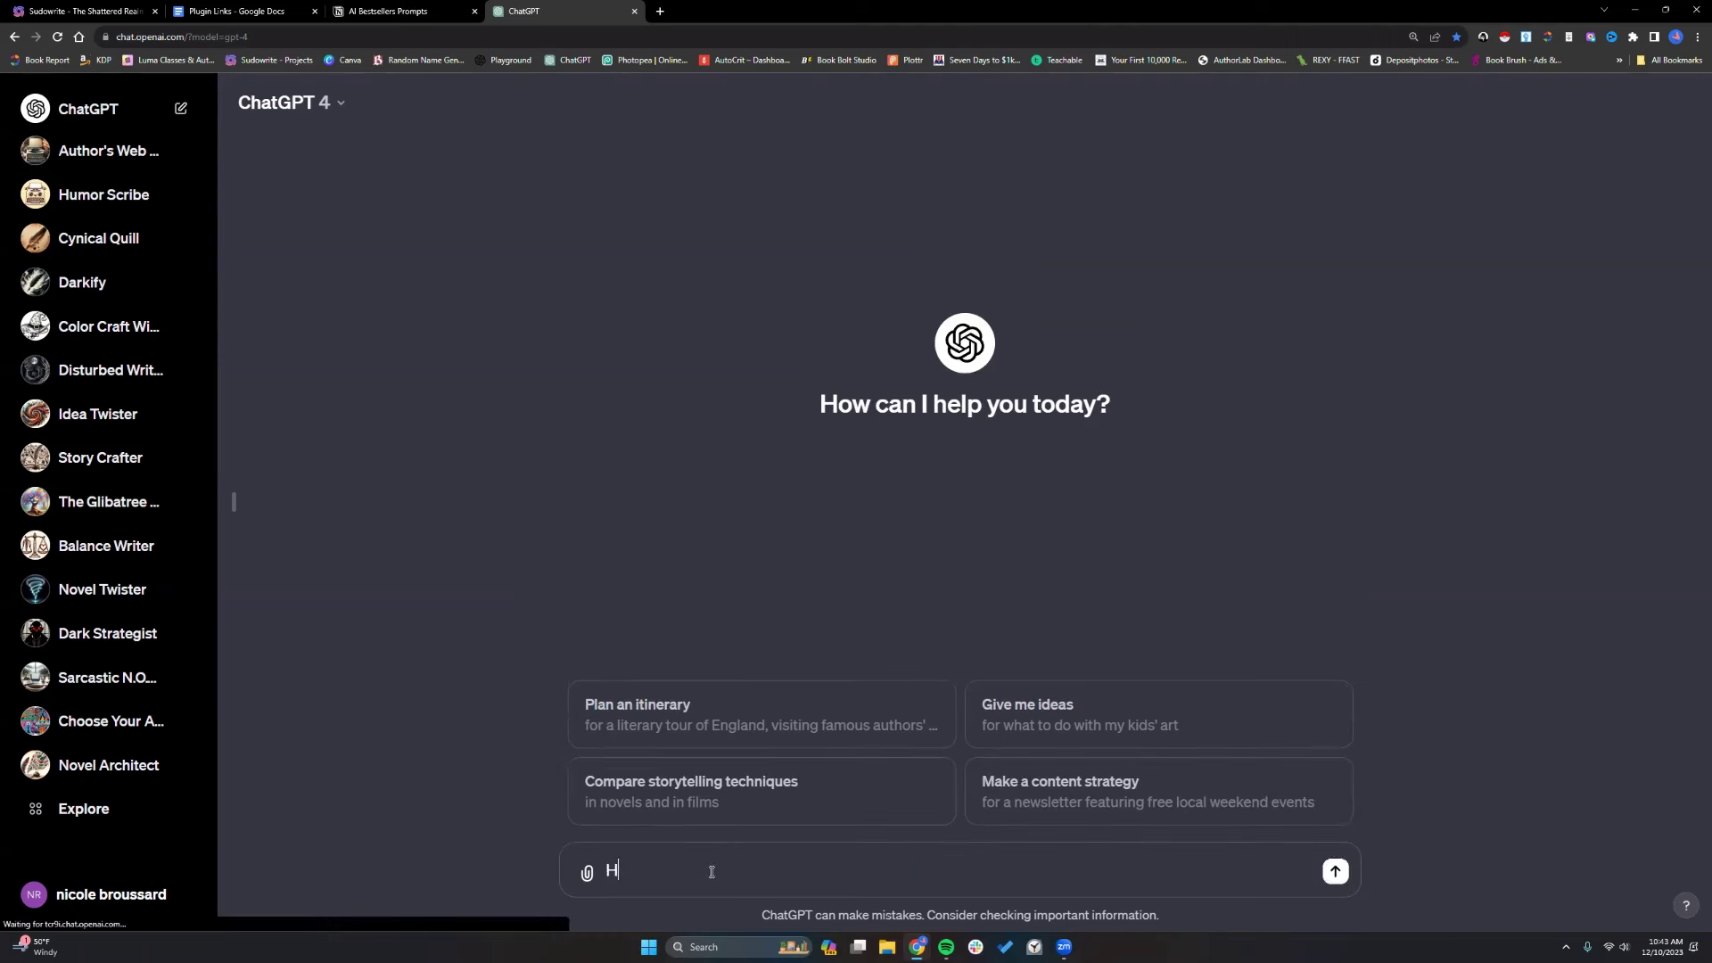
type("ello Nikbot. I need help r")
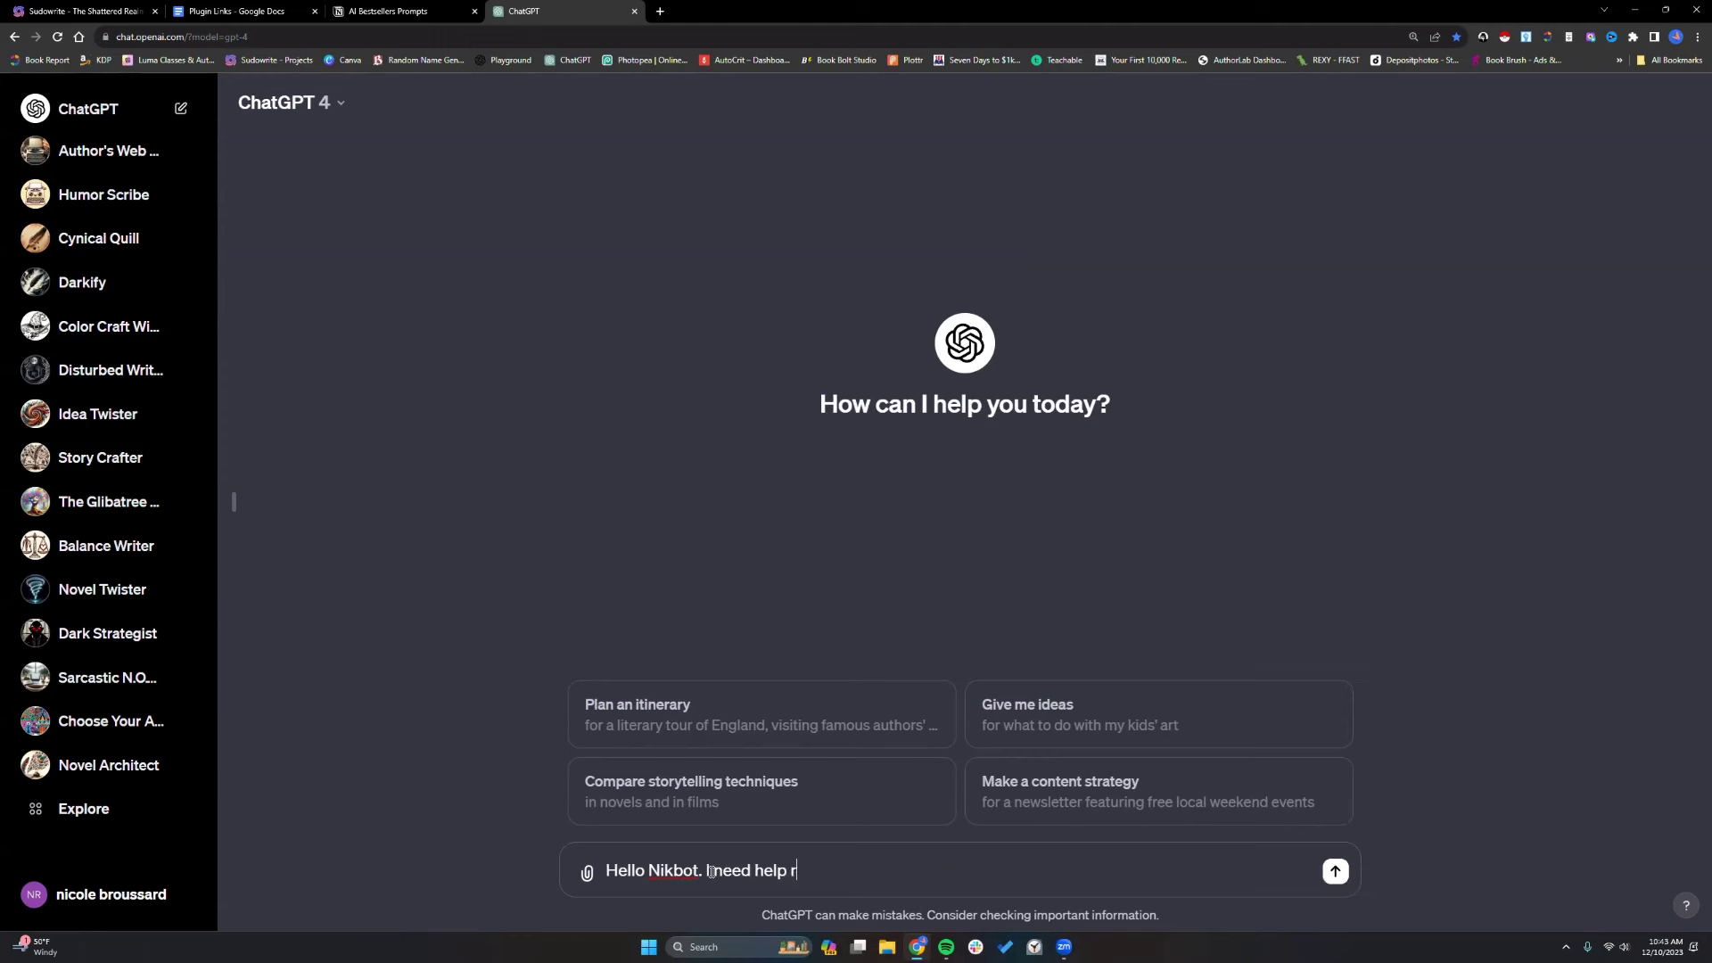
type("efining a prompt for AI")
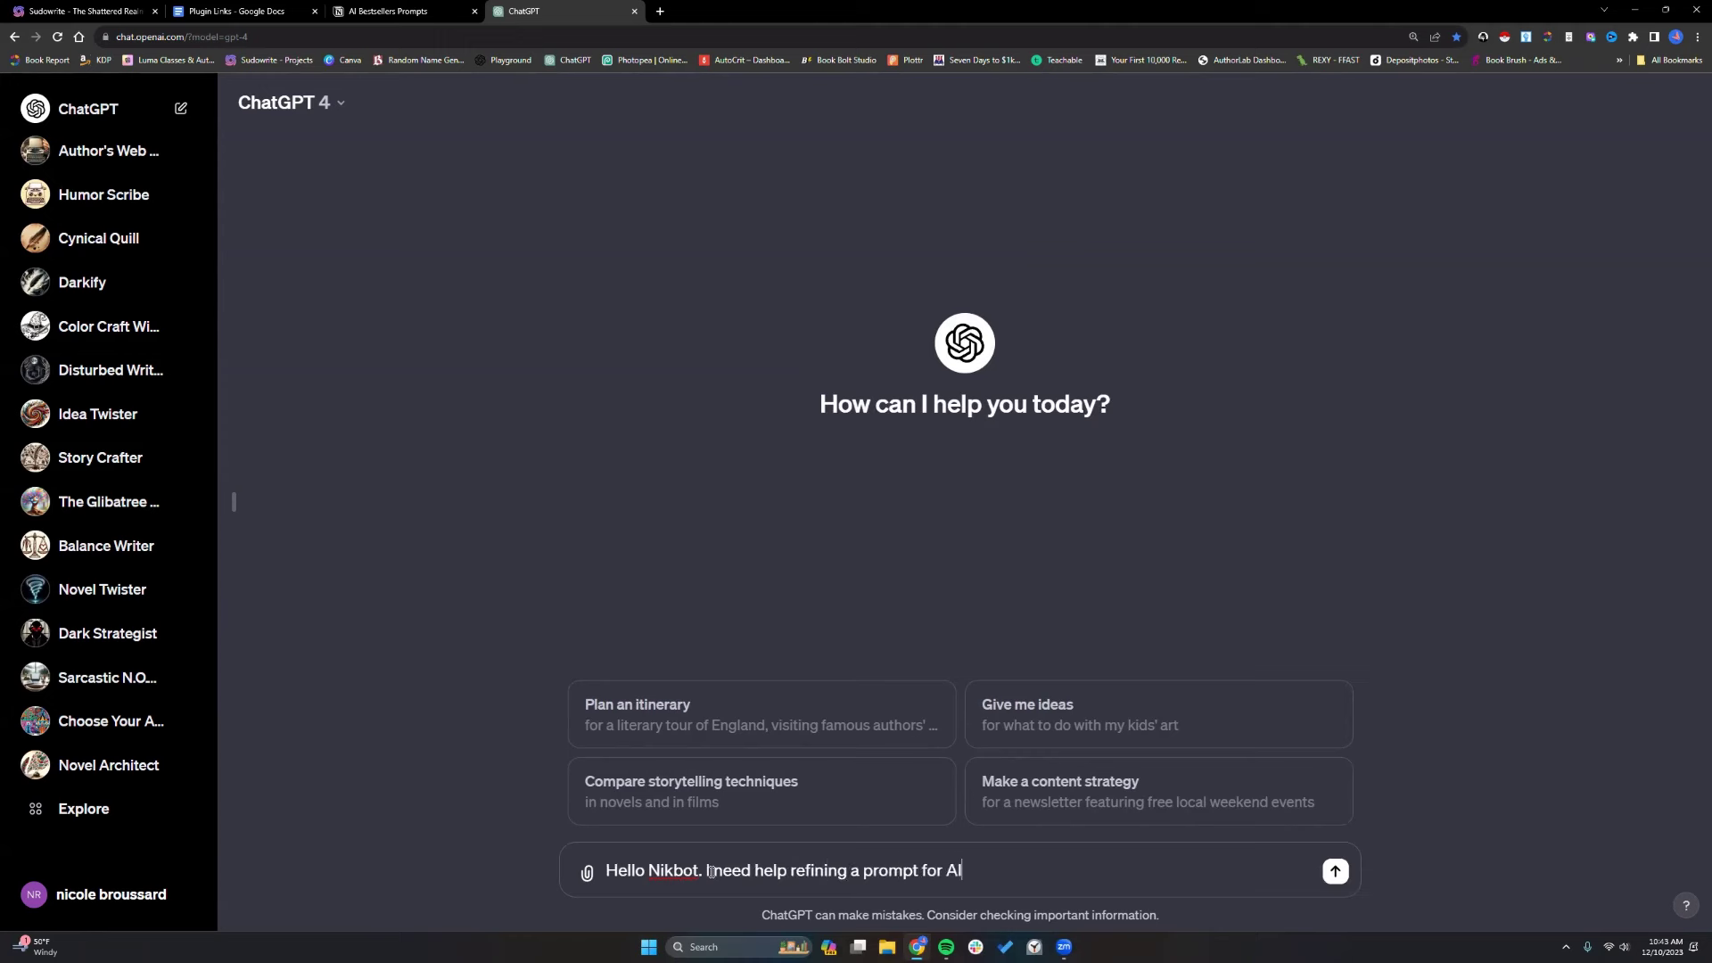
type(". I will give you the original")
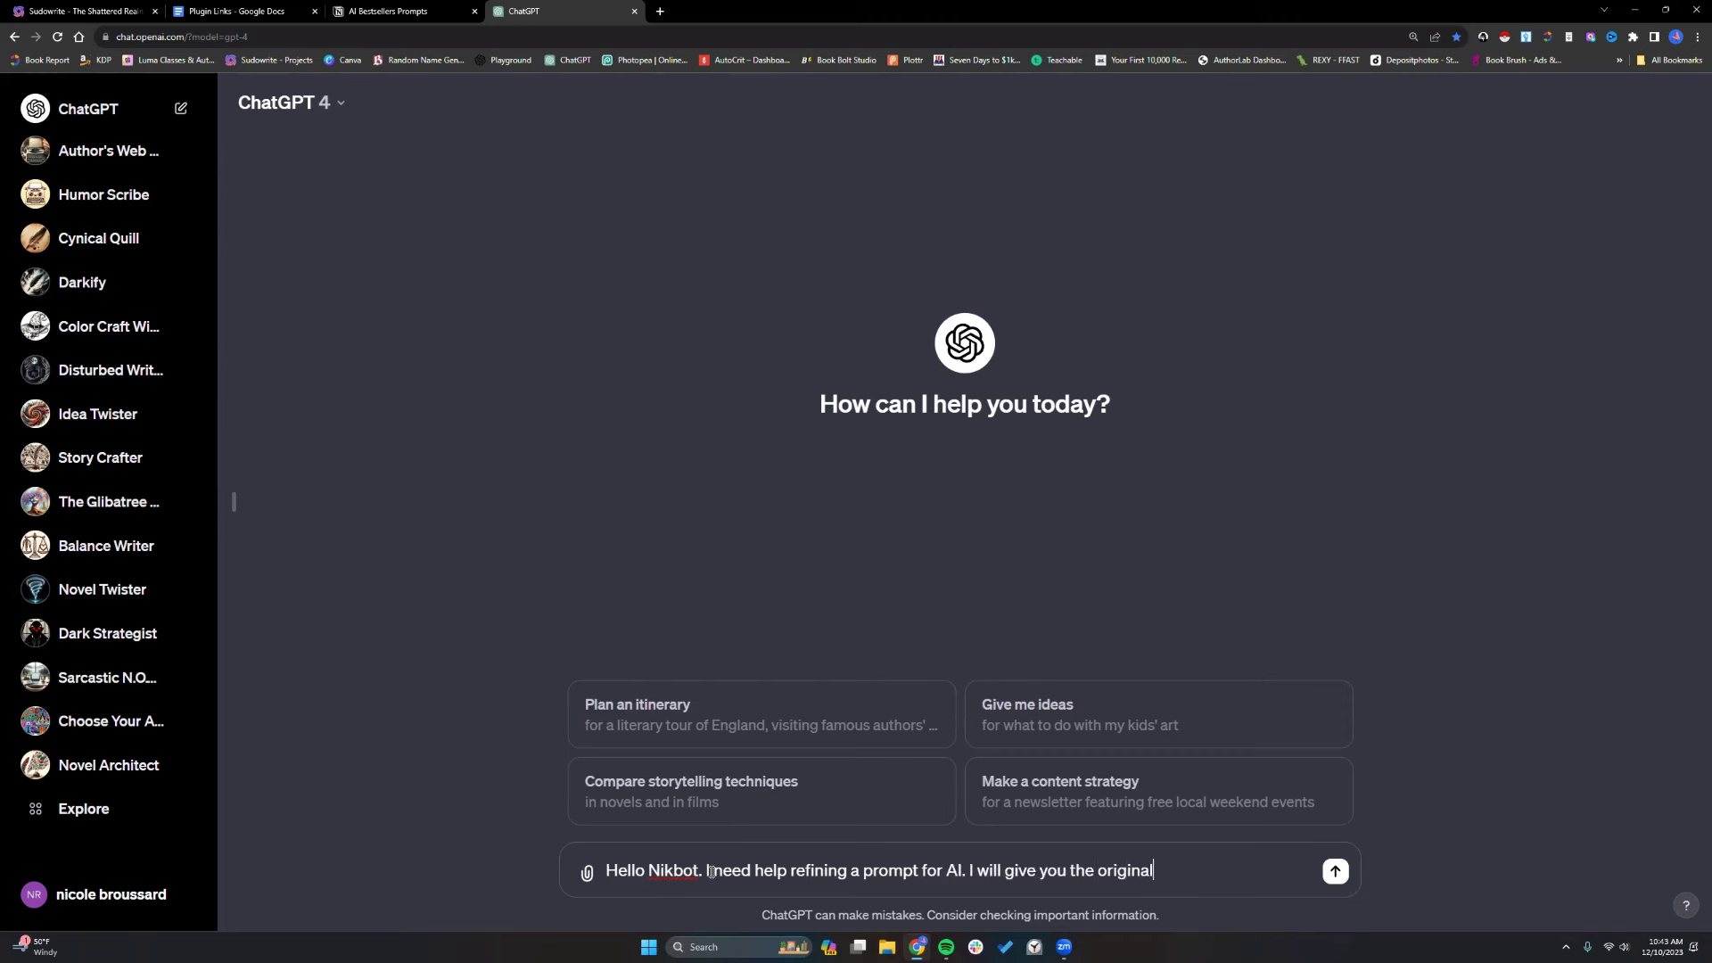
type(" prompt and the output.")
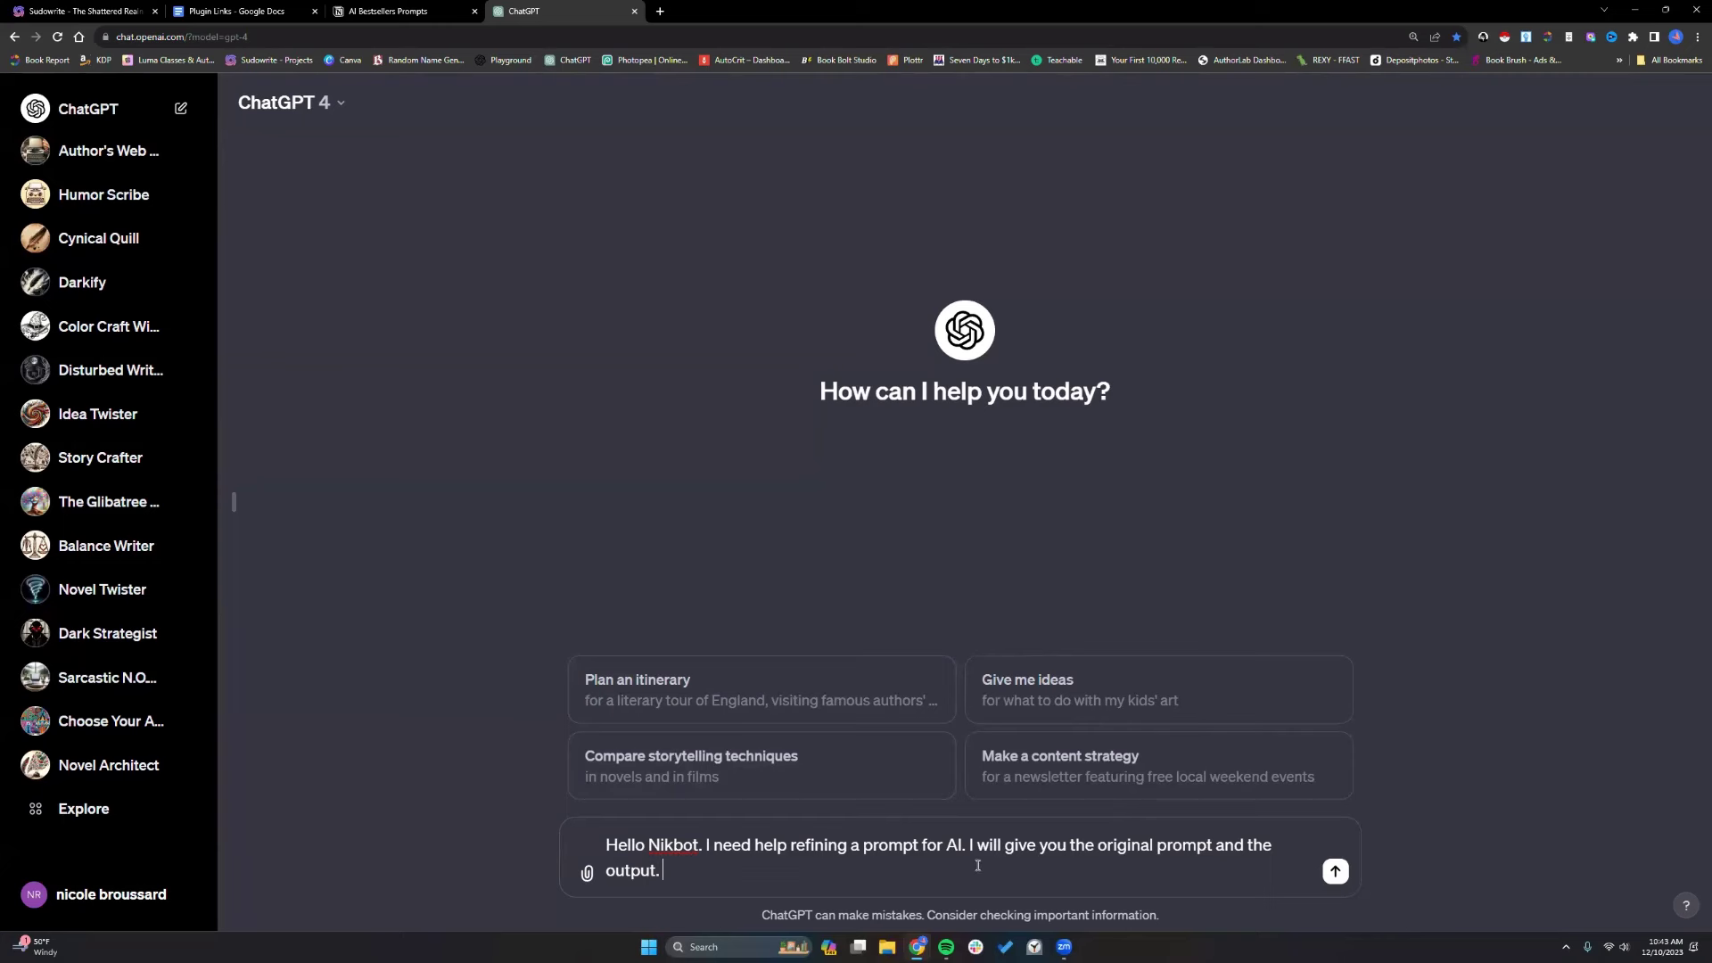
Ask ChatGPT to read the prompt and output and suggest changes for a stronger, more detailed result, and send the message.
type("Please read the i")
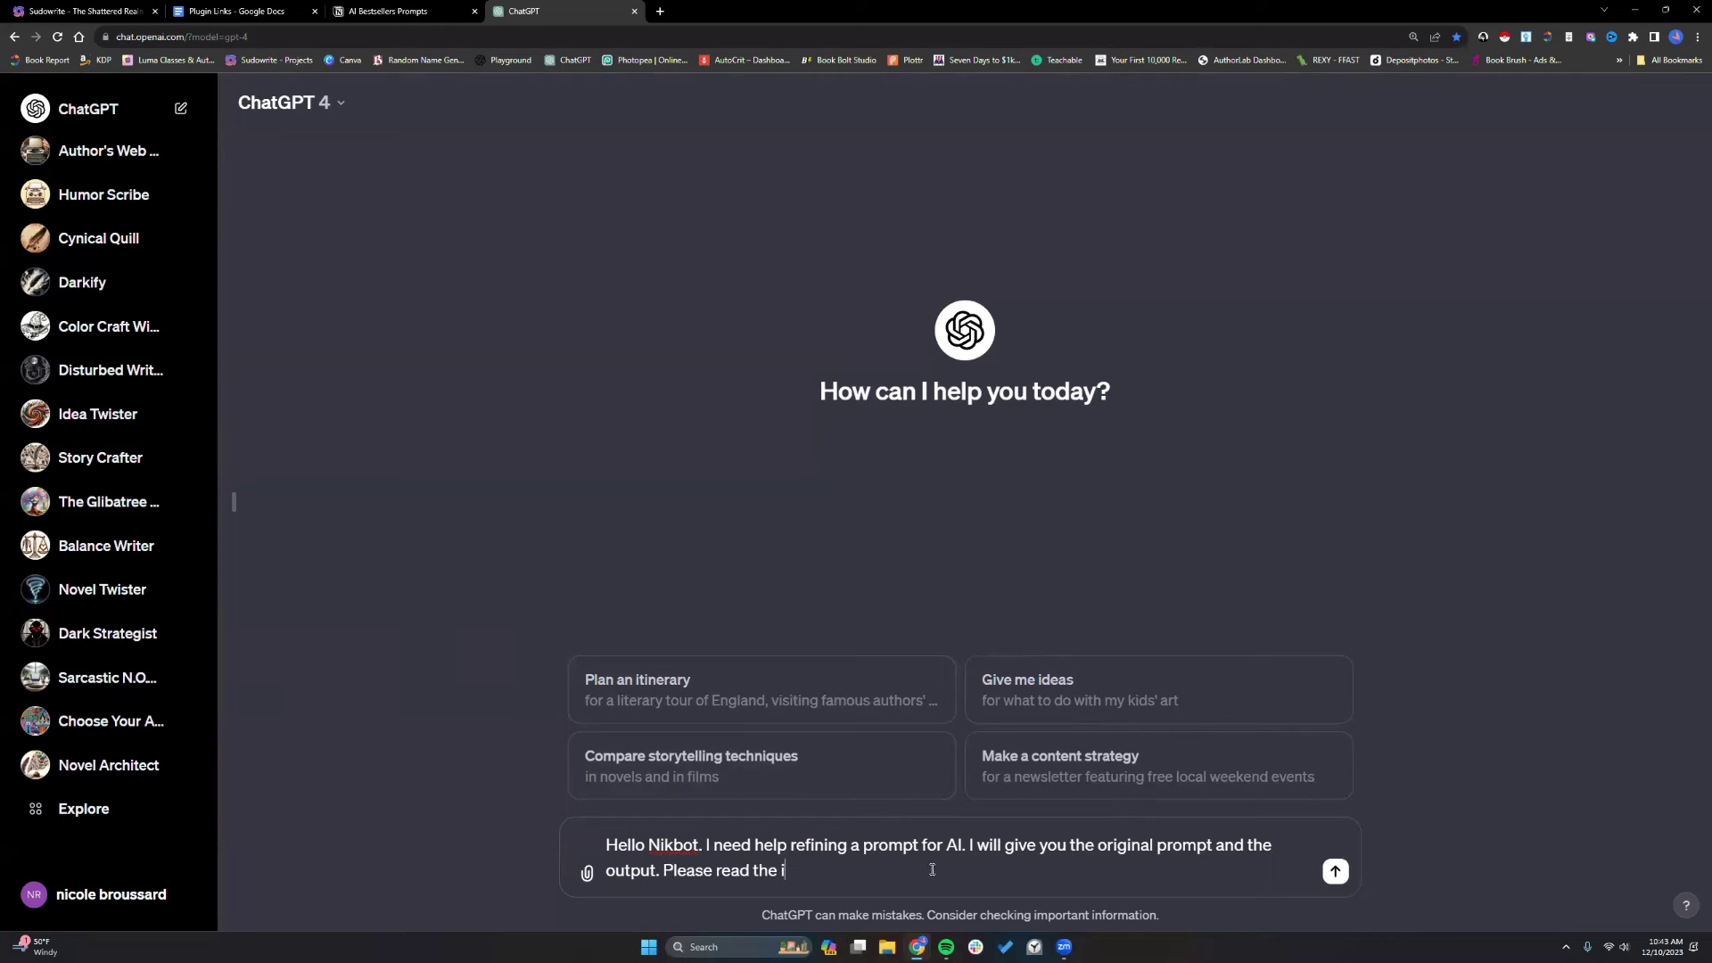
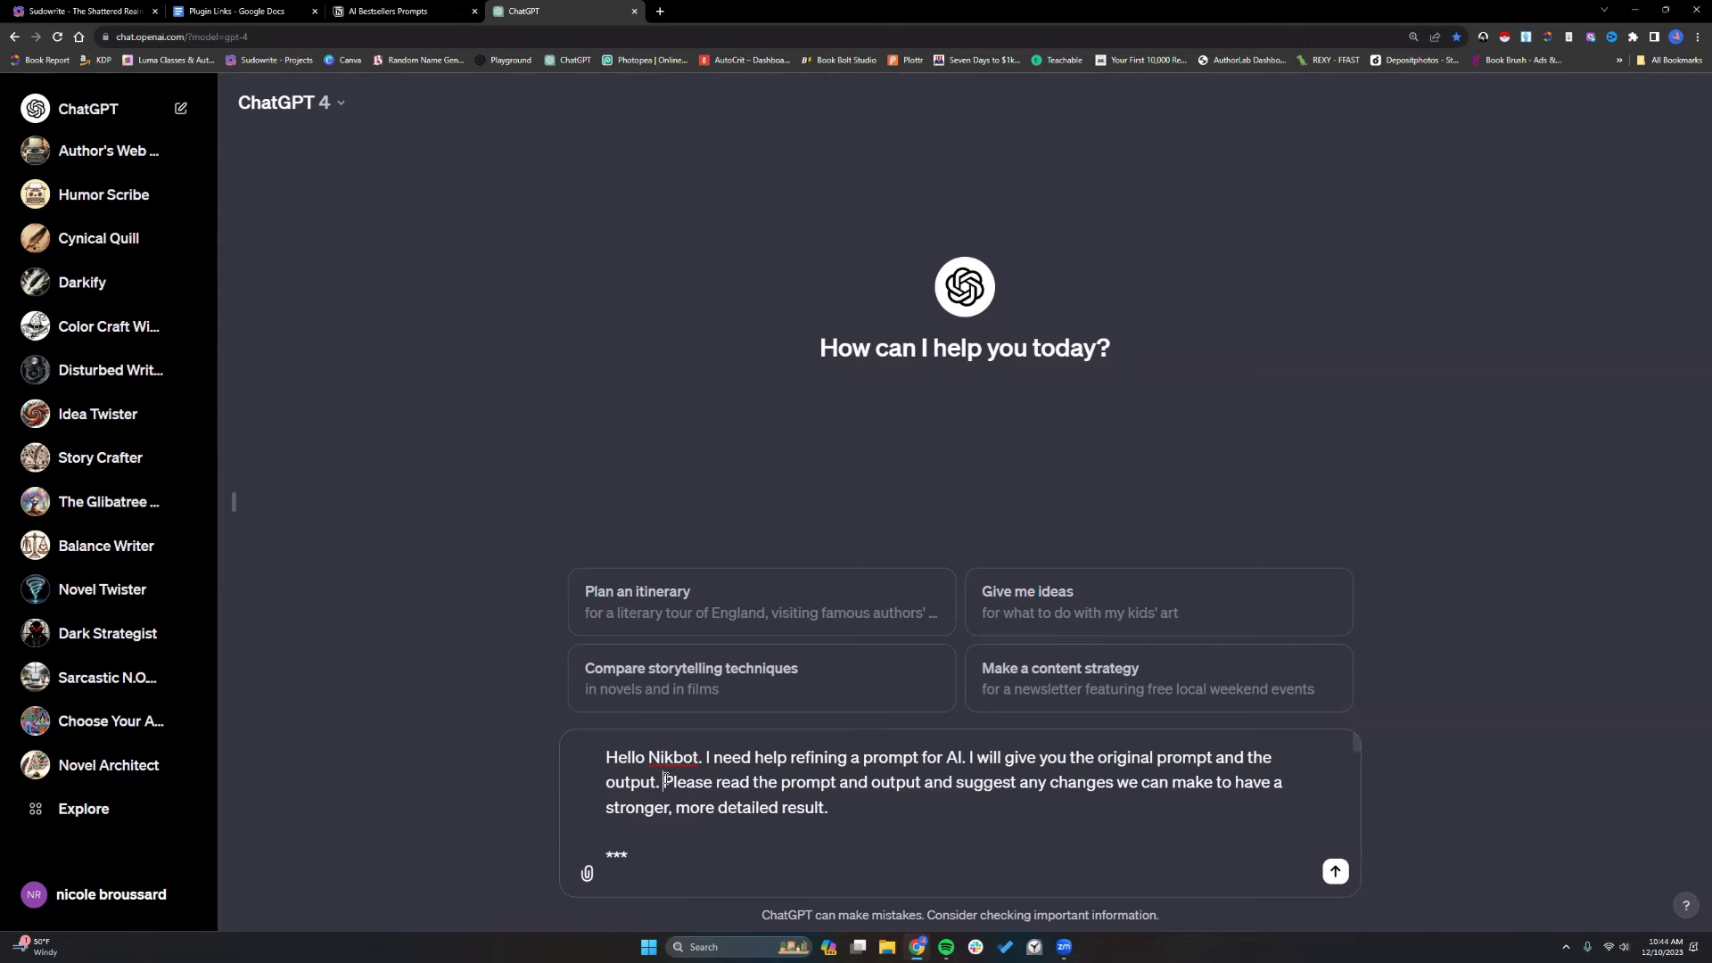
left_click_drag(664, 781, 849, 809)
key("Return")
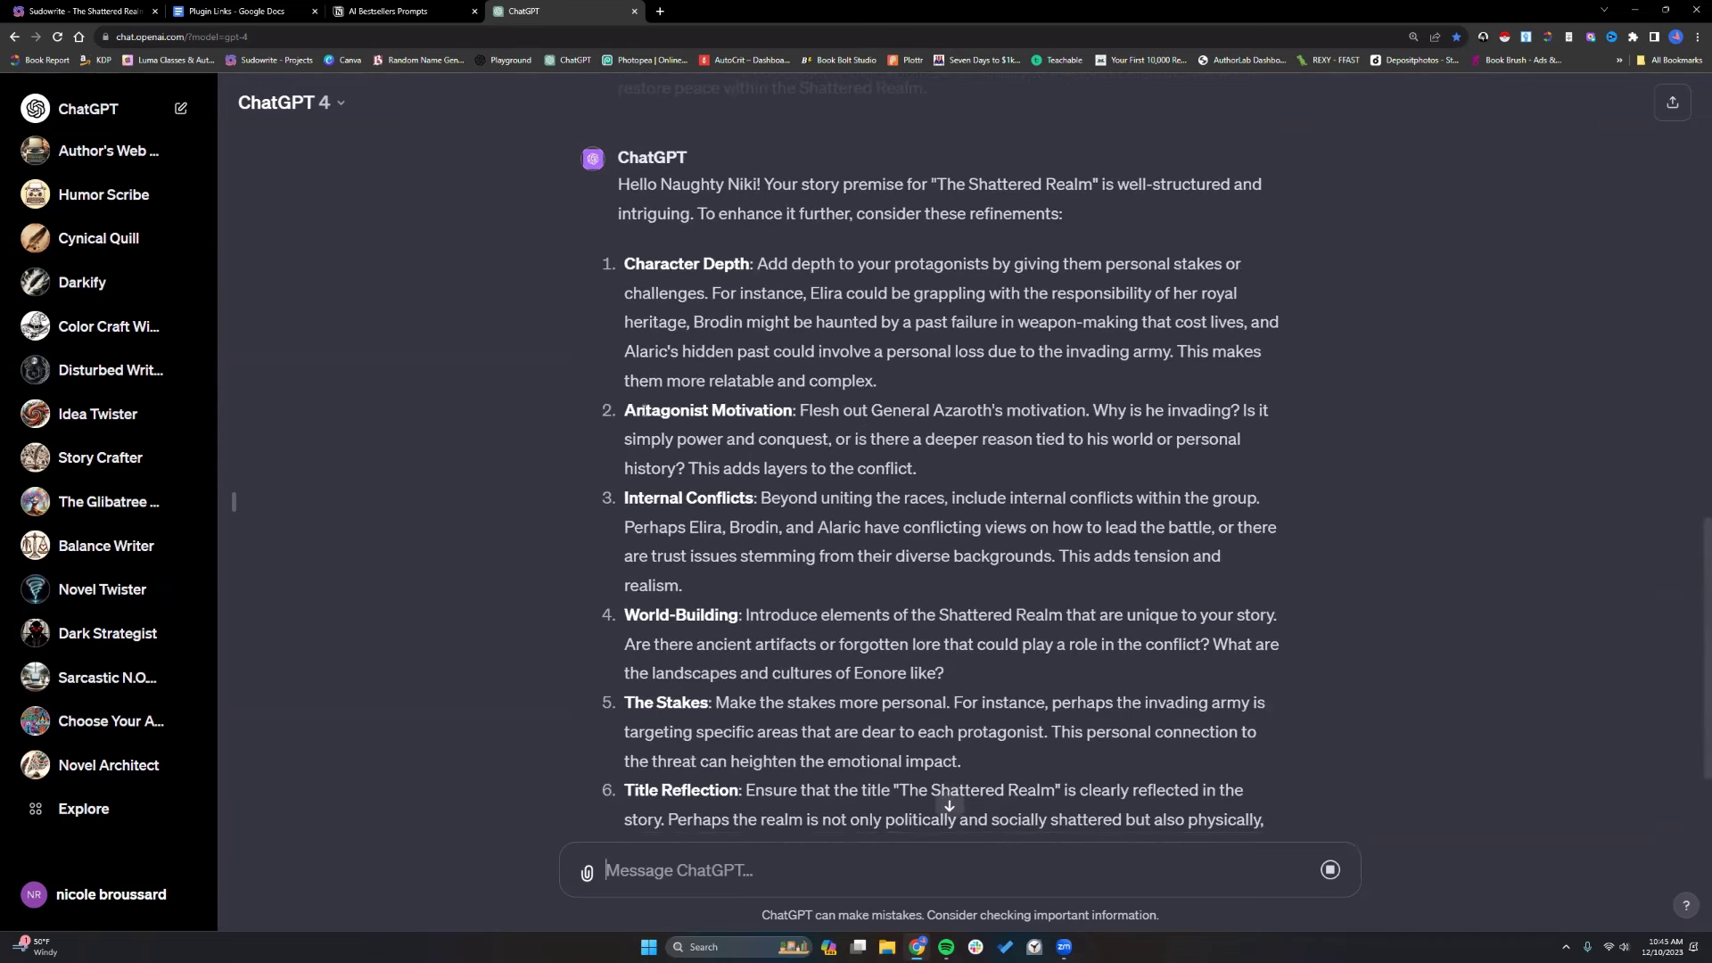
Read ChatGPT's suggested refinements to the premise, focusing on Antagonist Motivation and Title Reflection.
left_click_drag(625, 411, 933, 473)
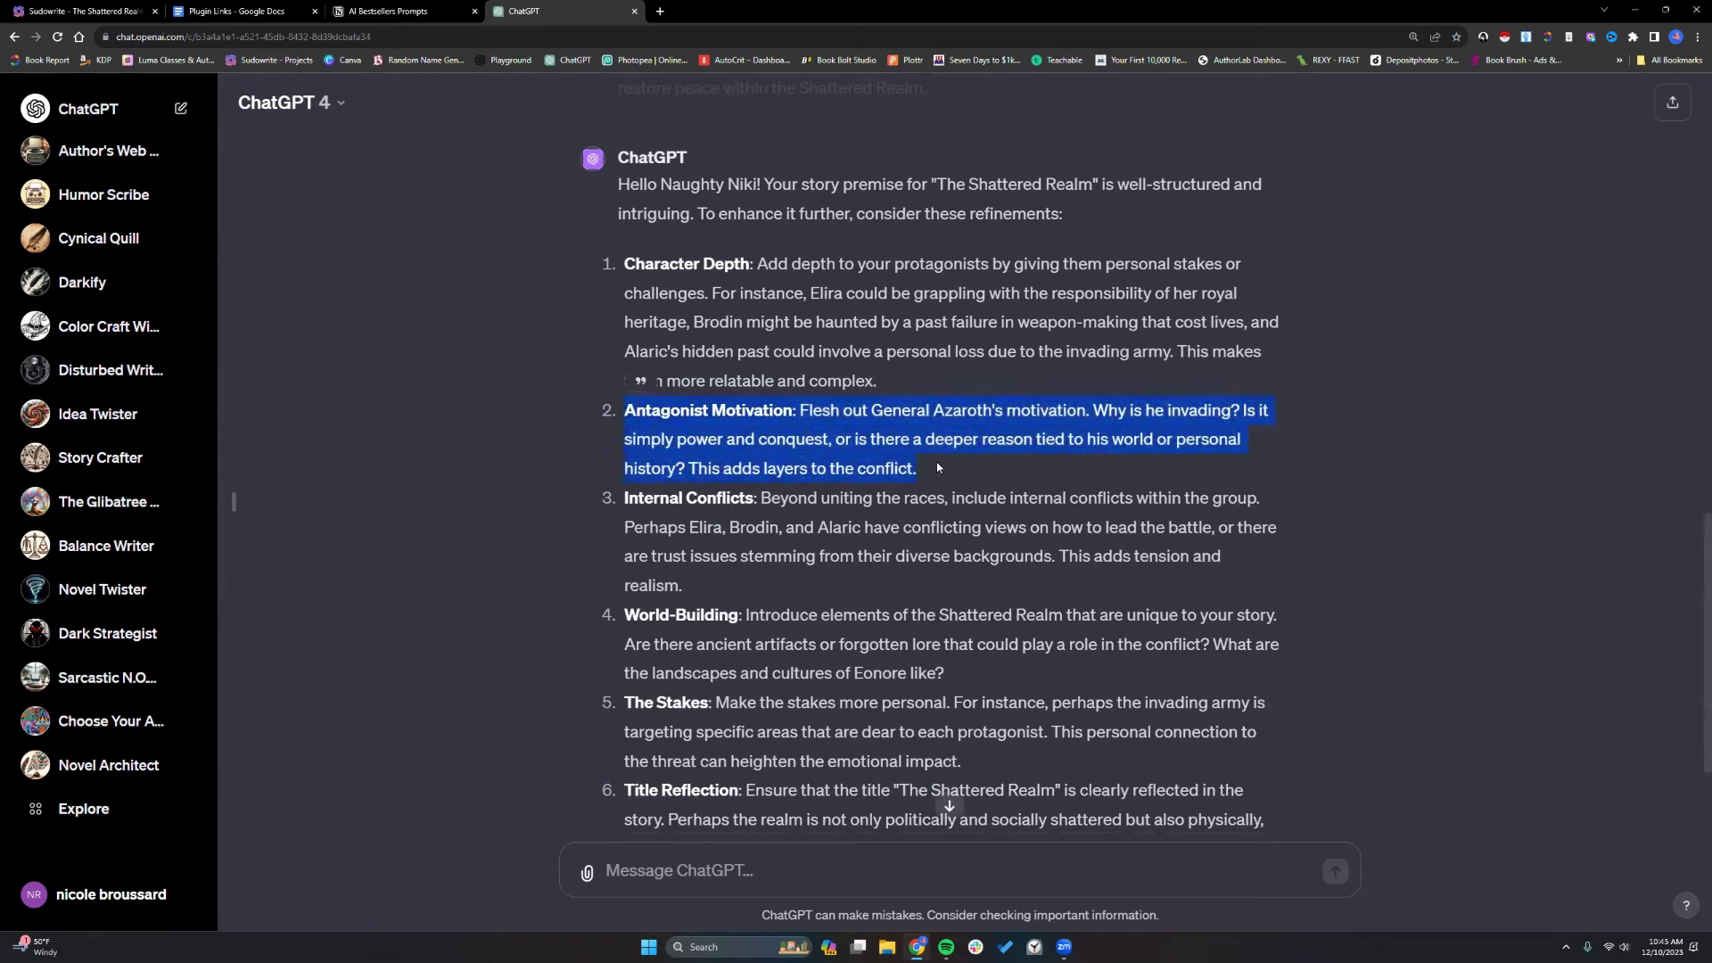
left_click(937, 467)
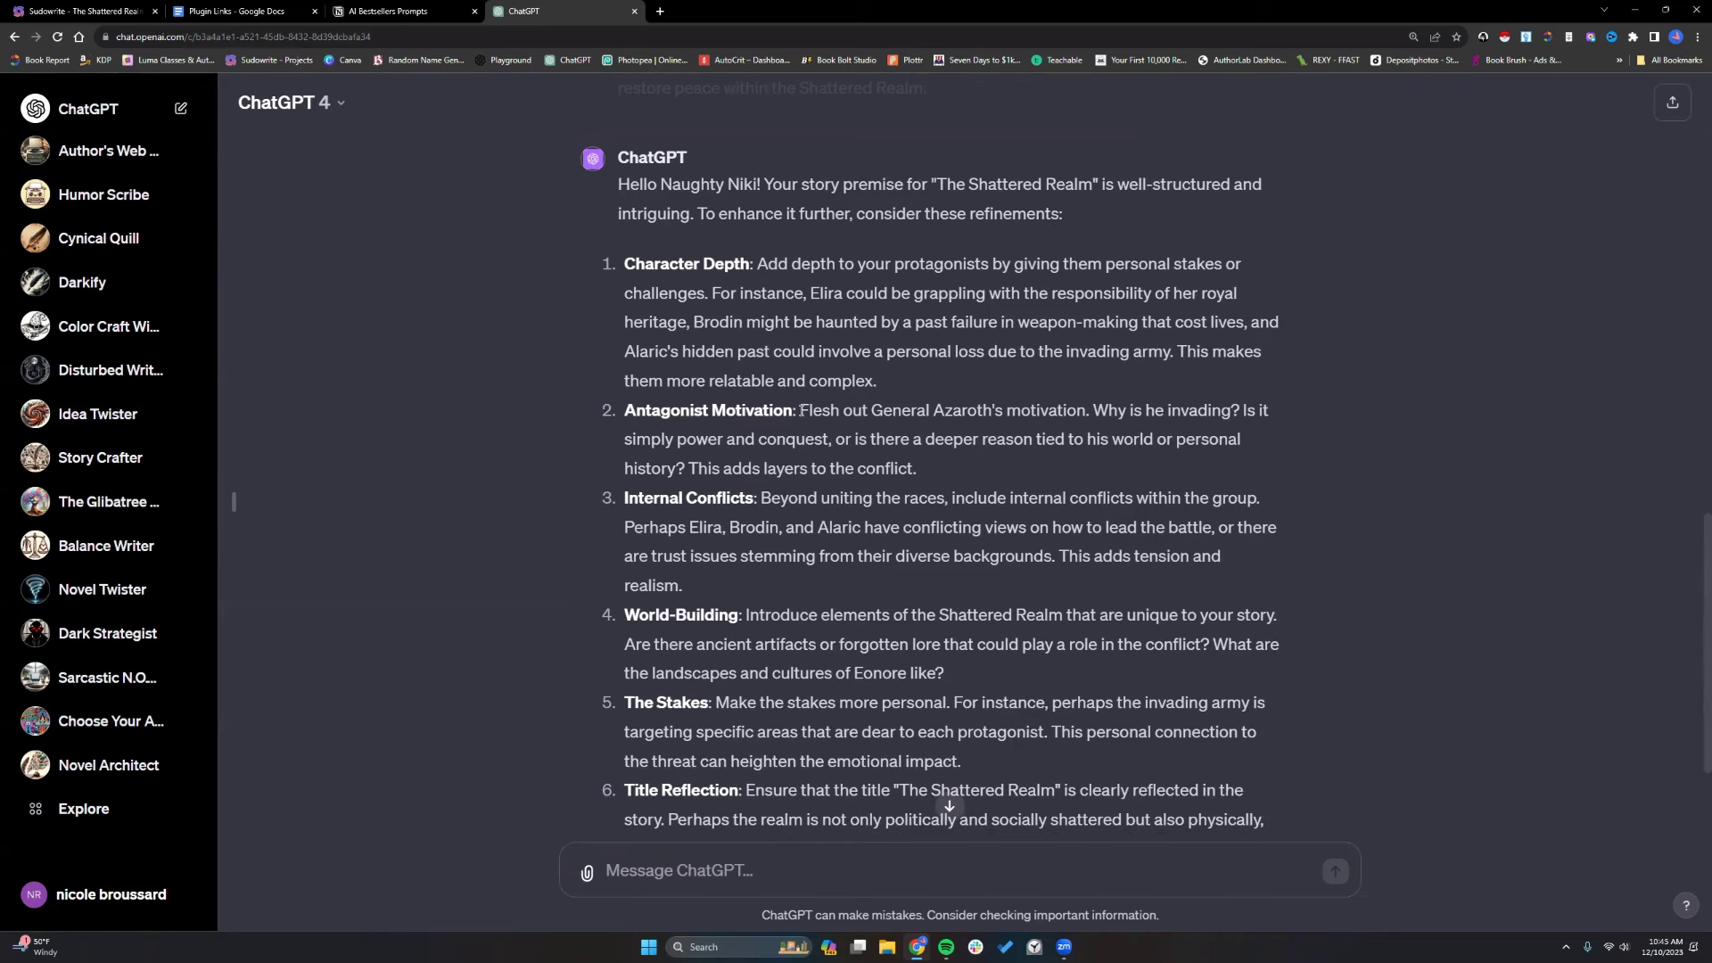
scroll(913, 413, "down", 2)
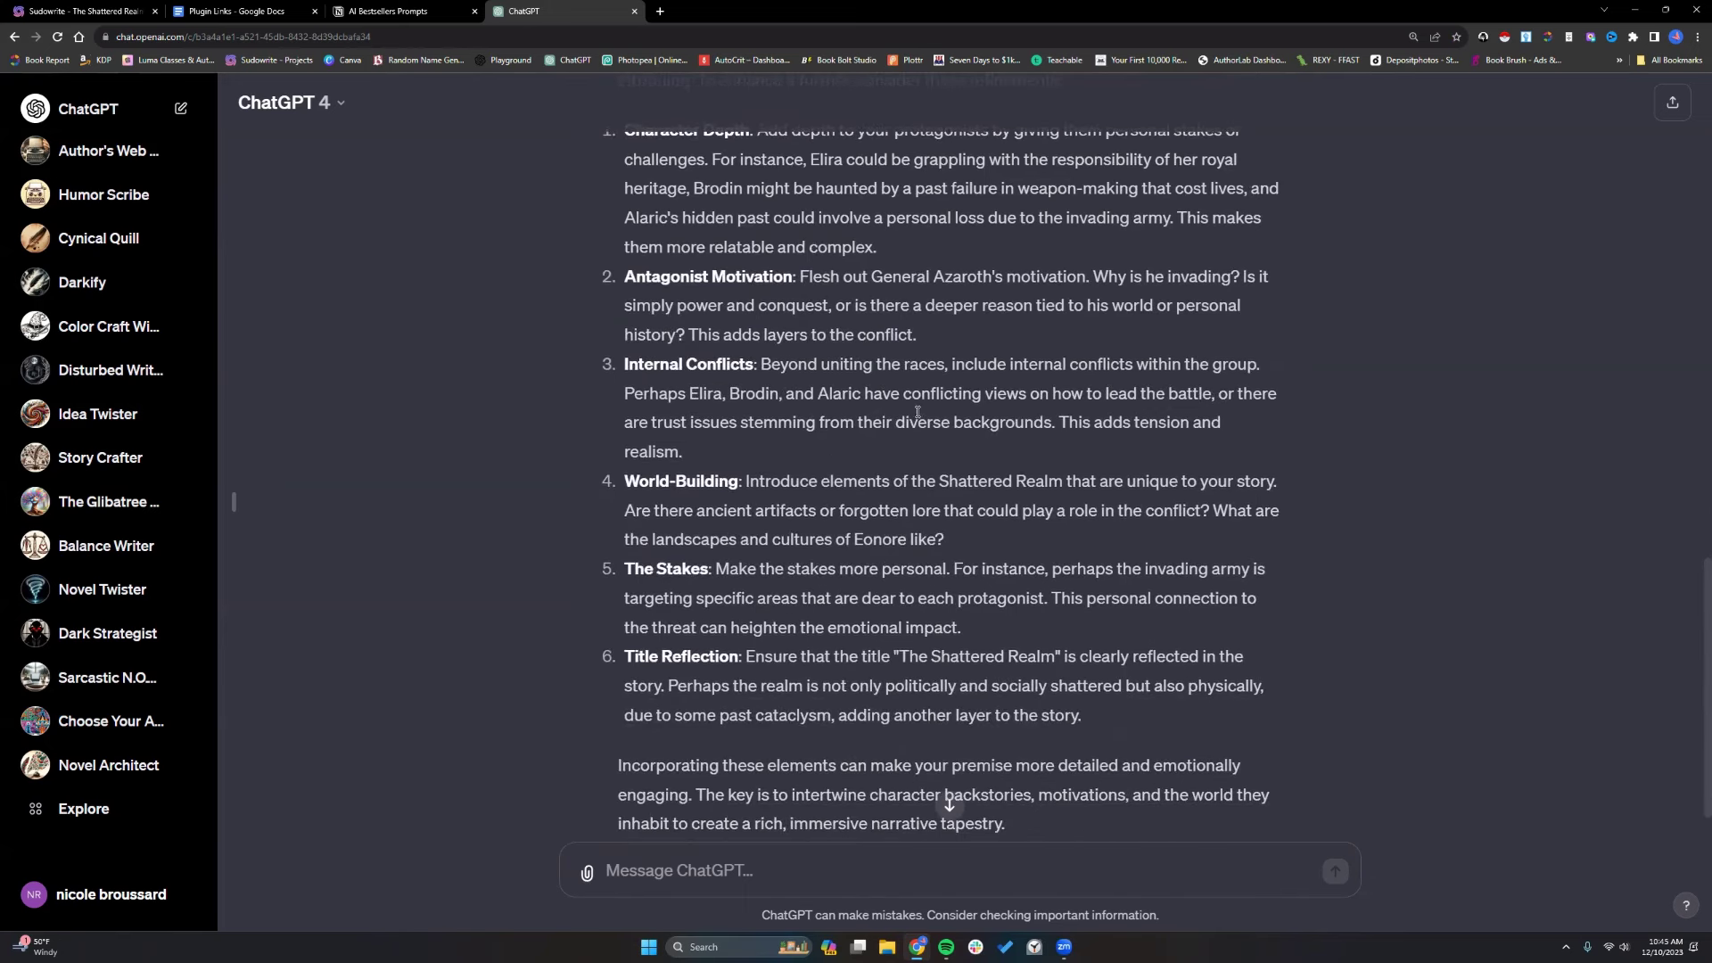
scroll(830, 453, "down", 1)
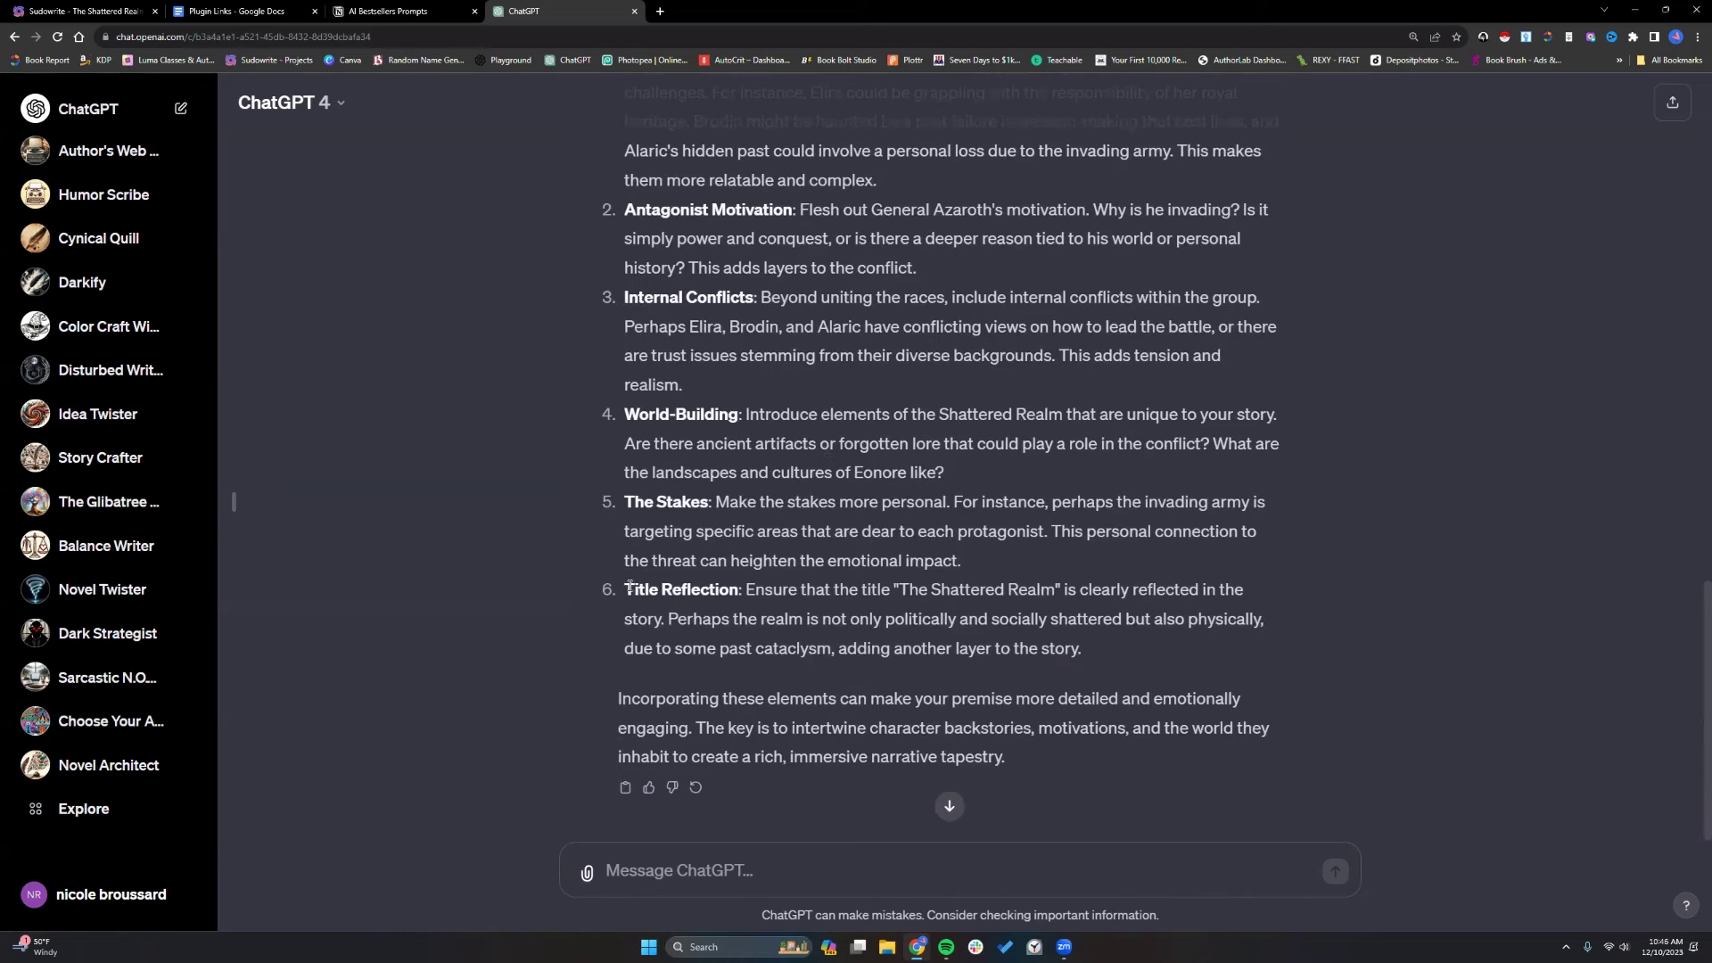
left_click_drag(625, 589, 1138, 660)
left_click(1088, 640)
scroll(981, 624, "up", 3)
scroll(961, 610, "up", 1)
scroll(961, 610, "down", 2)
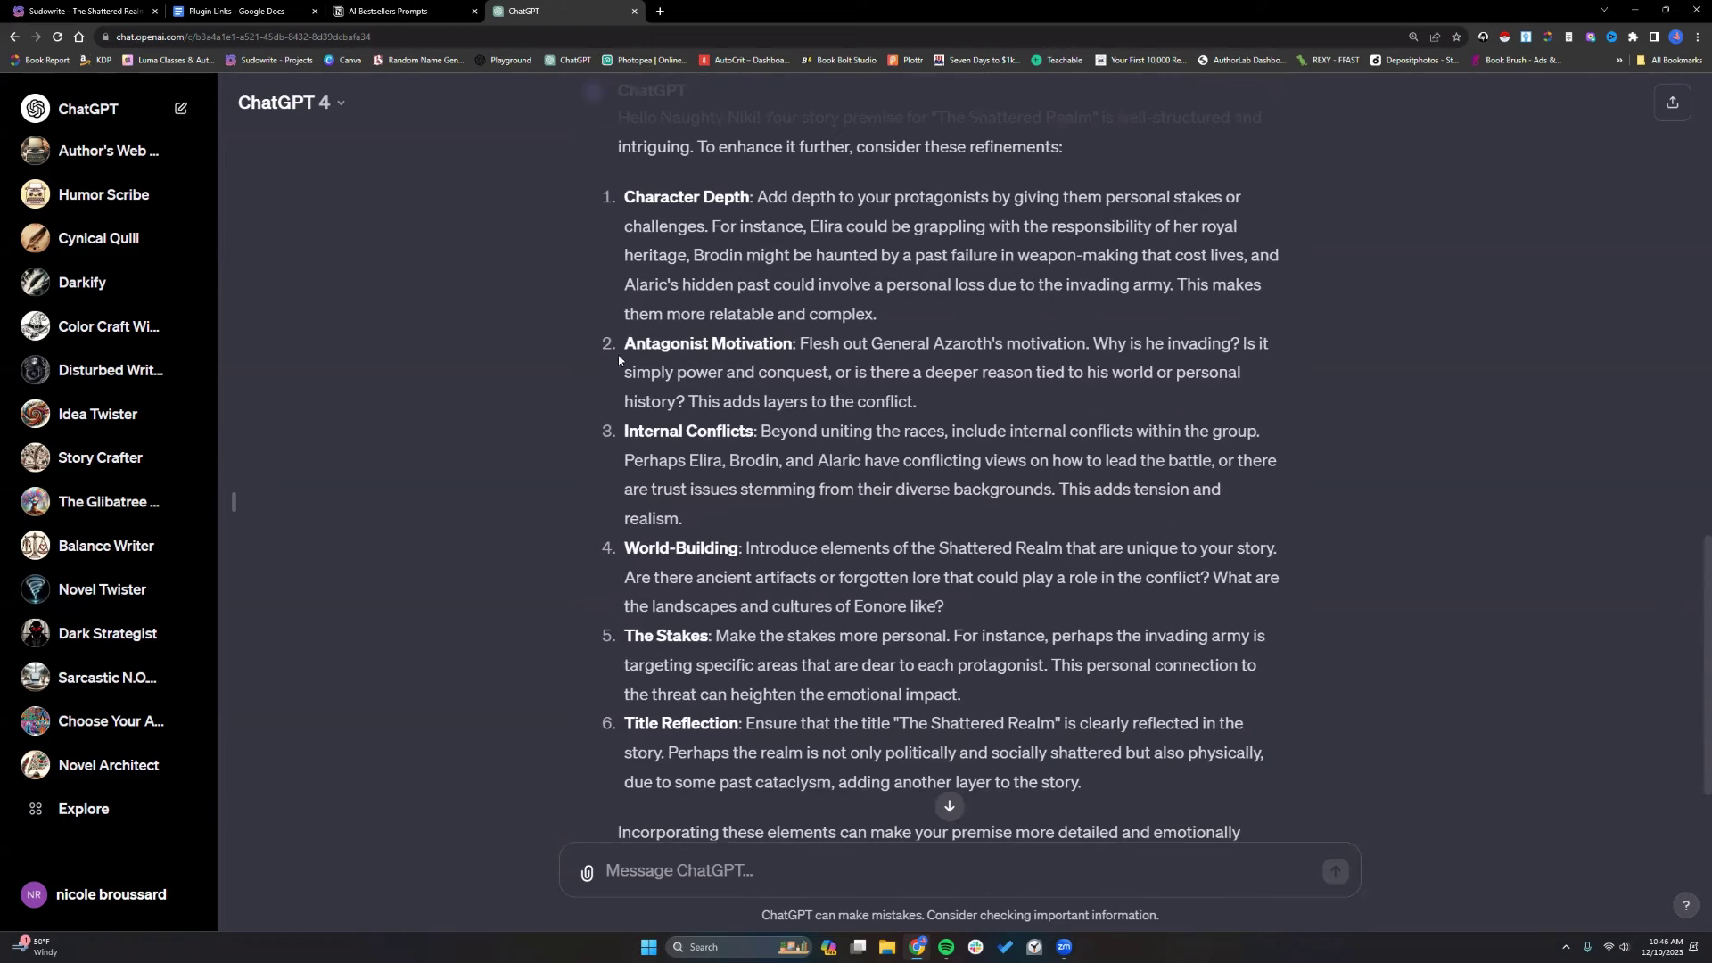
left_click_drag(624, 344, 936, 402)
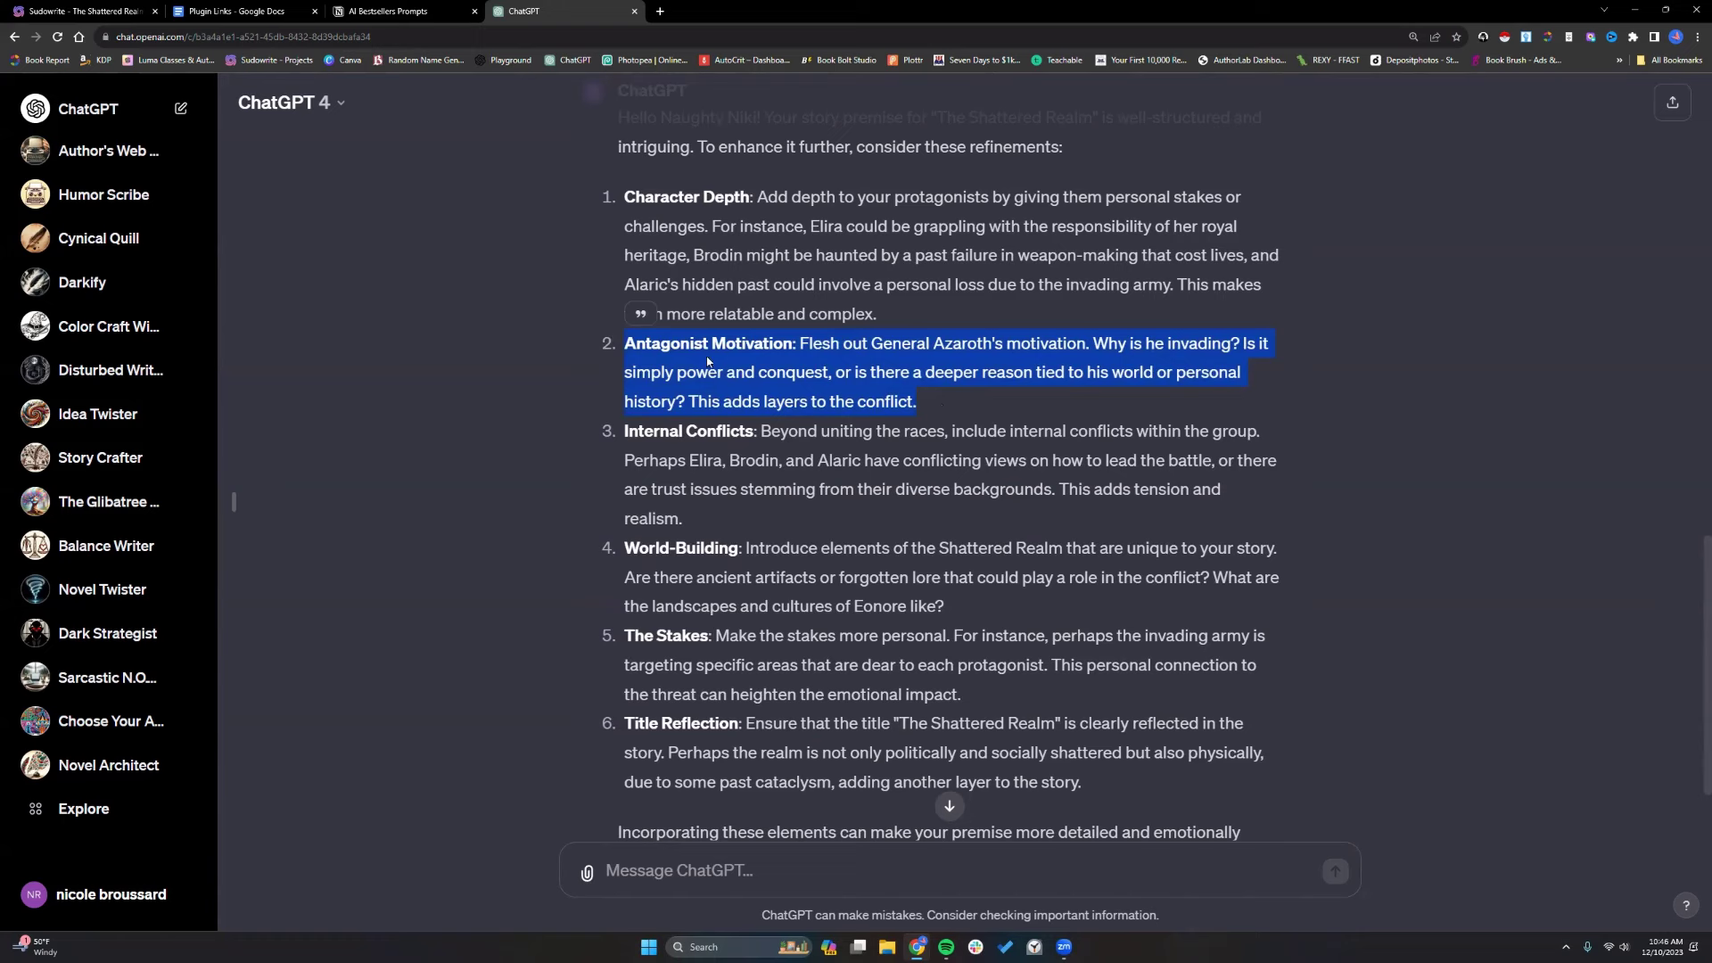
Write in the ChatGPT message "I like the idea of number 2, but I would like to make that one it's own prompt.".
left_click(759, 878)
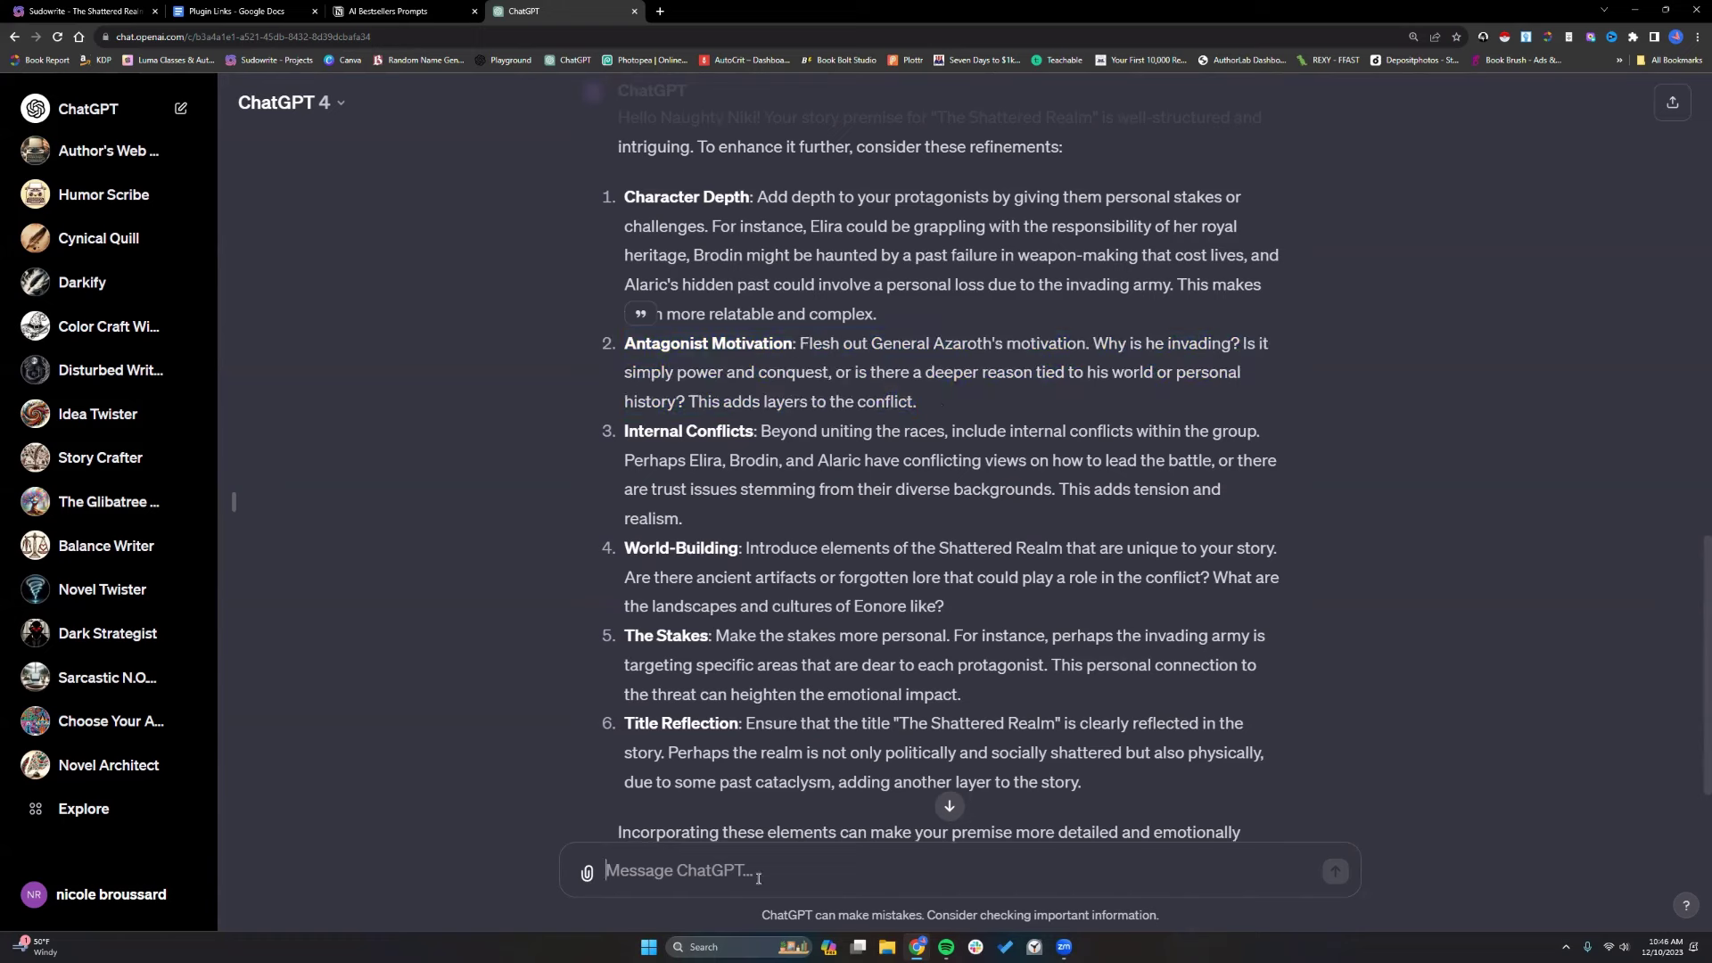
type("I like the idea of nuber")
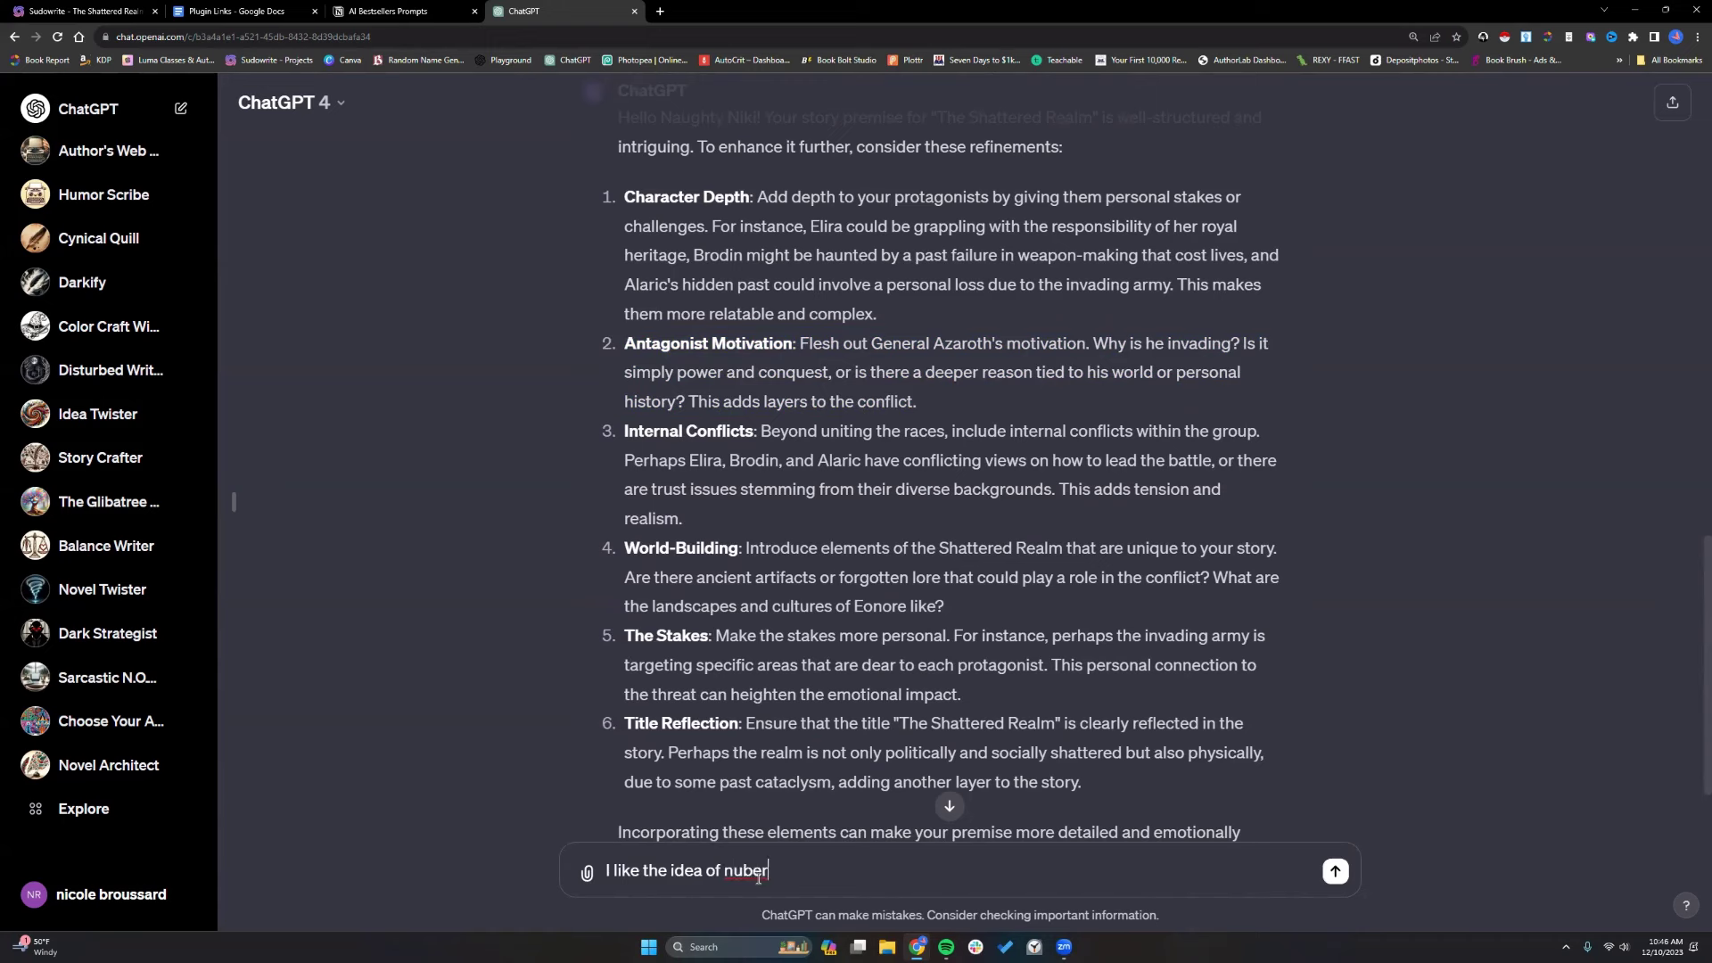
key("BackSpace")
key("BackSpace")
key("BackSpace")
type("mber 2, but I would like to ")
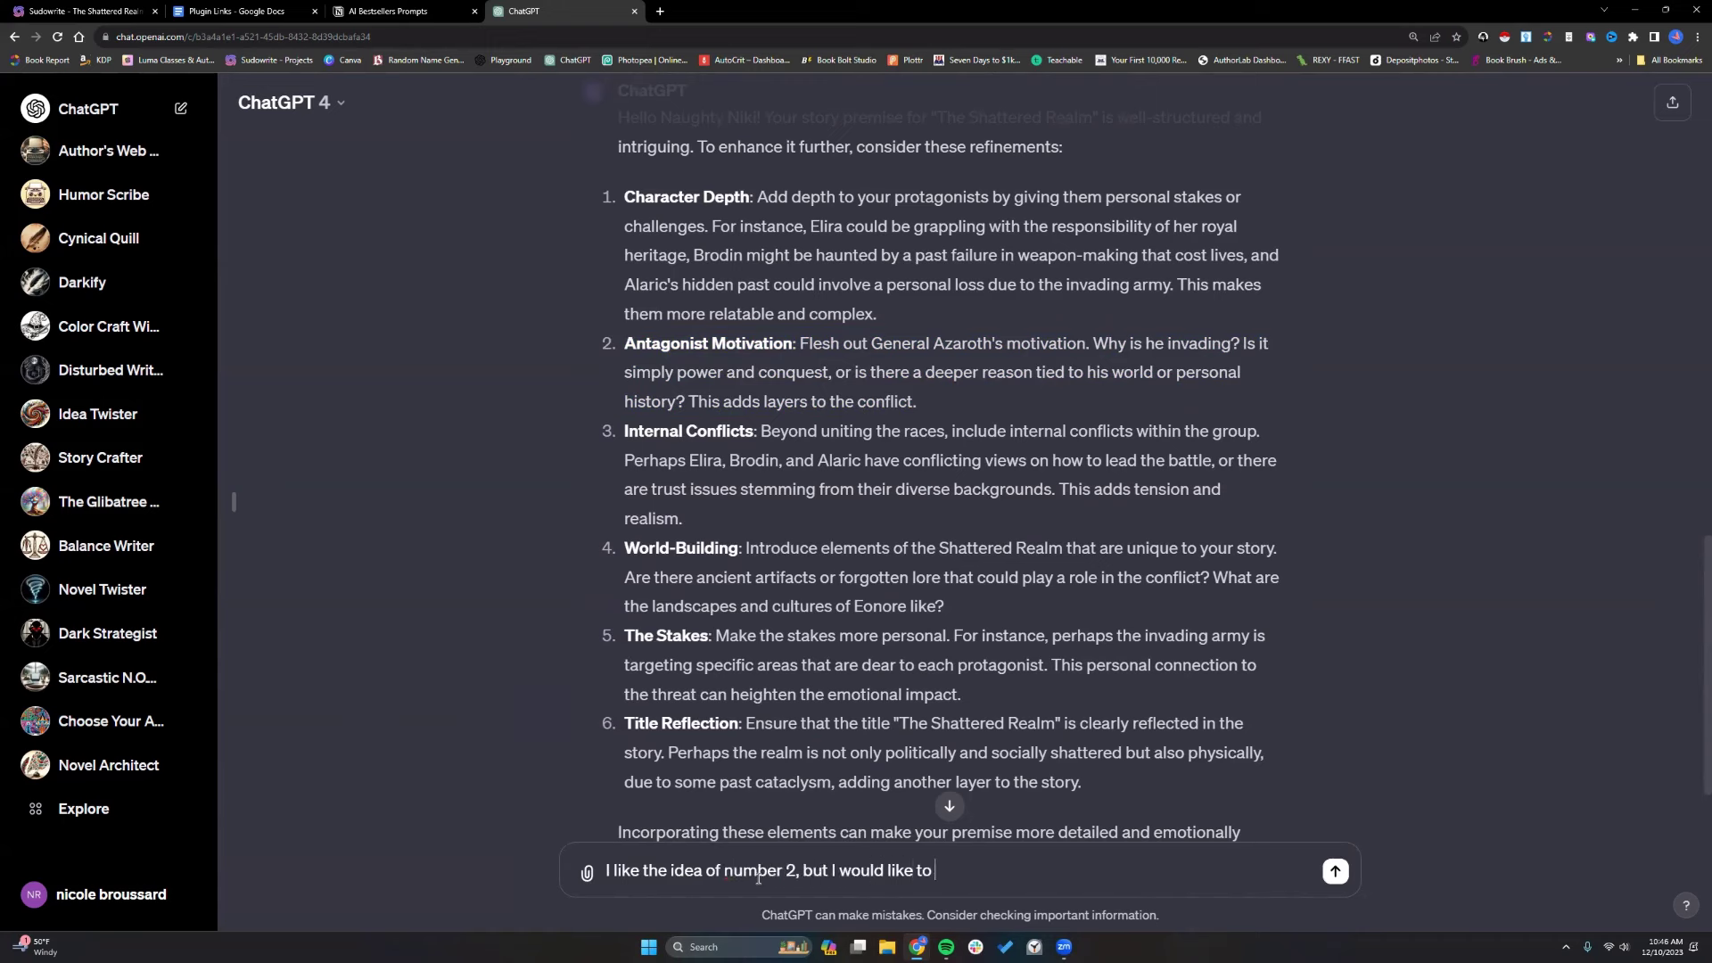
type("make that one it's own prompt.")
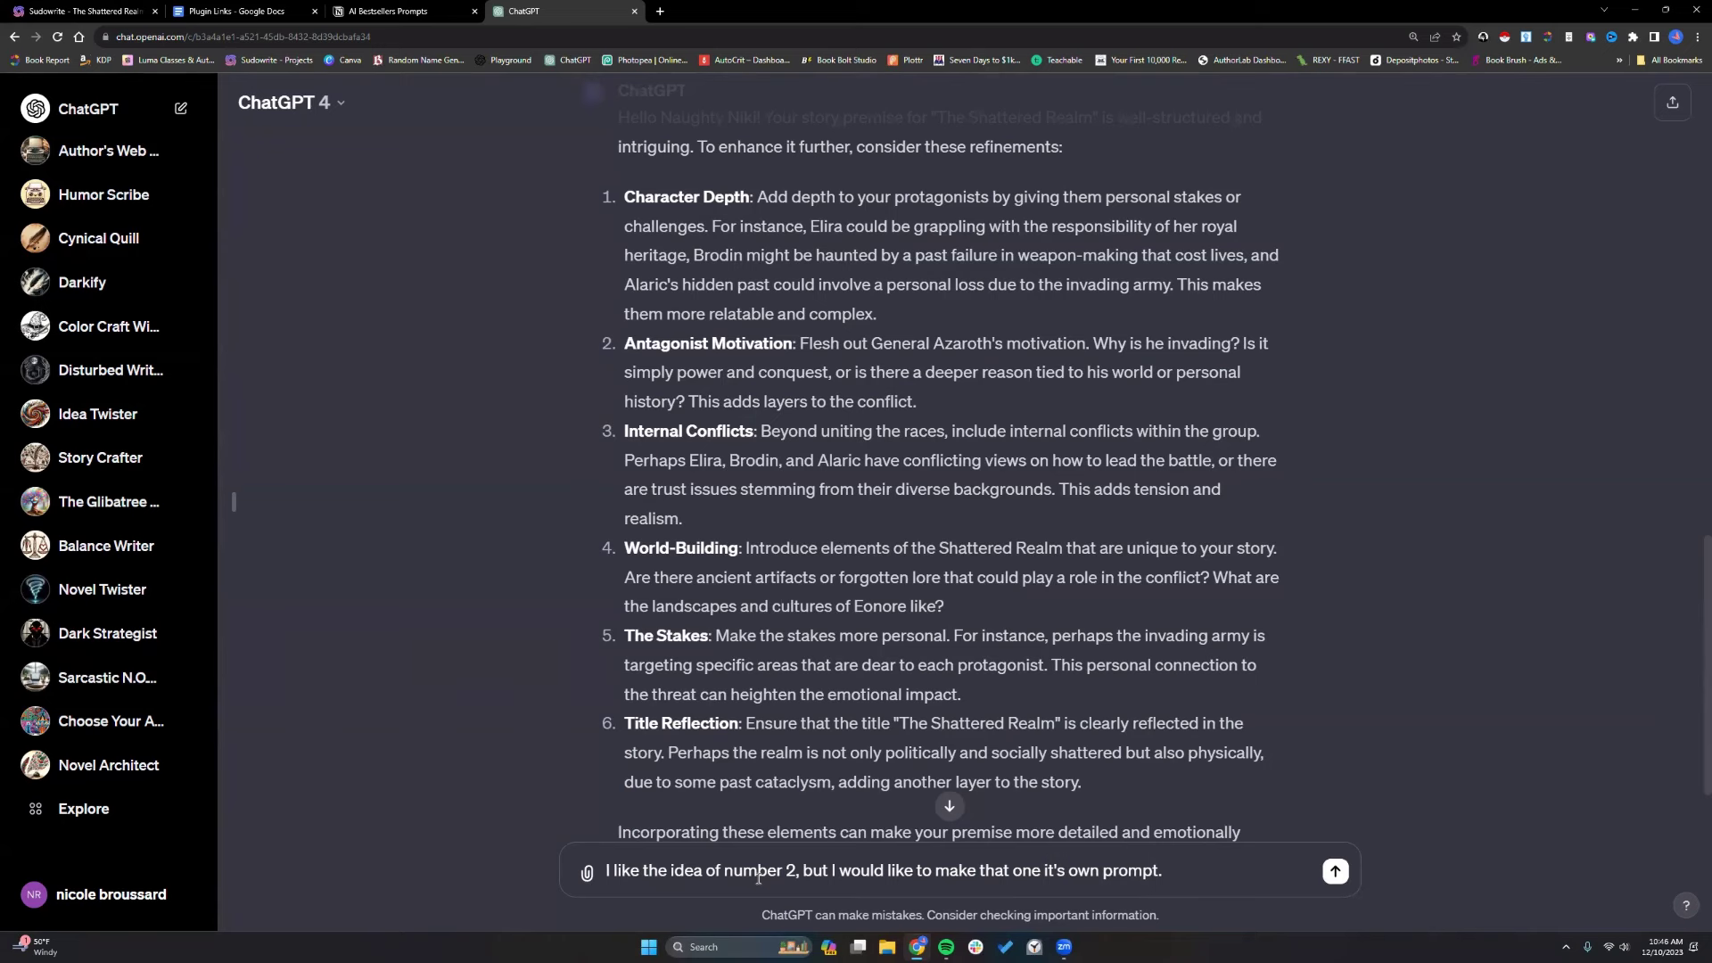
Ask for a prompt that can be used with AI for the antagonist's motivation, and send the message.
type("Please give me a prom")
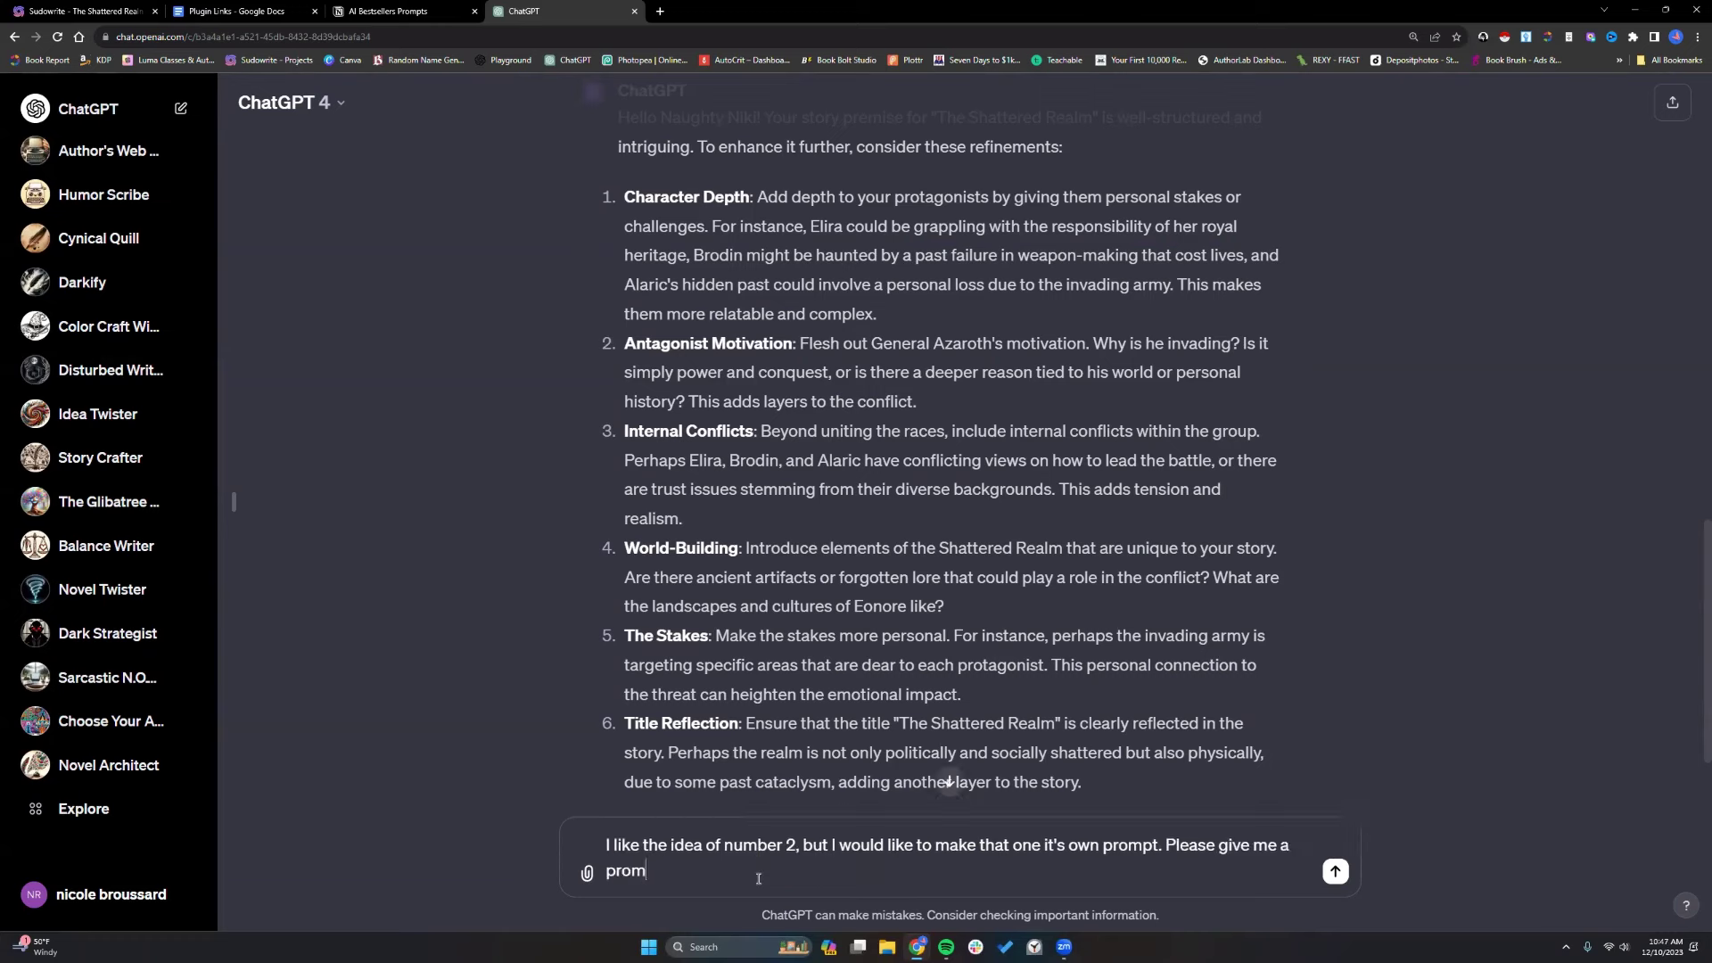
type("pt that I can use with AI for the antagonist")
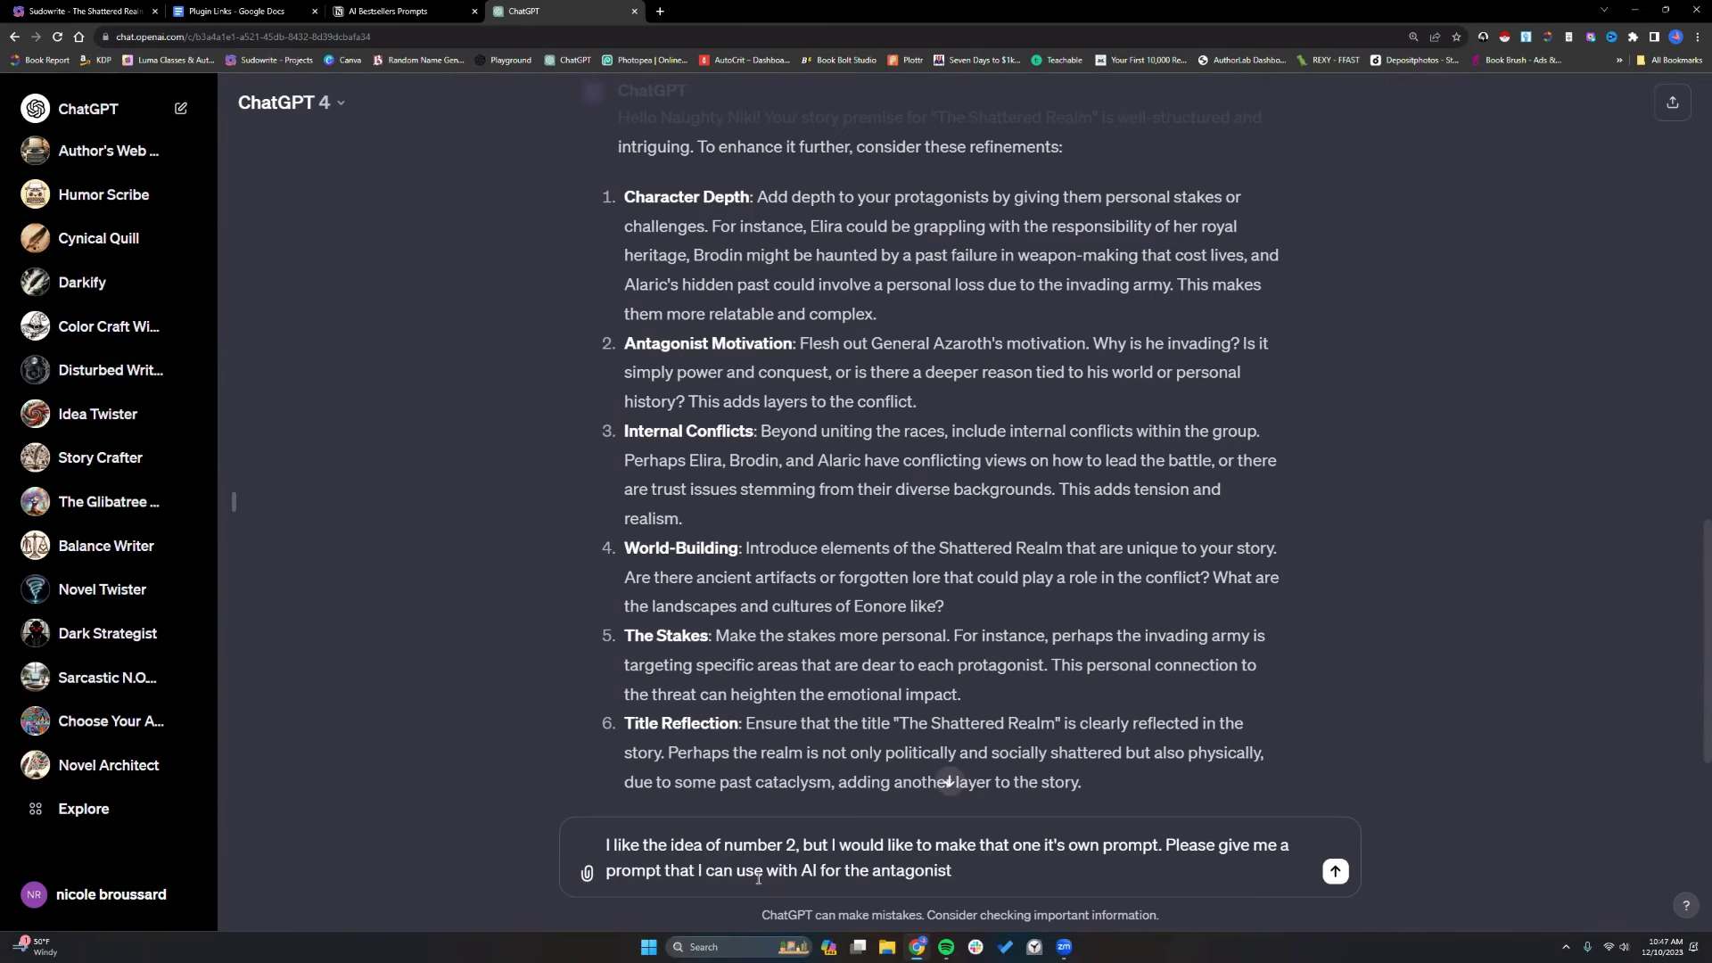
type("'s motivation.")
key("Return")
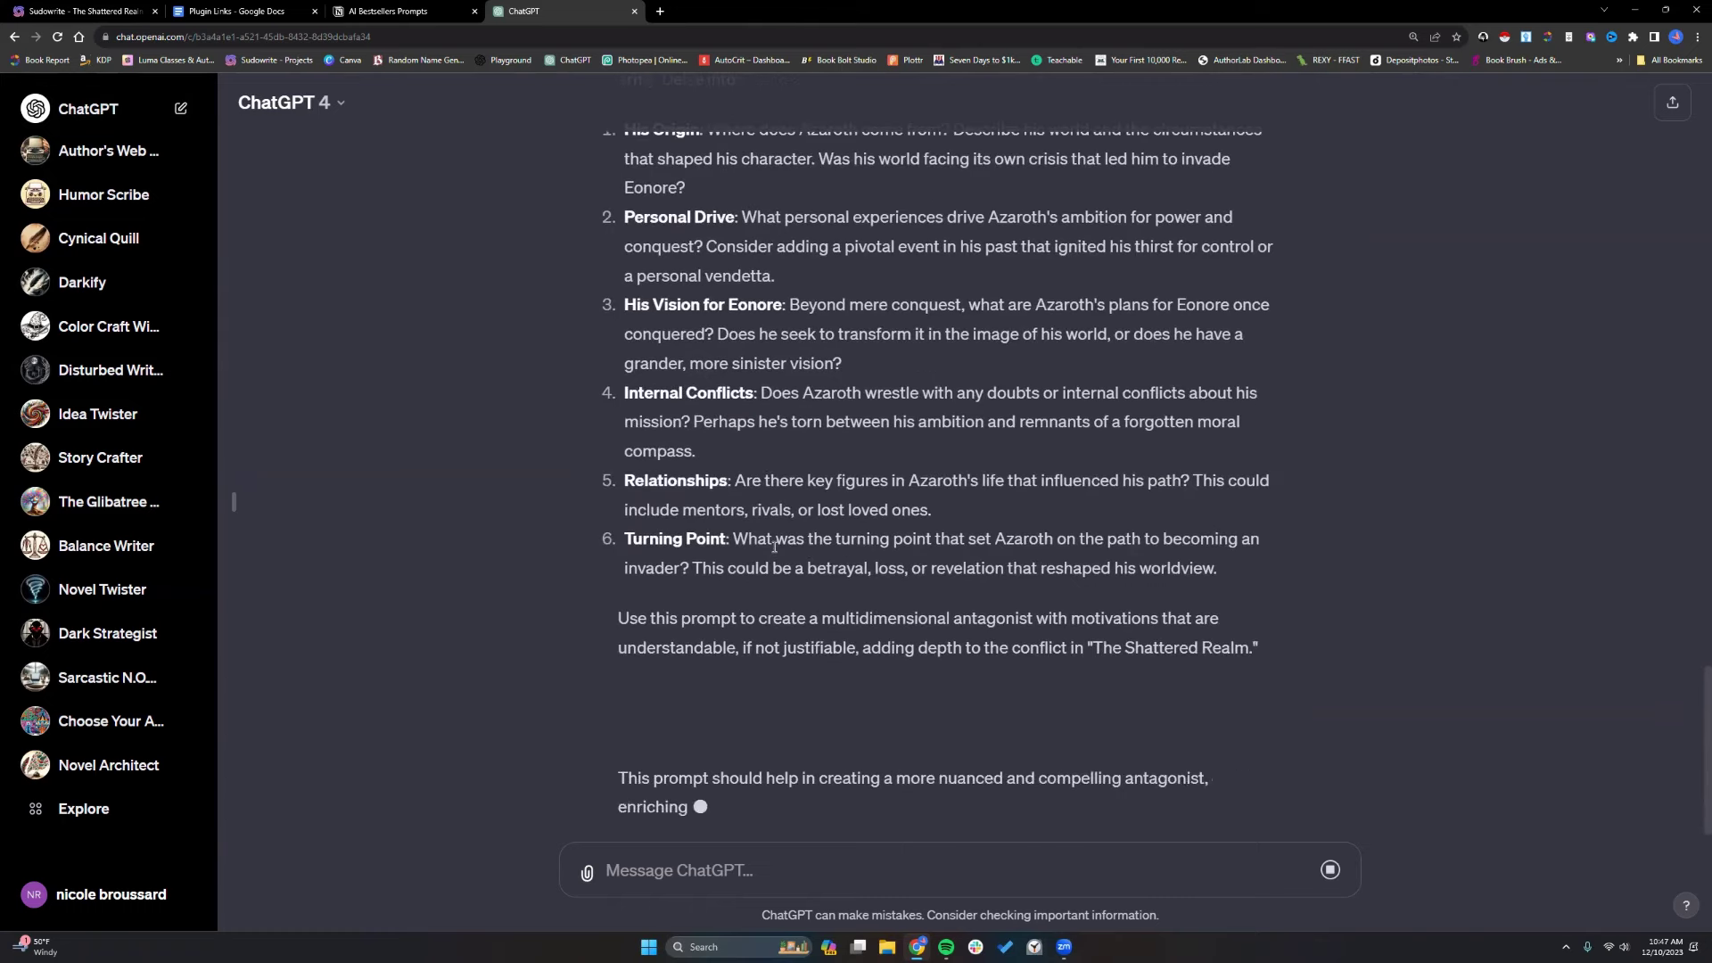
Review the new antagonist motivation prompt against ChatGPT's earlier list of premise refinements.
scroll(773, 542, "up", 8)
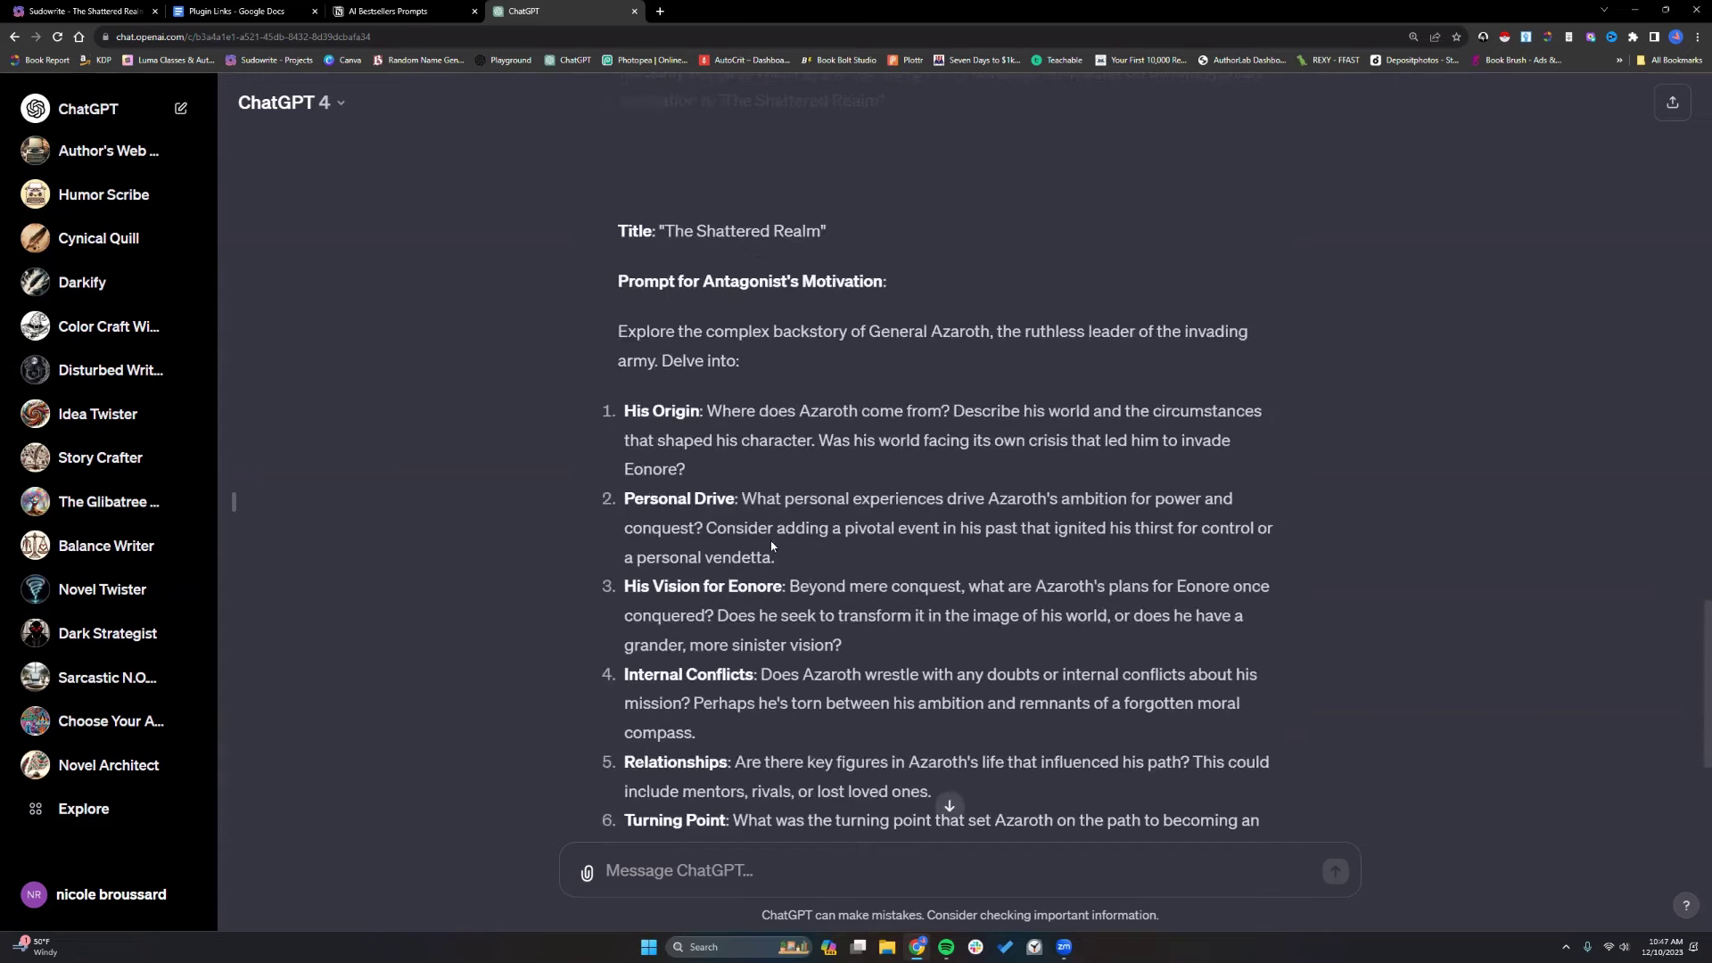
scroll(770, 542, "up", 13)
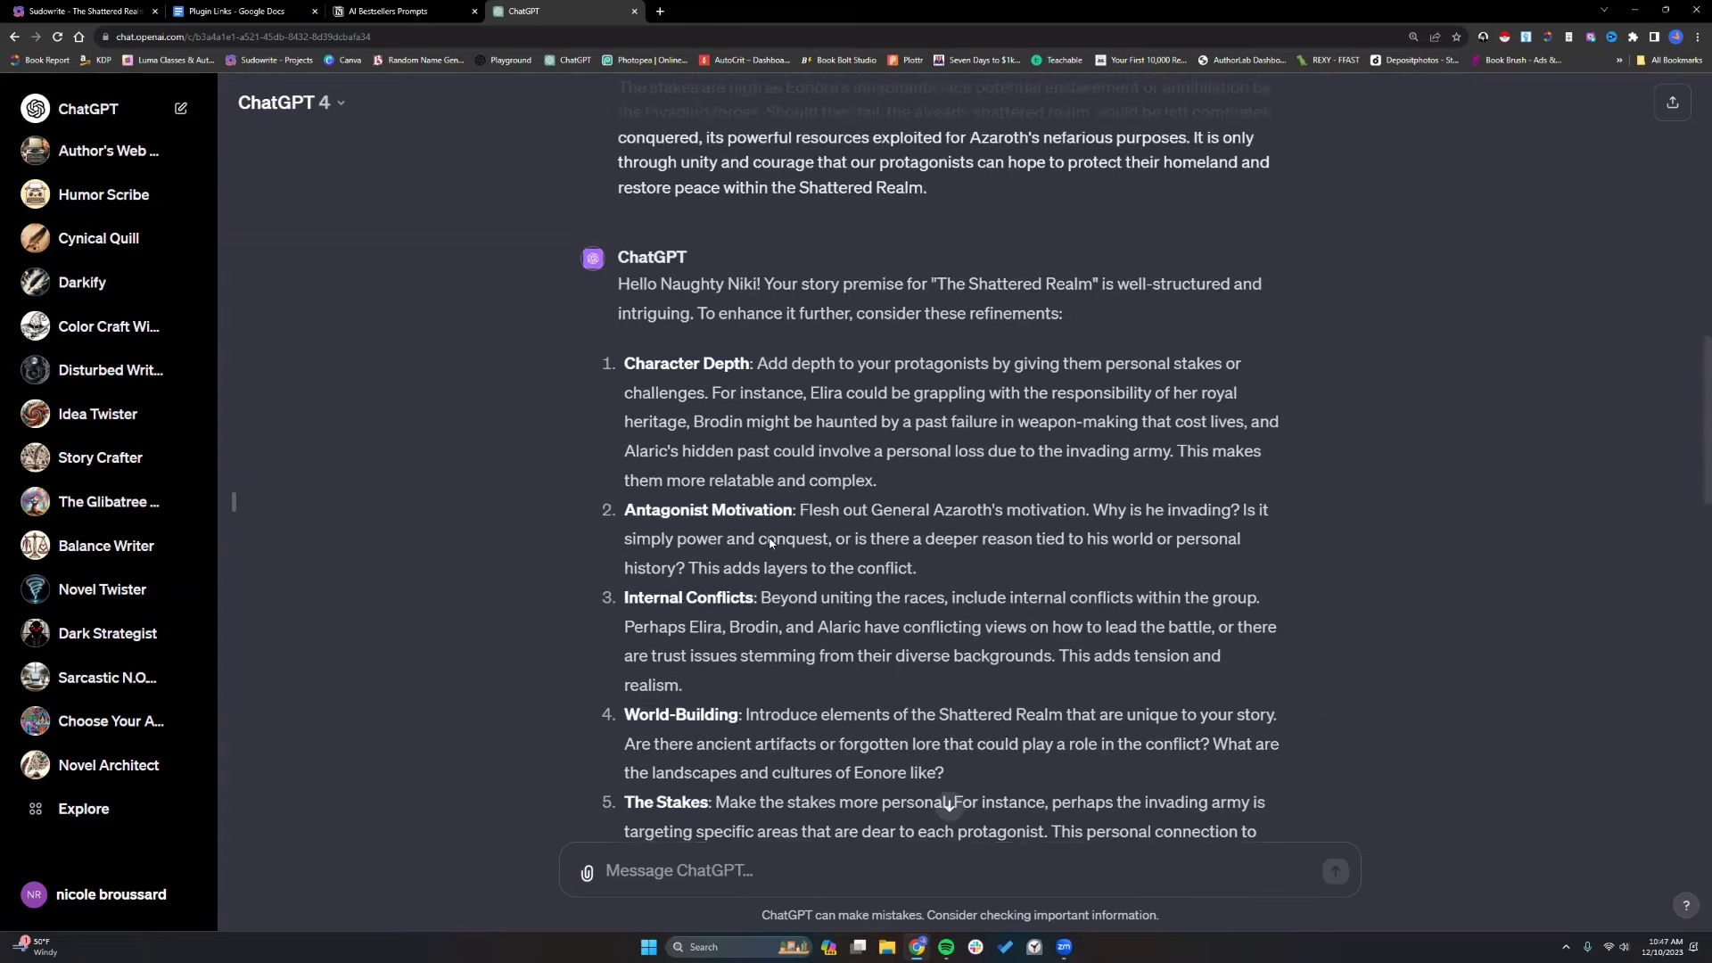
scroll(769, 540, "up", 2)
scroll(696, 499, "down", 4)
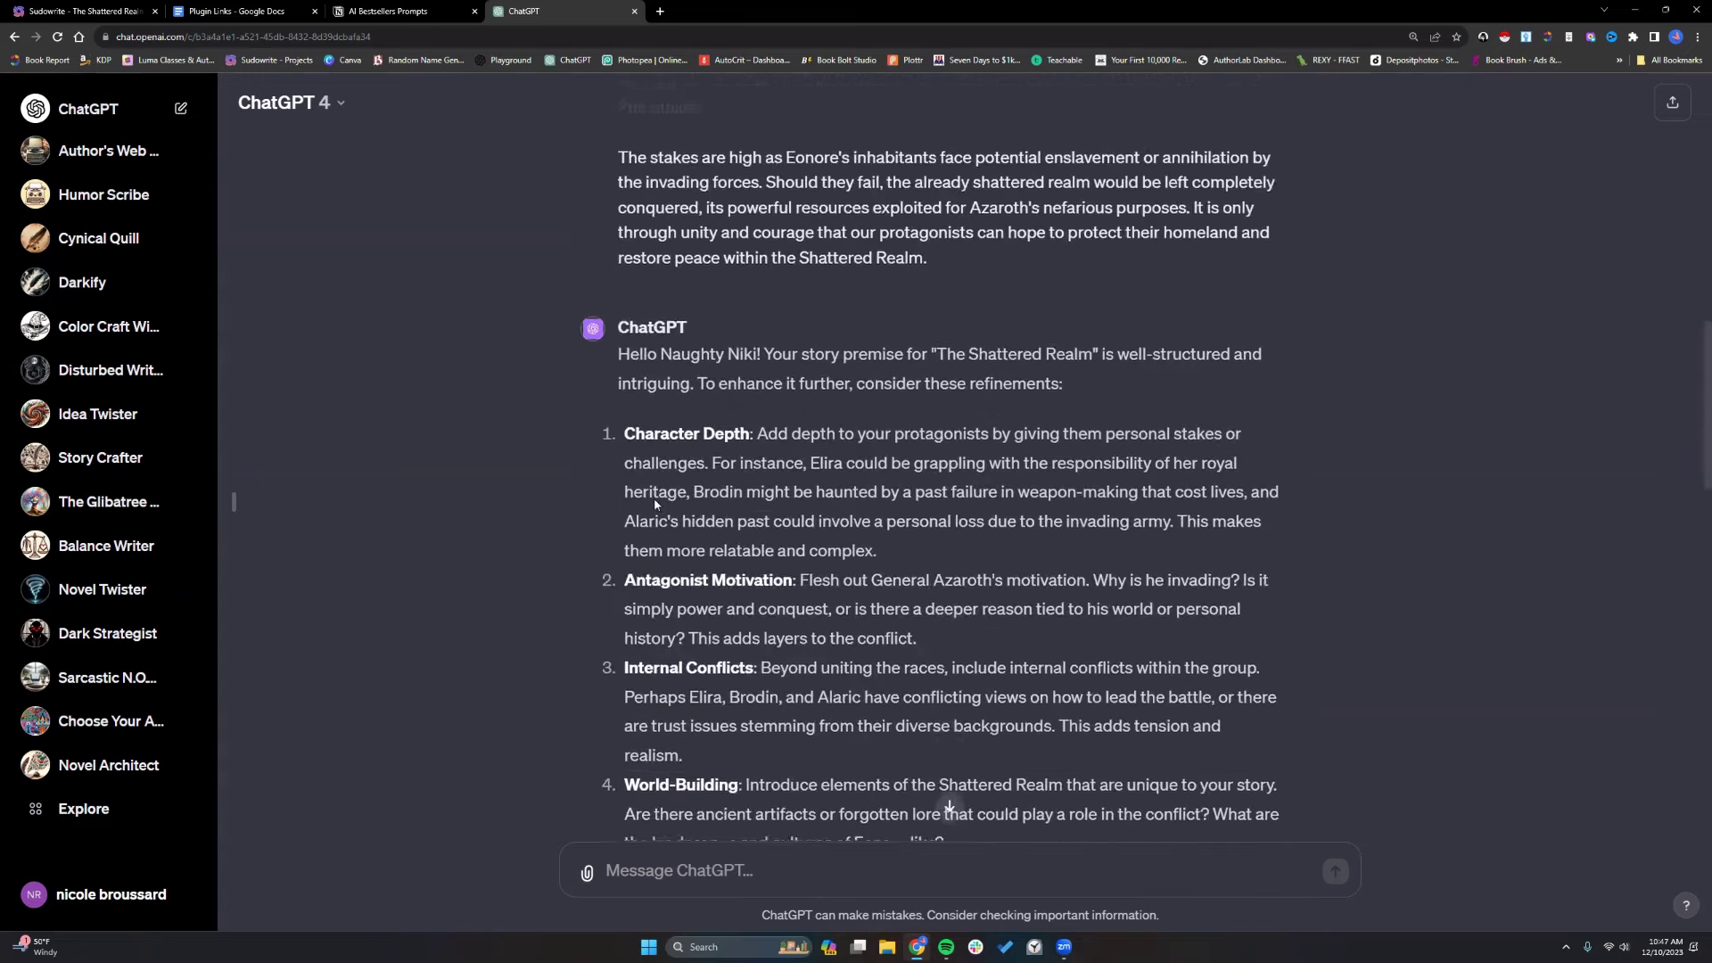
scroll(677, 460, "down", 5)
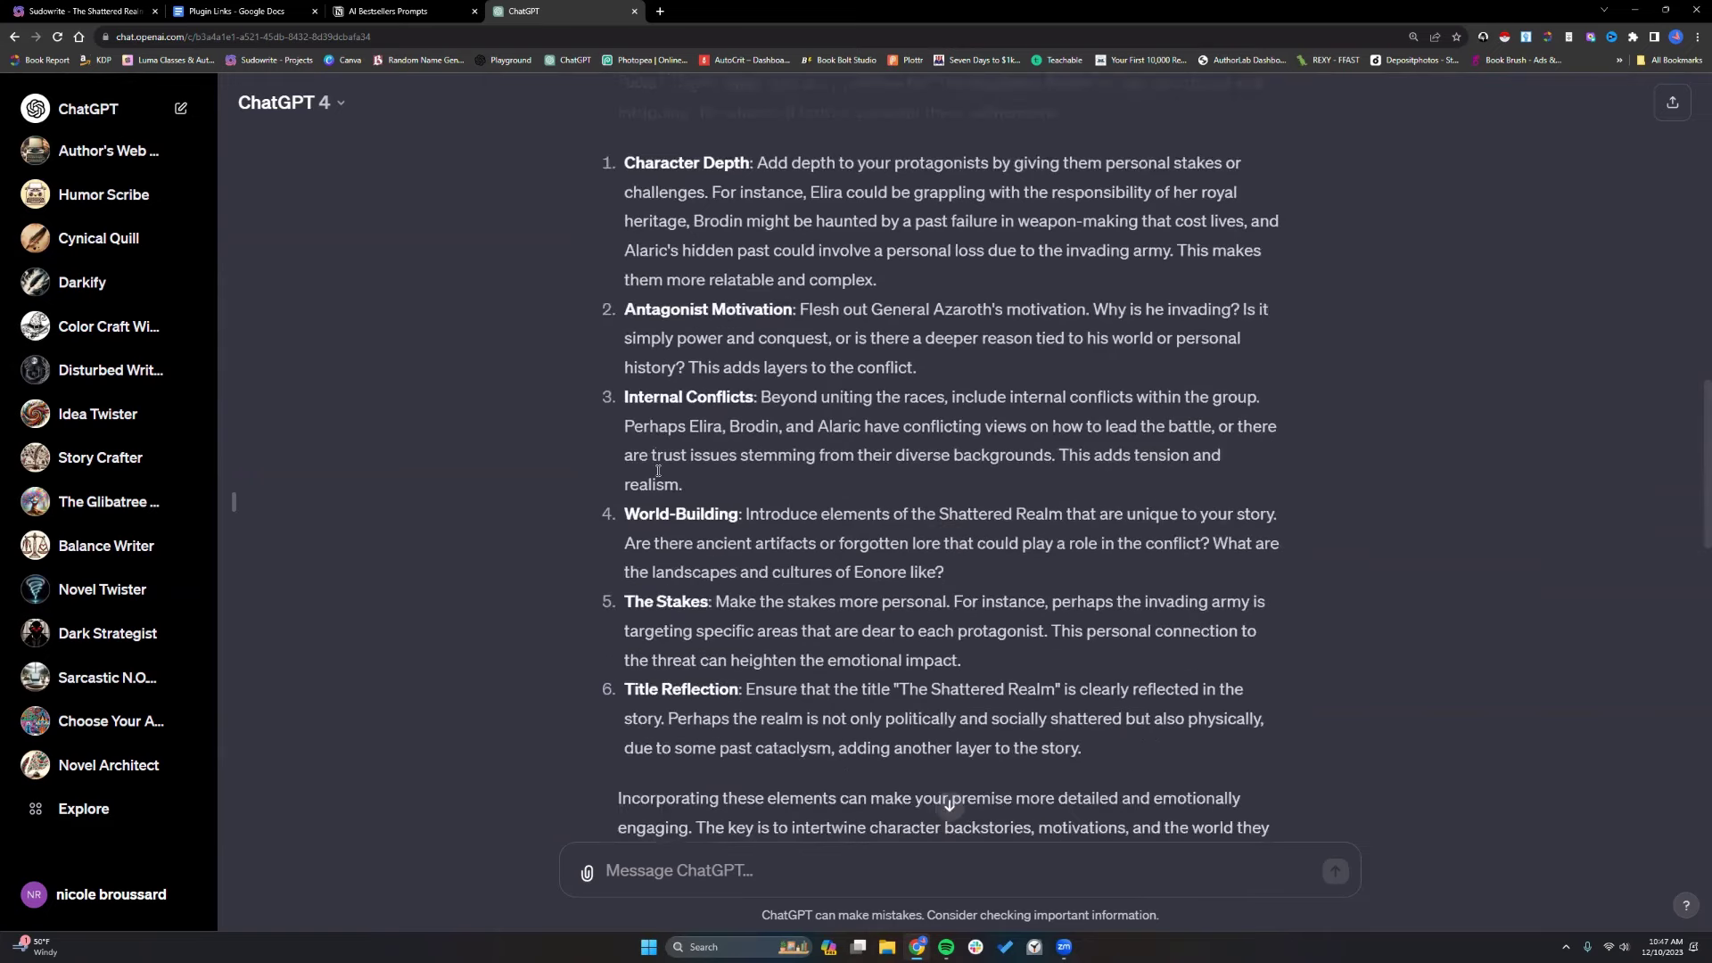
scroll(892, 757, "down", 6)
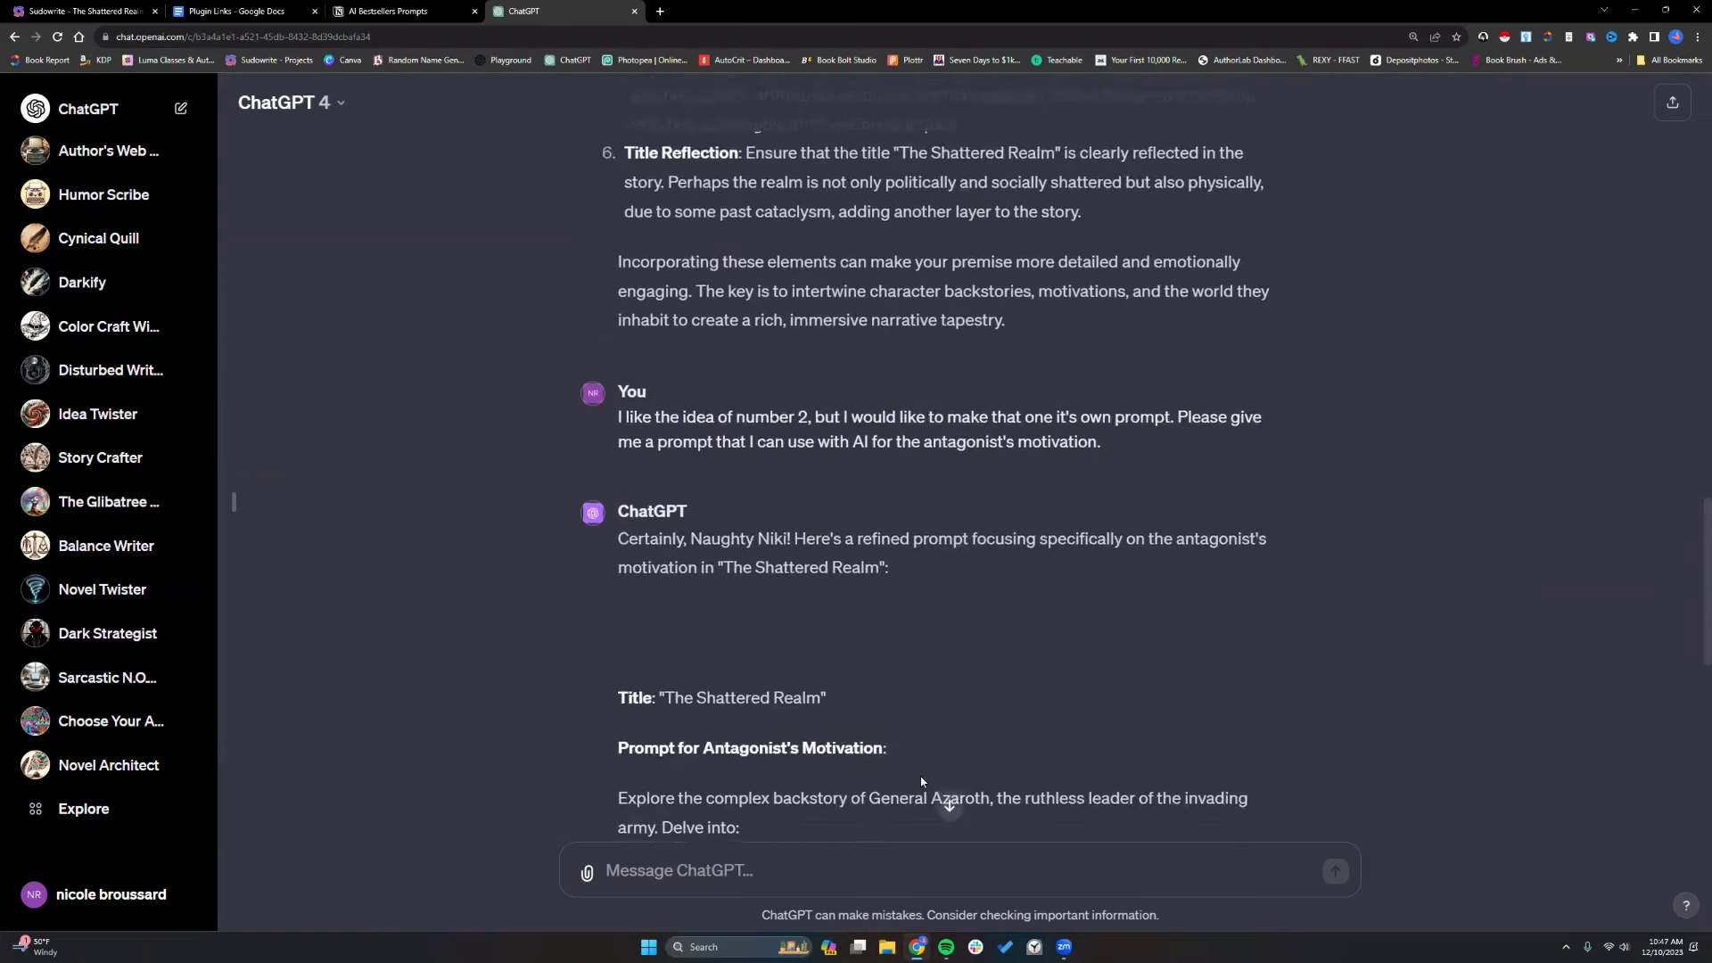
scroll(921, 781, "down", 5)
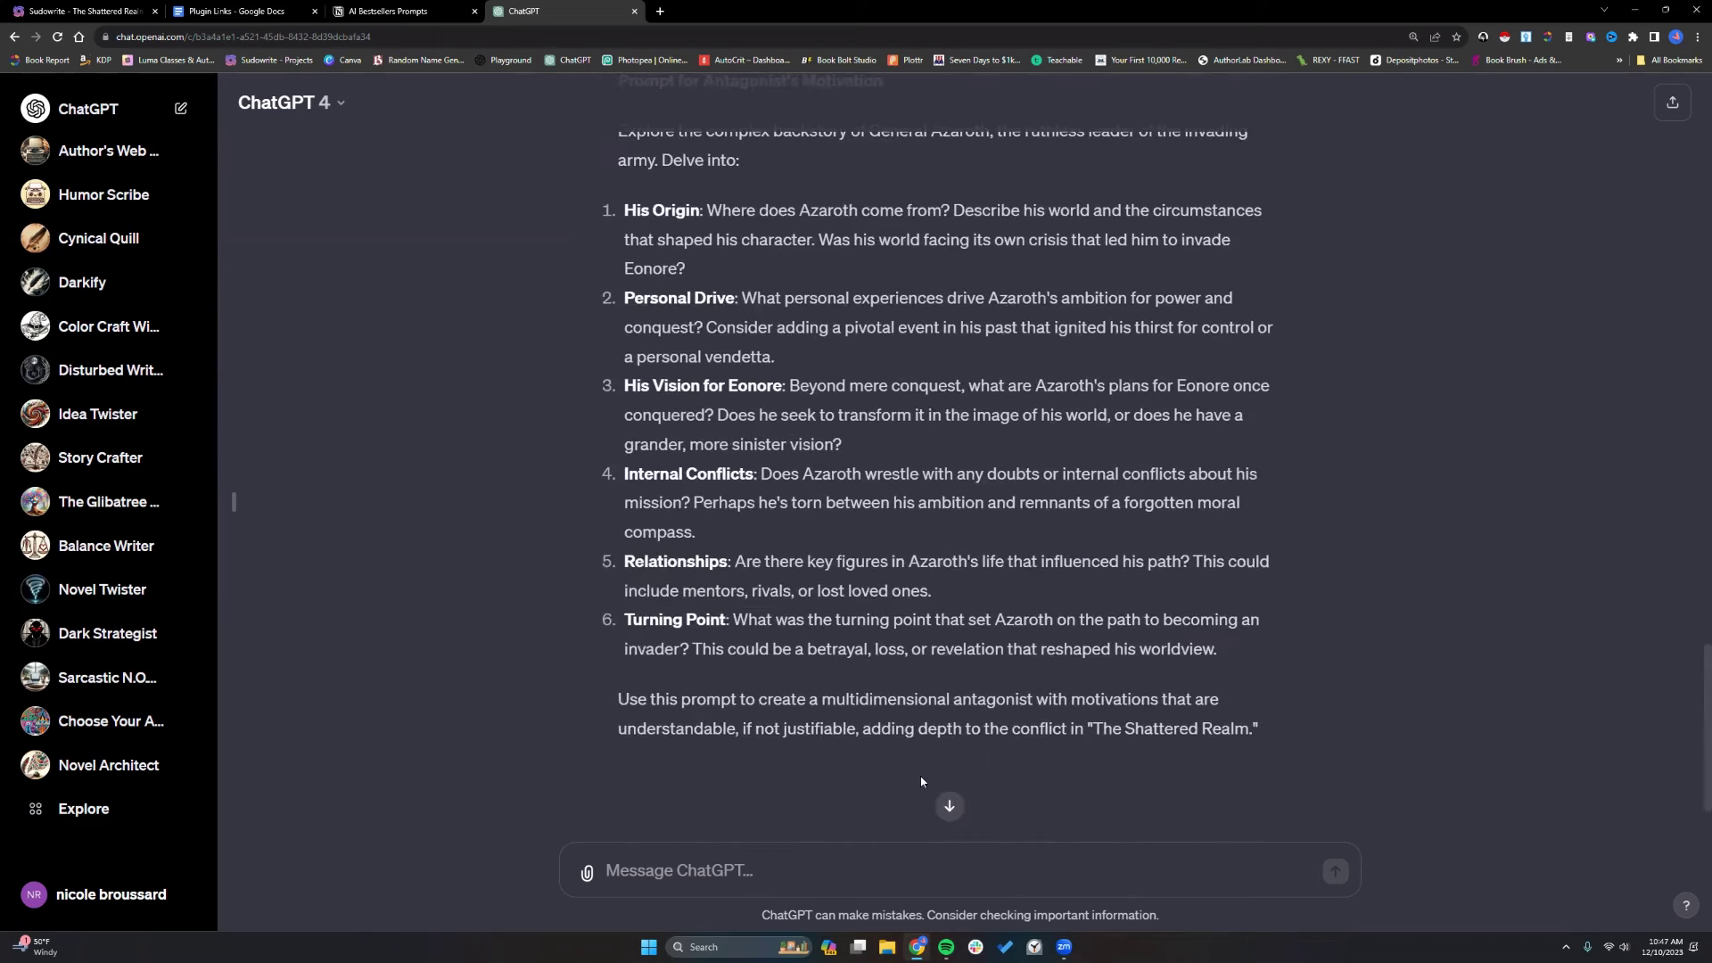
Send ChatGPT the message "Okay. Let's put this prompt aside for now and focus on the original.".
left_click(835, 880)
type("Okay. Let's put this")
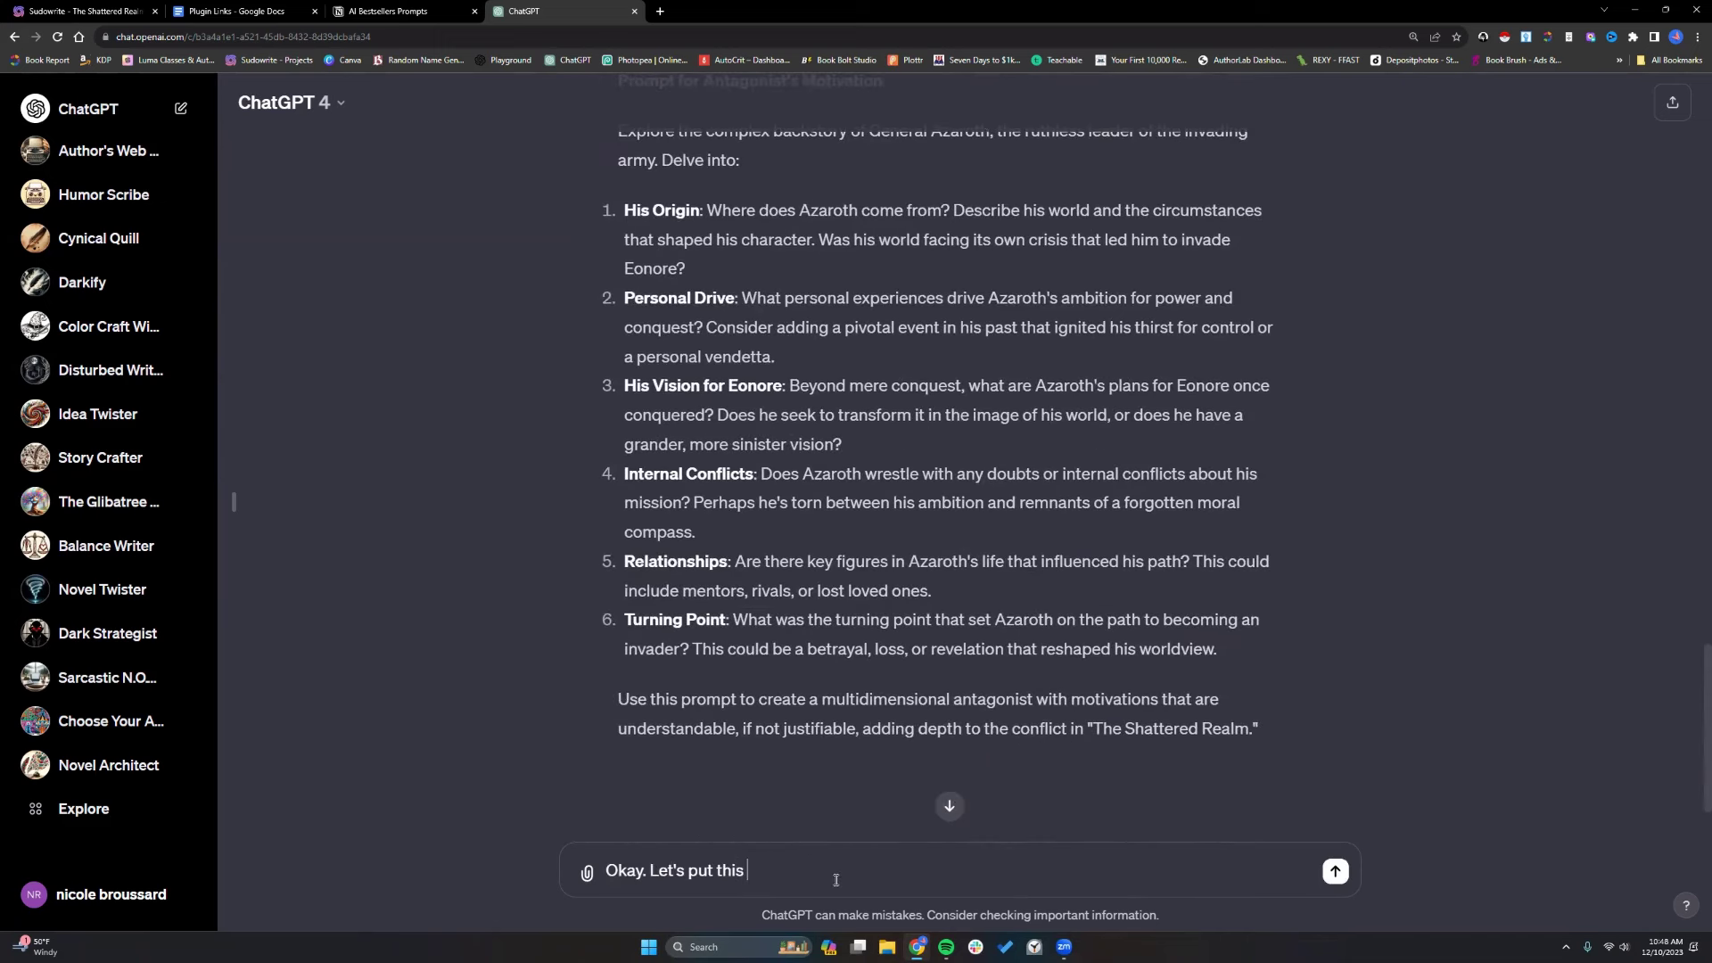
type(" prompt aside for now an")
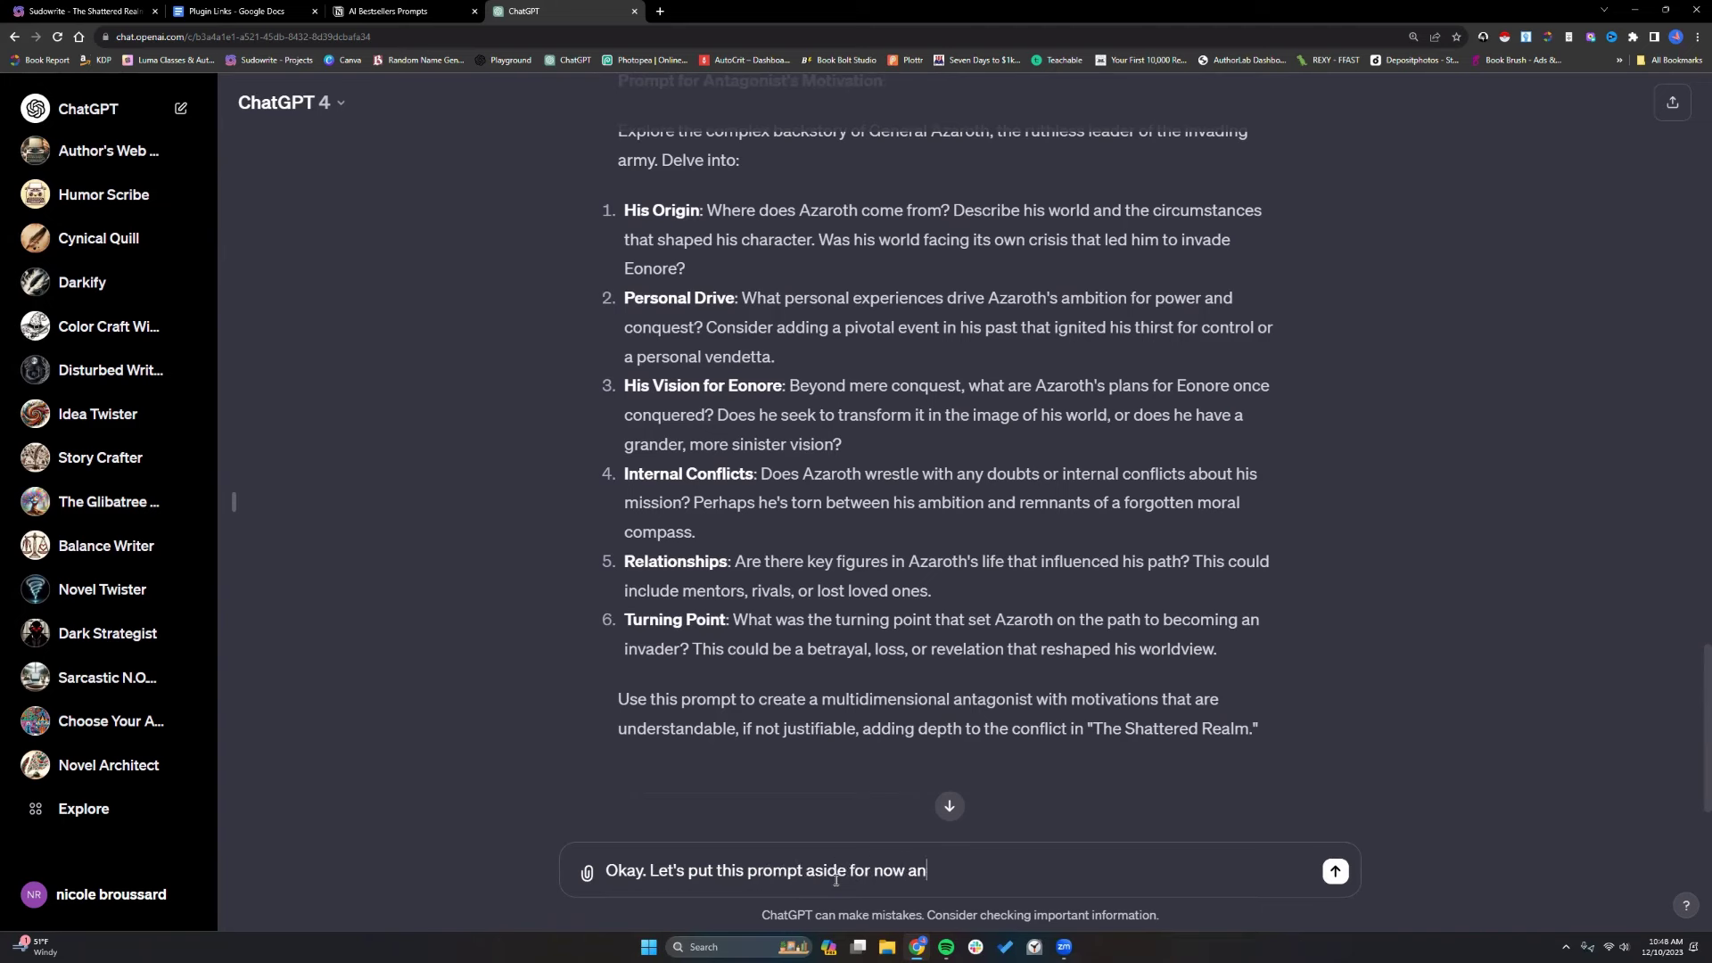
type("d focus on the original")
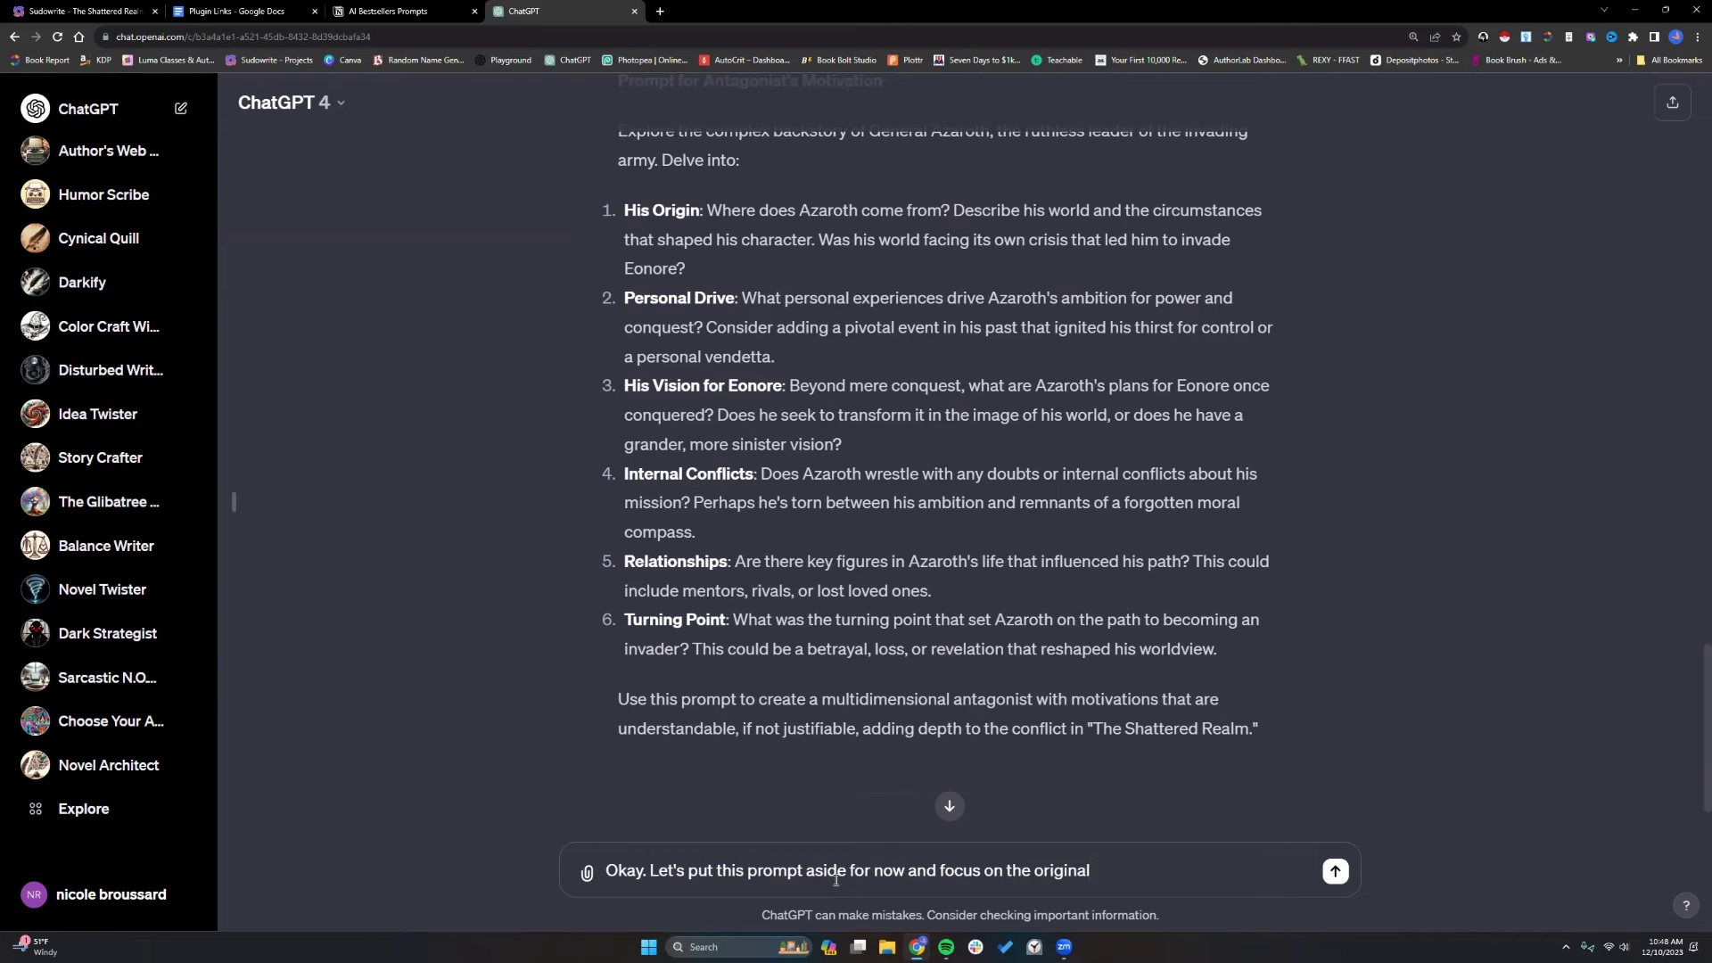
type(".")
key("Return")
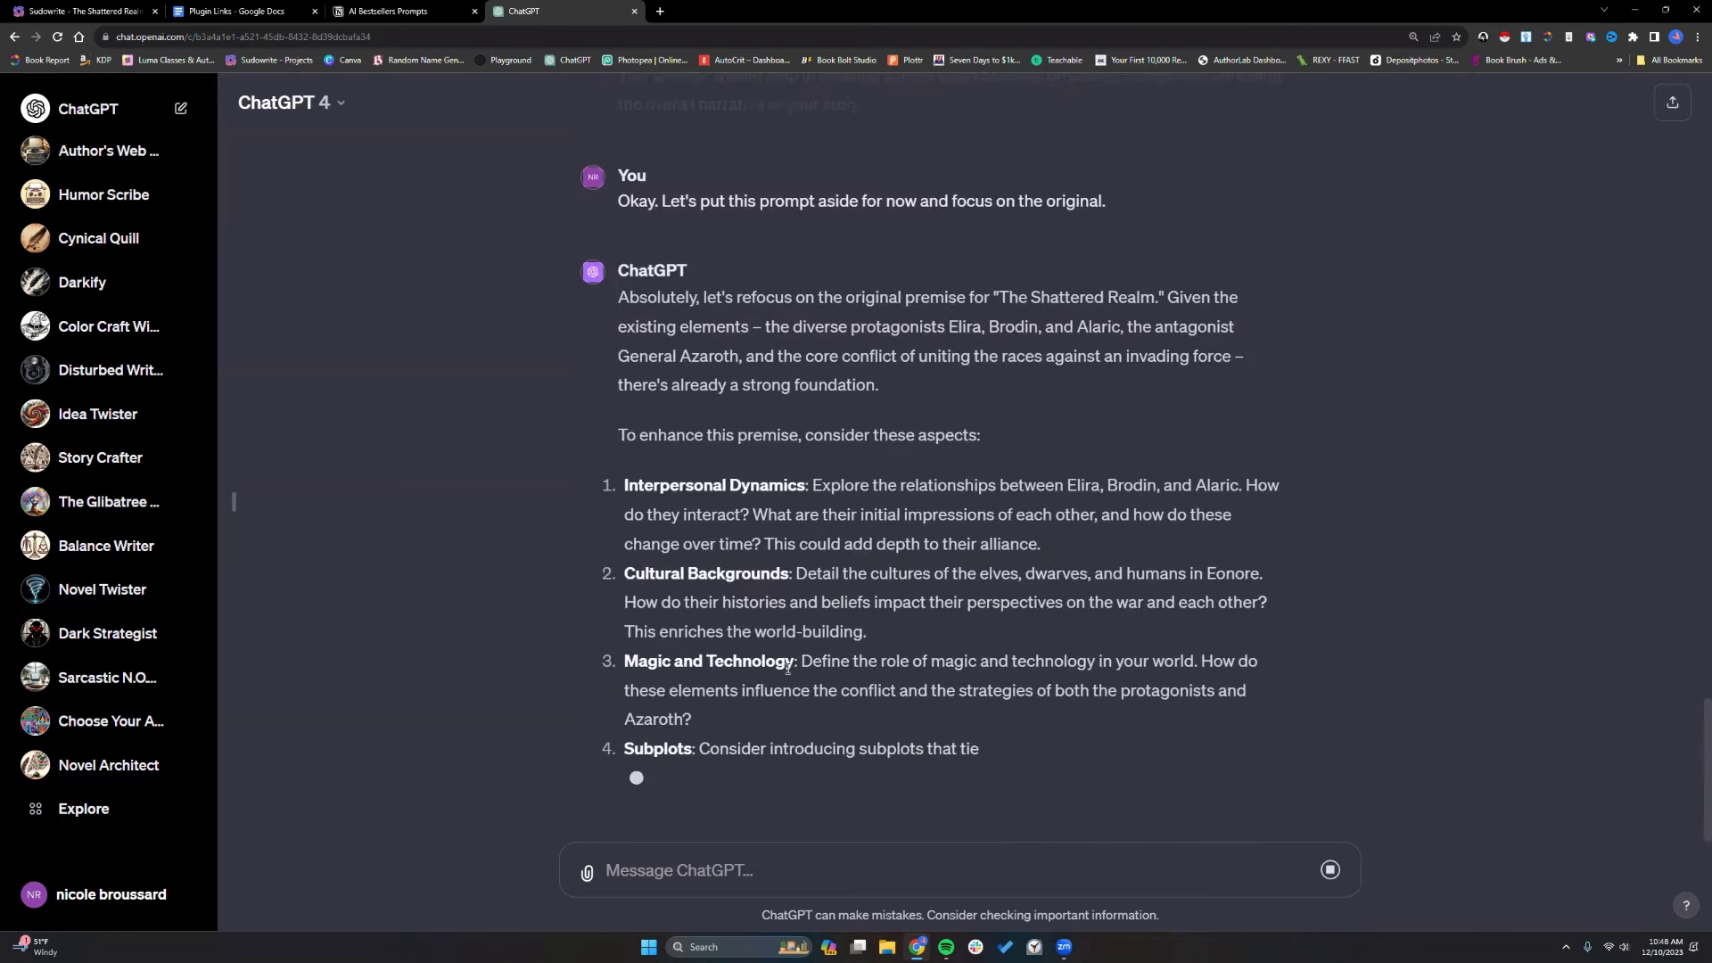
Reread the first list of refinements, from Character Depth to Title Reflection, to choose what the original prompt should include.
scroll(788, 668, "up", 10)
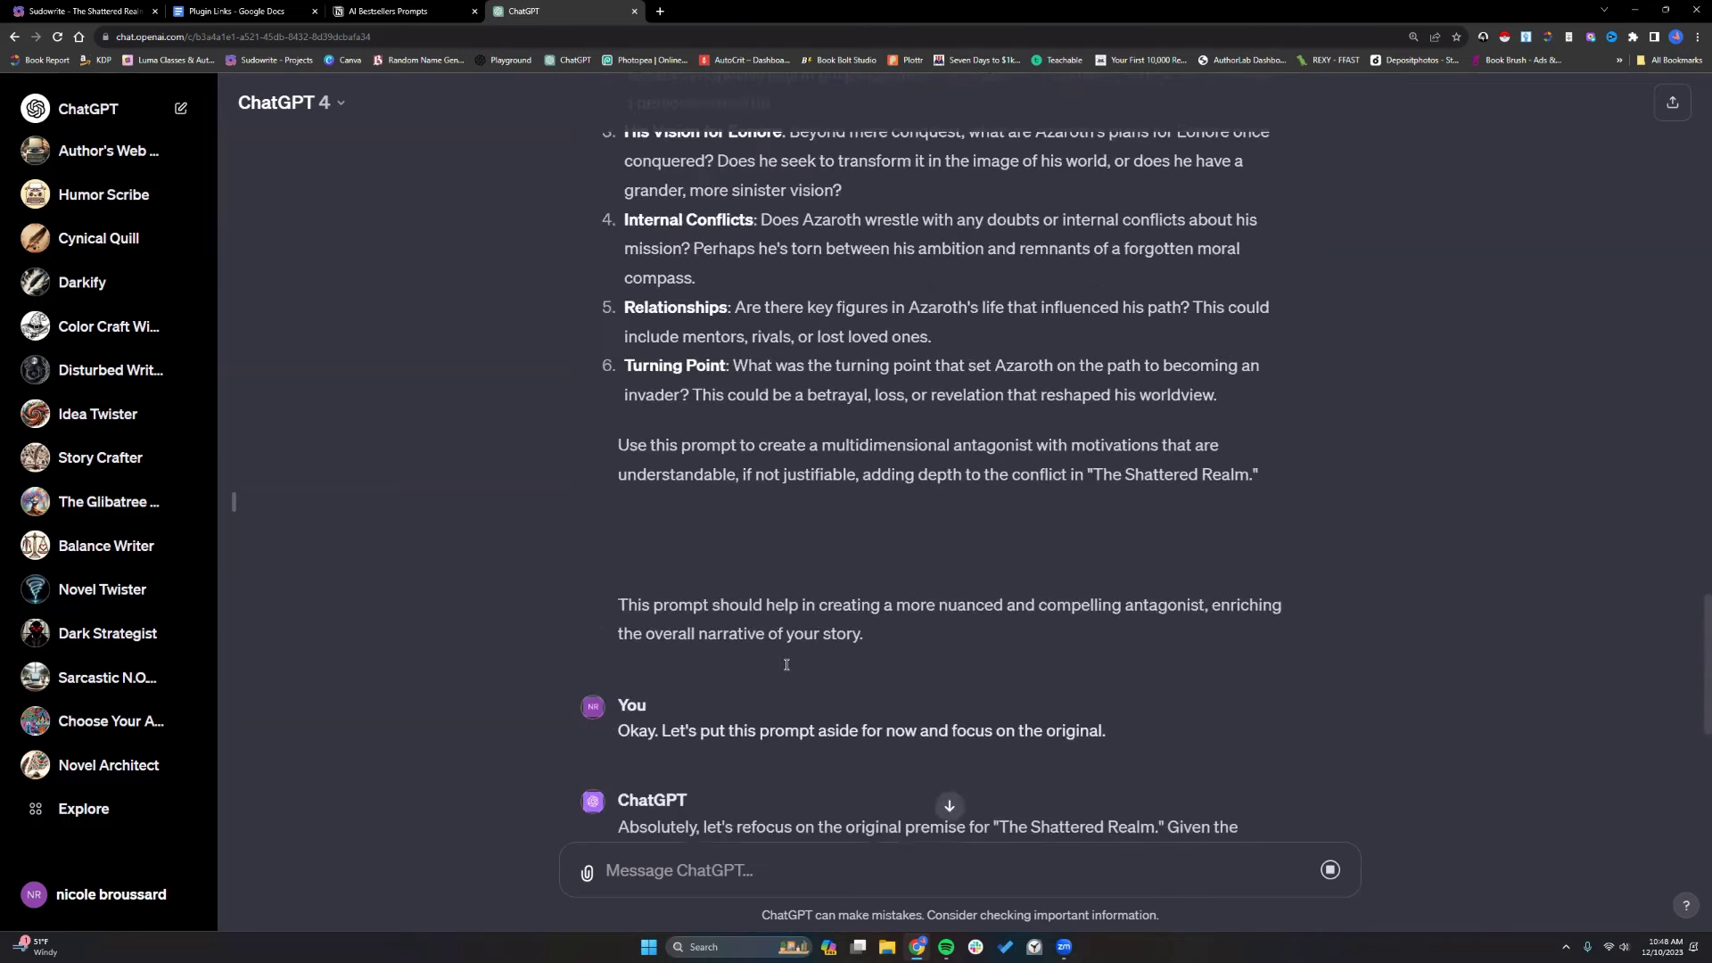
scroll(784, 661, "up", 10)
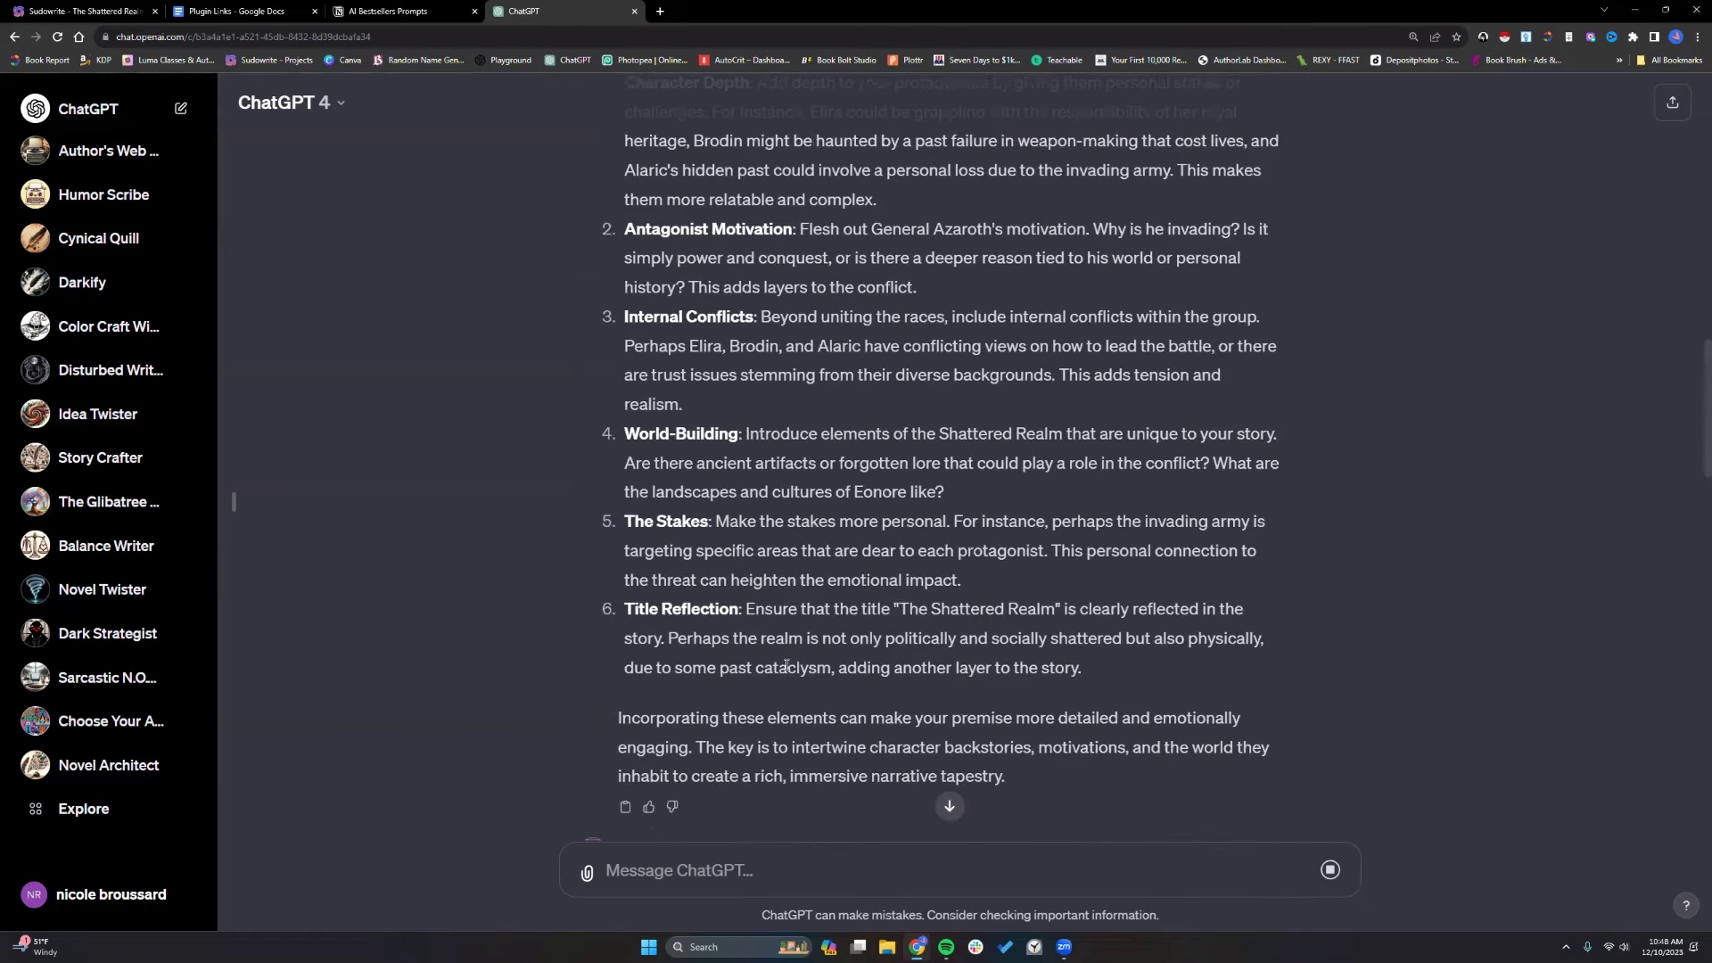
scroll(787, 664, "up", 3)
scroll(791, 626, "down", 1)
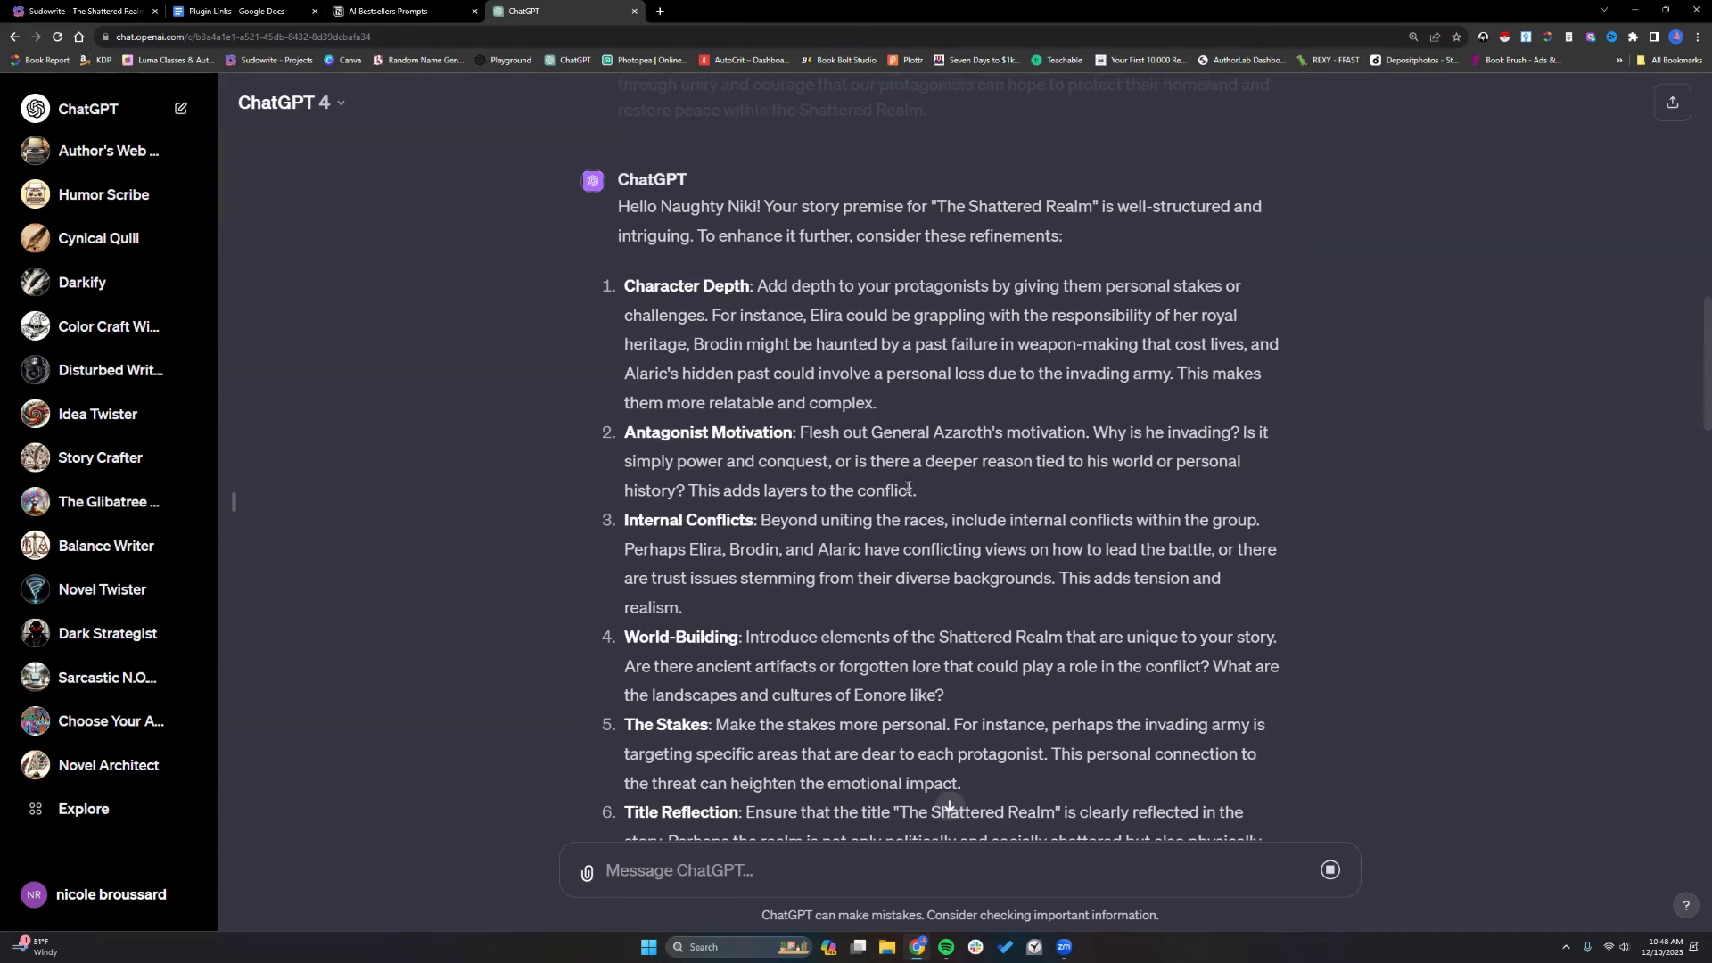
scroll(892, 446, "down", 2)
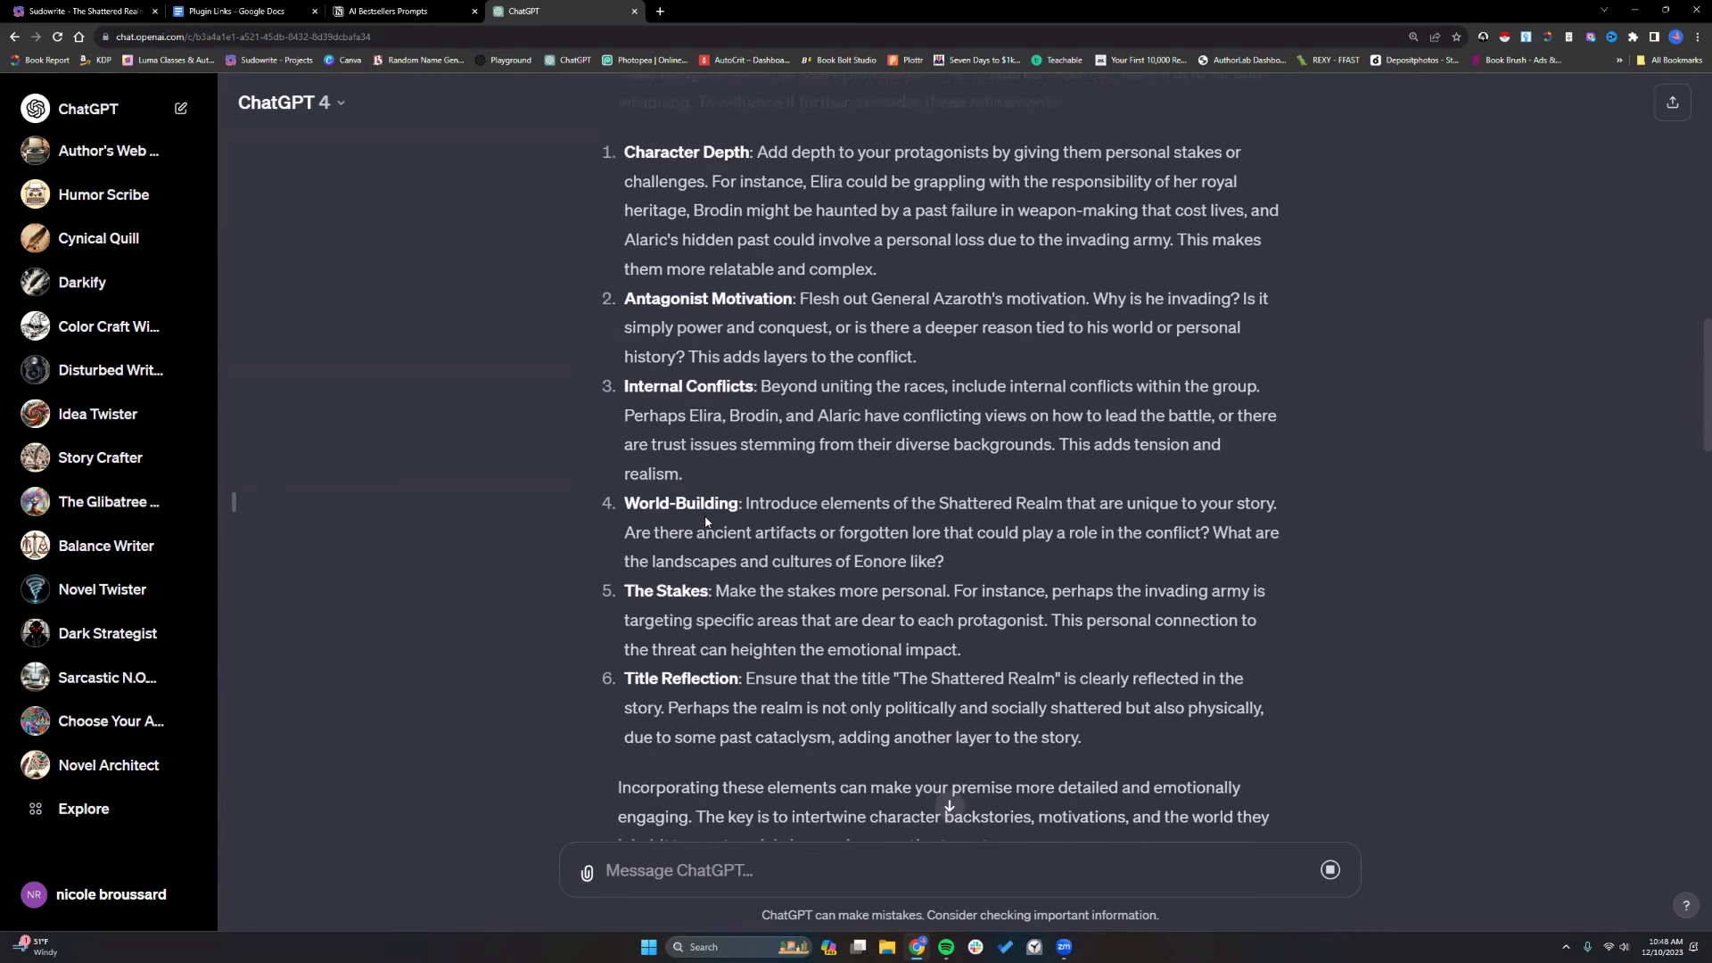
scroll(706, 522, "down", 1)
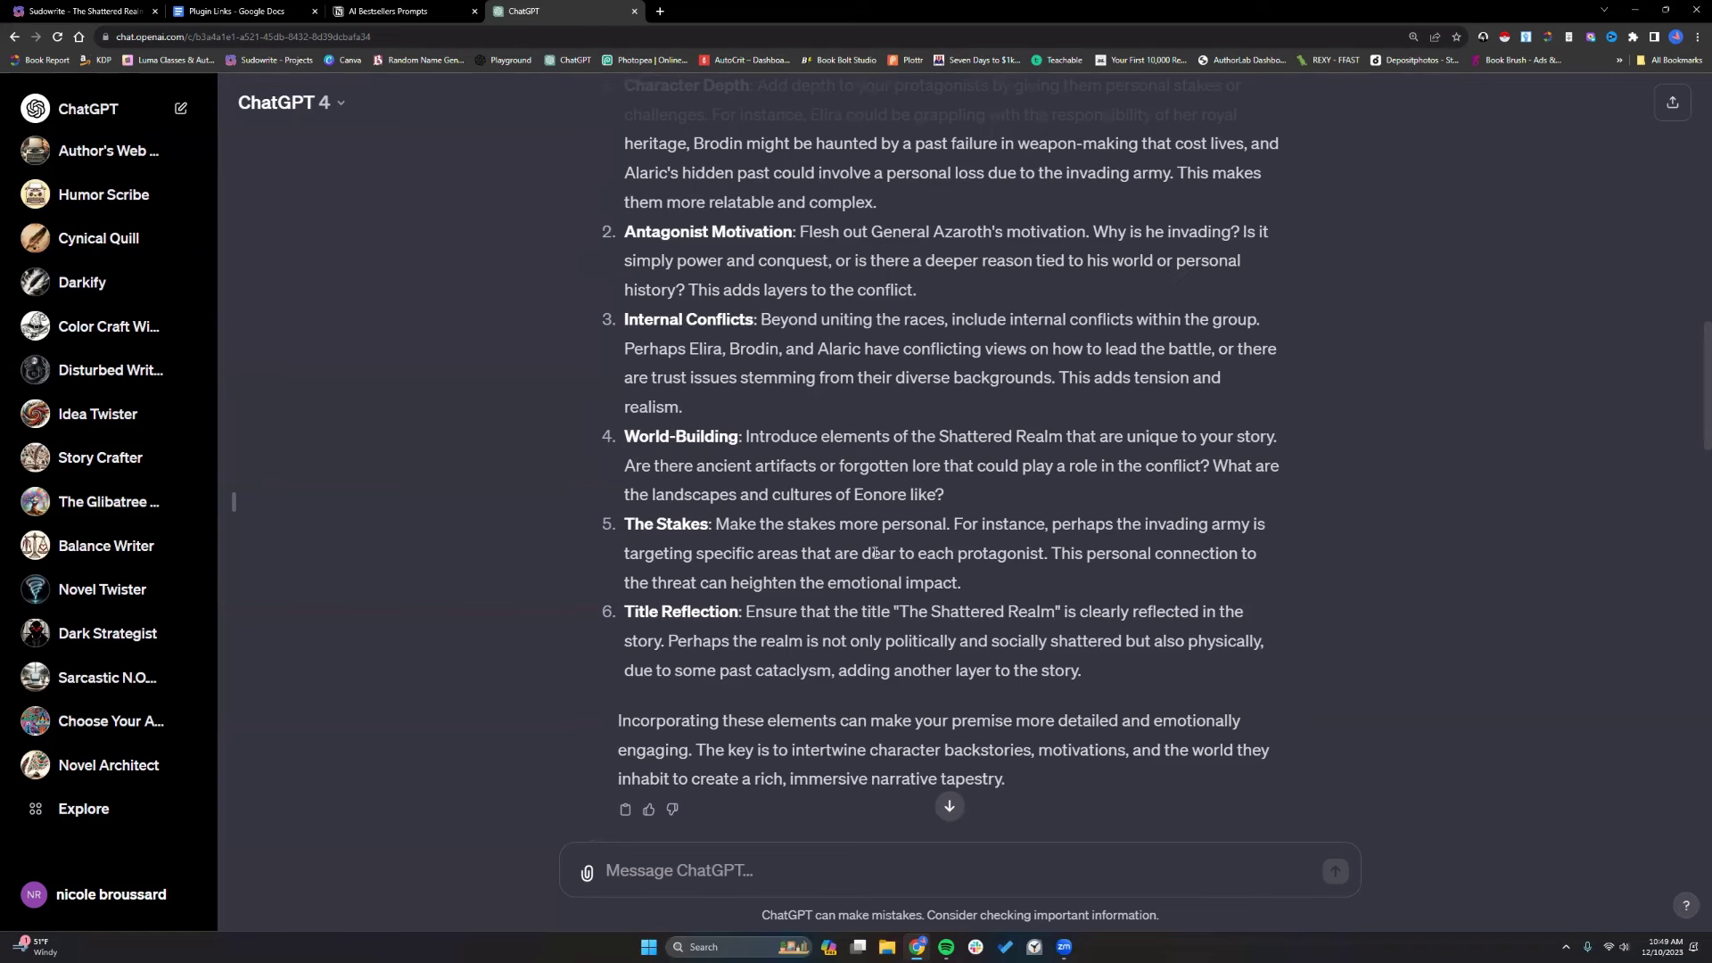
scroll(876, 553, "up", 1)
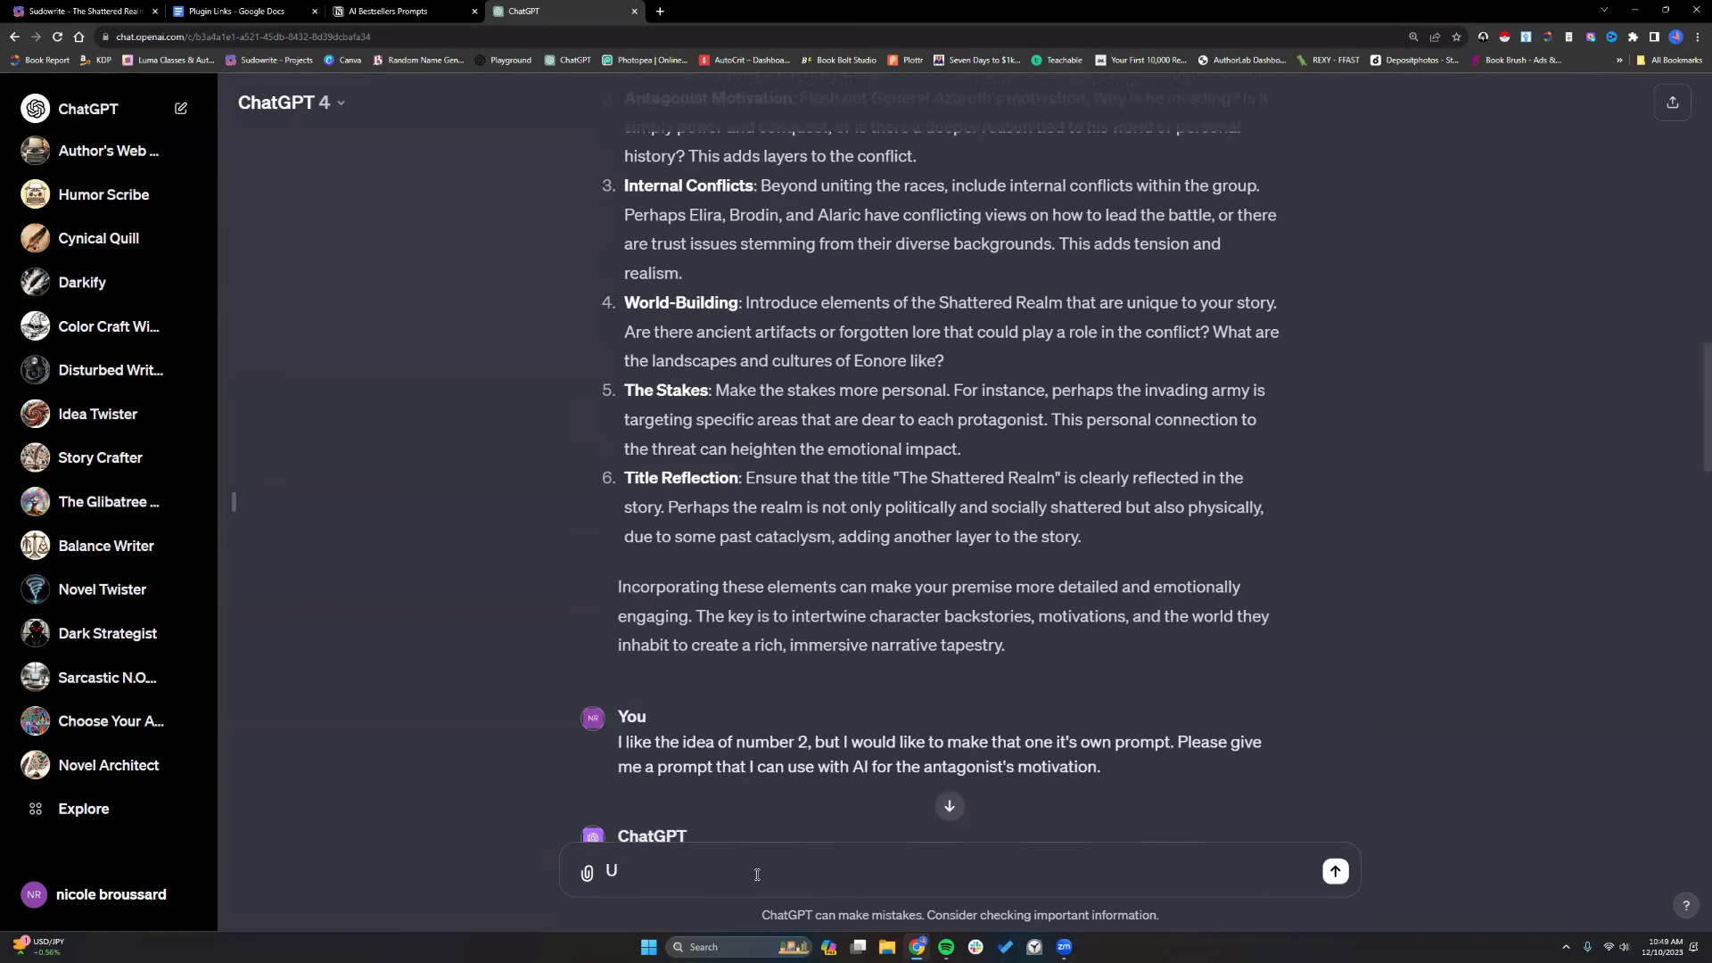
Start a new ChatGPT message with "Modify my original prompt:".
type("Usi")
key("BackSpace")
key("BackSpace")
key("BackSpace")
type("Modify my original prompt:")
Copy the original story premise prompt with its four key details, Protagonist(s) through The stakes, from the first message into the new one.
scroll(1692, 421, "up", 8)
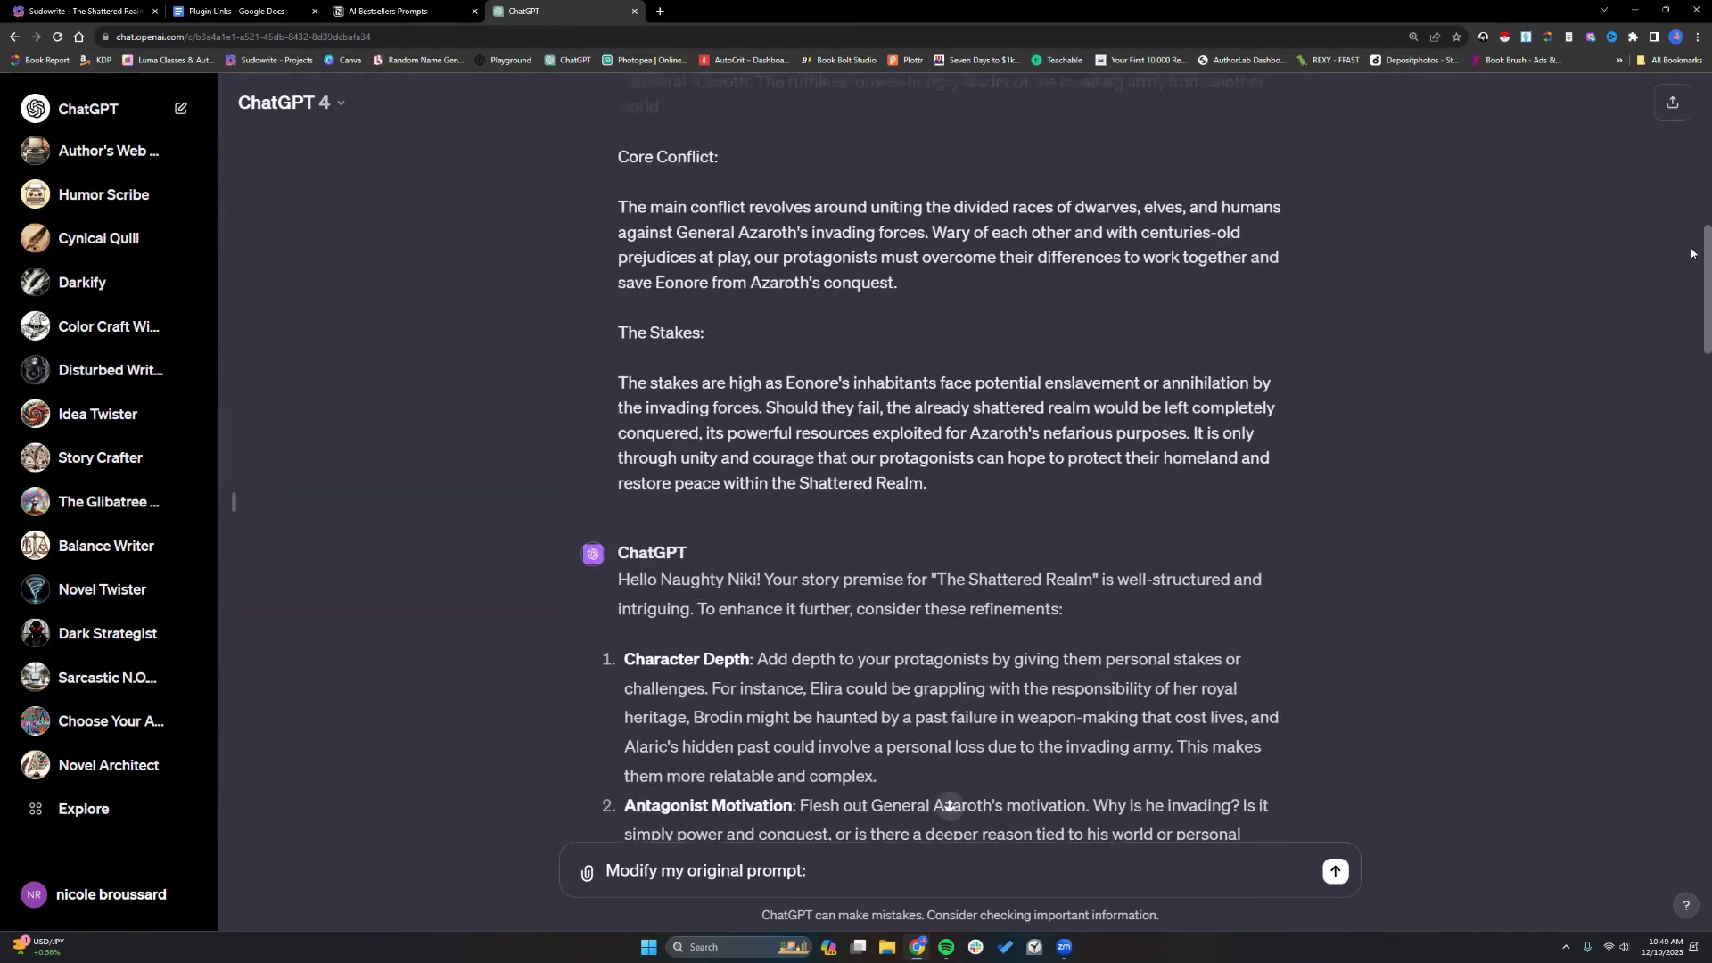
scroll(1691, 253, "up", 9)
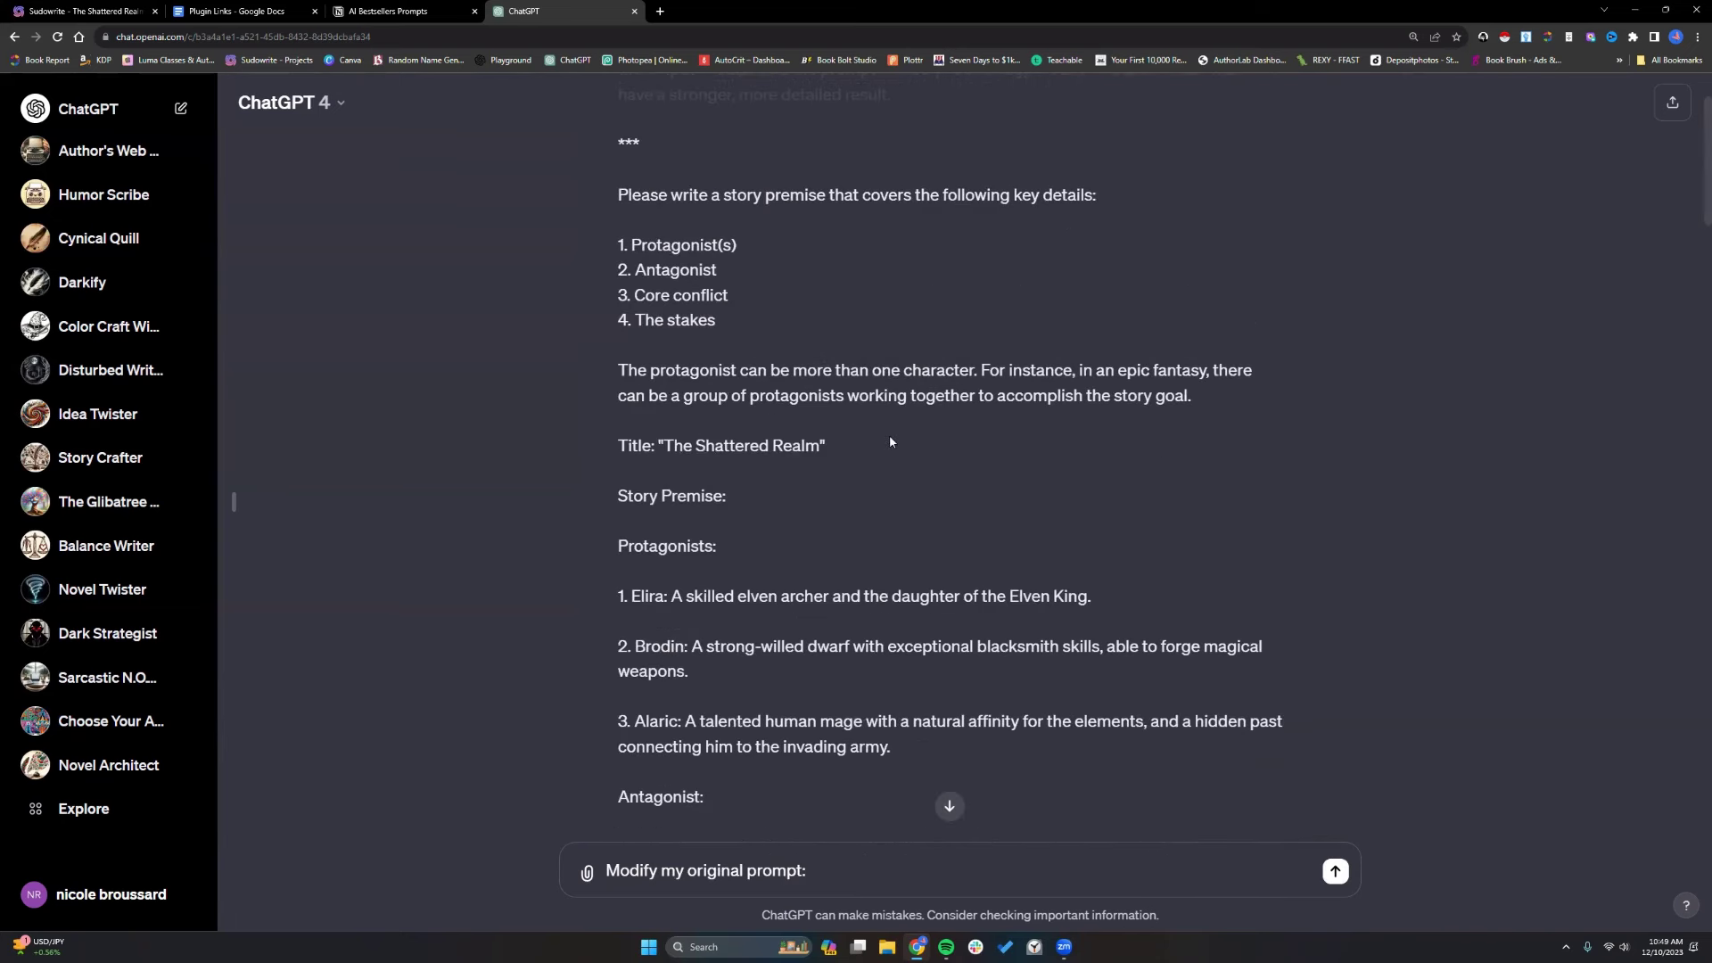
scroll(616, 328, "up", 2)
left_click_drag(715, 446, 716, 455)
right_click(716, 454)
left_click(749, 446)
left_click(874, 870)
type("Please write a story premise that covers the following key details:  1. Protagonist(s) 2. Antagonist 3. Core conflict 4. The stakes")
Below the pasted prompt, add a "***" separator and "Rewrite the prompt as needed to include the following:".
type("***  Rewrite the prompt as")
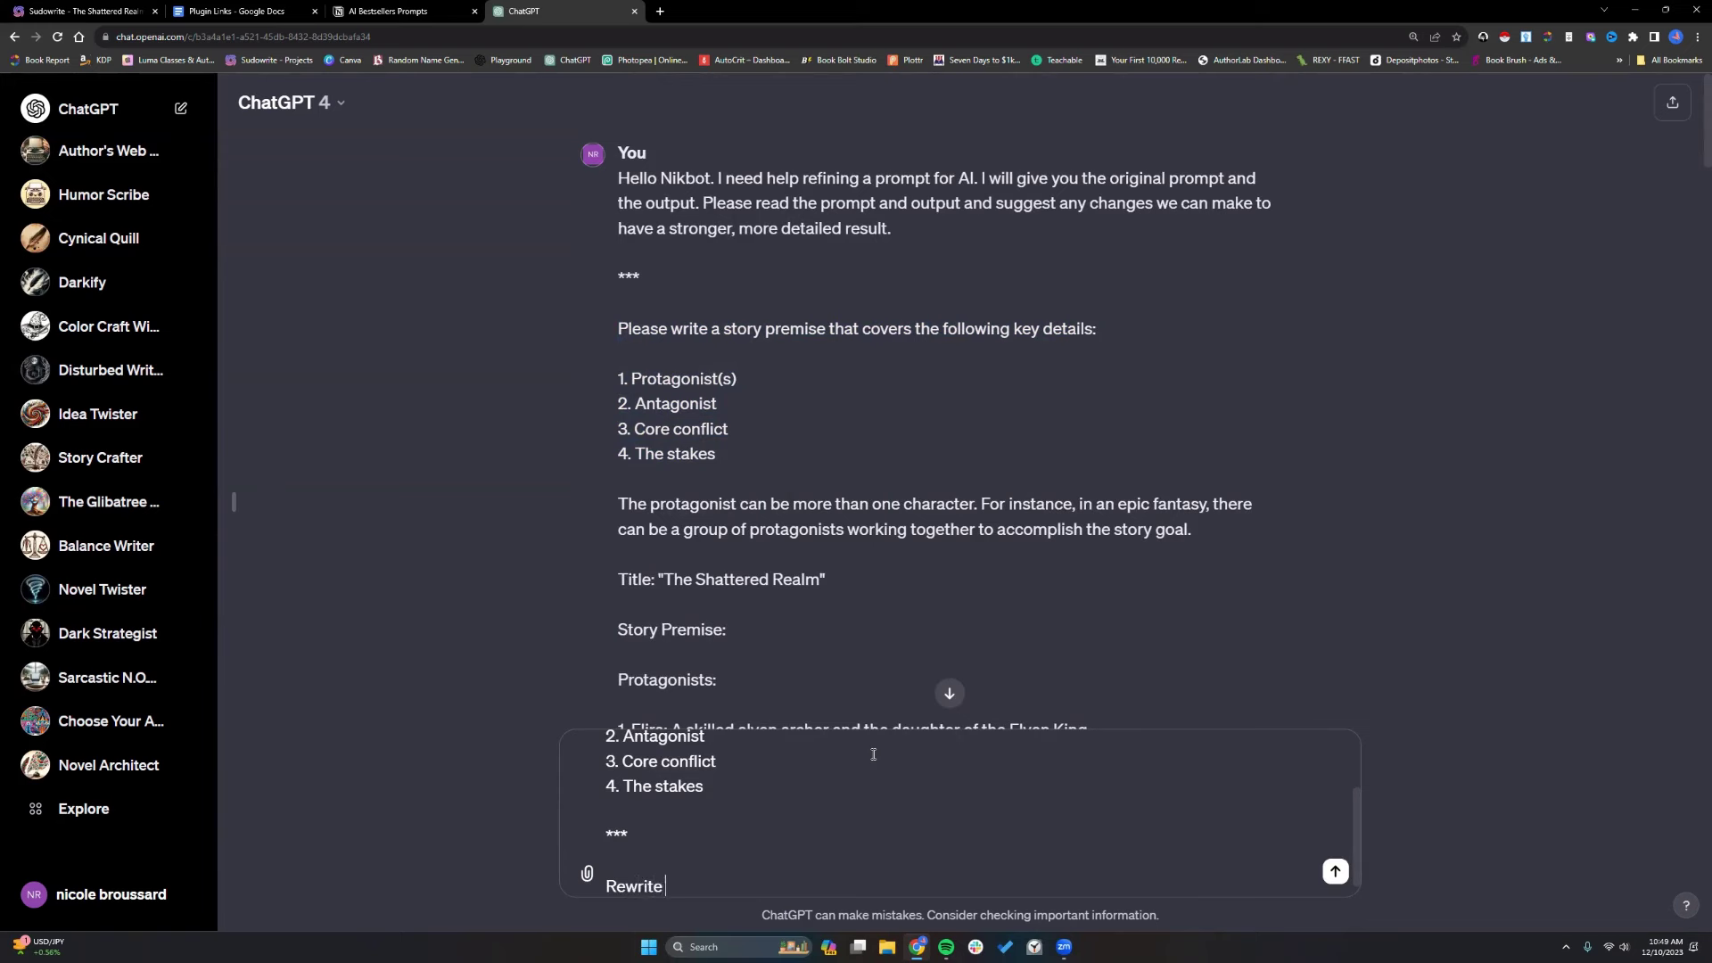
type("de")
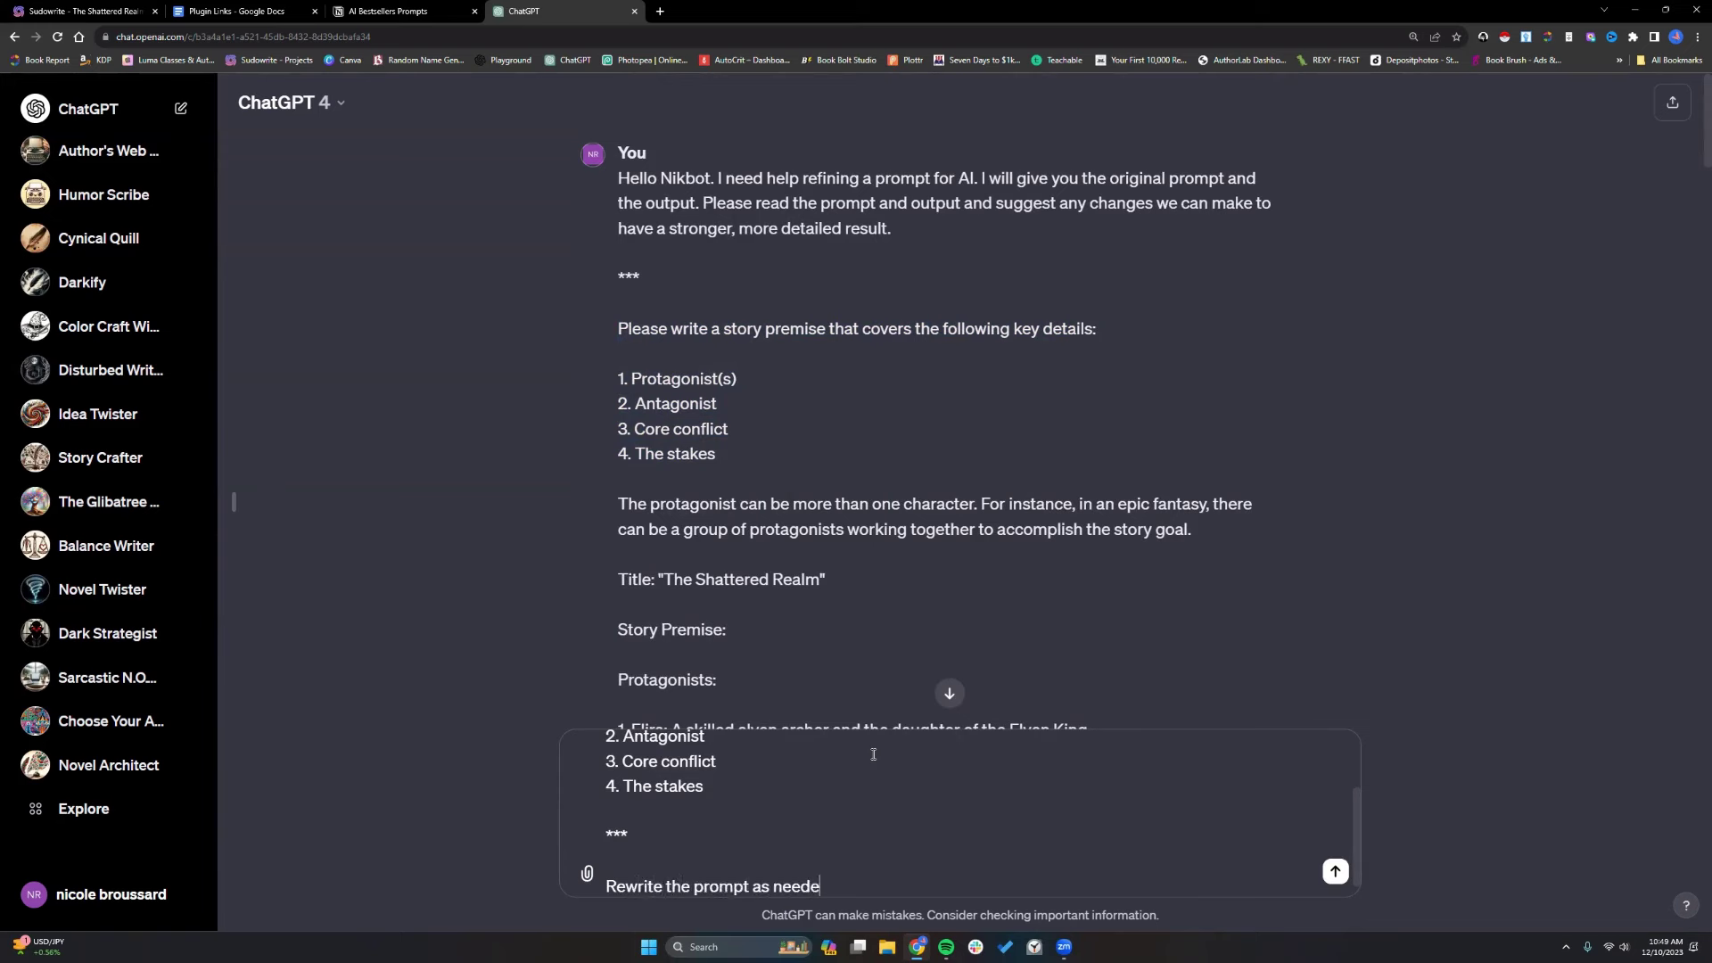
type("d to include the following:")
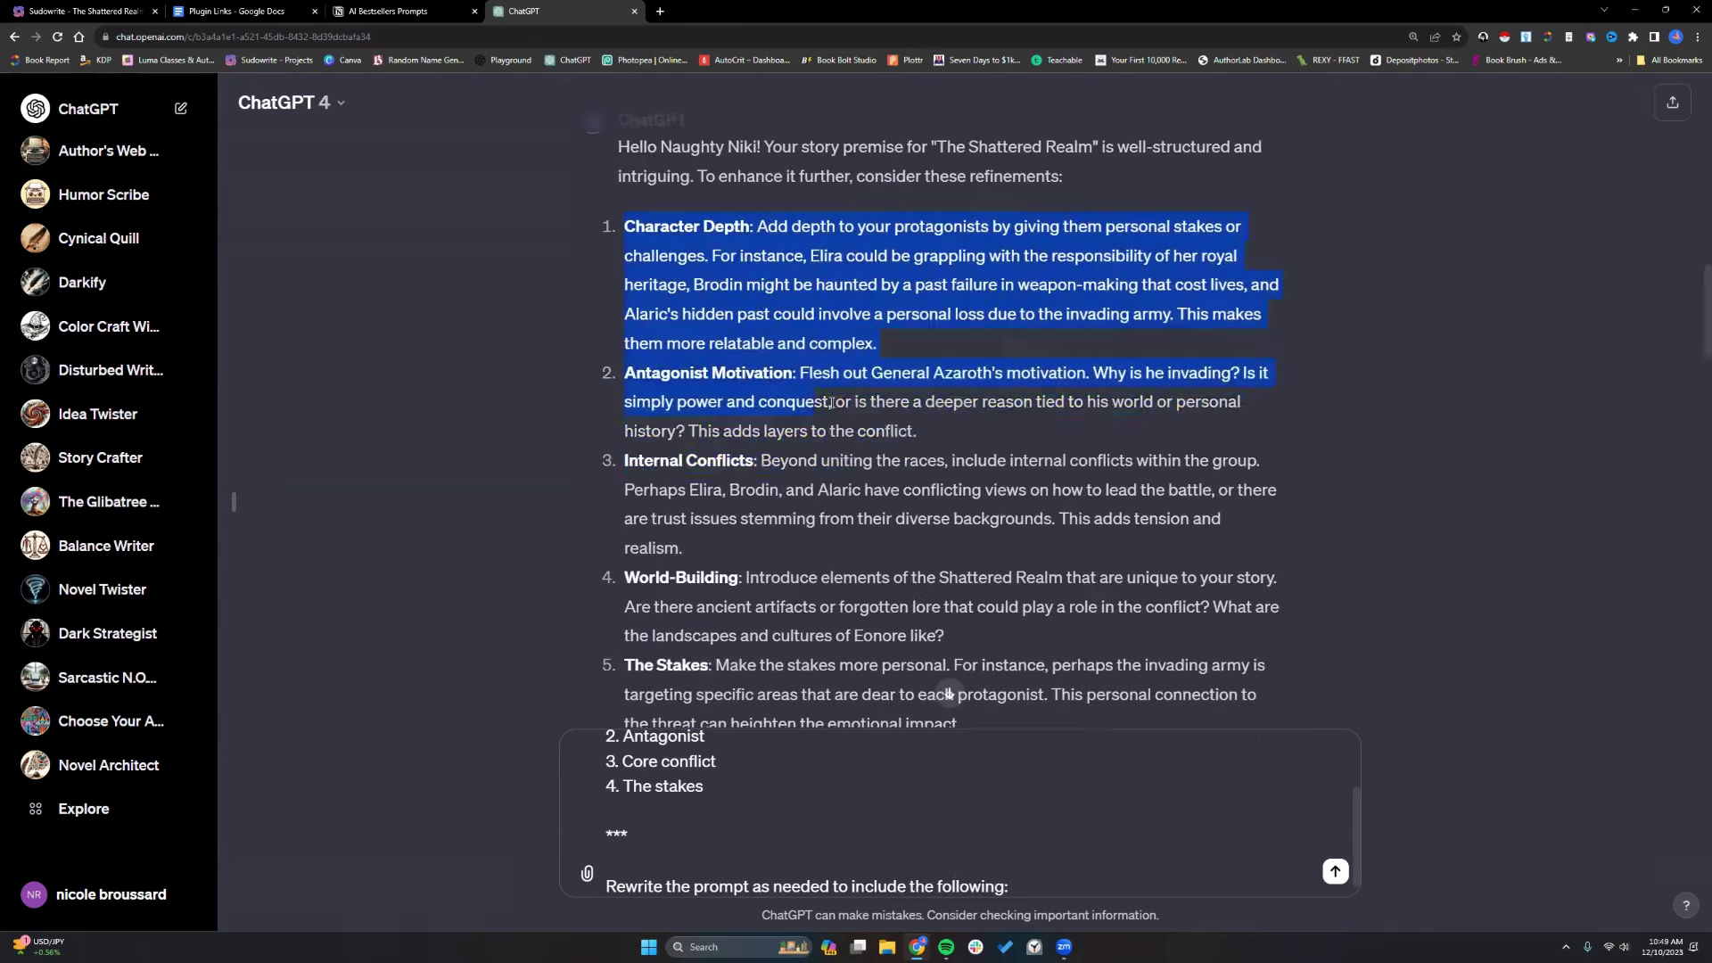
Copy the Character Depth, Antagonist Motivation, Internal Conflicts and The Stakes refinements into the message and send it.
left_click_drag(891, 428, 732, 499)
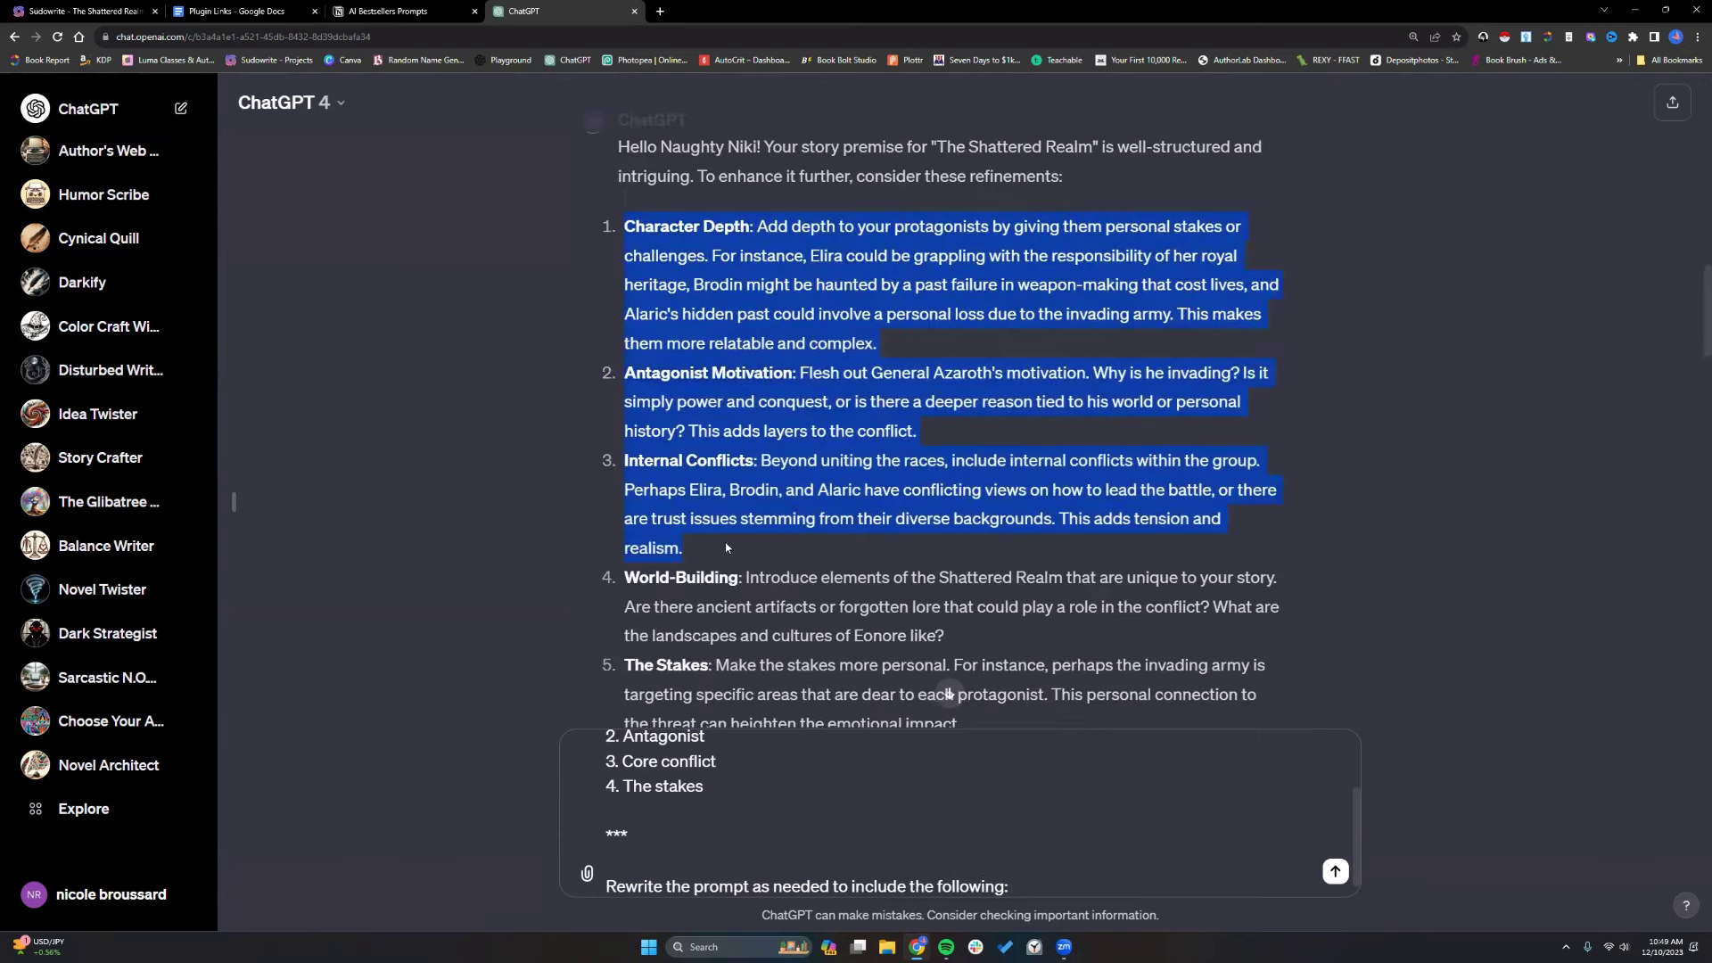
left_click(769, 517)
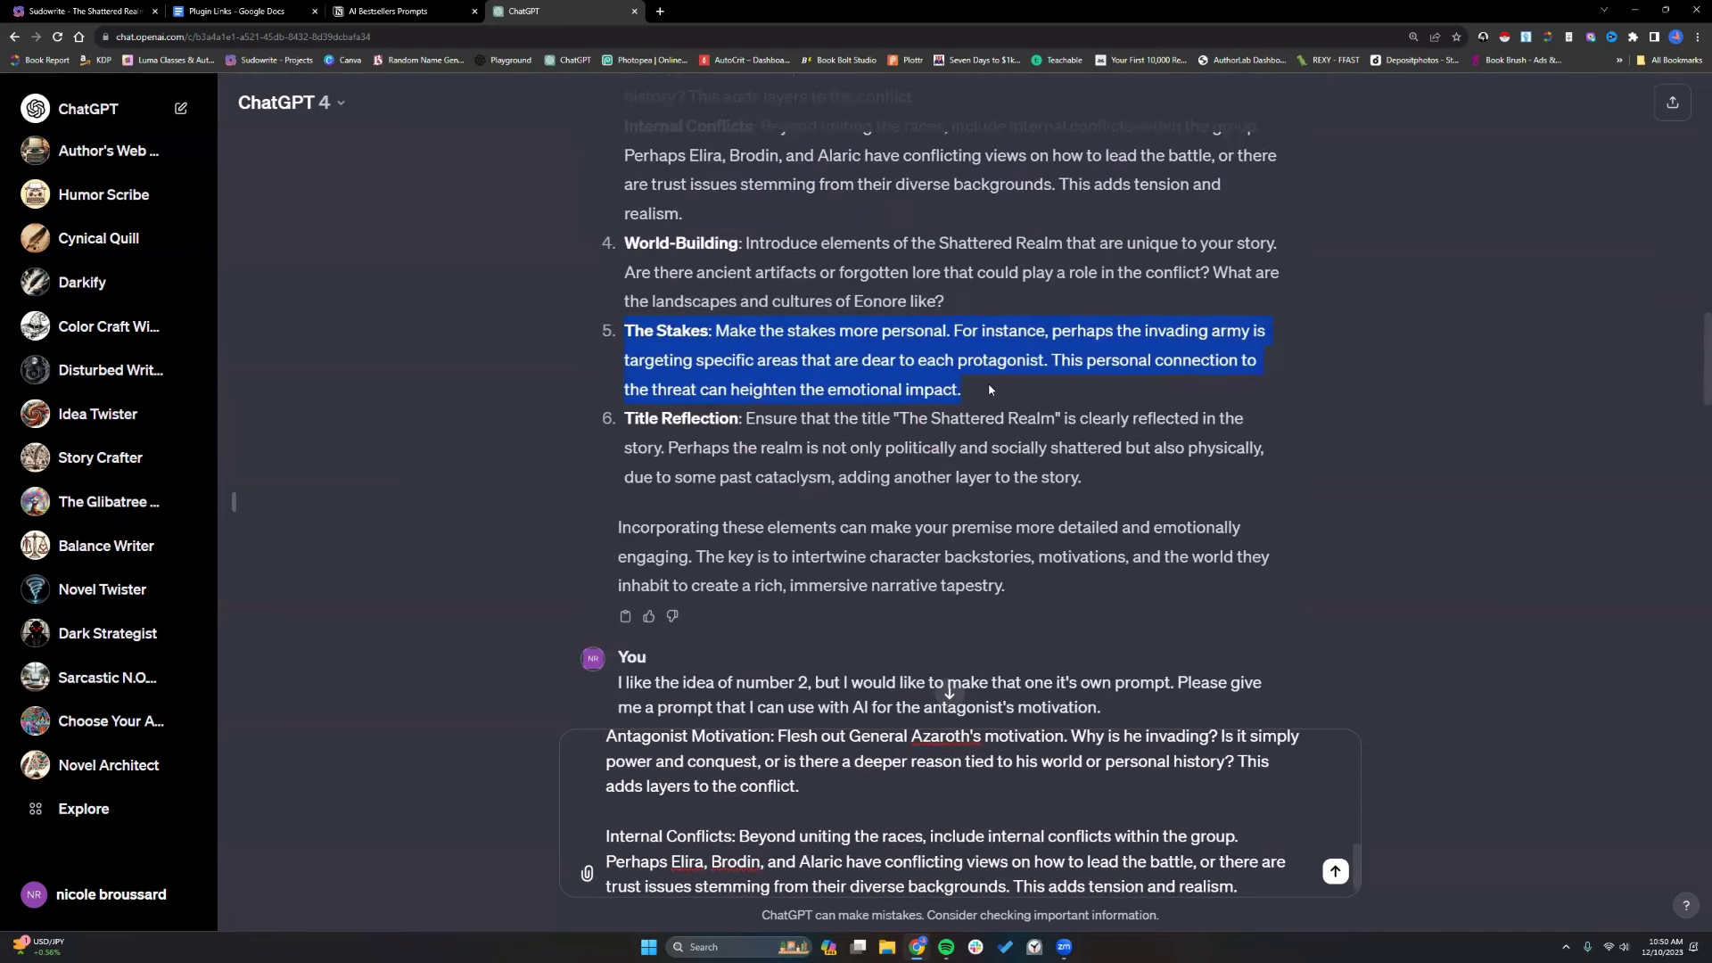
right_click(906, 378)
left_click(954, 390)
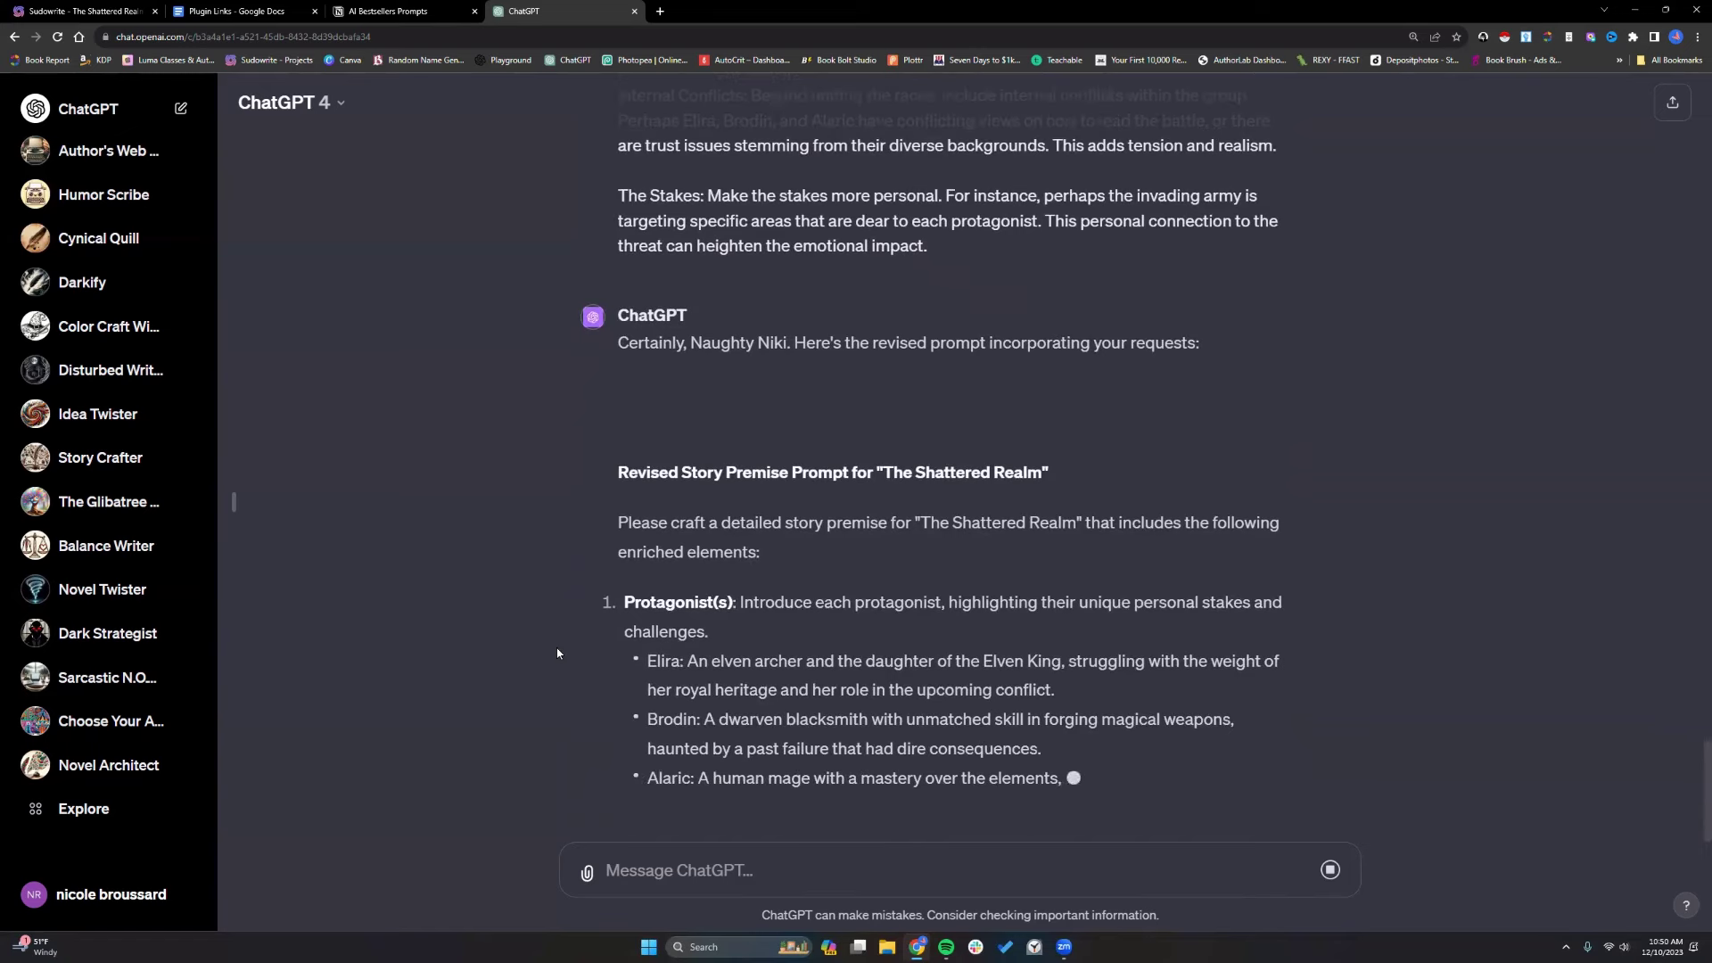
Read the revised story premise prompt for "The Shattered Realm", checking its protagonist, antagonist, core conflict and stakes instructions.
scroll(666, 348, "up", 1)
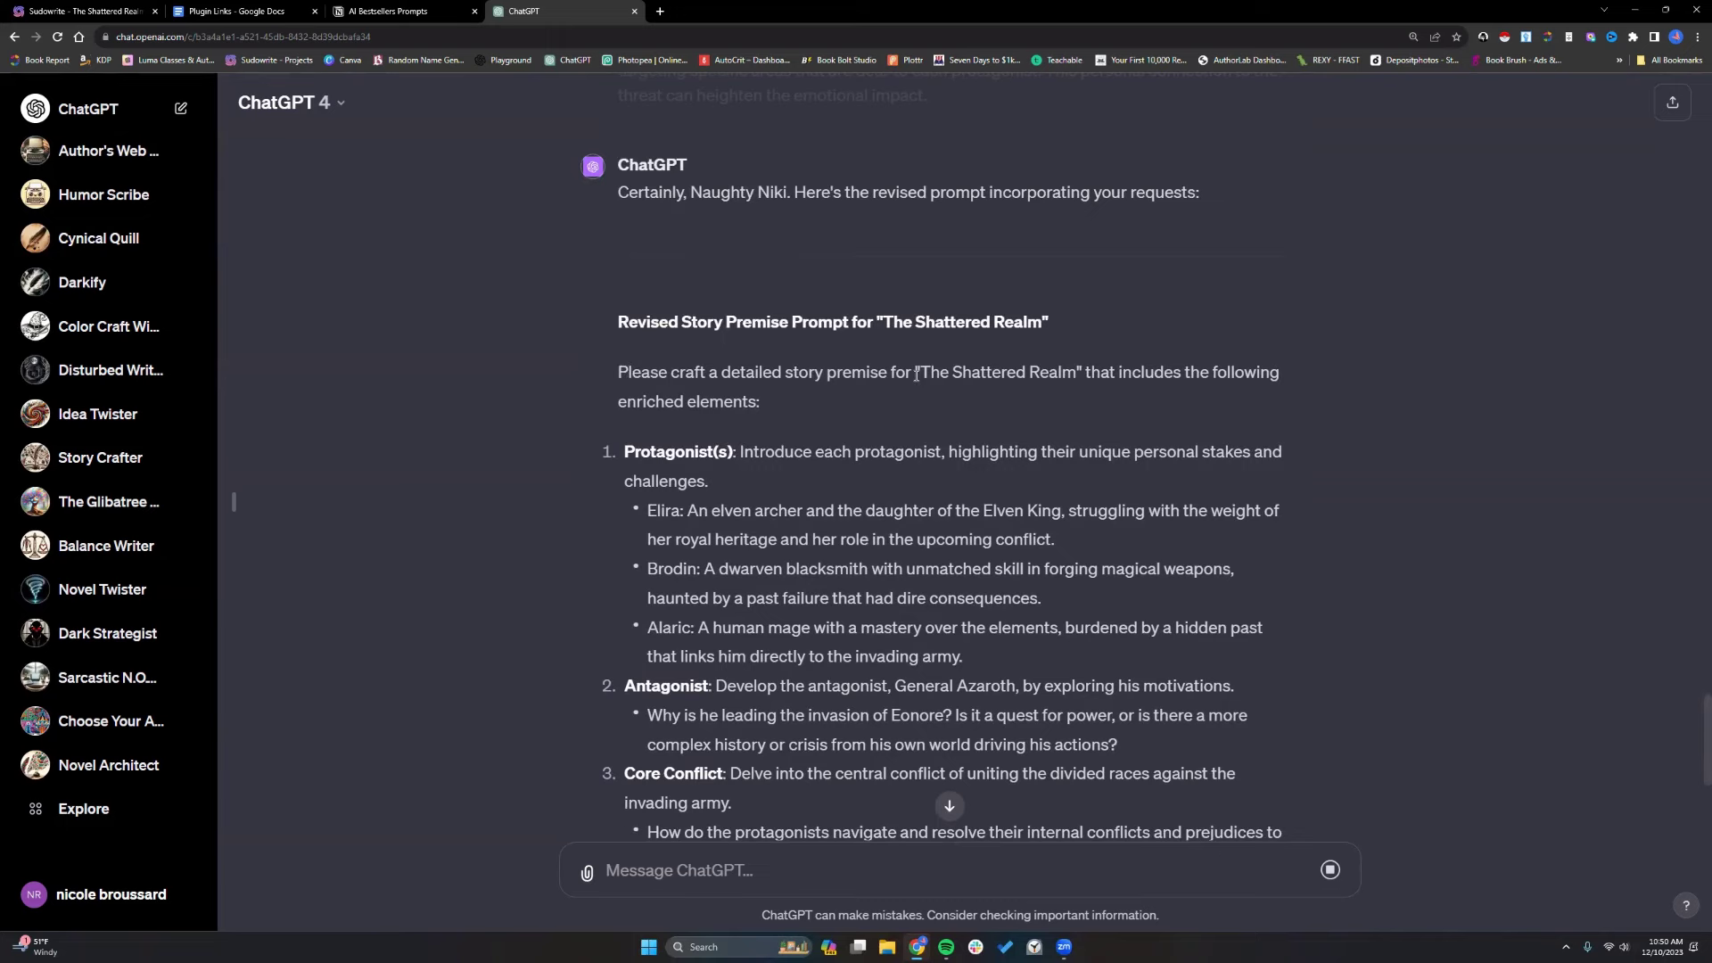
left_click(950, 806)
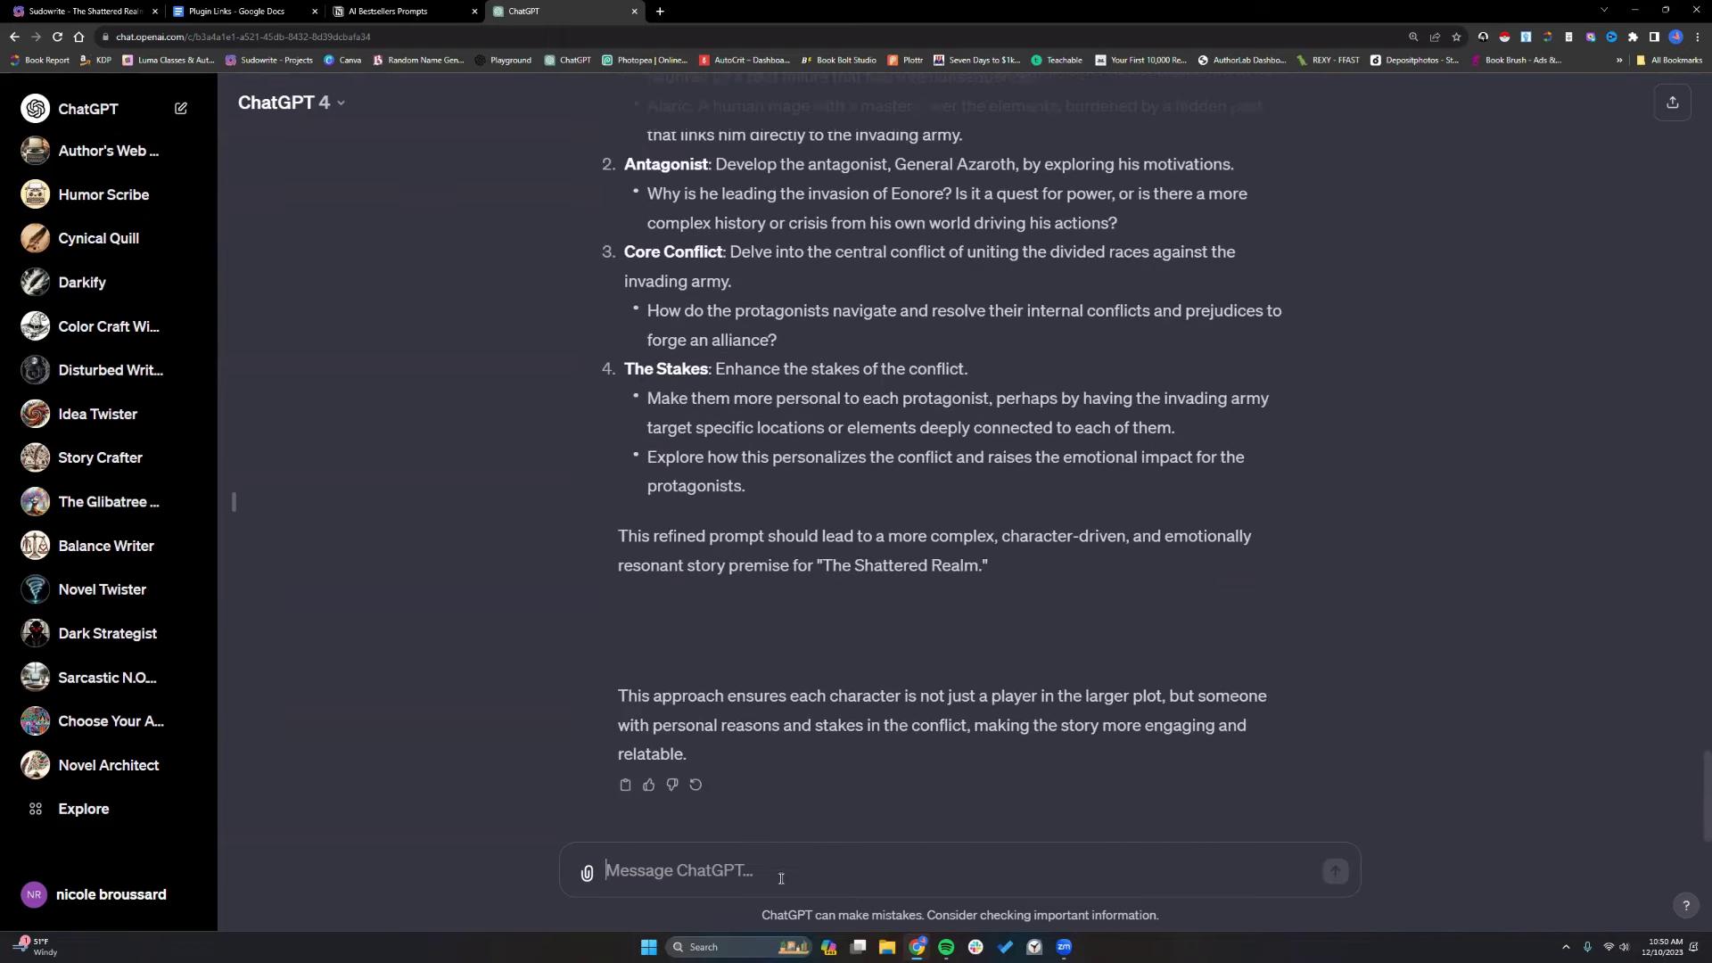
scroll(790, 615, "up", 4)
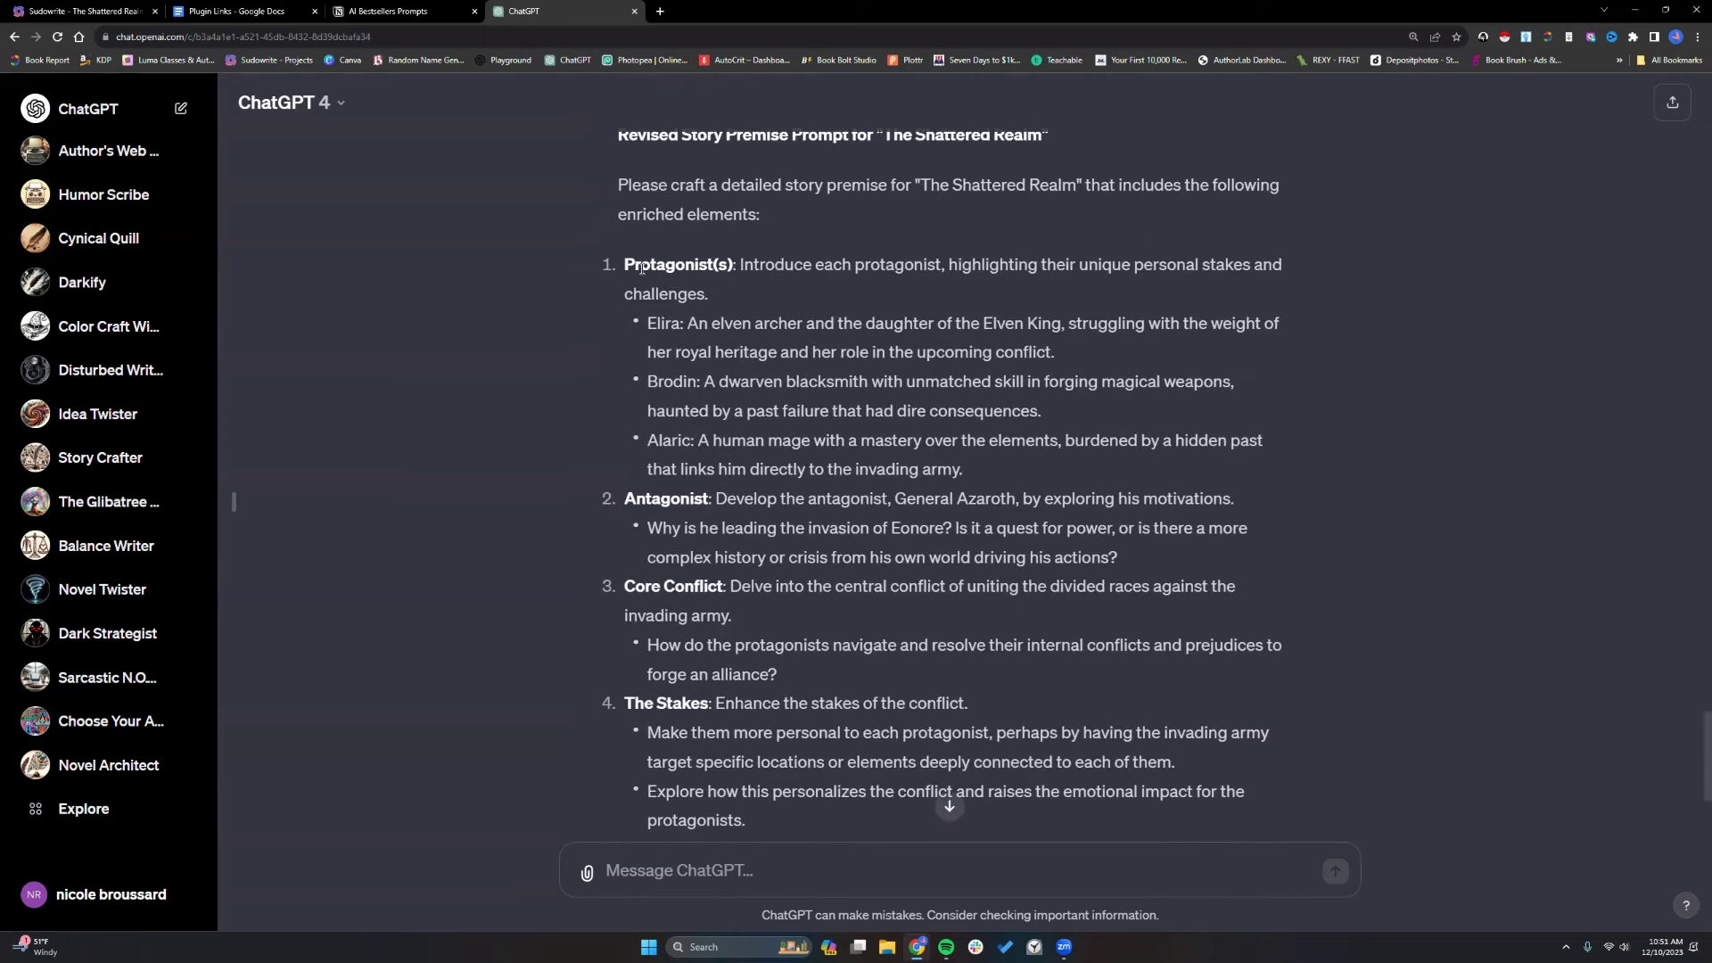
scroll(784, 625, "down", 4)
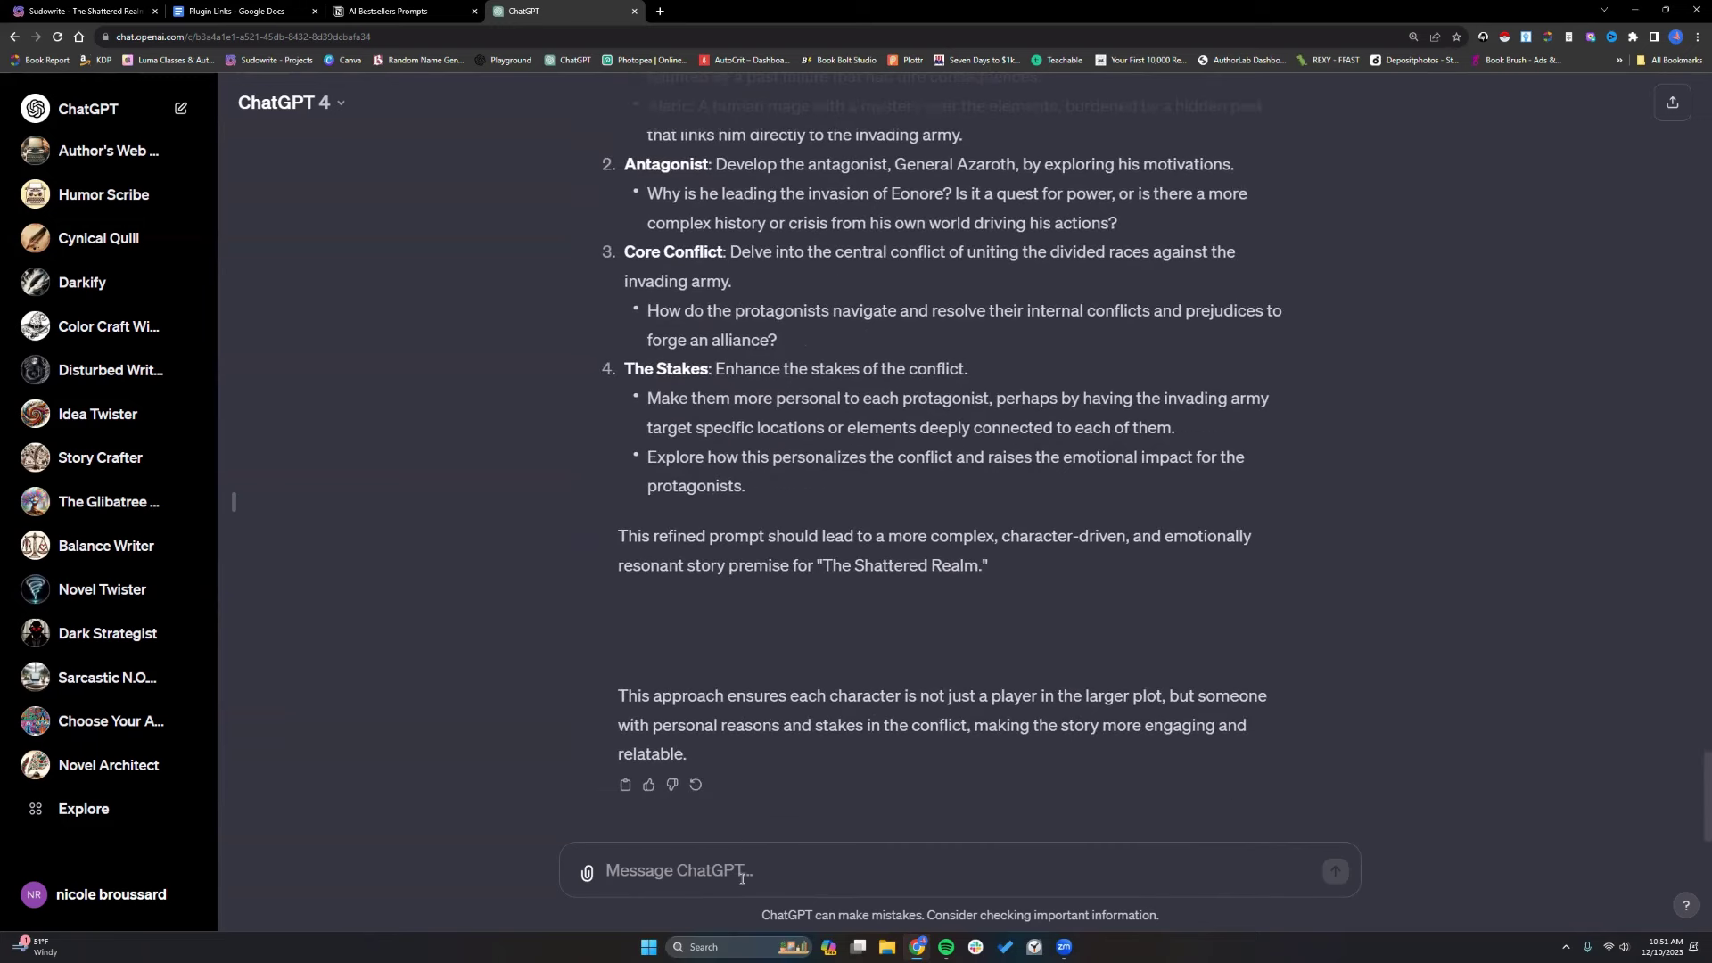
Ask ChatGPT for a generalized prompt that can be used for other stories to achieve results similar to the output above.
type("This i")
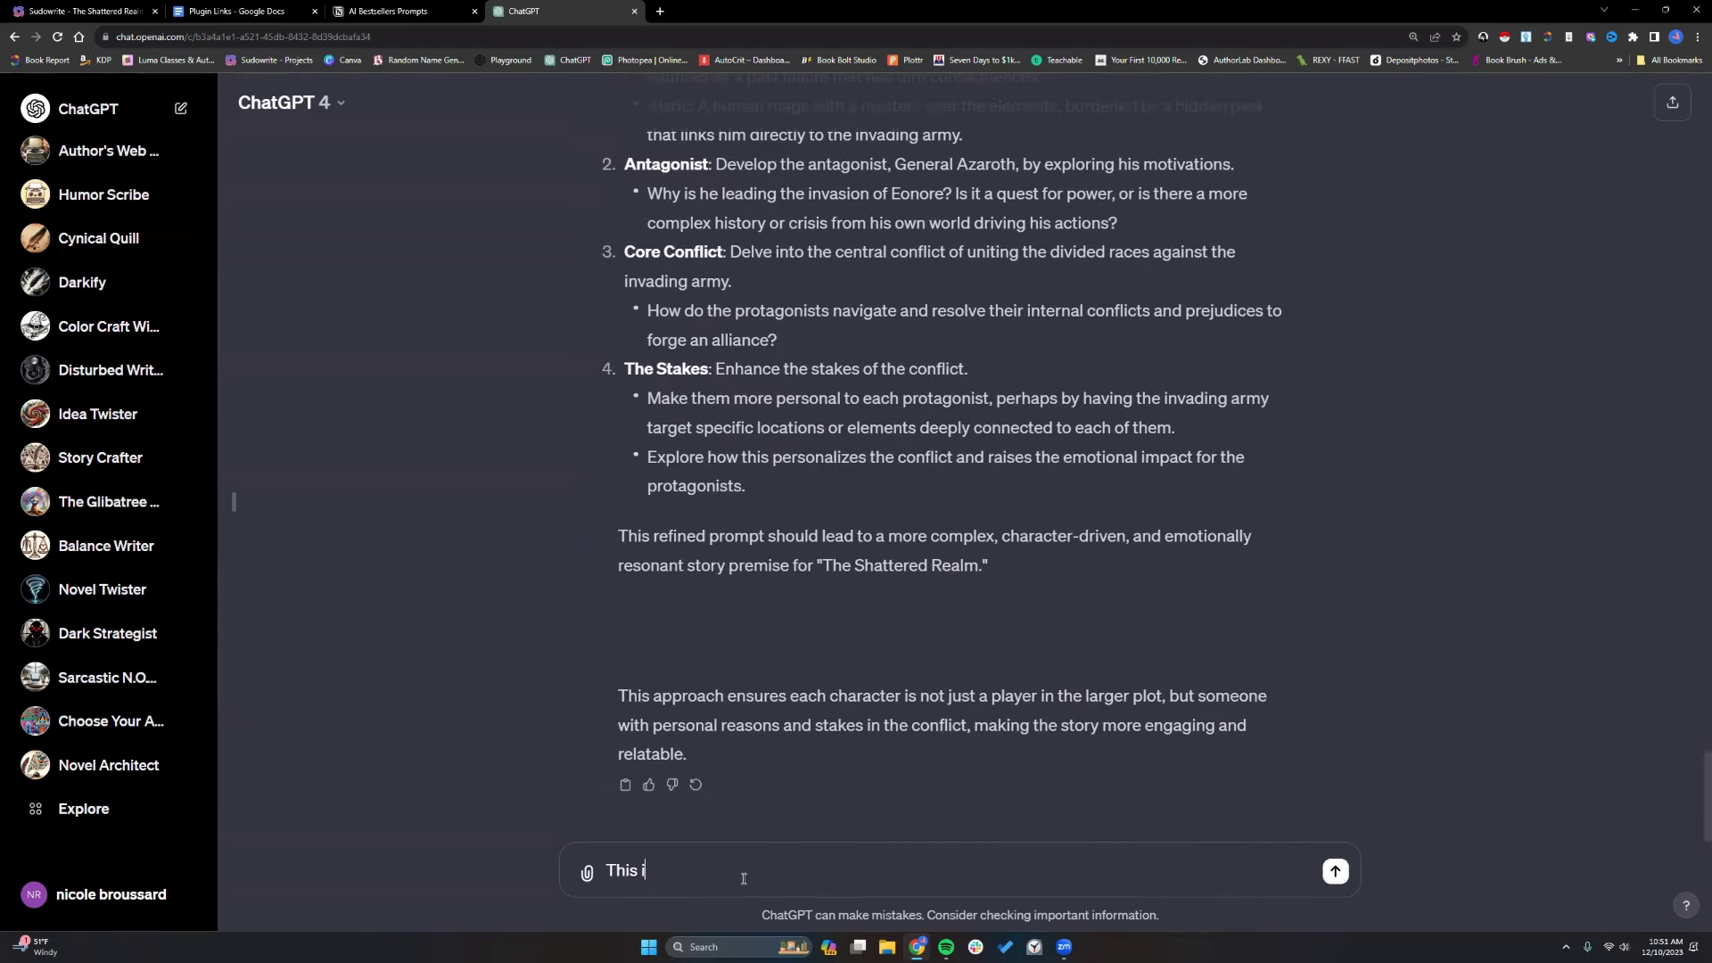
type("s great and exactly what I need for the outp")
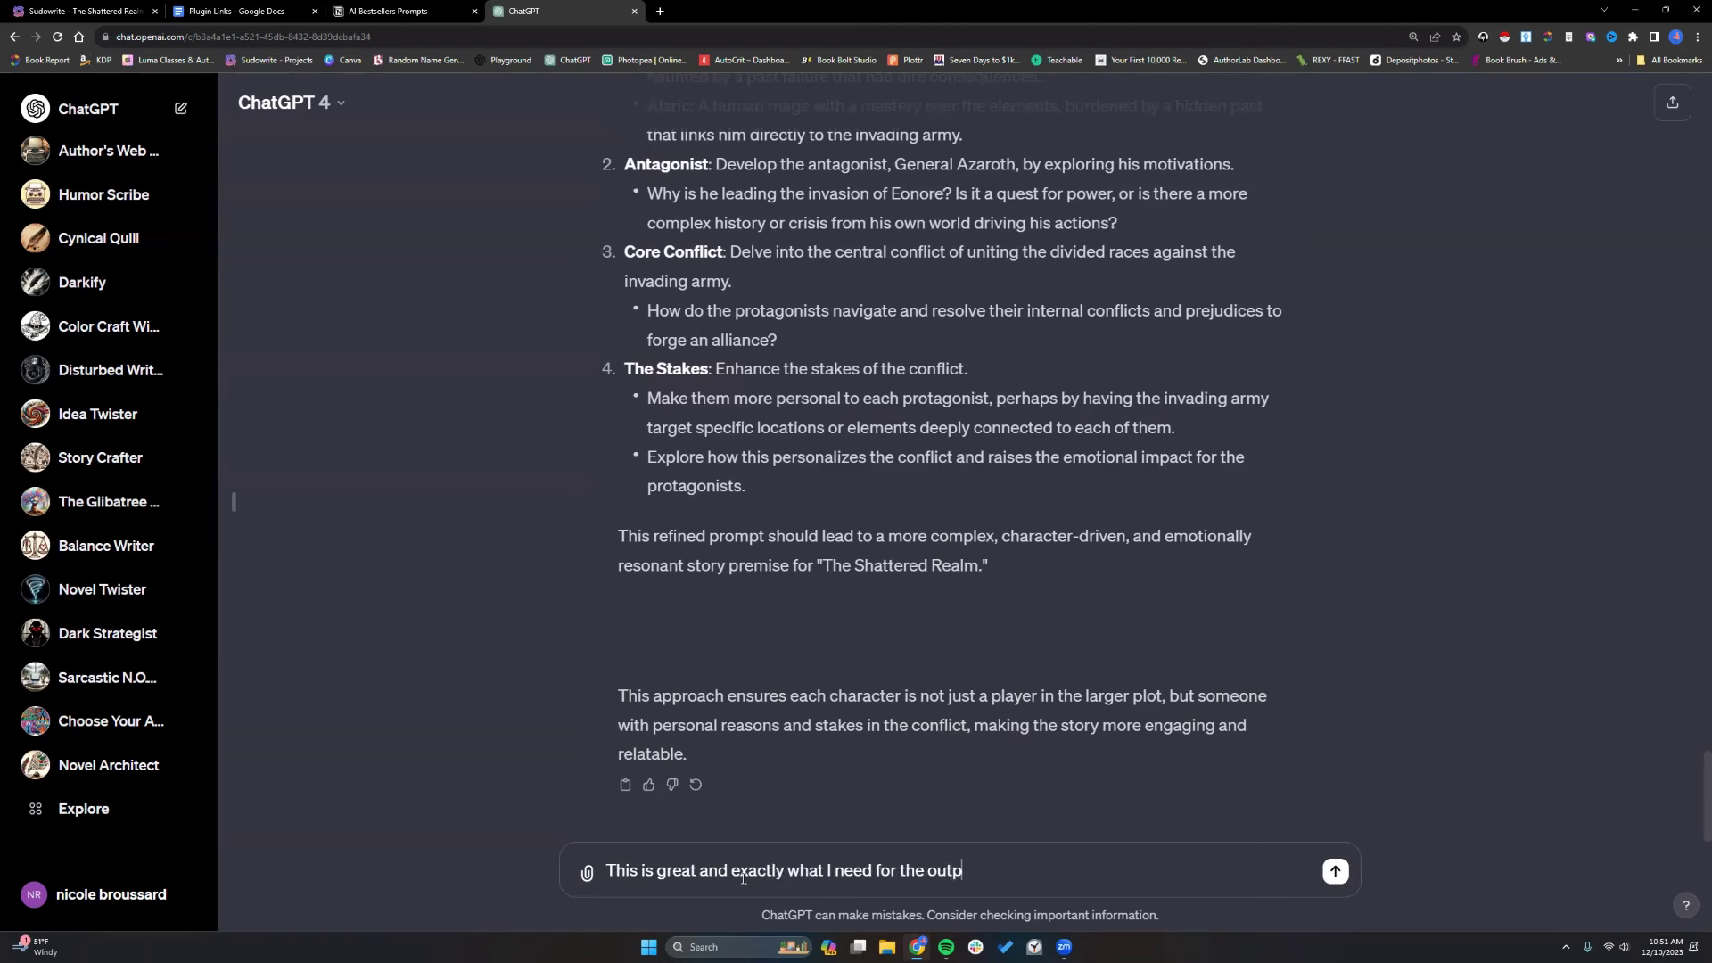
type("ut. However, I need a generali")
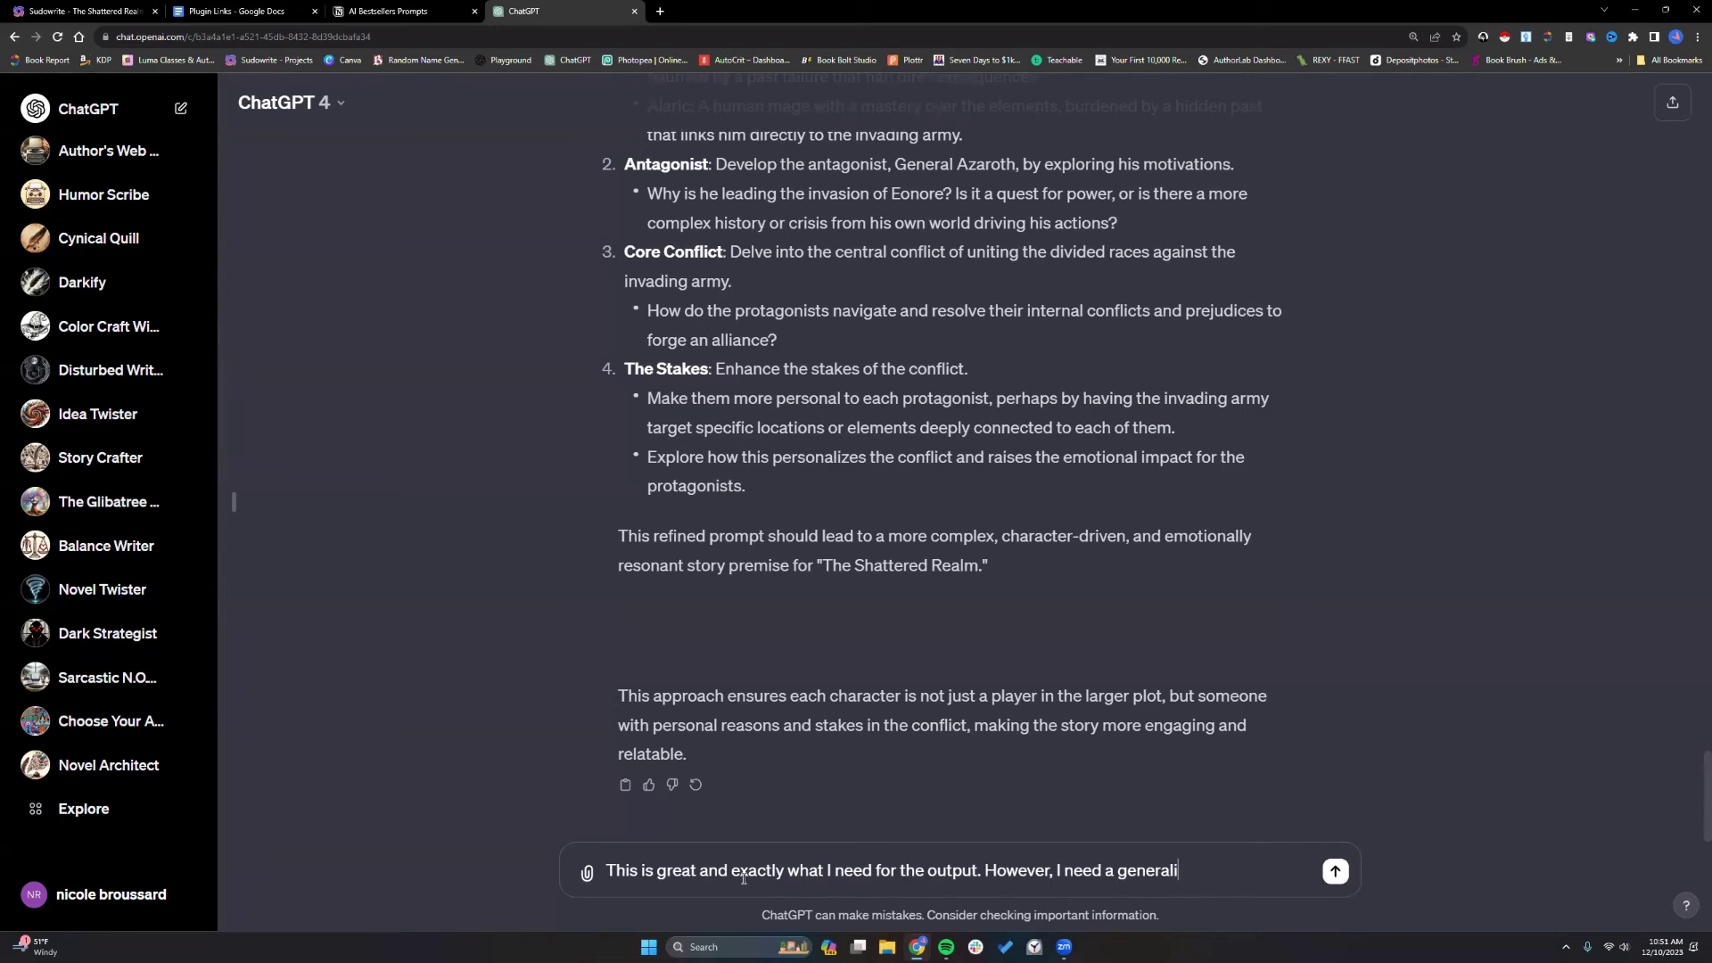
type("zed prompt that I can use for ot")
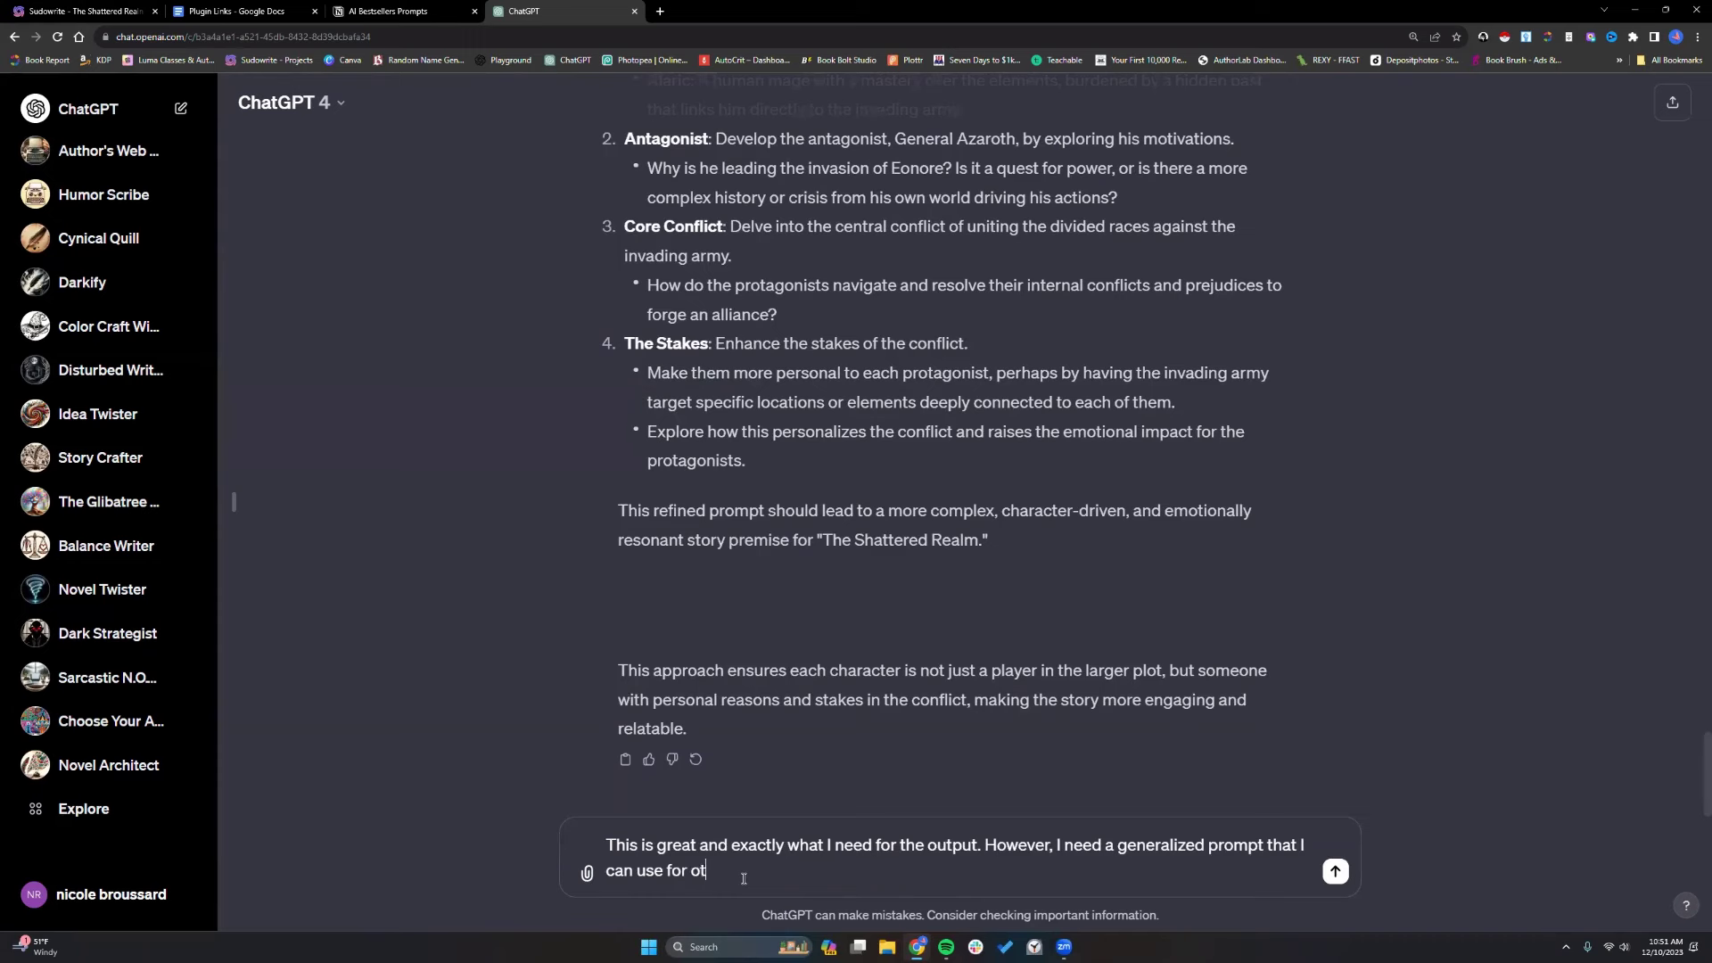
type("her stories to ah")
key("BackSpace")
type("chieve results similar to this outu")
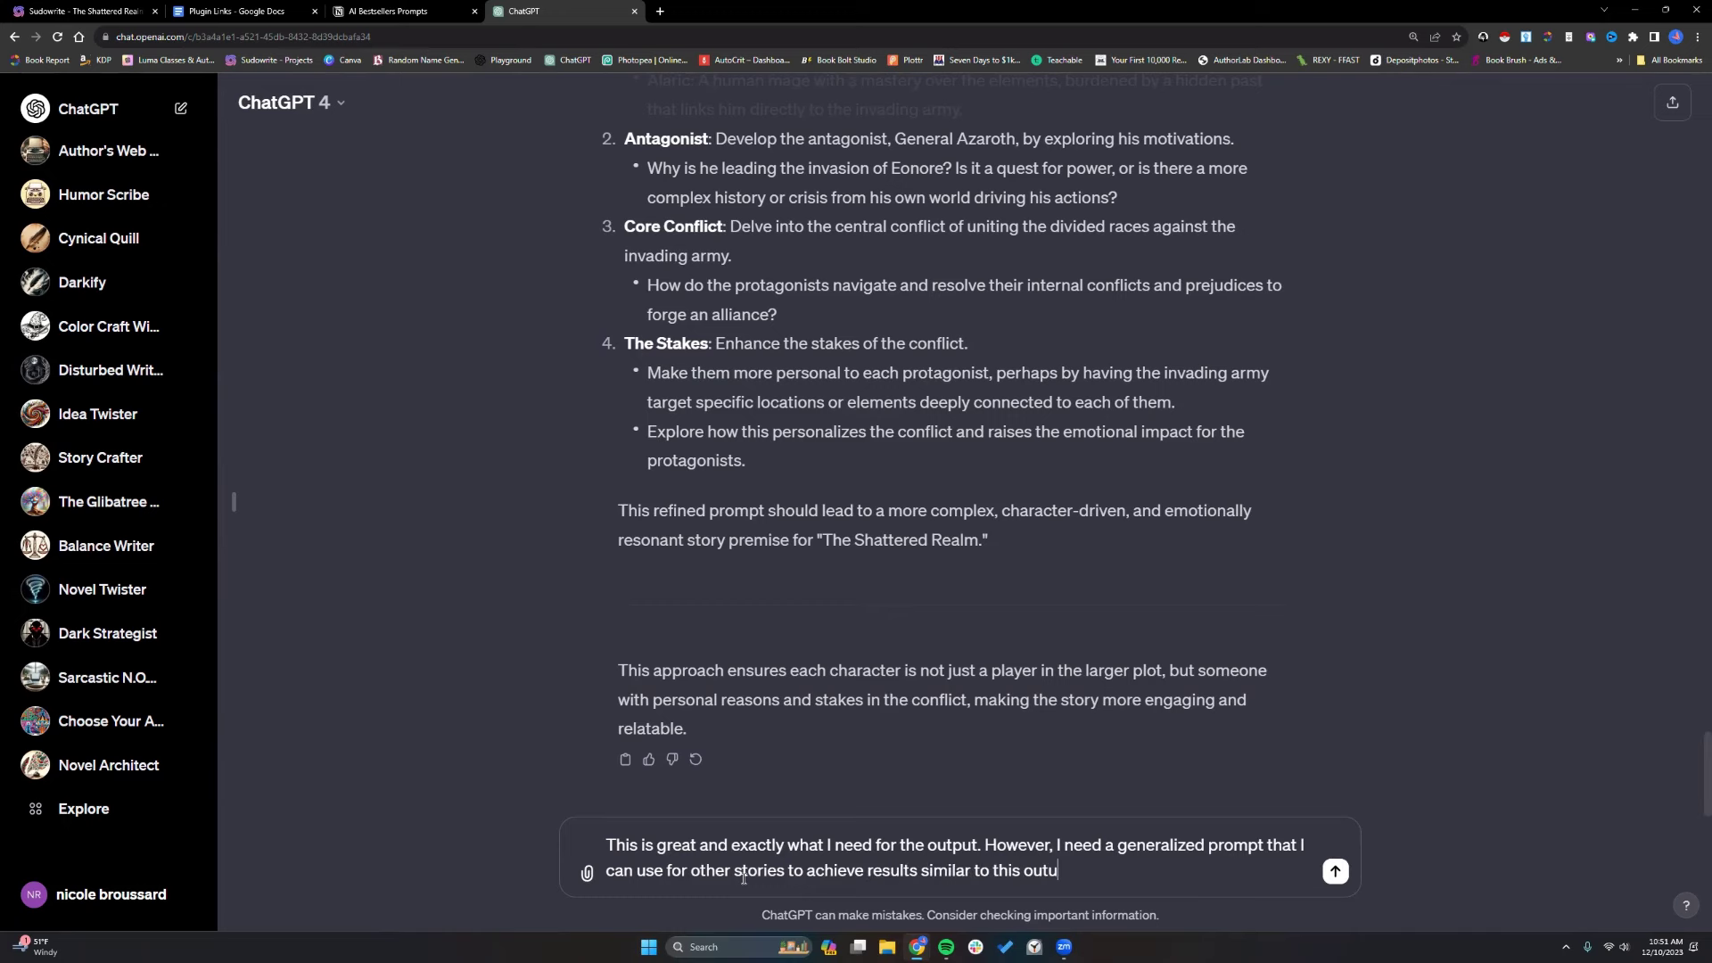
key("BackSpace")
type("put above.")
key("Return")
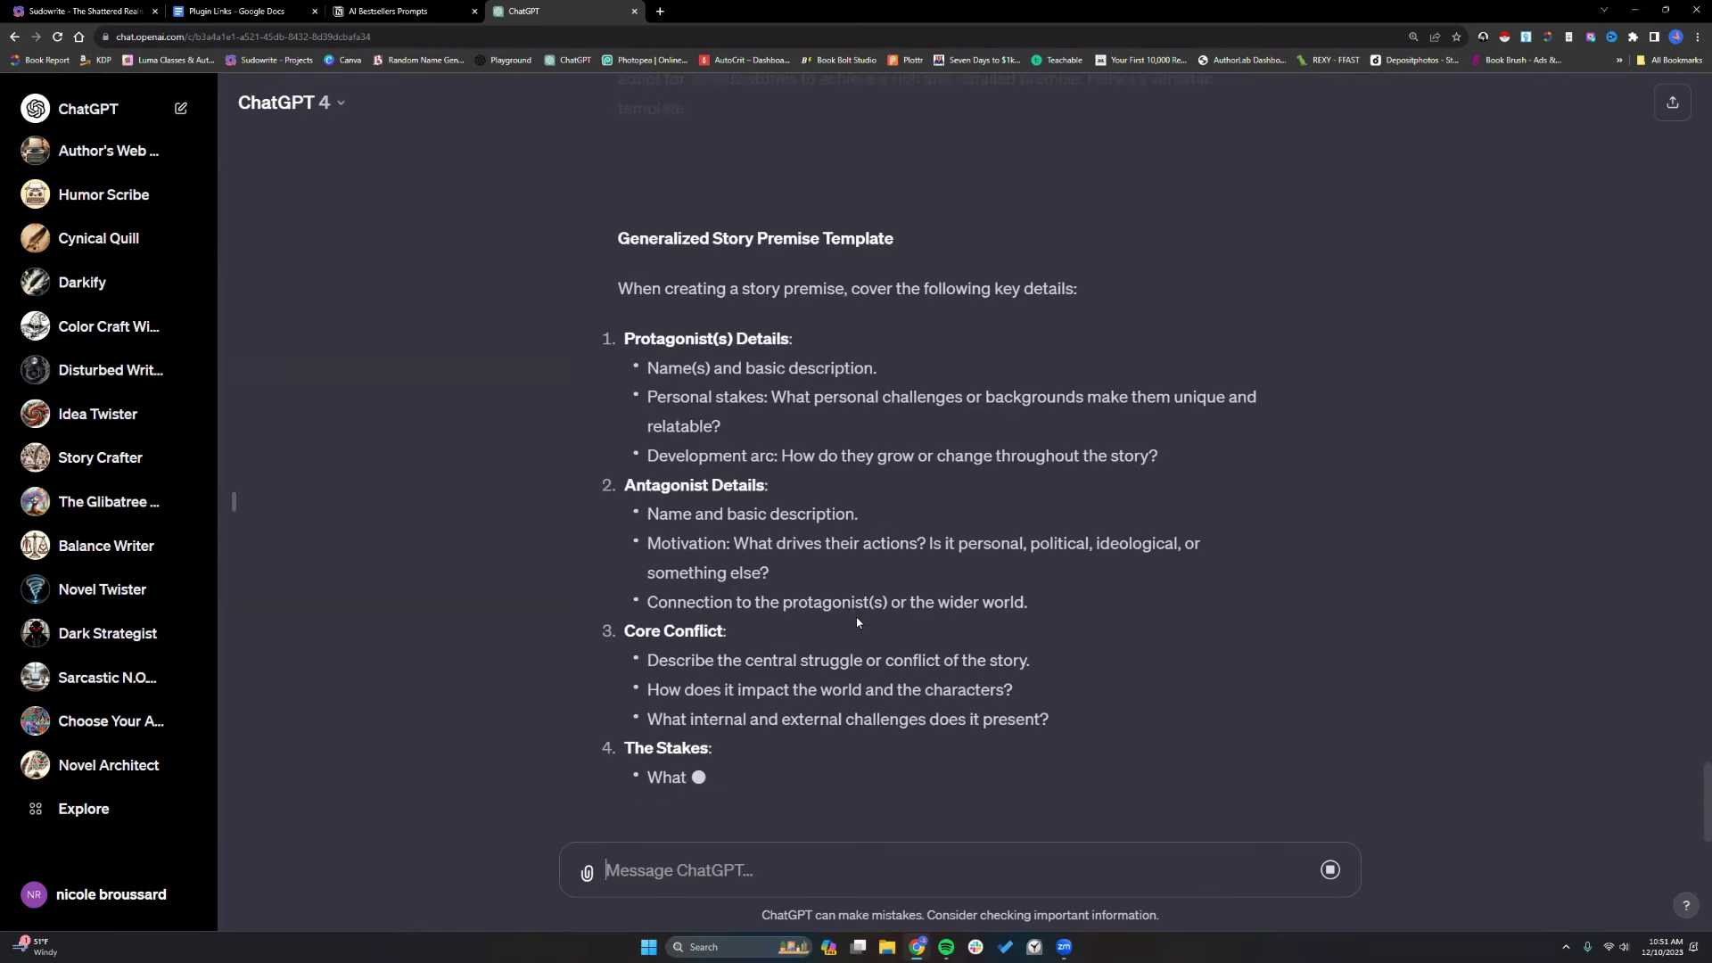
Copy the generalized story premise template from "When creating a story premise" through its closing paragraph ending in "conflict.".
left_click(103, 13)
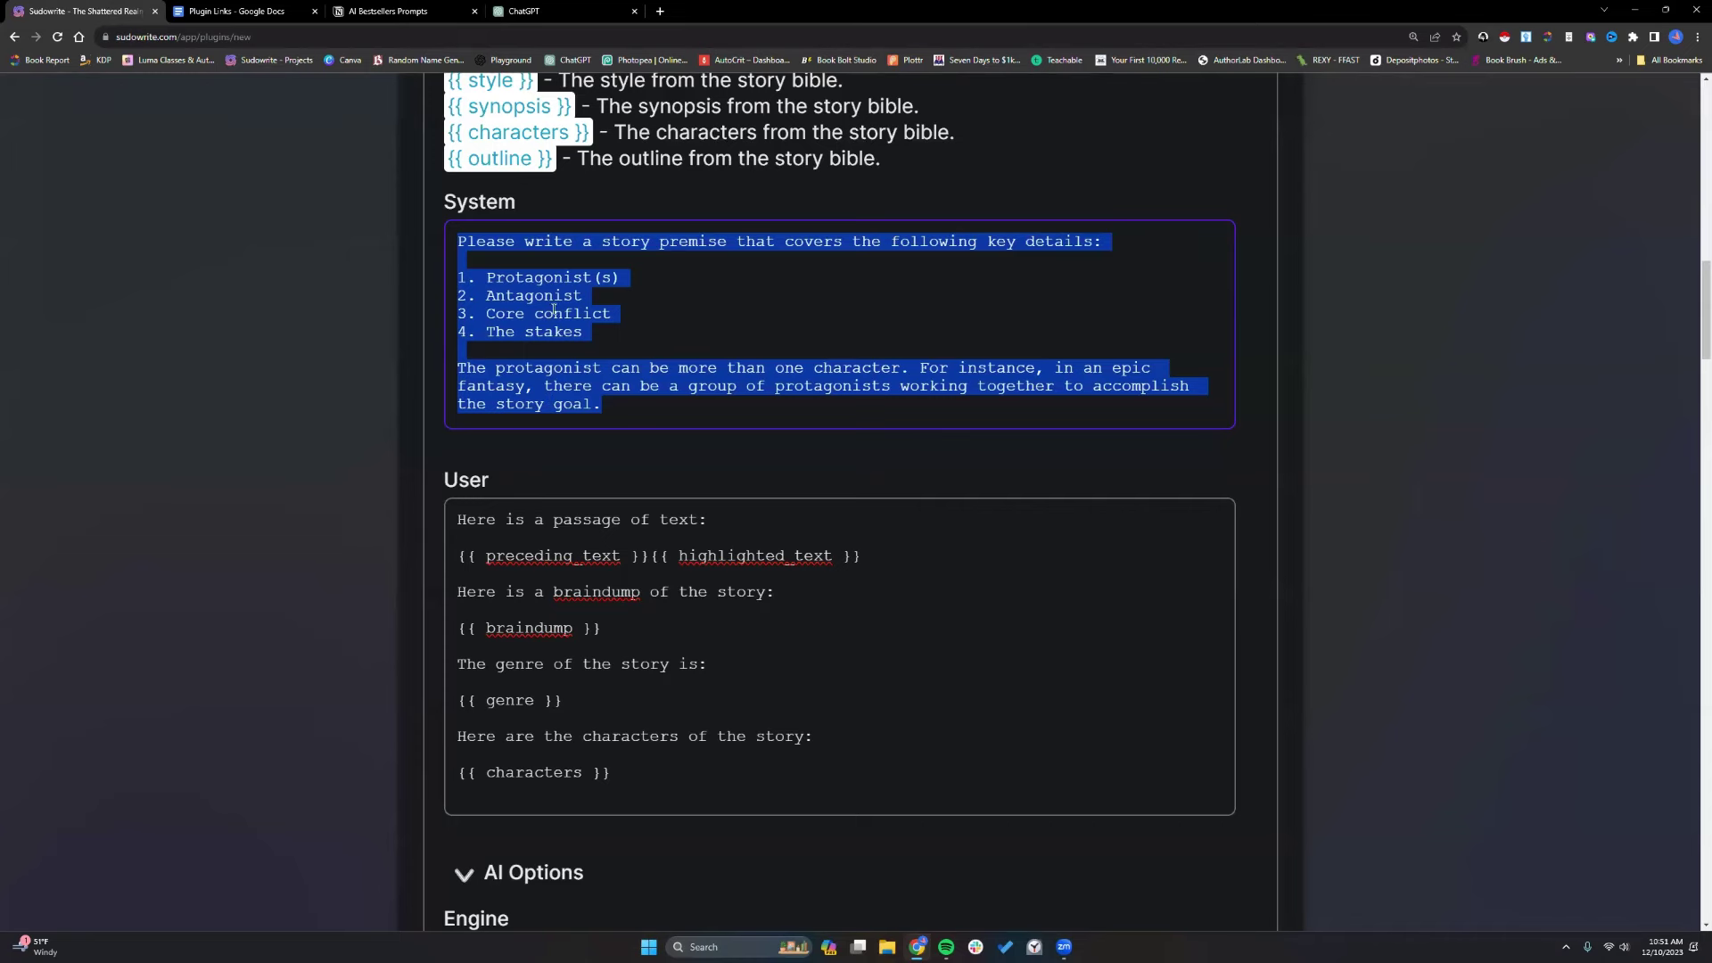
left_click(637, 283)
left_click(549, 10)
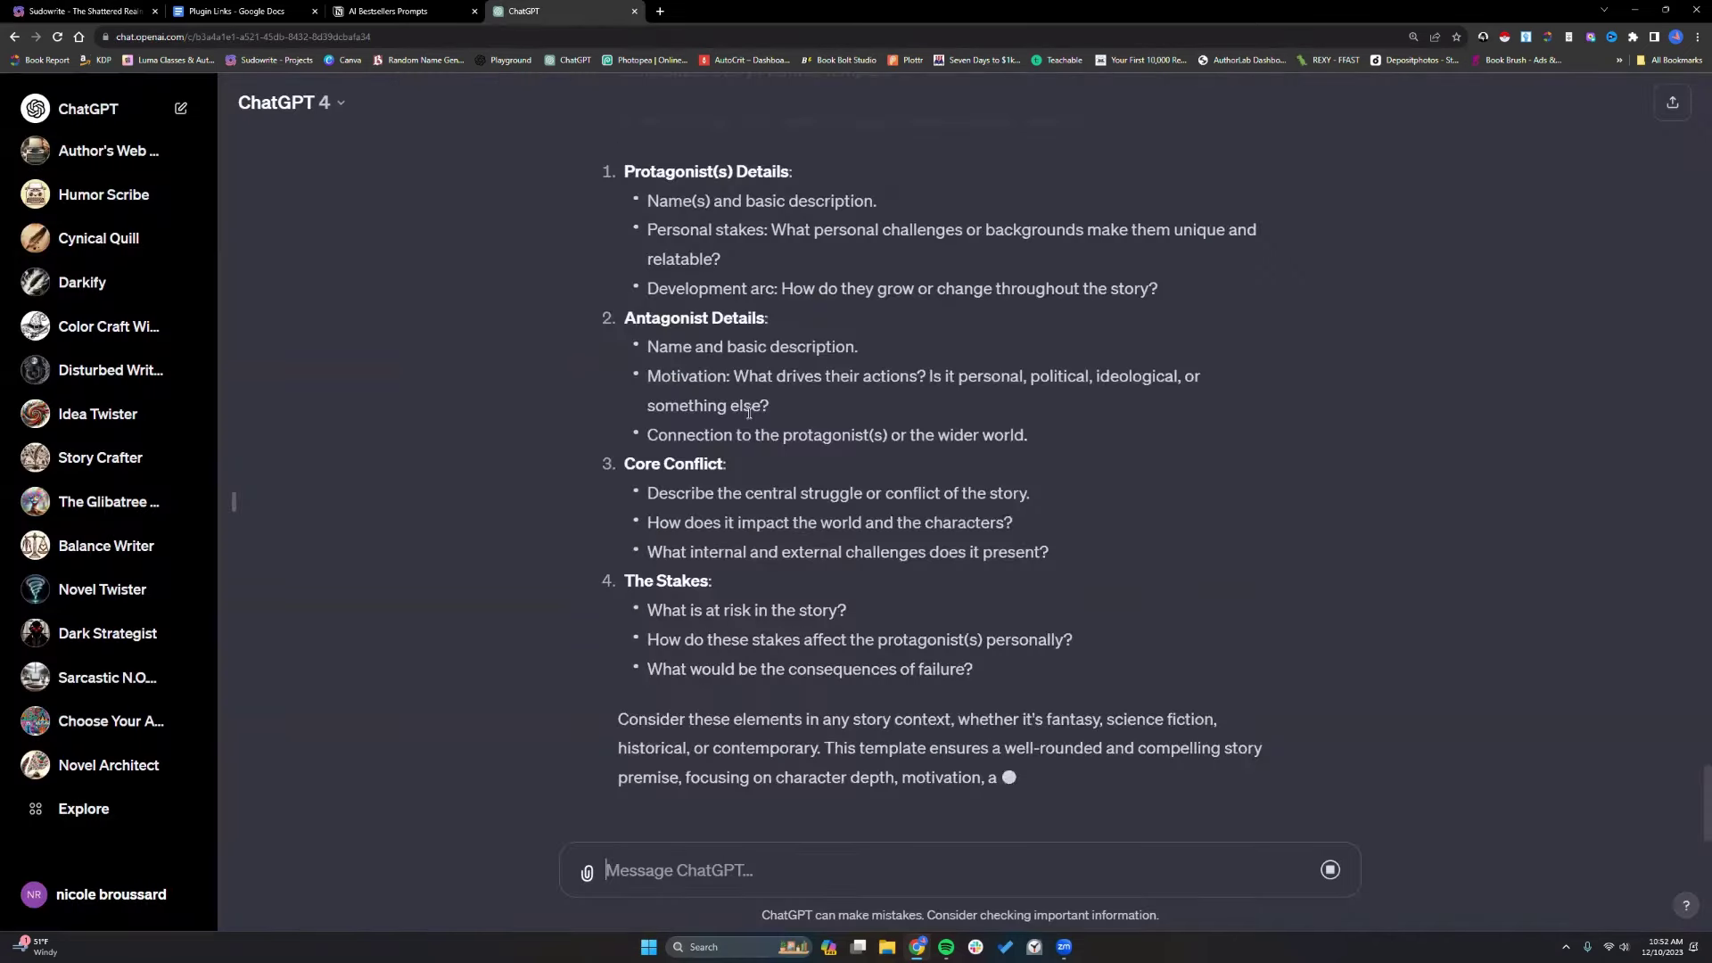
scroll(667, 452, "up", 2)
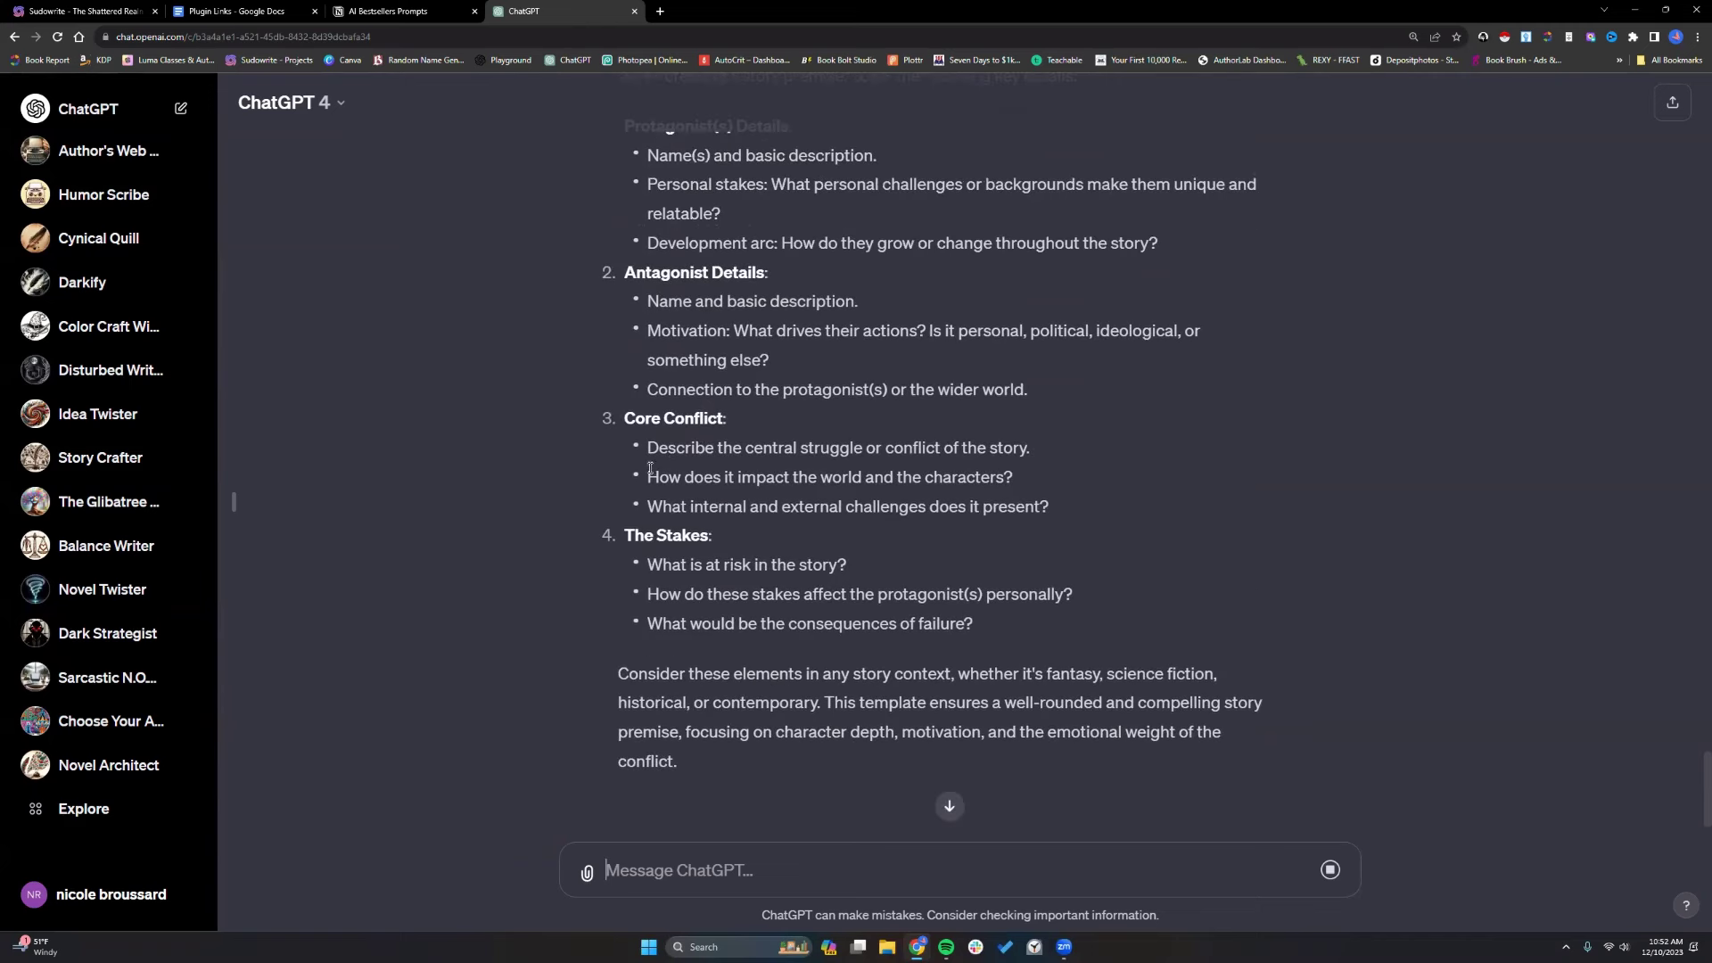
scroll(749, 481, "down", 3)
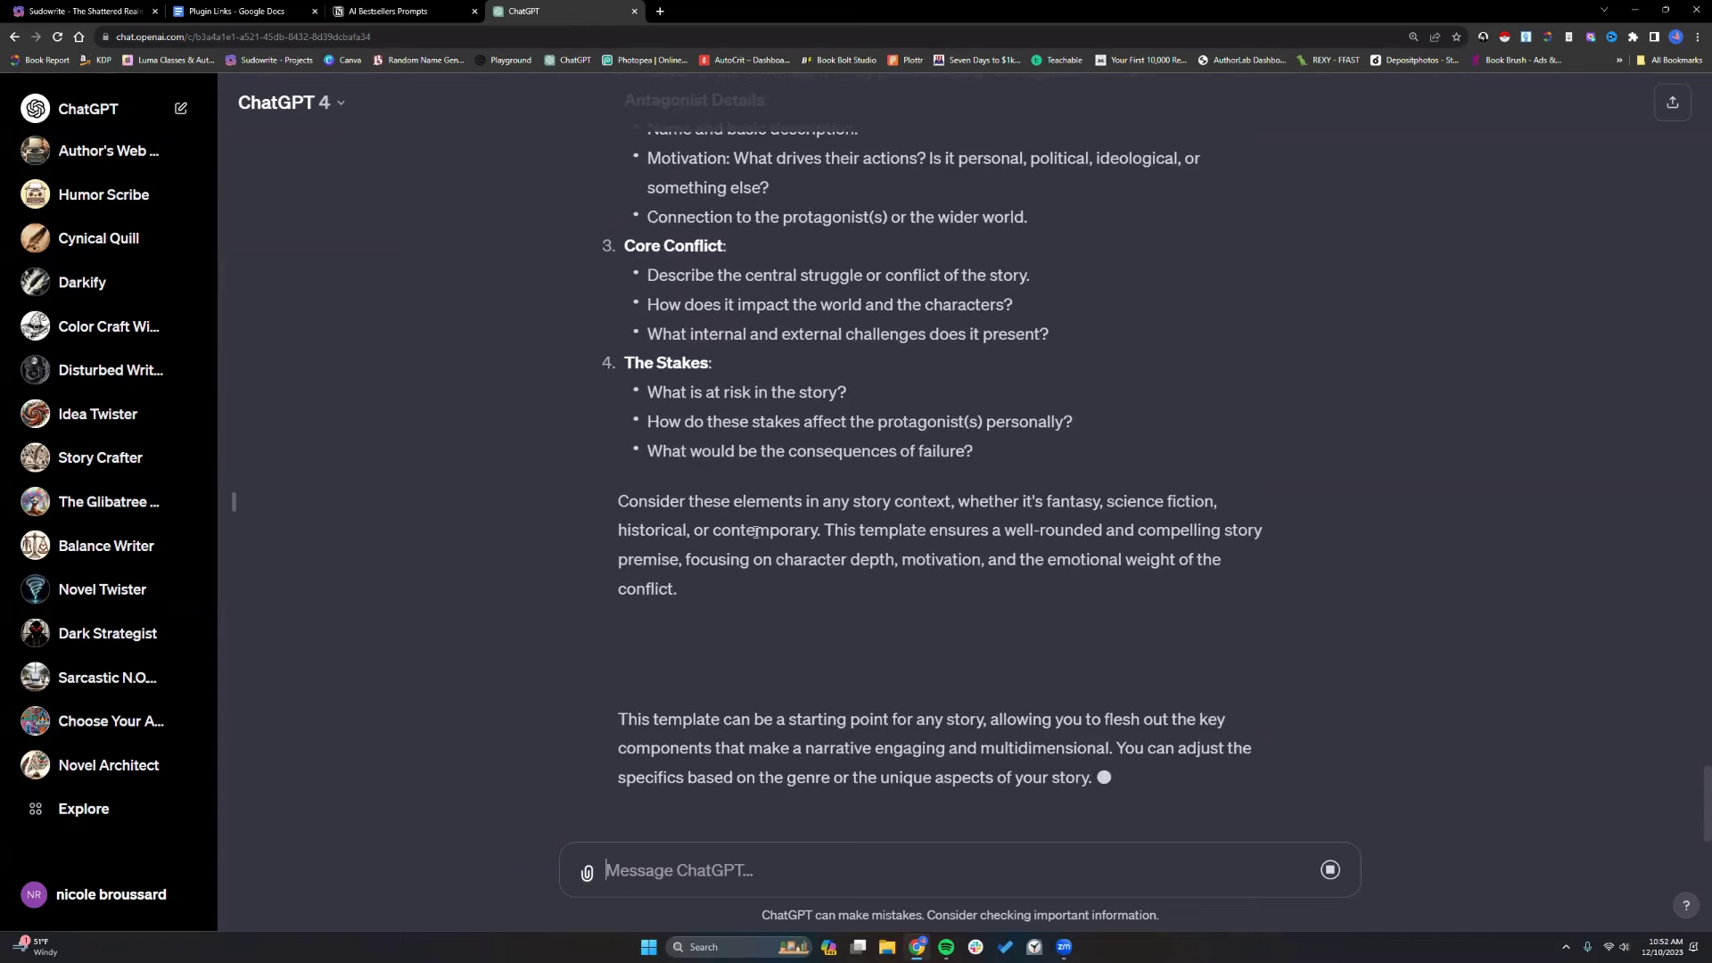
left_click_drag(623, 479, 622, 515)
scroll(647, 299, "up", 7)
scroll(657, 501, "down", 5)
left_click_drag(619, 432, 691, 530)
right_click(691, 530)
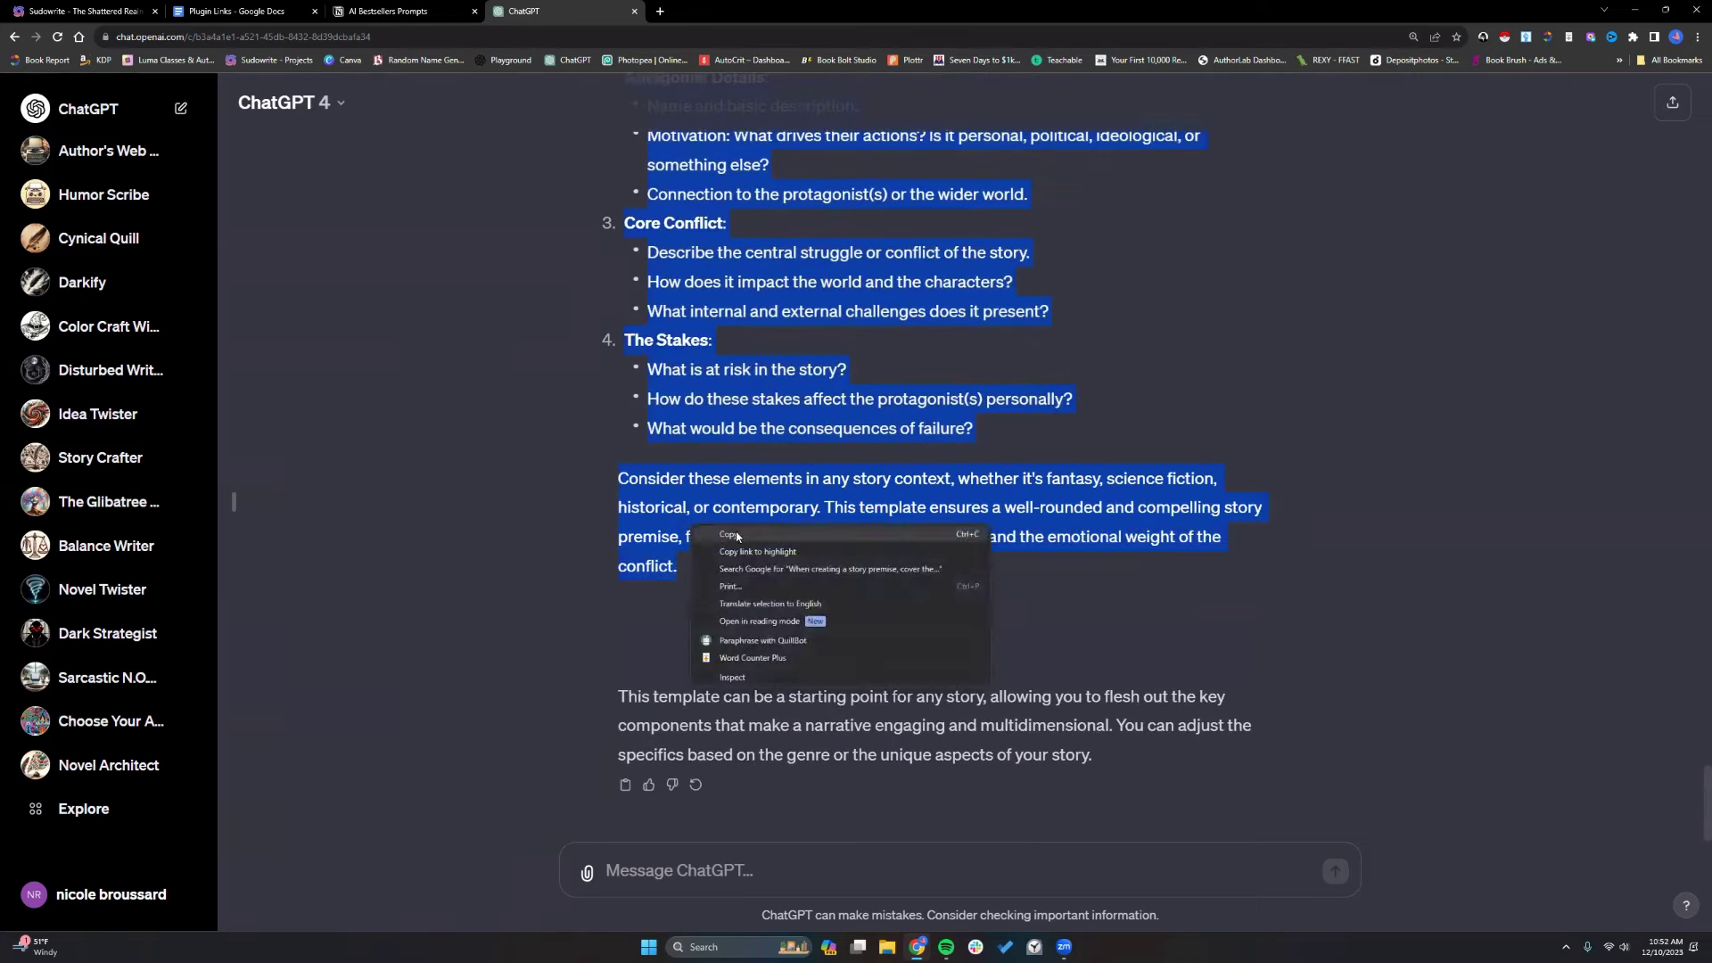
left_click(749, 545)
Switch to Sudowrite and paste the copied template below the existing text of the System prompt.
left_click(85, 11)
key("Return")
key("Return")
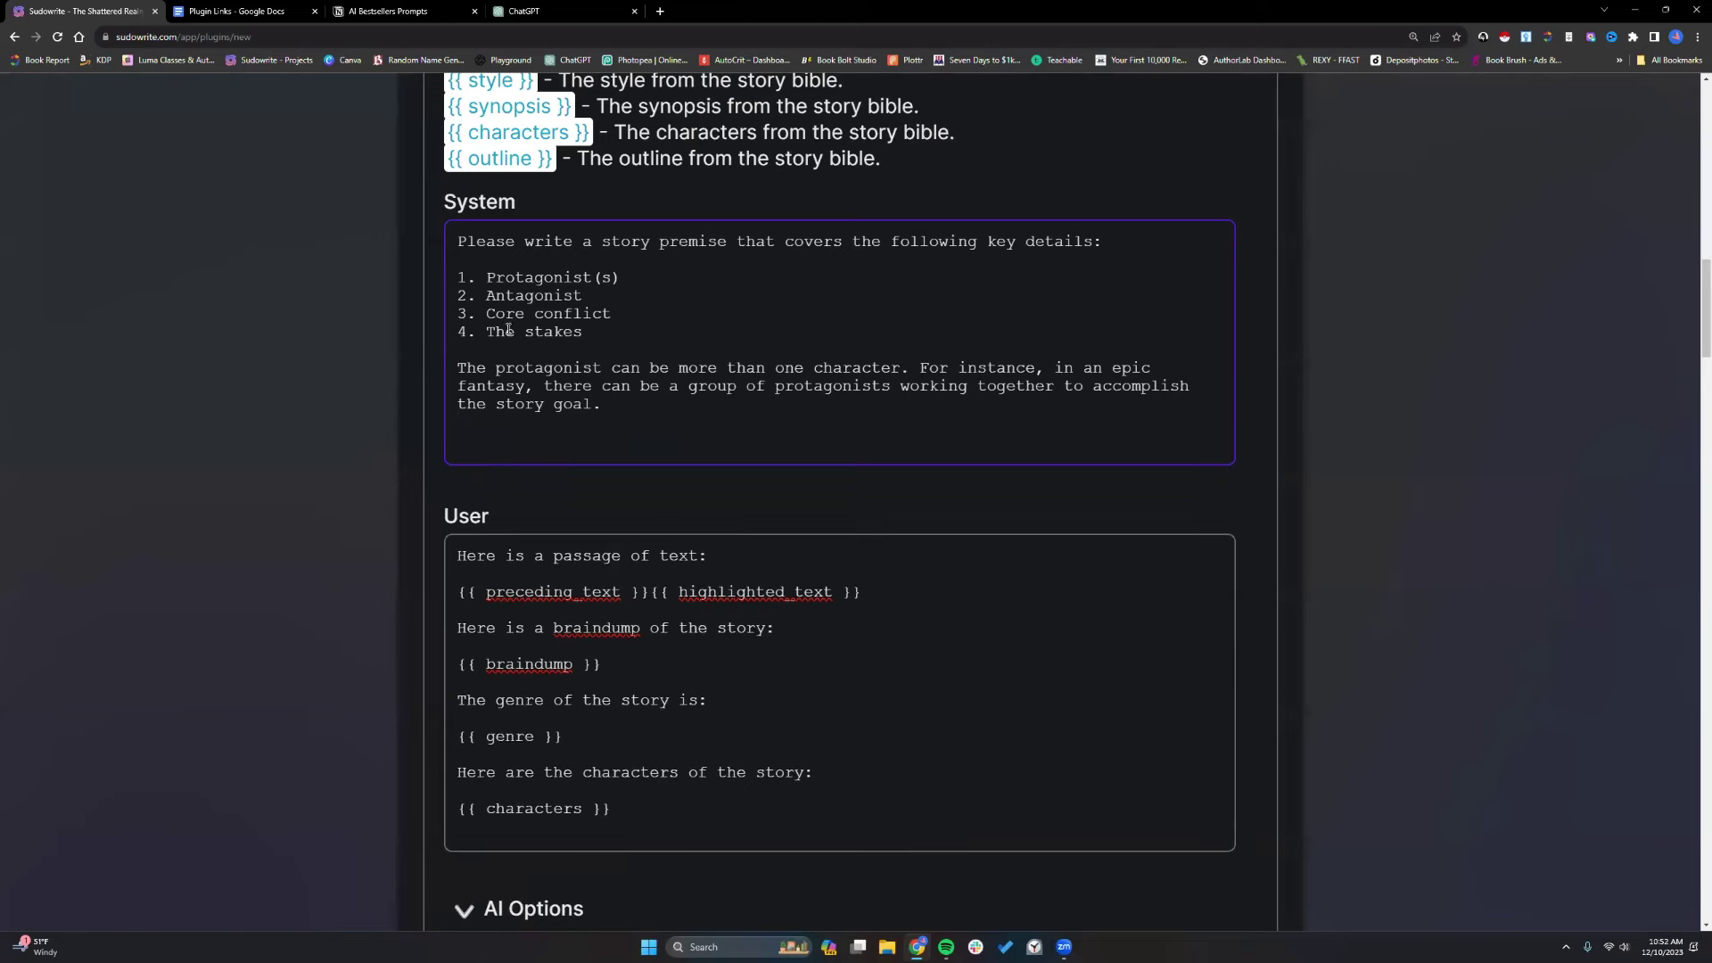
right_click(498, 433)
left_click(537, 530)
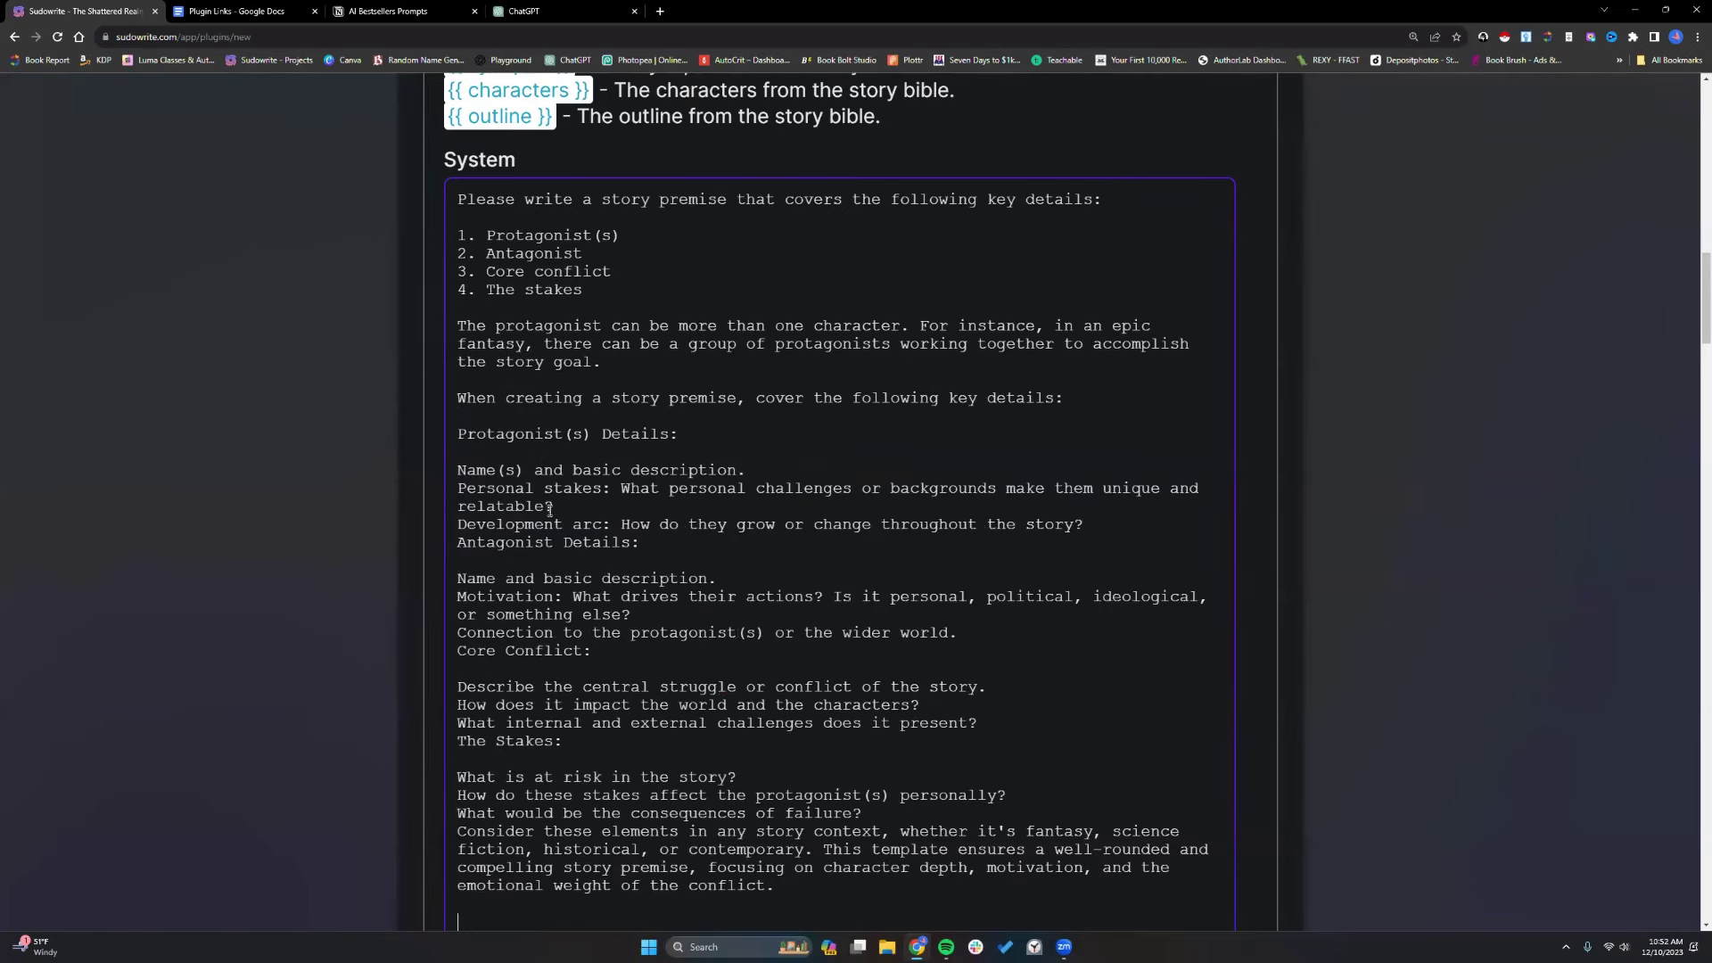
Separate the pasted template's sections with blank lines and close the gaps beneath the section headings.
left_click(1002, 540)
key("Return")
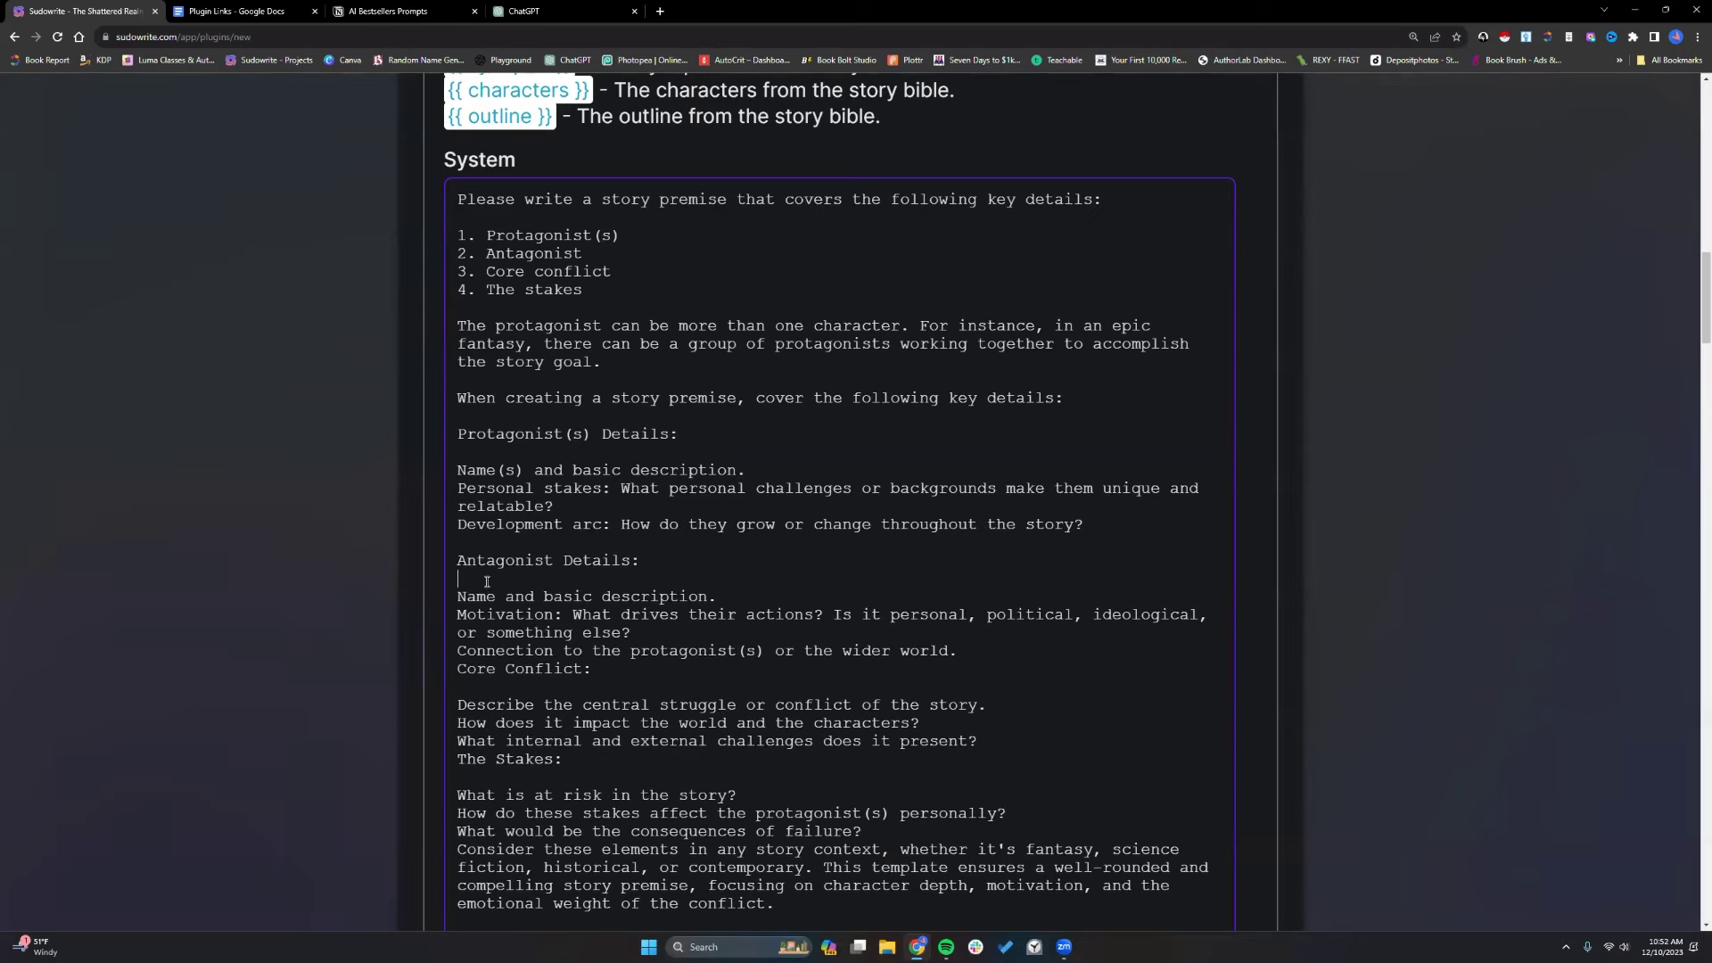
key("ctrl+z")
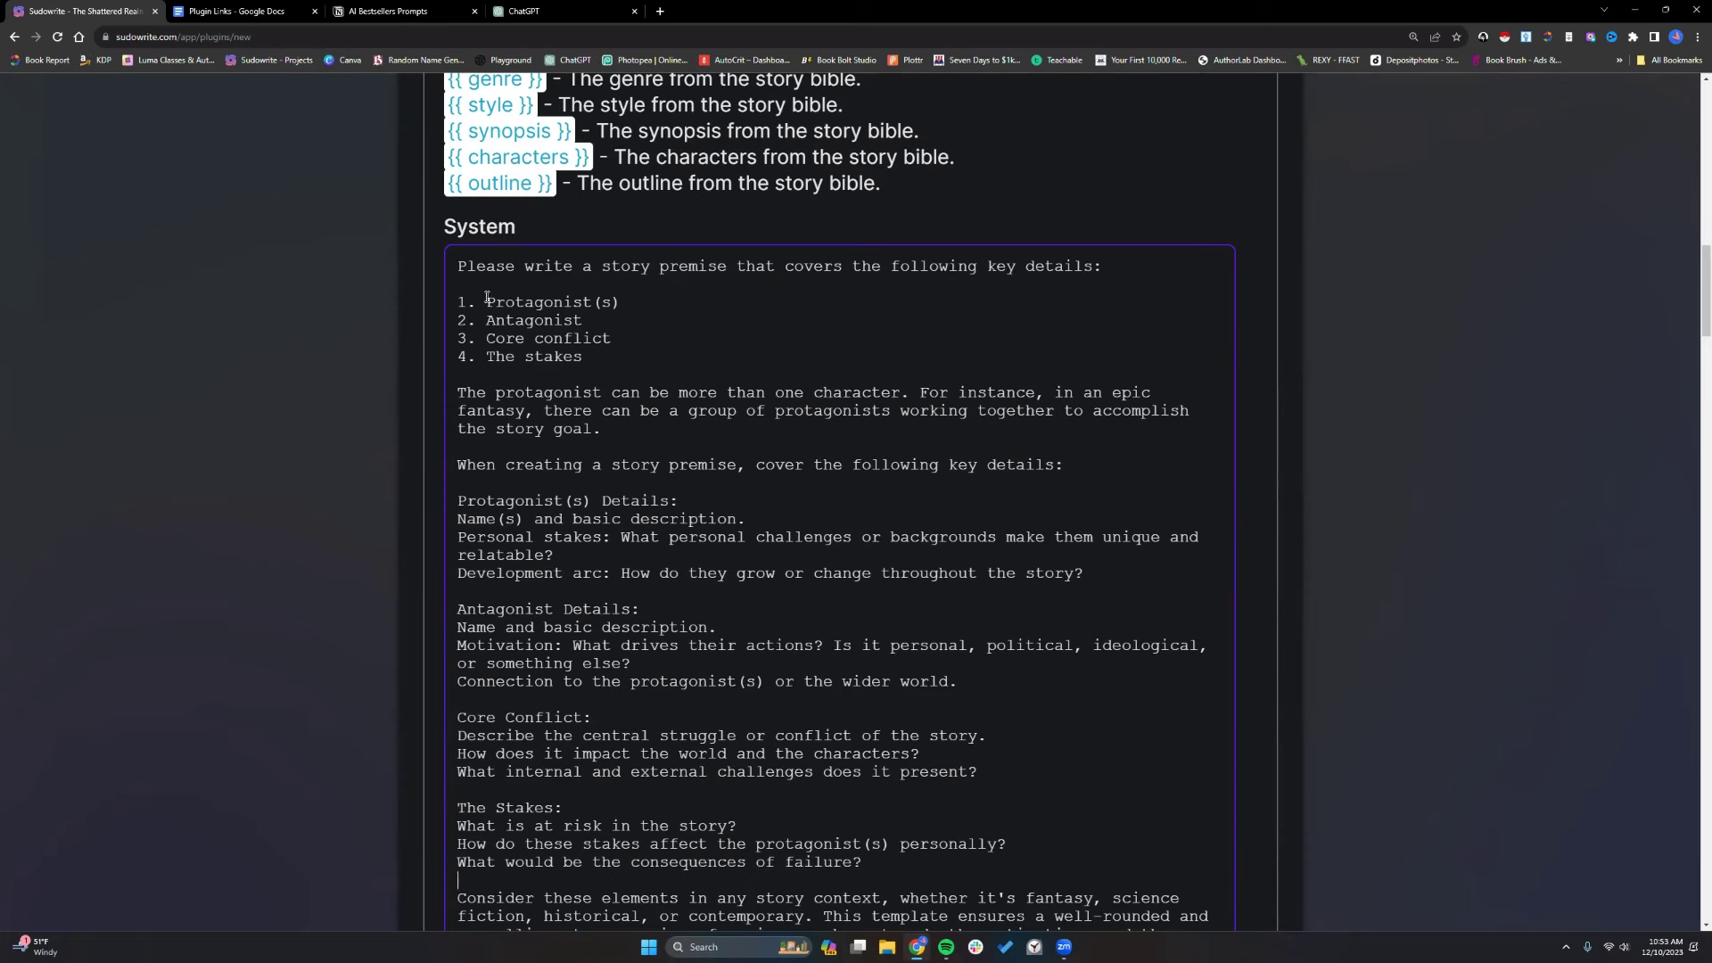
key("ctrl+z")
Replace the numbered "Protagonist(s)" item with the full Protagonist(s) Details section and remove its "1." numbering.
left_click_drag(487, 301, 604, 302)
right_click(604, 301)
left_click(638, 370)
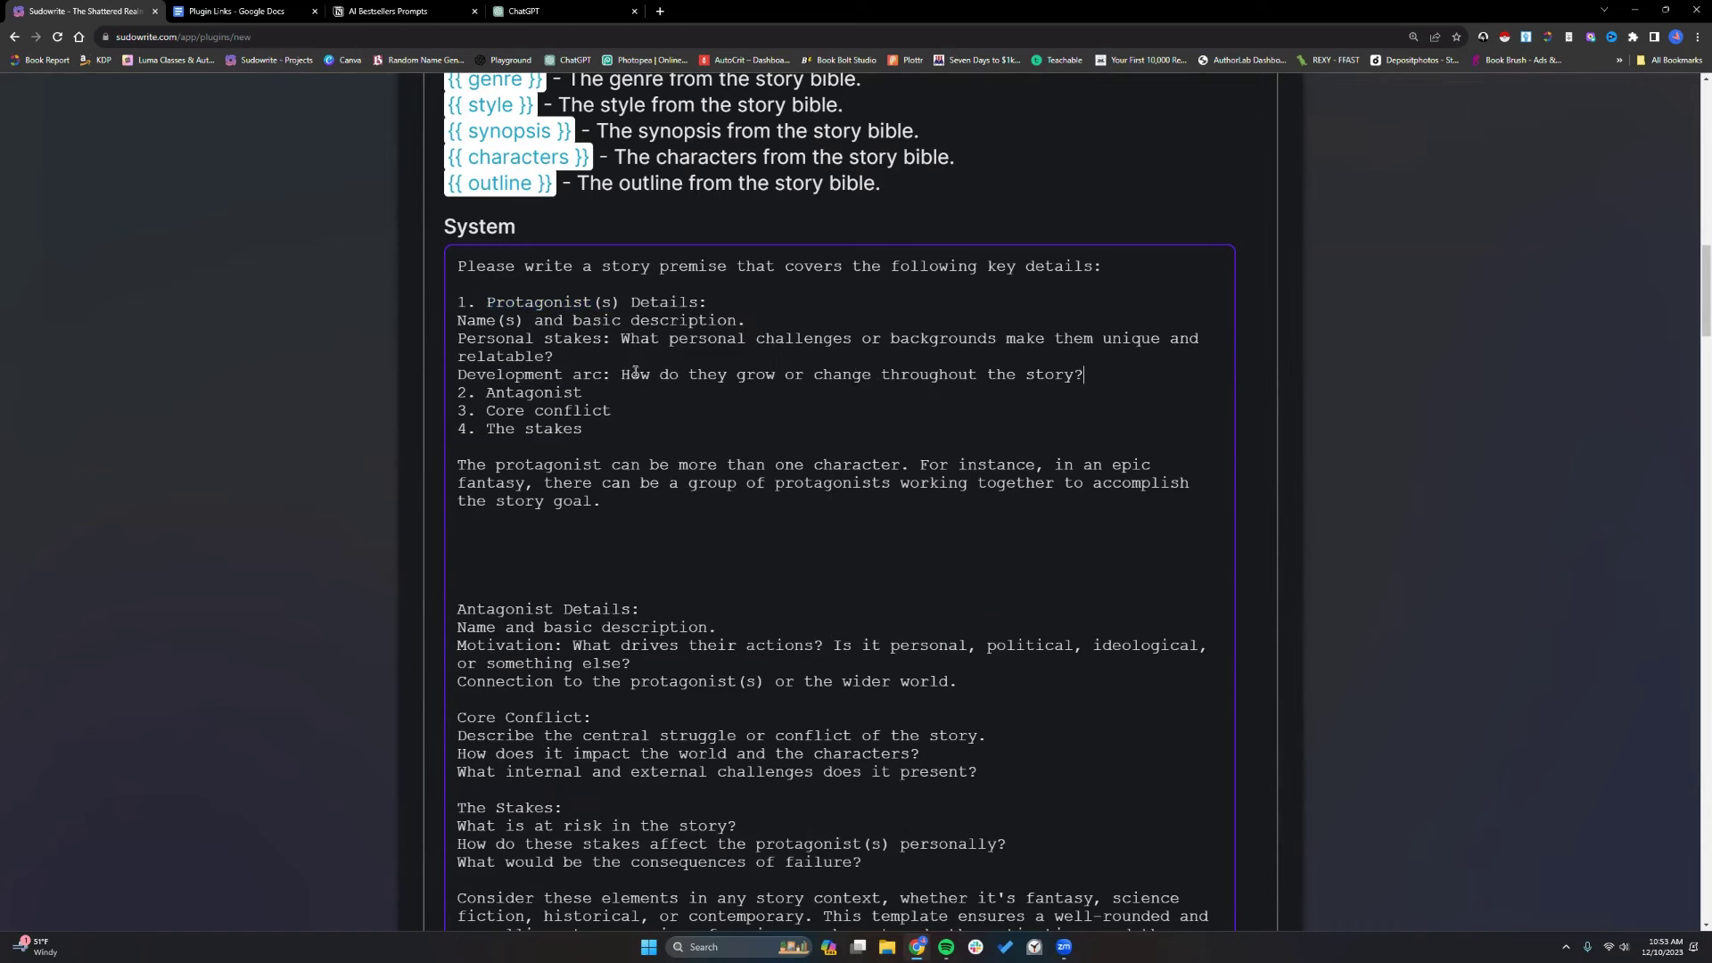
left_click(486, 303)
key("BackSpace")
key("BackSpace")
key("BackSpace")
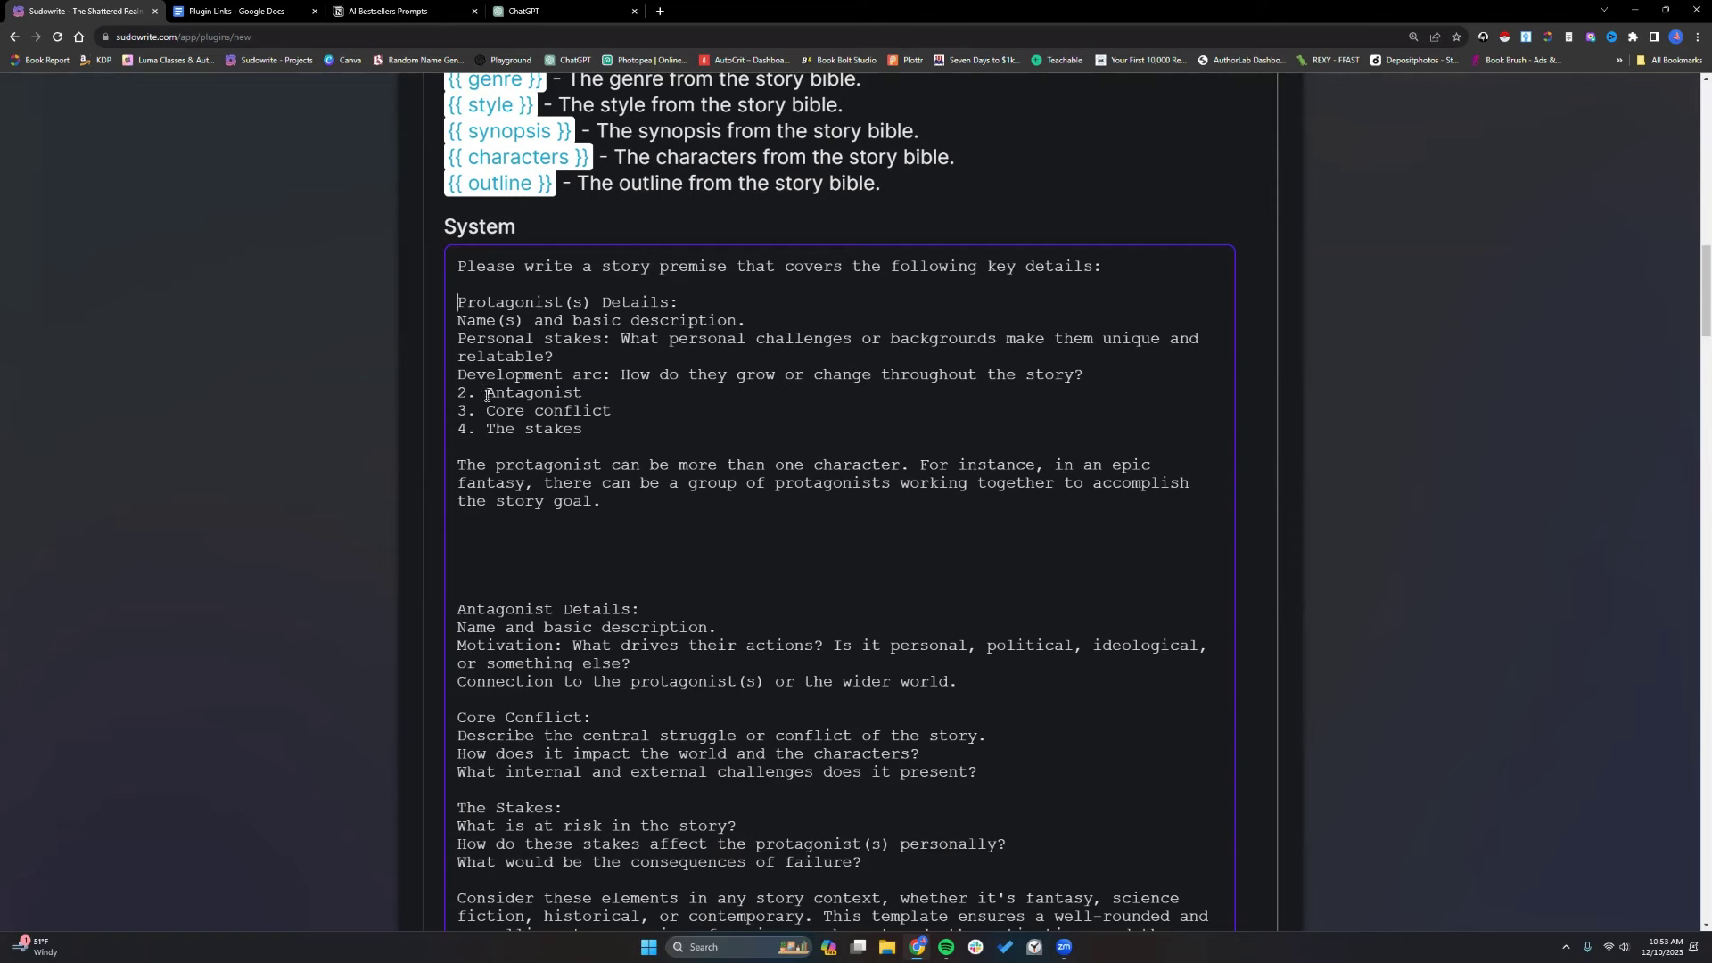
Delete the numbered Antagonist, Core conflict and The stakes items, plus the surplus blank lines above Antagonist Details.
left_click_drag(584, 429, 457, 393)
key("BackSpace")
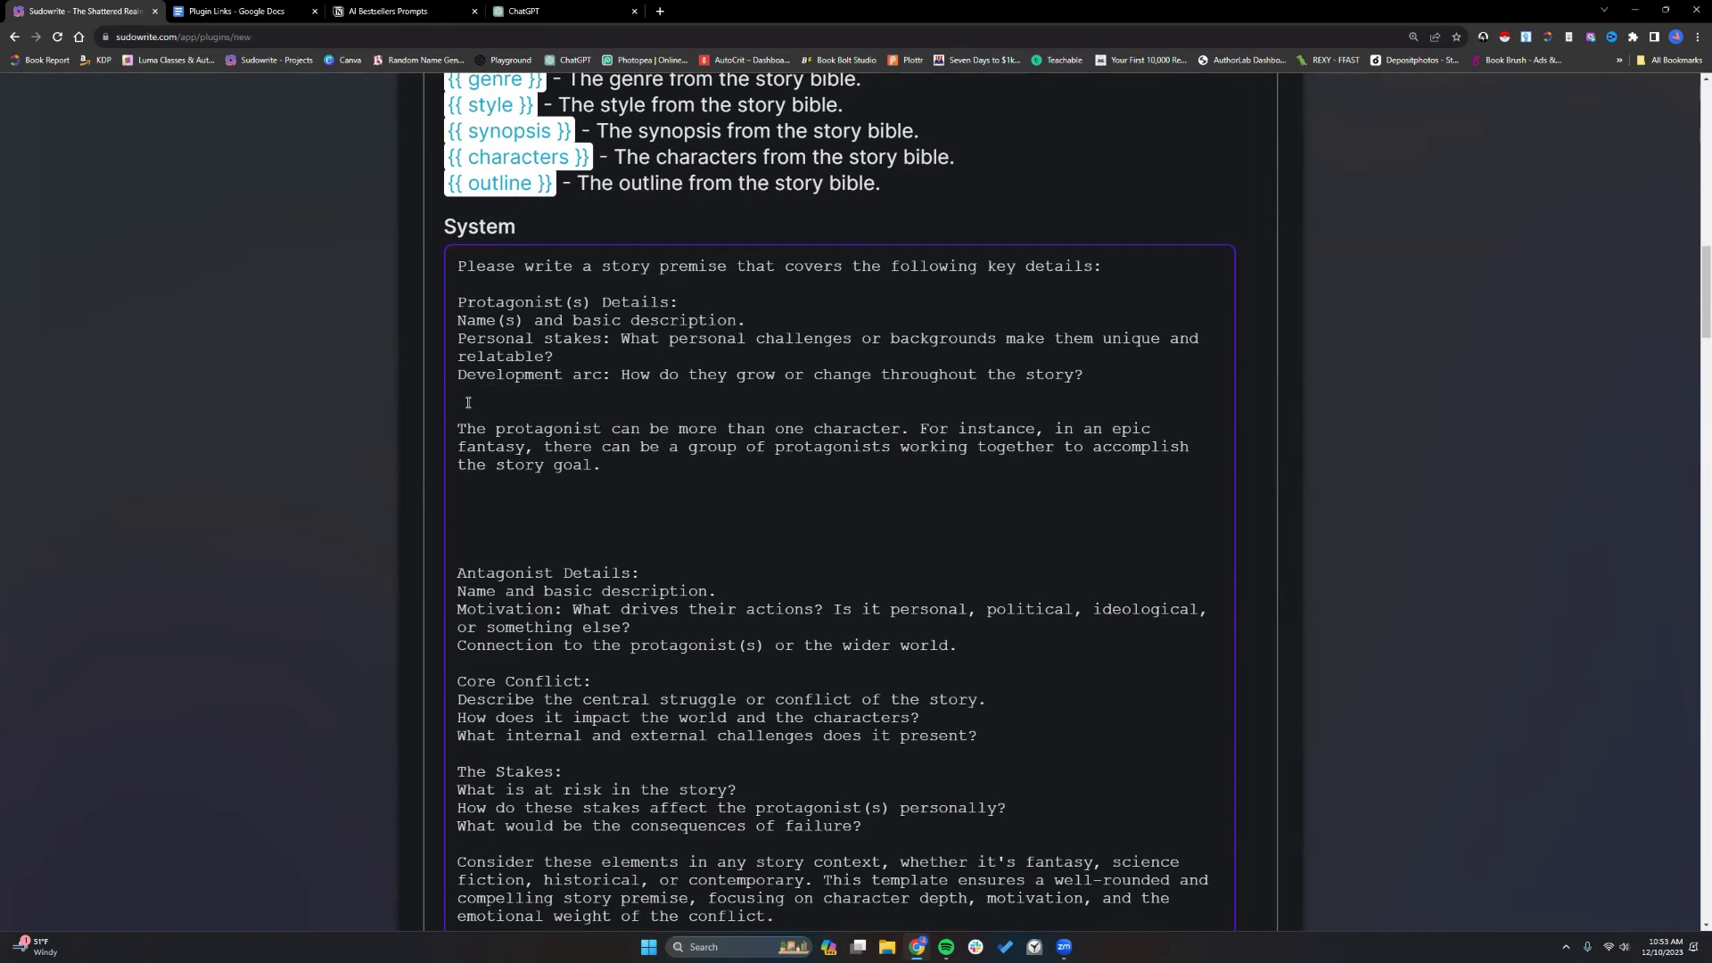
key("BackSpace")
left_click(469, 535)
key("BackSpace")
key("BackSpace")
key("BackSpace")
key("BackSpace")
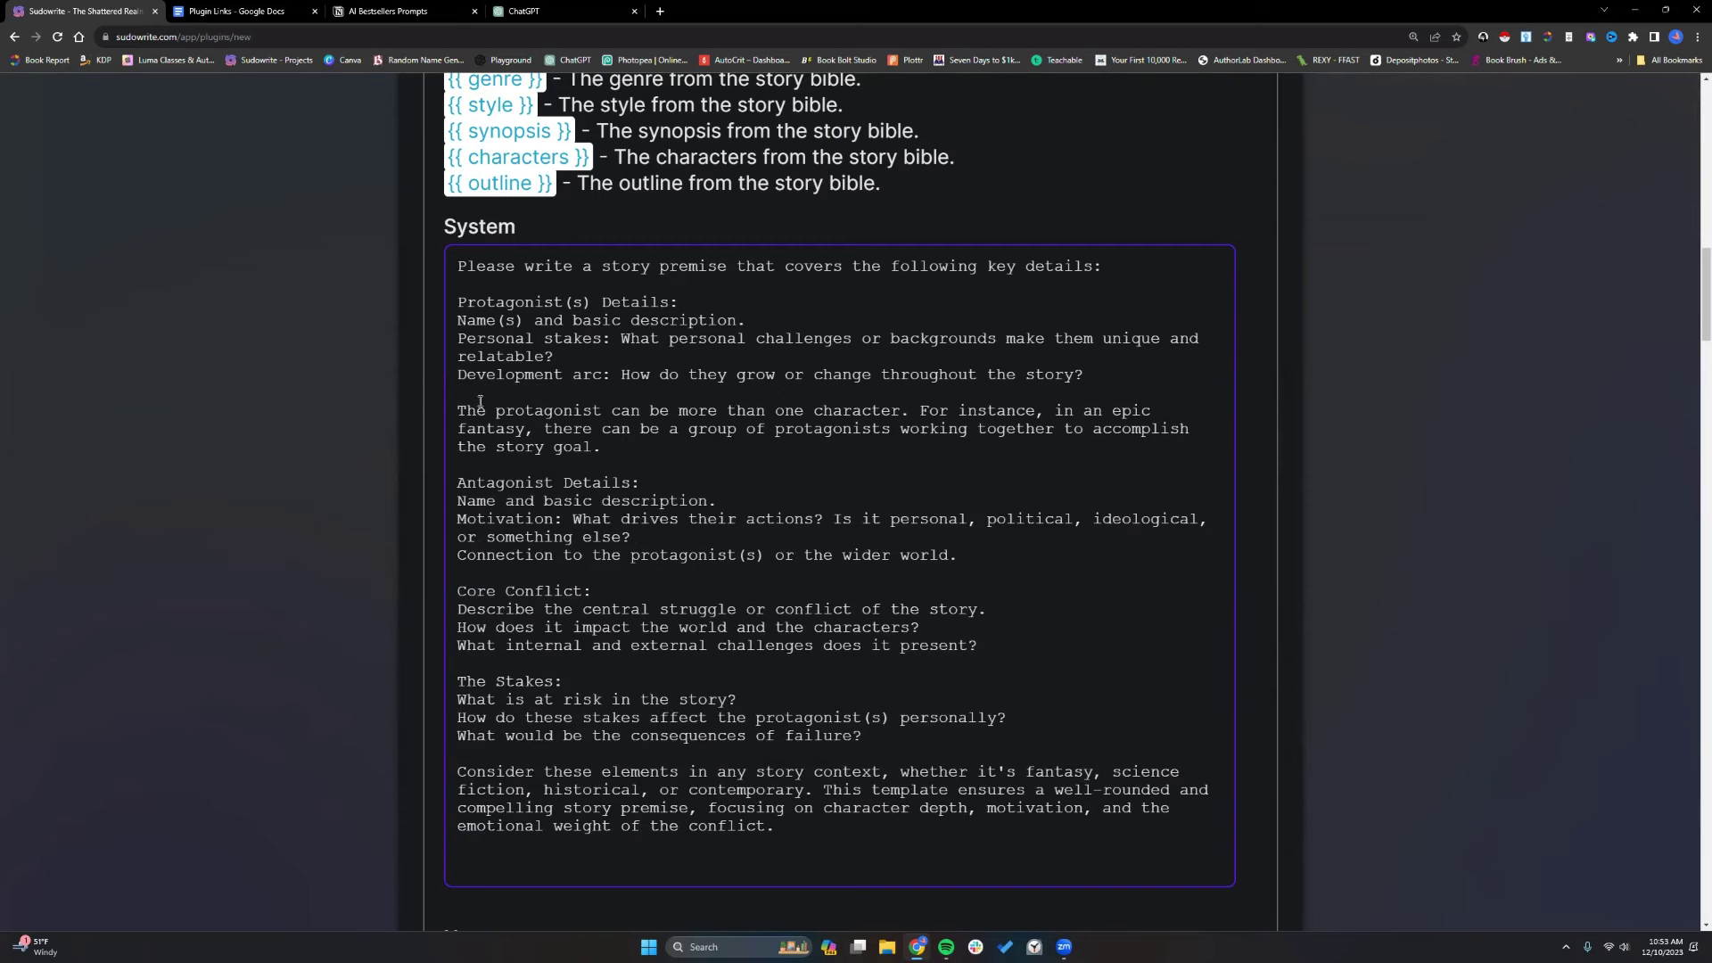
Move the paragraph beginning "The protagonist can be more than one character" to the end of the System prompt.
left_click_drag(457, 408, 594, 442)
right_click(594, 442)
left_click(594, 462)
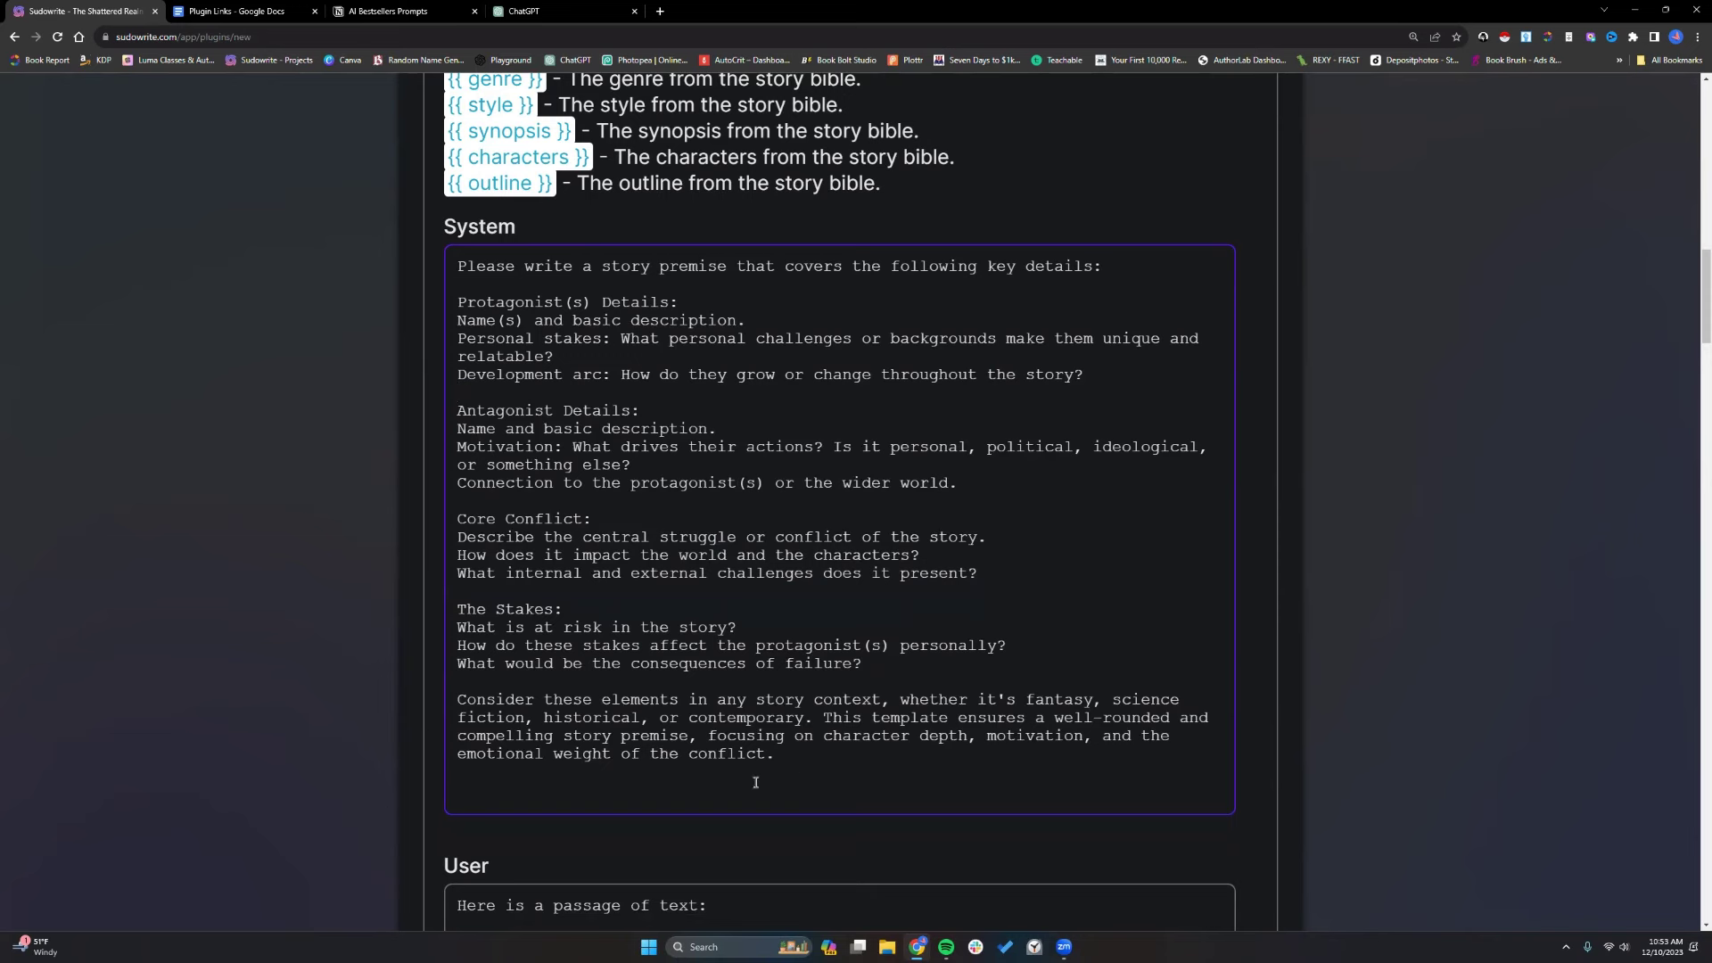
key("ctrl+v")
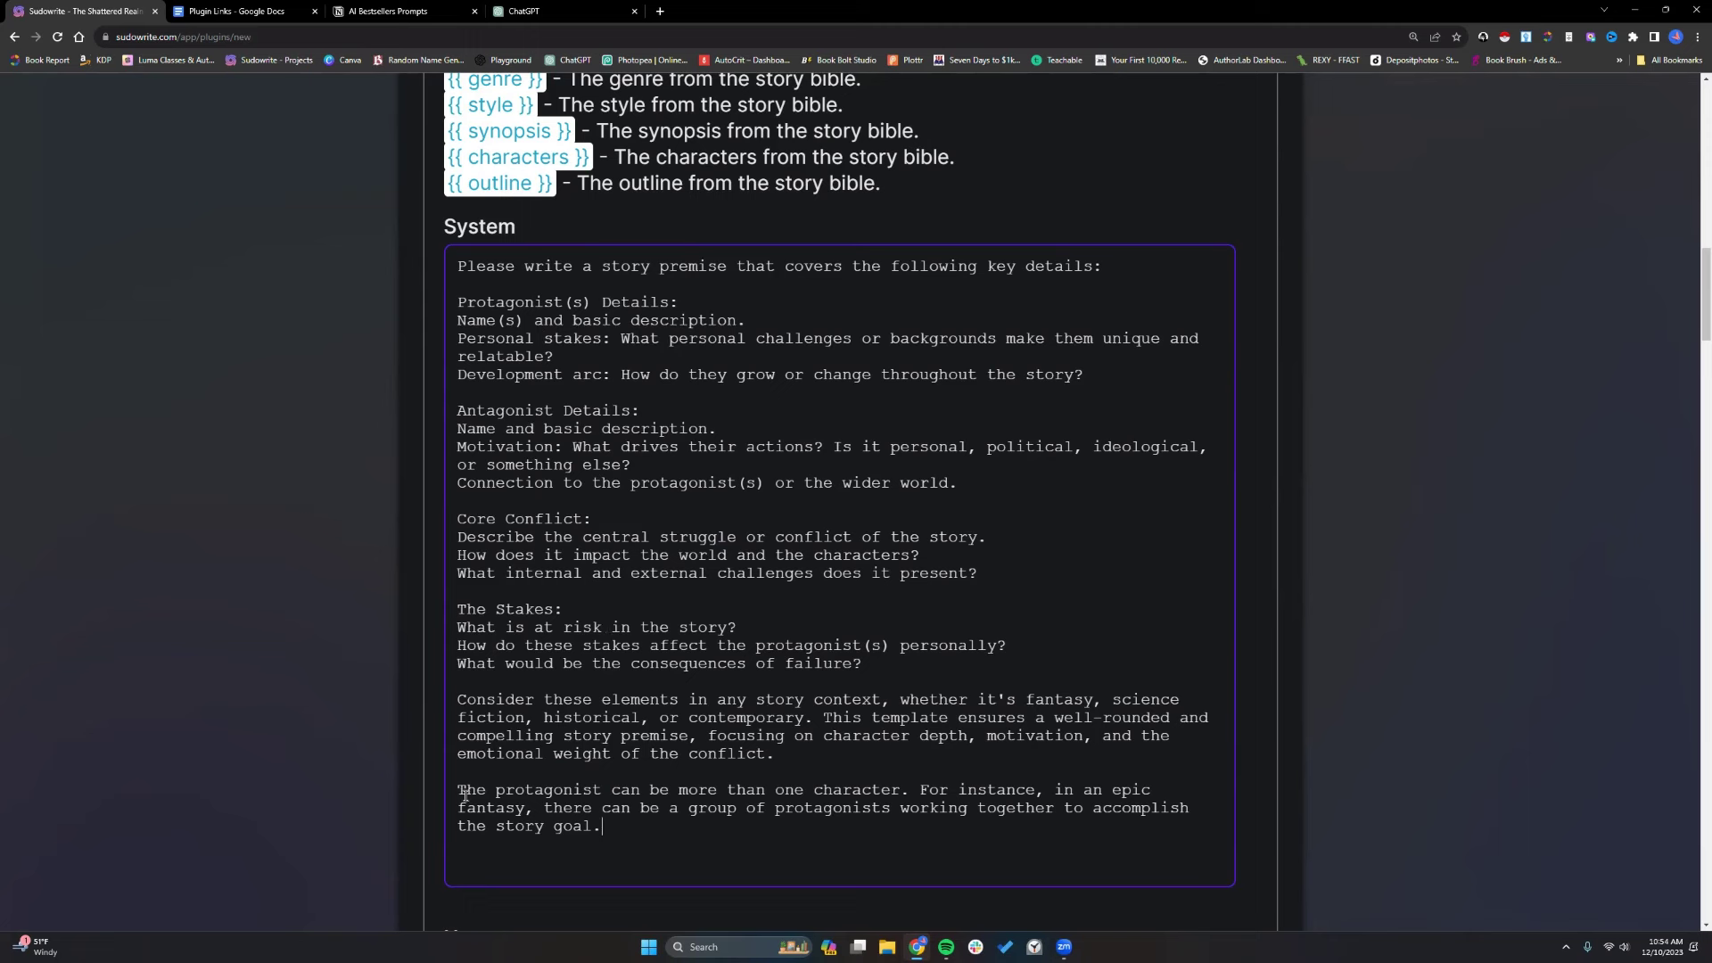
left_click_drag(457, 790, 629, 829)
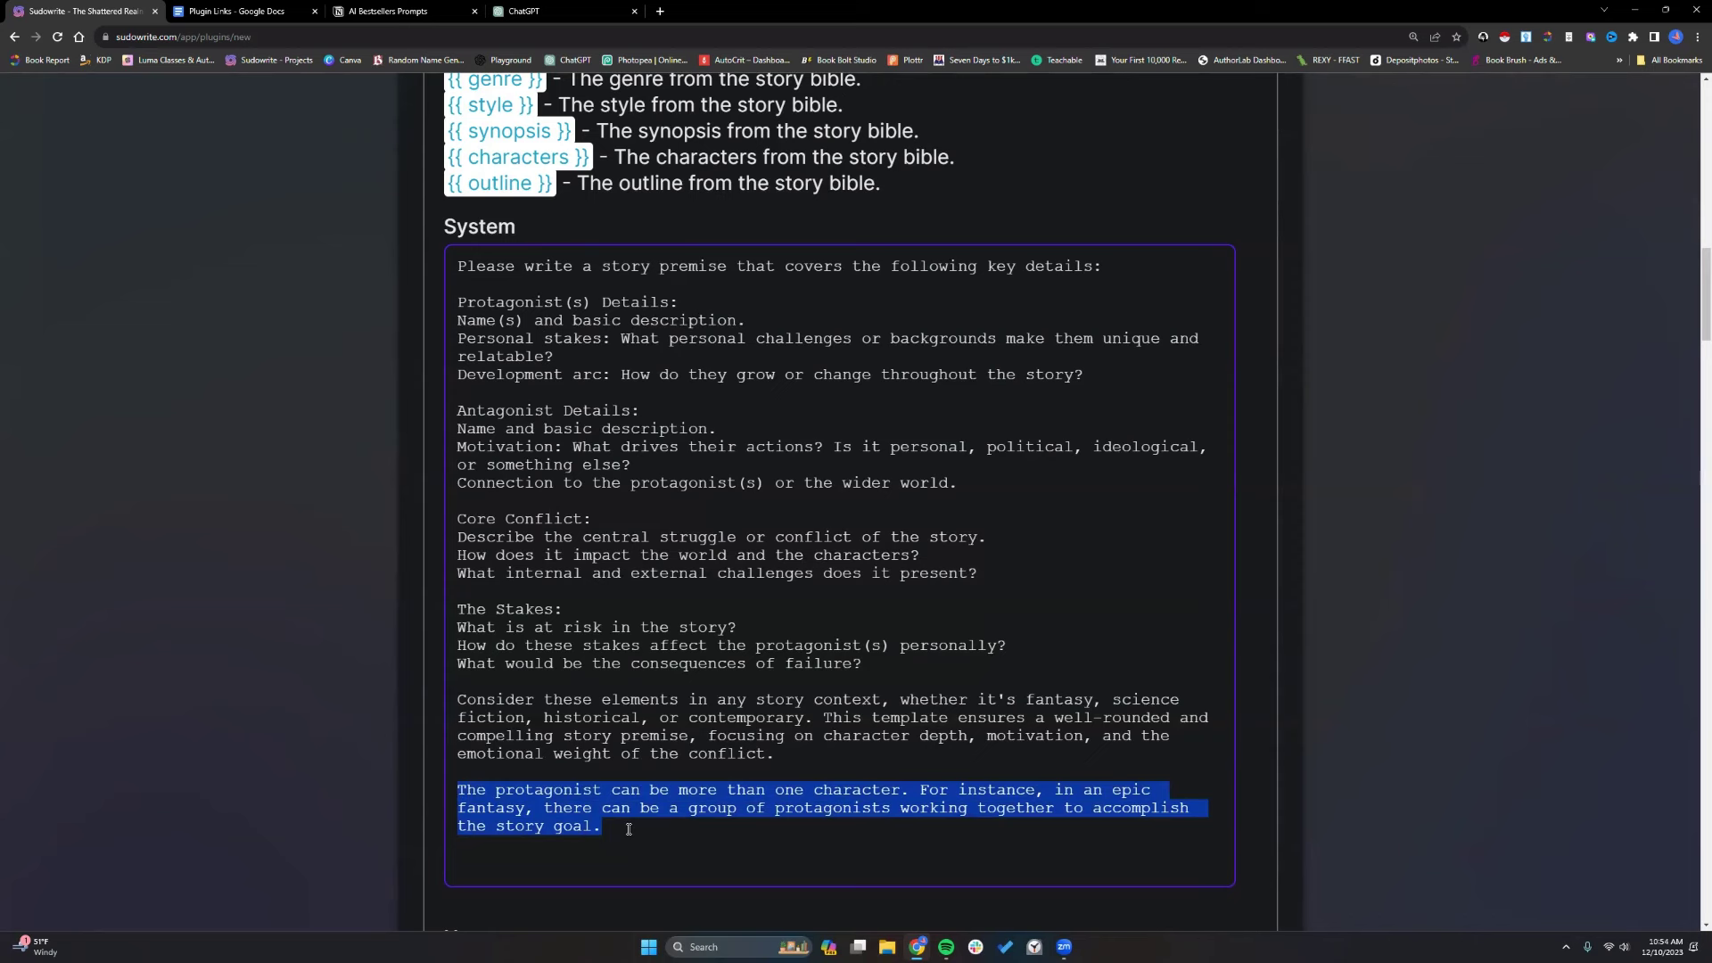
left_click(629, 830)
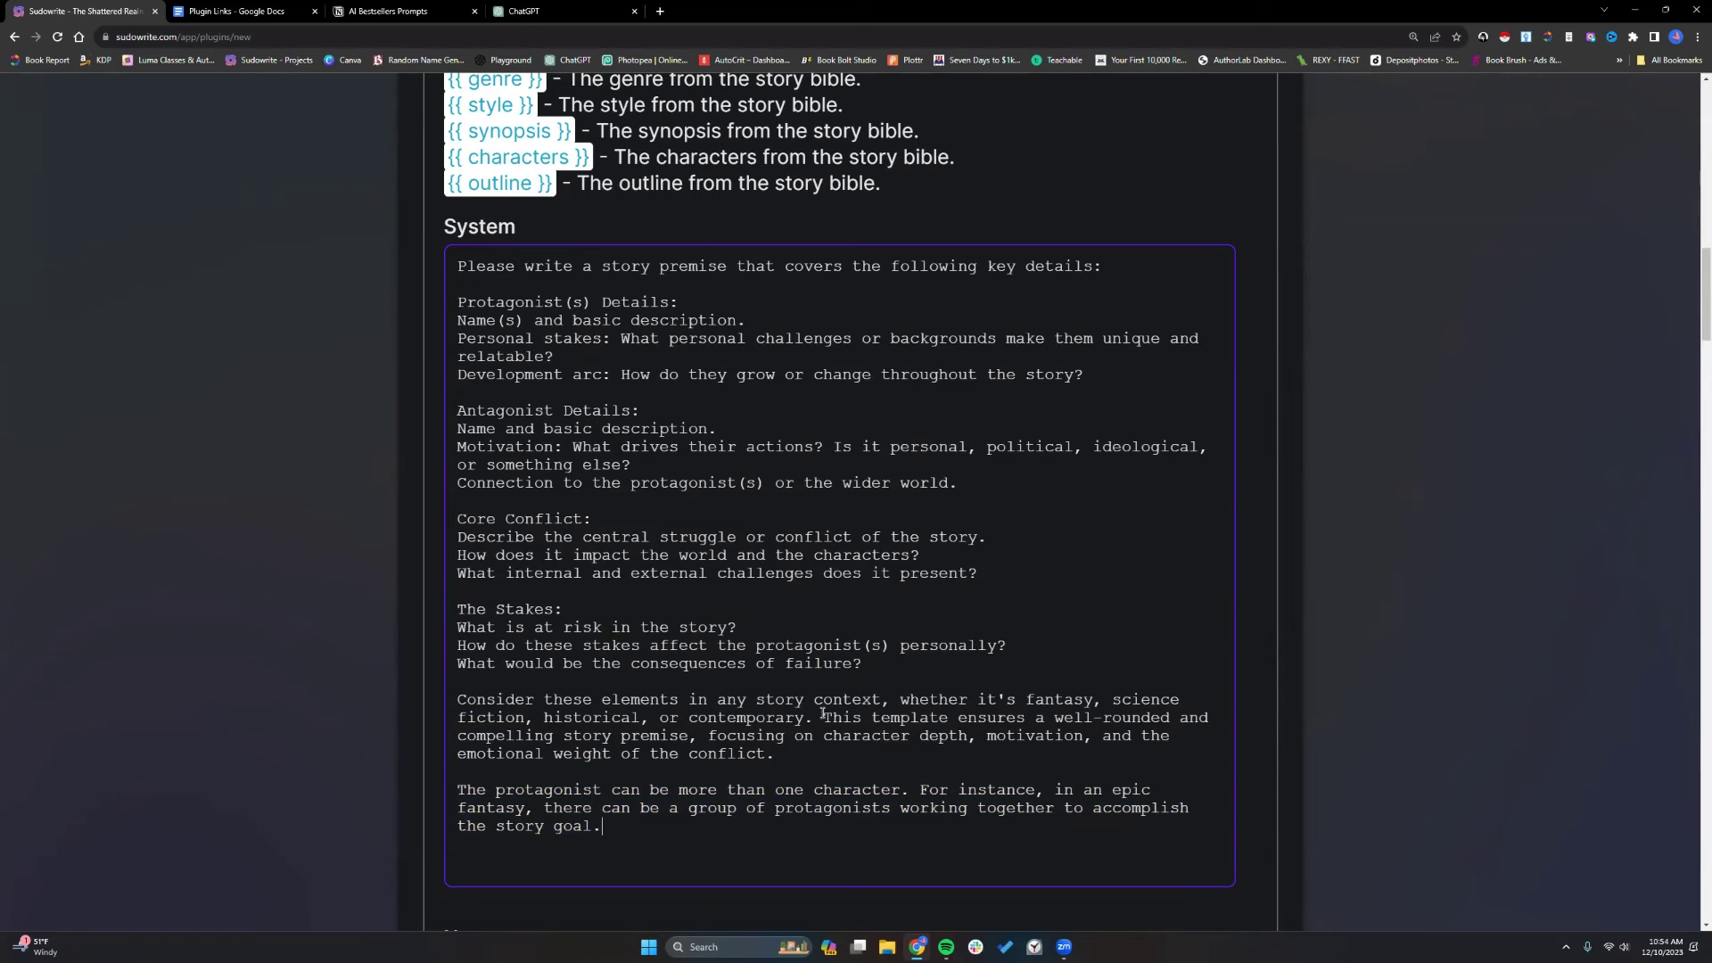
Move the "ensures a well-rounded and compelling story premise" wording from the closing paragraph to after "Please write a story premise." in the opening.
left_click_drag(959, 718, 958, 752)
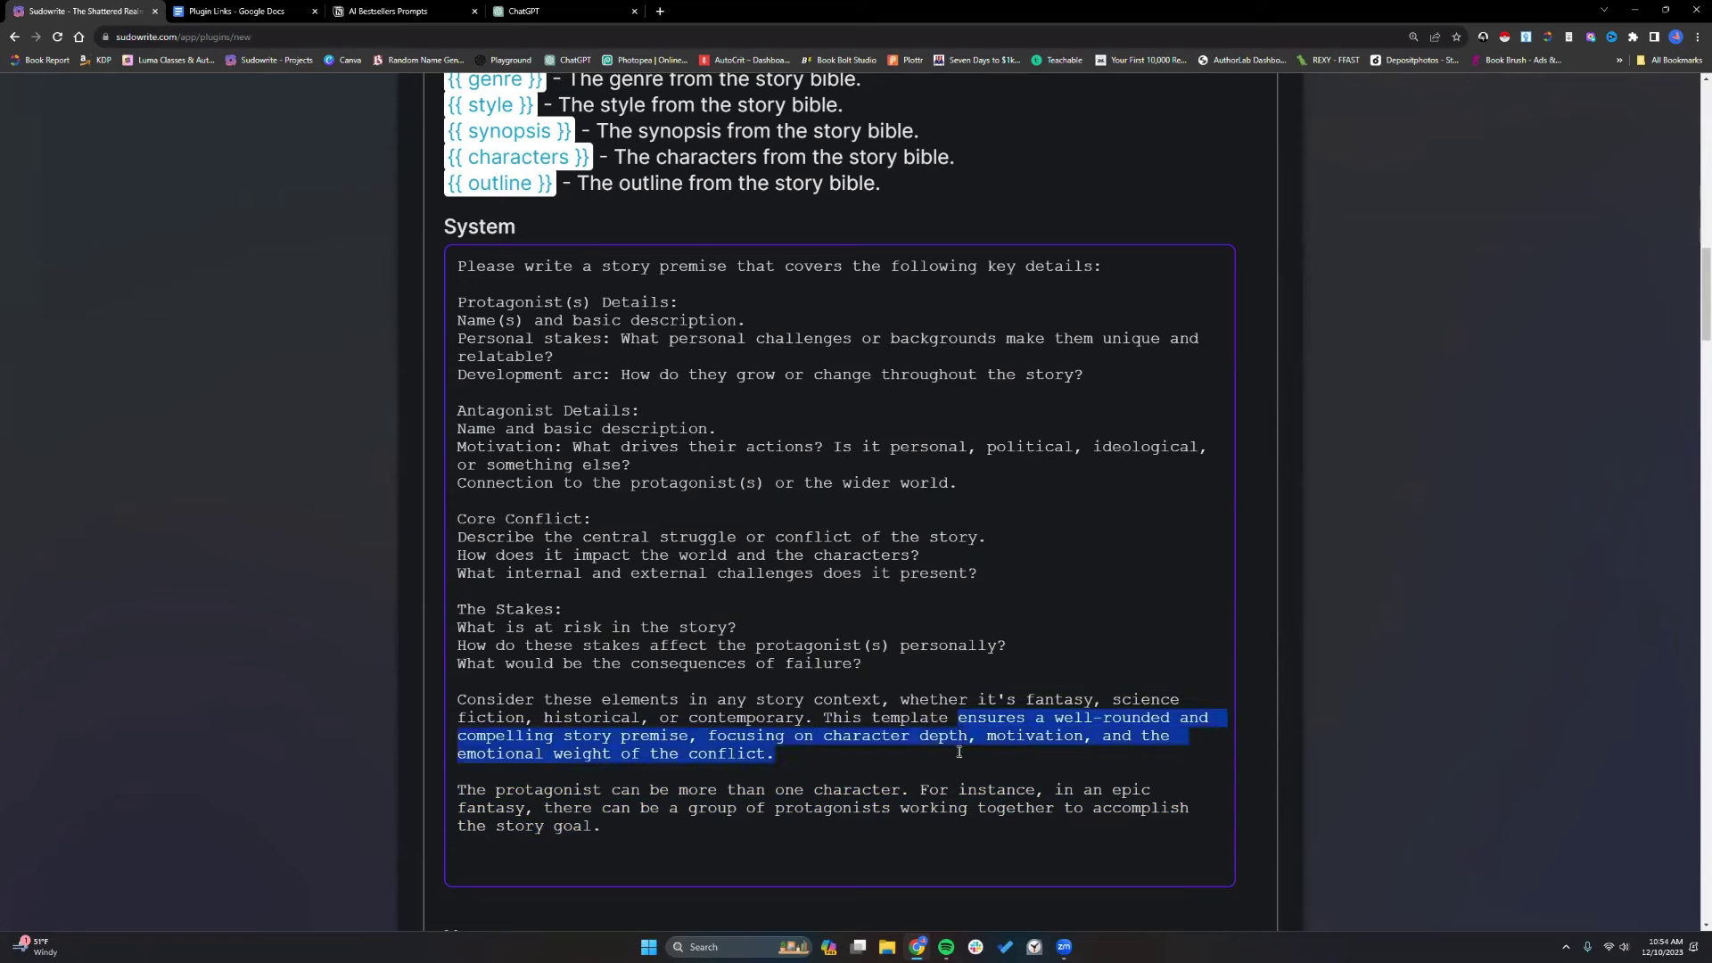
right_click(975, 733)
left_click(1008, 488)
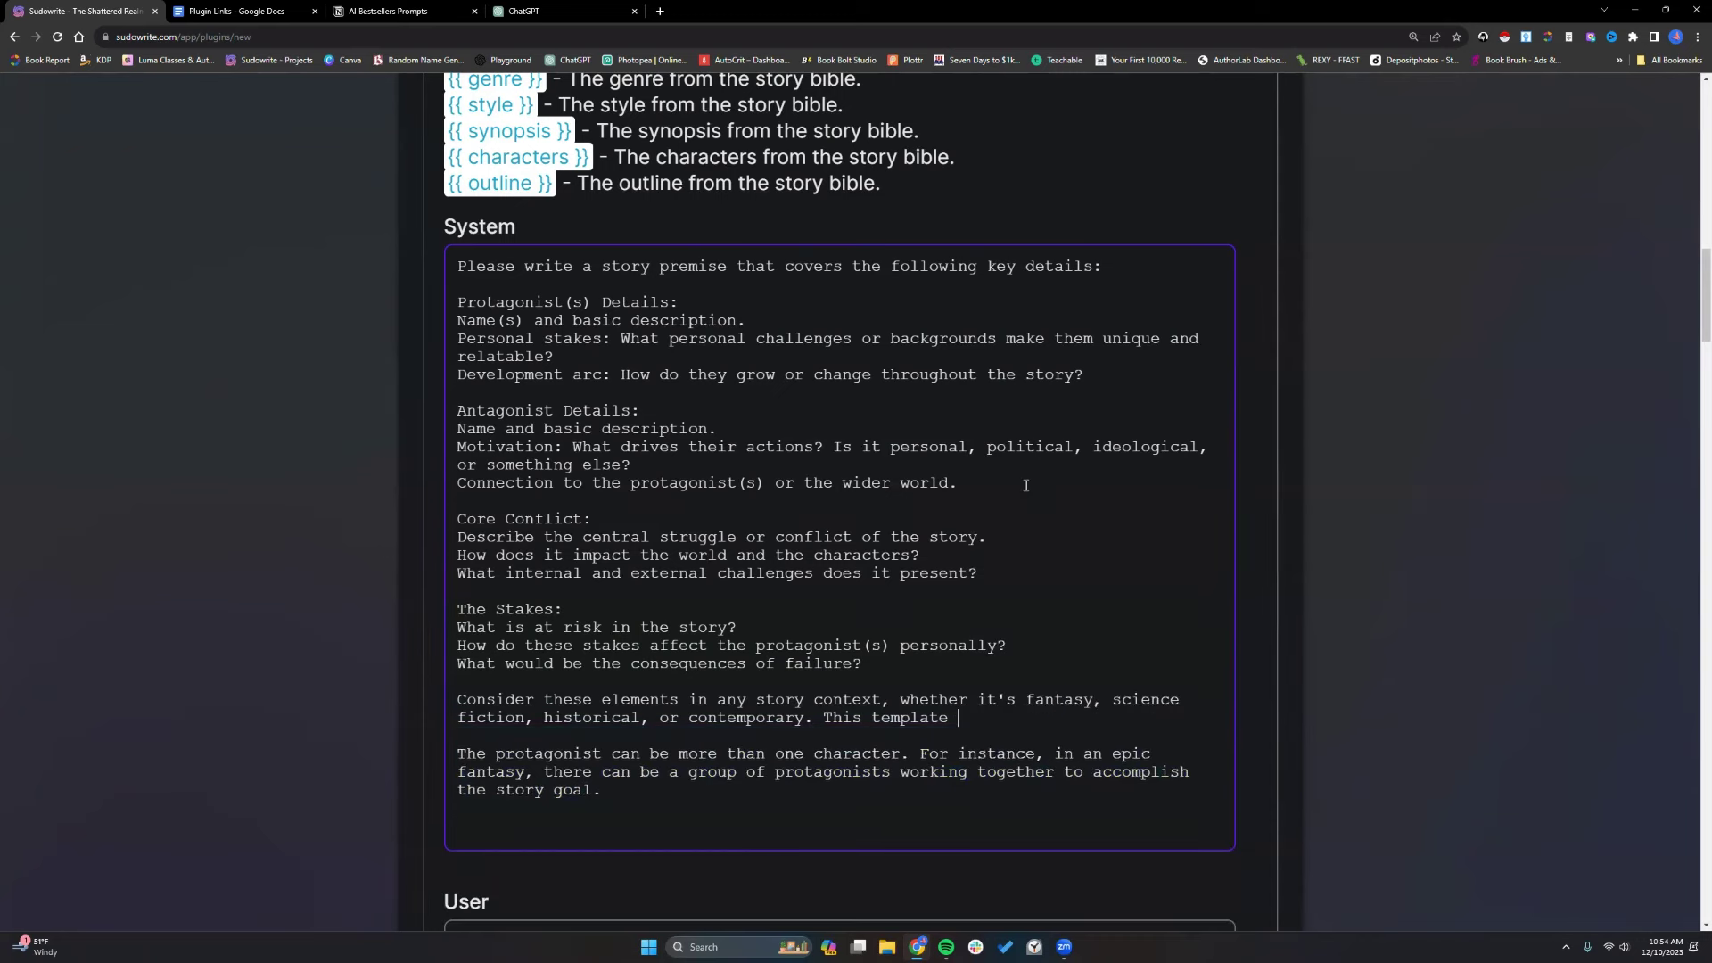
type(".")
right_click(752, 268)
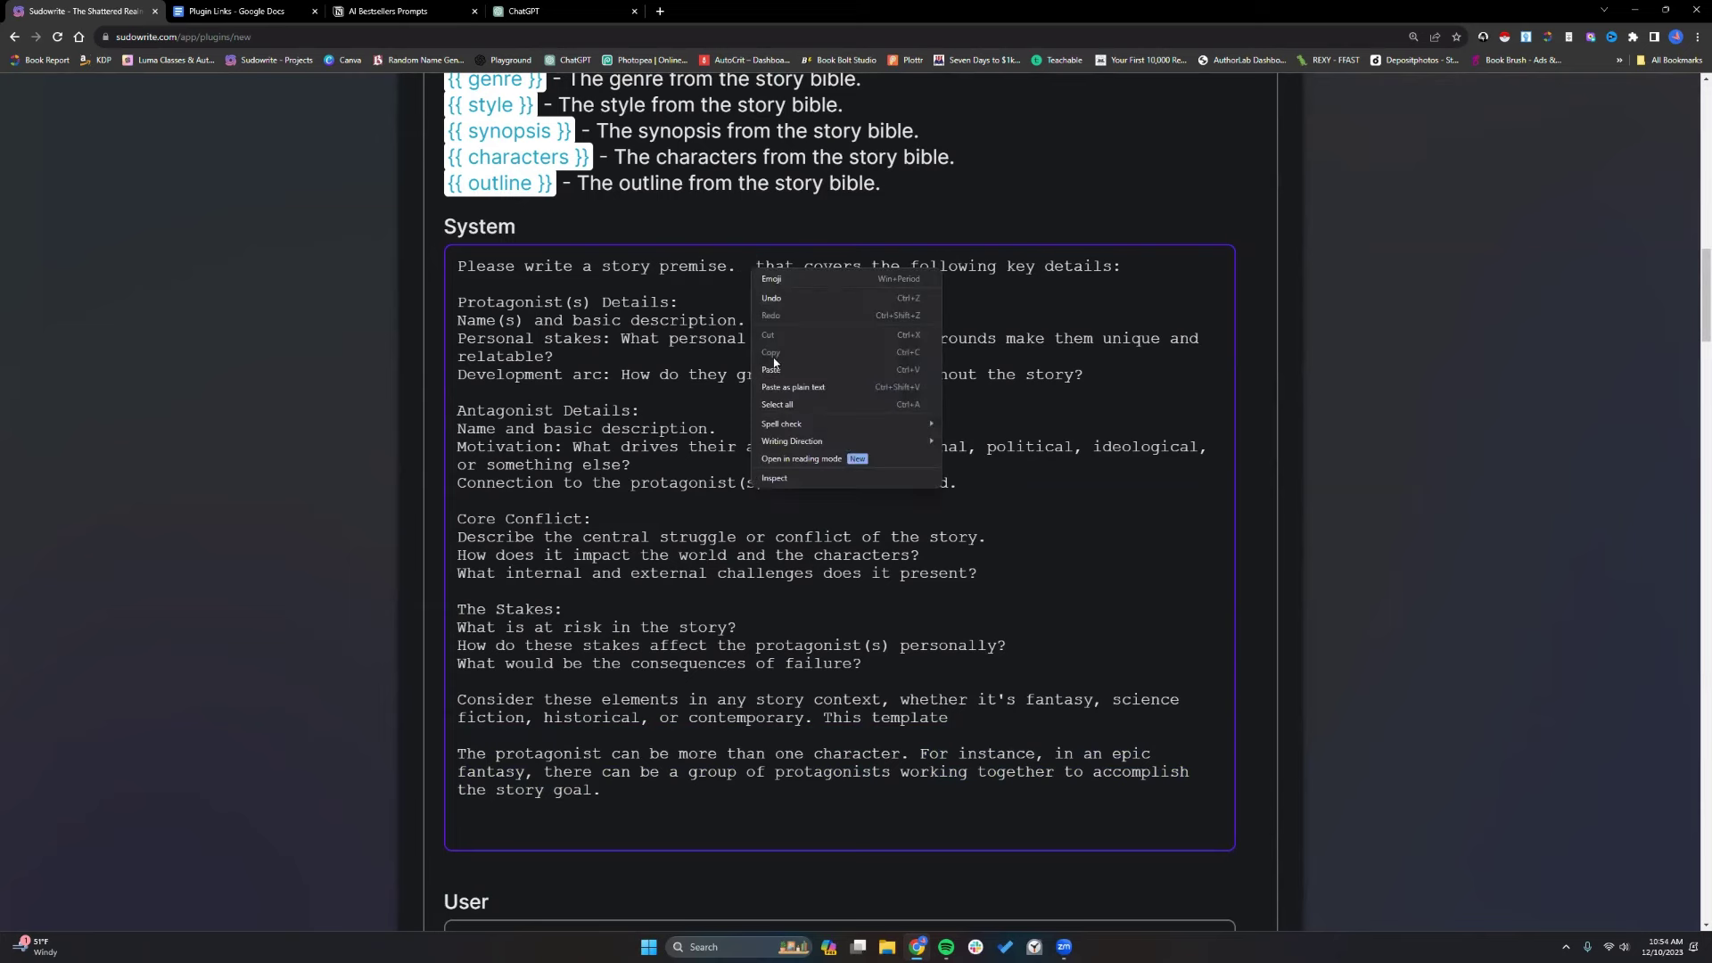
left_click(772, 369)
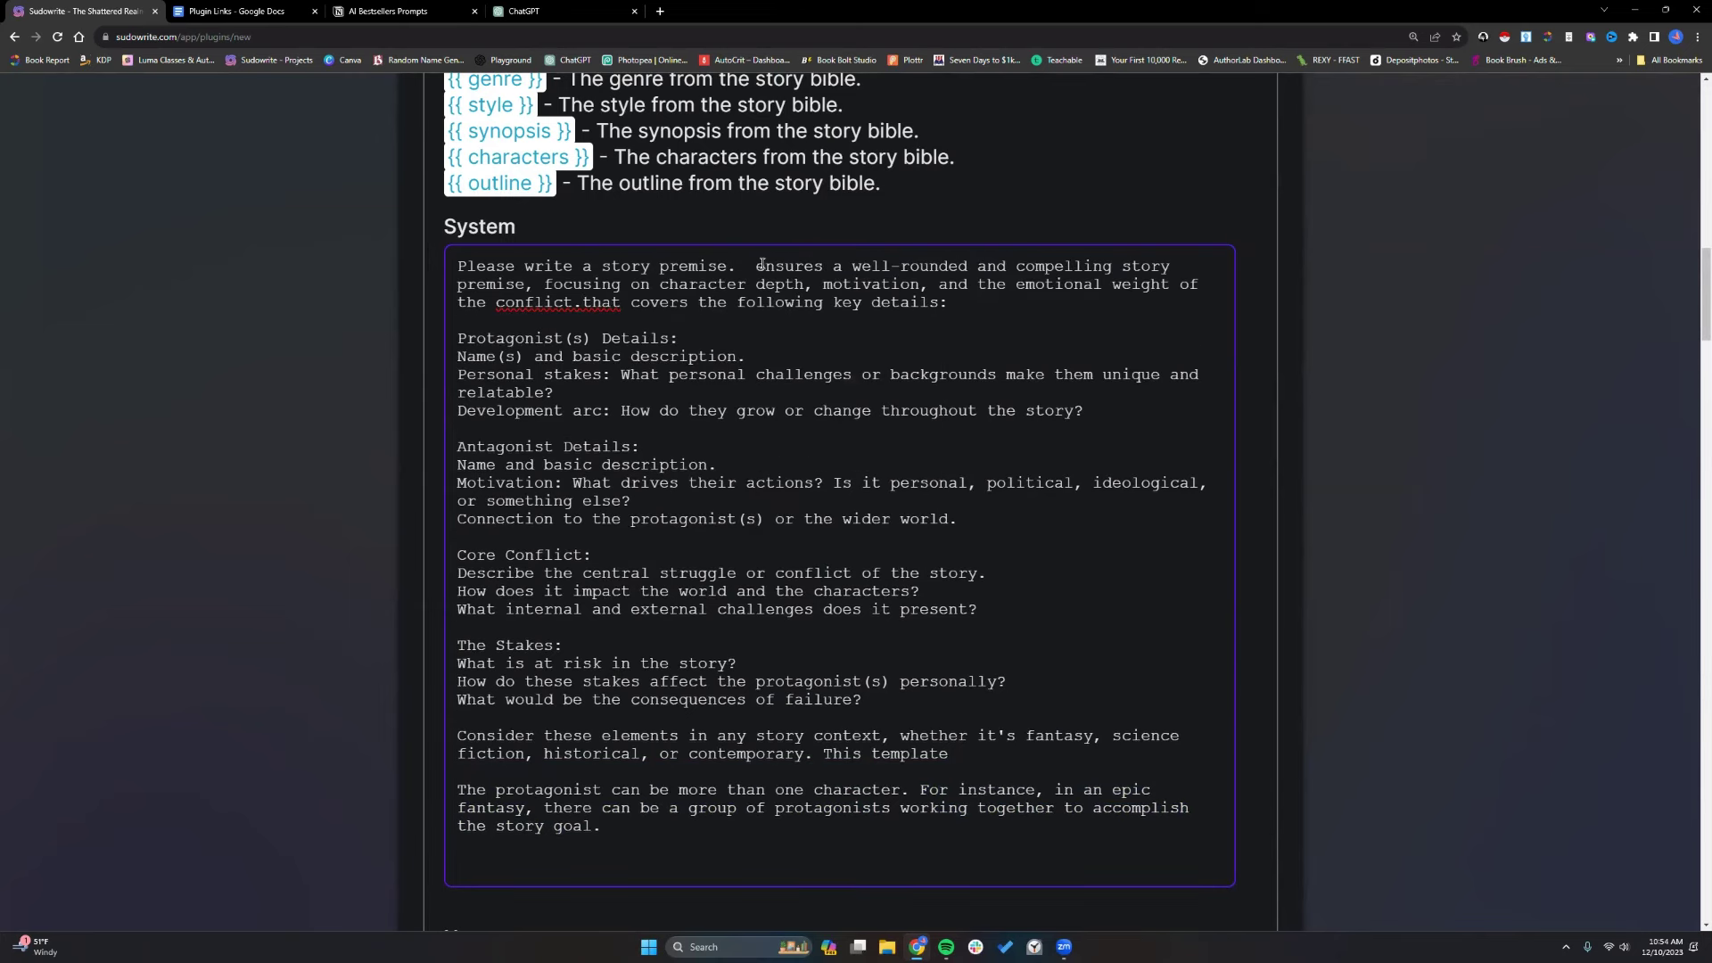
Merge the opening into "Please write a well-rounded and compelling story premise, focusing on character depth, motivation, and the emotional weight of the conflict.".
left_click_drag(746, 265, 824, 265)
type("Ensure")
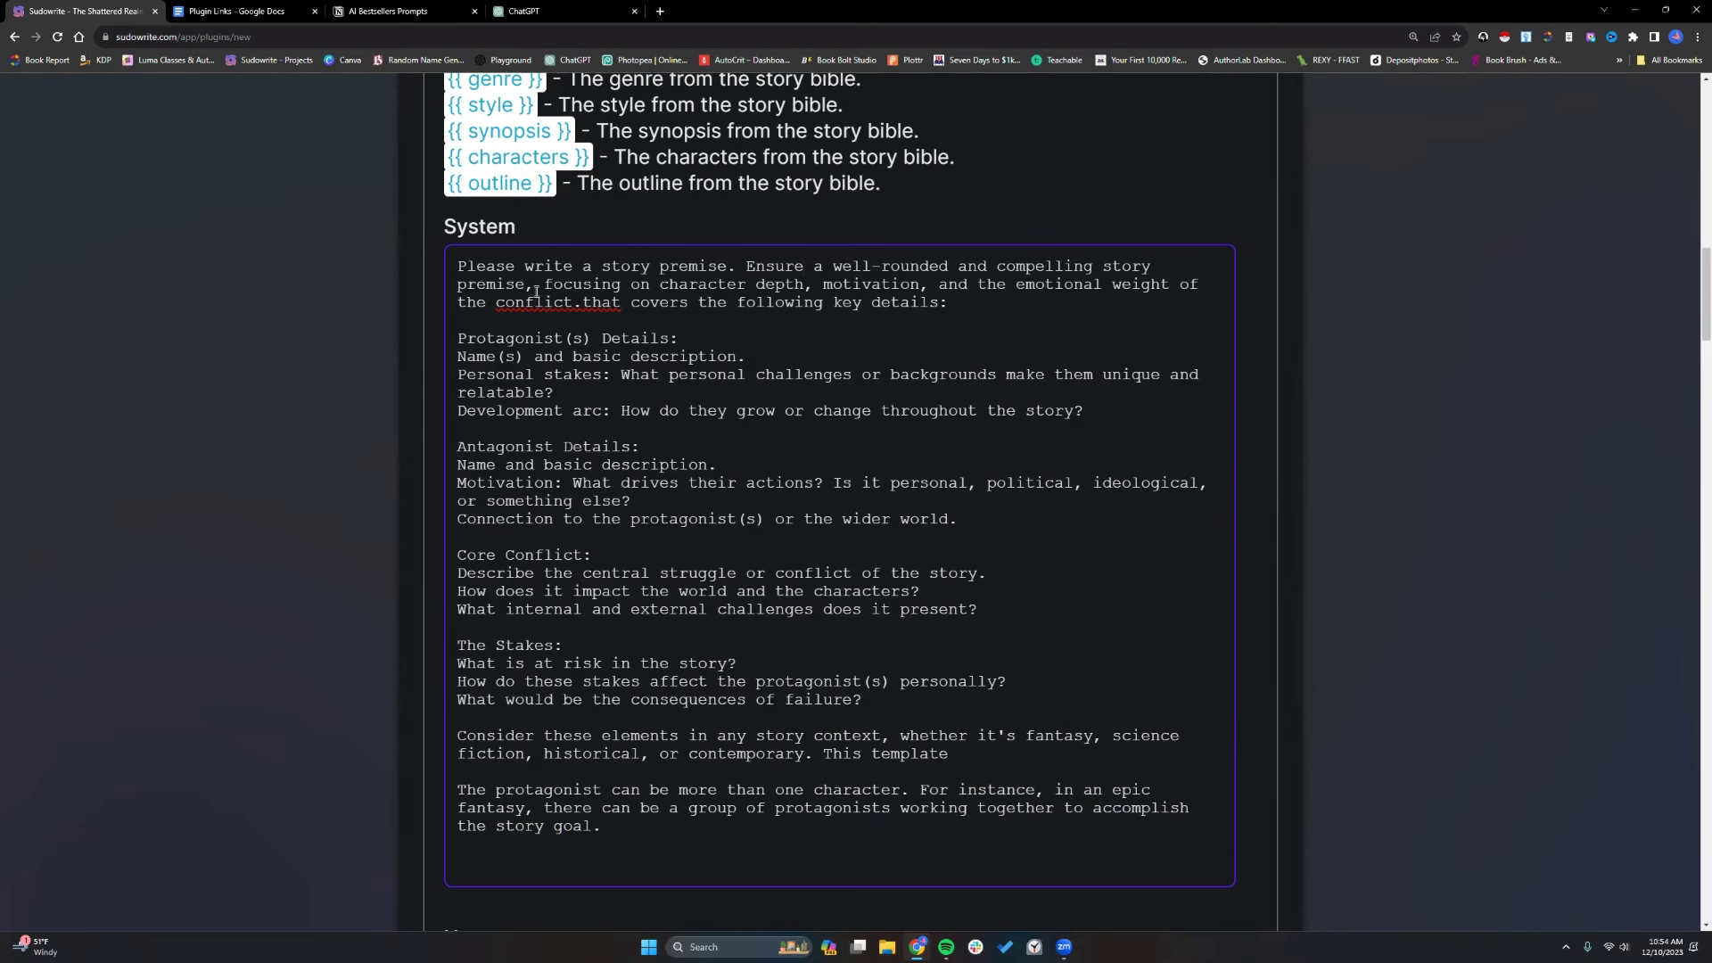
left_click_drag(814, 266, 584, 266)
key("BackSpace")
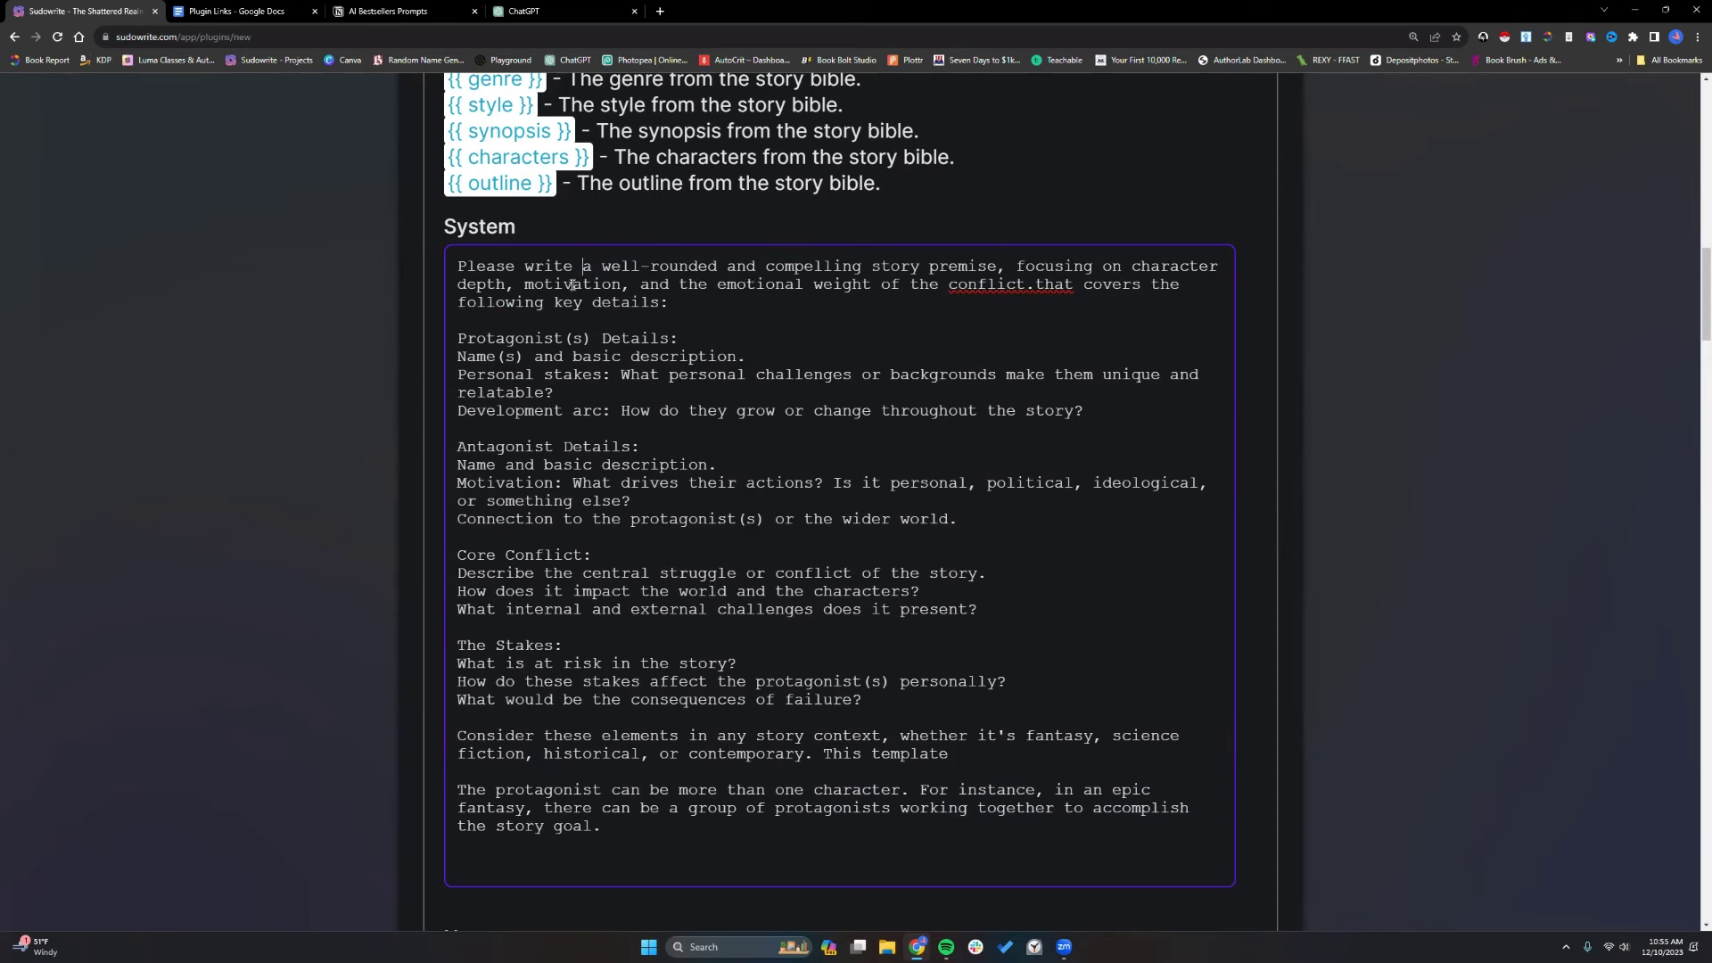
Replace the "that covers the following key details:" fragment with the sentence "Use the following format and key details:".
left_click(1036, 285)
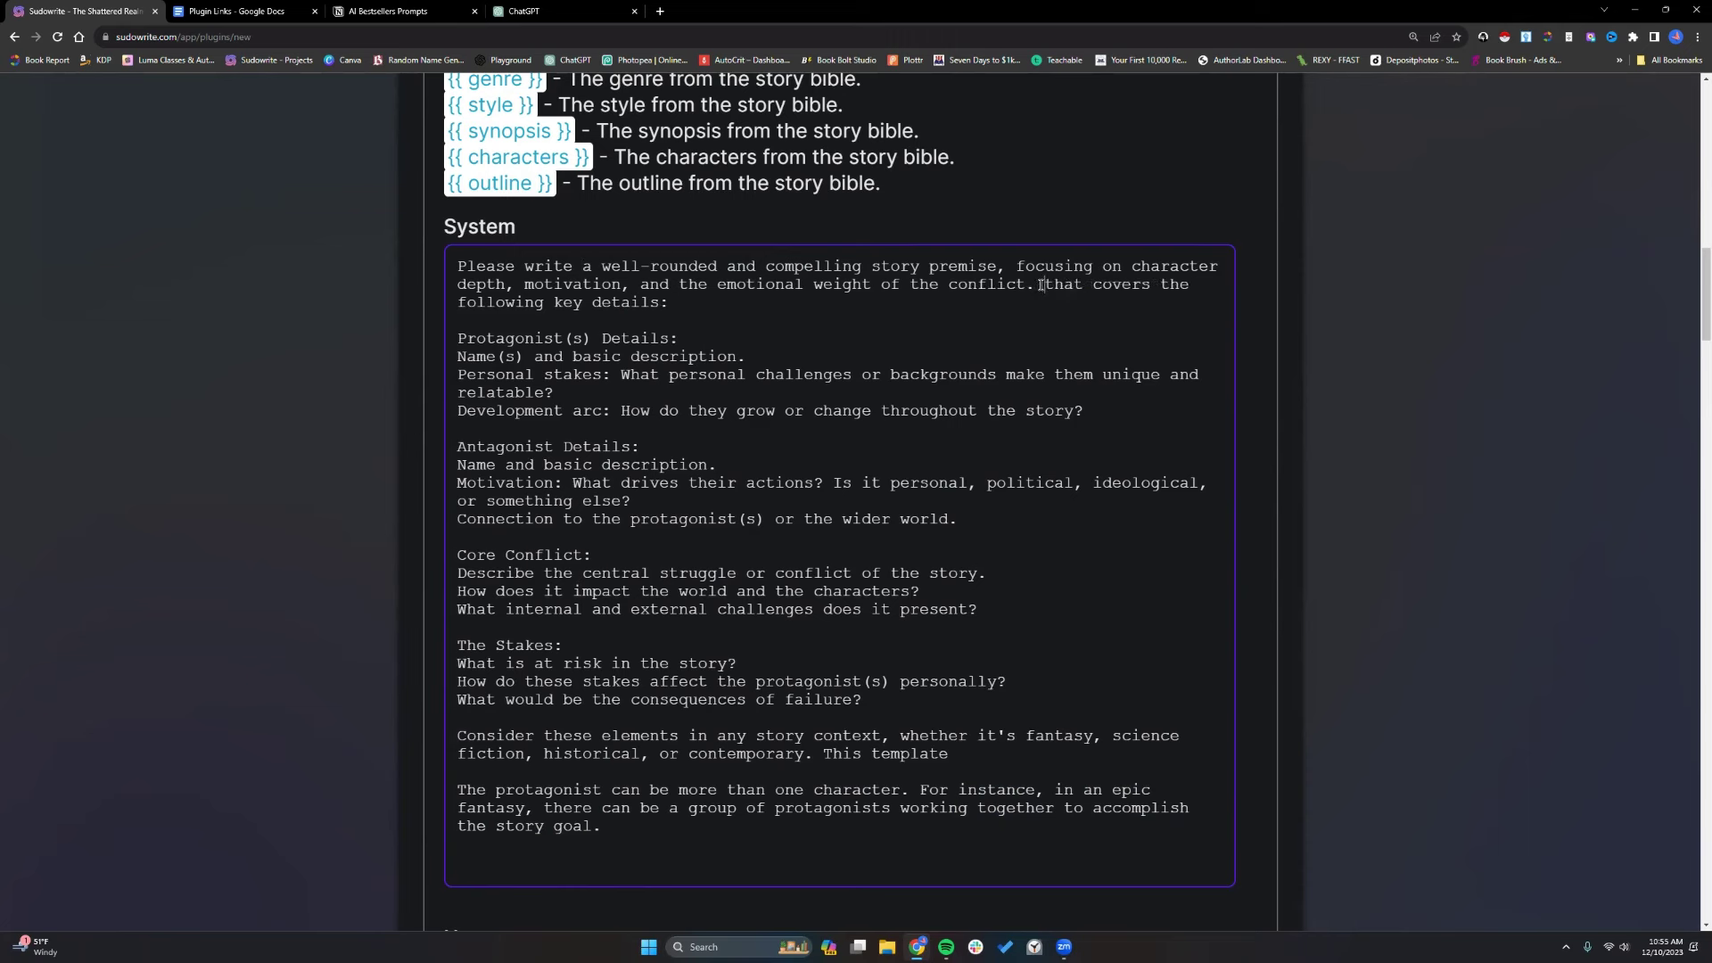
type("Use the folo")
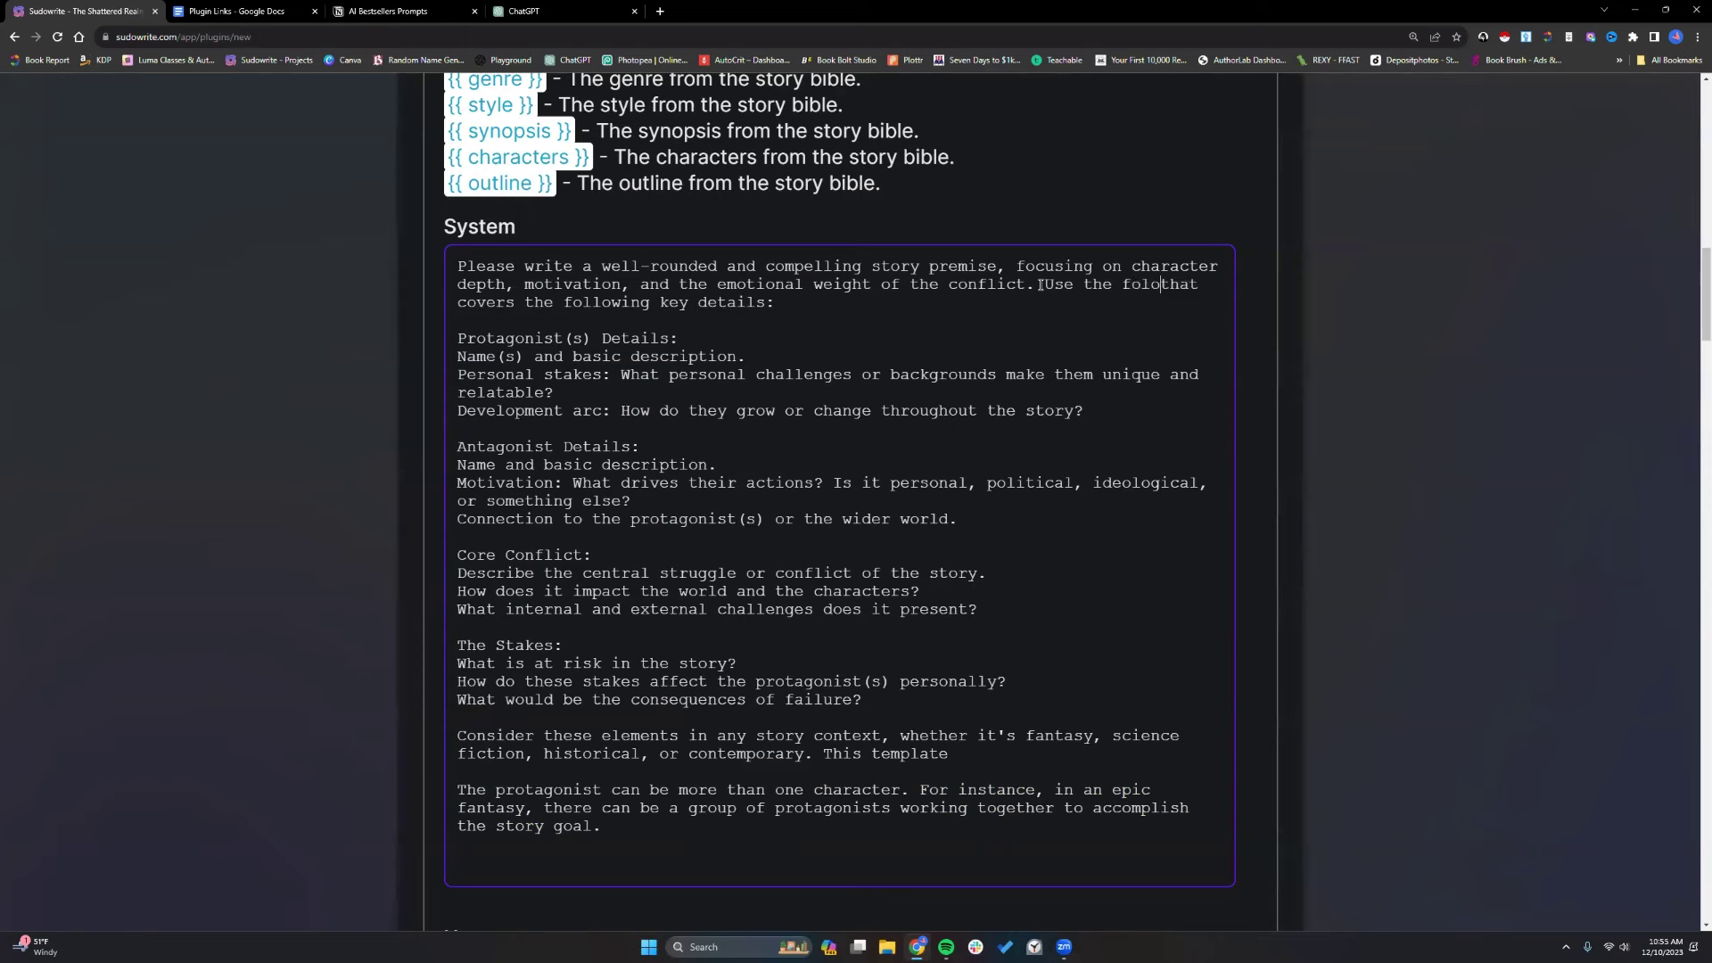
key("BackSpace")
type("lowing format")
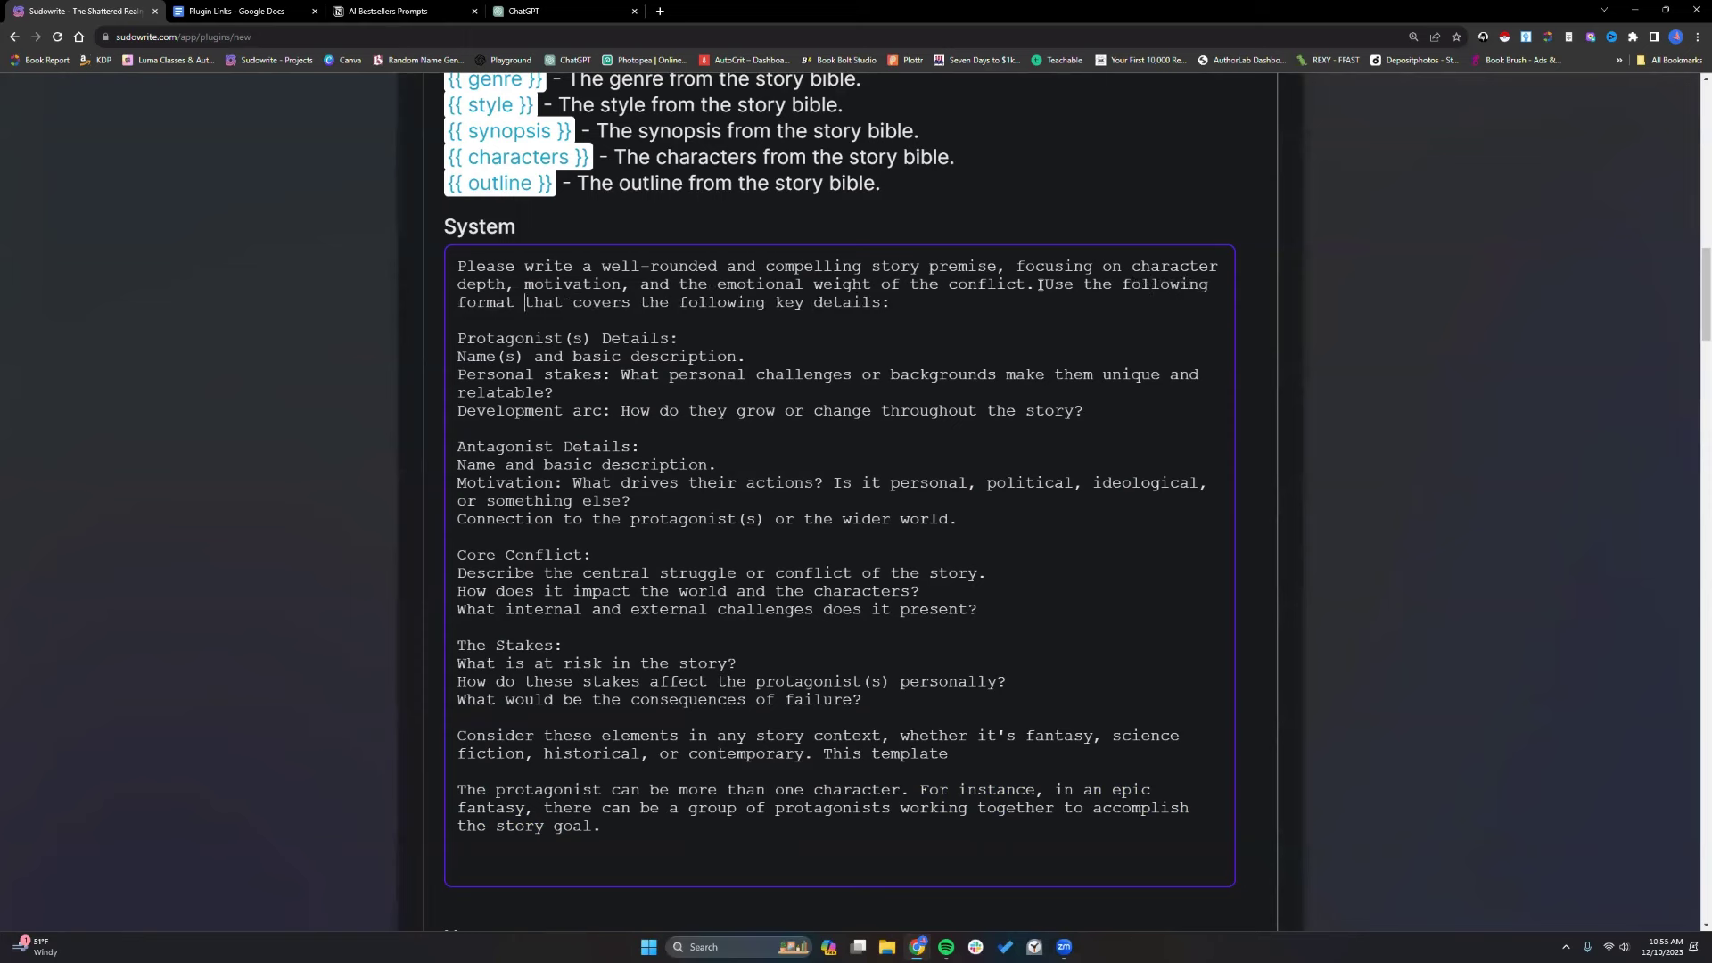
left_click(765, 302, "shift")
type("and")
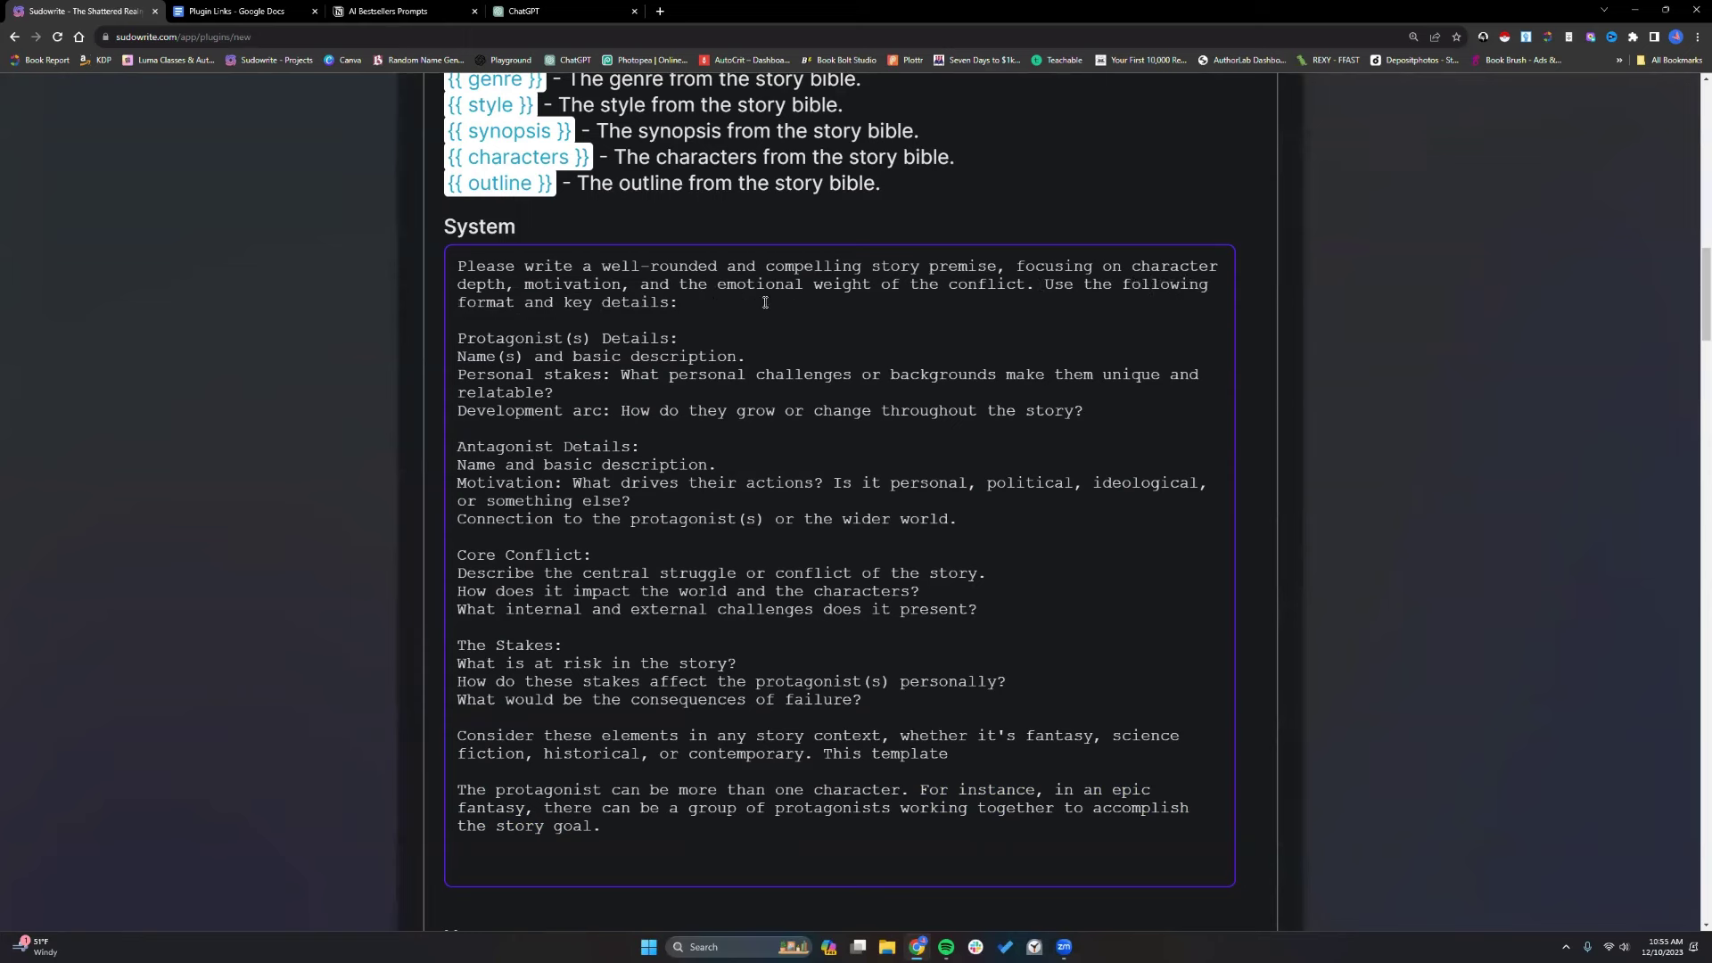
Run the Premise Builder test again with the revised System prompt and go to its generated output.
scroll(620, 459, "down", 2)
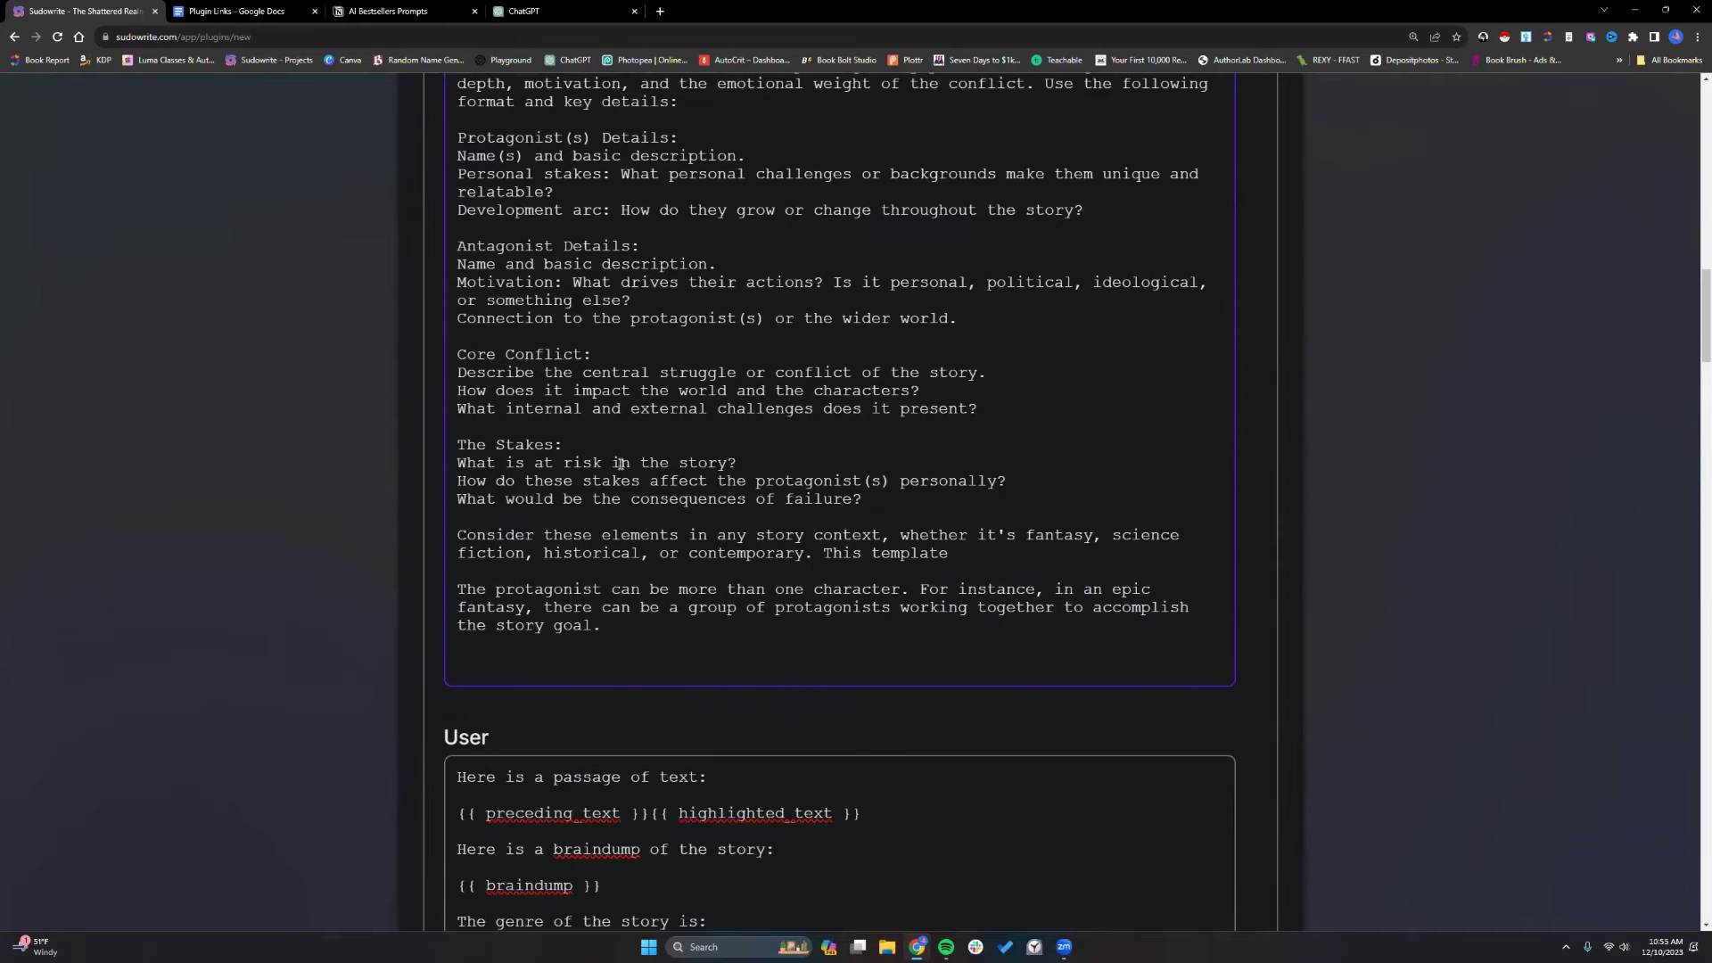
scroll(1181, 779, "down", 20)
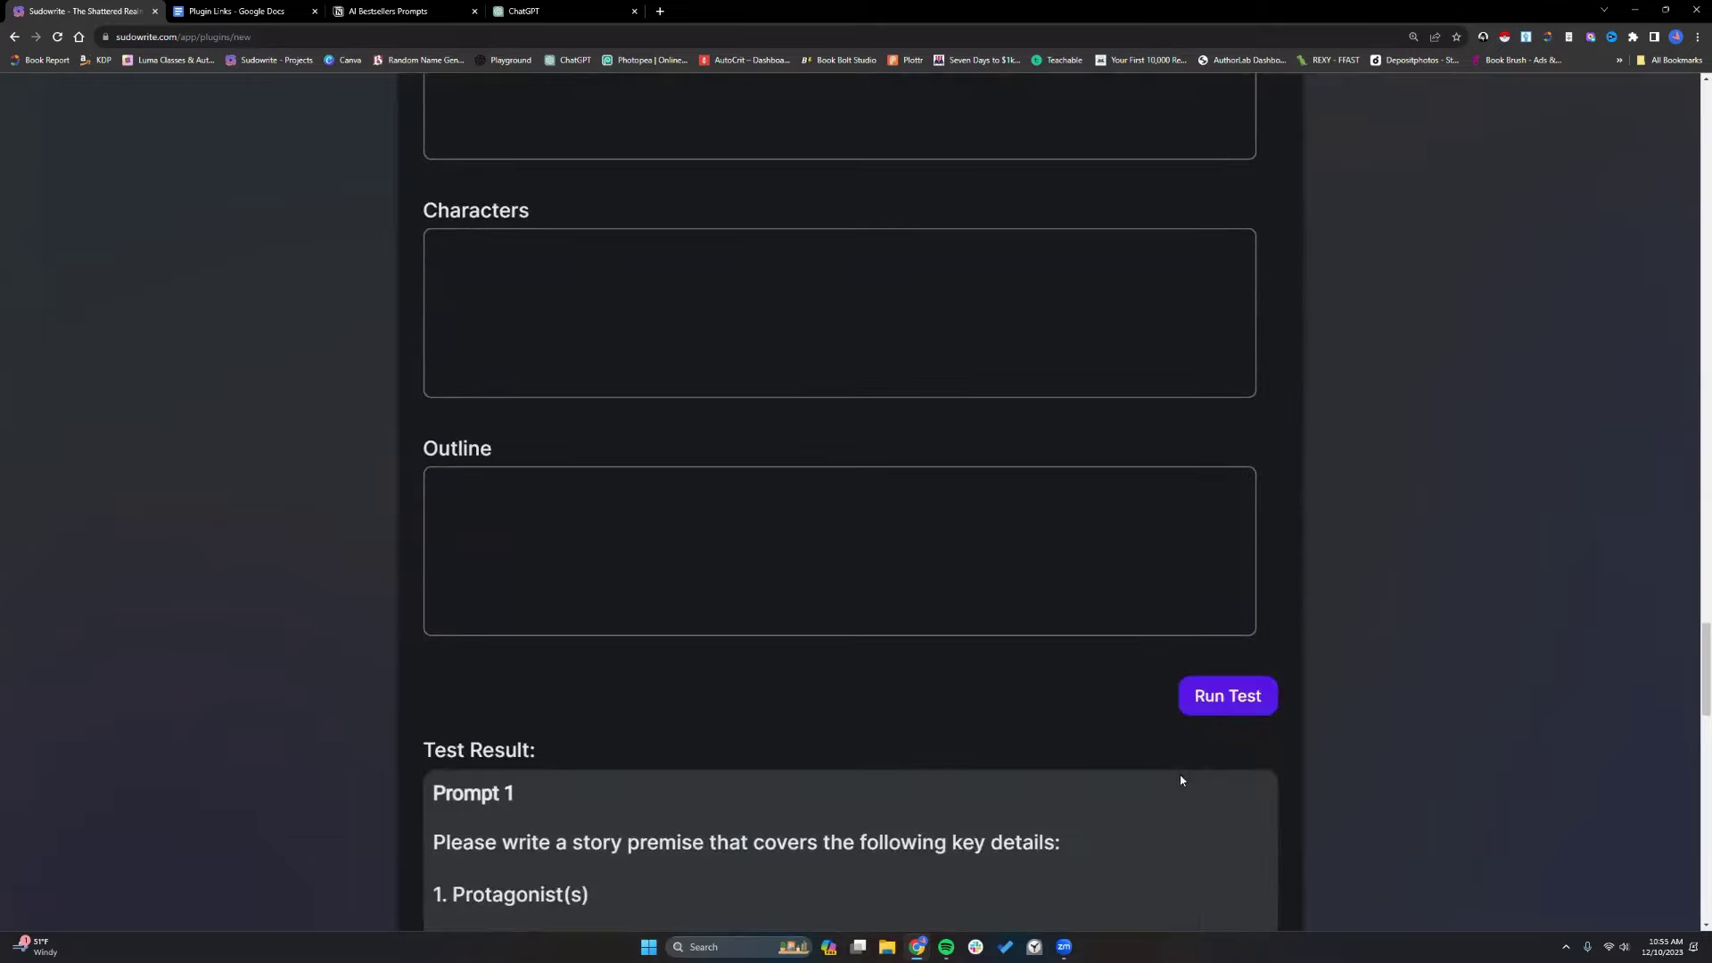
scroll(684, 559, "down", 15)
scroll(684, 559, "down", 7)
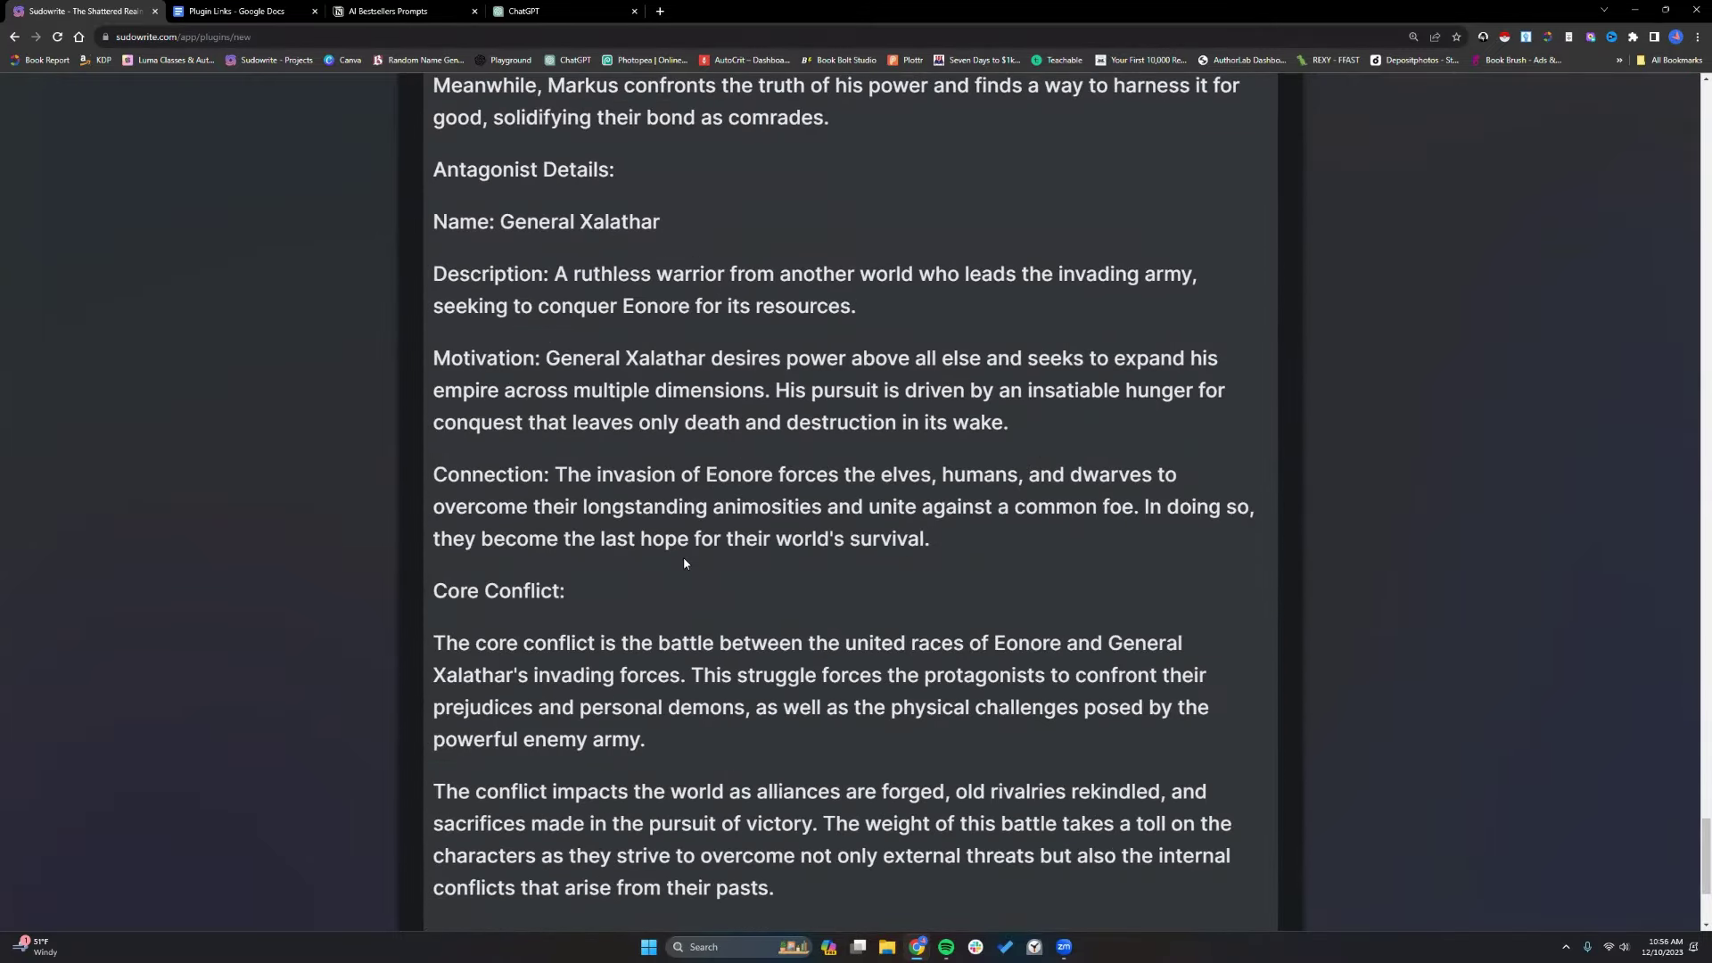
Review the generated premise's protagonist details, personal stakes, development arc and antagonist details.
scroll(684, 562, "up", 3)
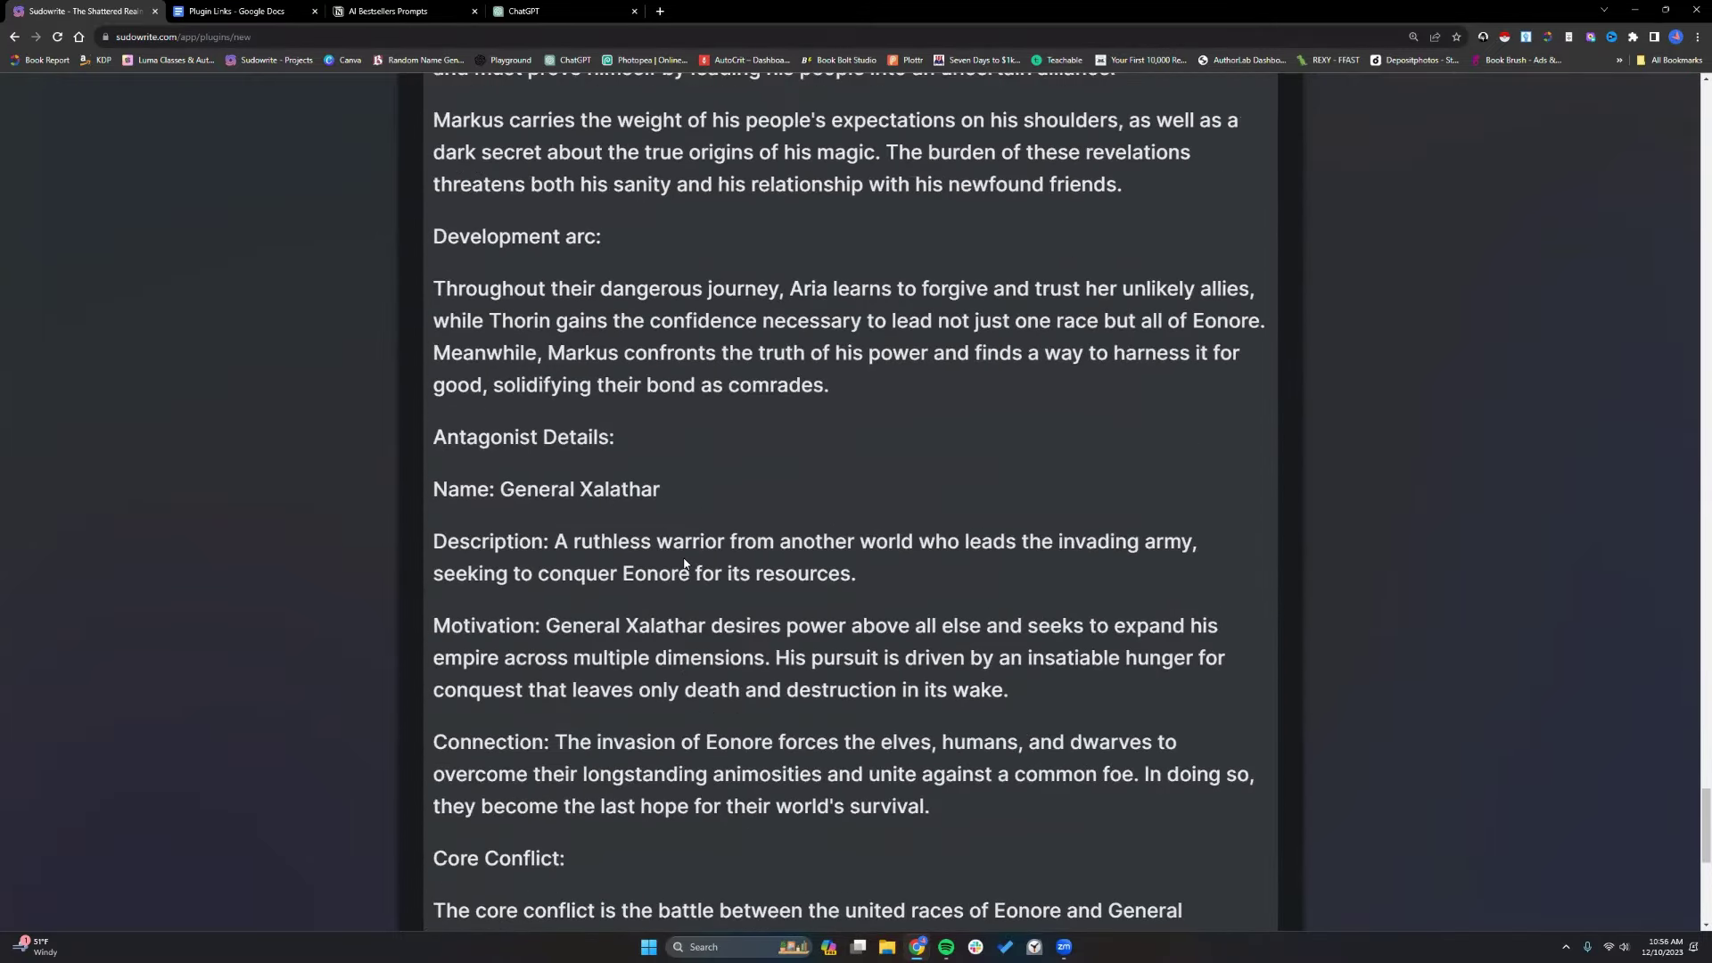
scroll(684, 561, "up", 6)
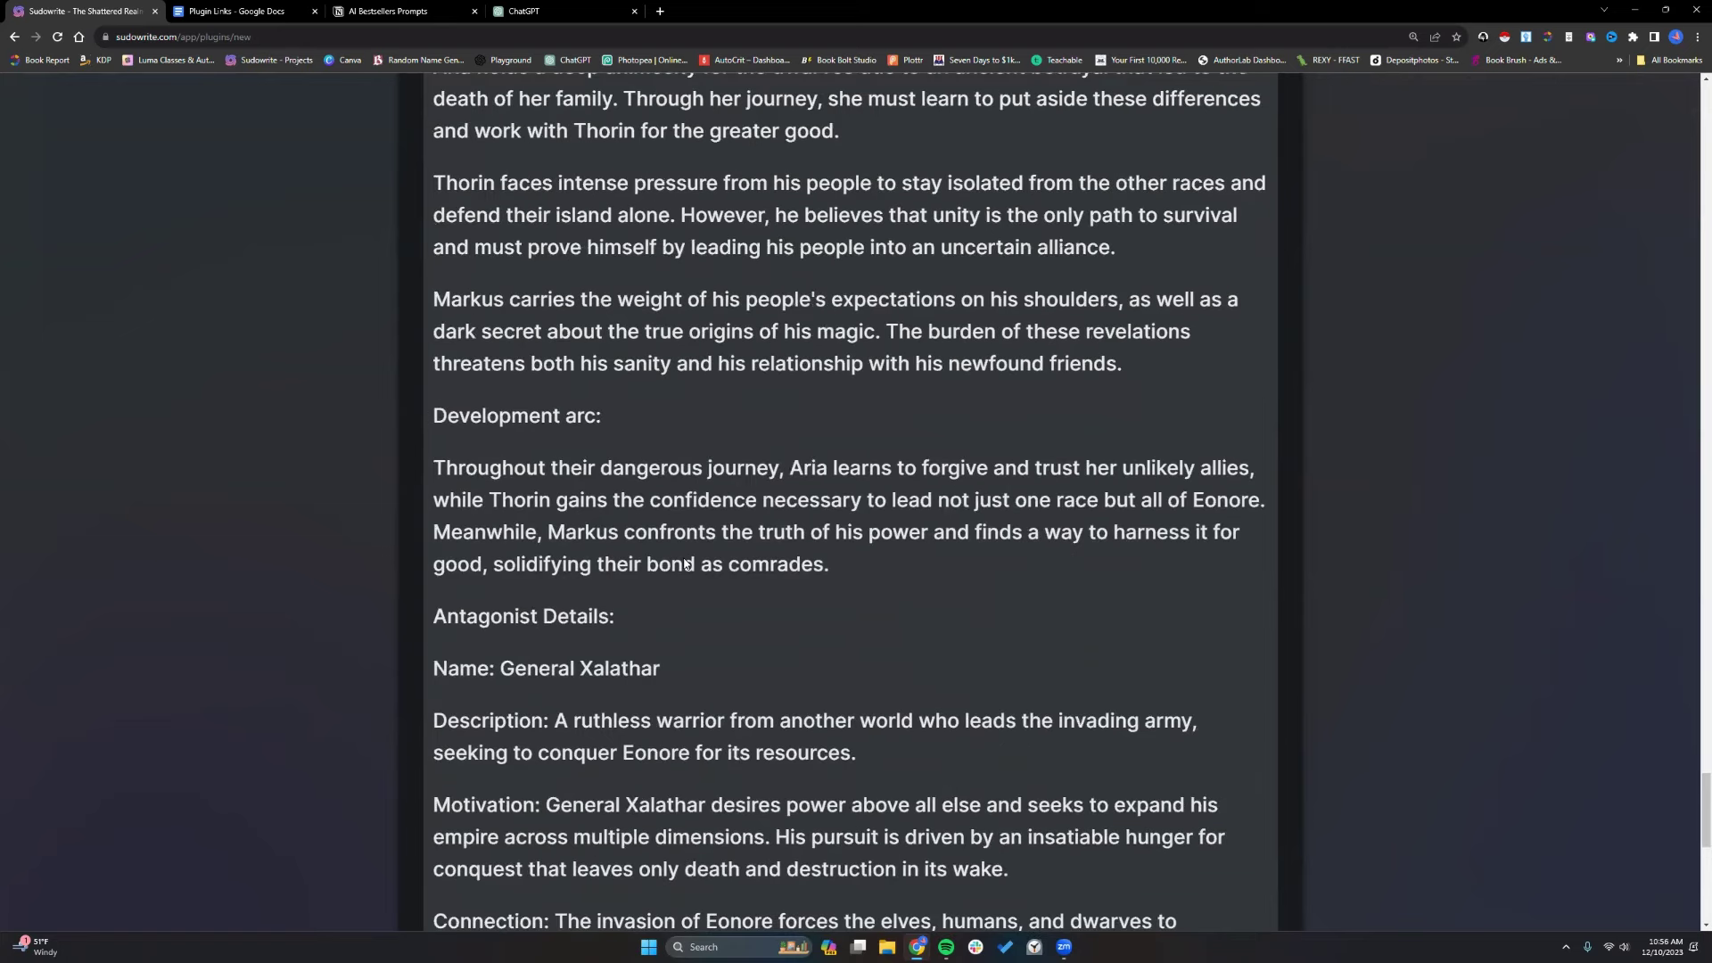
scroll(684, 562, "up", 1)
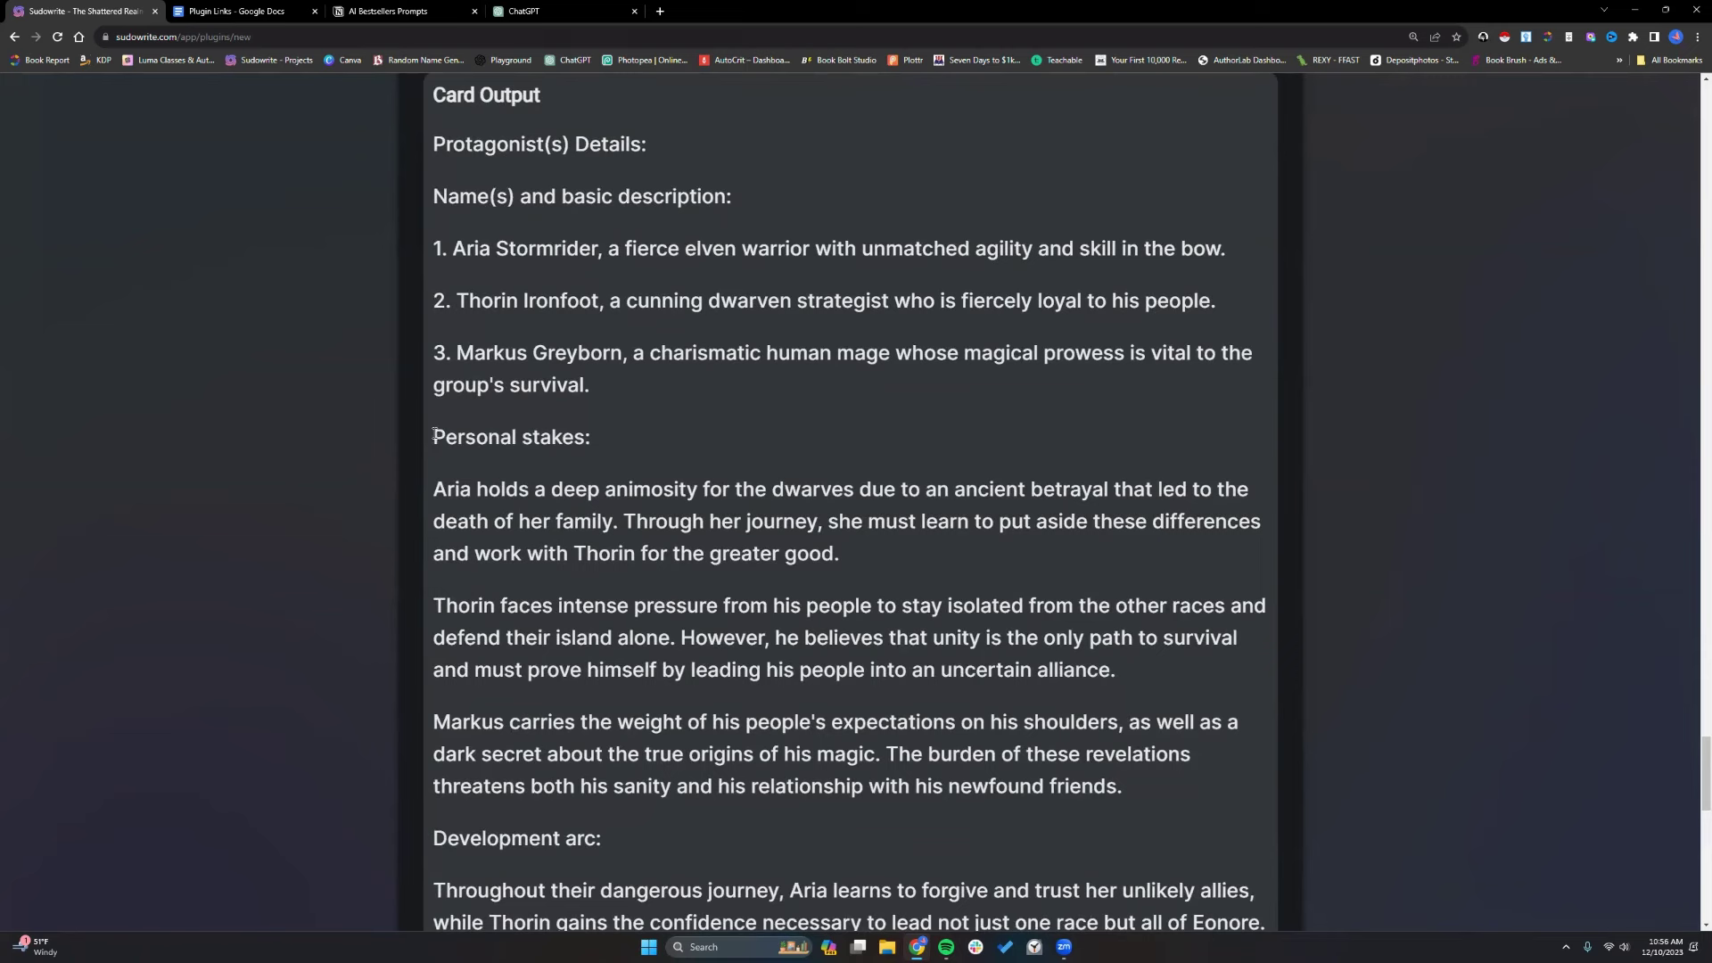
left_click_drag(436, 487, 1137, 745)
left_click(741, 241)
scroll(839, 537, "down", 5)
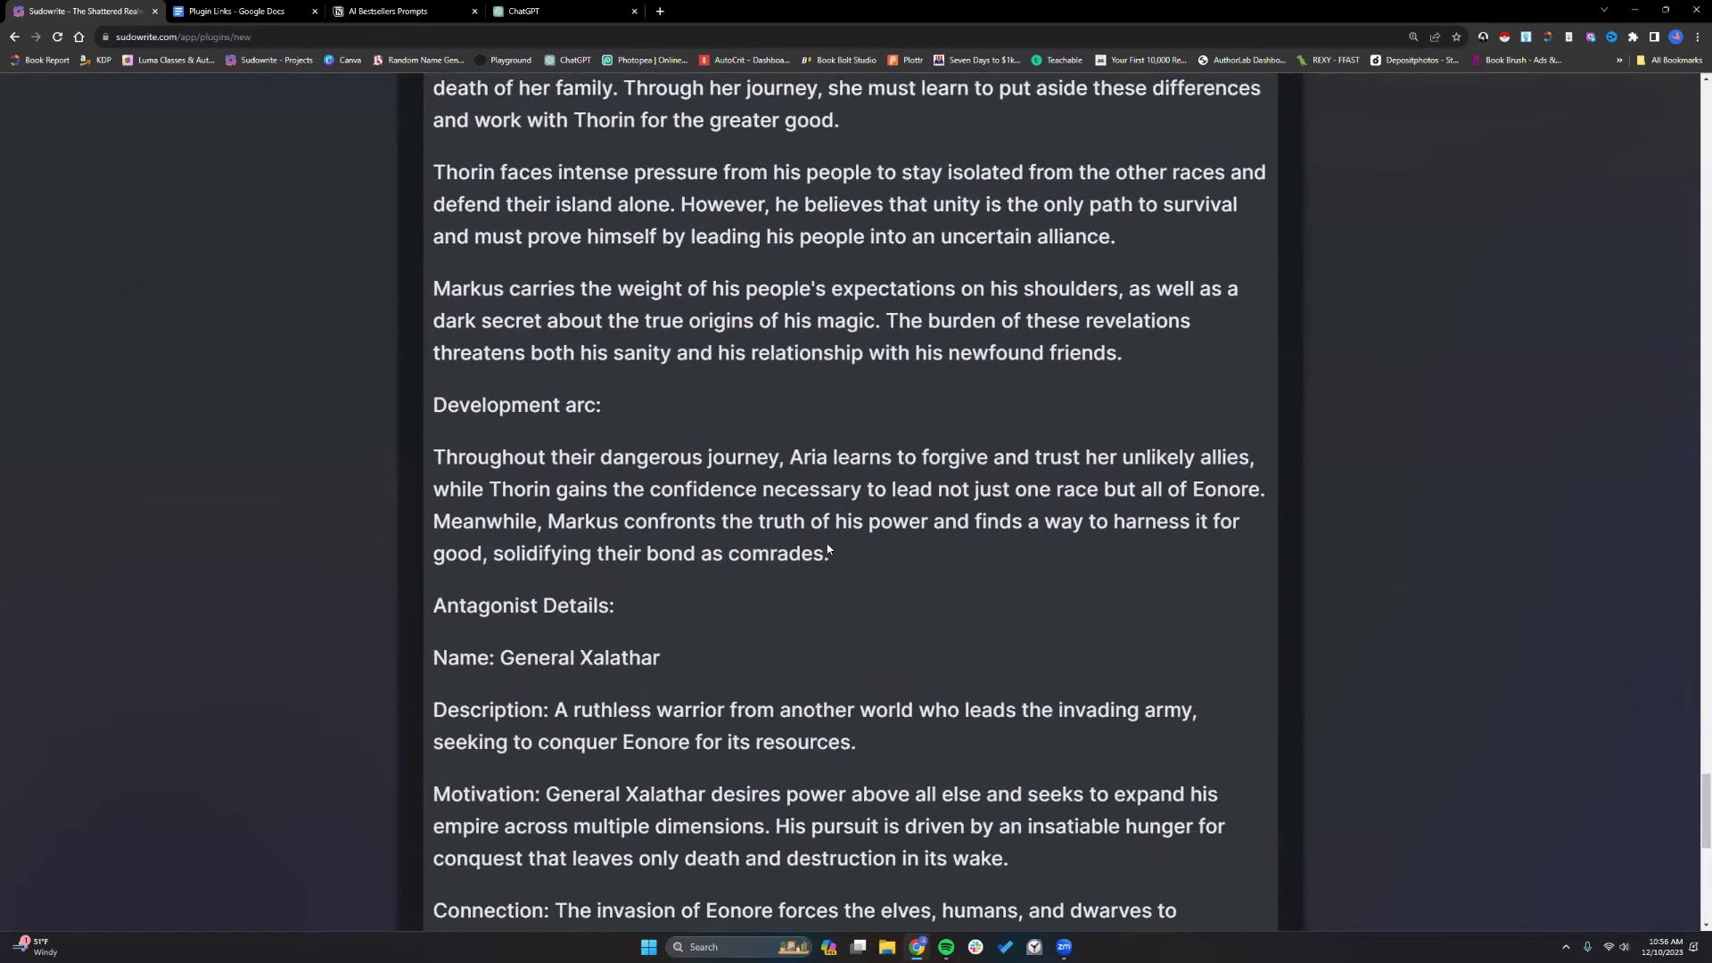
scroll(827, 548, "down", 2)
scroll(833, 547, "up", 1)
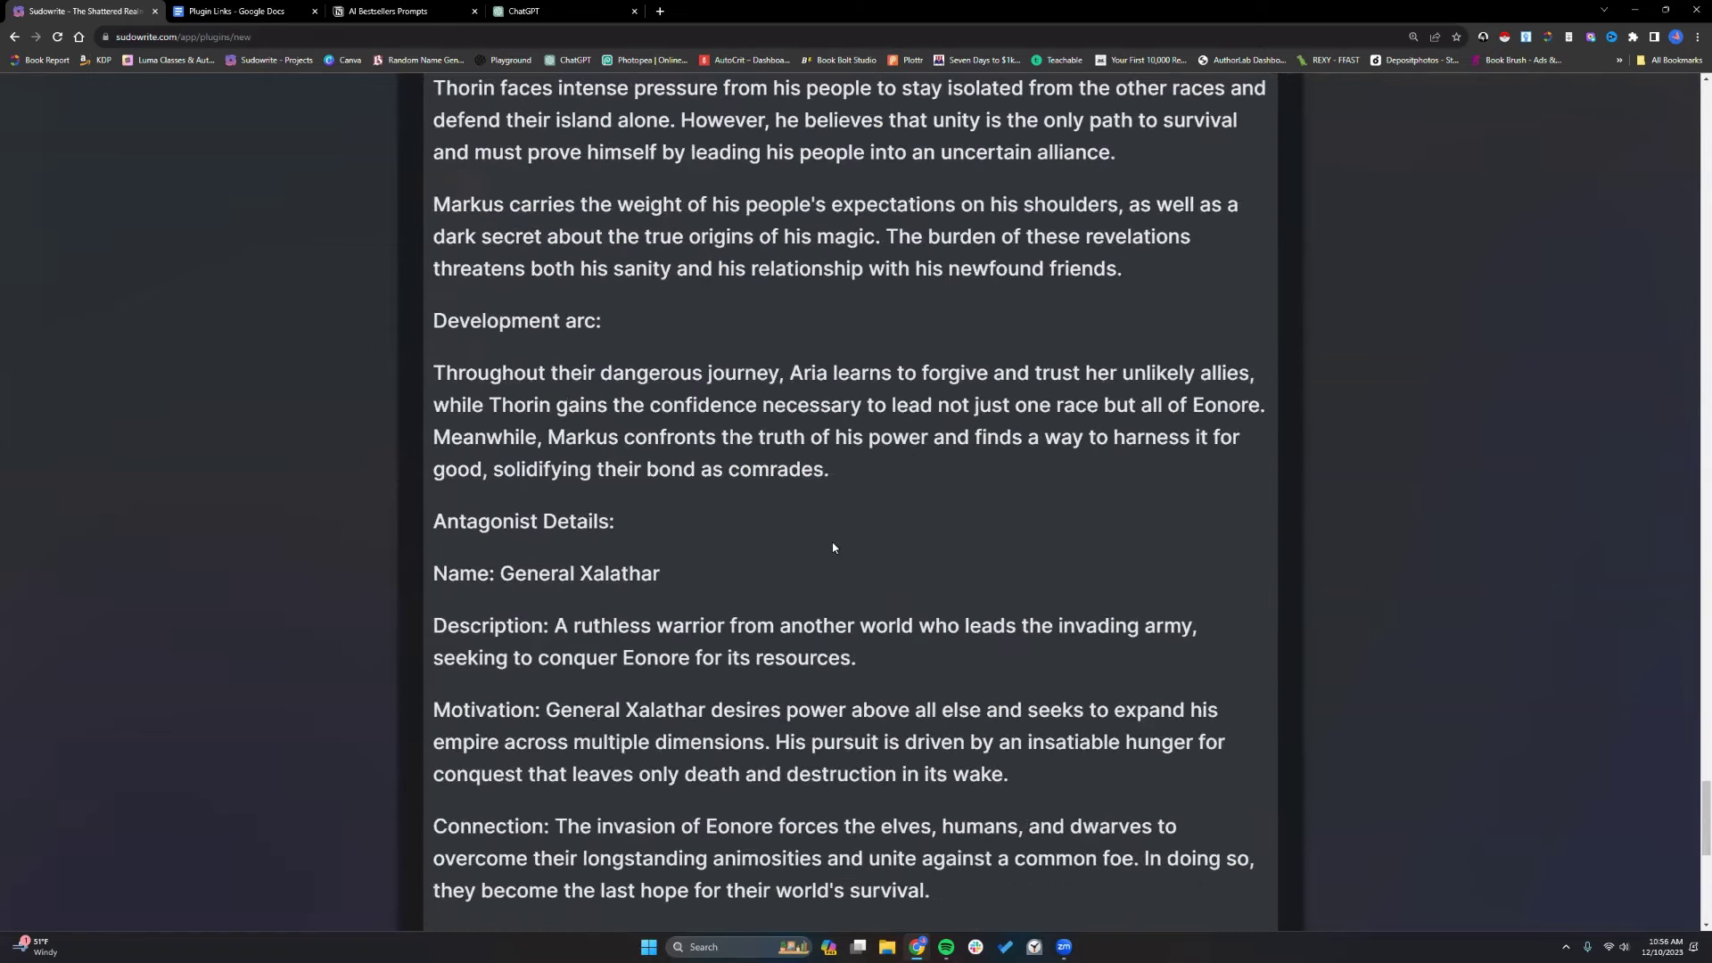
scroll(833, 546, "up", 4)
Look back over the tested prompt text, the example story inputs, the AI options and the System prompt.
scroll(833, 546, "up", 10)
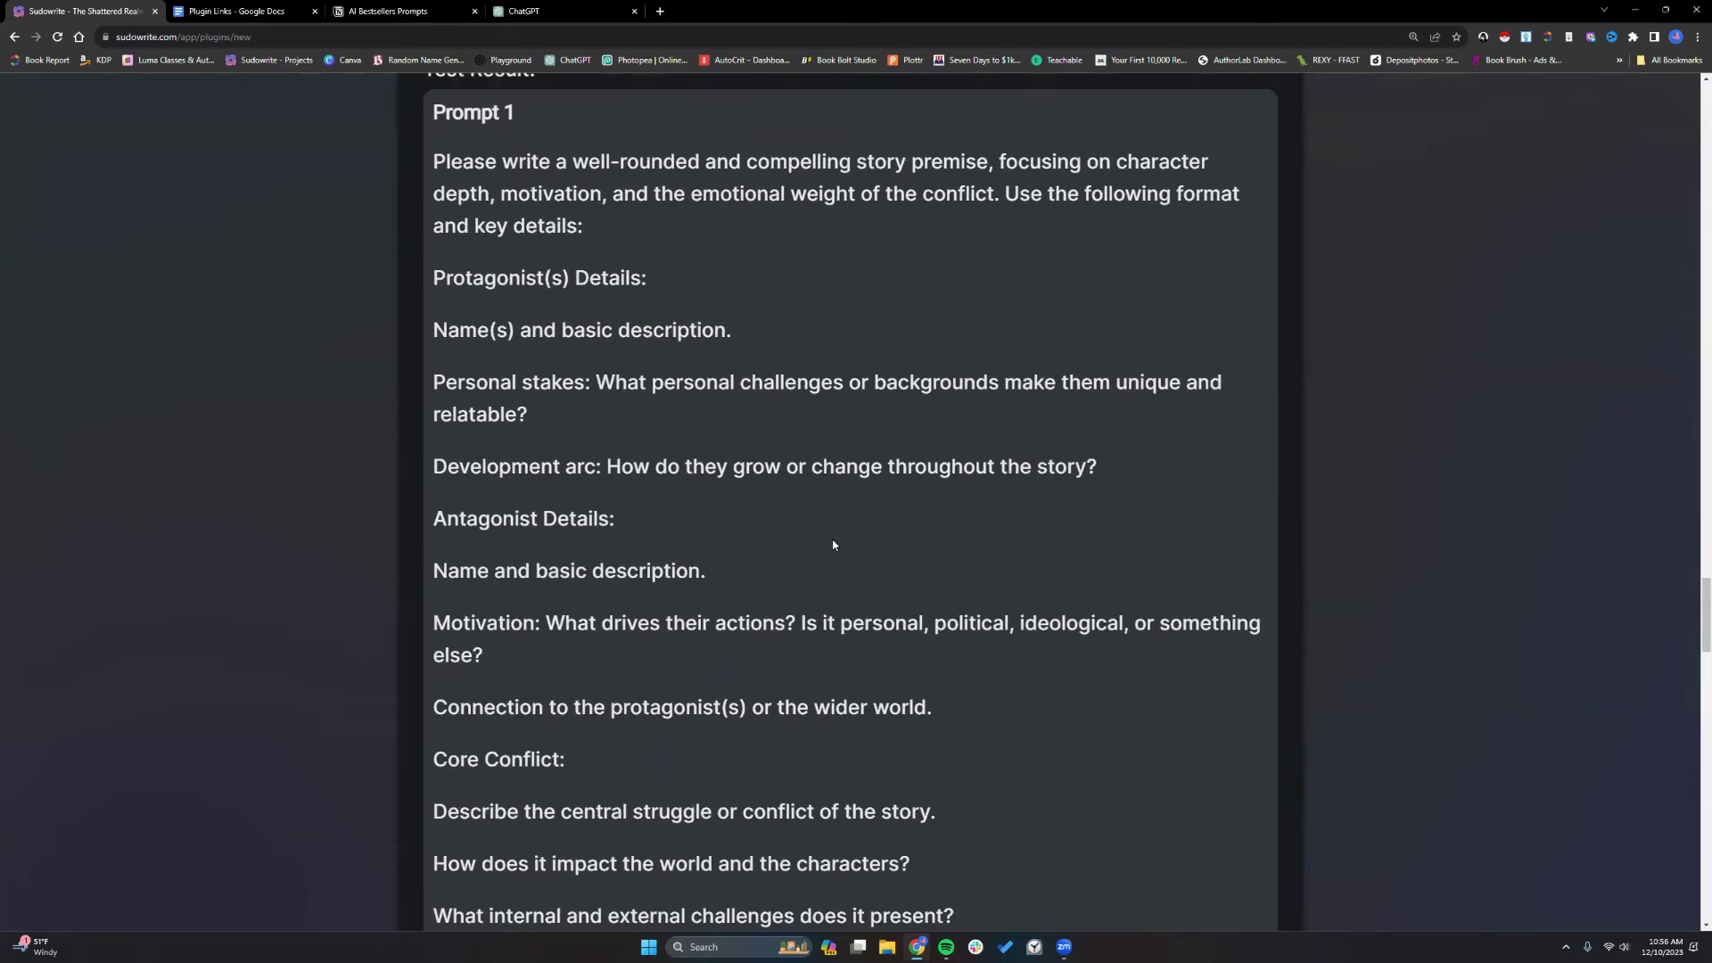
scroll(833, 544, "up", 7)
scroll(833, 540, "down", 4)
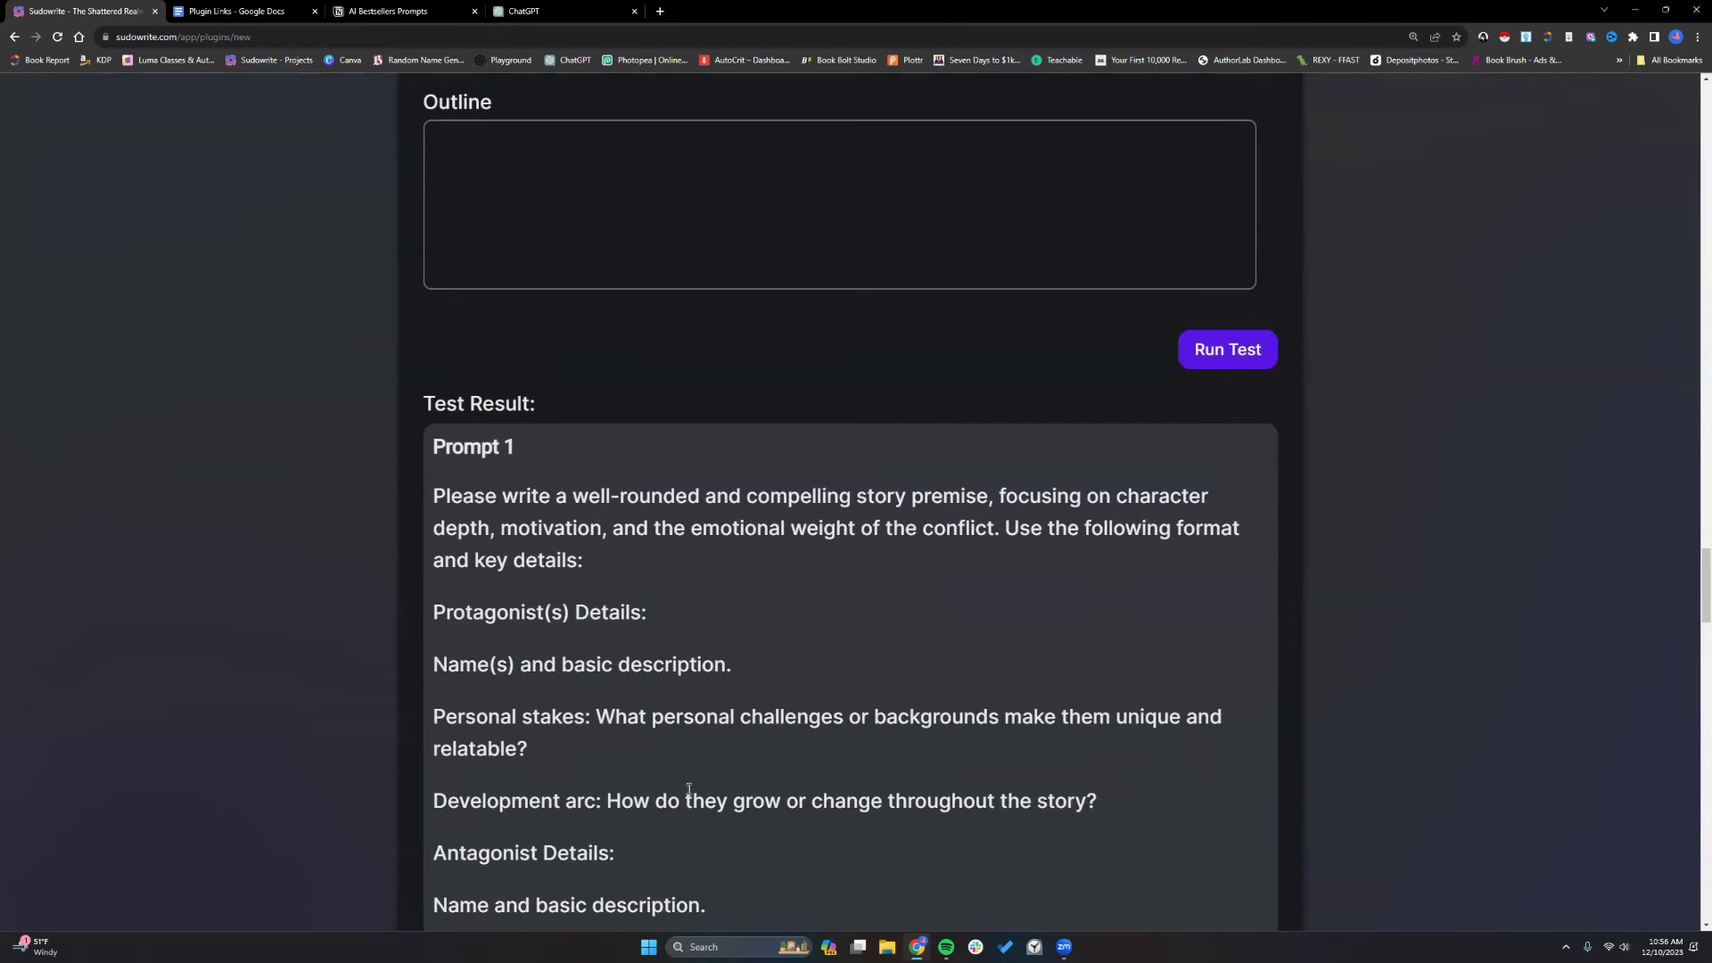
scroll(689, 789, "up", 10)
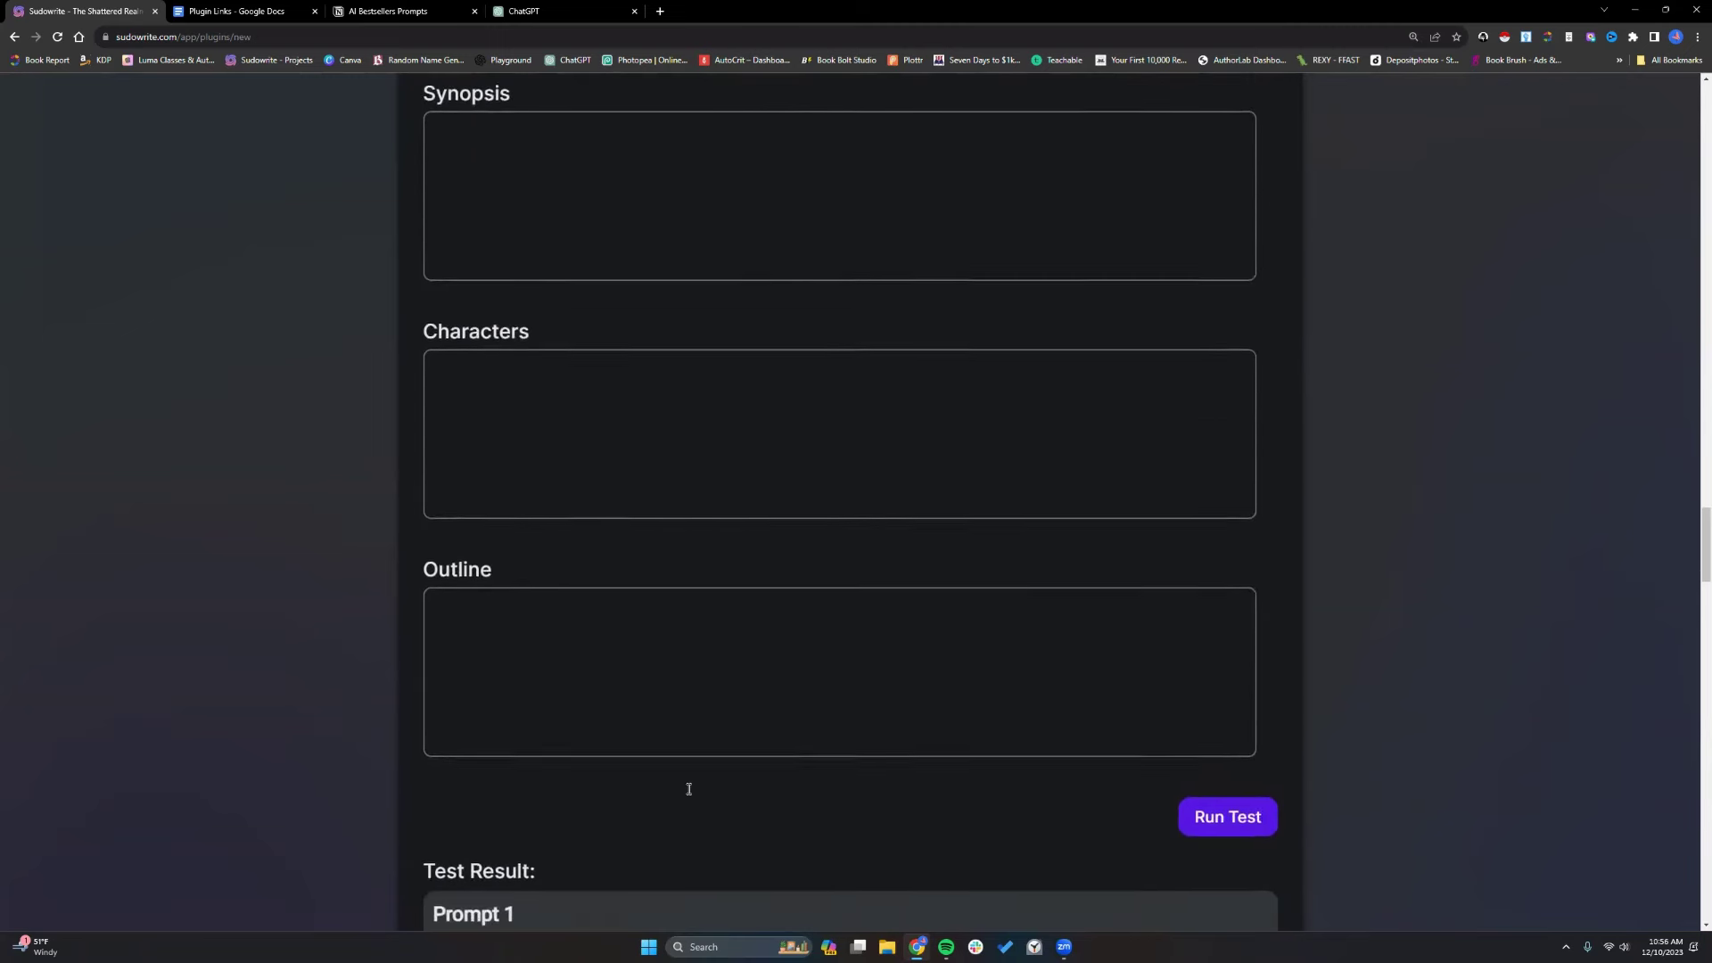
scroll(688, 789, "up", 12)
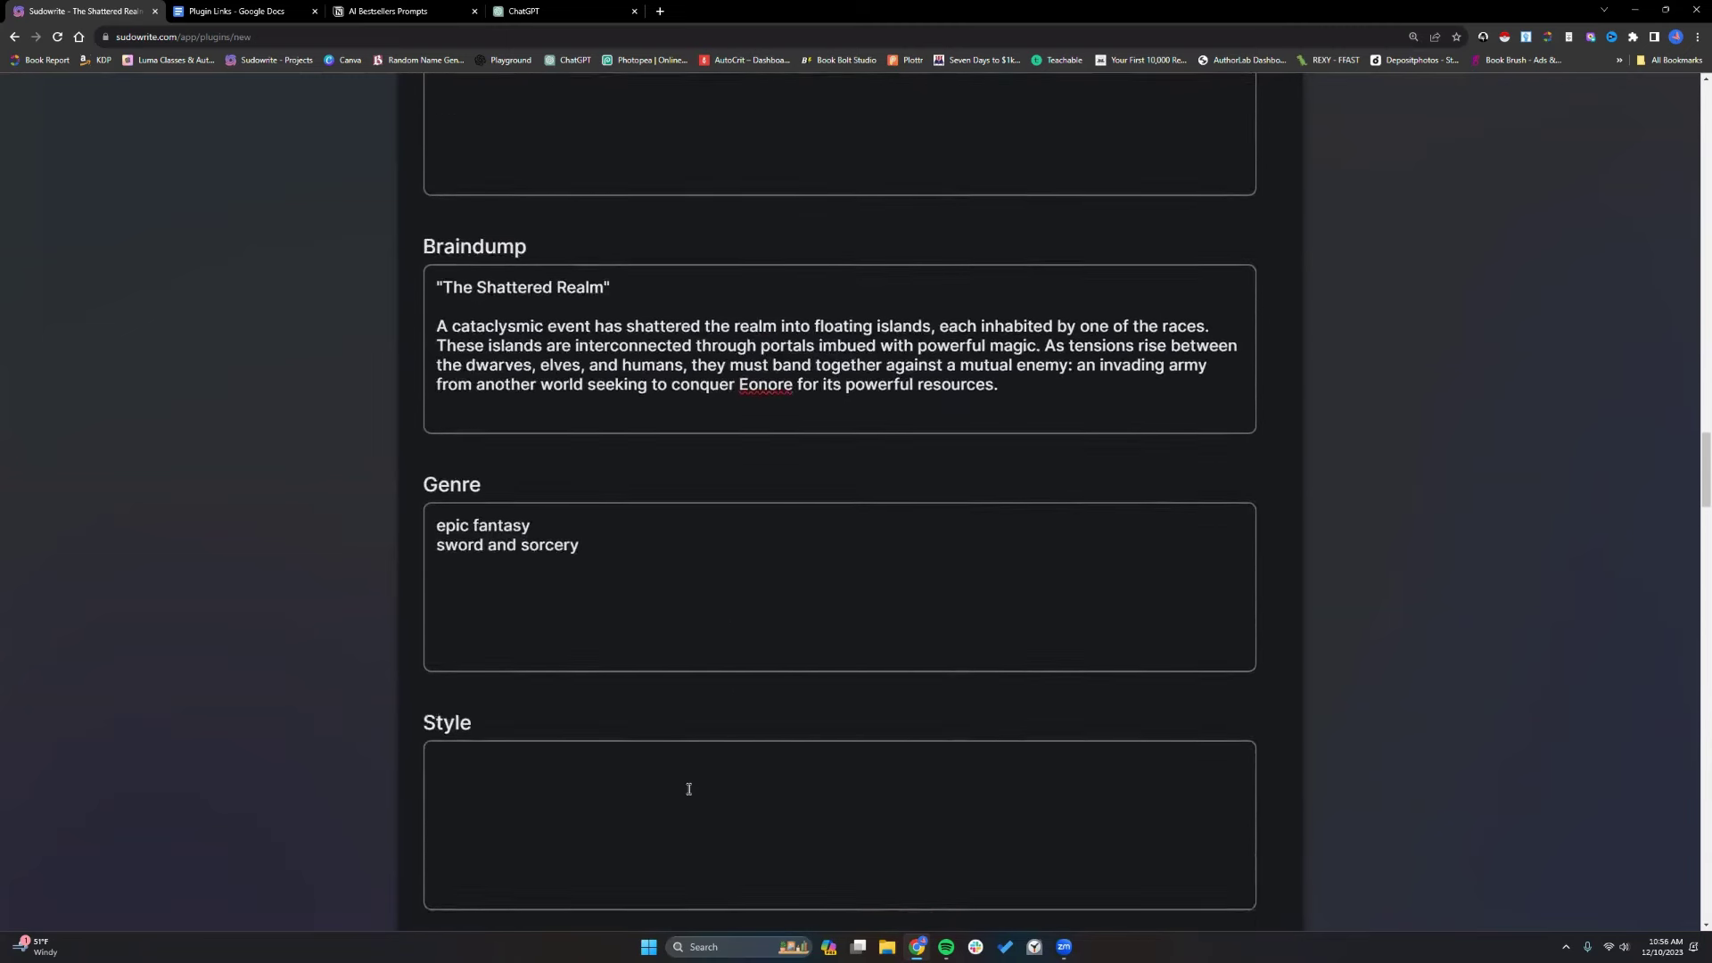
scroll(689, 788, "up", 17)
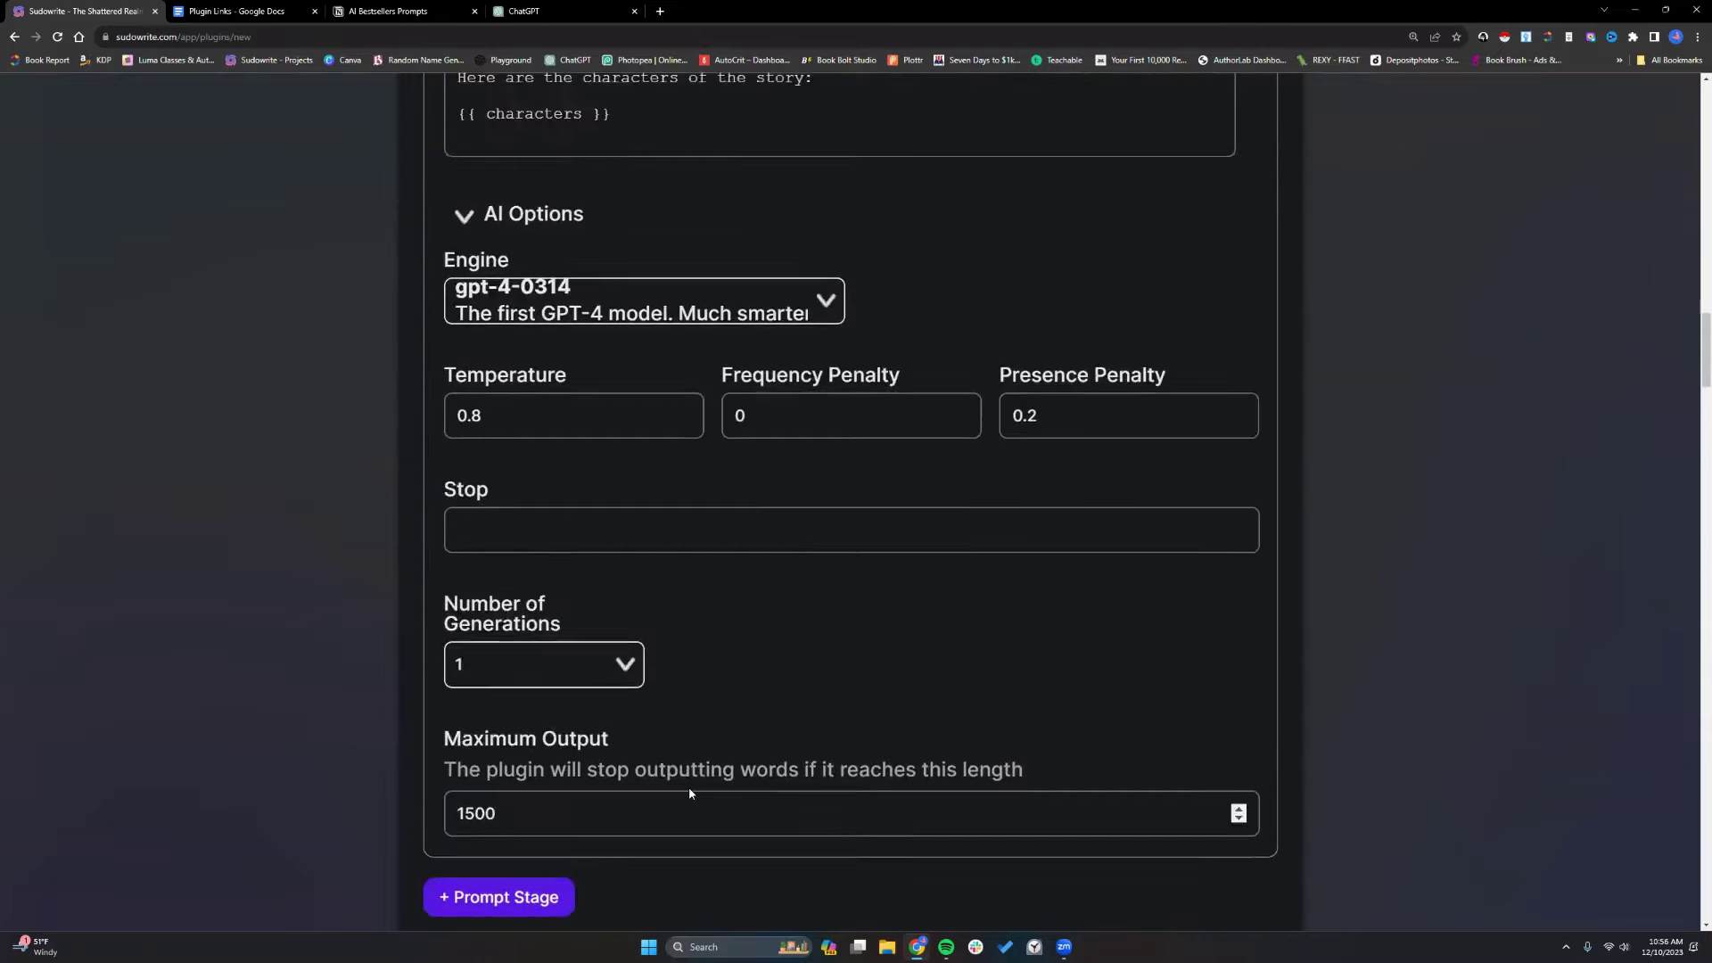
scroll(691, 790, "up", 2)
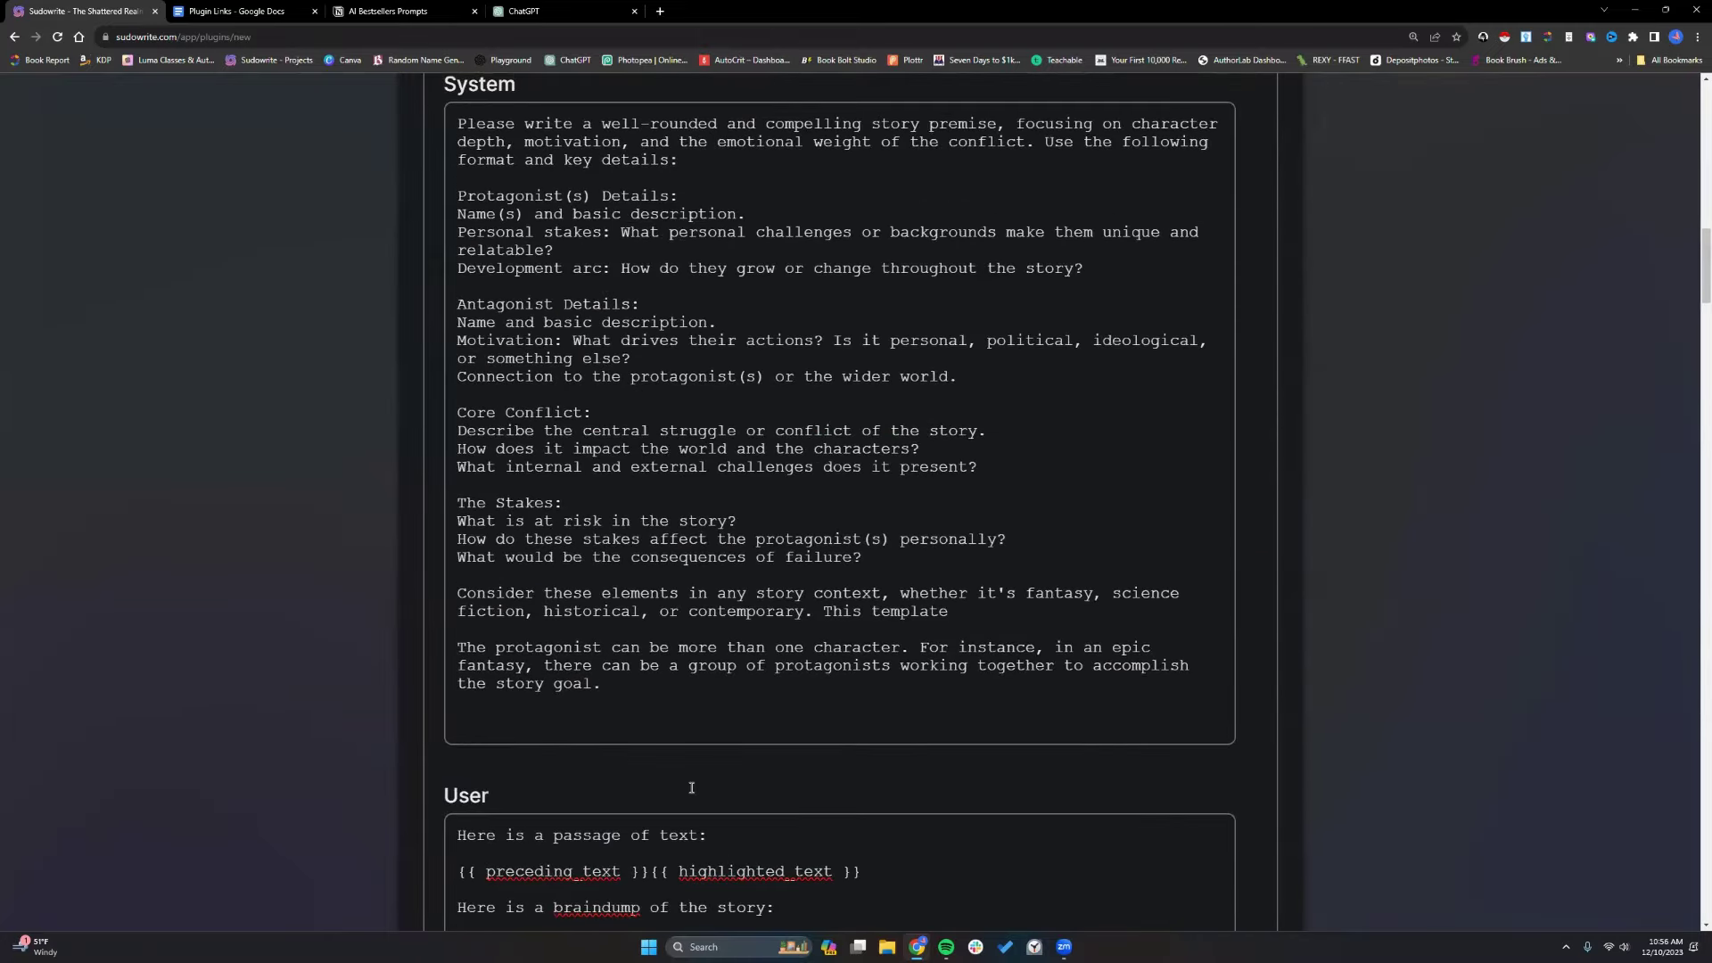
scroll(691, 788, "up", 5)
Check the Plugin Links document in Google Docs, then return to Sudowrite and reread the System prompt.
left_click(237, 11)
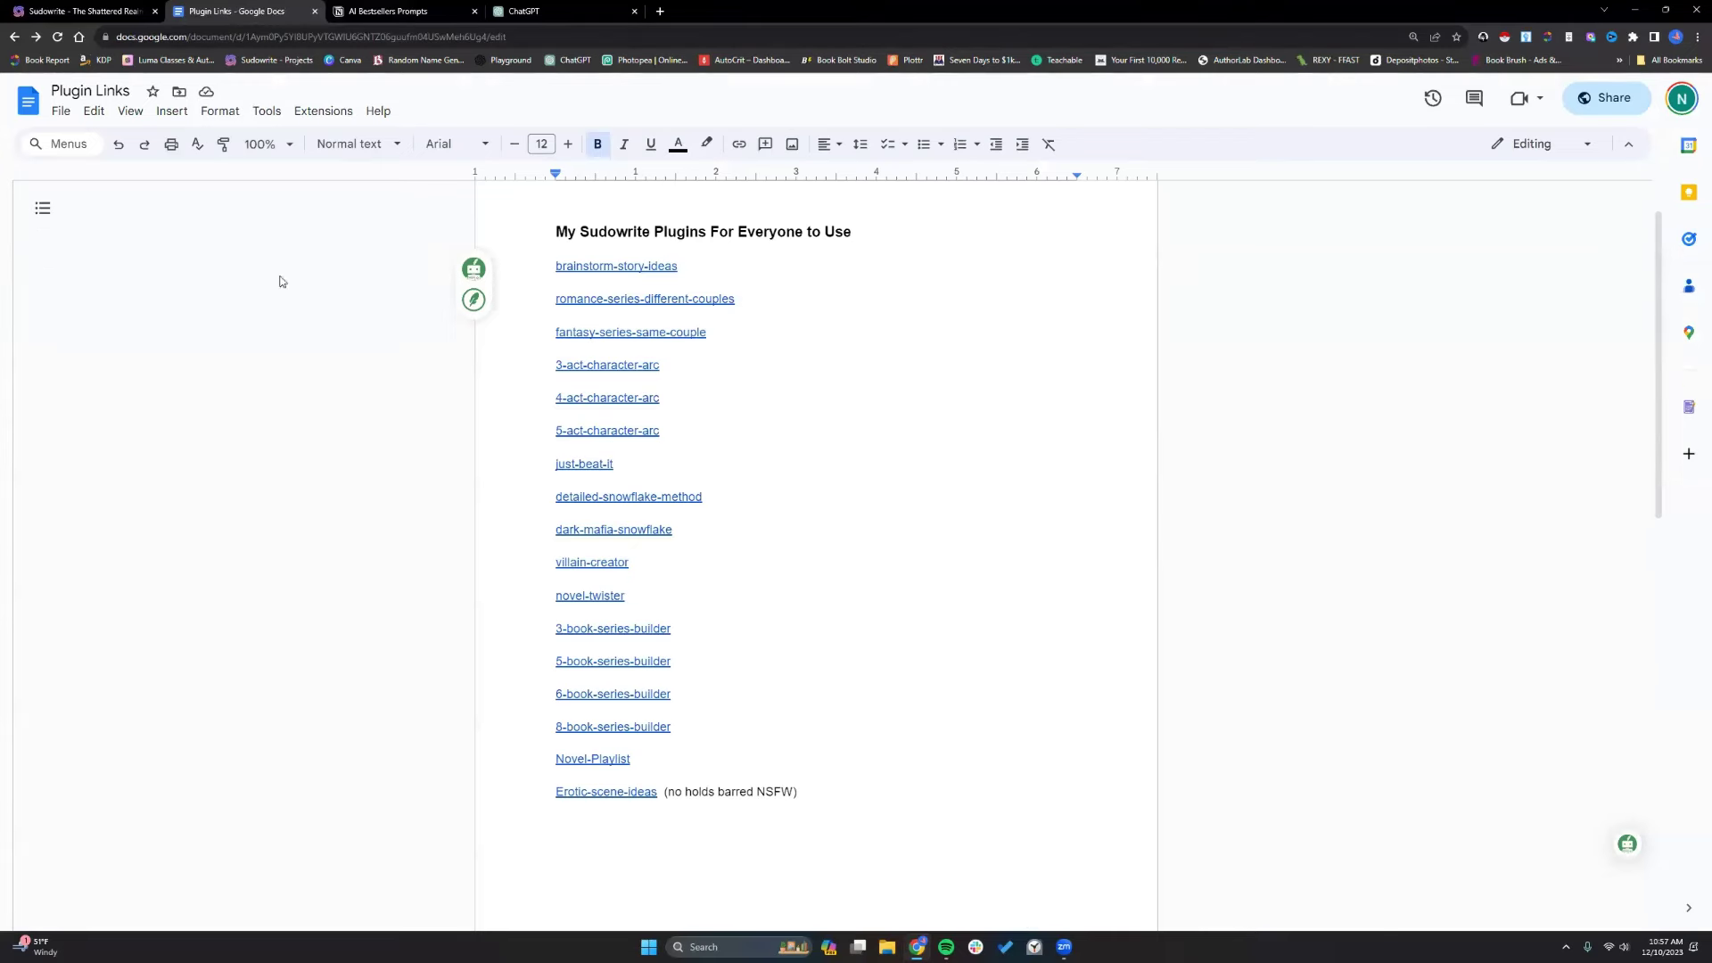
left_click(86, 14)
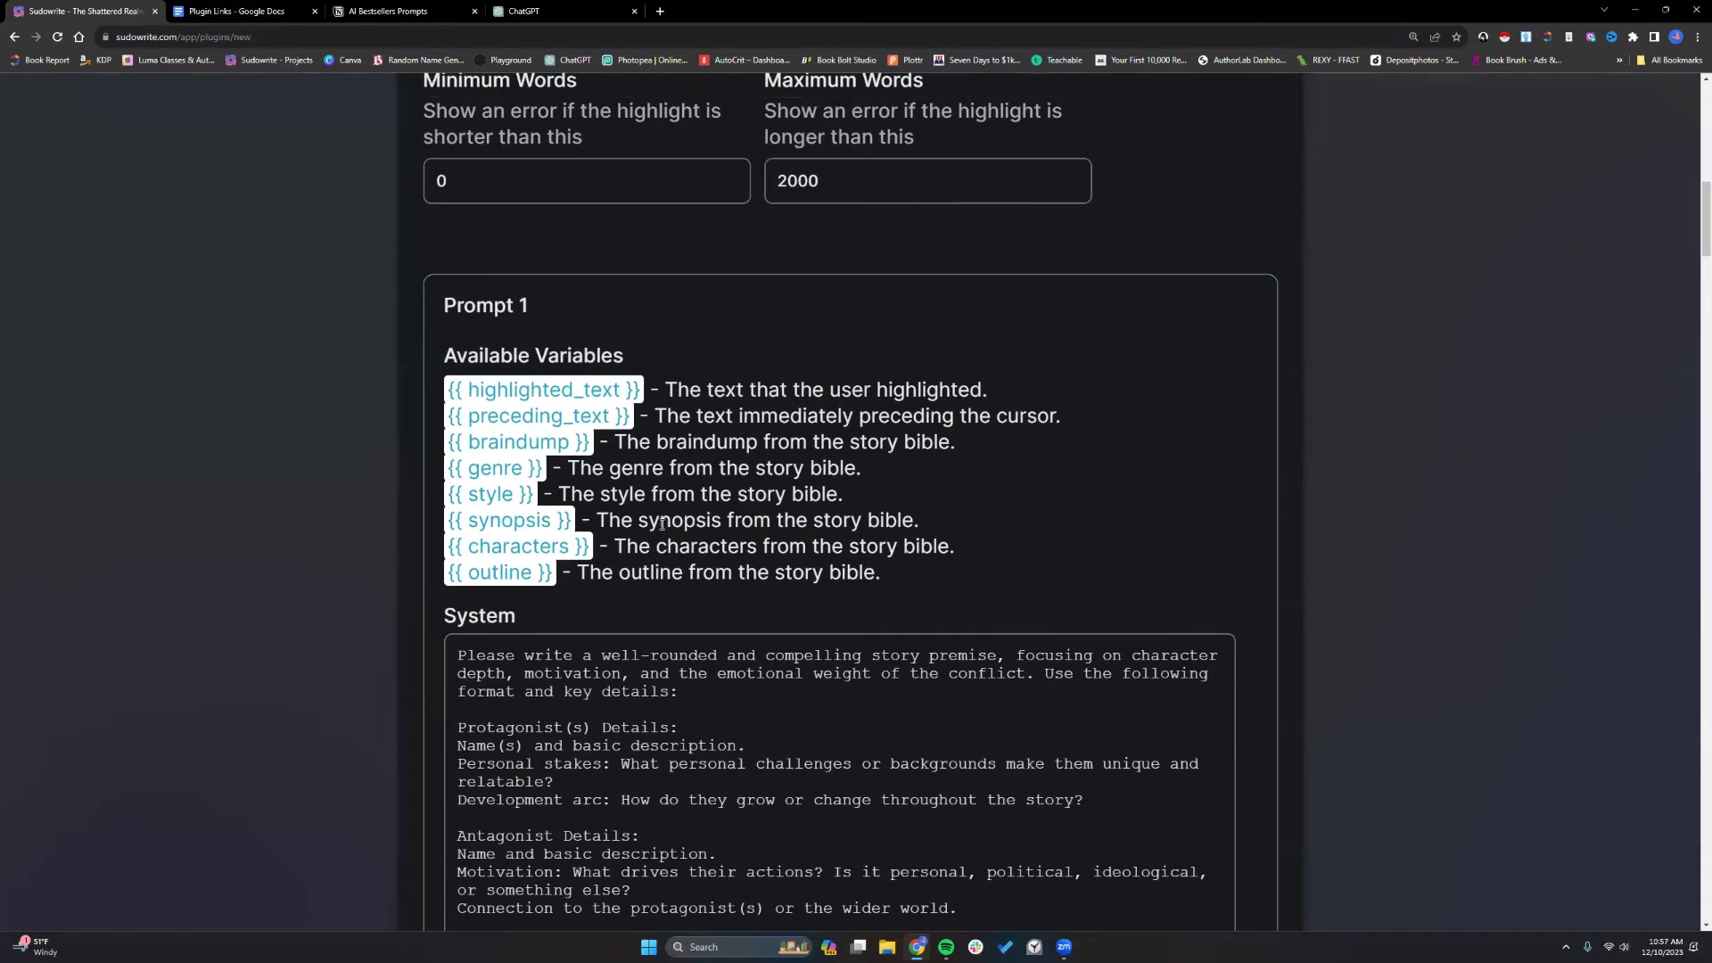
scroll(662, 526, "down", 2)
scroll(663, 525, "down", 1)
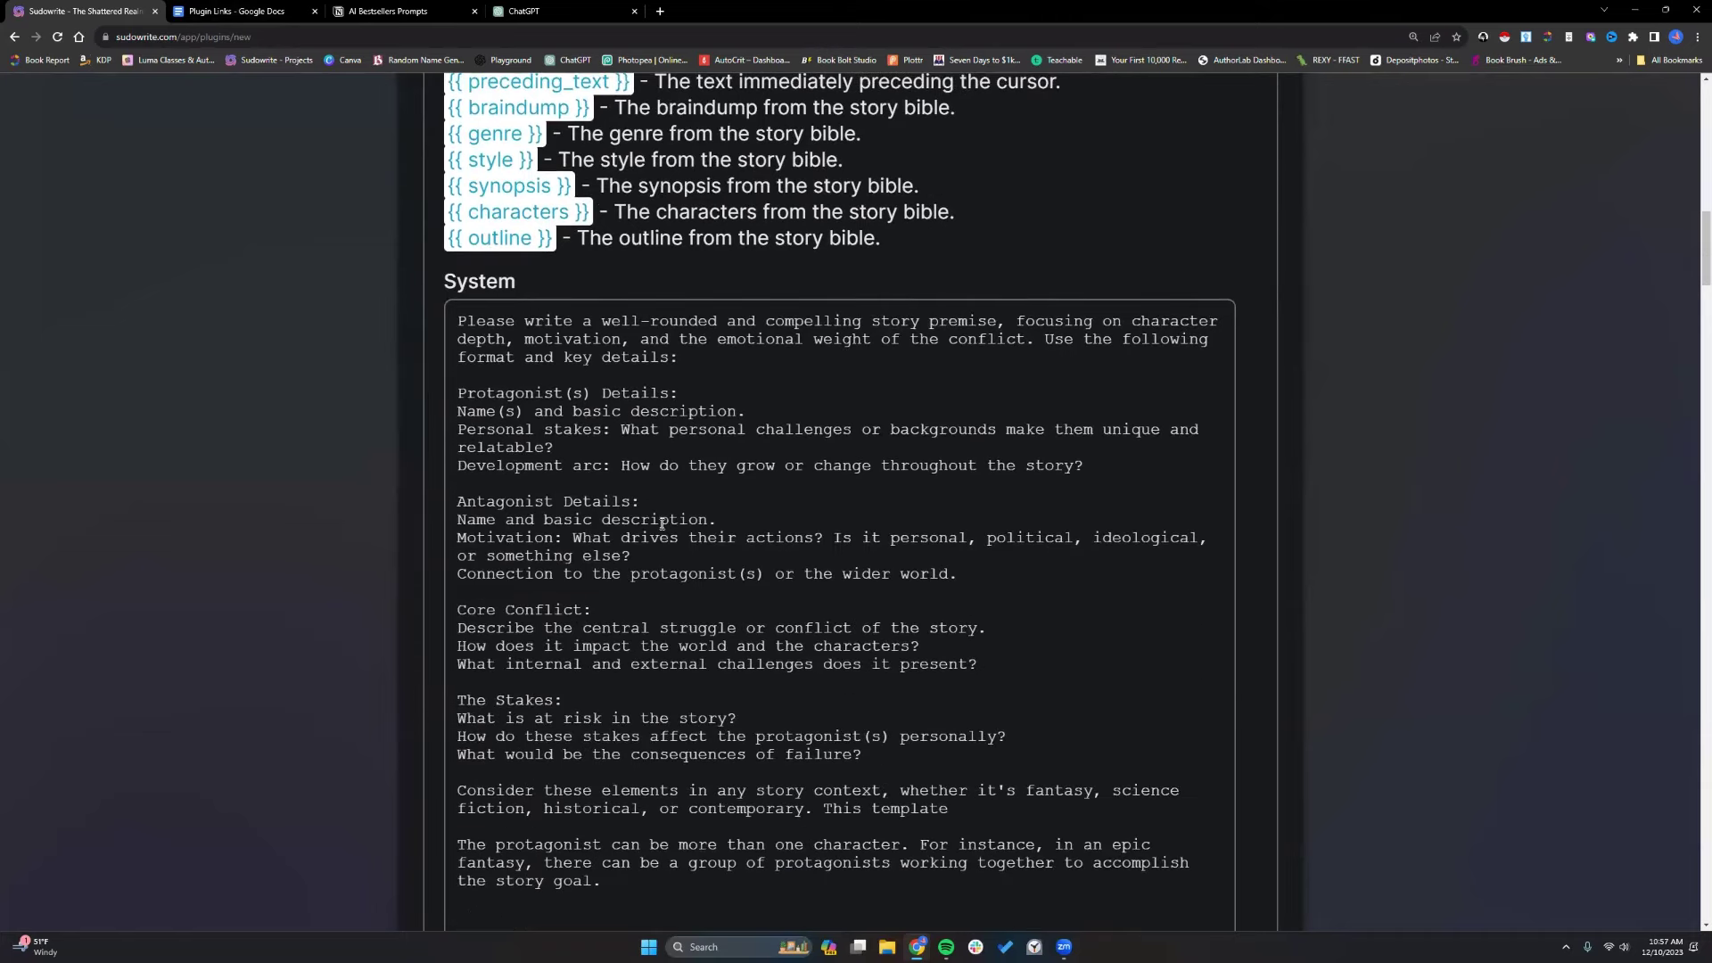
scroll(662, 523, "down", 1)
scroll(745, 724, "up", 3)
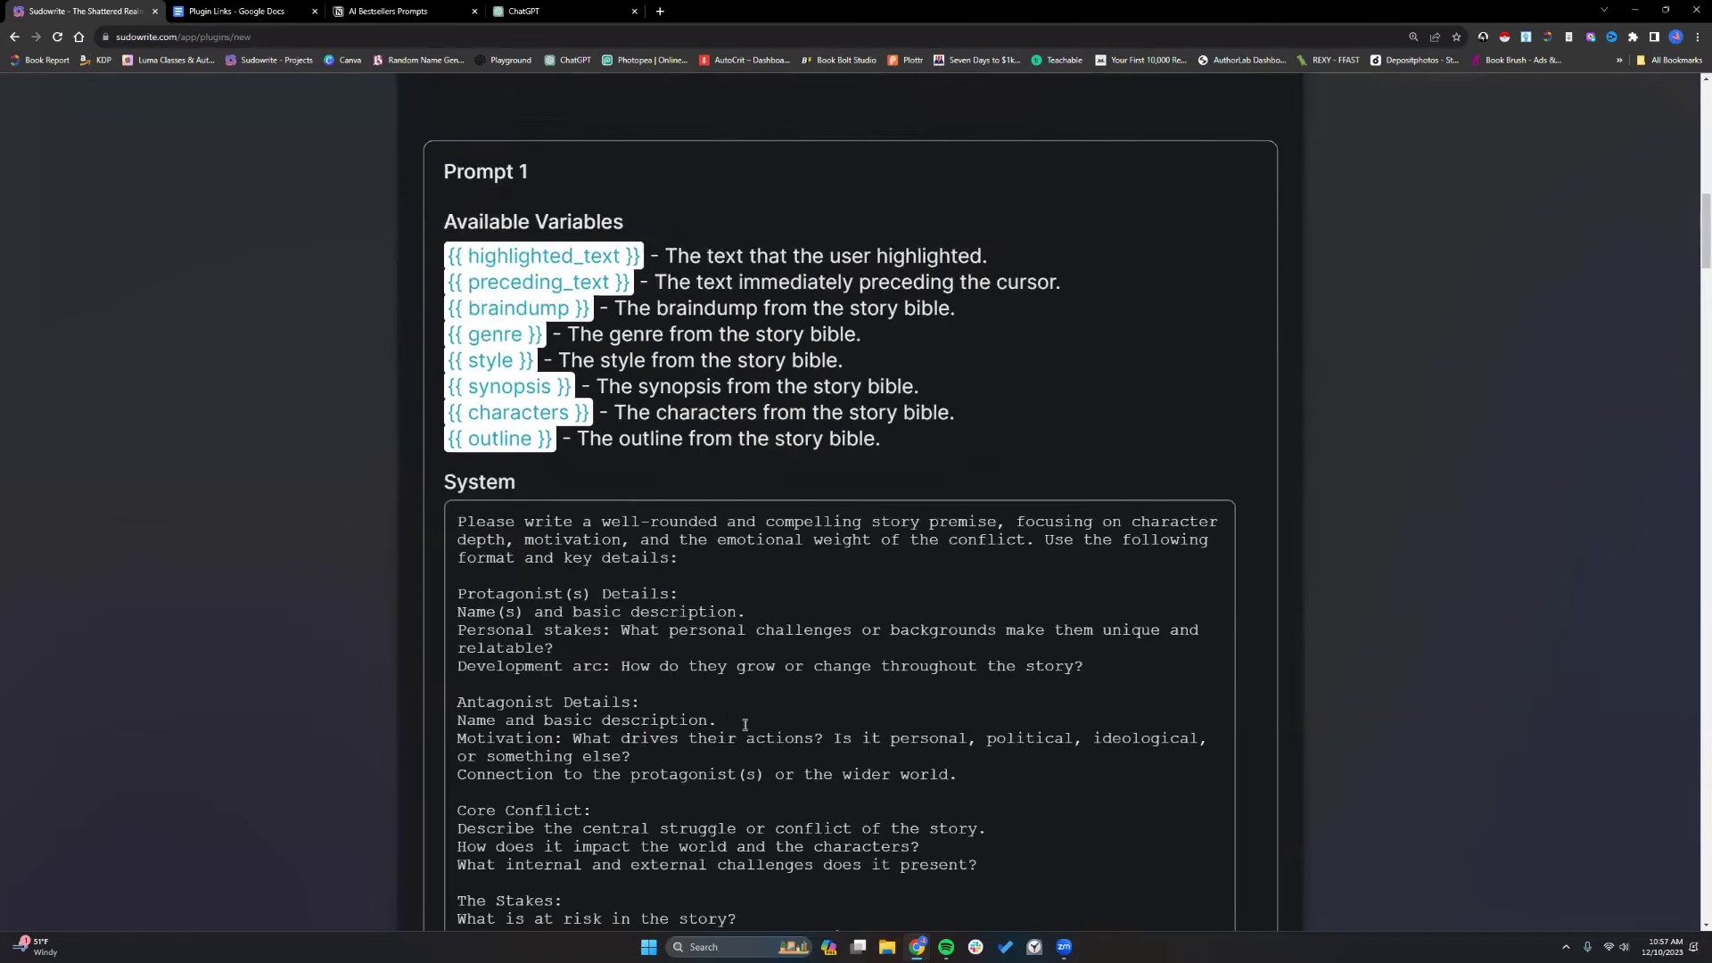
Switch the plugin to the Basic editor and examine what it shows for this advanced plugin.
scroll(746, 724, "up", 15)
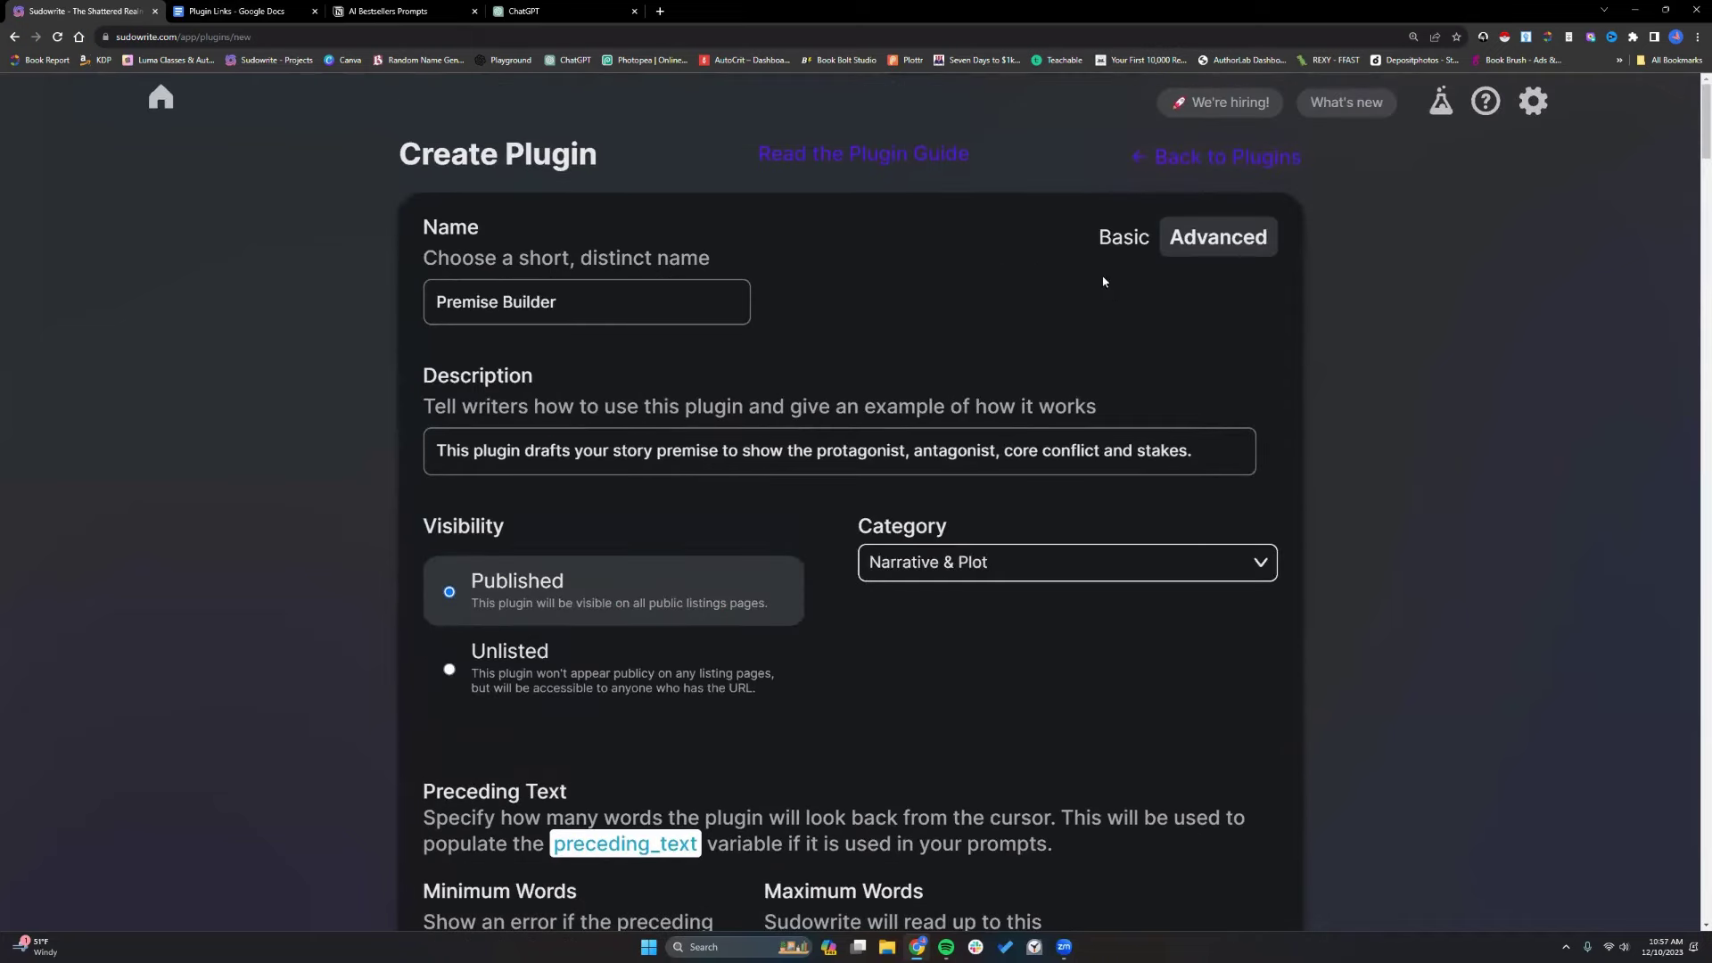
left_click(1122, 237)
scroll(883, 687, "down", 2)
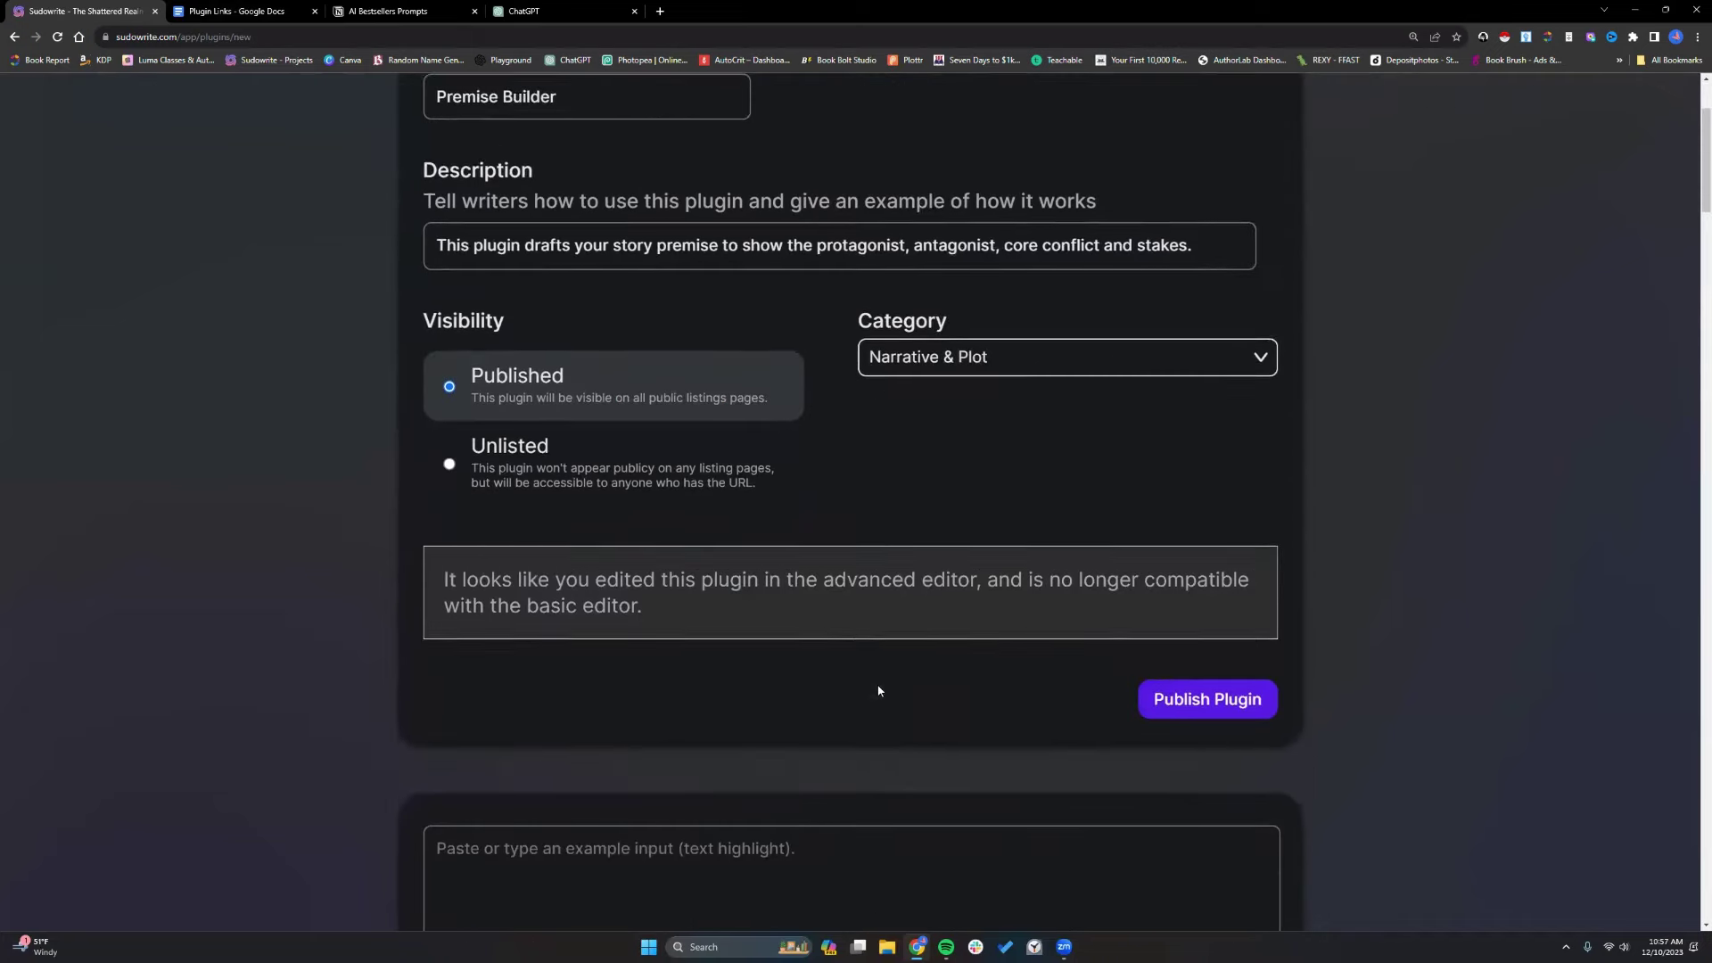
scroll(878, 691, "down", 1)
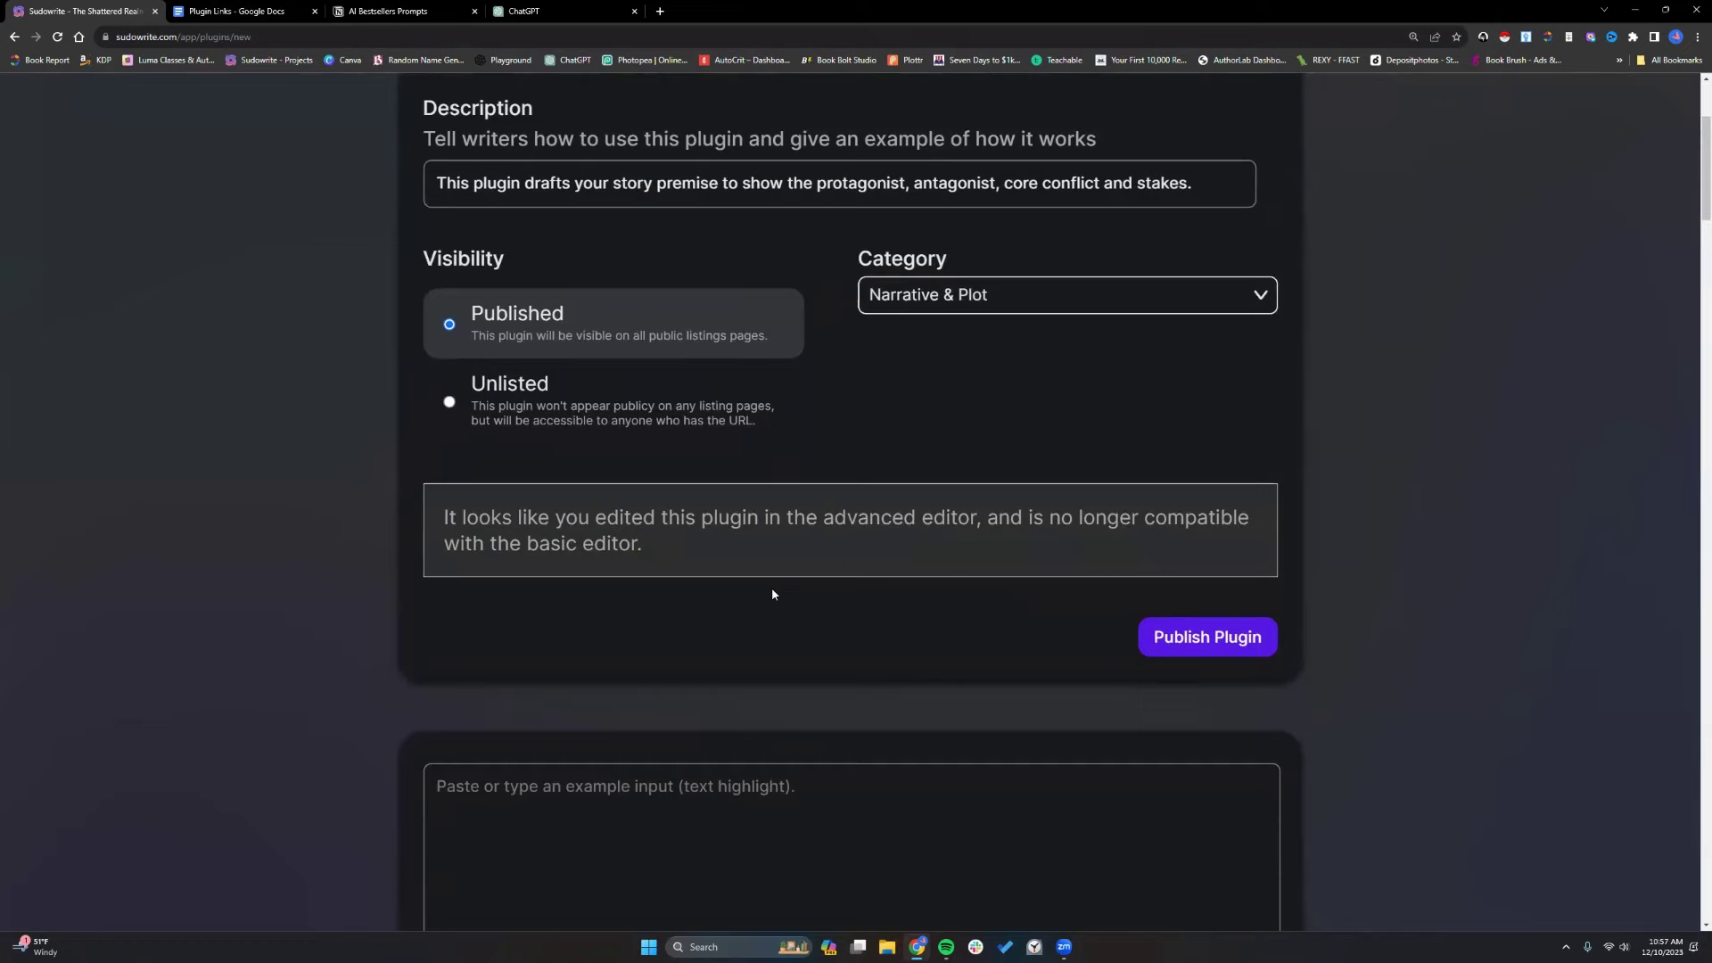
scroll(772, 594, "down", 7)
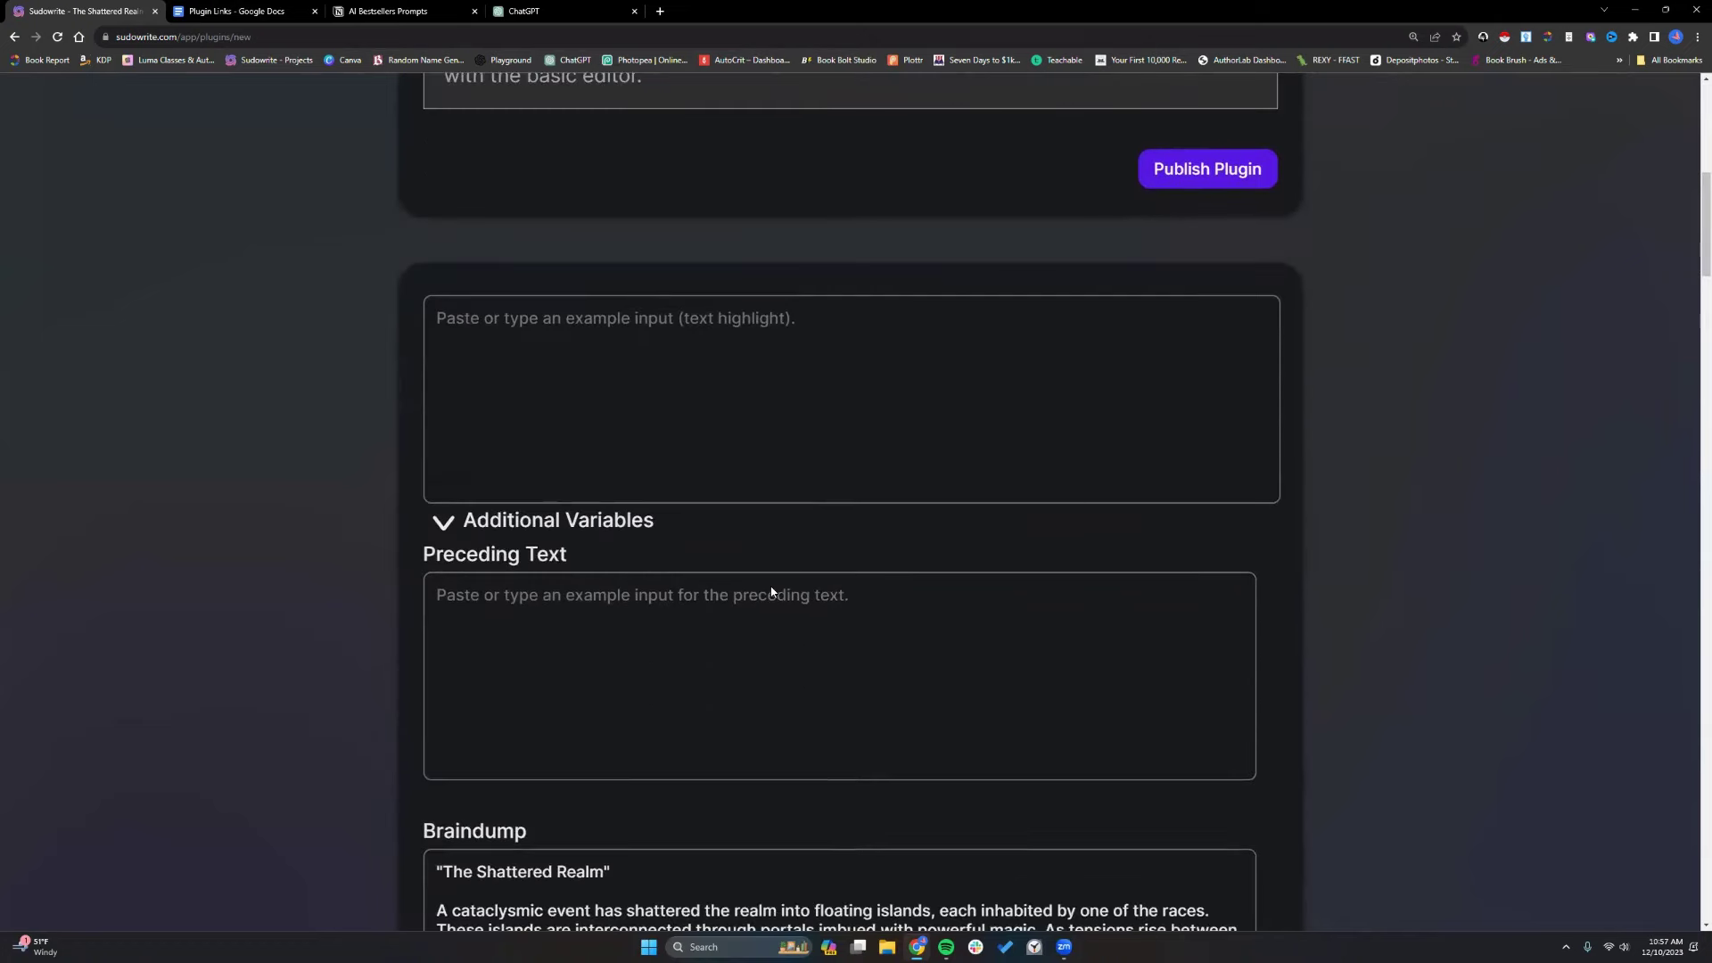
scroll(773, 592, "down", 20)
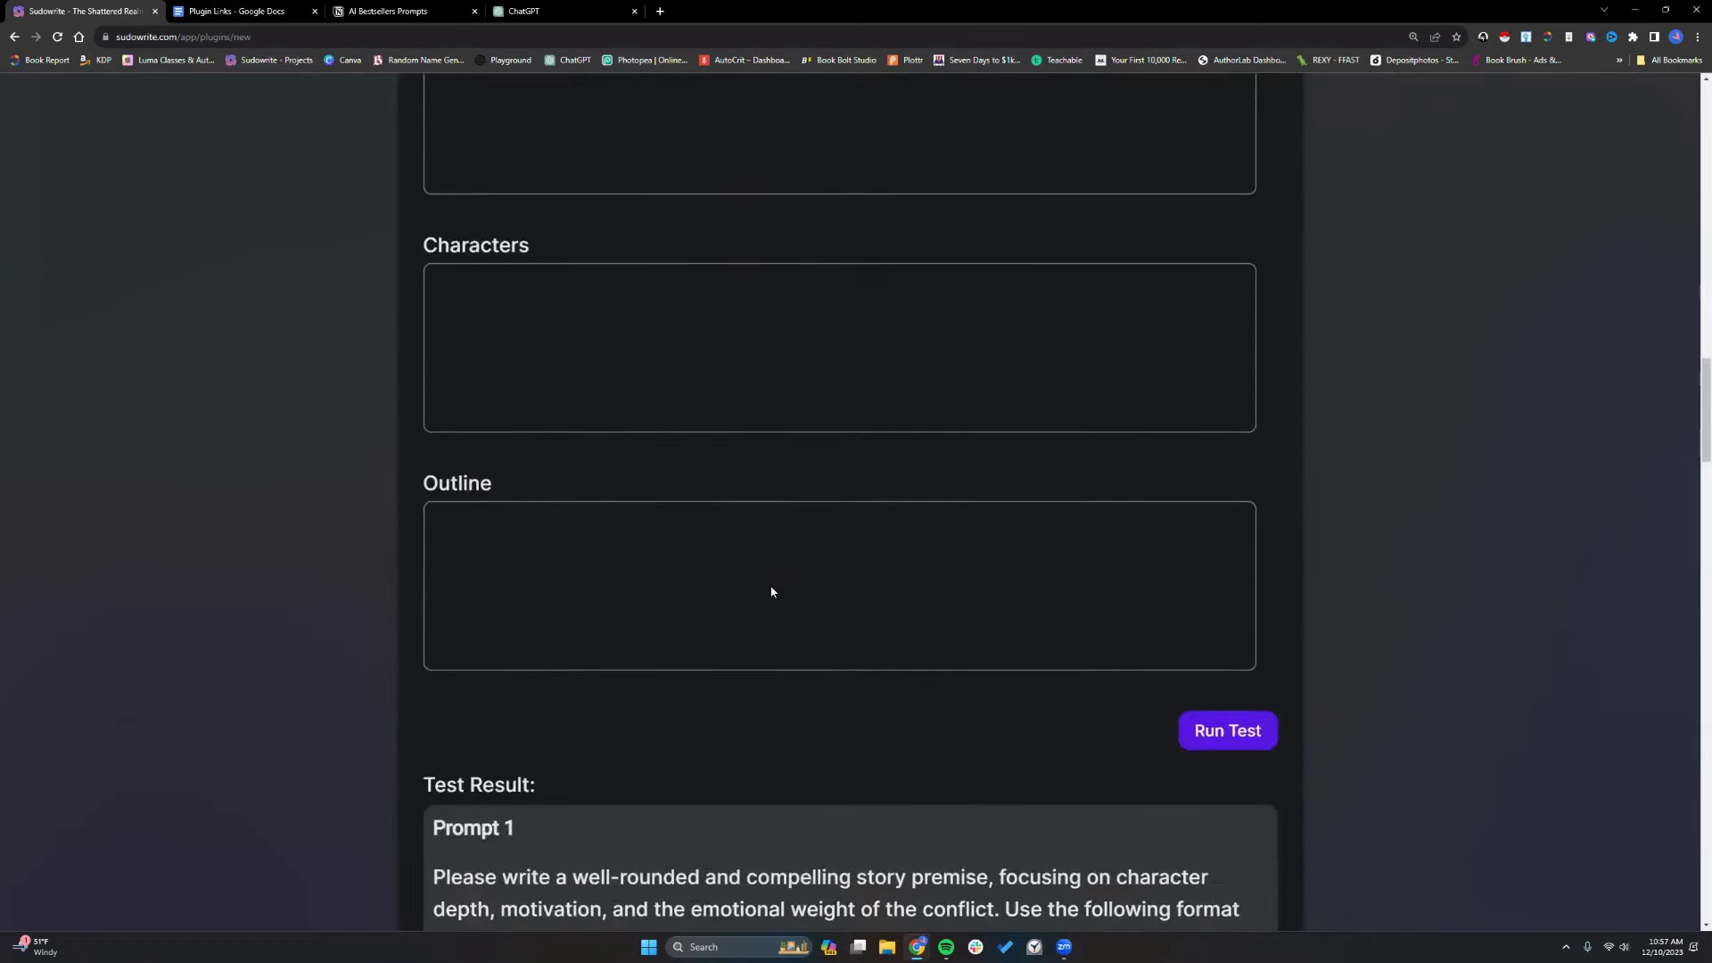
scroll(773, 593, "down", 10)
scroll(768, 583, "up", 20)
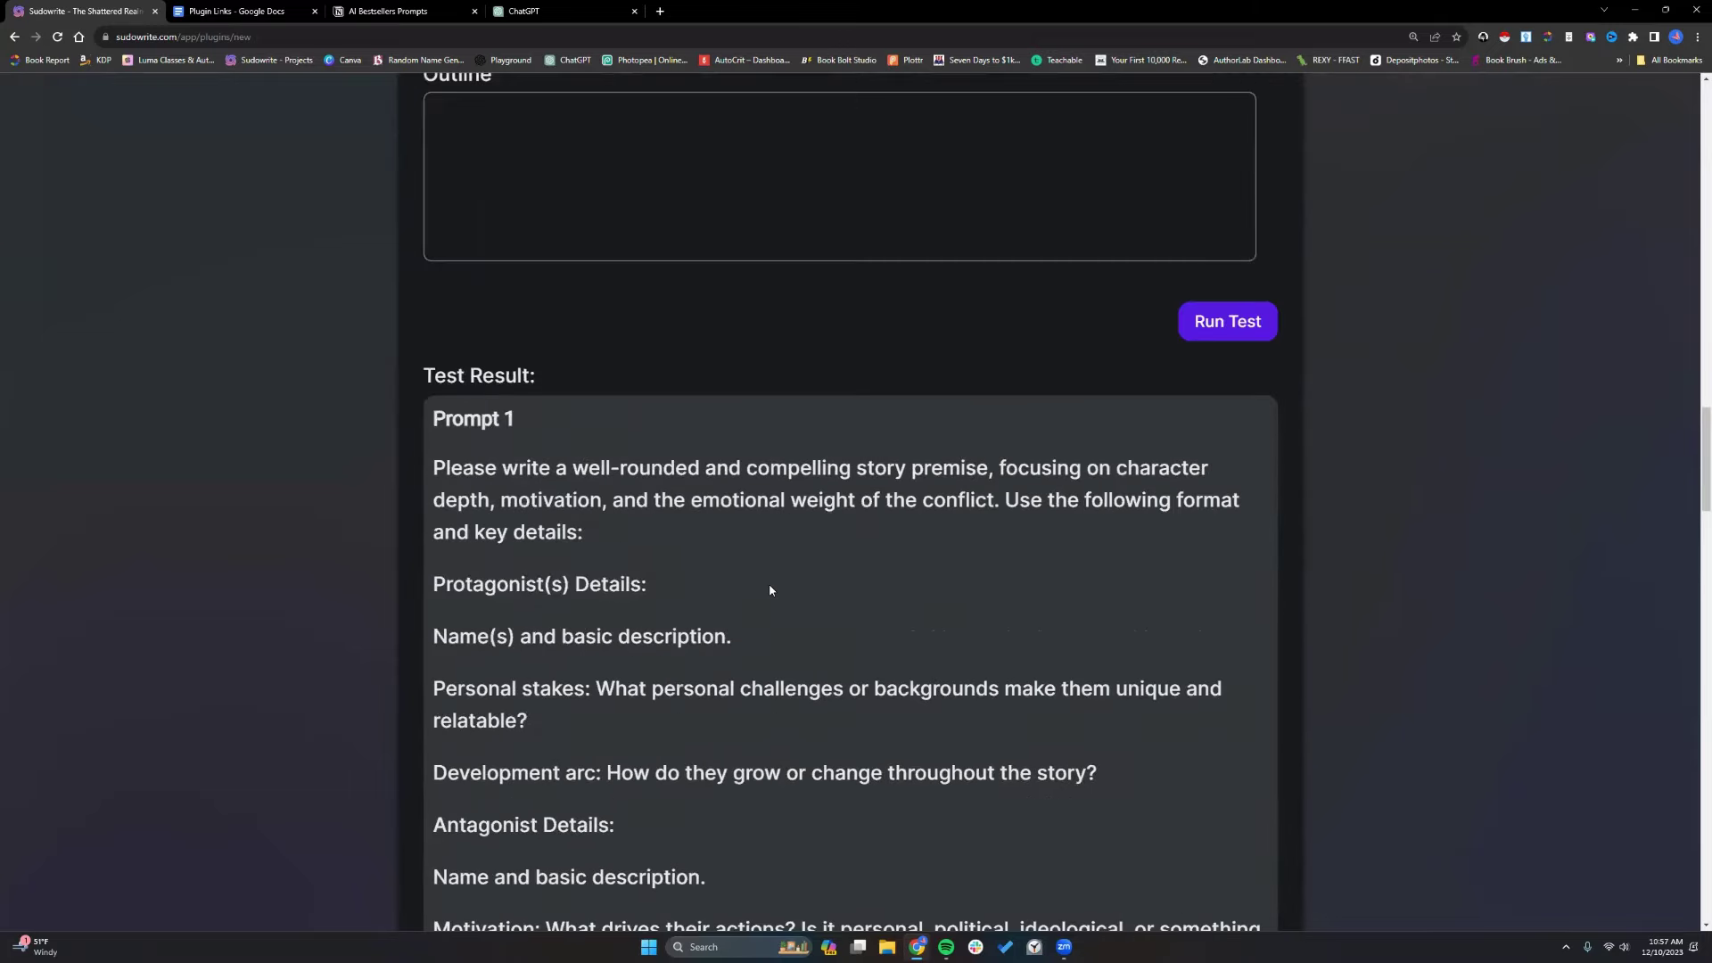
scroll(770, 586, "up", 20)
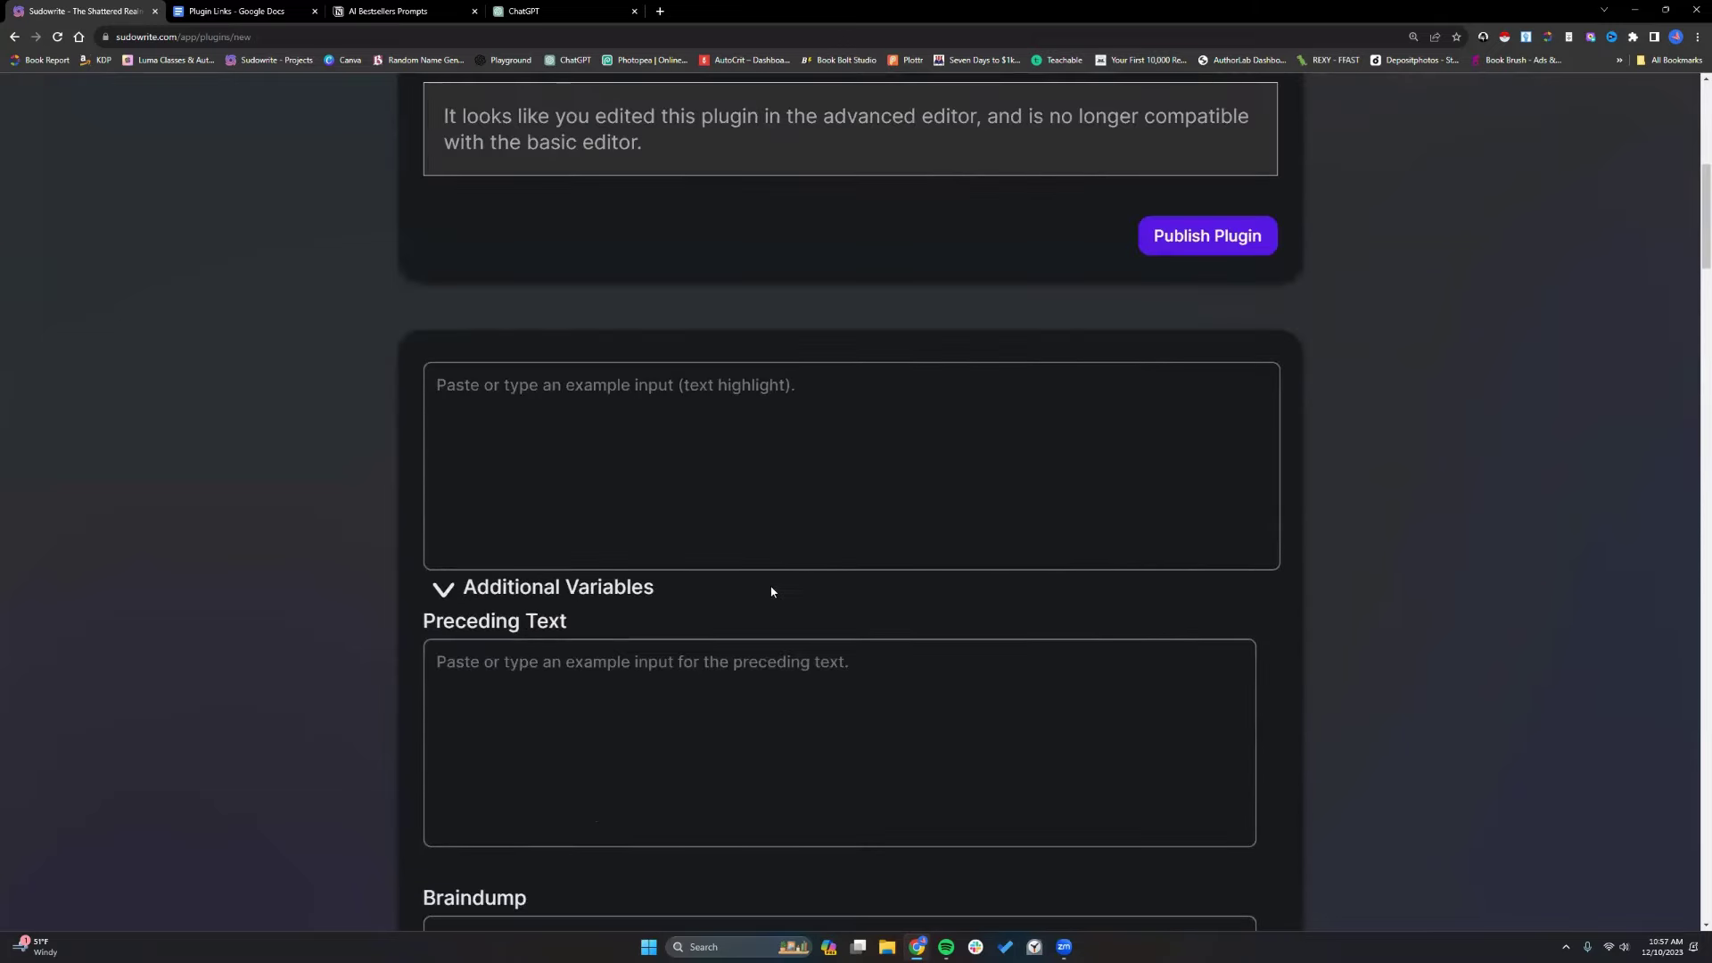
scroll(772, 592, "up", 2)
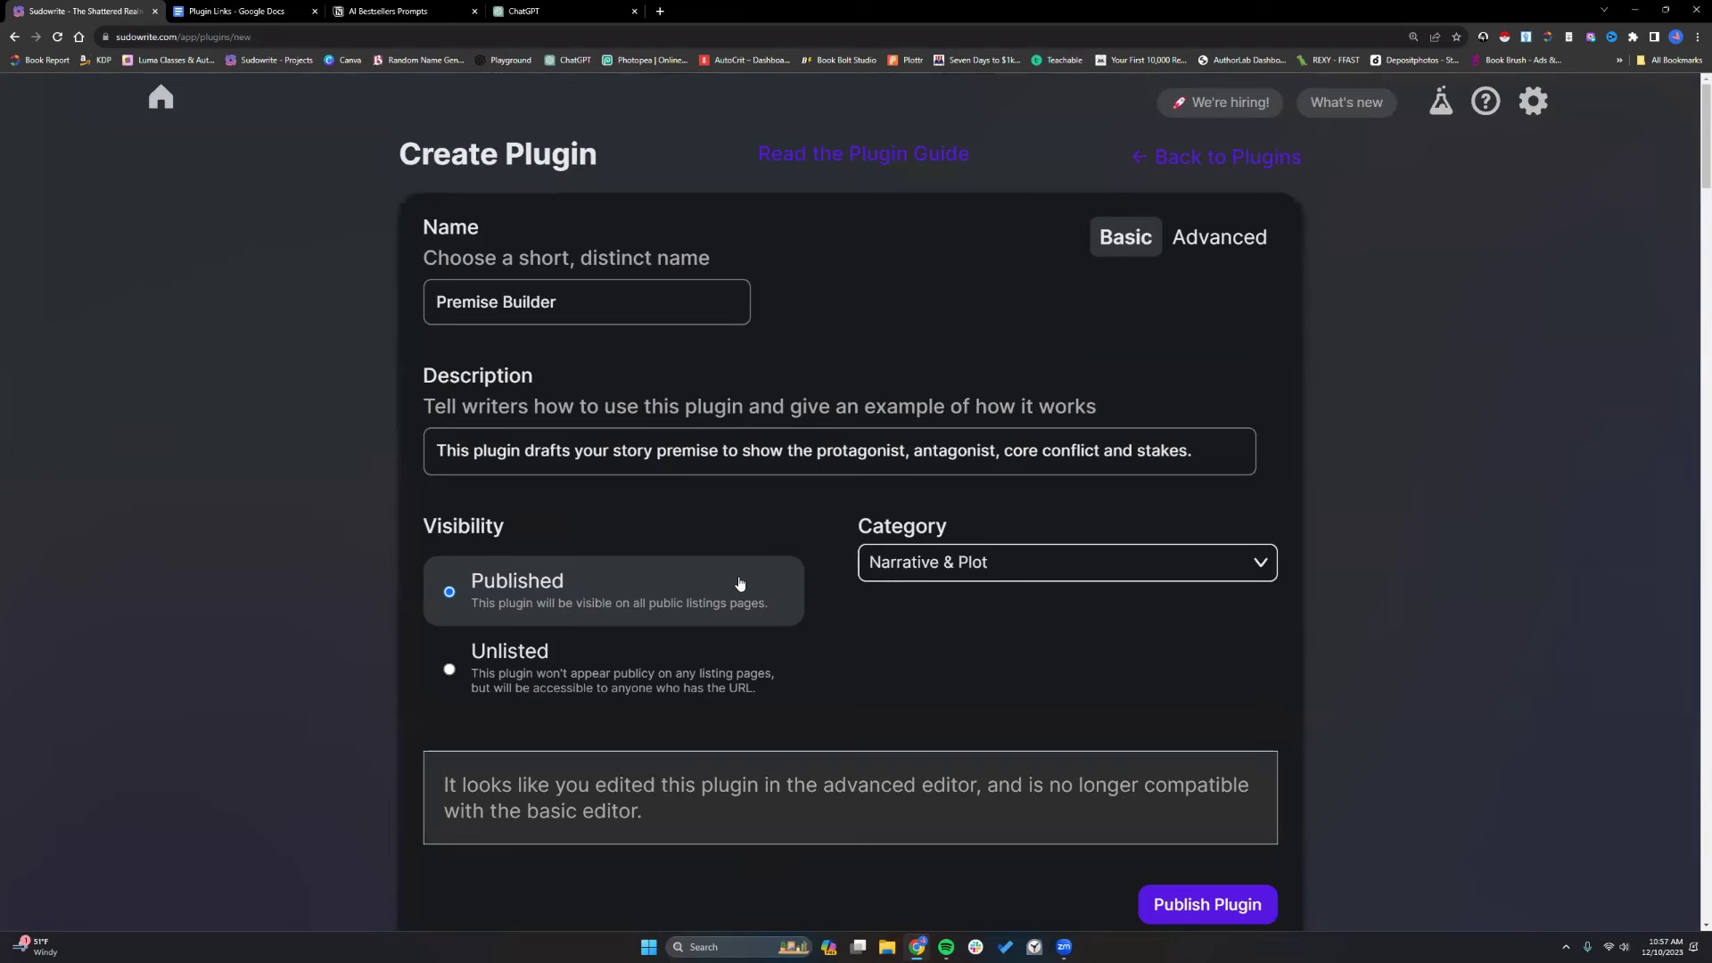
Set the plugin's visibility to Unlisted and return to the Advanced editor.
left_click(449, 669)
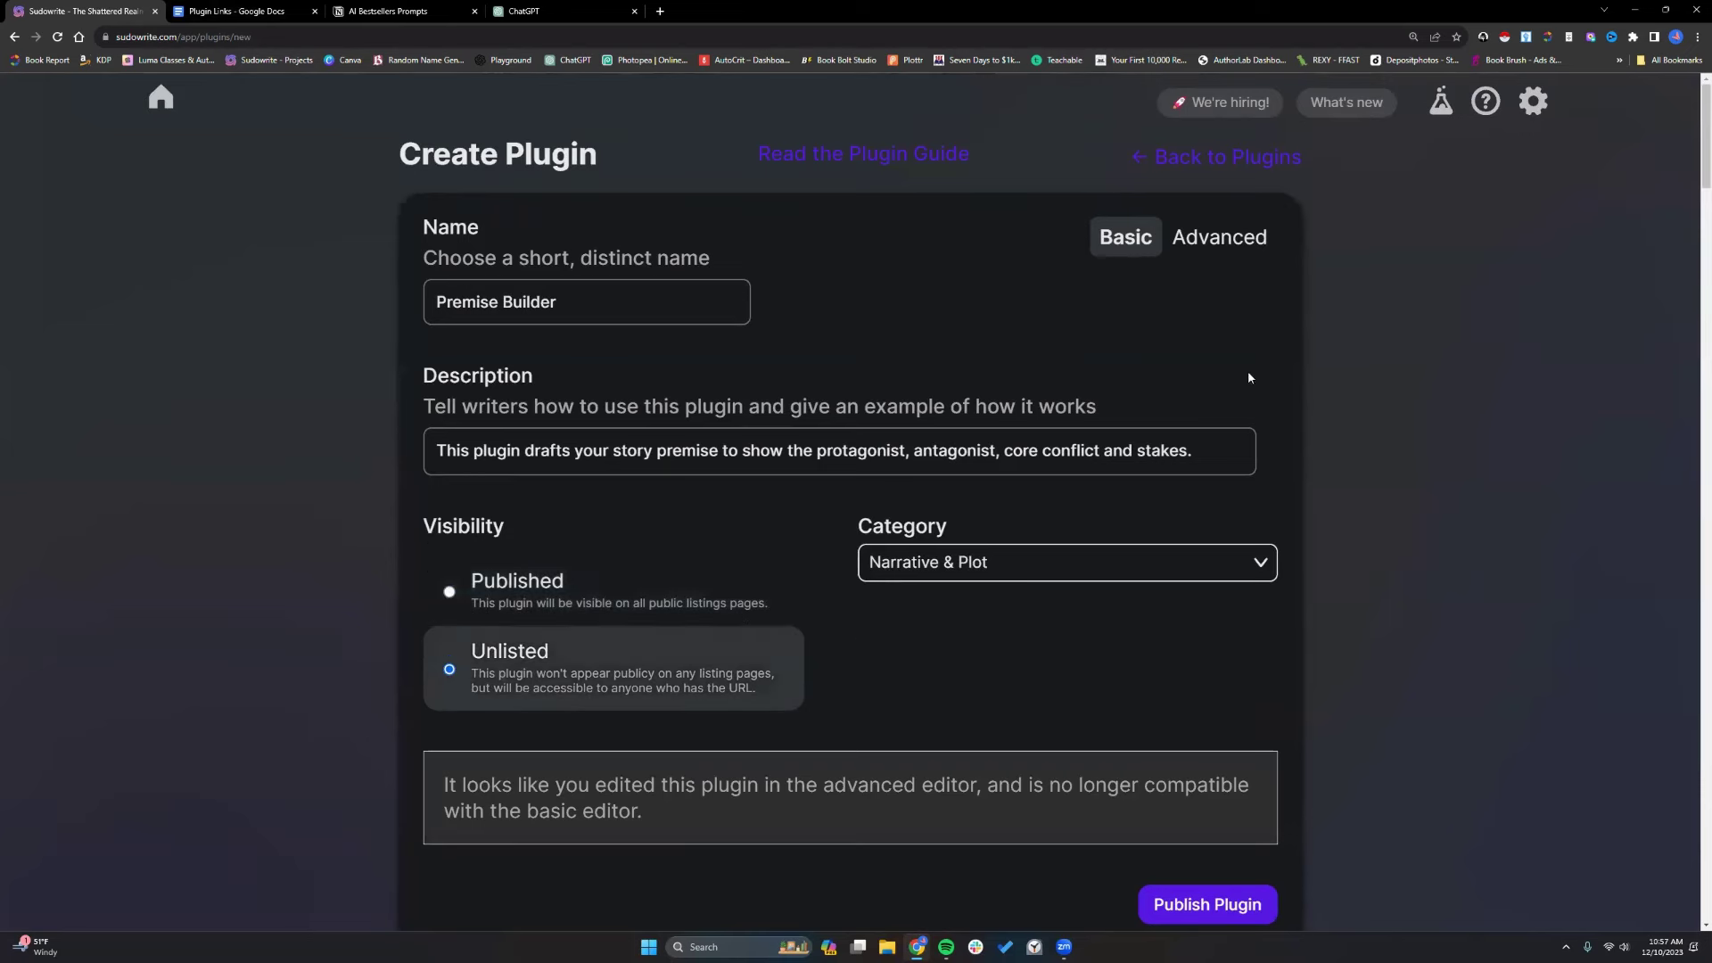
left_click(1255, 247)
Examine the User prompt's variable sections, especially the characters line and its {{ characters }} variable.
scroll(905, 665, "down", 8)
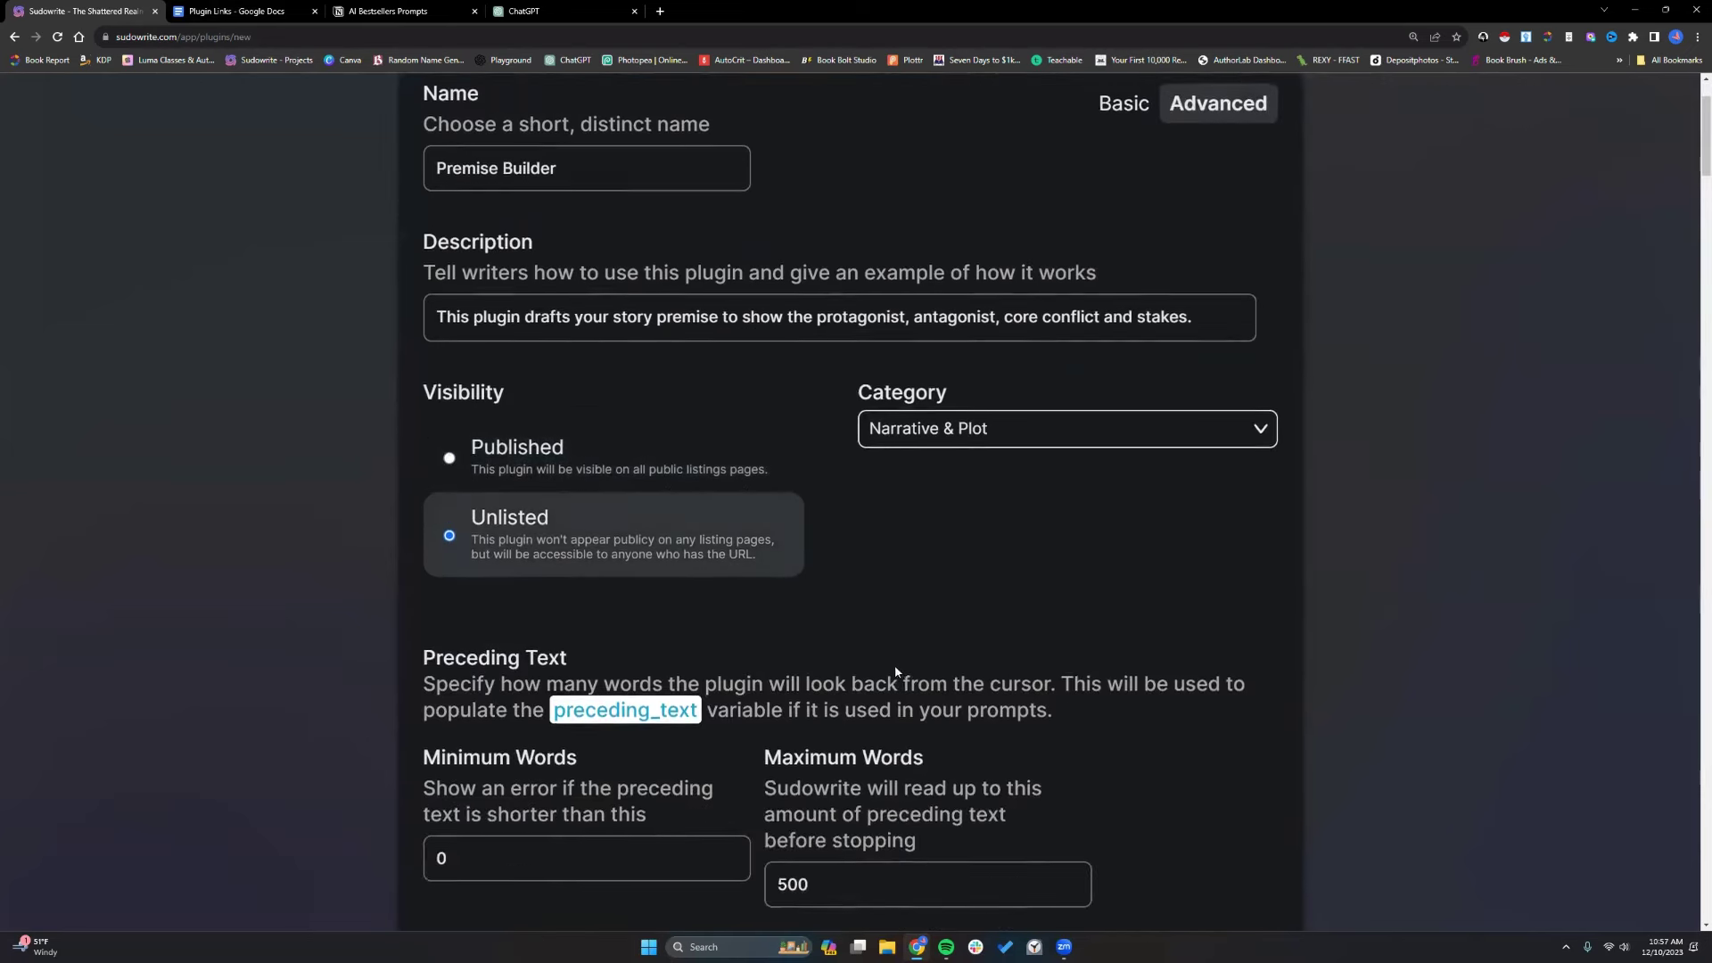
scroll(891, 672, "down", 6)
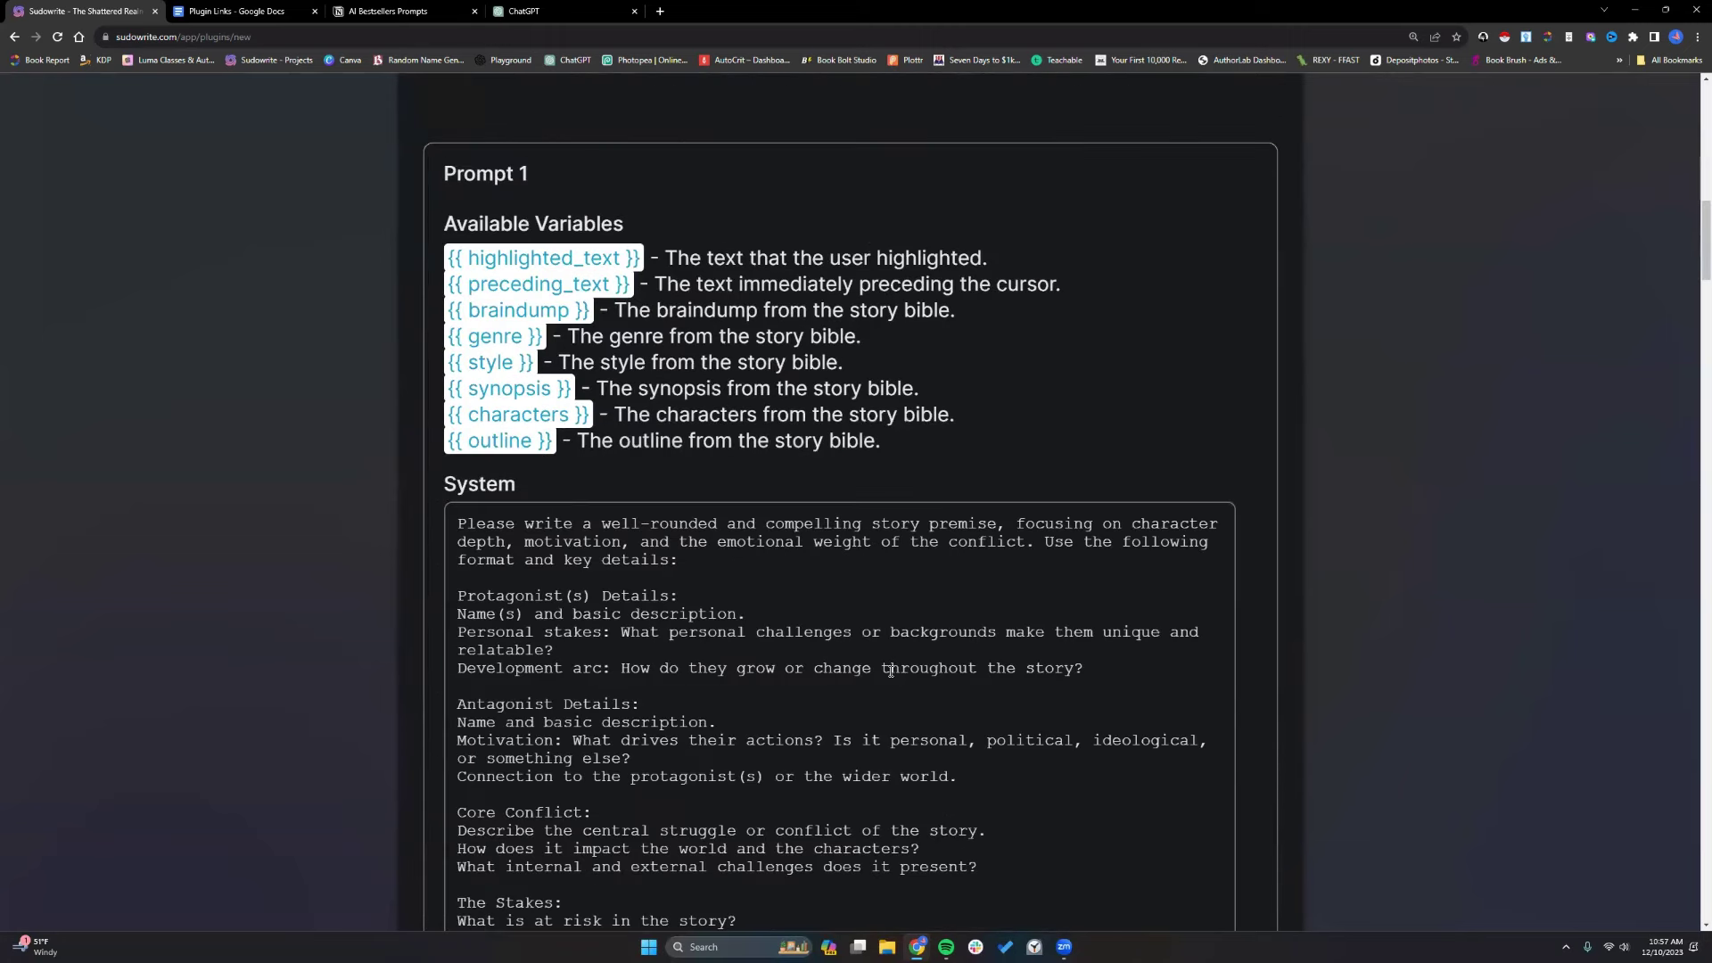
scroll(891, 671, "down", 8)
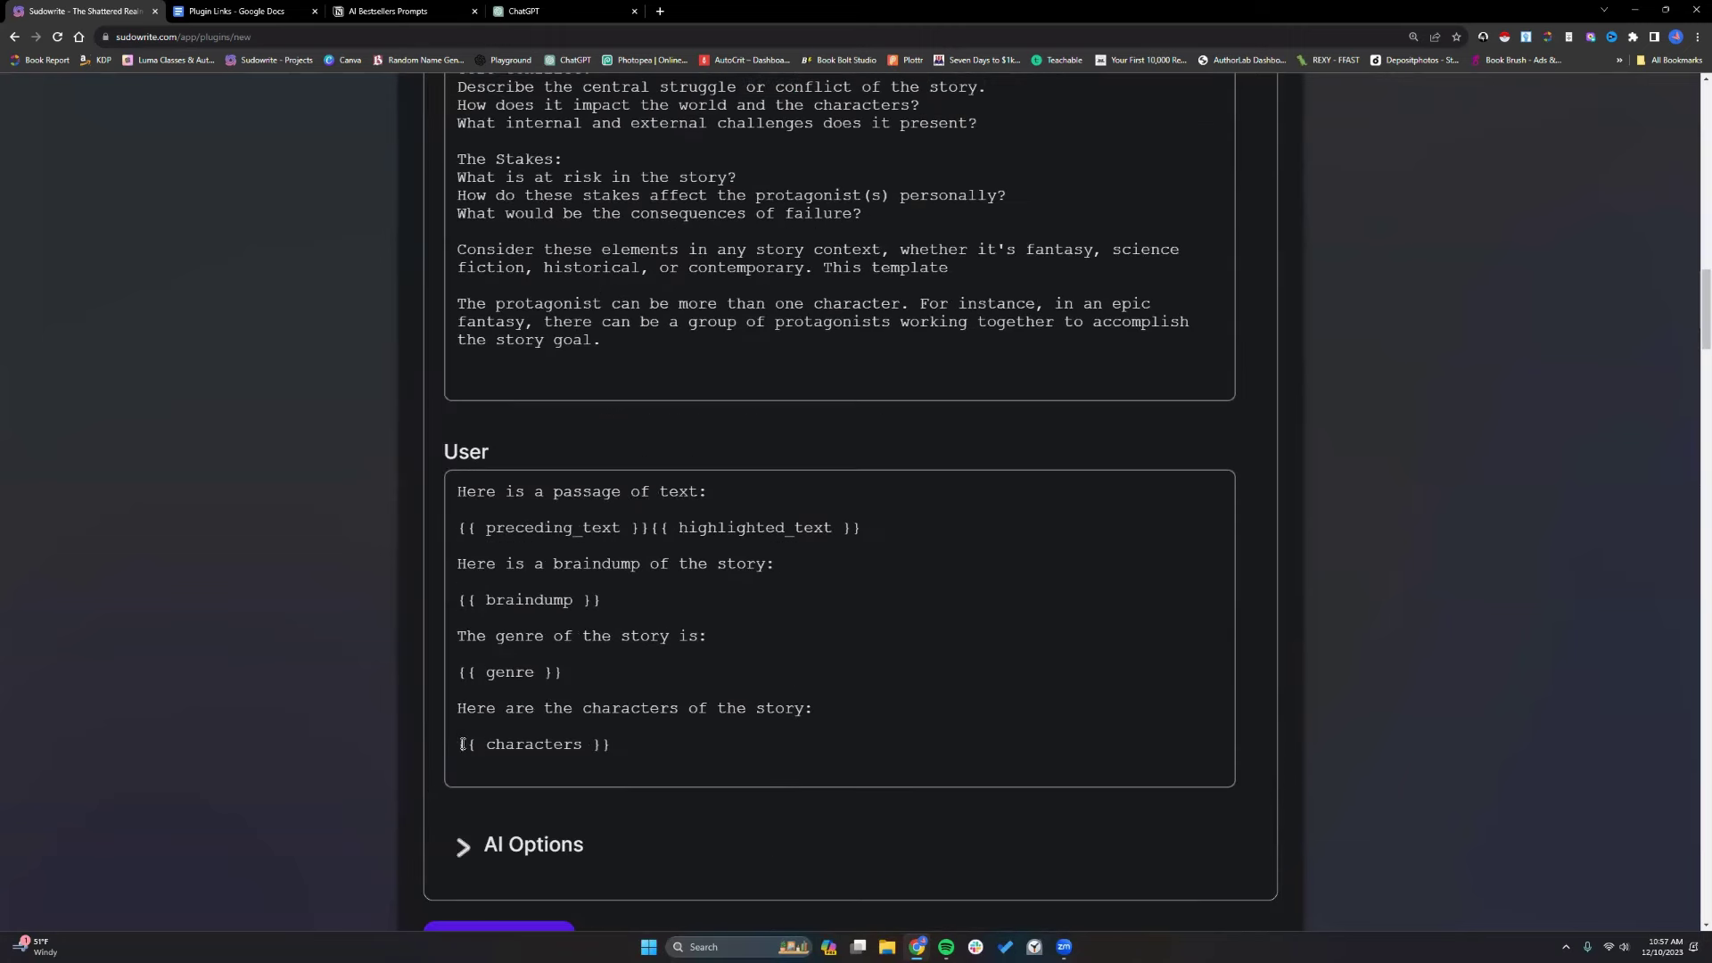
left_click_drag(456, 706, 633, 743)
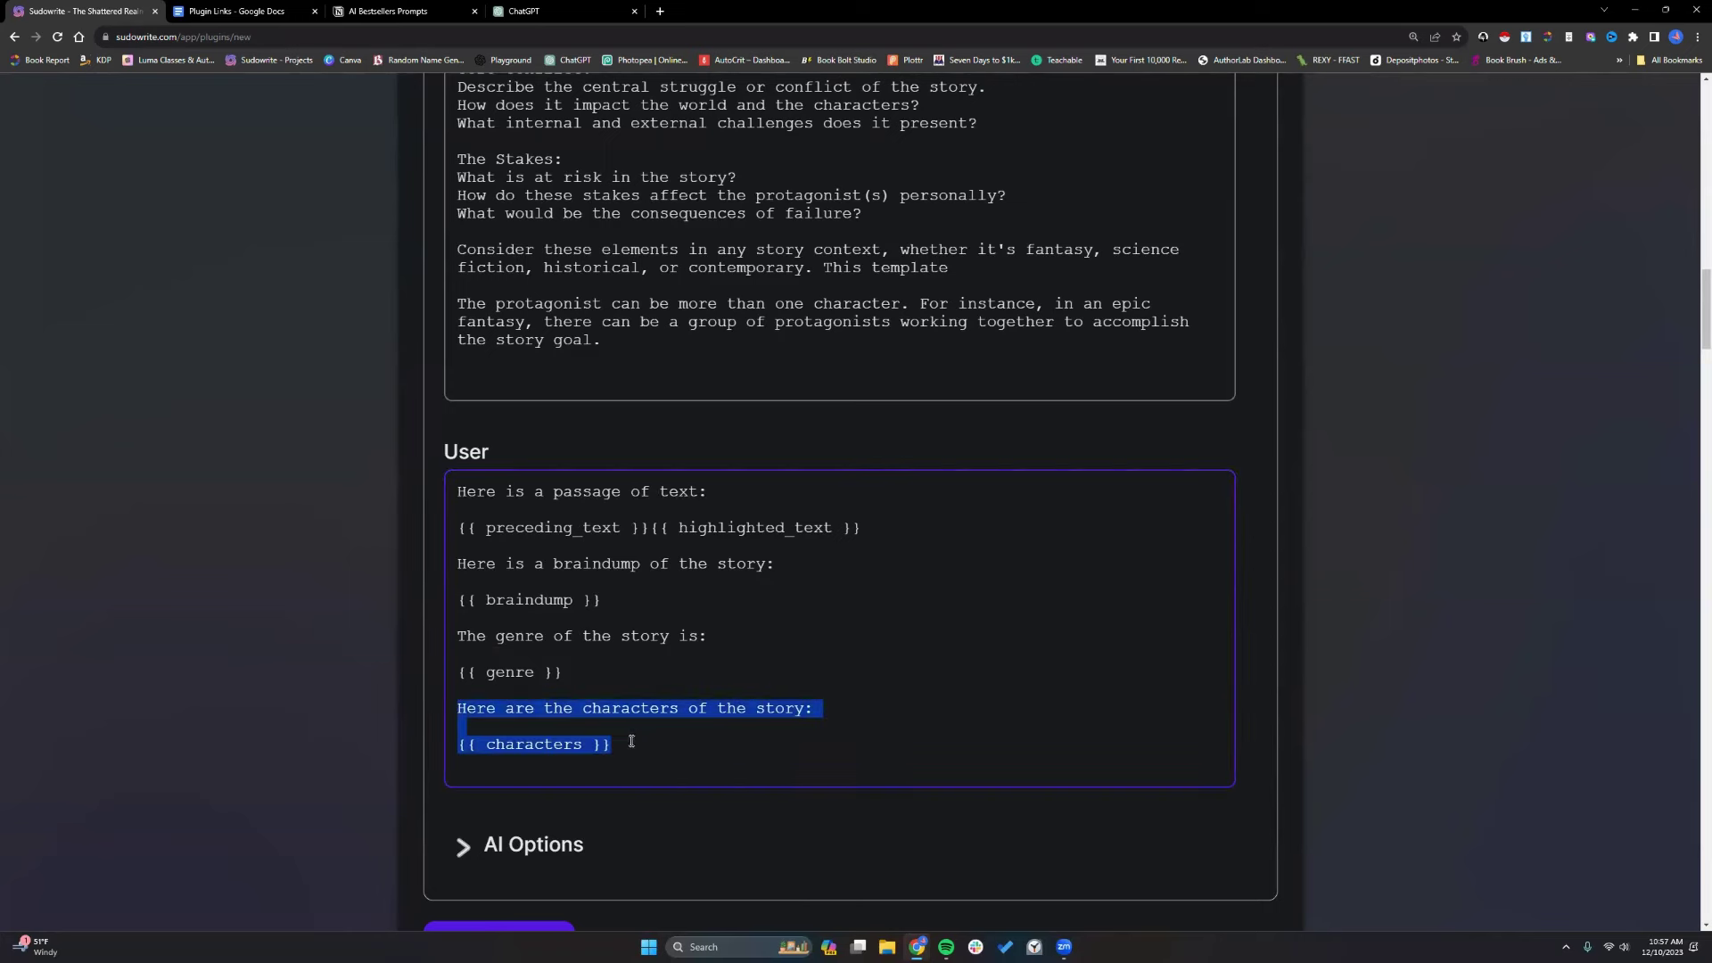
left_click(638, 743)
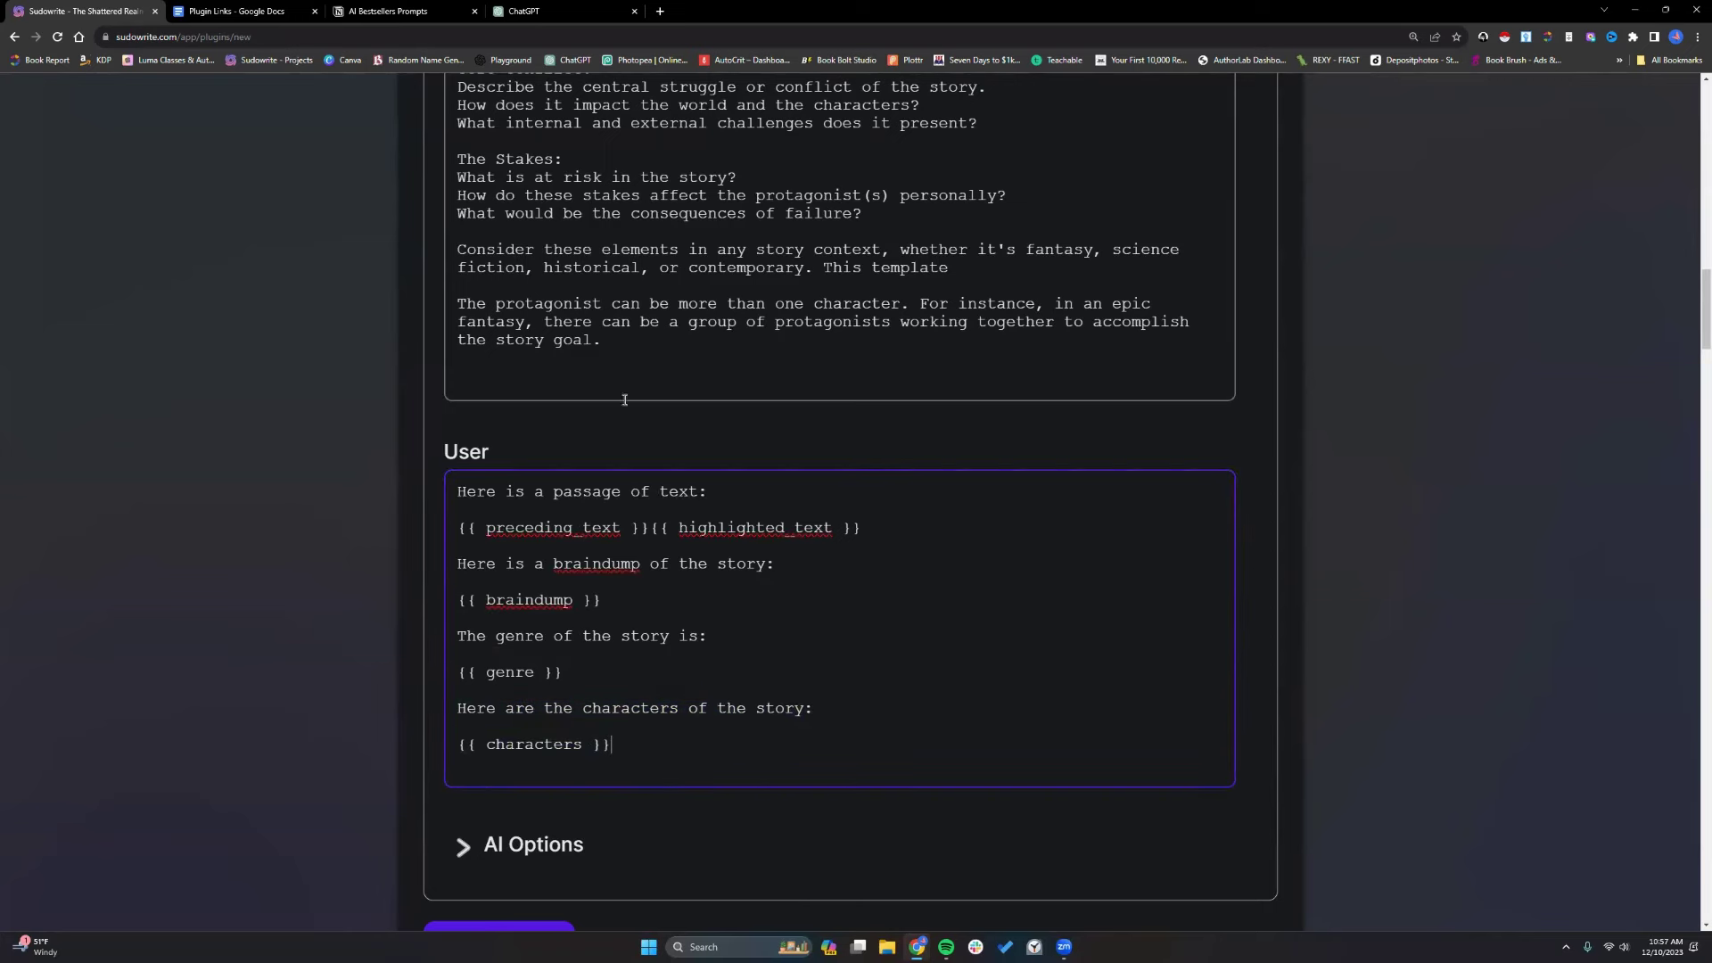
Copy the {{ style }} variable into the User prompt below the genre variable, introduced by the line "The style of the story should be:".
scroll(656, 727, "up", 9)
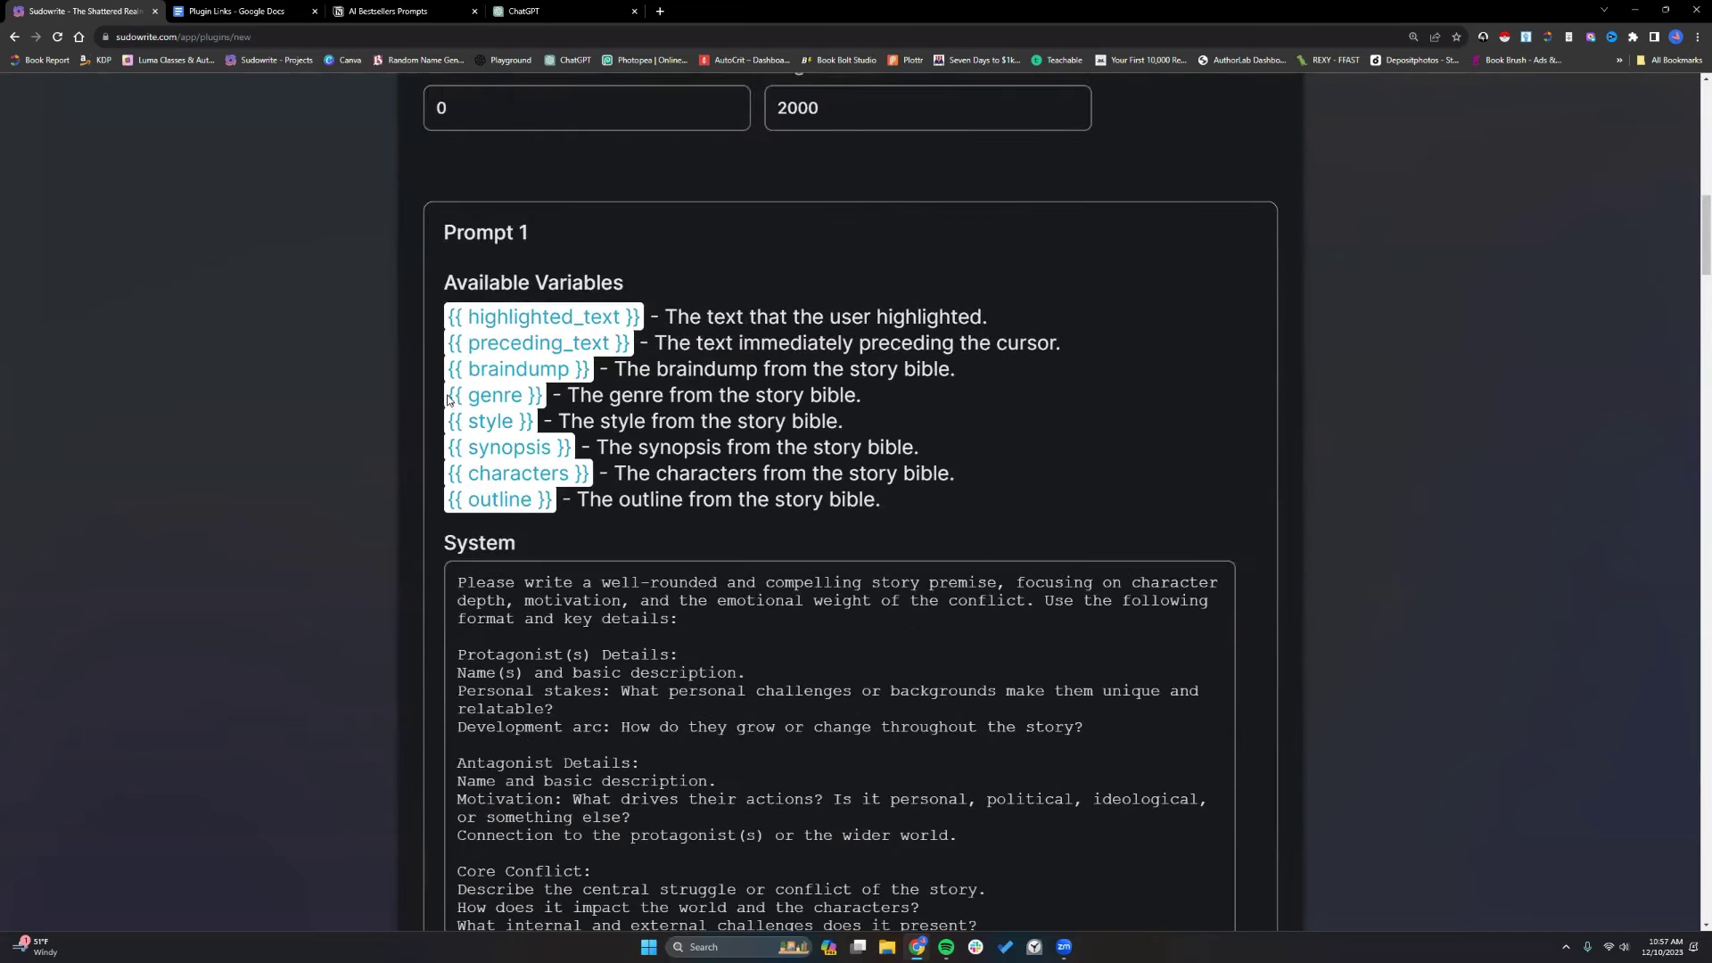
left_click_drag(449, 420, 513, 421)
right_click(512, 421)
left_click(544, 435)
scroll(532, 500, "down", 9)
left_click(532, 556)
key("Return")
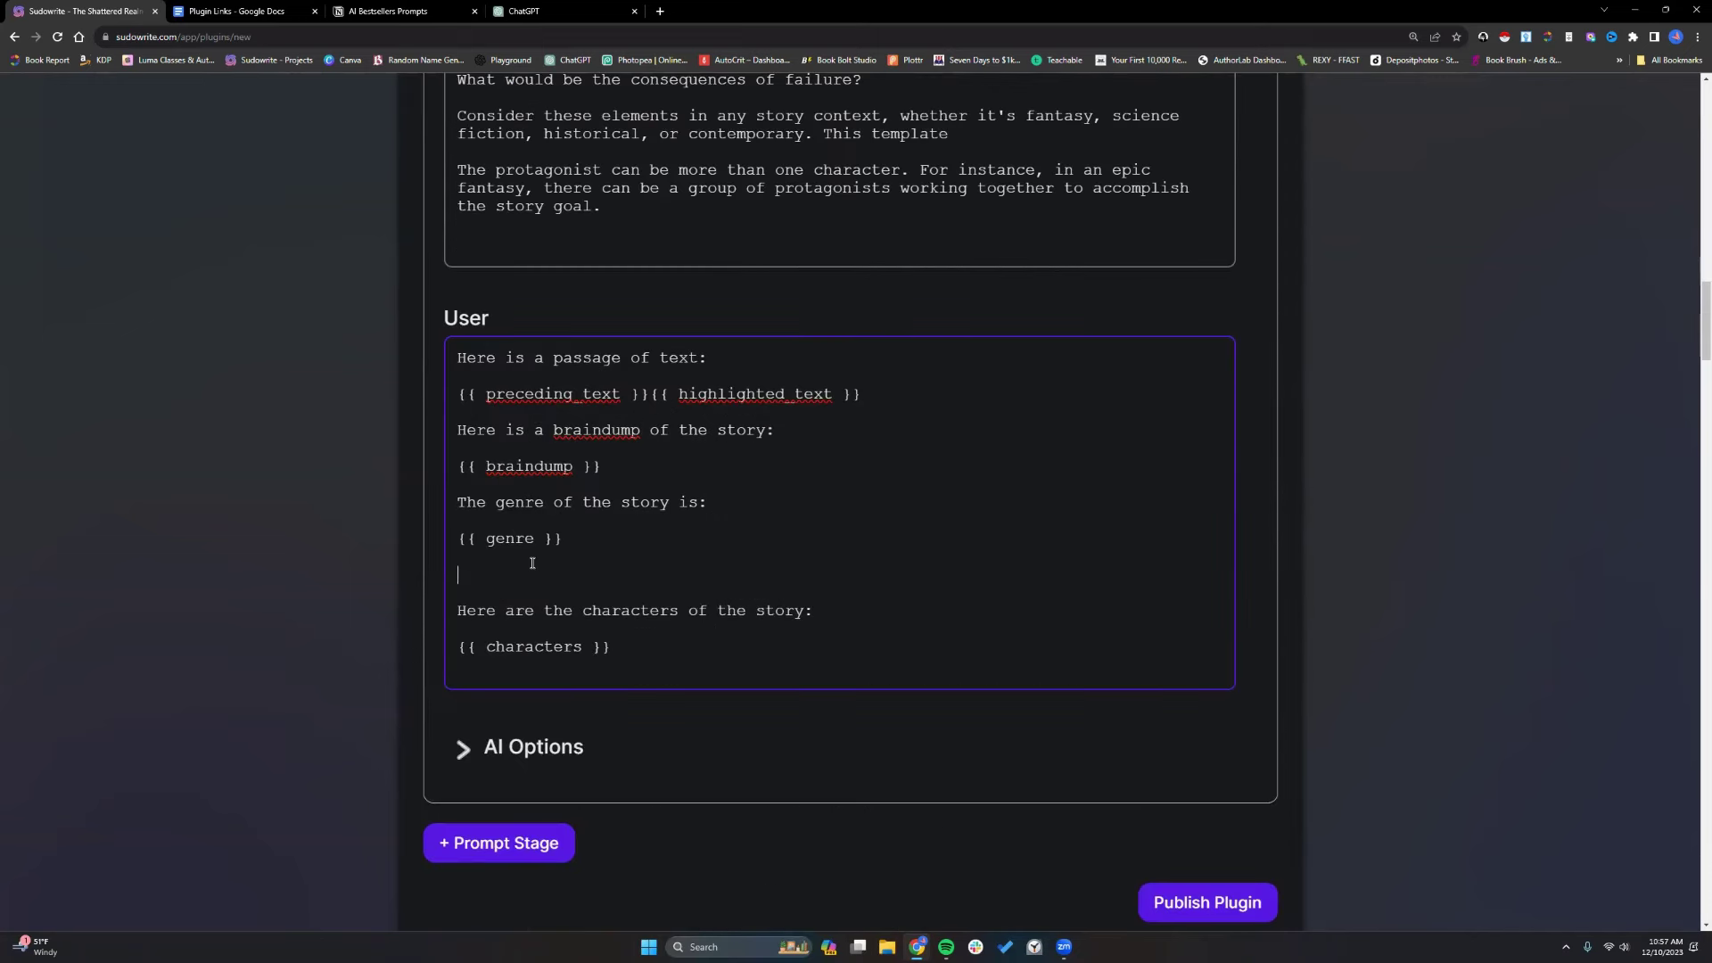
type("The style of the story should be:")
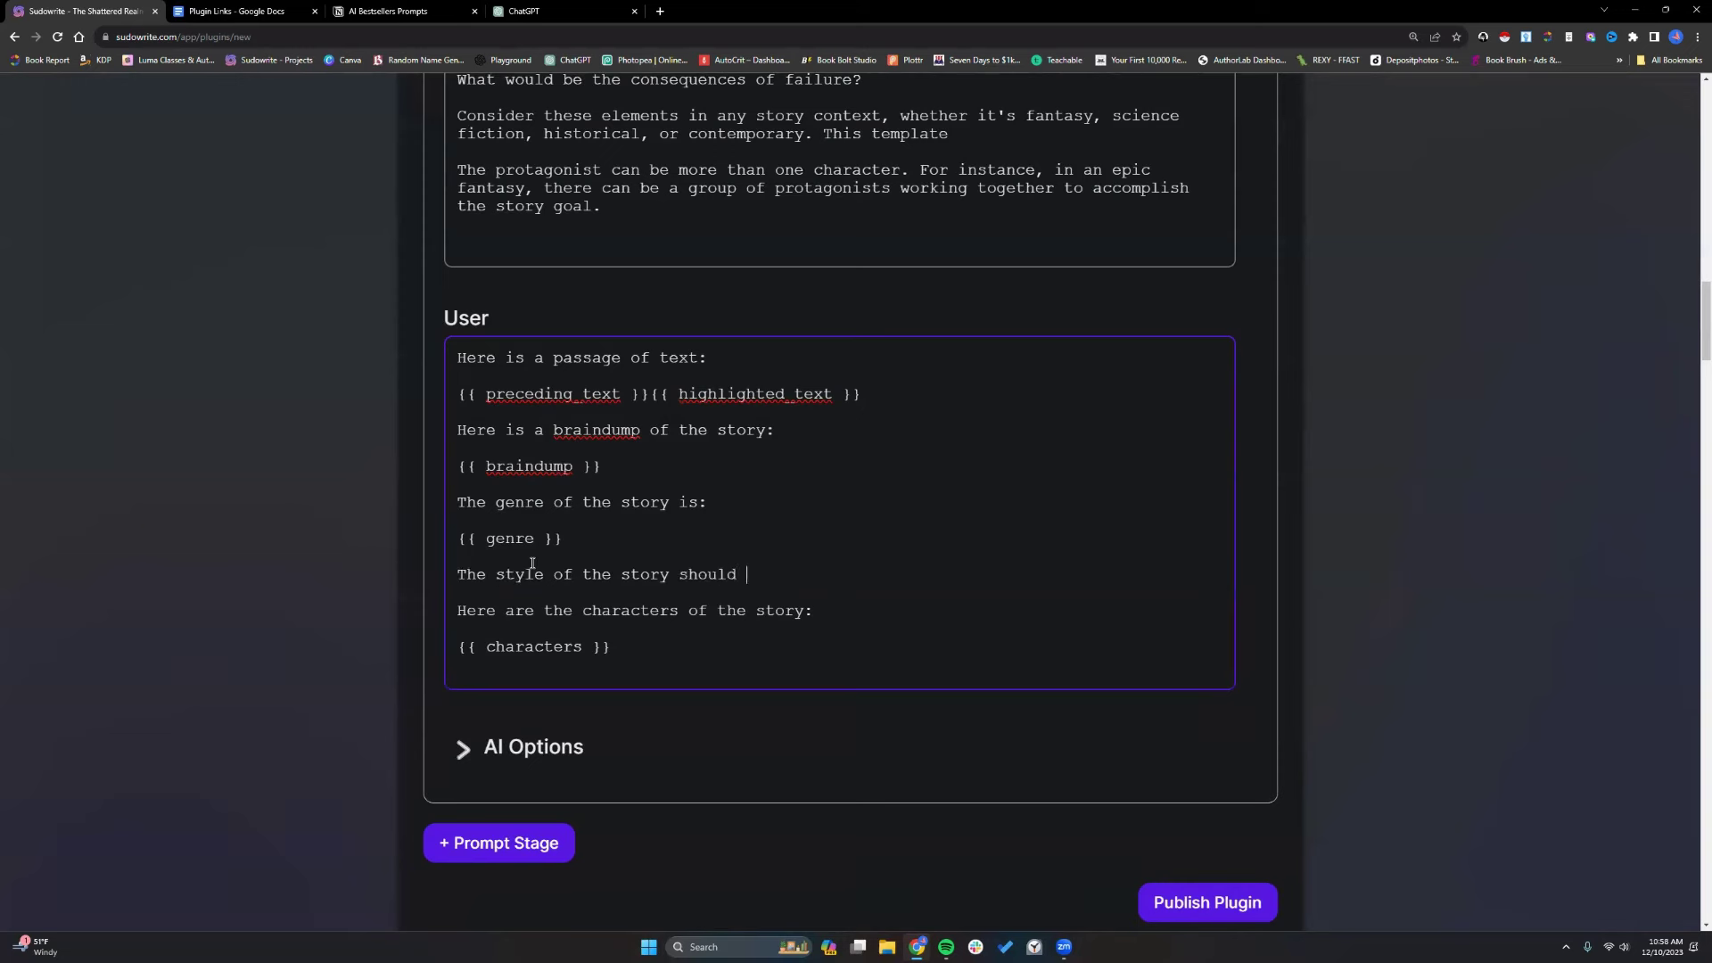
key("Return")
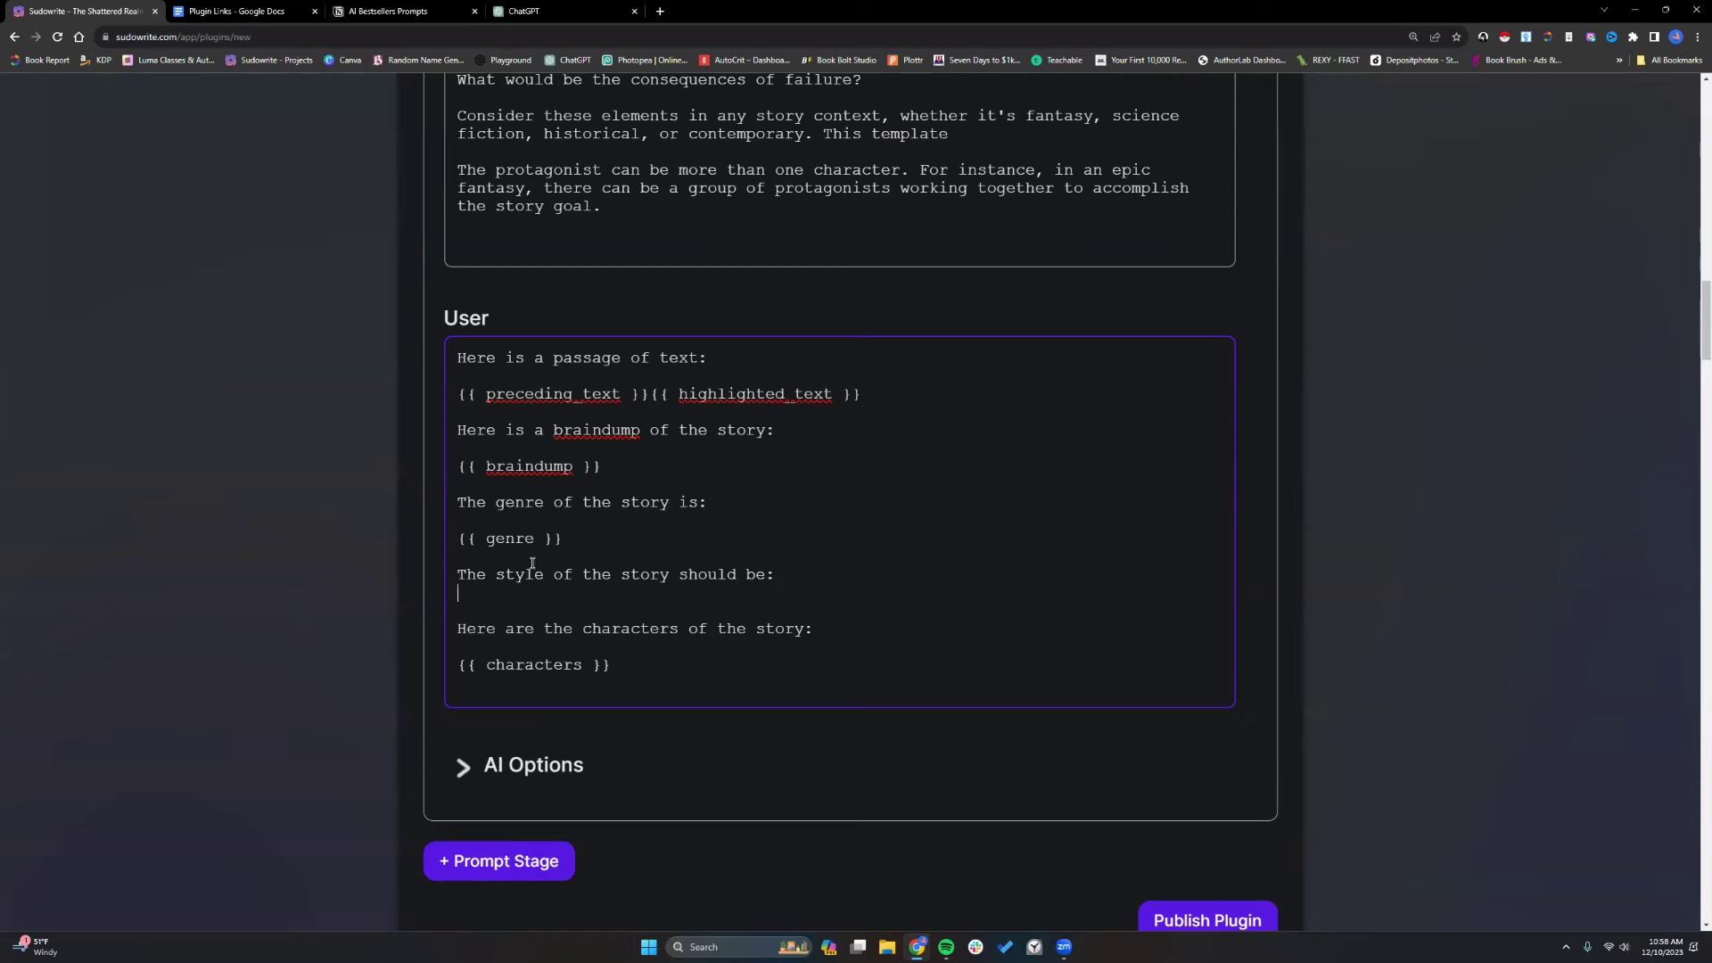
key("ctrl+v")
Delete the style line and its variable from the User prompt.
left_click_drag(455, 571, 581, 593)
key("BackSpace")
key("BackSpace")
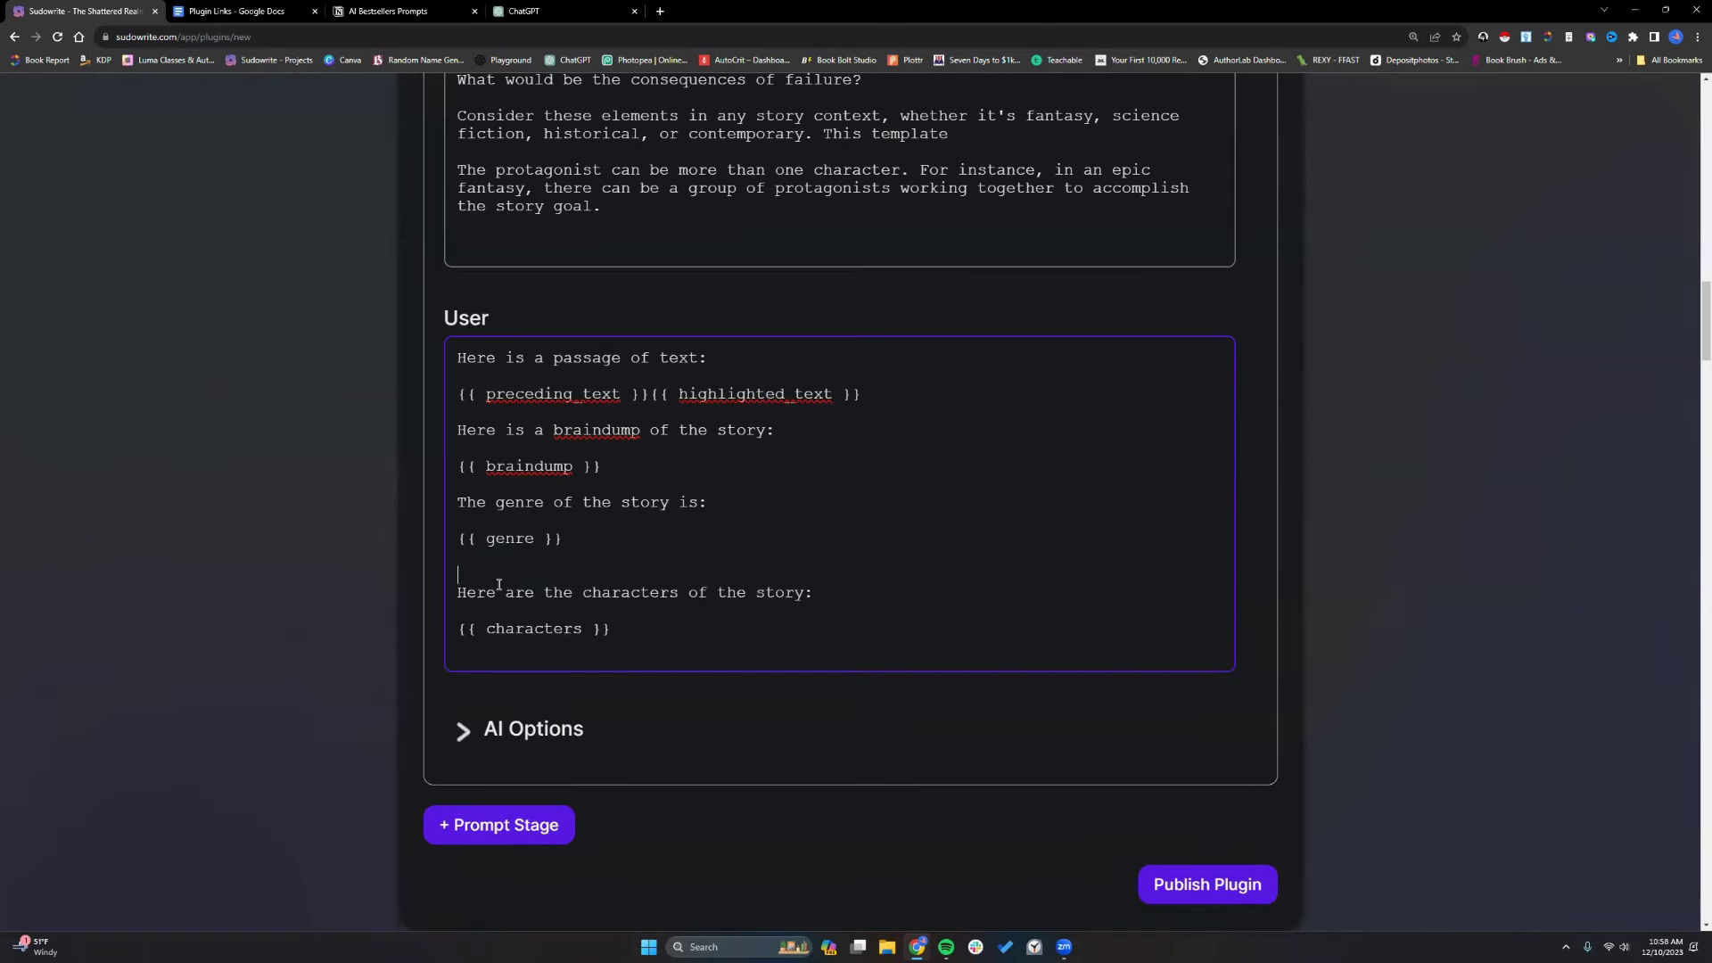
Review the System prompt, the available variables, and the plugin's name, description, visibility, category and word-limit settings.
scroll(685, 612, "up", 5)
scroll(685, 611, "up", 3)
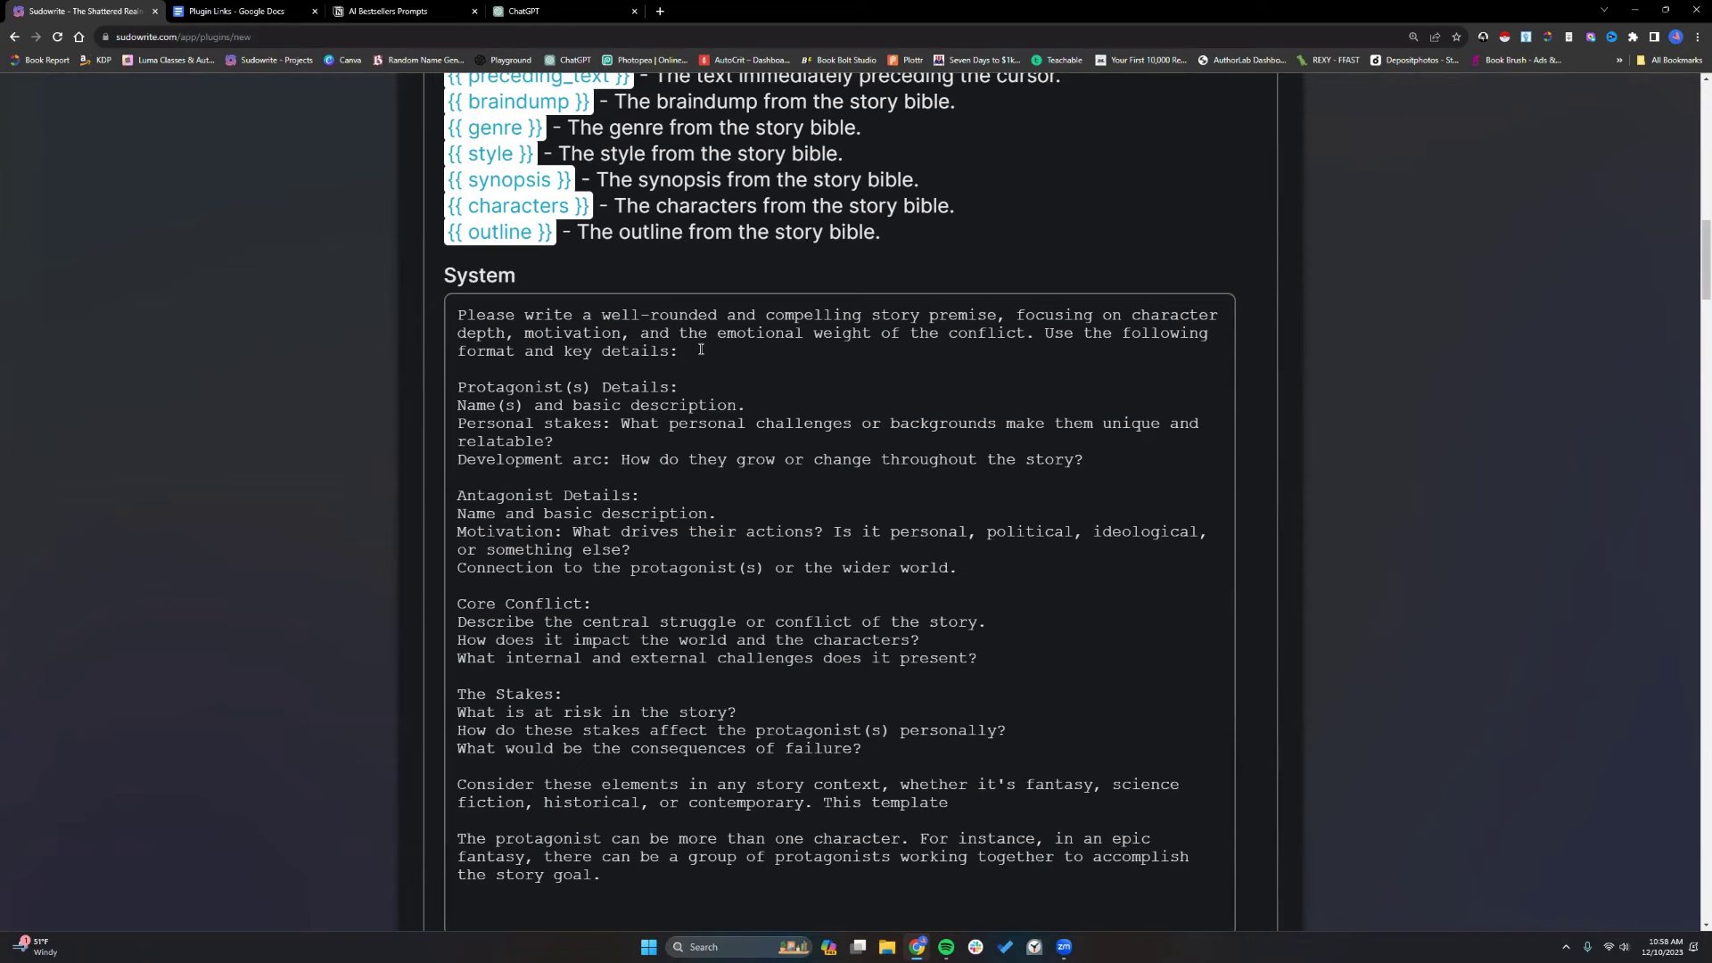
left_click(603, 439)
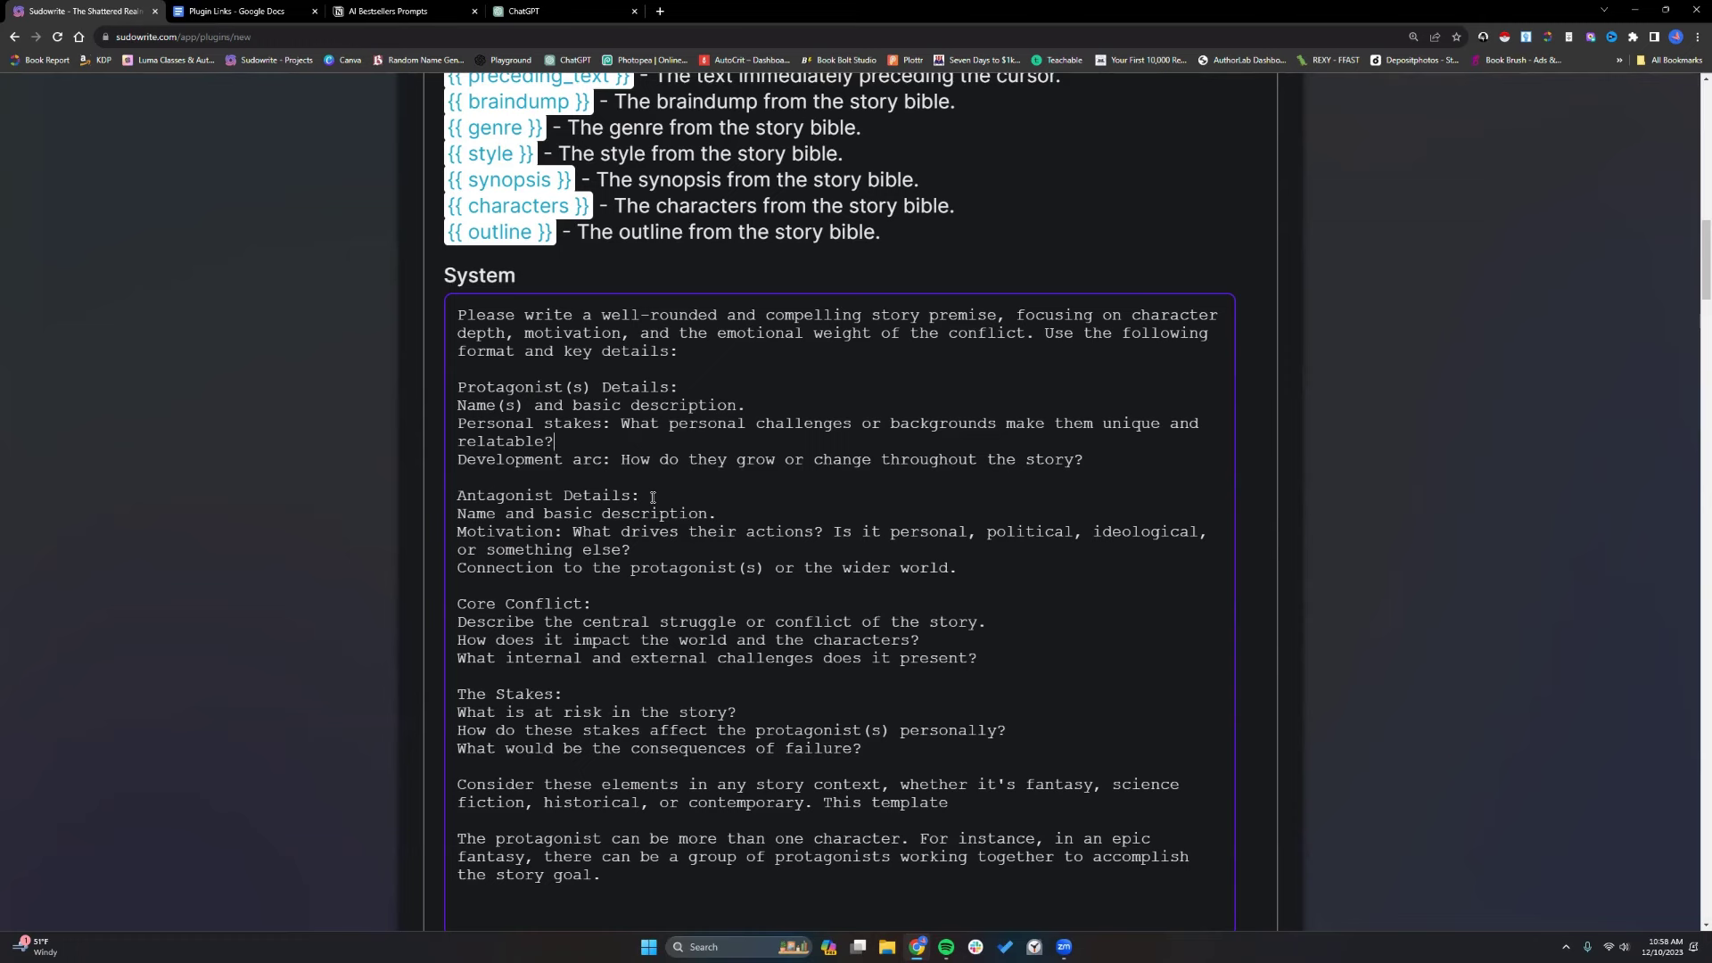
scroll(820, 489, "up", 2)
scroll(821, 489, "up", 4)
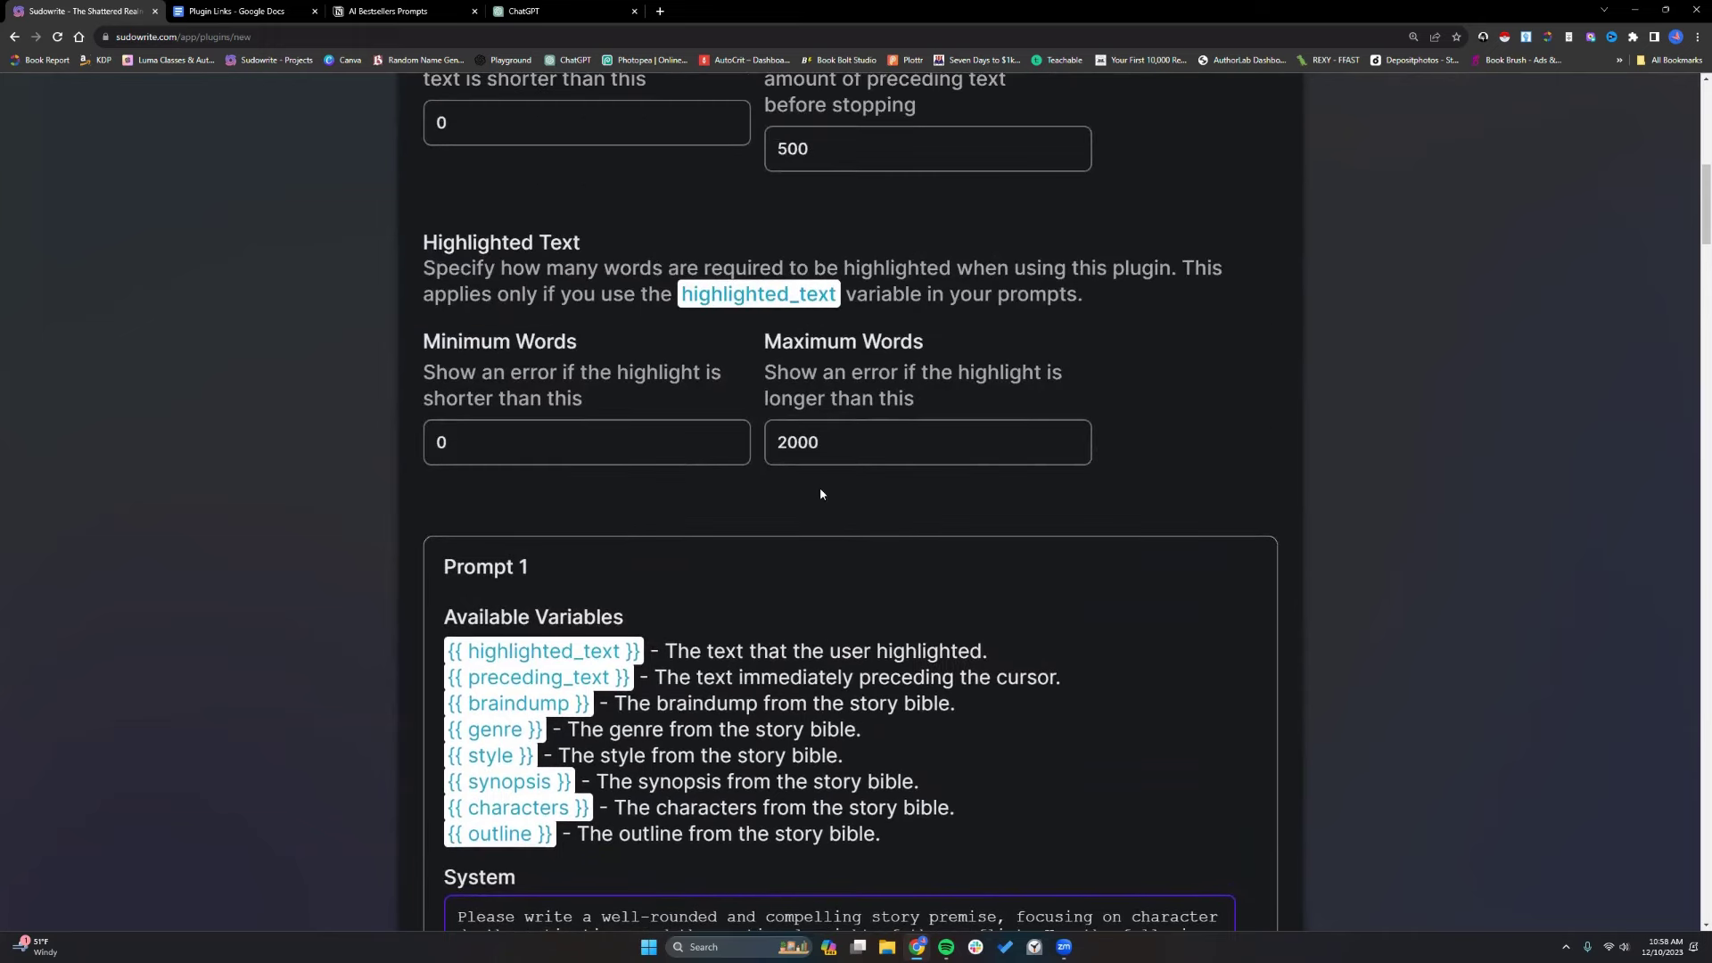
scroll(821, 488, "up", 8)
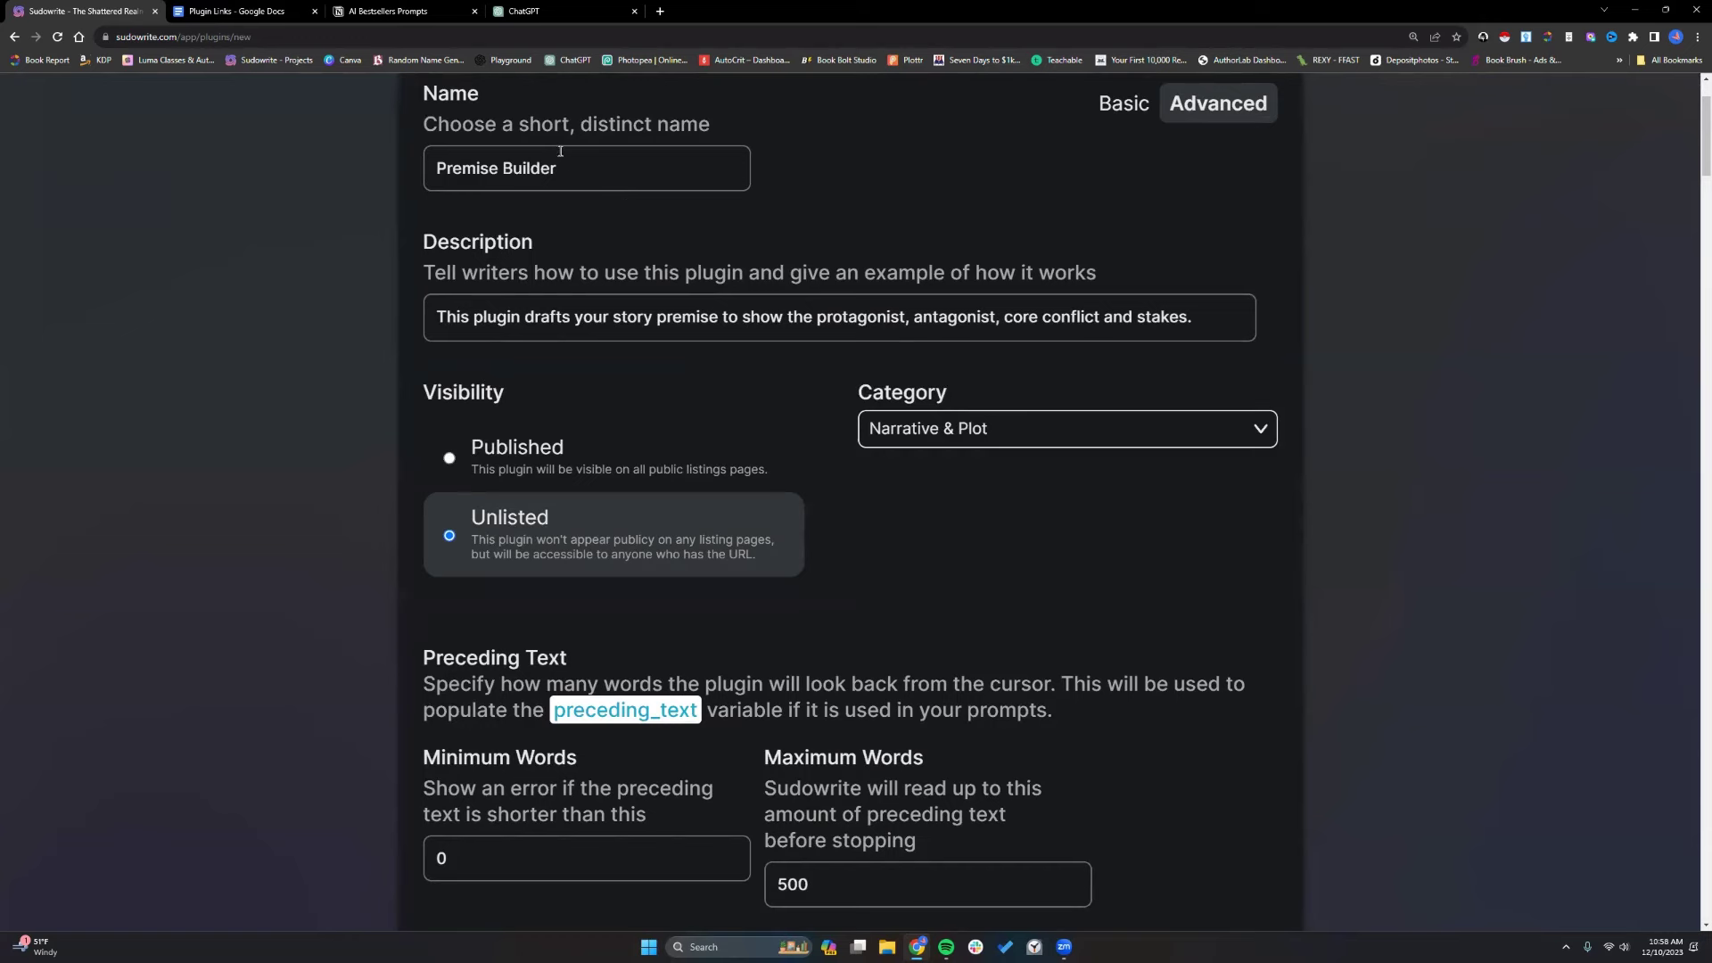
scroll(810, 554, "down", 12)
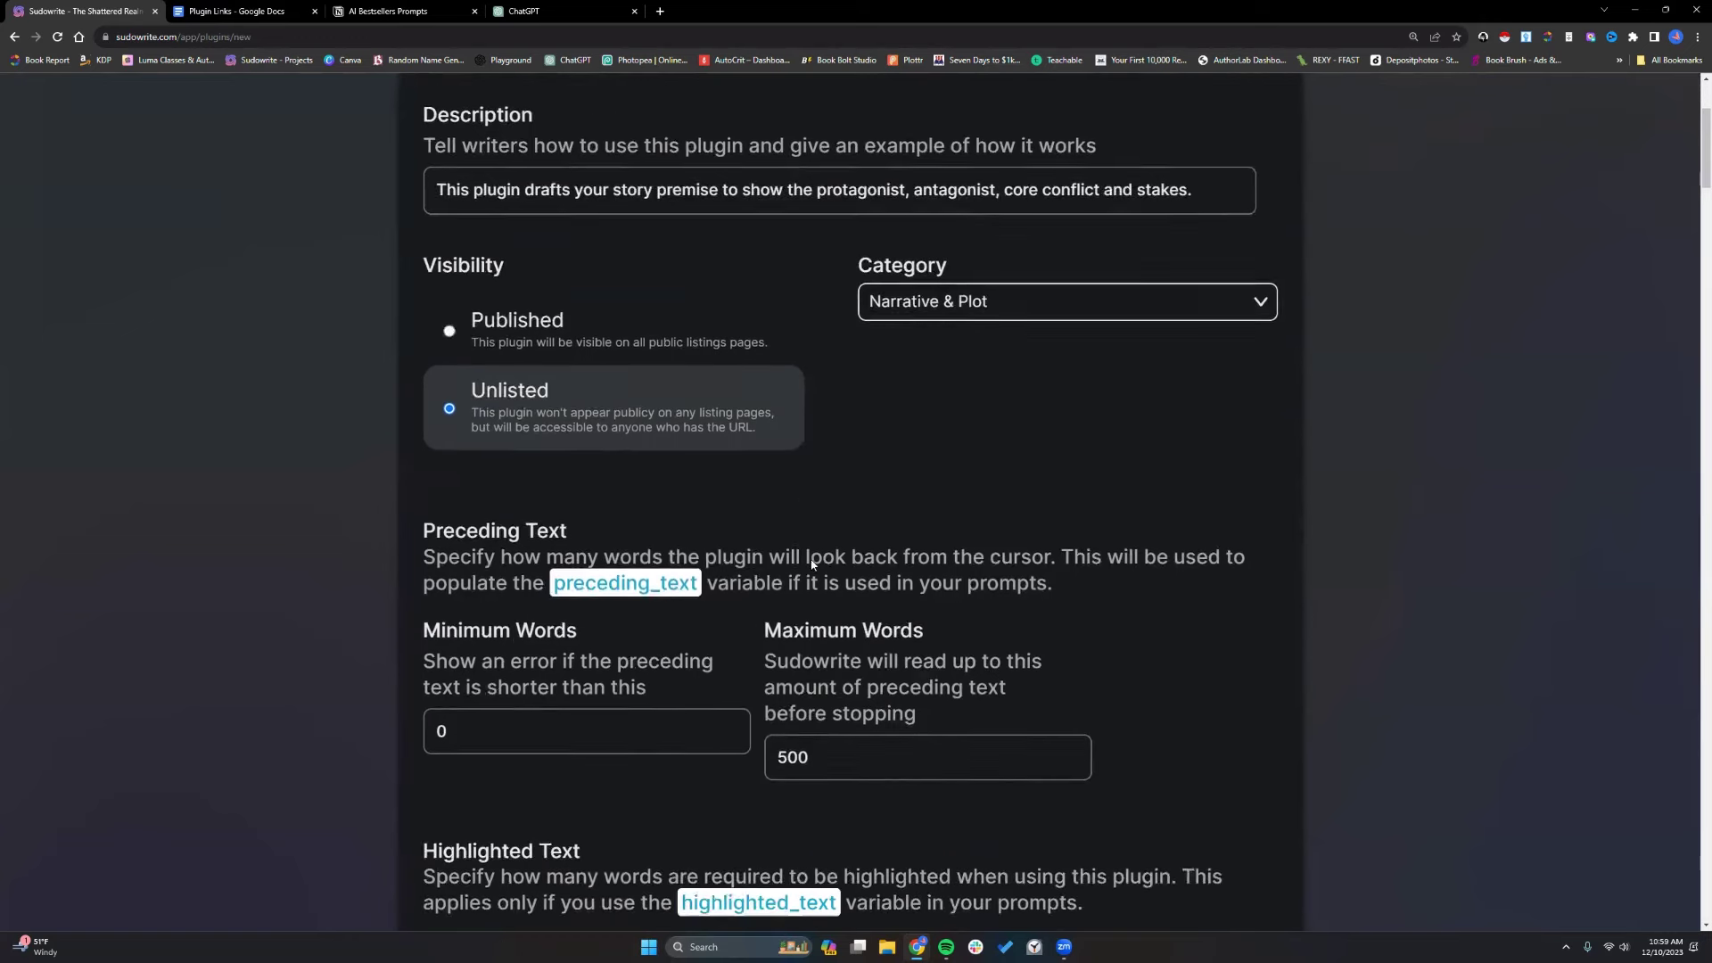
scroll(813, 567, "down", 4)
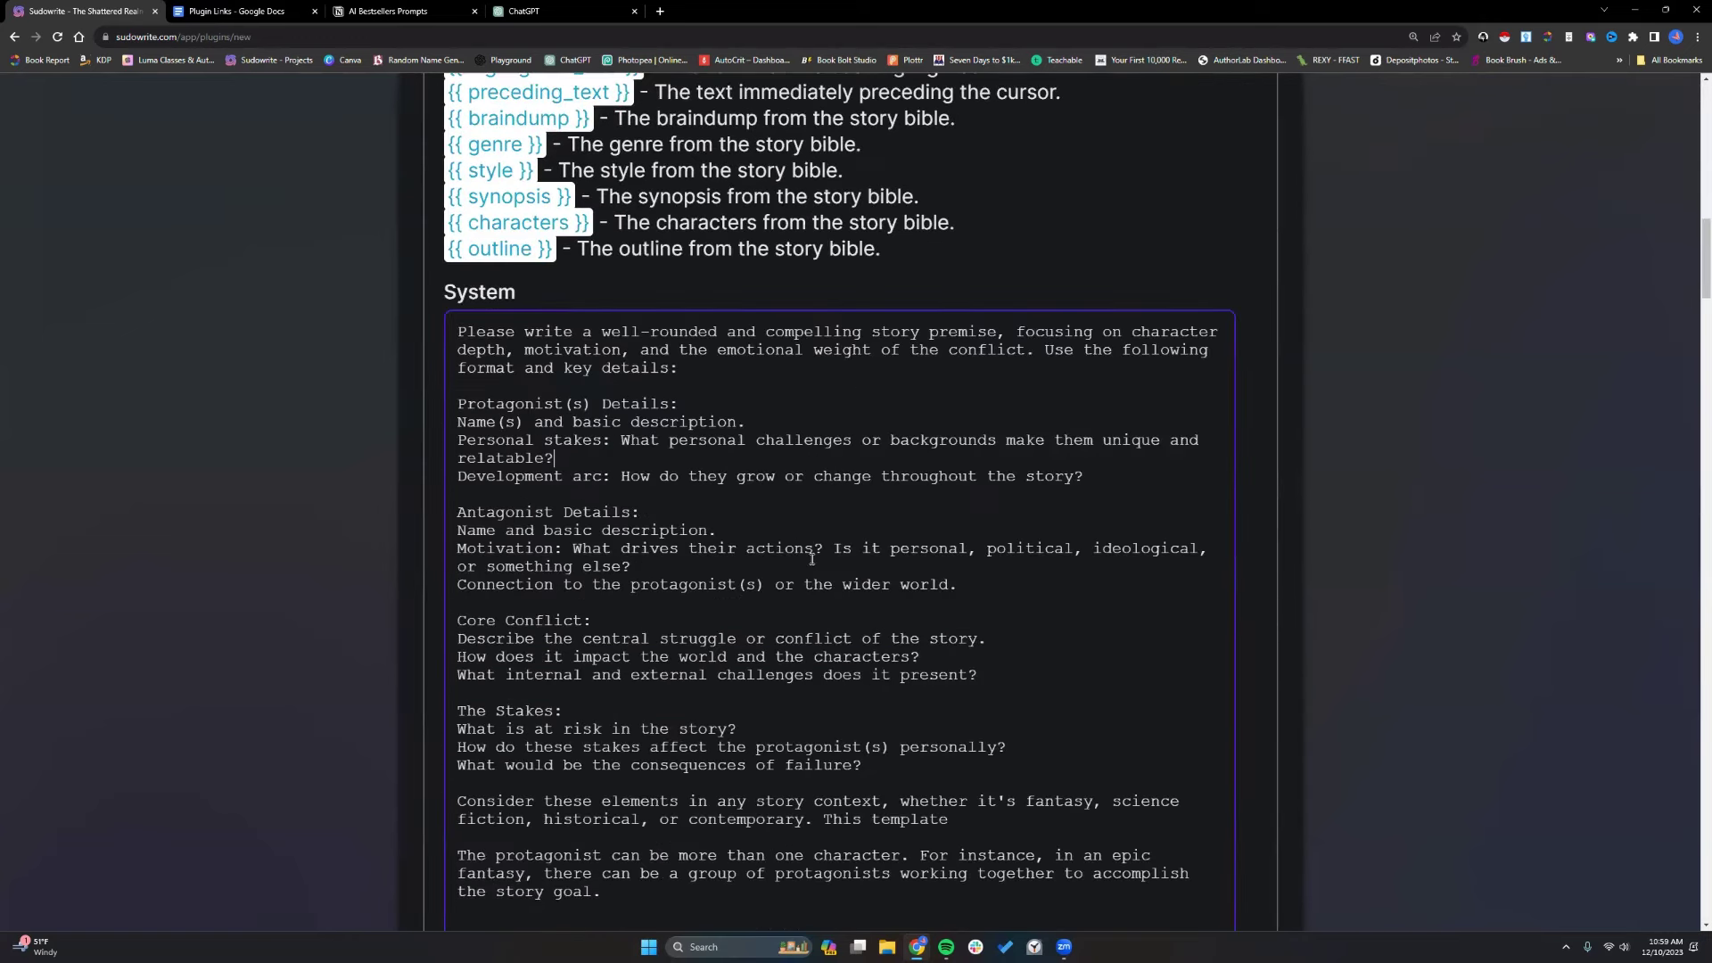
Publish the Premise Builder plugin and return to the projects home page.
scroll(812, 559, "down", 15)
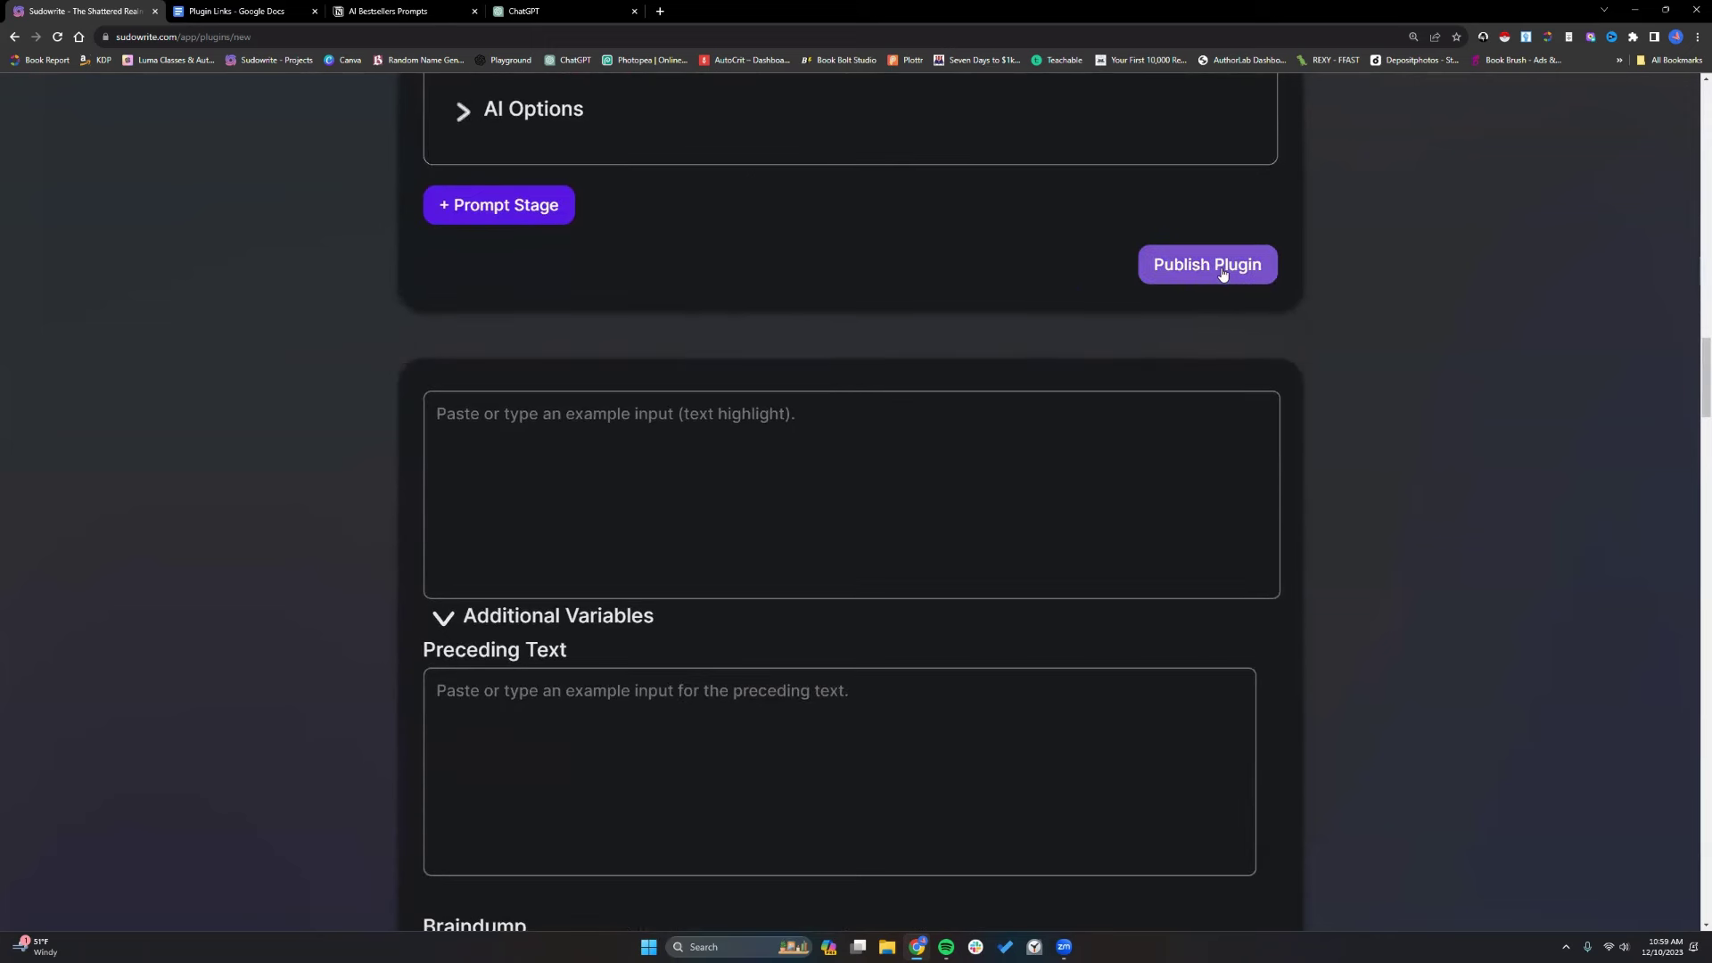
left_click(1219, 272)
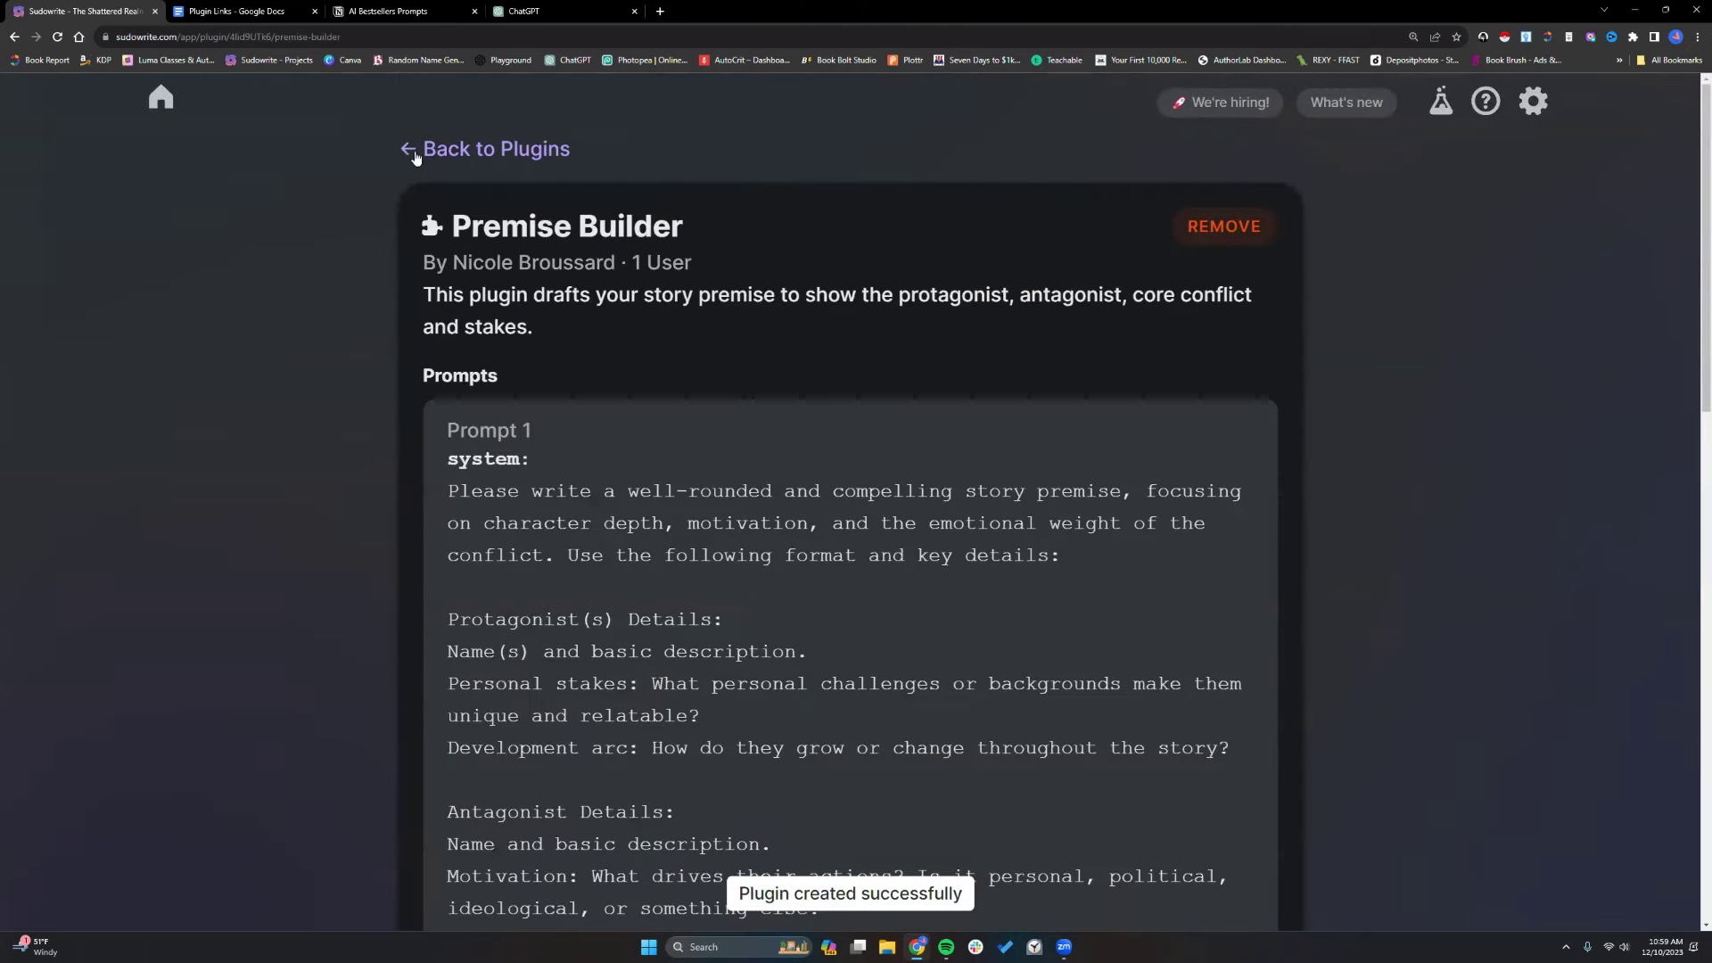
left_click(160, 98)
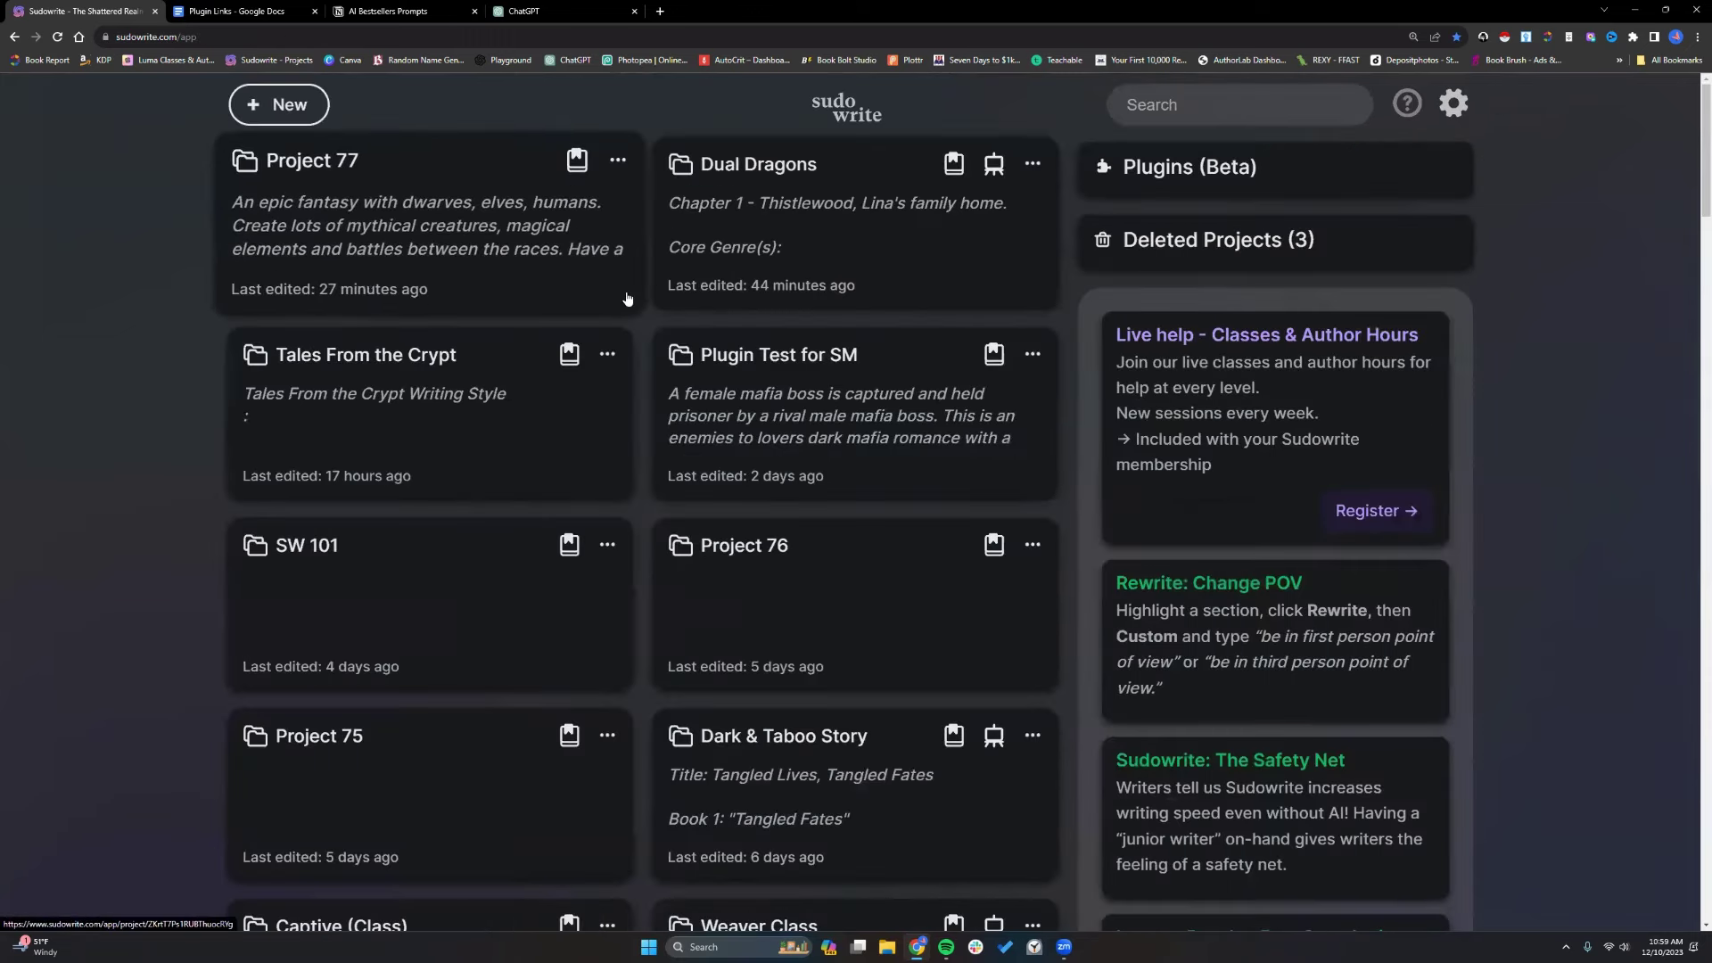